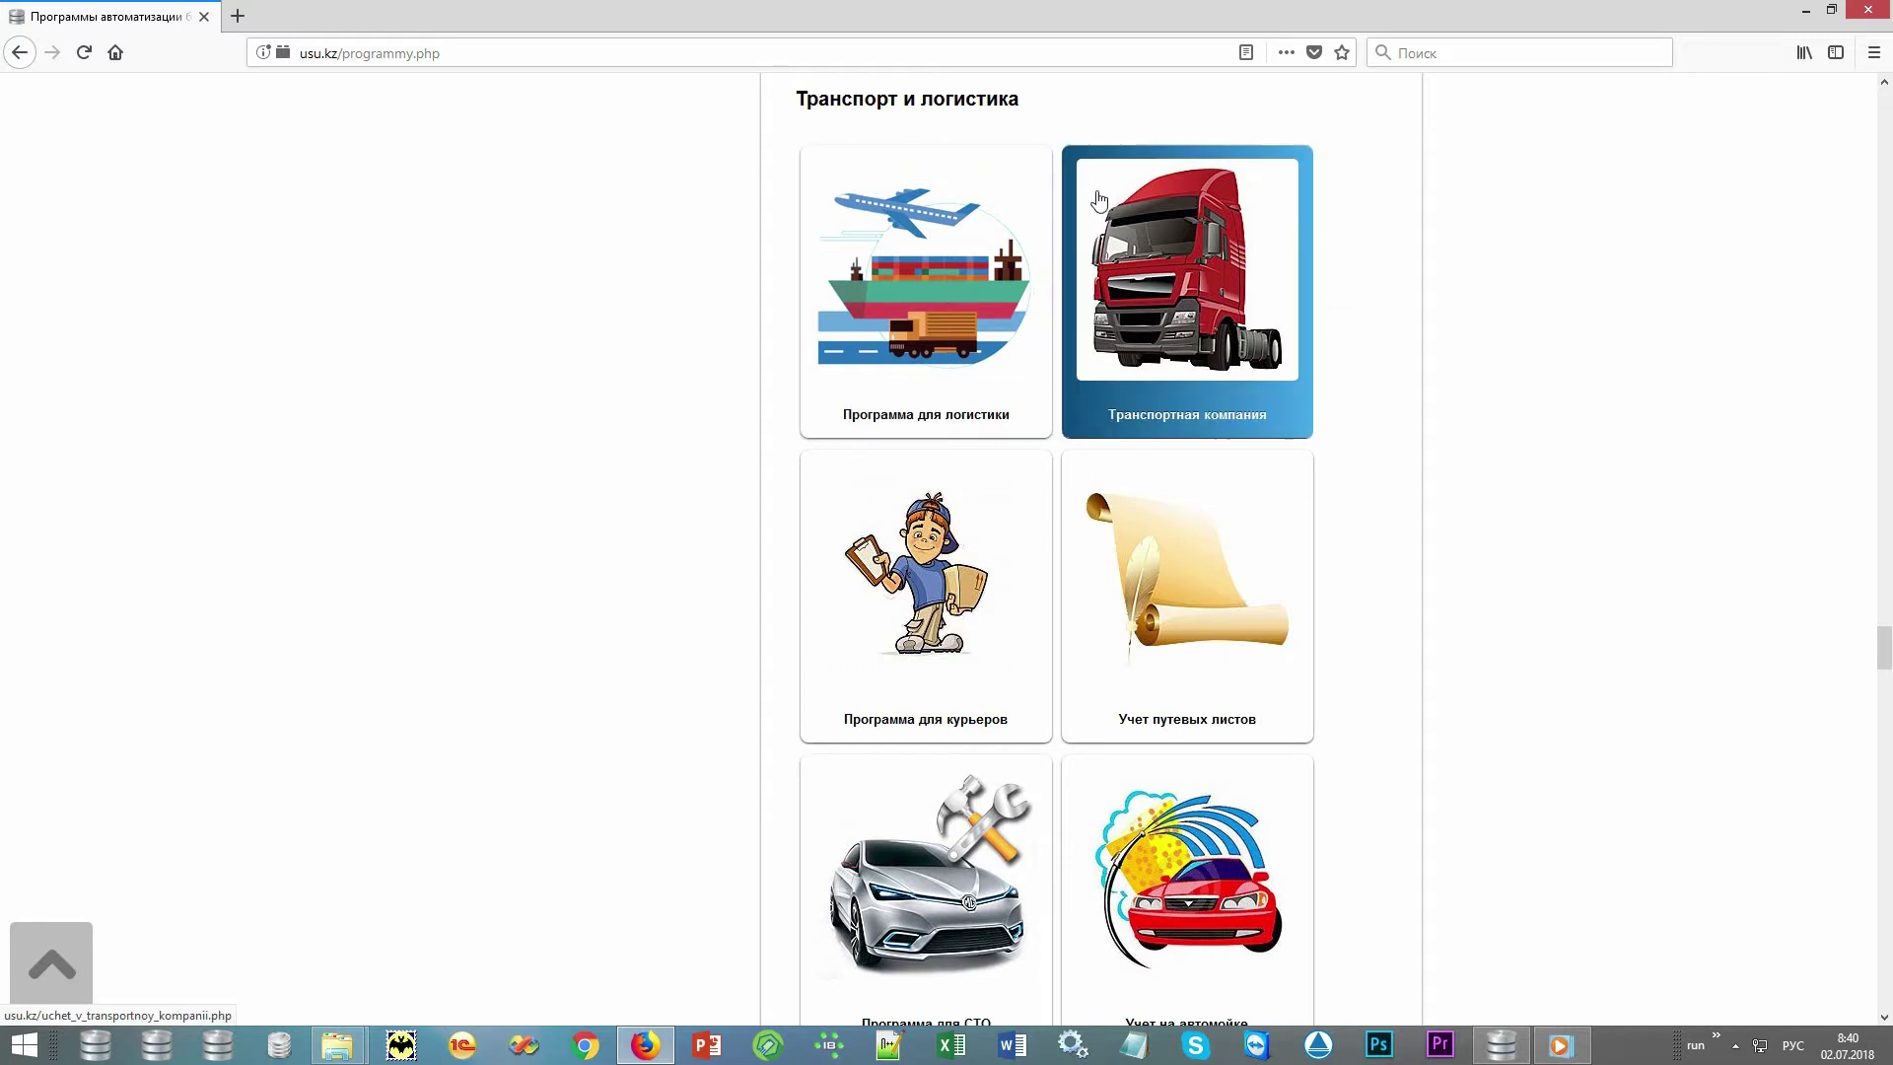
{"action": "left_click", "coordinate": [1016, 197]}
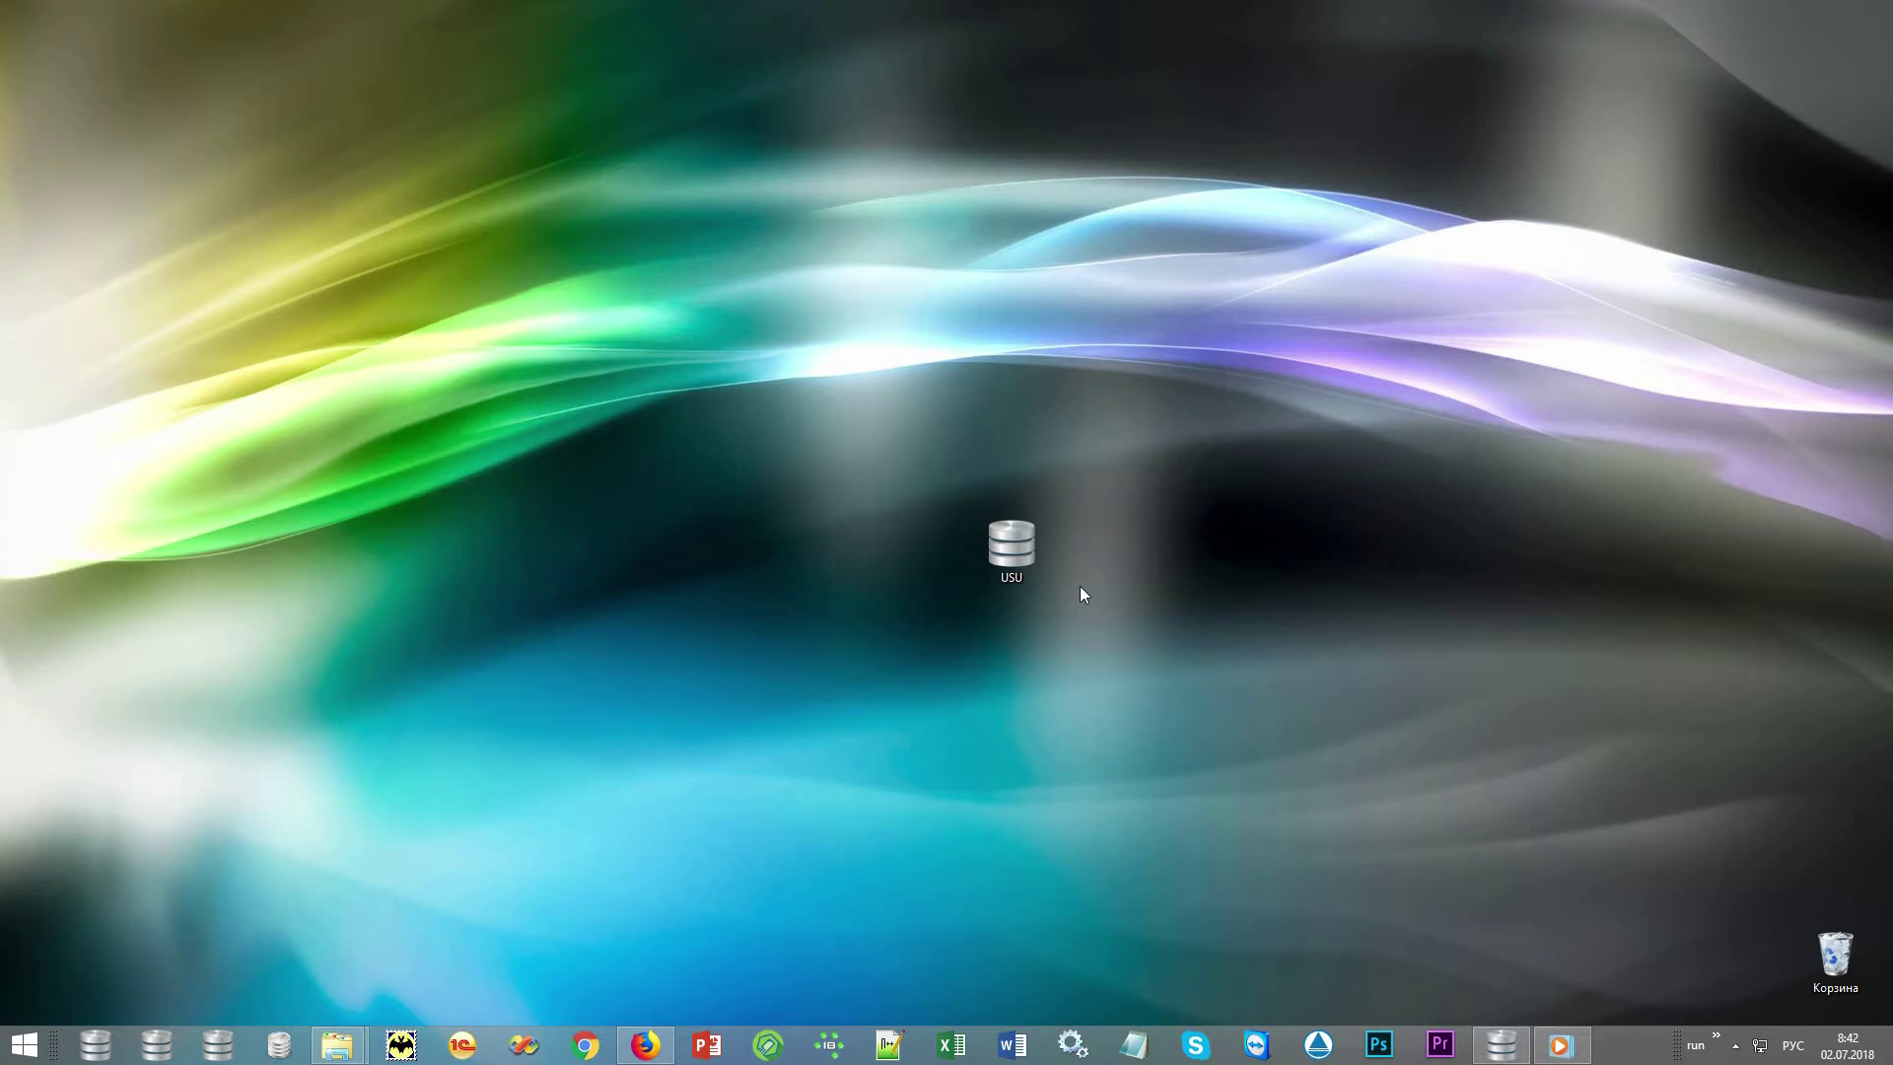
Launch USU from the desktop and sign in with the user name, account password and role MAIN
{"action": "double_click", "coordinate": [1043, 549]}
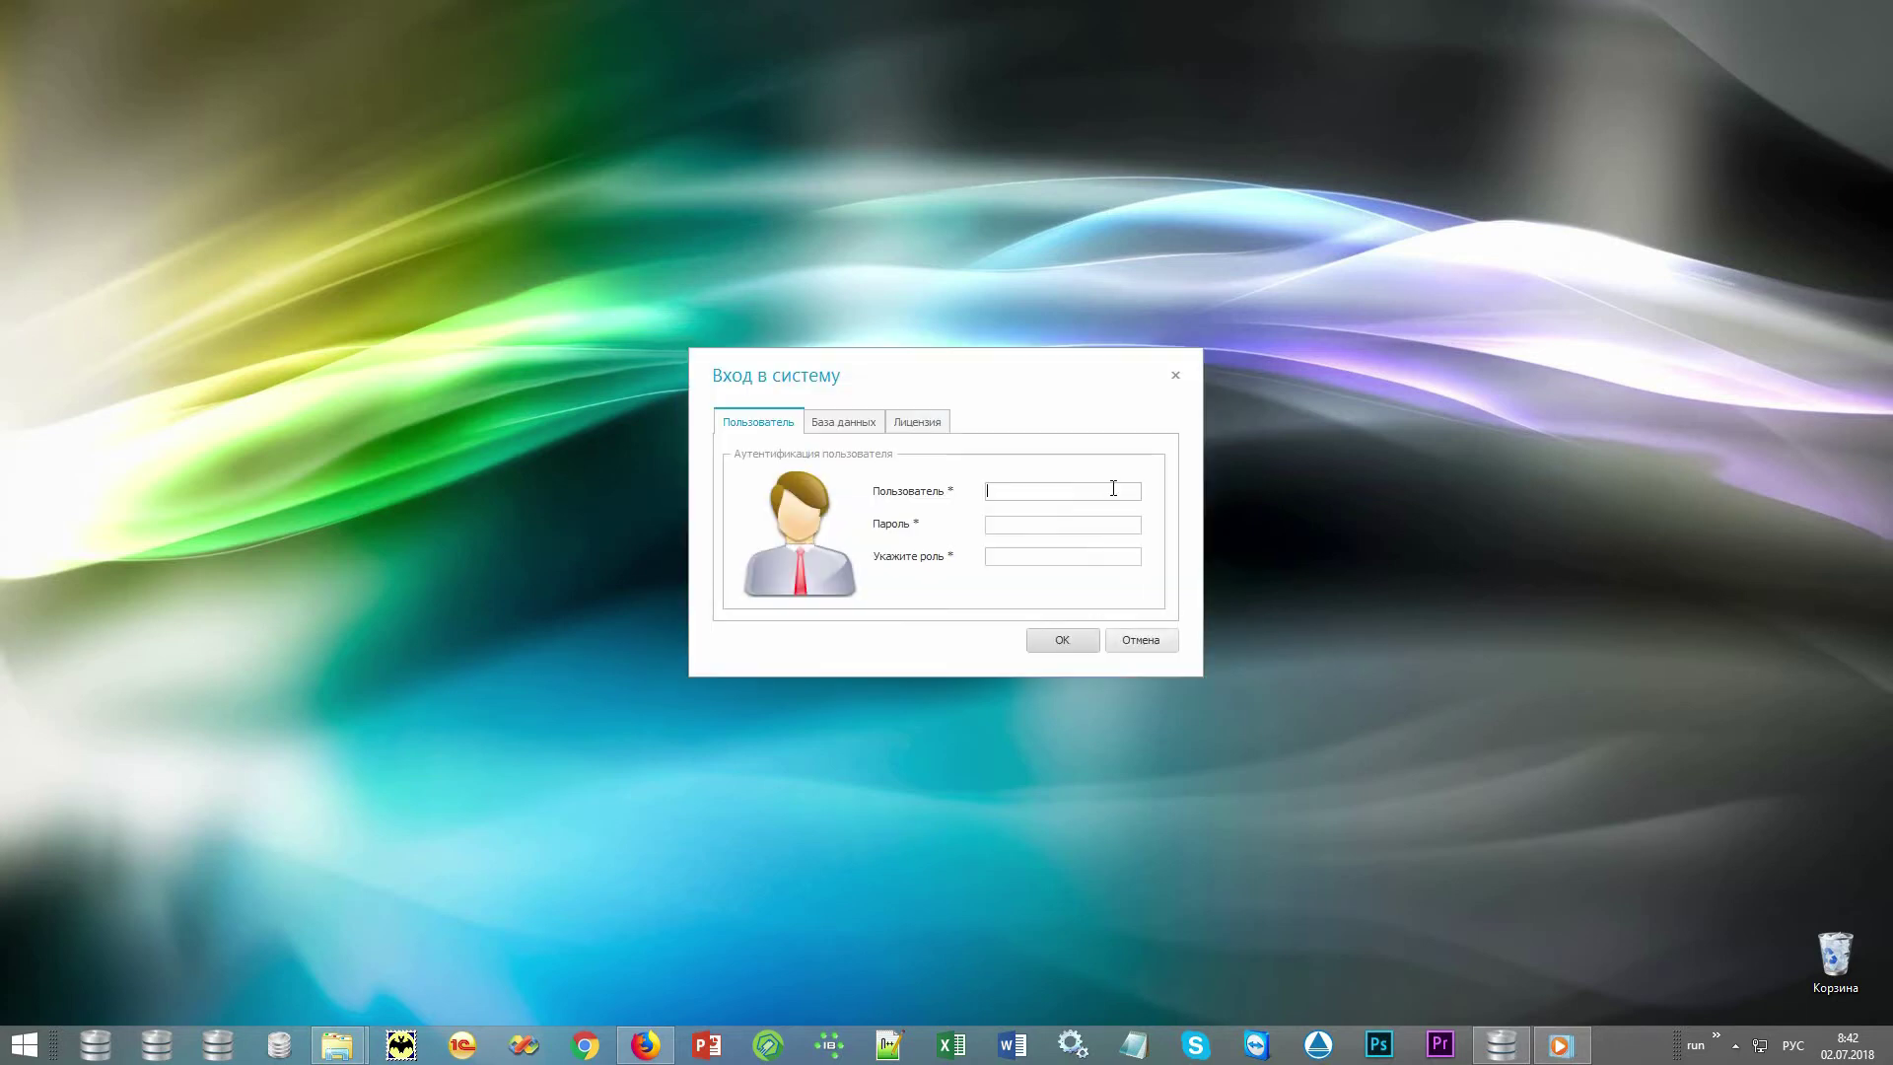
{"action": "key", "text": "alt+shift"}
{"action": "type", "text": "NIKOLAY"}
{"action": "type", "text": "*"}
{"action": "left_click", "coordinate": [1110, 554]}
{"action": "type", "text": "MAIN"}
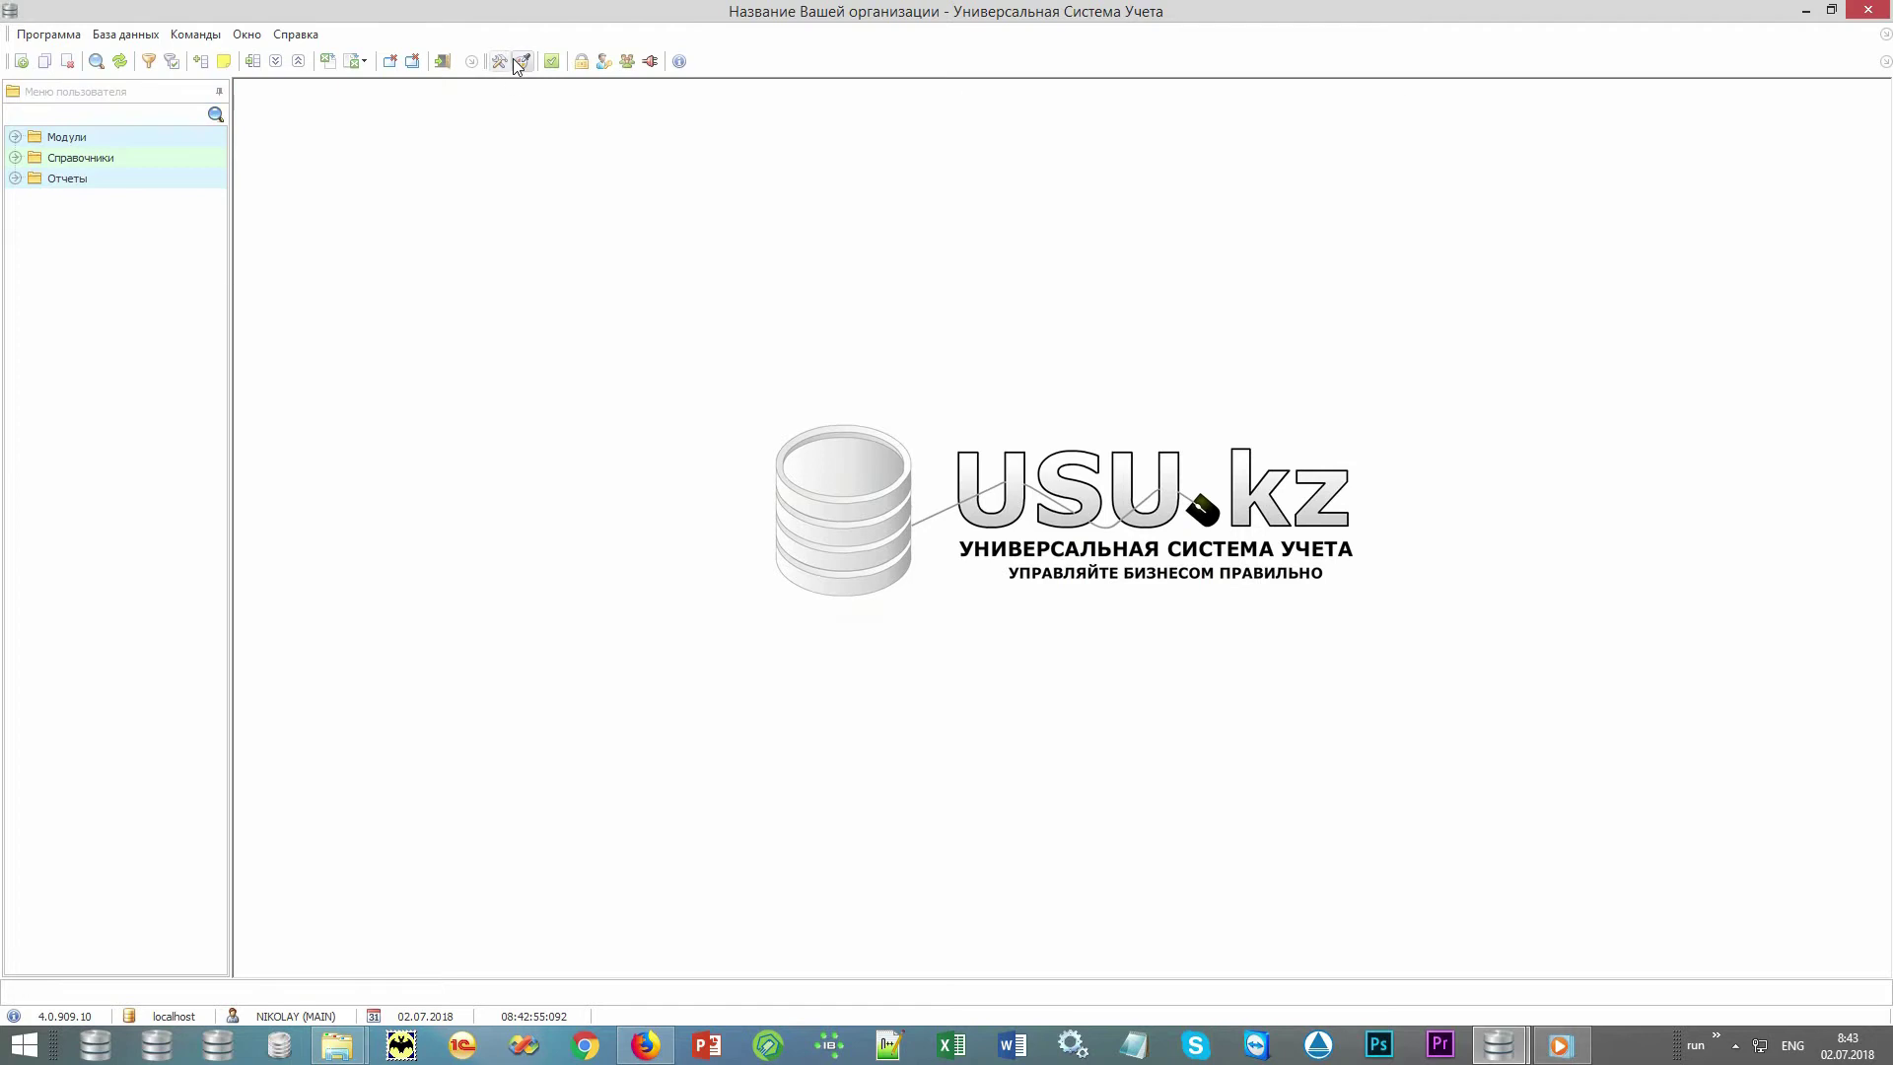
Browse the available interface design styles and close the interface settings, keeping the Северное сияние style
{"action": "left_click", "coordinate": [522, 61]}
{"action": "left_click", "coordinate": [1154, 504]}
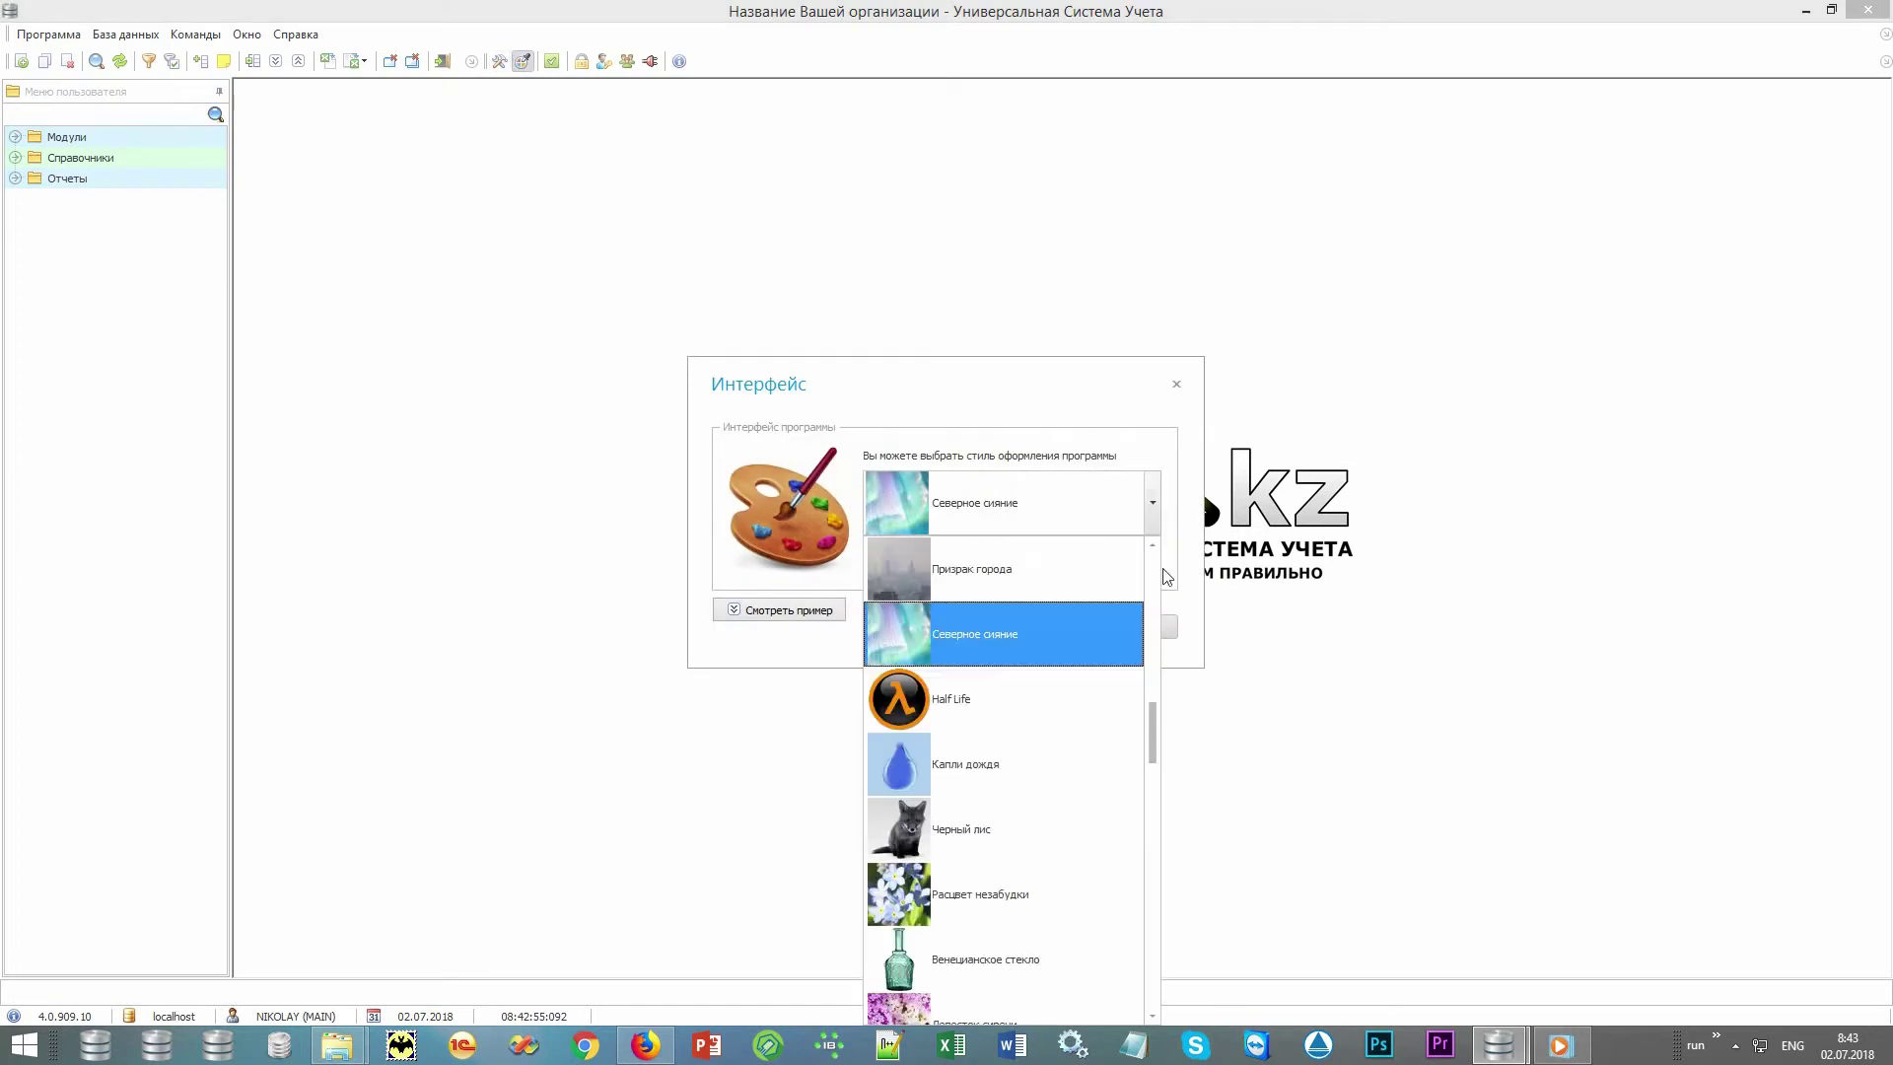
{"action": "left_click_drag", "start_coordinate": [1160, 735], "coordinate": [1157, 618]}
{"action": "left_click", "coordinate": [1185, 543]}
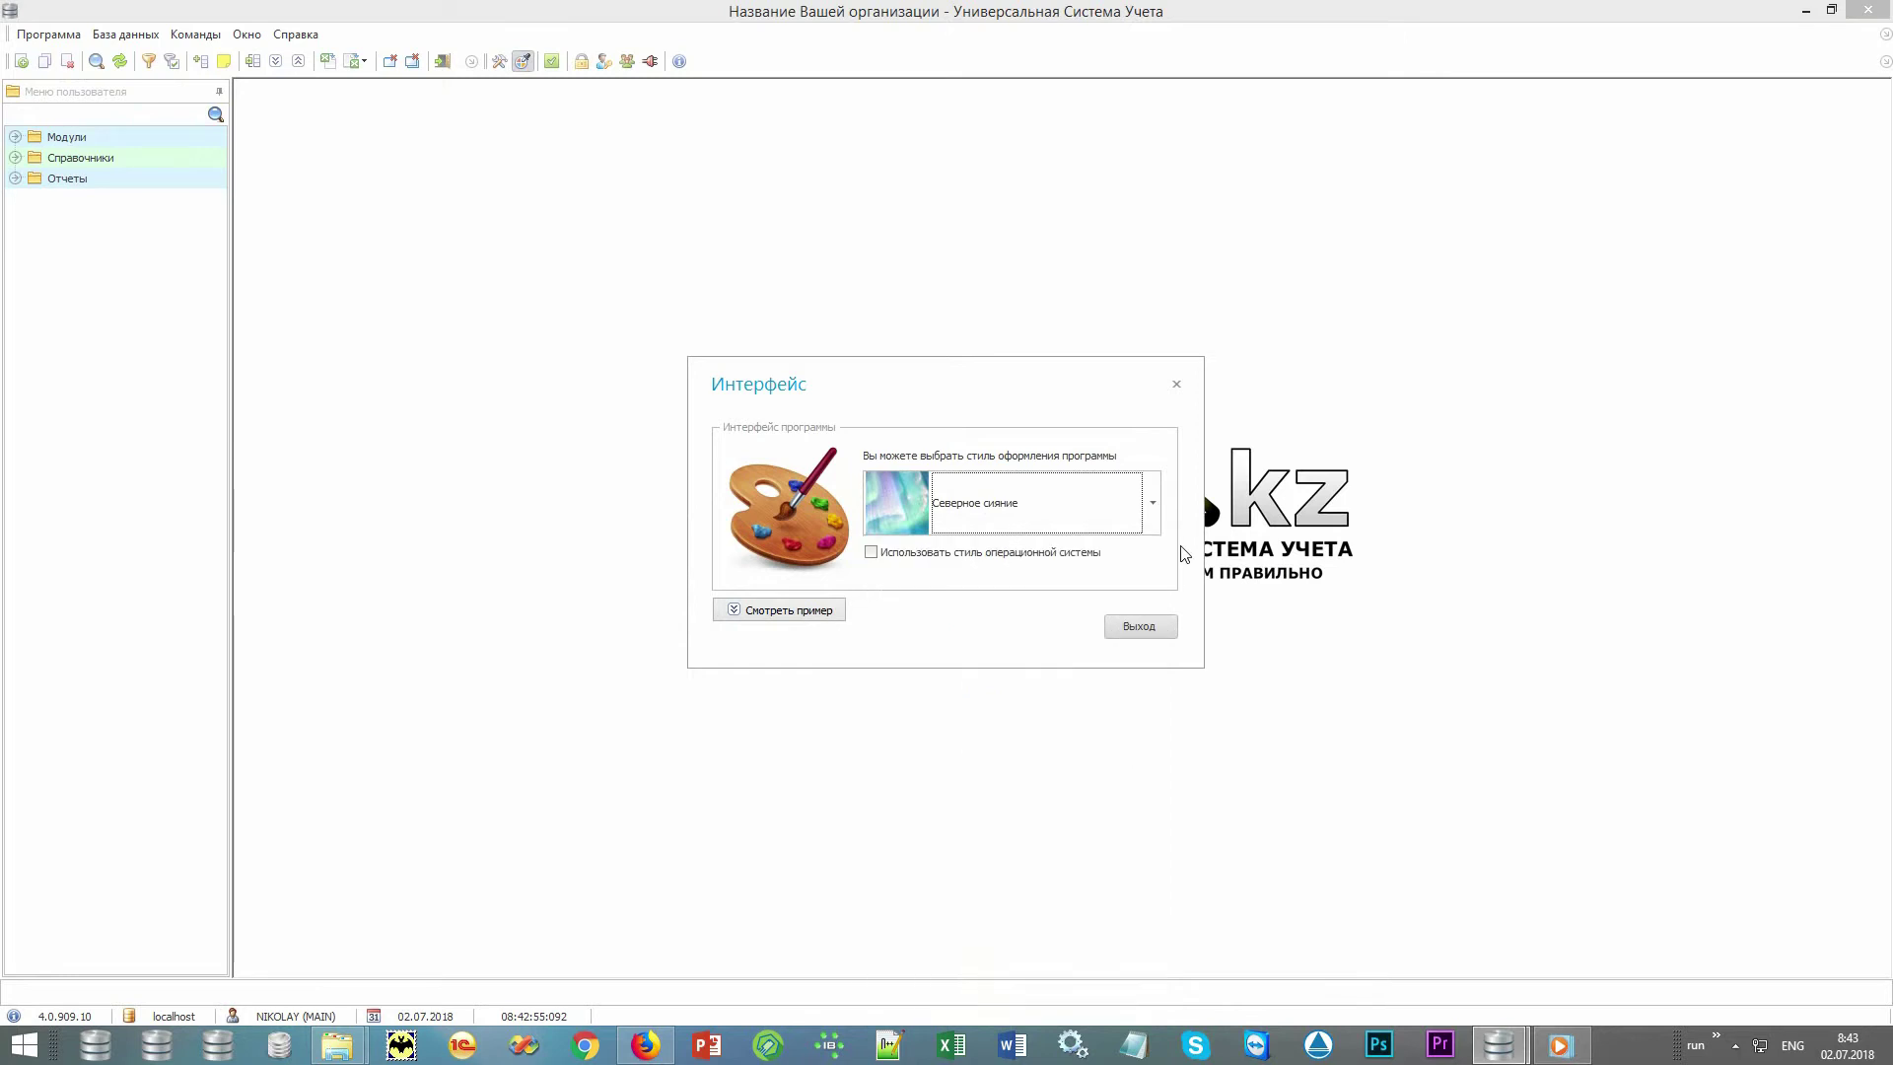
{"action": "left_click", "coordinate": [1145, 627]}
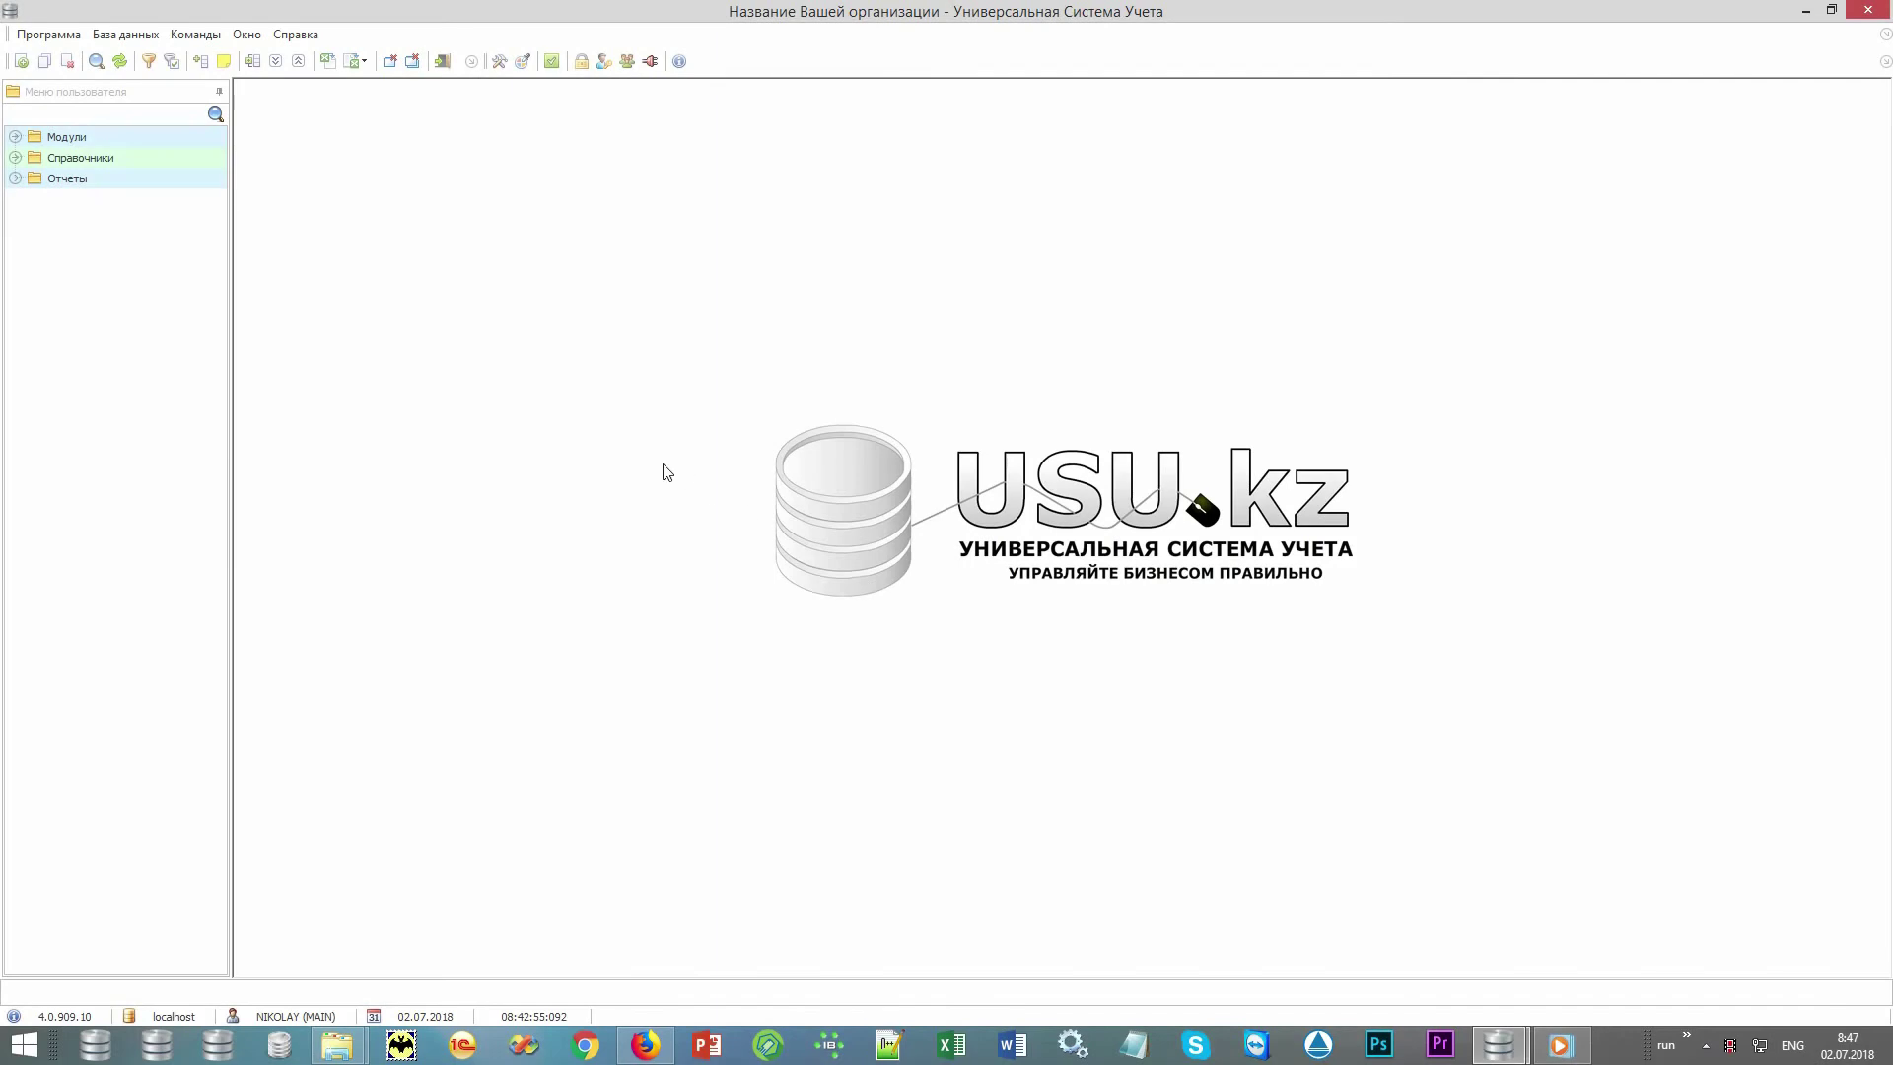
{"action": "left_click", "coordinate": [158, 93]}
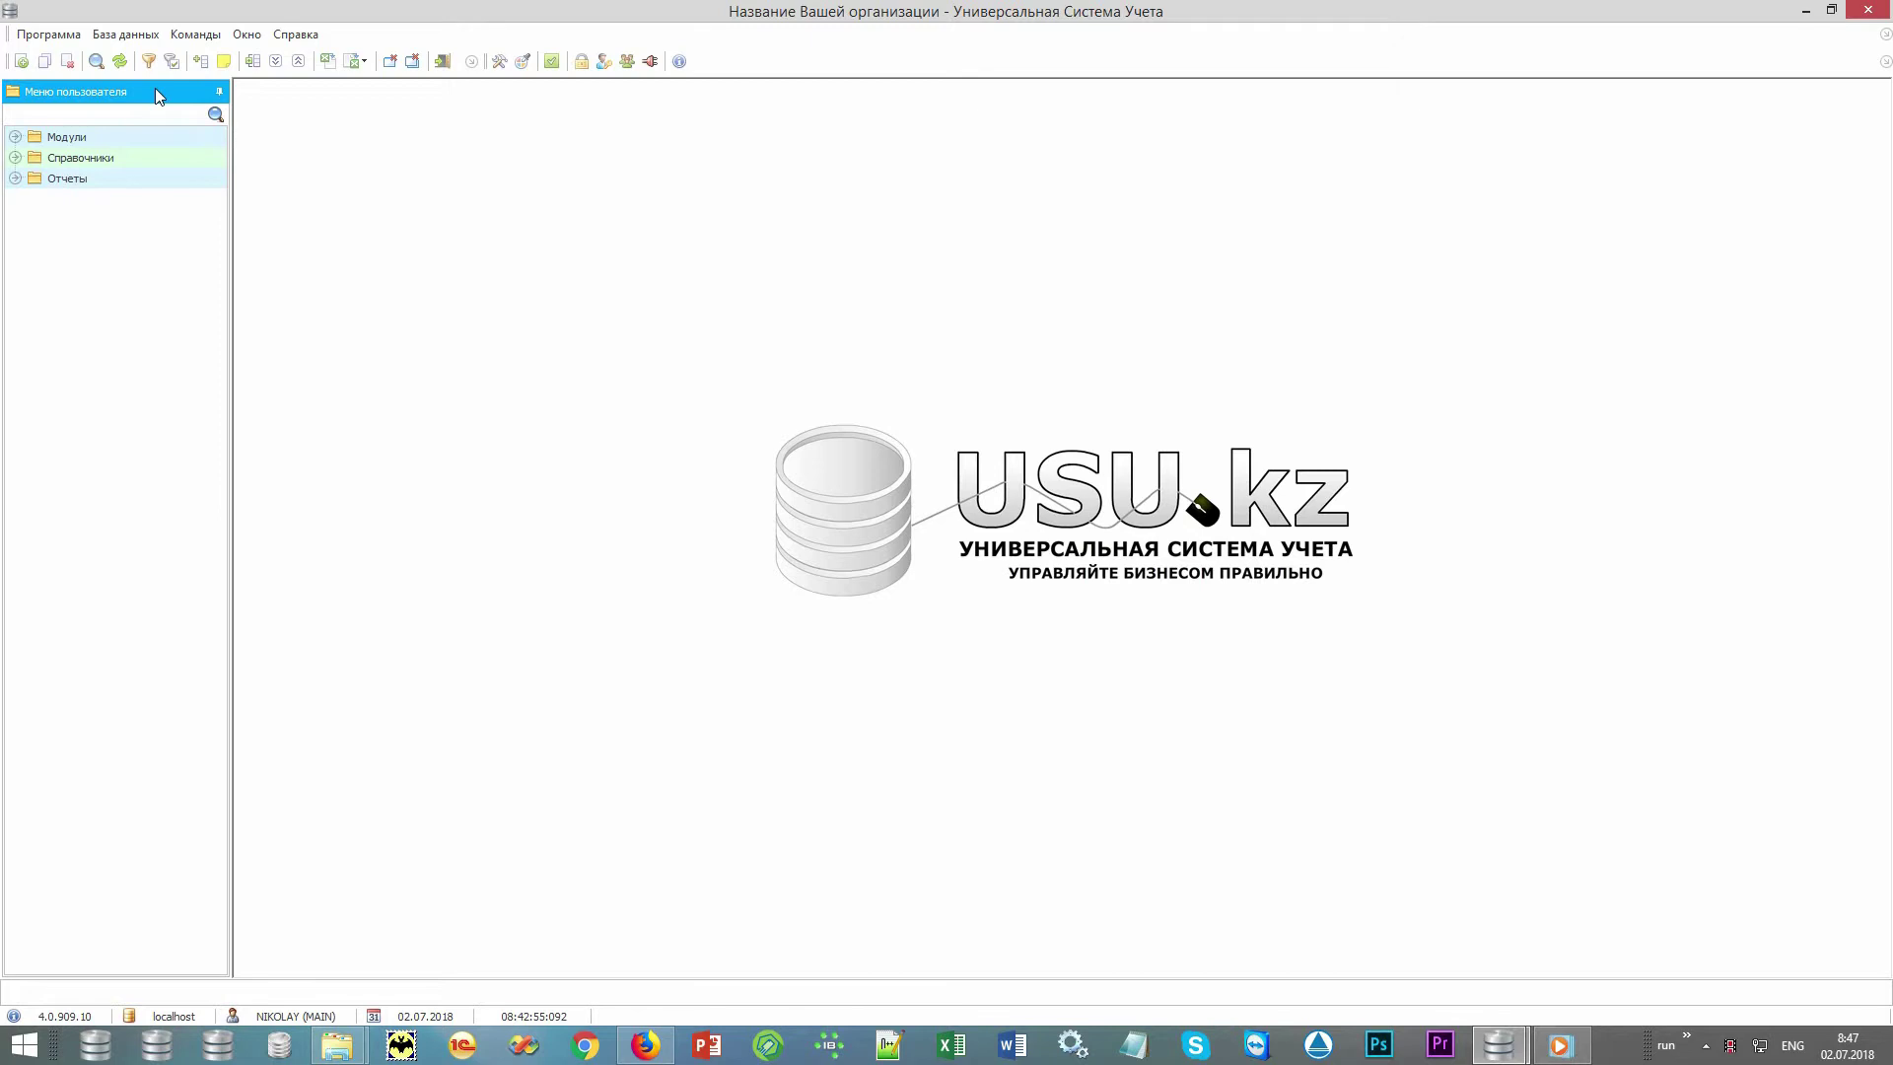
{"action": "left_click", "coordinate": [144, 139]}
{"action": "left_click", "coordinate": [144, 159]}
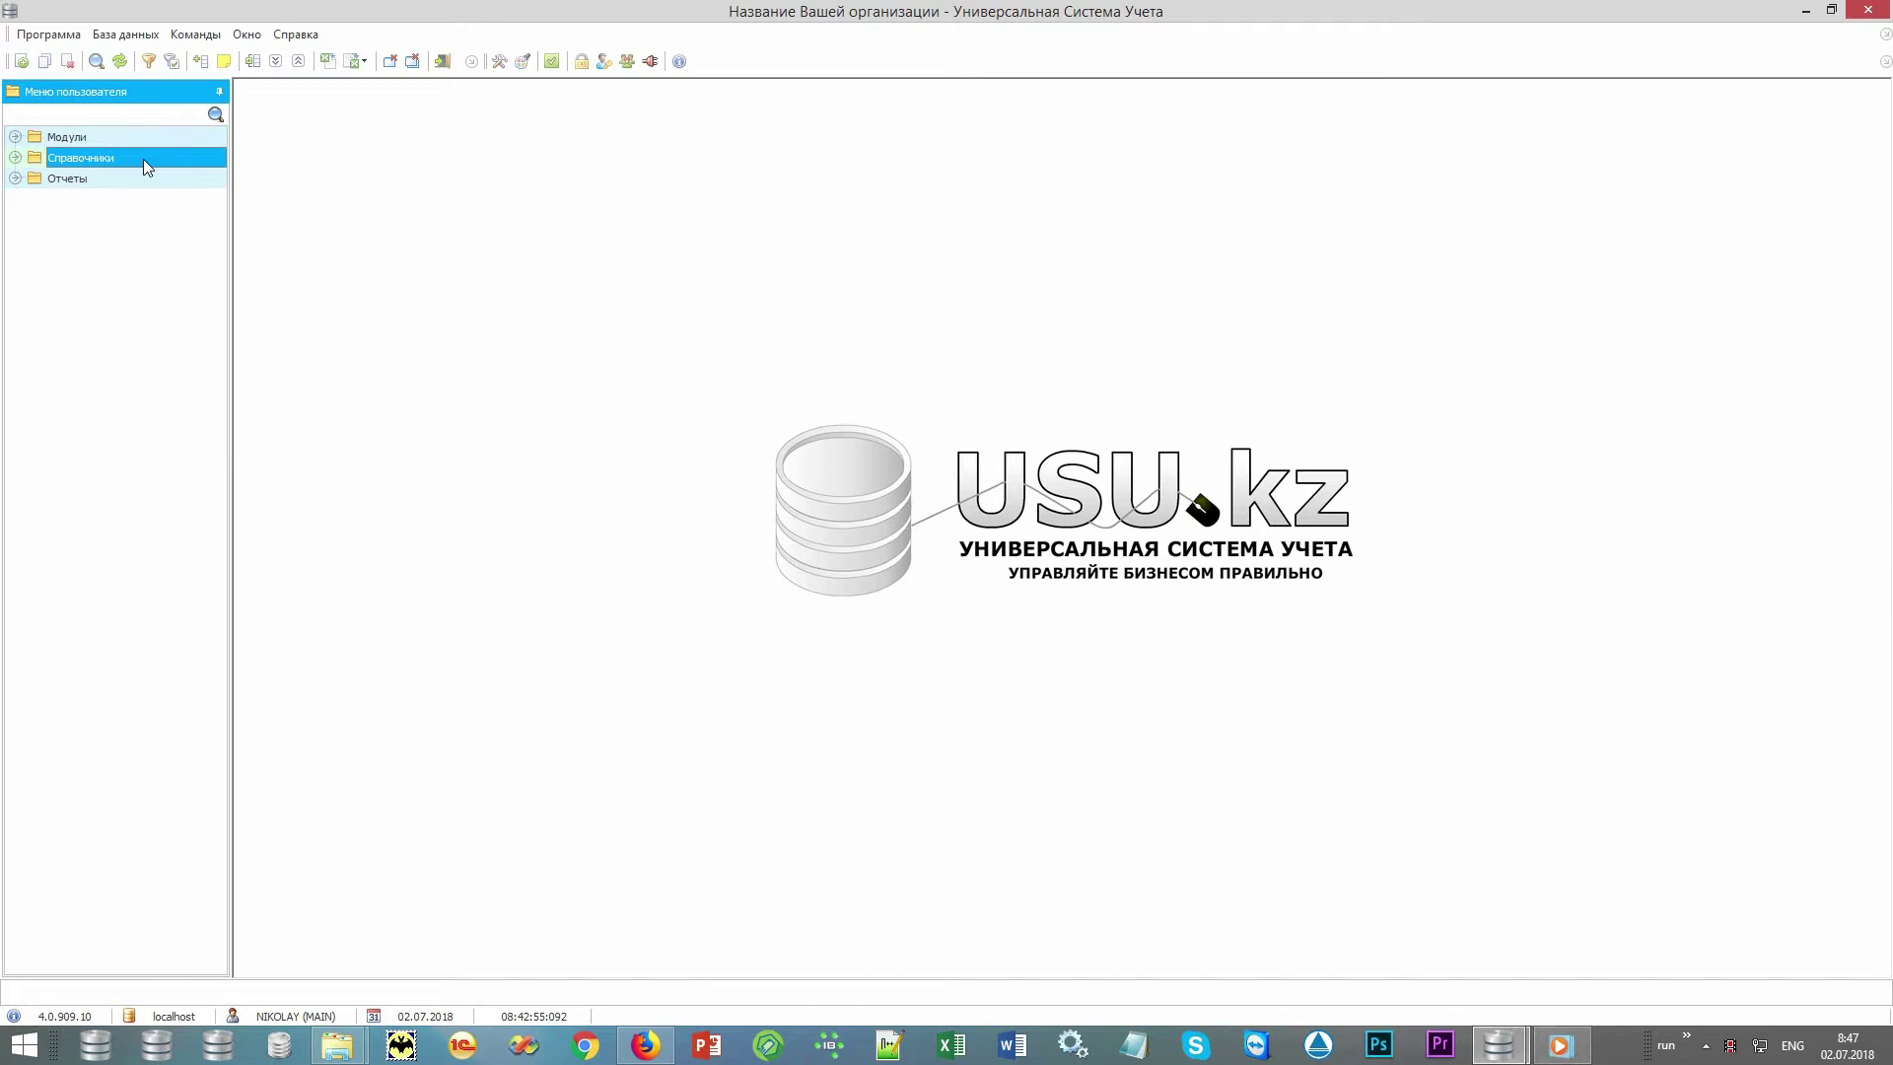
{"action": "left_click", "coordinate": [140, 184]}
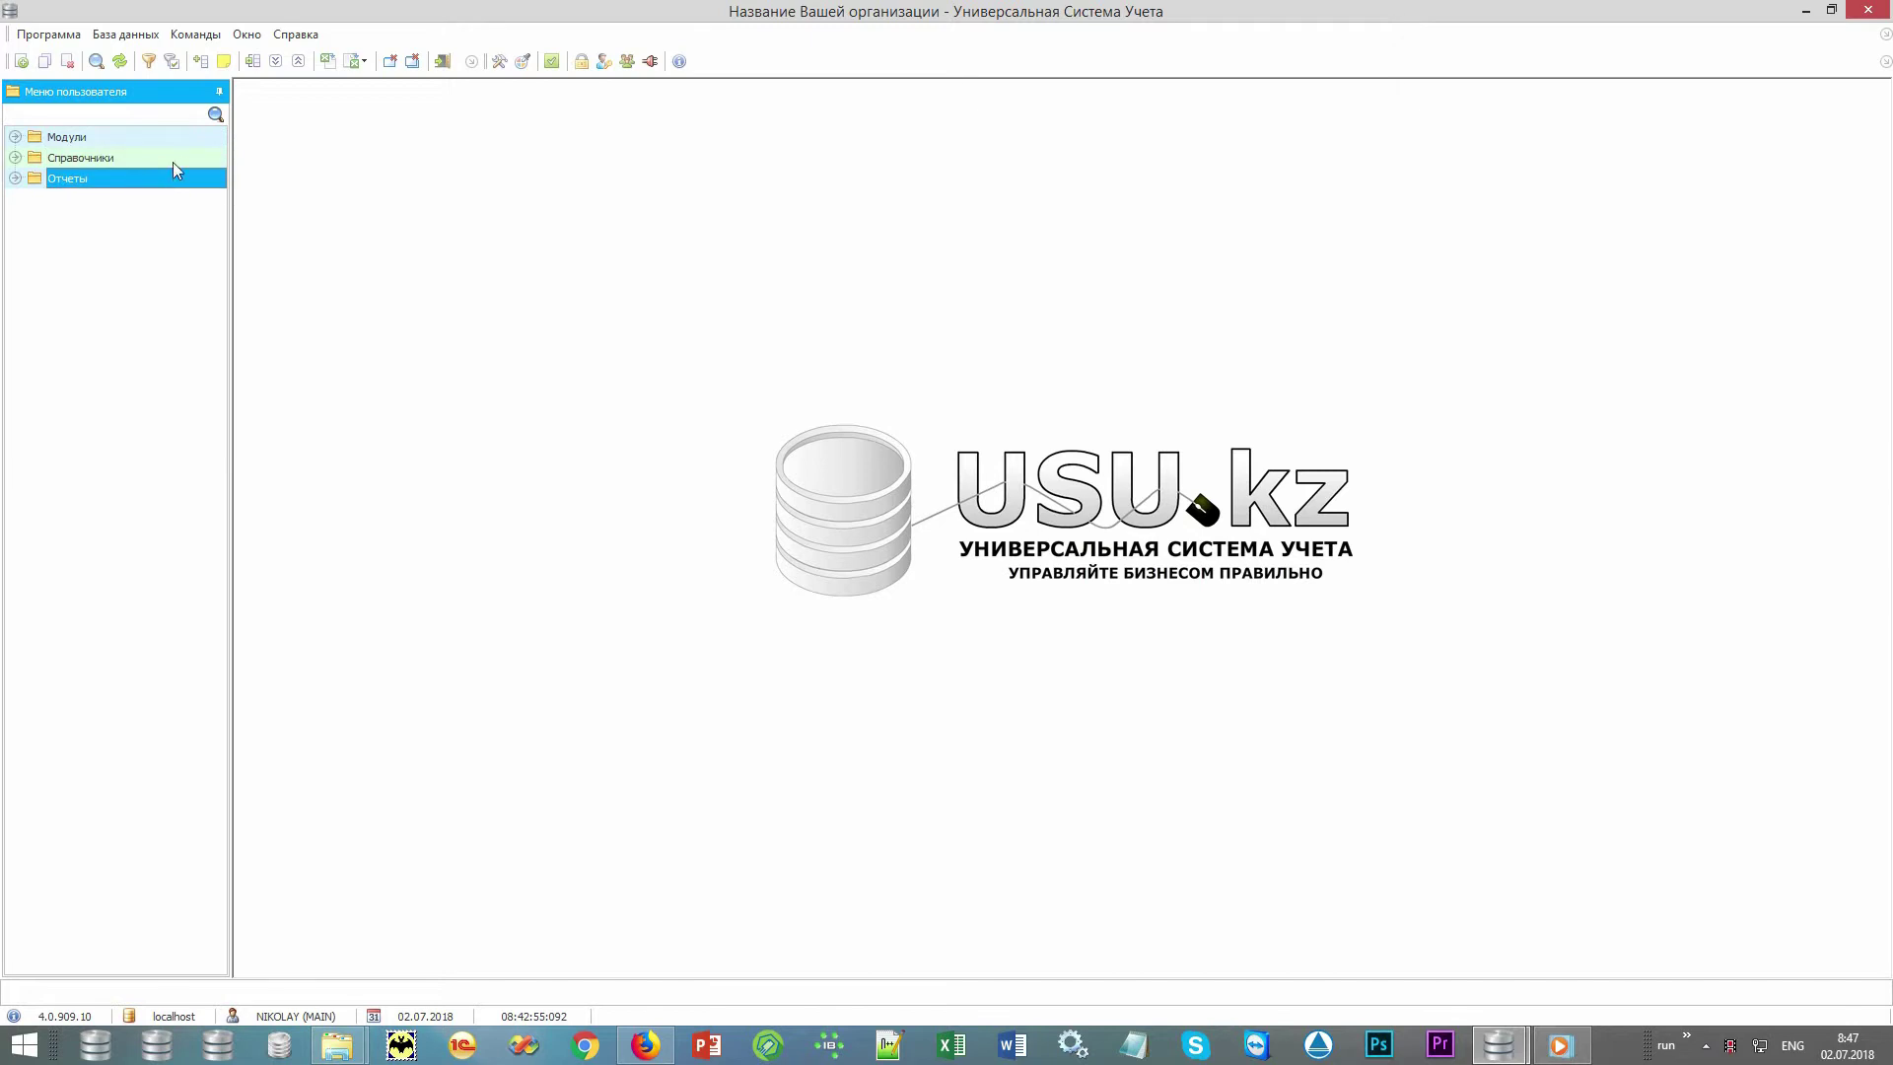
Expand the Деньги group in Справочники and view the Валюты and Способы оплаты directories
{"action": "double_click", "coordinate": [198, 154]}
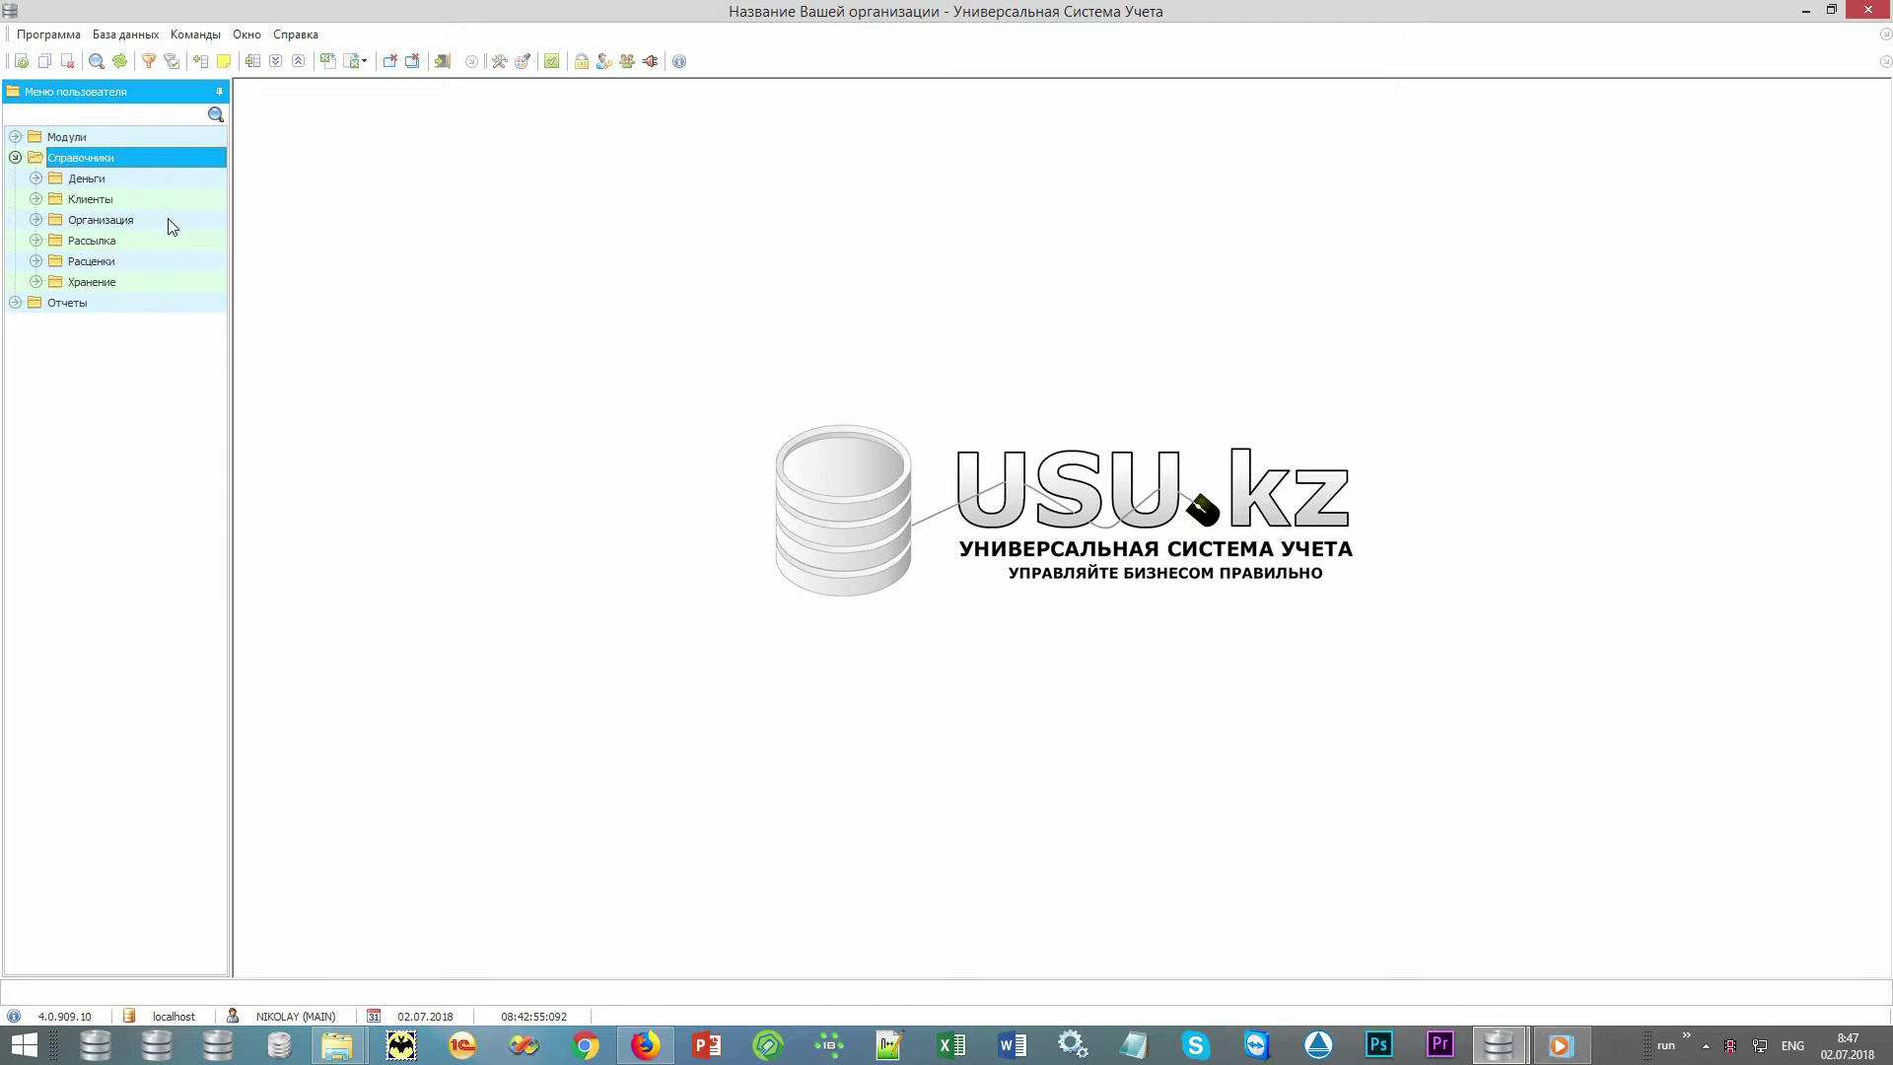
{"action": "double_click", "coordinate": [174, 177]}
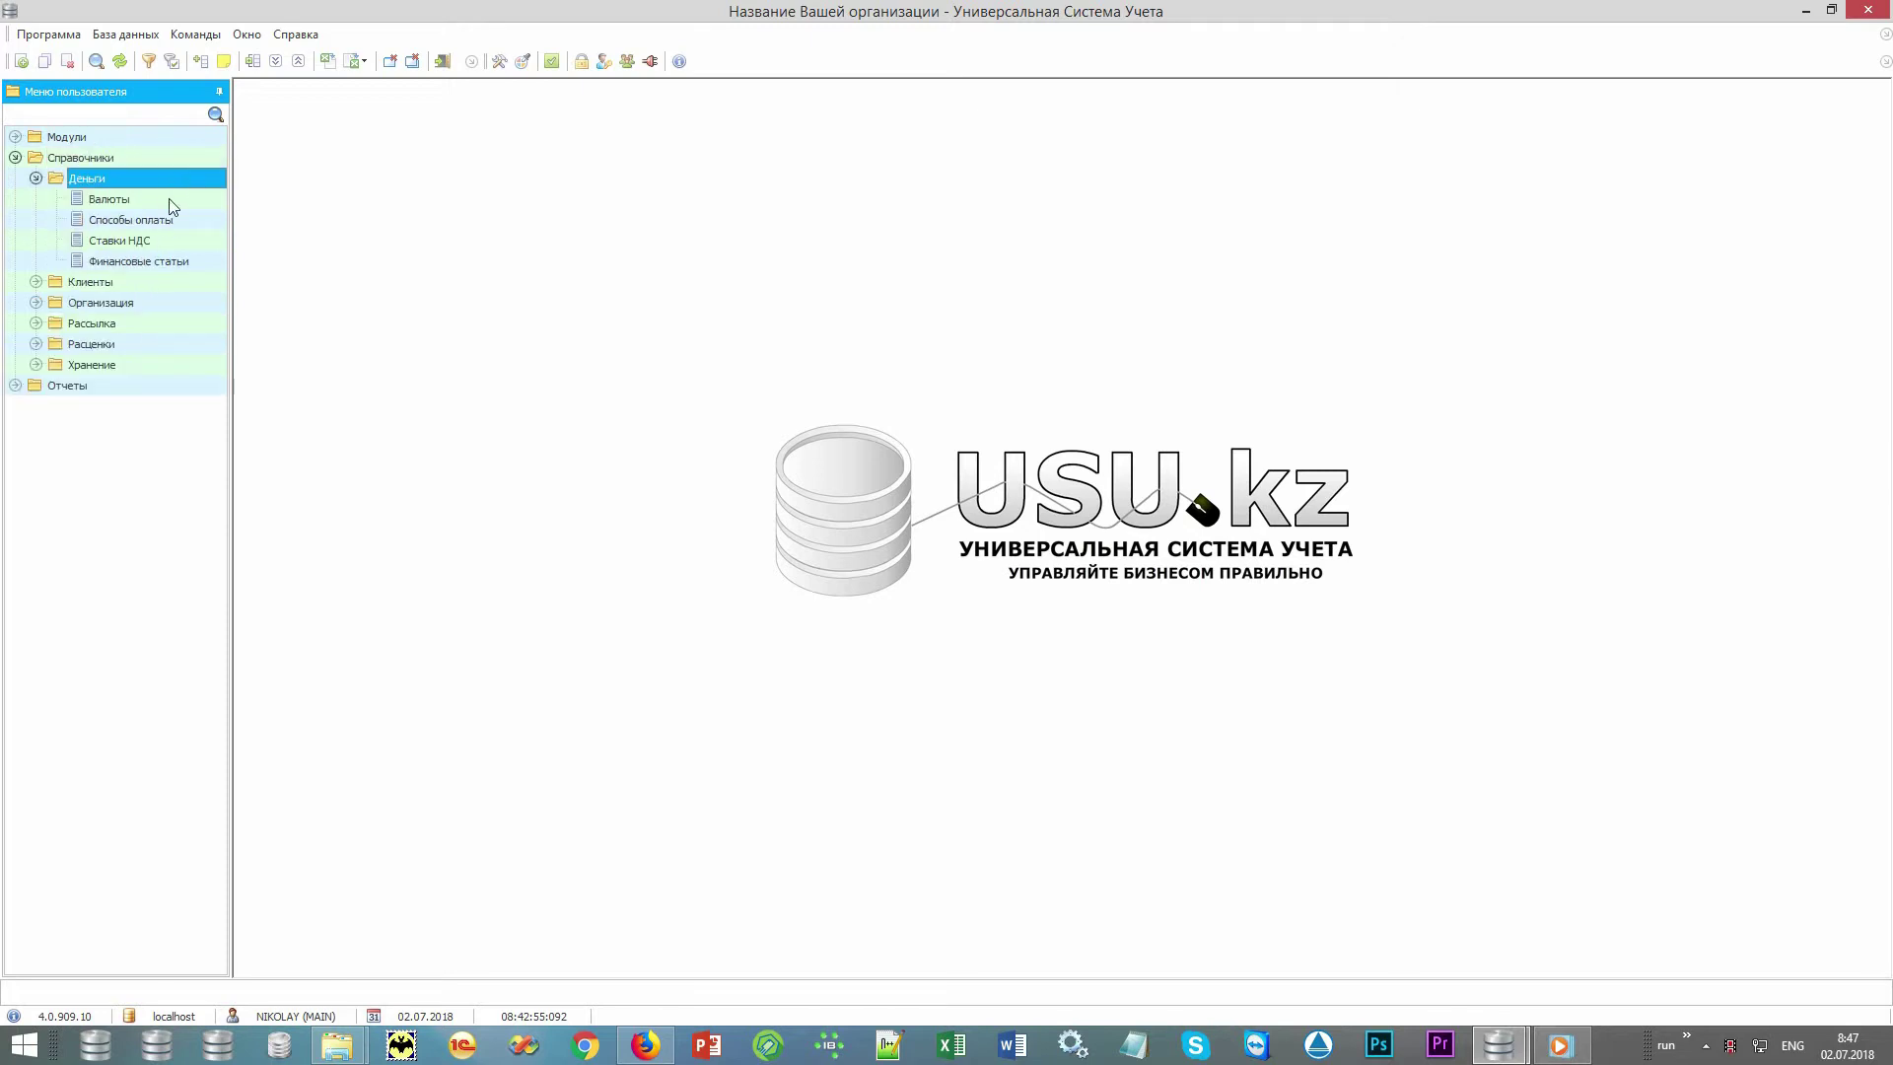
{"action": "double_click", "coordinate": [171, 200]}
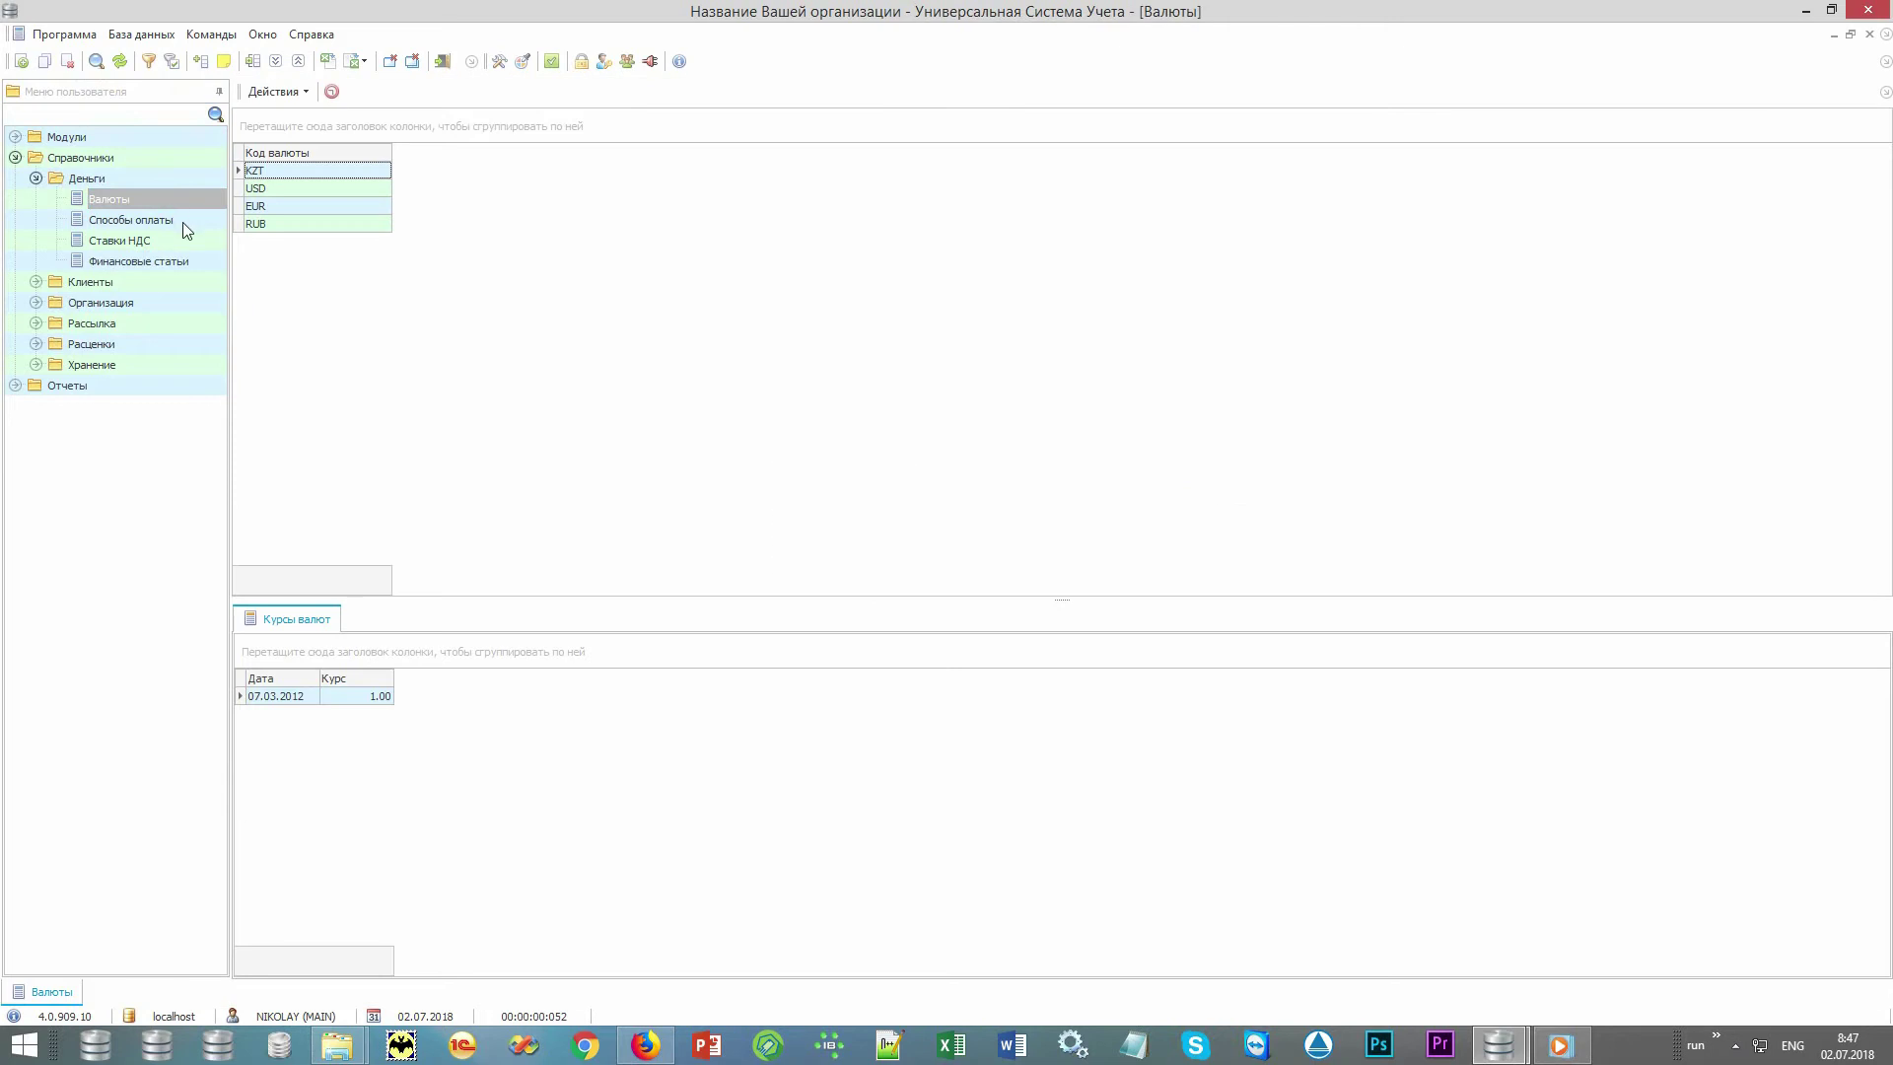
{"action": "double_click", "coordinate": [182, 222]}
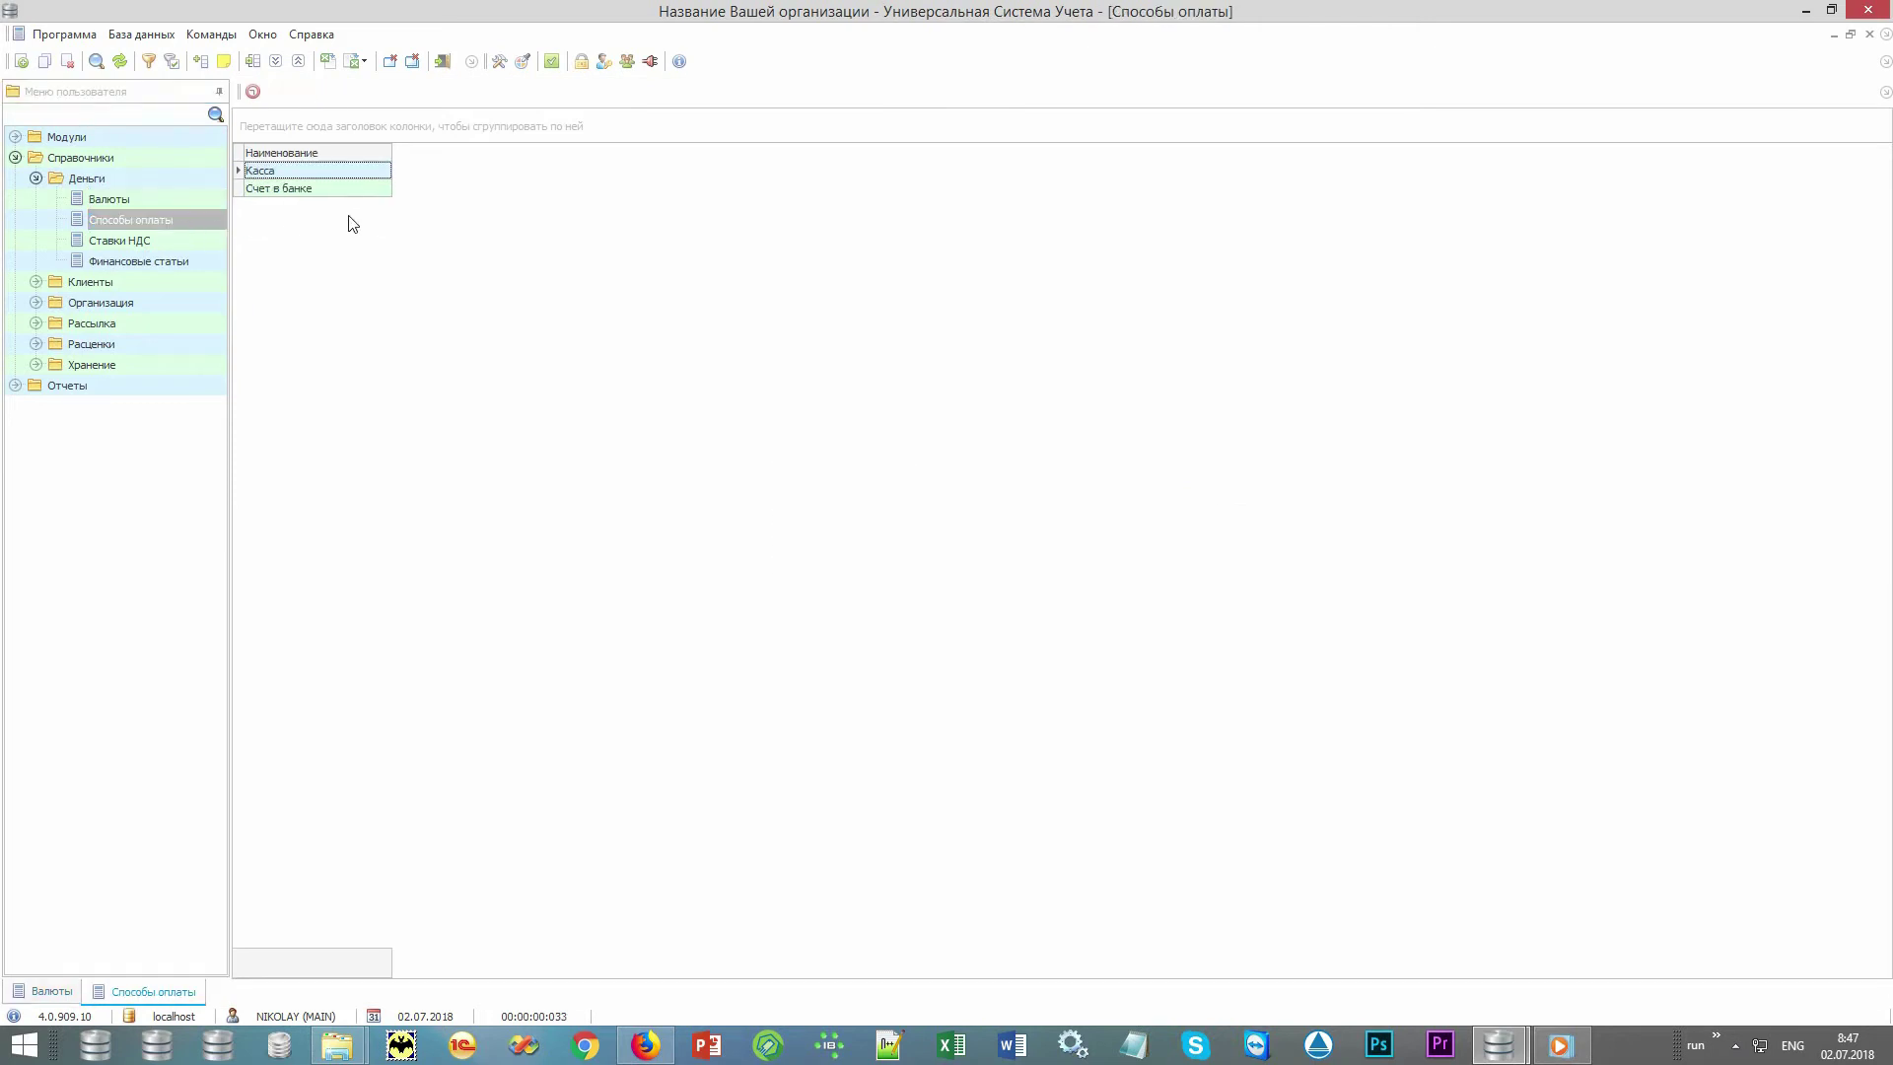
View the Категории контрагентов directory under Клиенты, and the Отделения and Сотрудники directories under Организация
{"action": "double_click", "coordinate": [197, 281]}
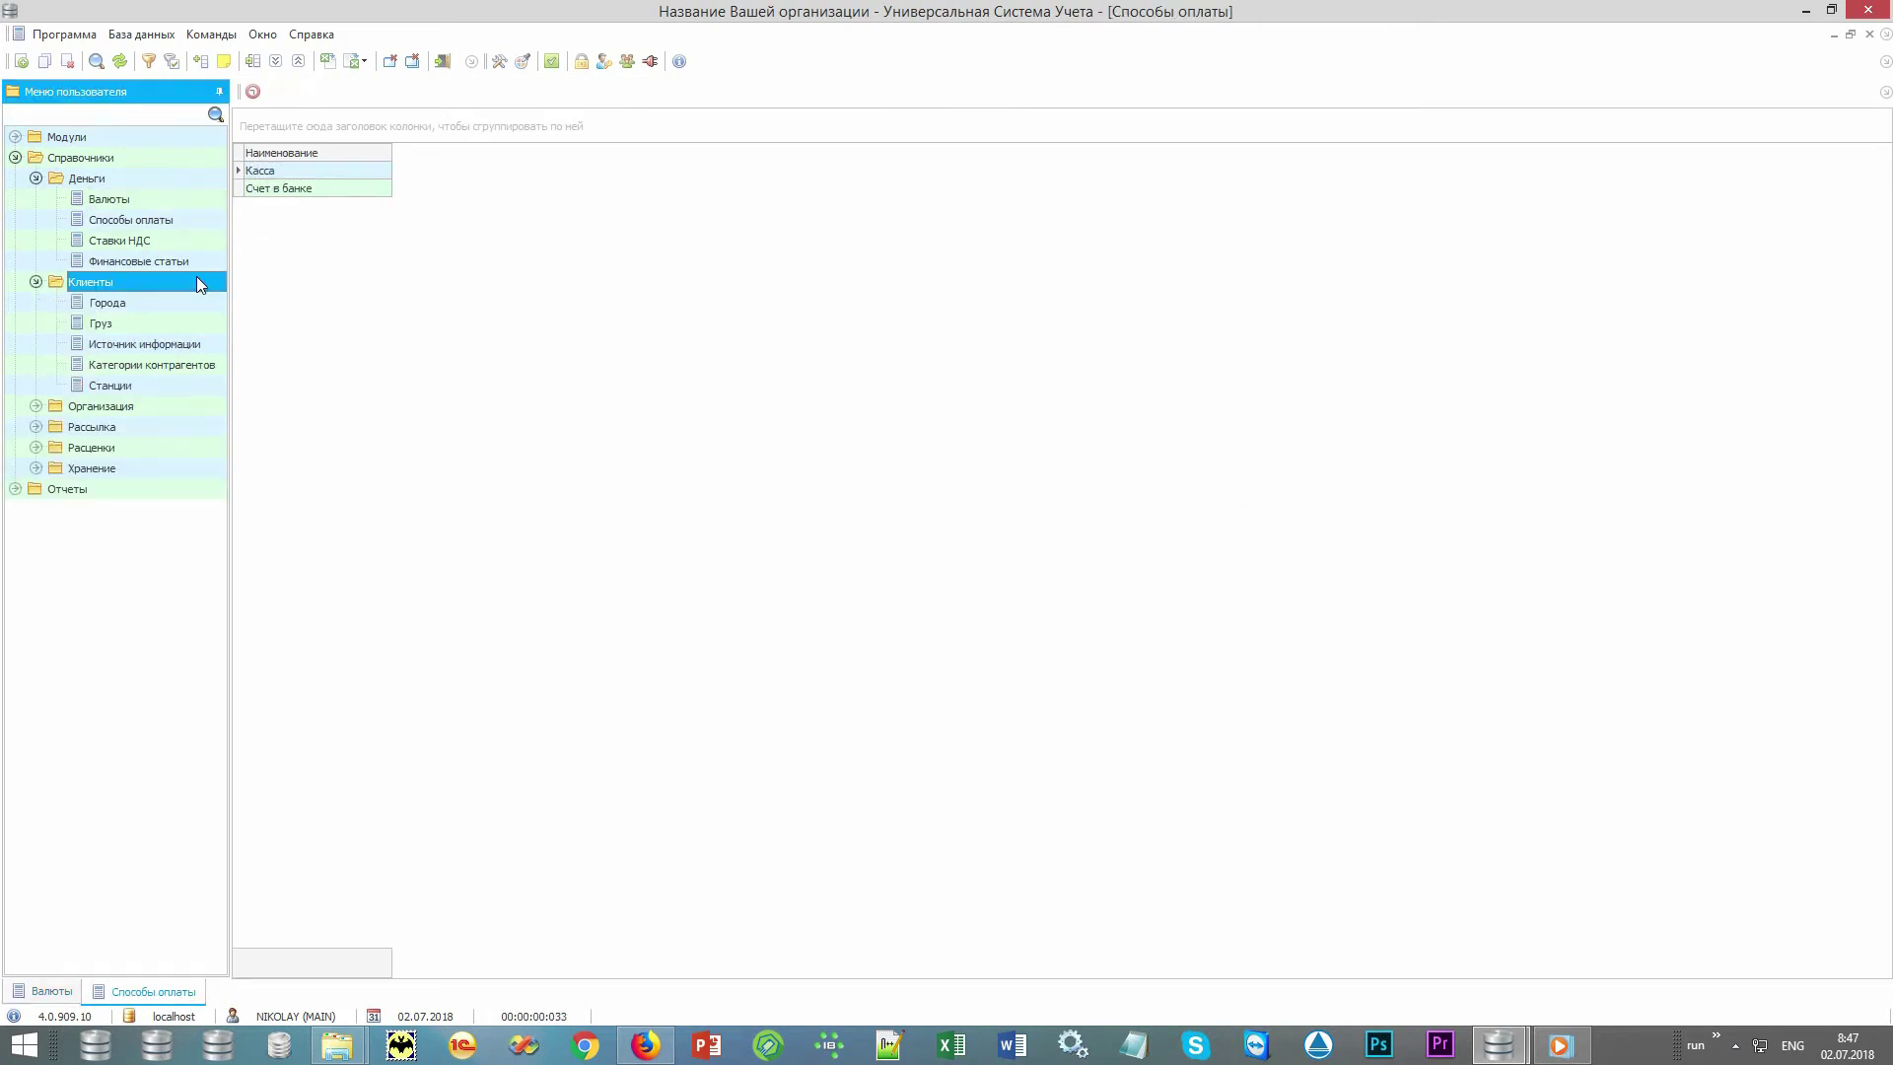
{"action": "double_click", "coordinate": [183, 365]}
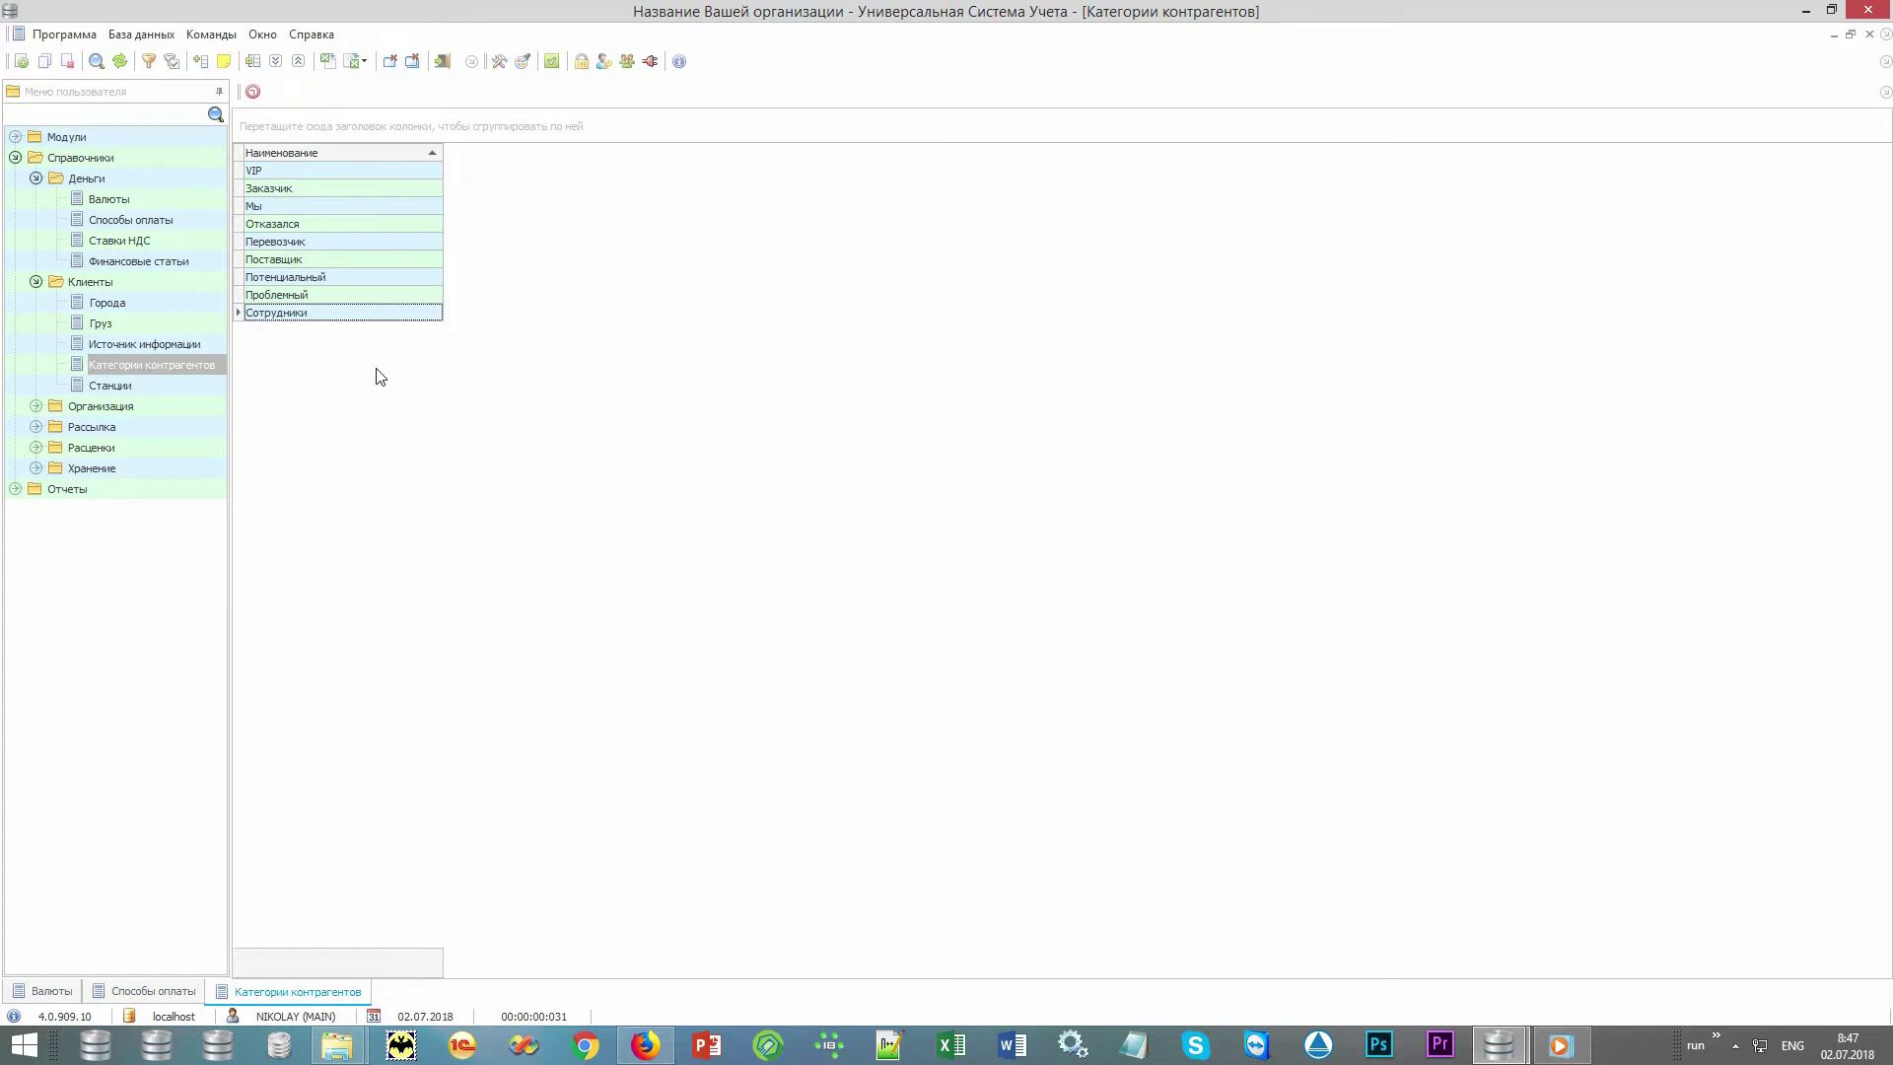
{"action": "double_click", "coordinate": [157, 405]}
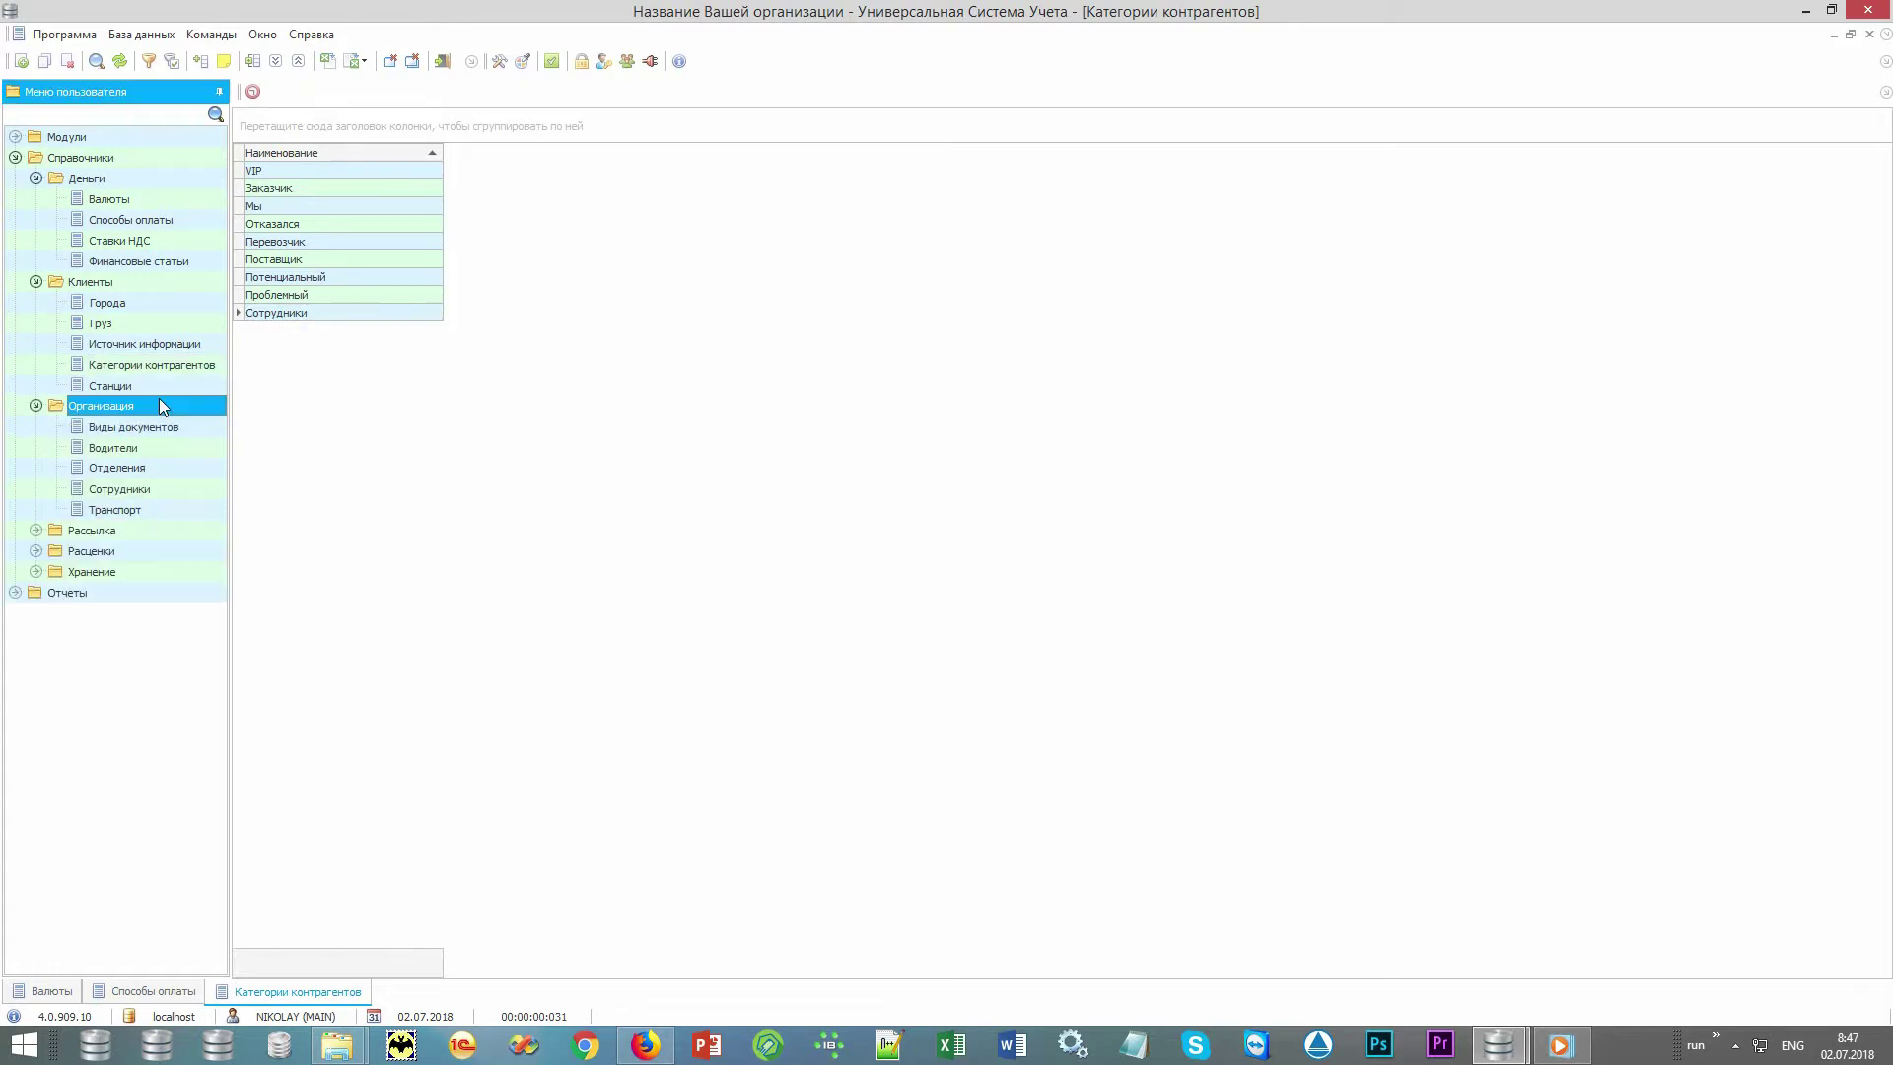
{"action": "double_click", "coordinate": [155, 468]}
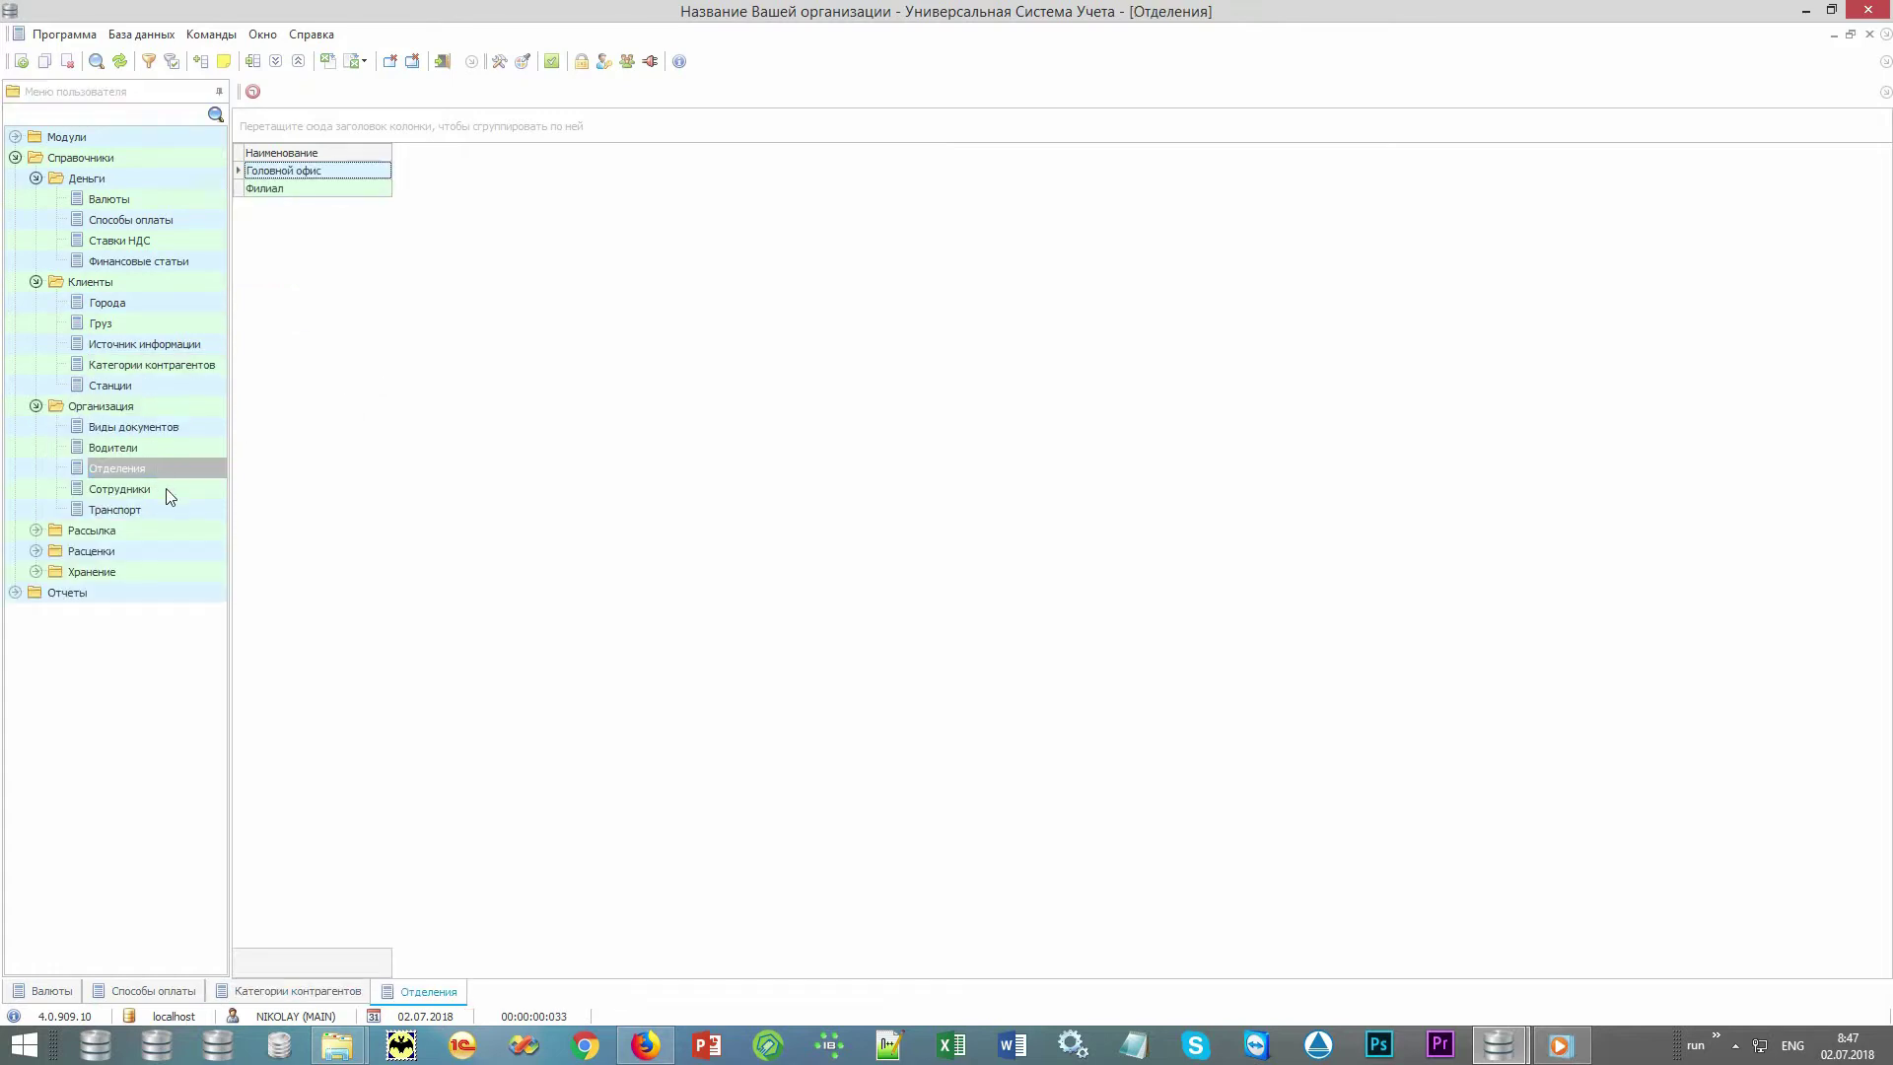
{"action": "double_click", "coordinate": [165, 489]}
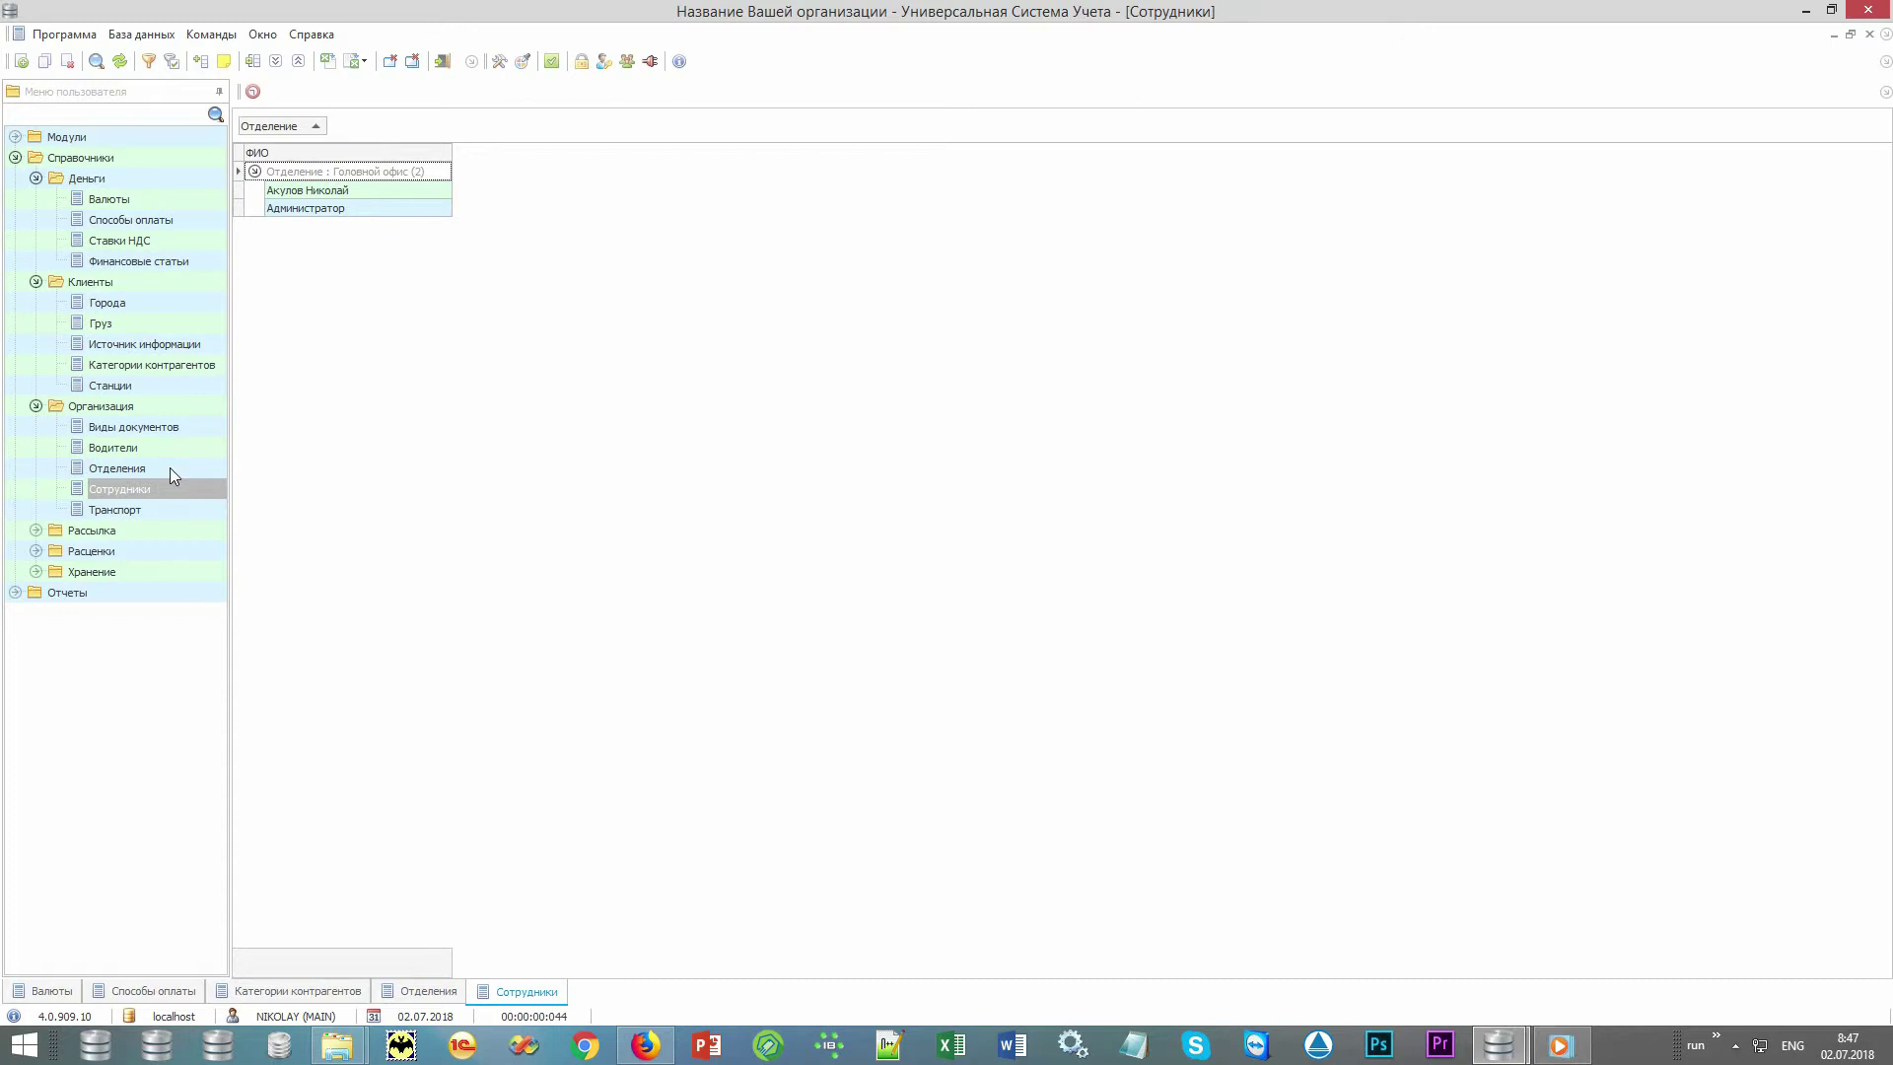
Open the Шаблоны directory in the Рассылка group and look through the Скидки and Груз прибыл templates
{"action": "double_click", "coordinate": [146, 530]}
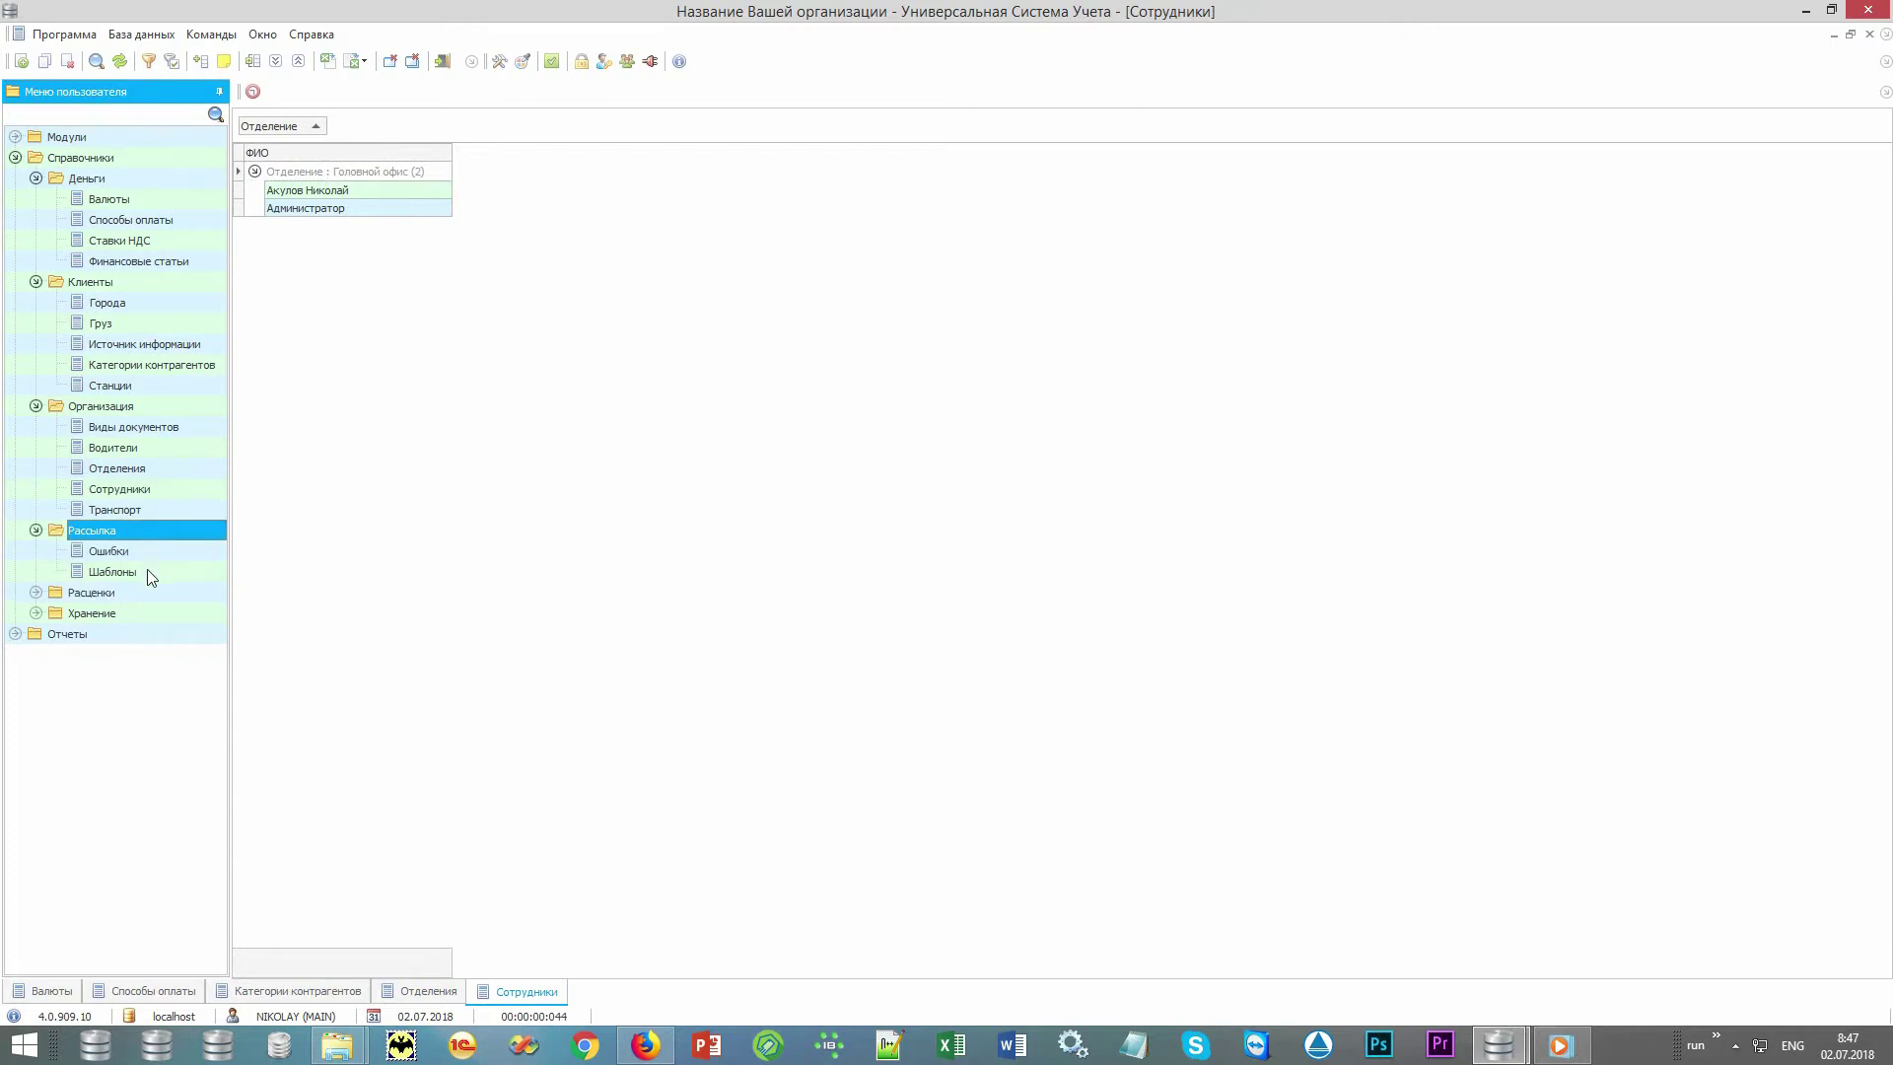
{"action": "double_click", "coordinate": [150, 570]}
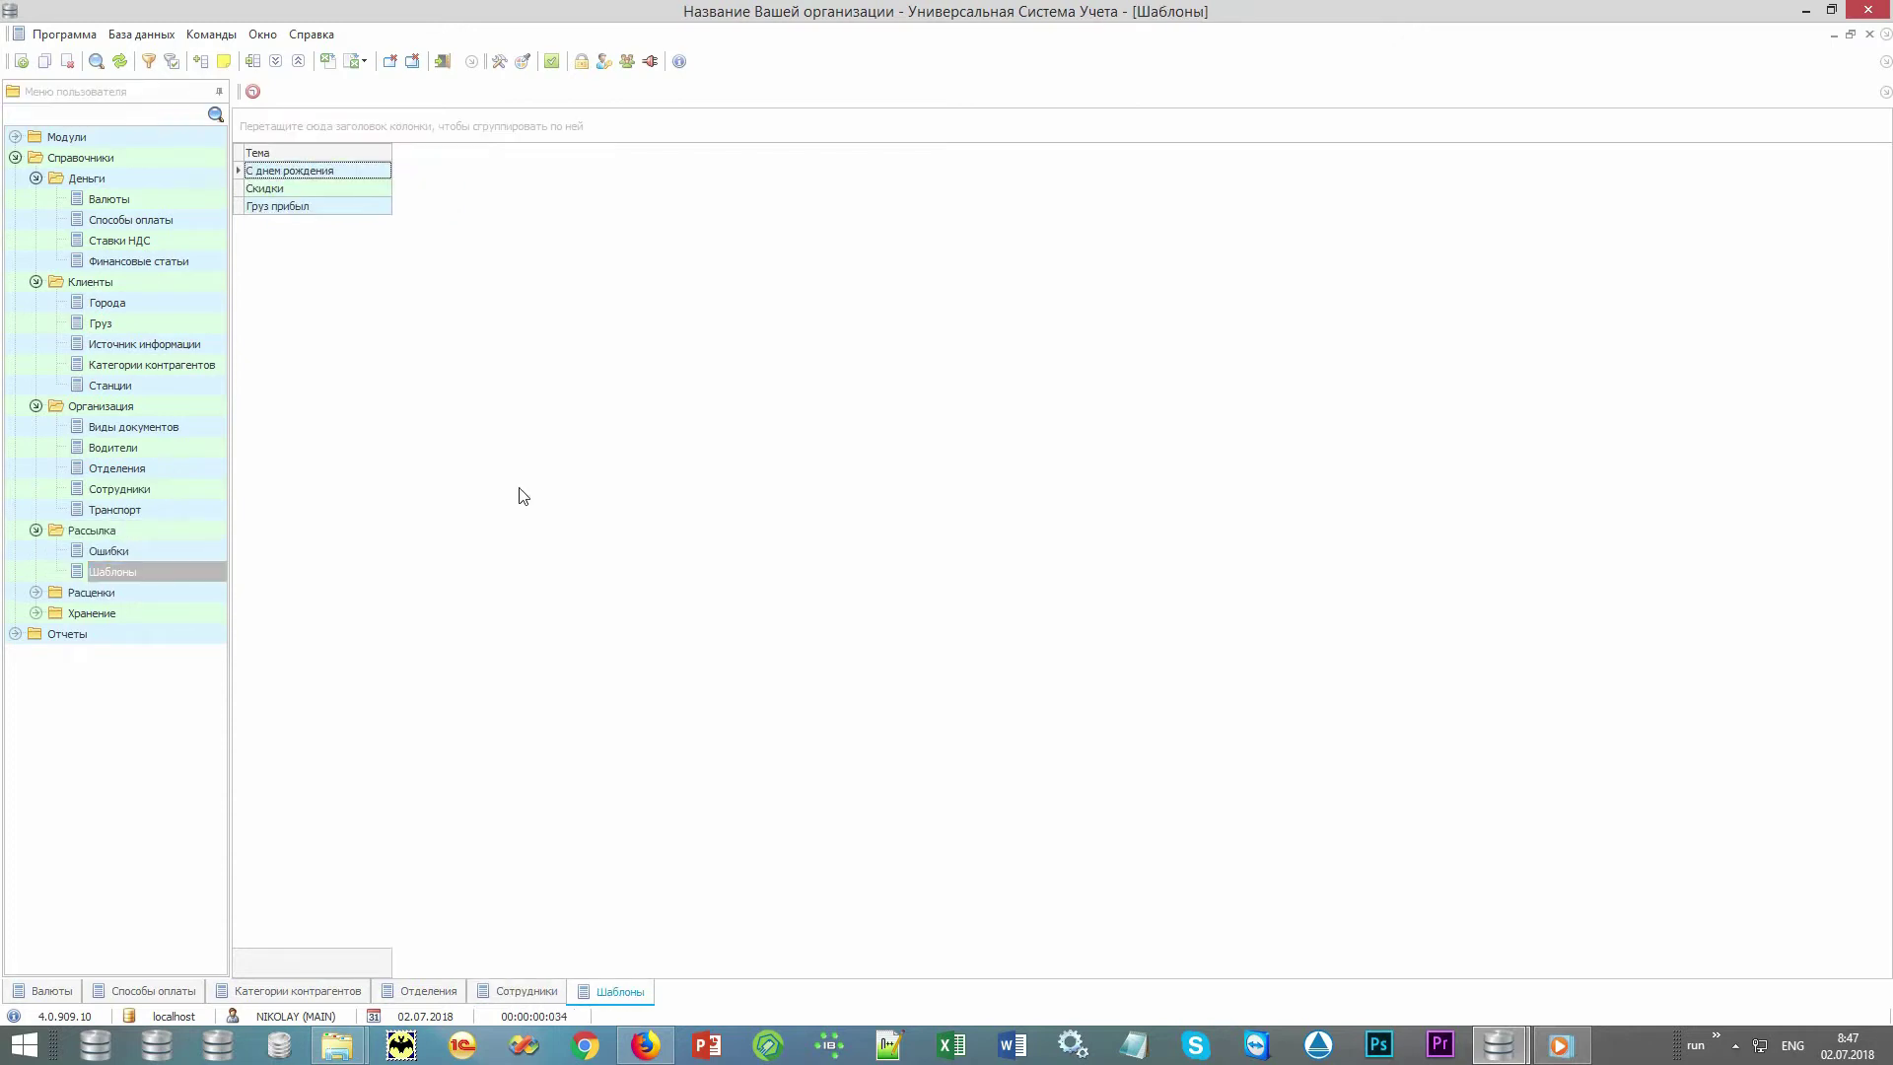
{"action": "left_click", "coordinate": [345, 192]}
{"action": "left_click", "coordinate": [337, 206]}
Generate the Массовая рассылка report from the Рассылка group of Отчеты, leaving its filter parameters empty
{"action": "double_click", "coordinate": [179, 637]}
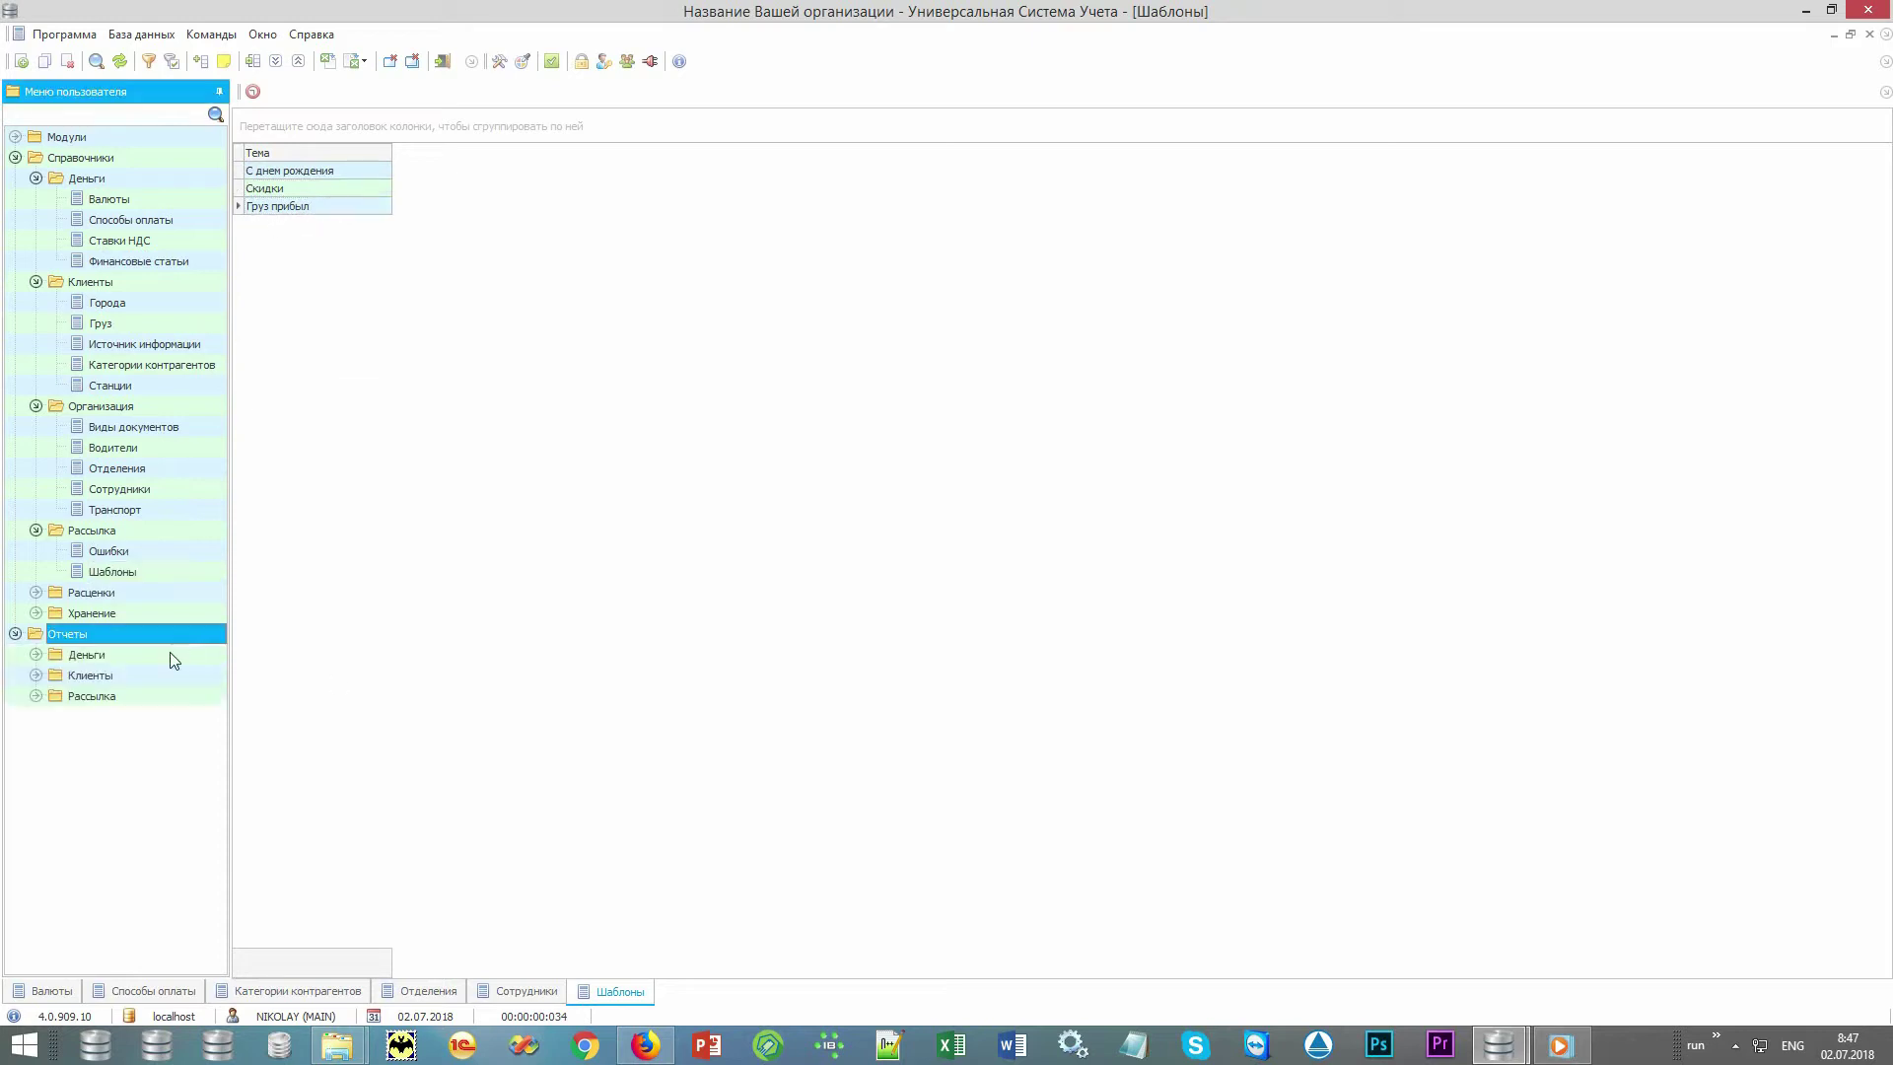
{"action": "double_click", "coordinate": [131, 696]}
{"action": "double_click", "coordinate": [156, 738]}
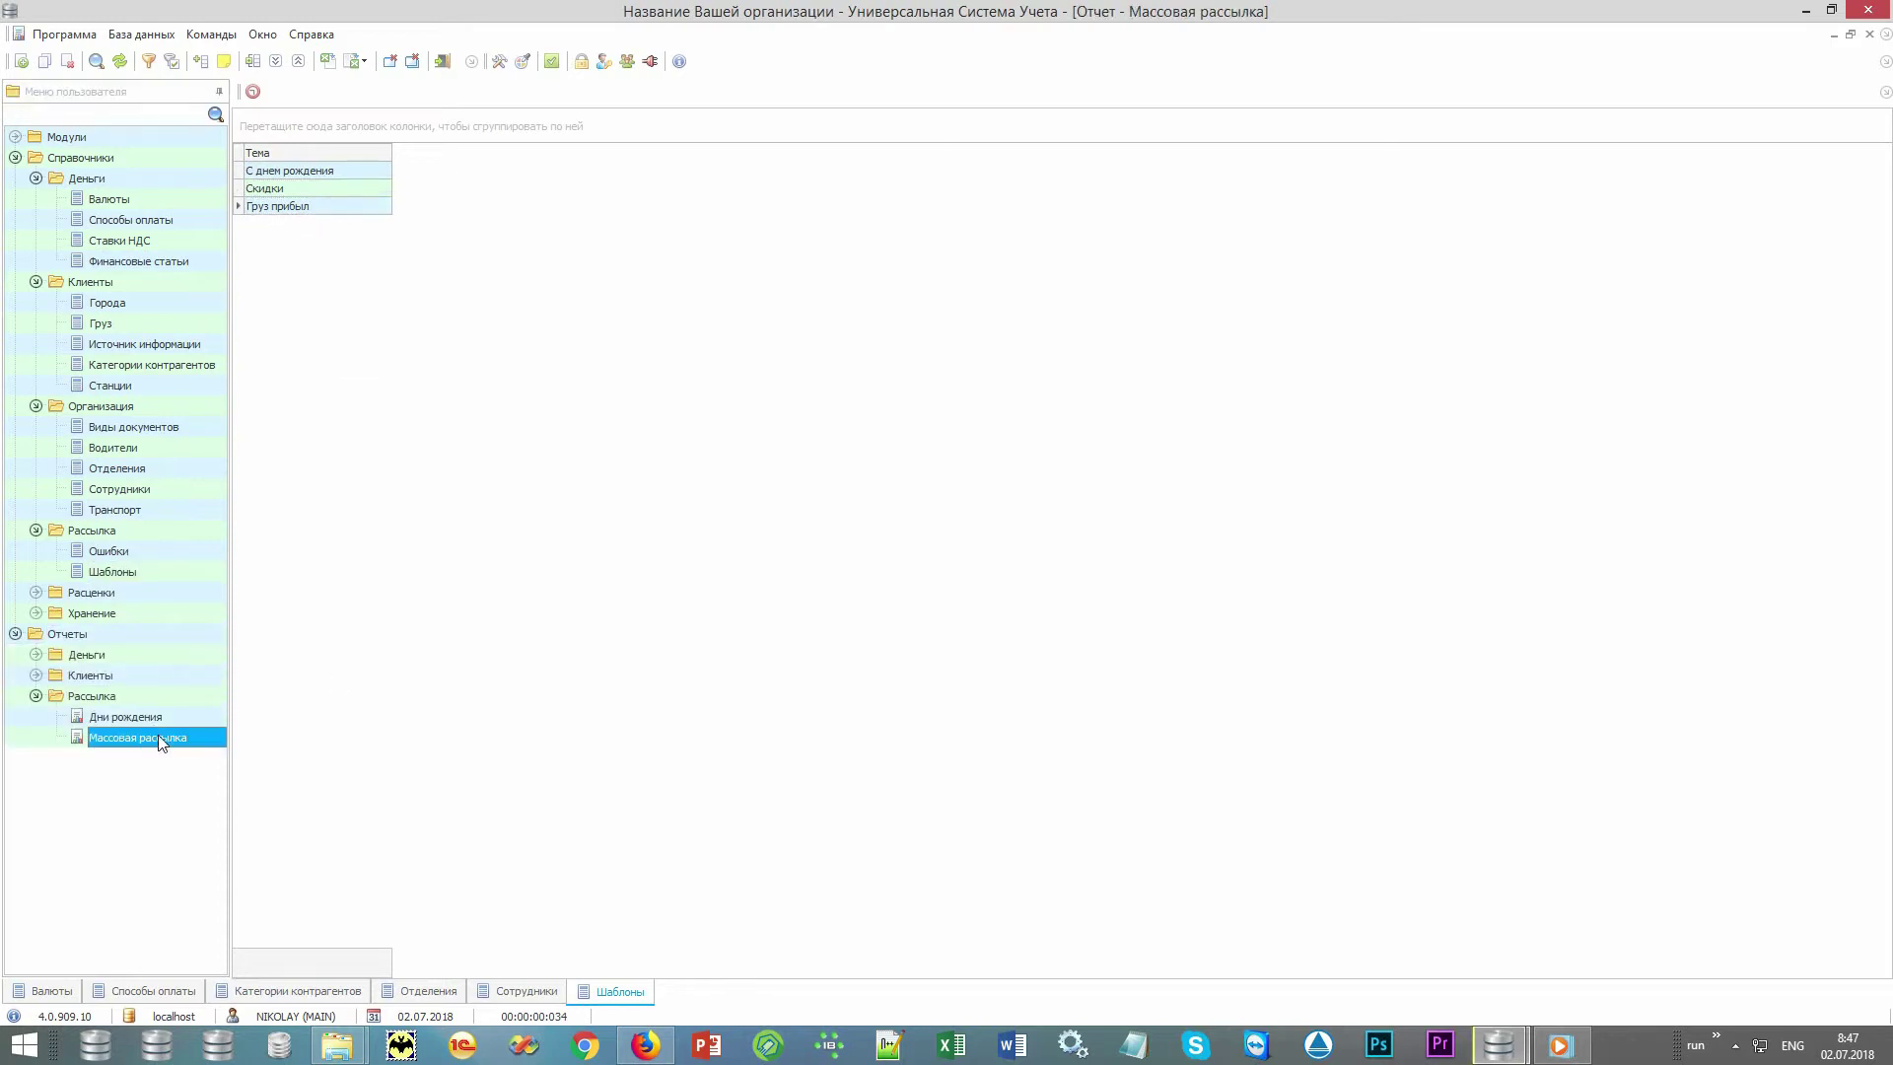
{"action": "left_click", "coordinate": [944, 958]}
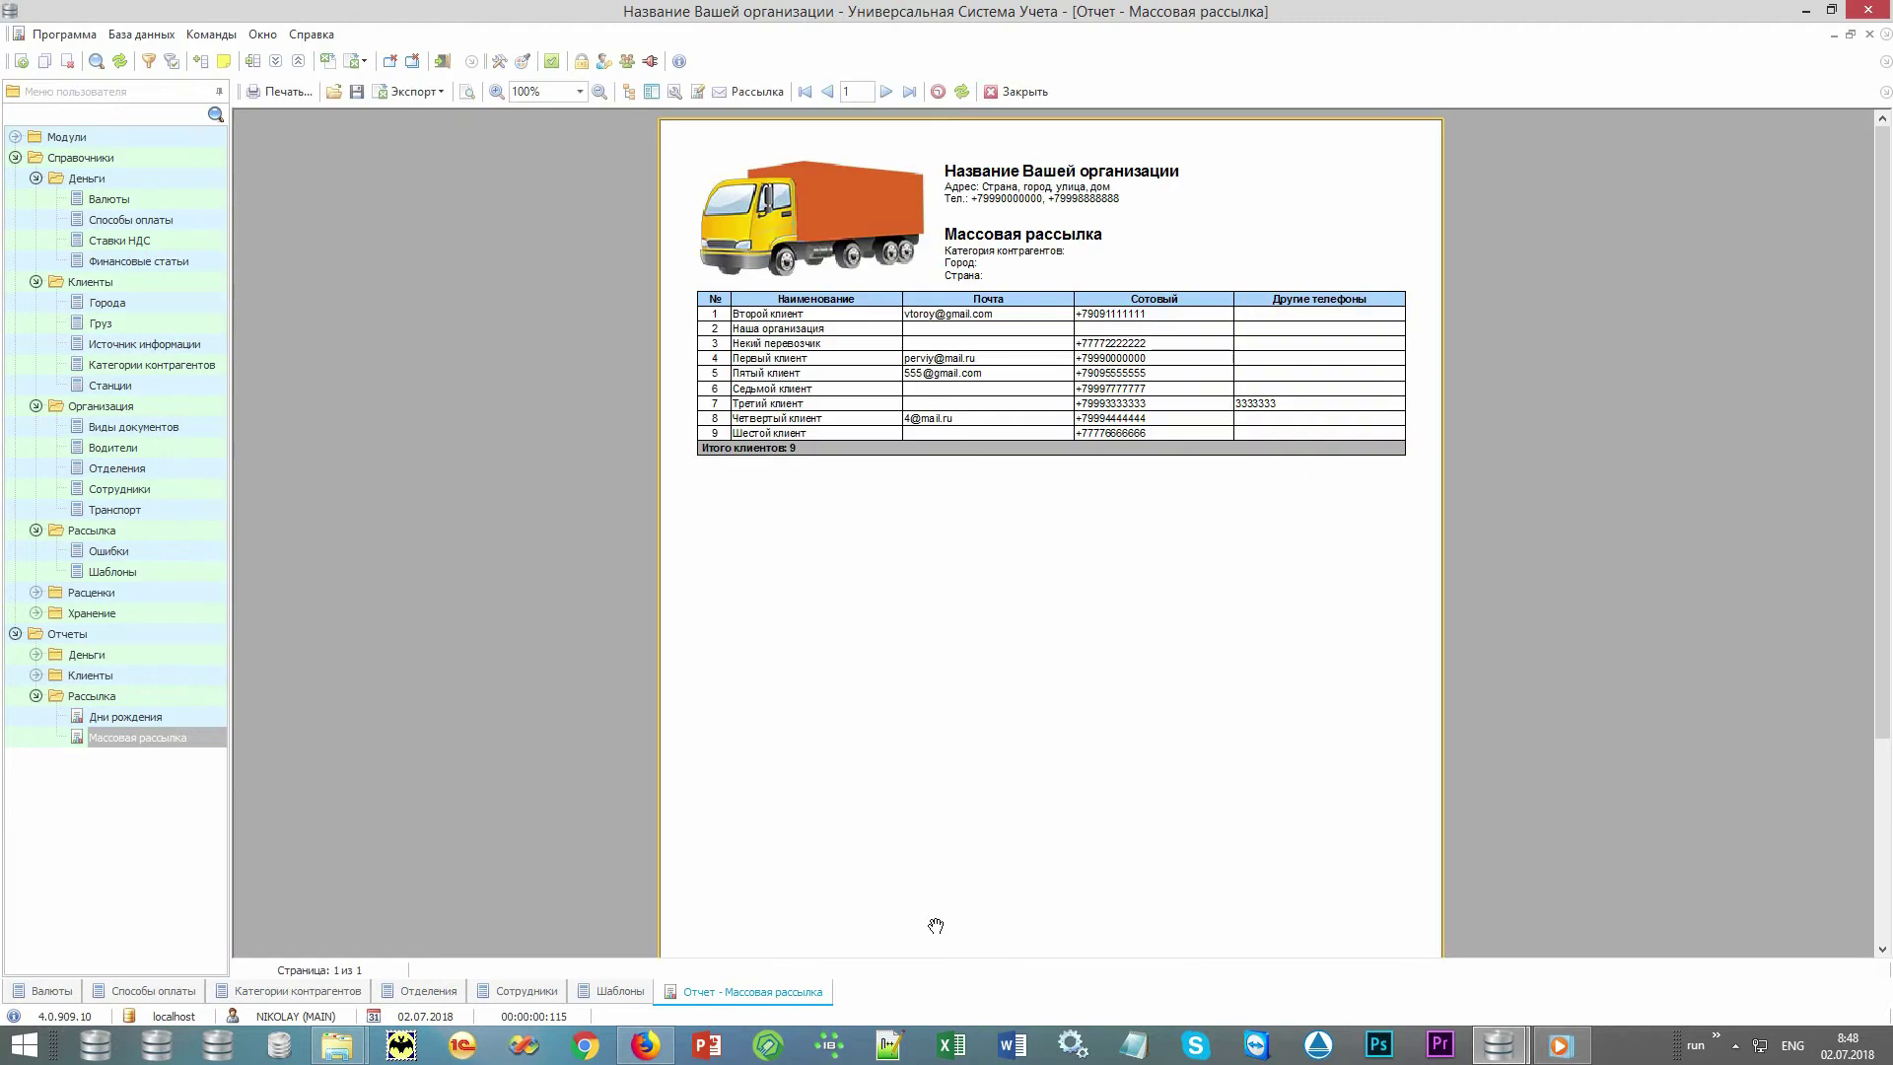
Start a mailing from the report and toggle its Email, SMS, Viber and voice call channels on and back off
{"action": "left_click", "coordinate": [758, 91]}
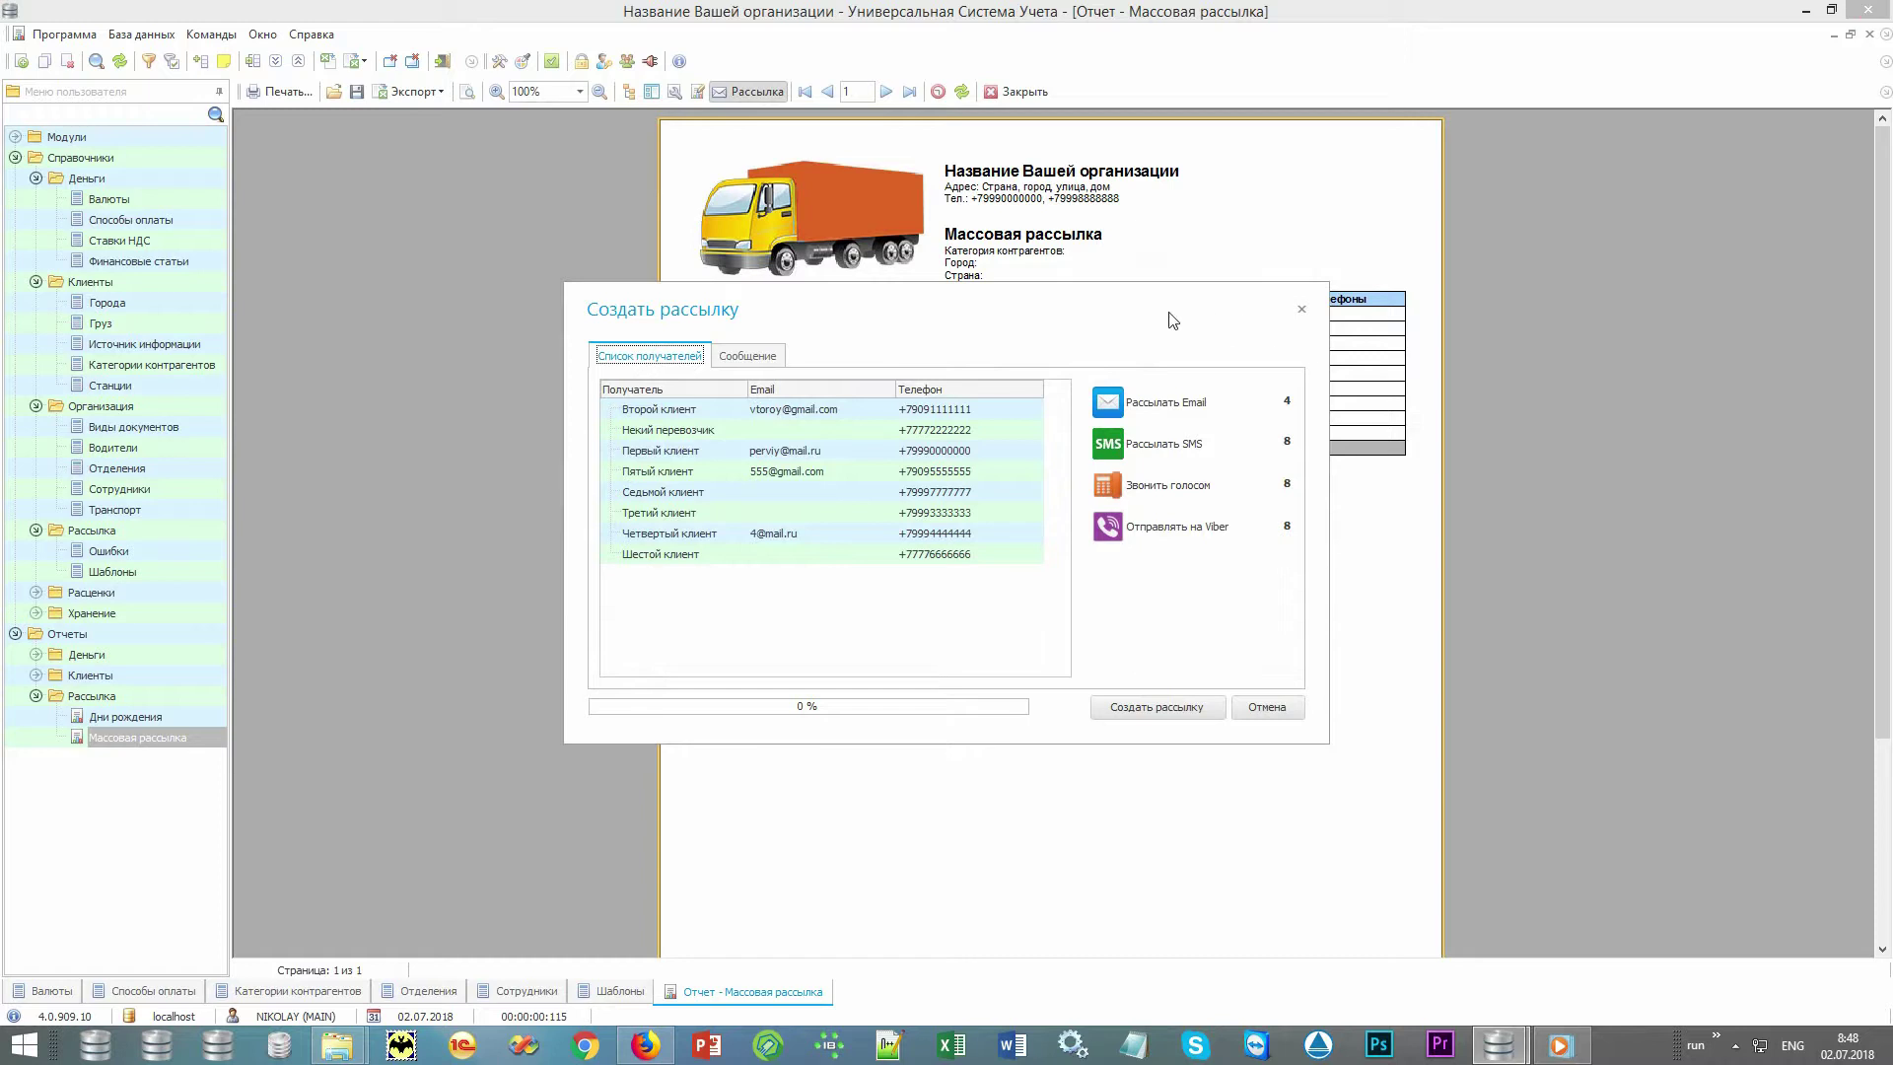
{"action": "left_click", "coordinate": [1203, 405]}
{"action": "left_click", "coordinate": [1203, 405]}
{"action": "left_click", "coordinate": [1195, 446]}
{"action": "left_click", "coordinate": [1195, 449]}
{"action": "left_click", "coordinate": [1191, 531]}
{"action": "left_click", "coordinate": [1191, 531]}
{"action": "left_click", "coordinate": [1199, 487]}
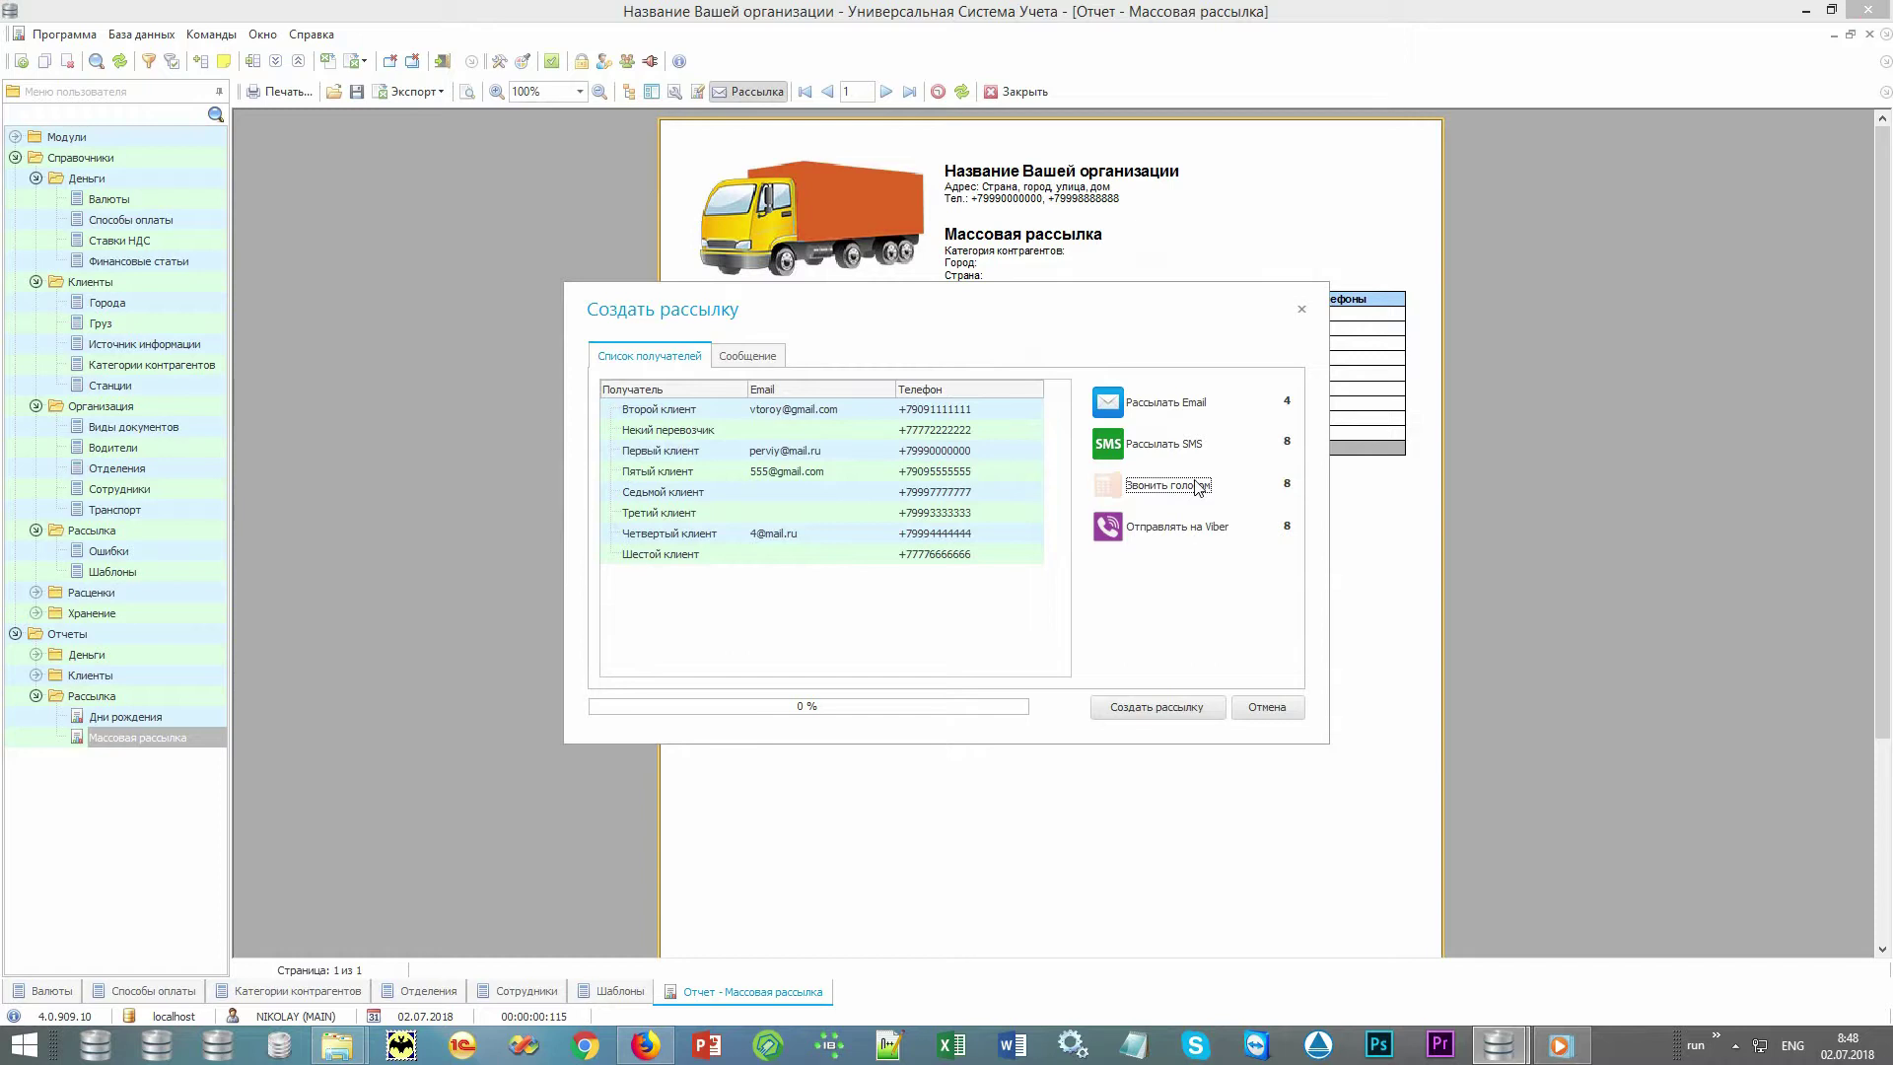
{"action": "left_click", "coordinate": [1199, 487]}
Check the message section and its list of available templates, and cancel the mailing
{"action": "left_click", "coordinate": [763, 355]}
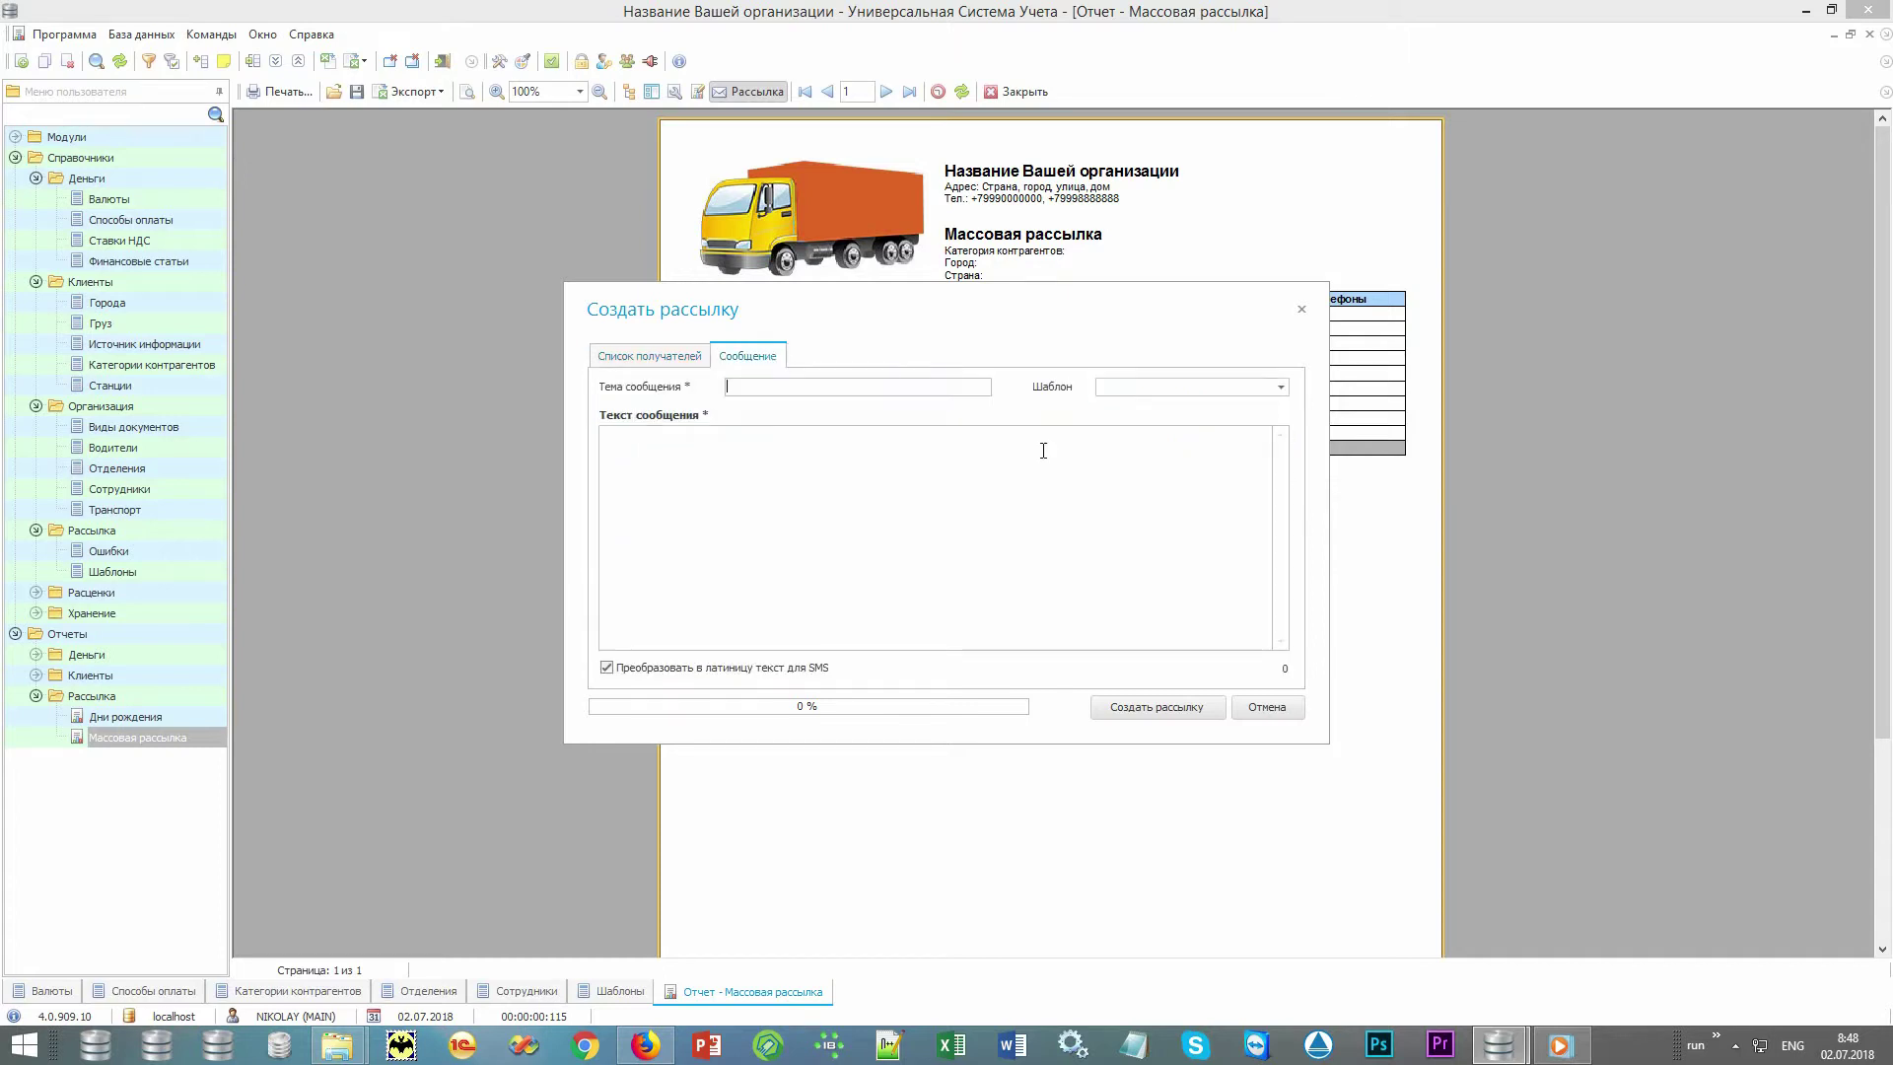
{"action": "left_click", "coordinate": [1278, 387]}
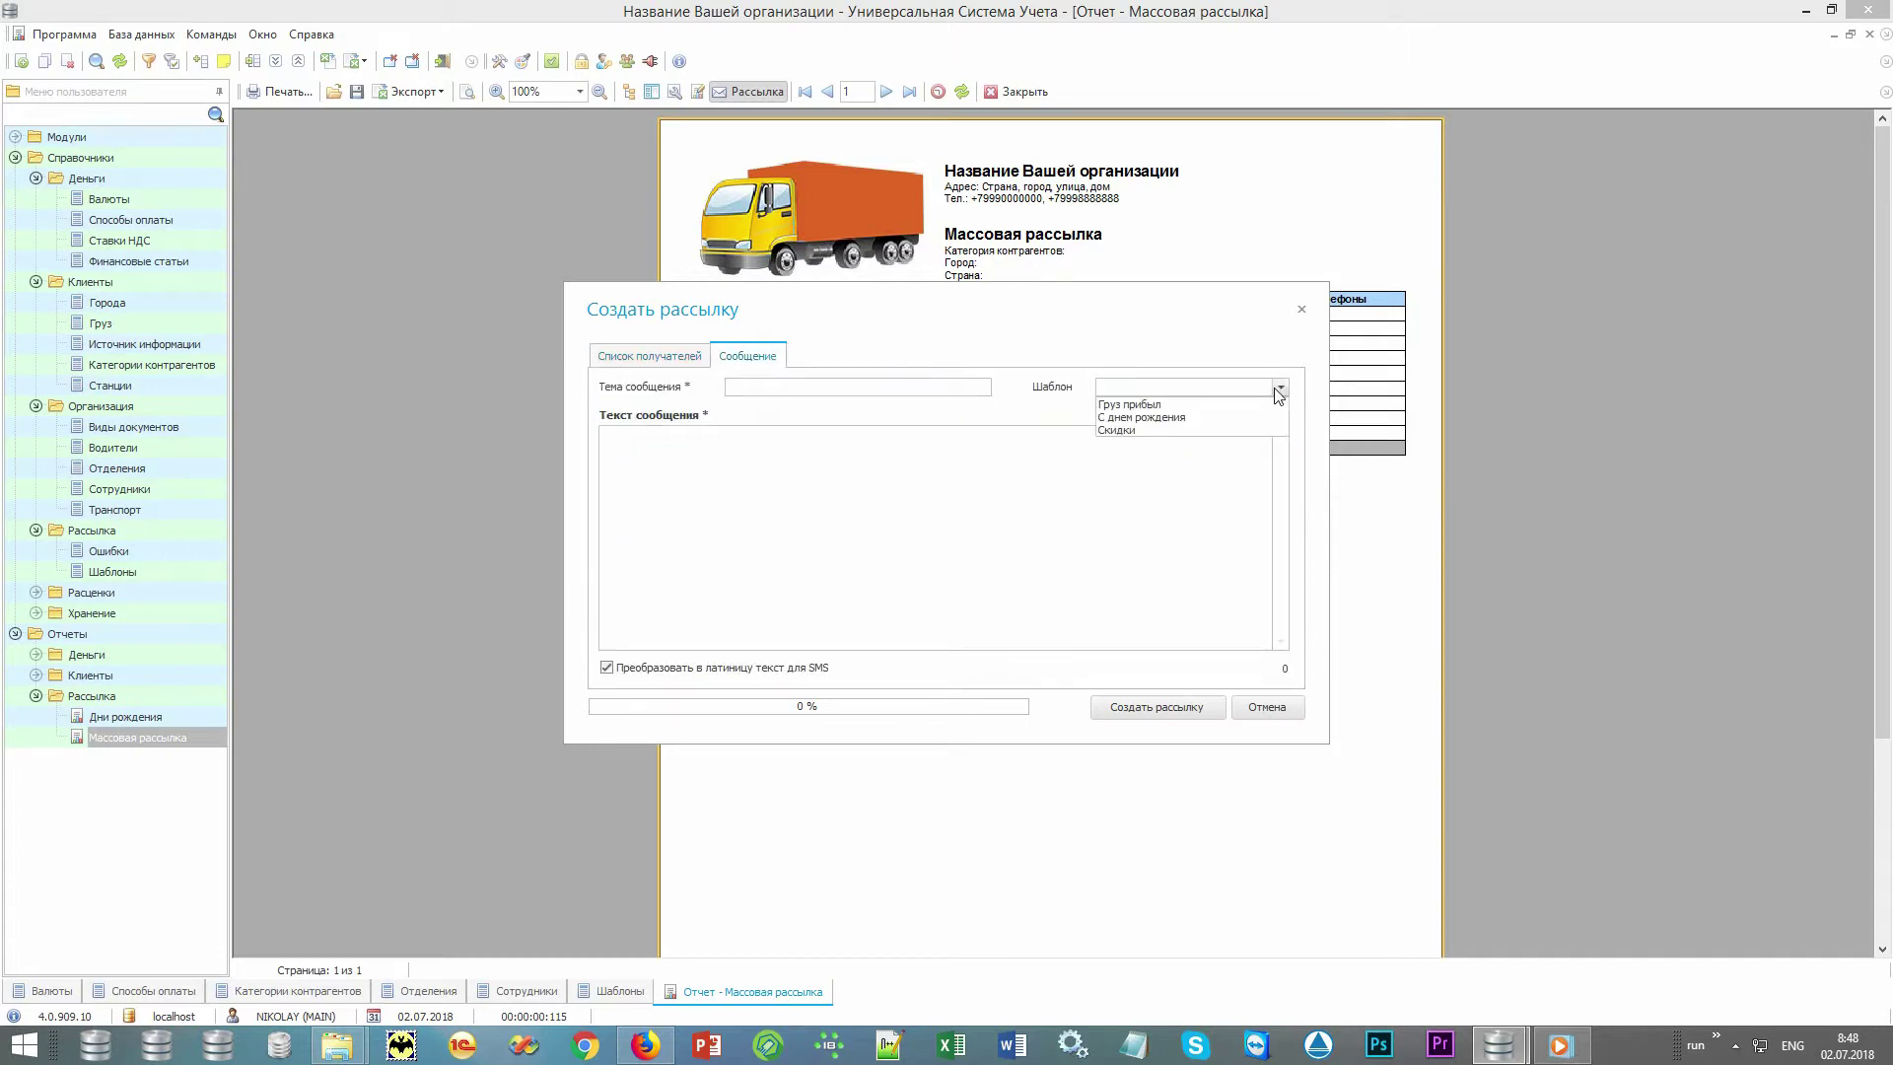
{"action": "left_click", "coordinate": [1279, 391]}
{"action": "left_click", "coordinate": [1267, 707]}
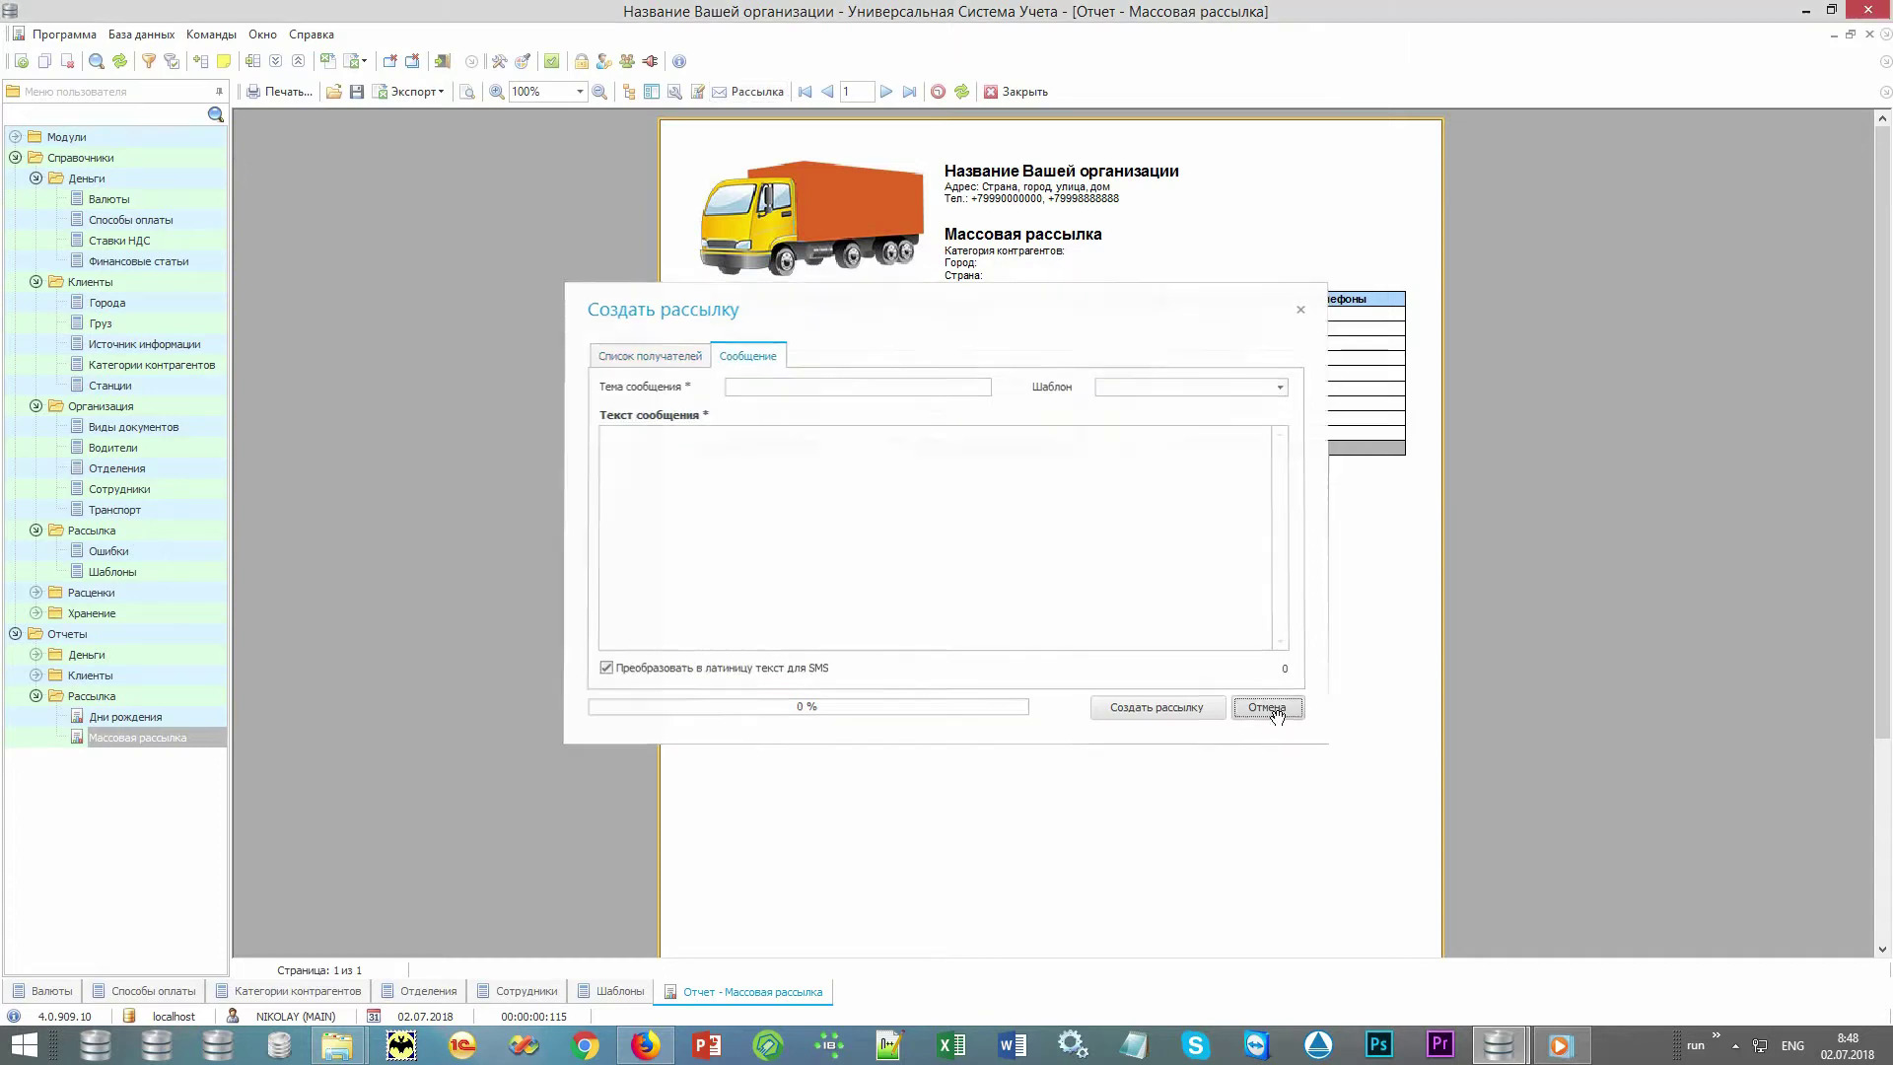
View the Тарифы directory in the Расценки group and the Ячейки directory in the Хранение group
{"action": "double_click", "coordinate": [191, 596]}
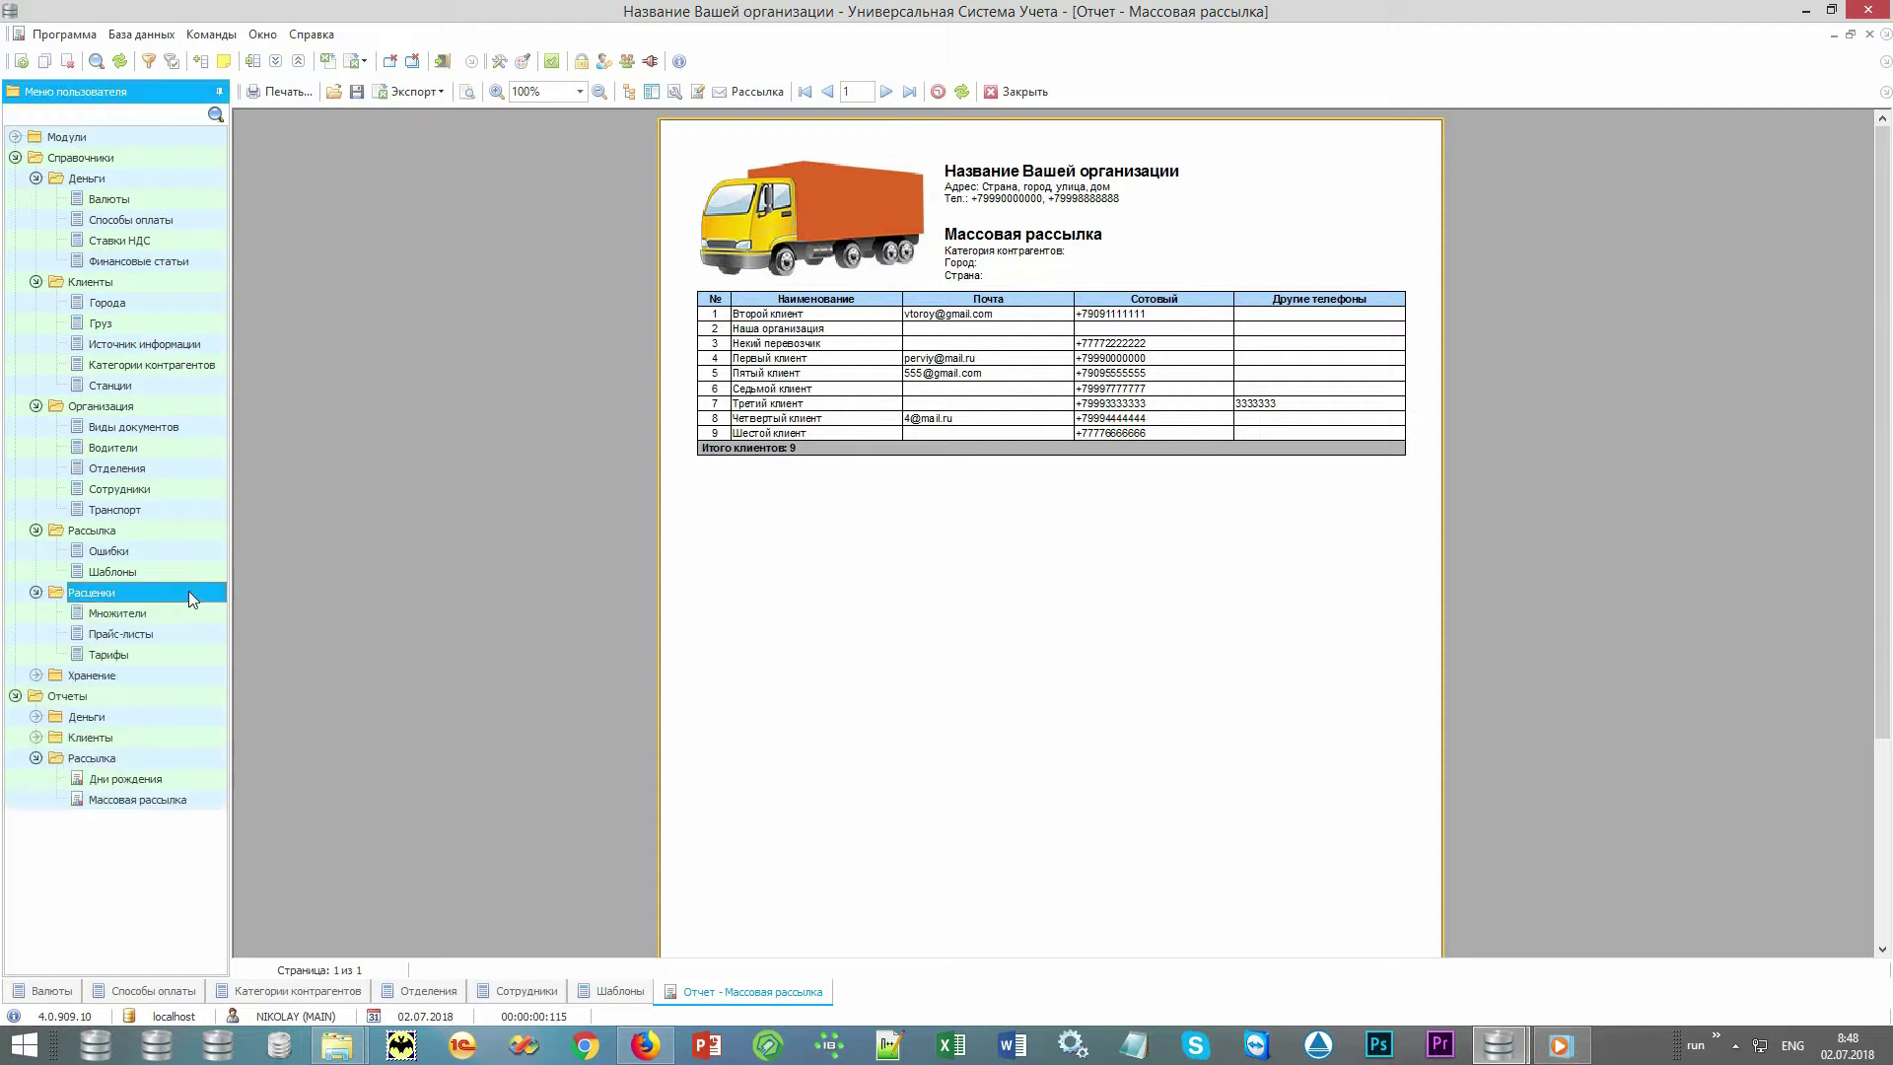
{"action": "double_click", "coordinate": [148, 655]}
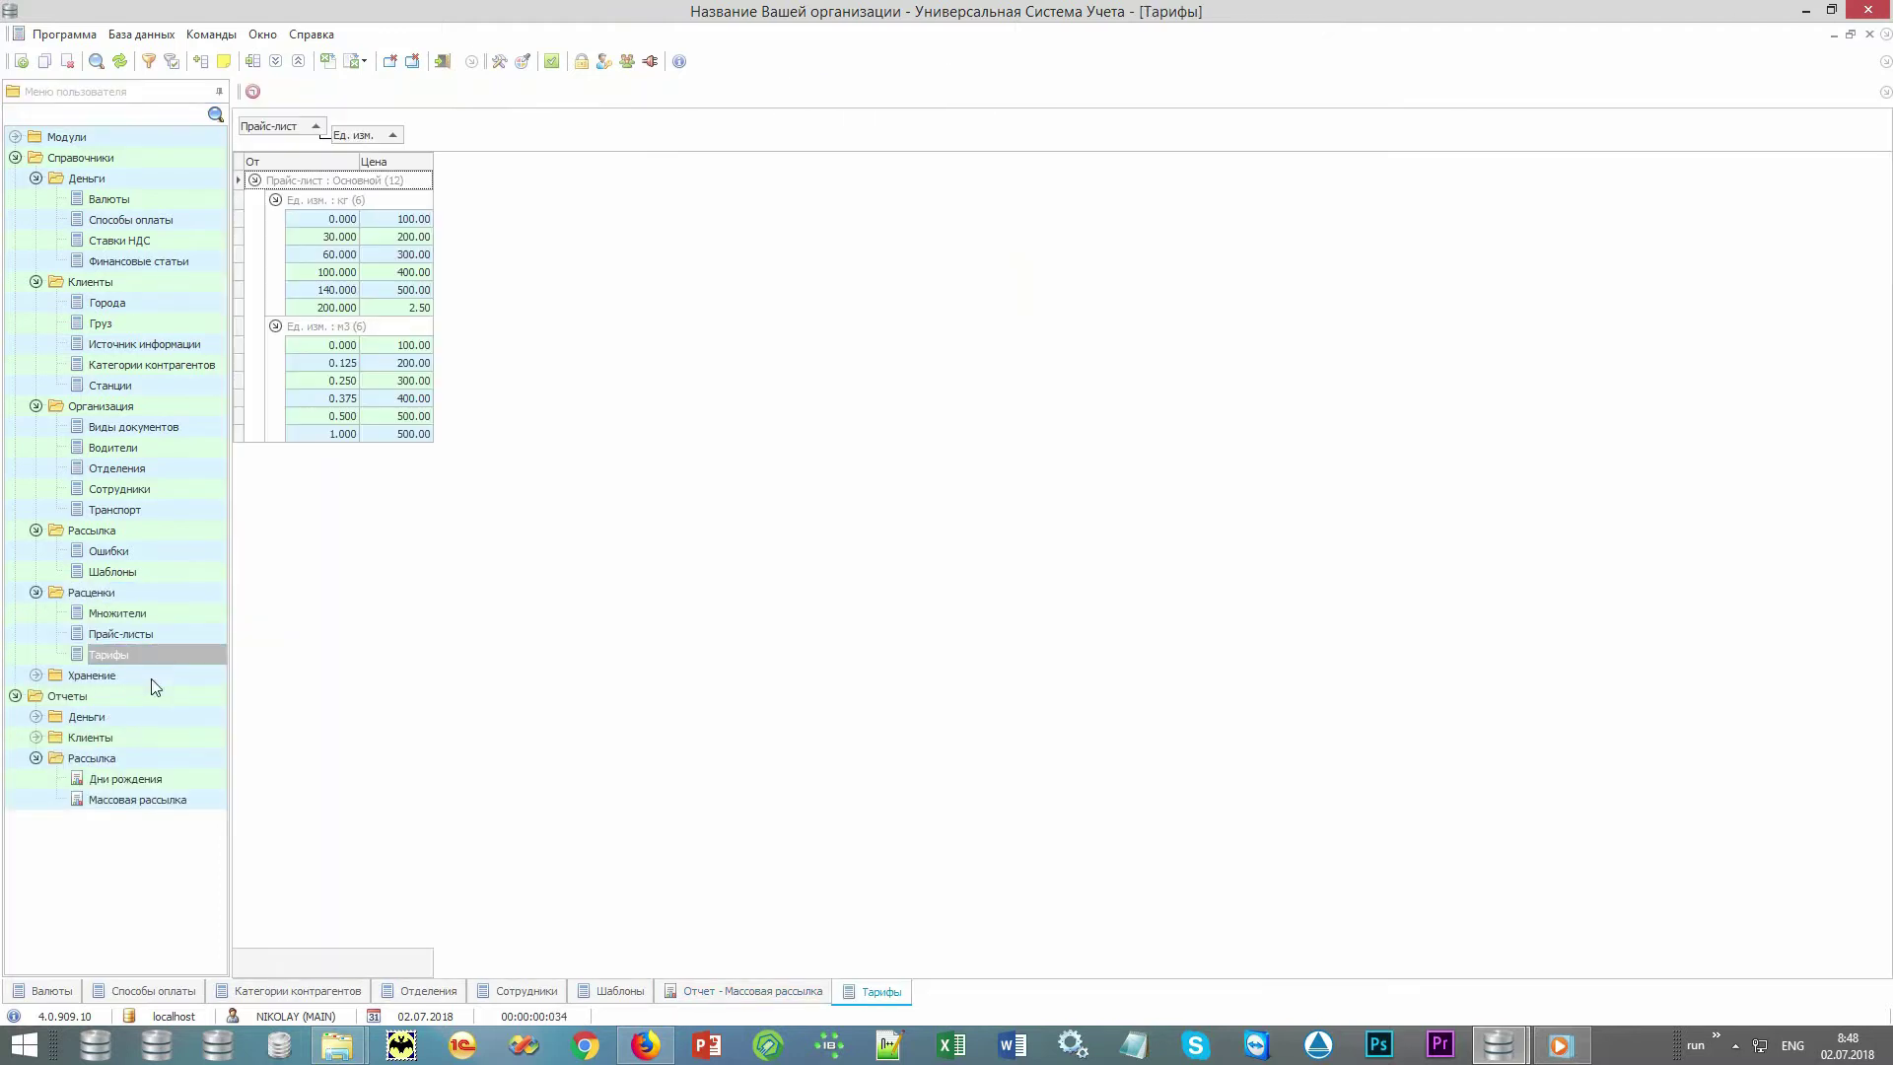
{"action": "double_click", "coordinate": [150, 678]}
{"action": "double_click", "coordinate": [153, 696]}
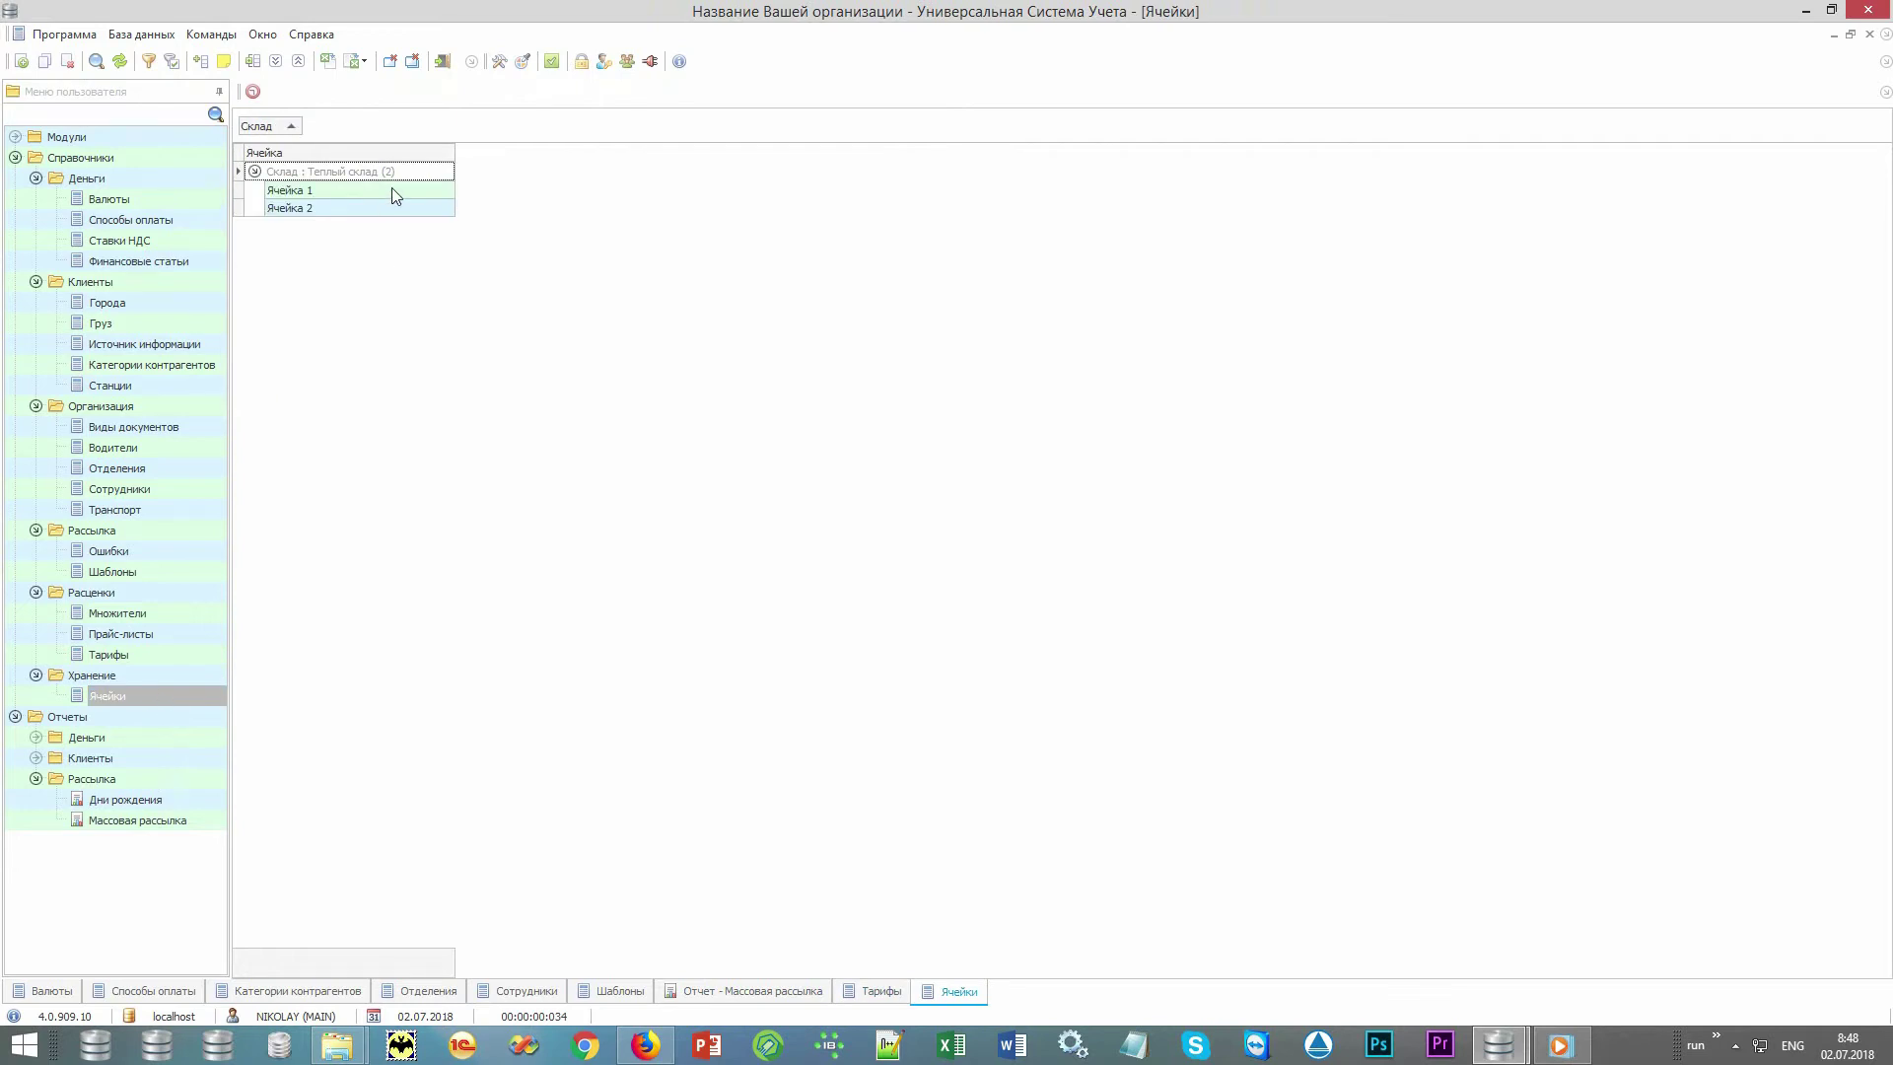
Collapse the Отчеты and Справочники branches and open the Заявки module in the Организация group of Модули
{"action": "left_click", "coordinate": [36, 779]}
{"action": "left_click", "coordinate": [15, 717]}
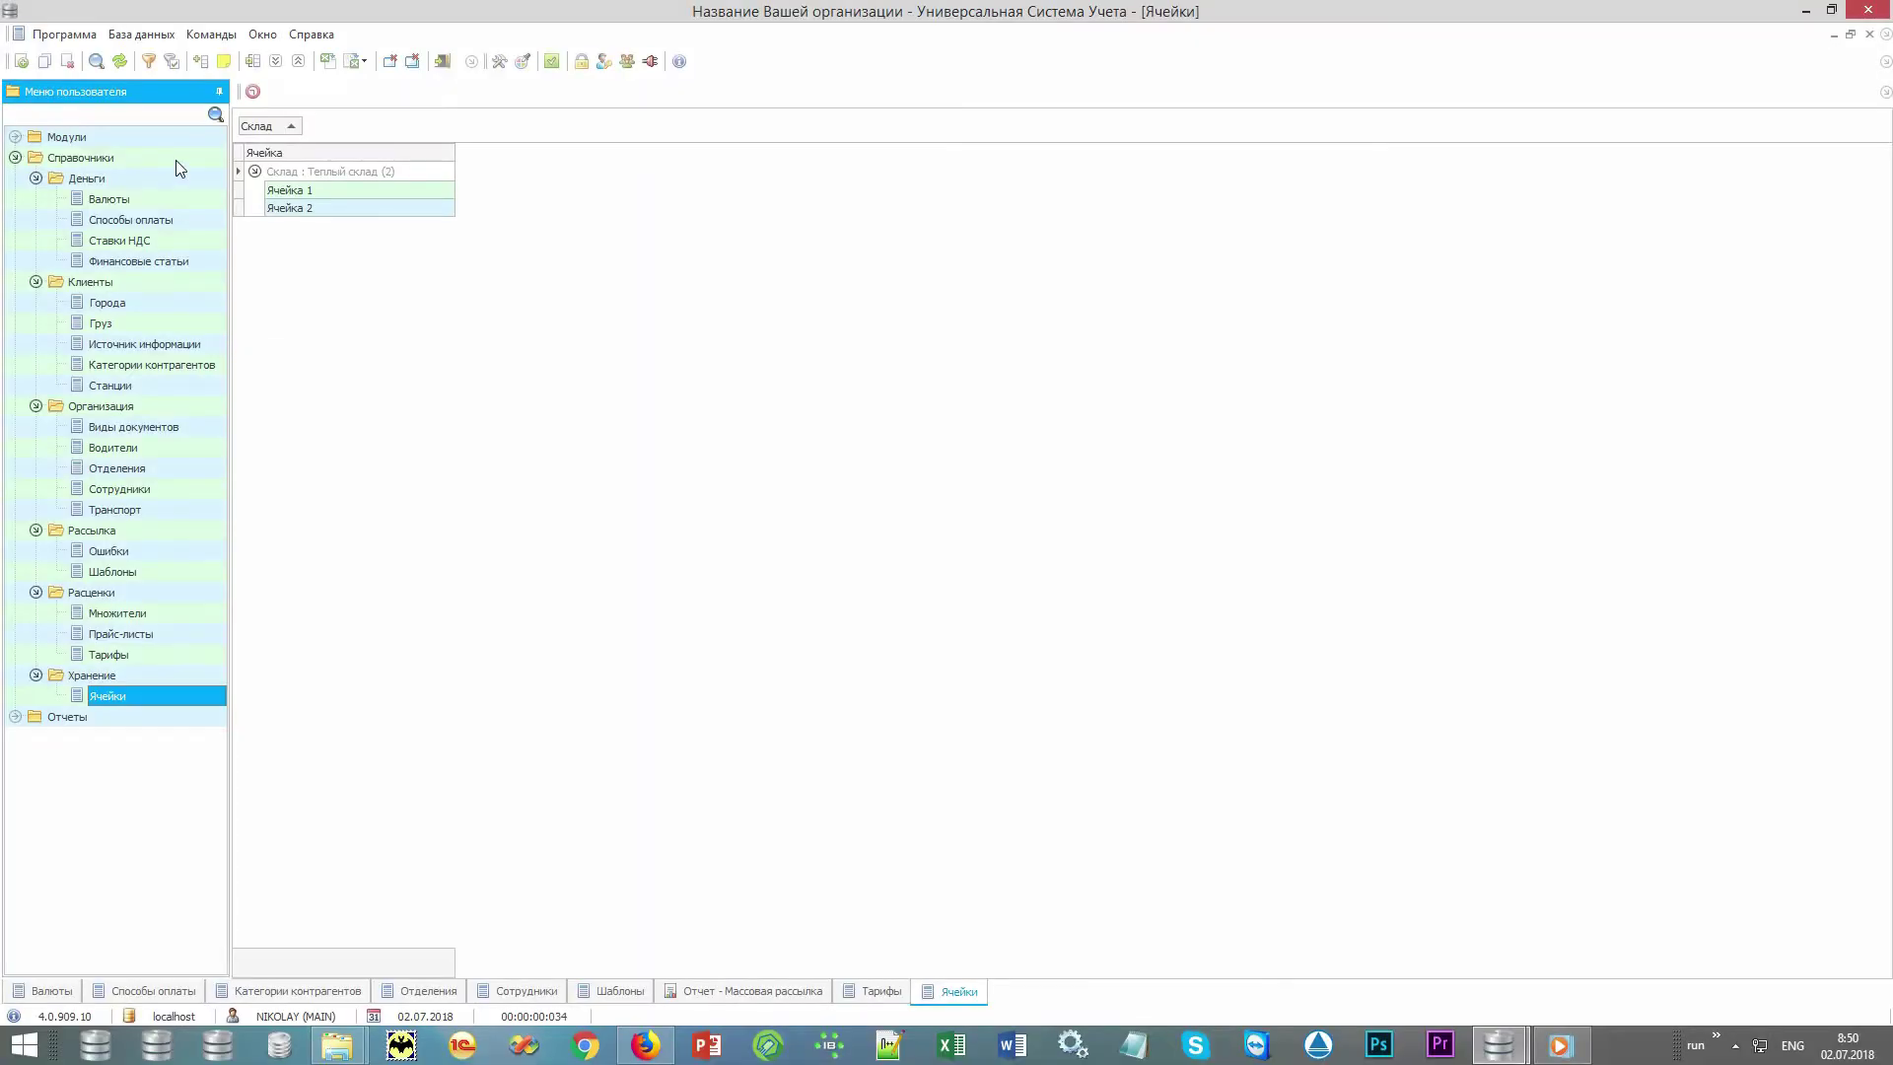
{"action": "double_click", "coordinate": [175, 160]}
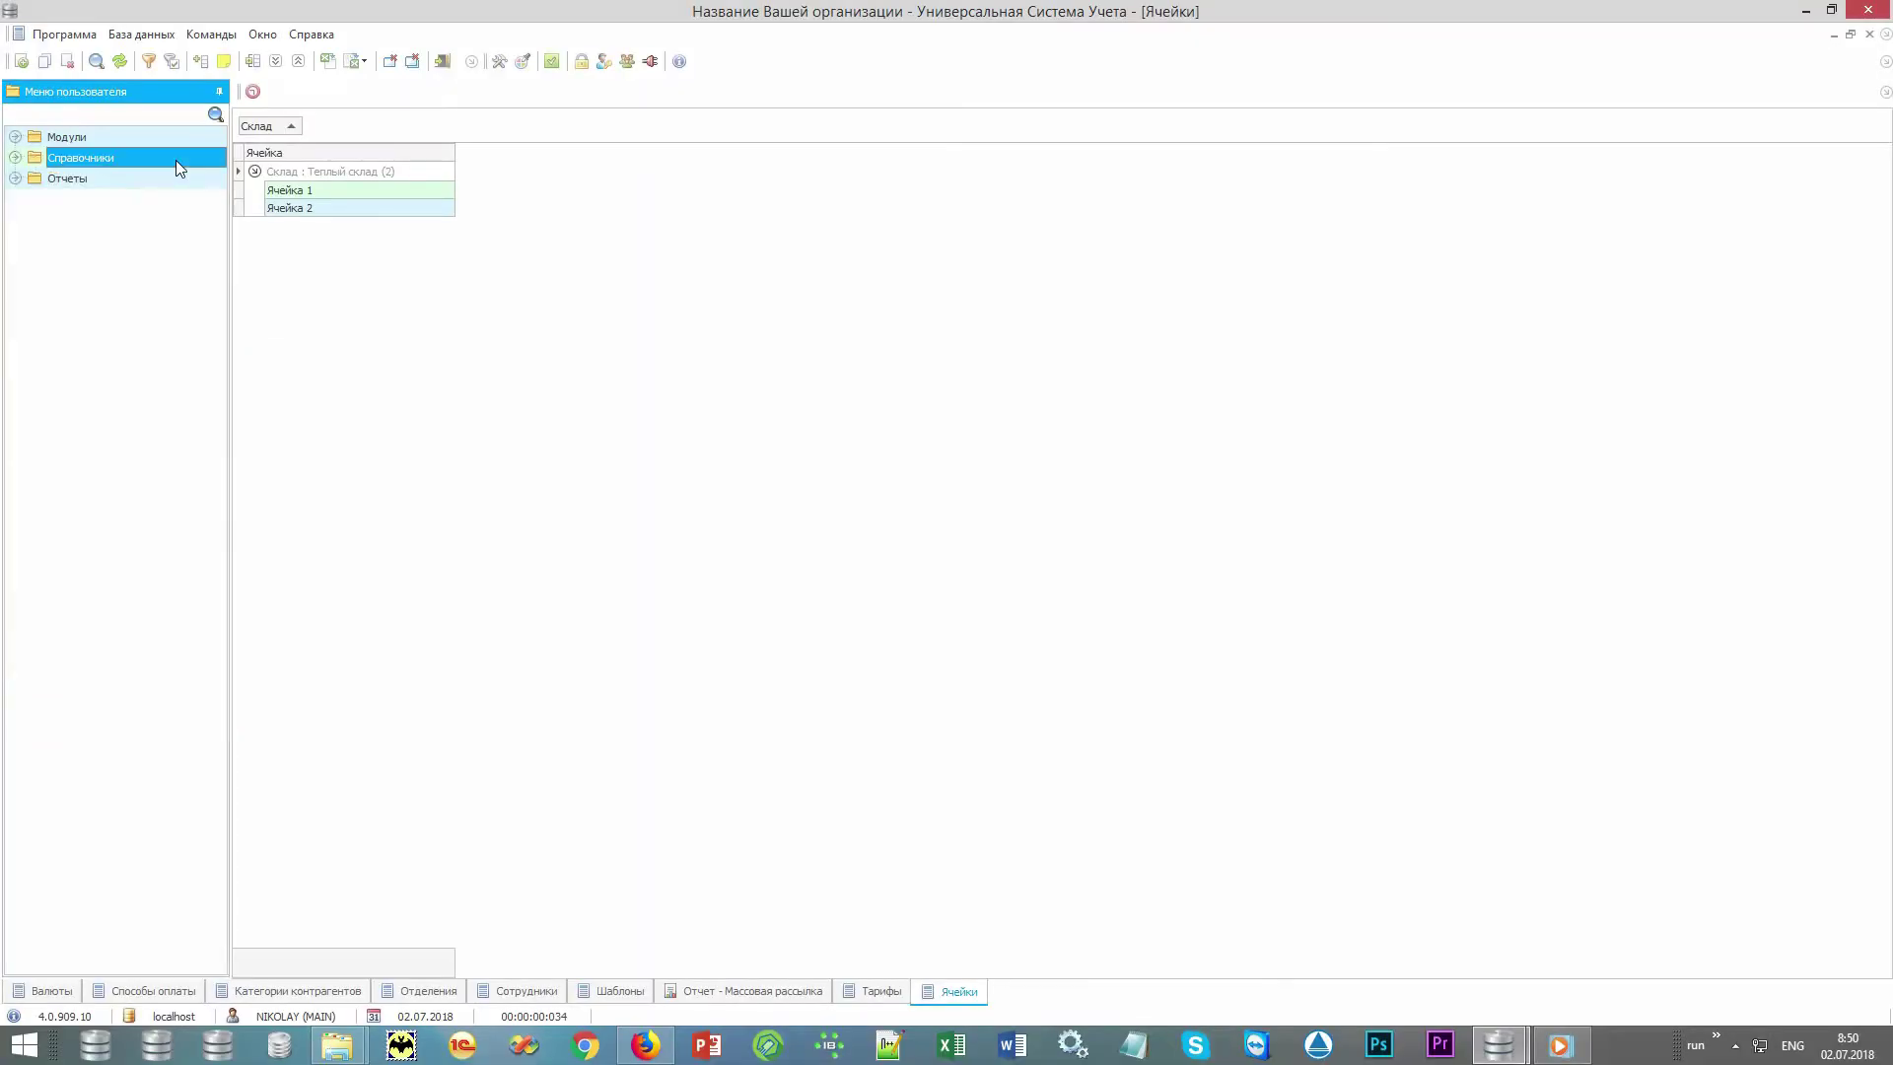
{"action": "double_click", "coordinate": [187, 139]}
{"action": "double_click", "coordinate": [178, 159]}
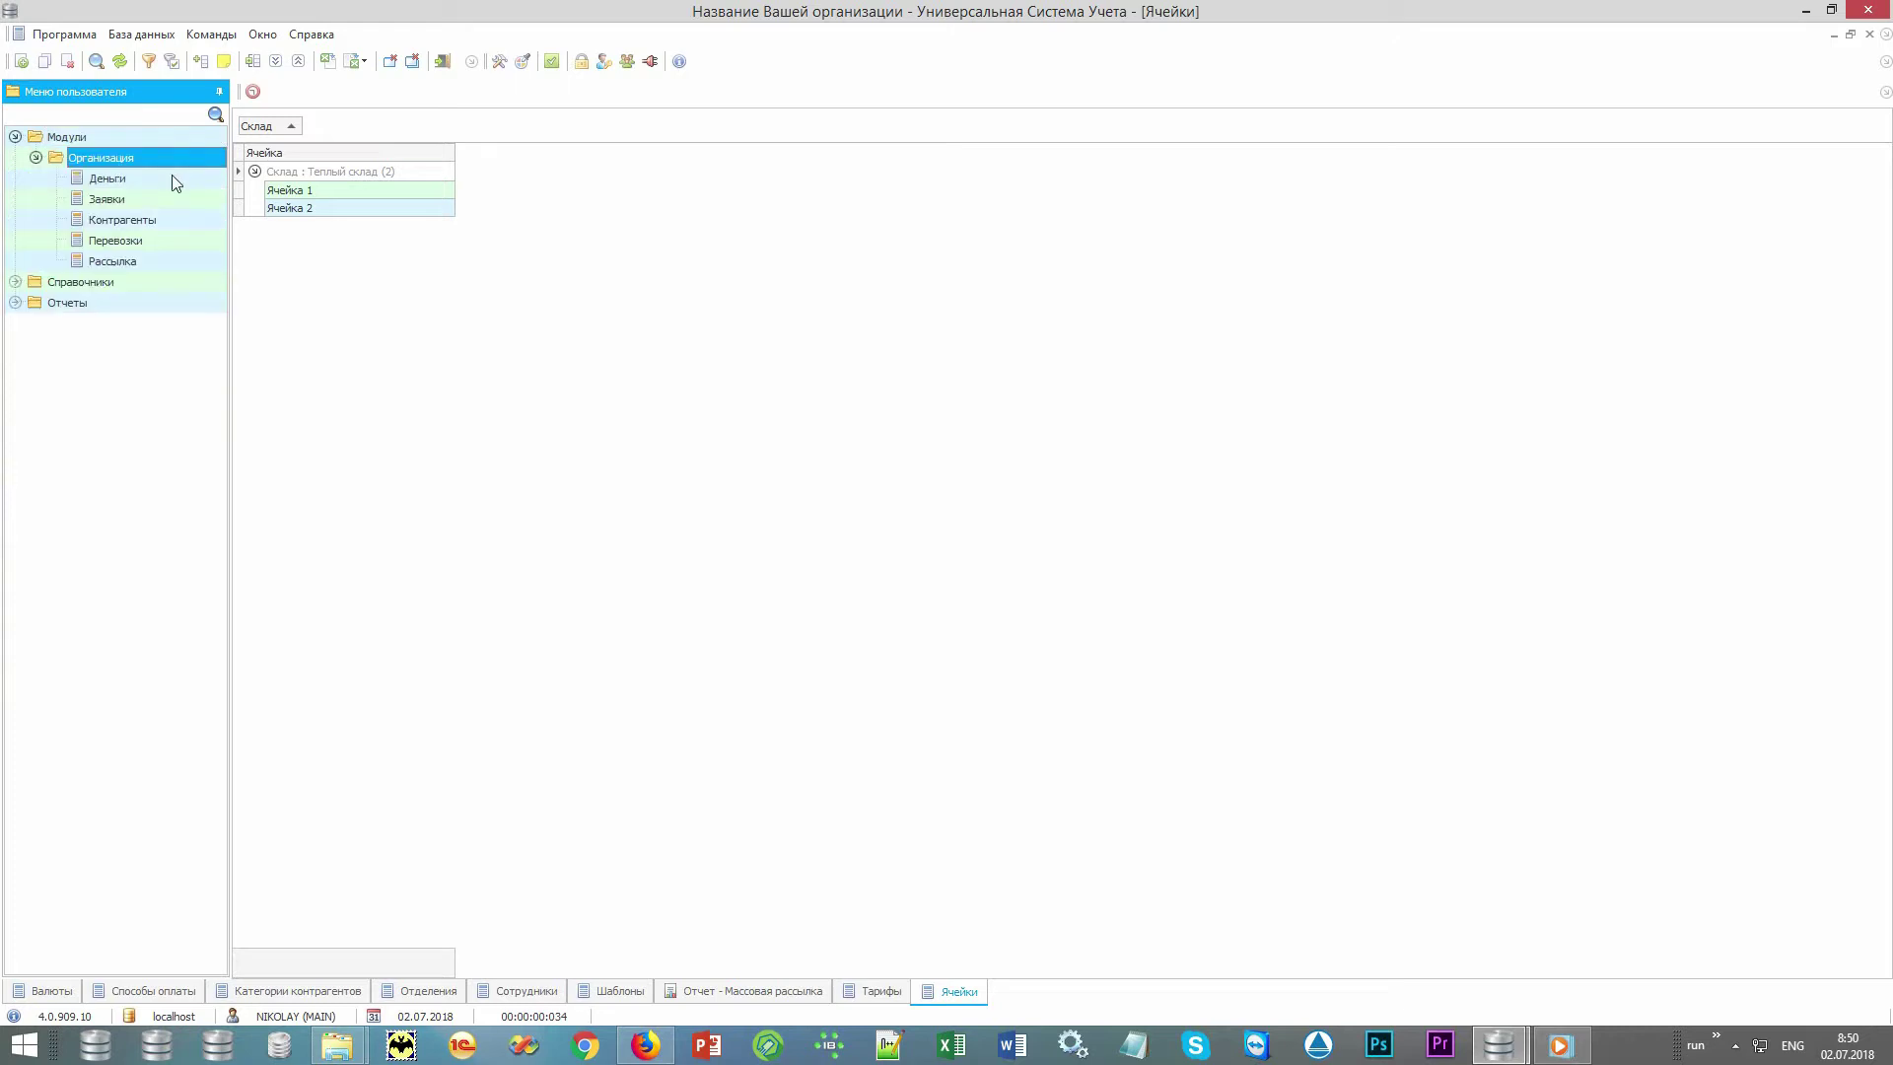
{"action": "double_click", "coordinate": [162, 197]}
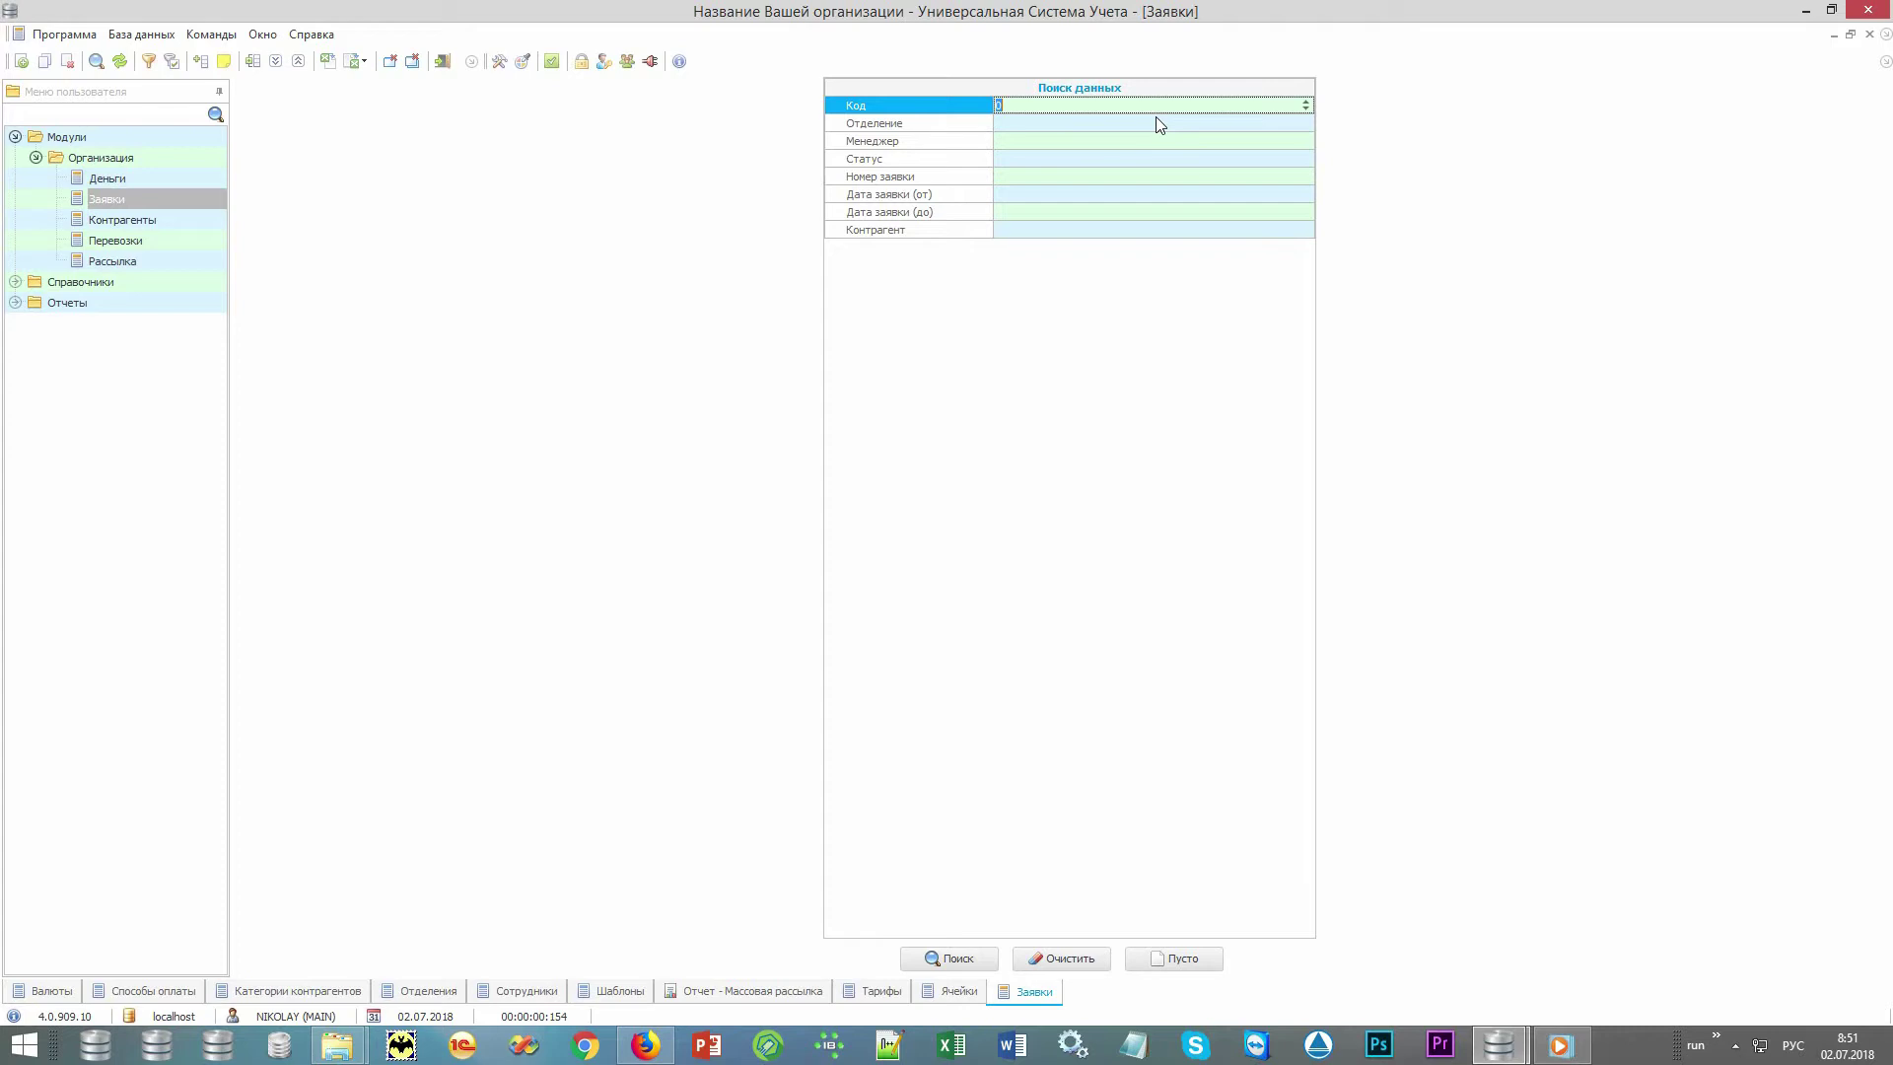
Review the request search criteria Отделение, Менеджер, Статус, Номер заявки, Дата заявки (от) and Контрагент
{"action": "left_click", "coordinate": [970, 126]}
{"action": "left_click", "coordinate": [965, 142]}
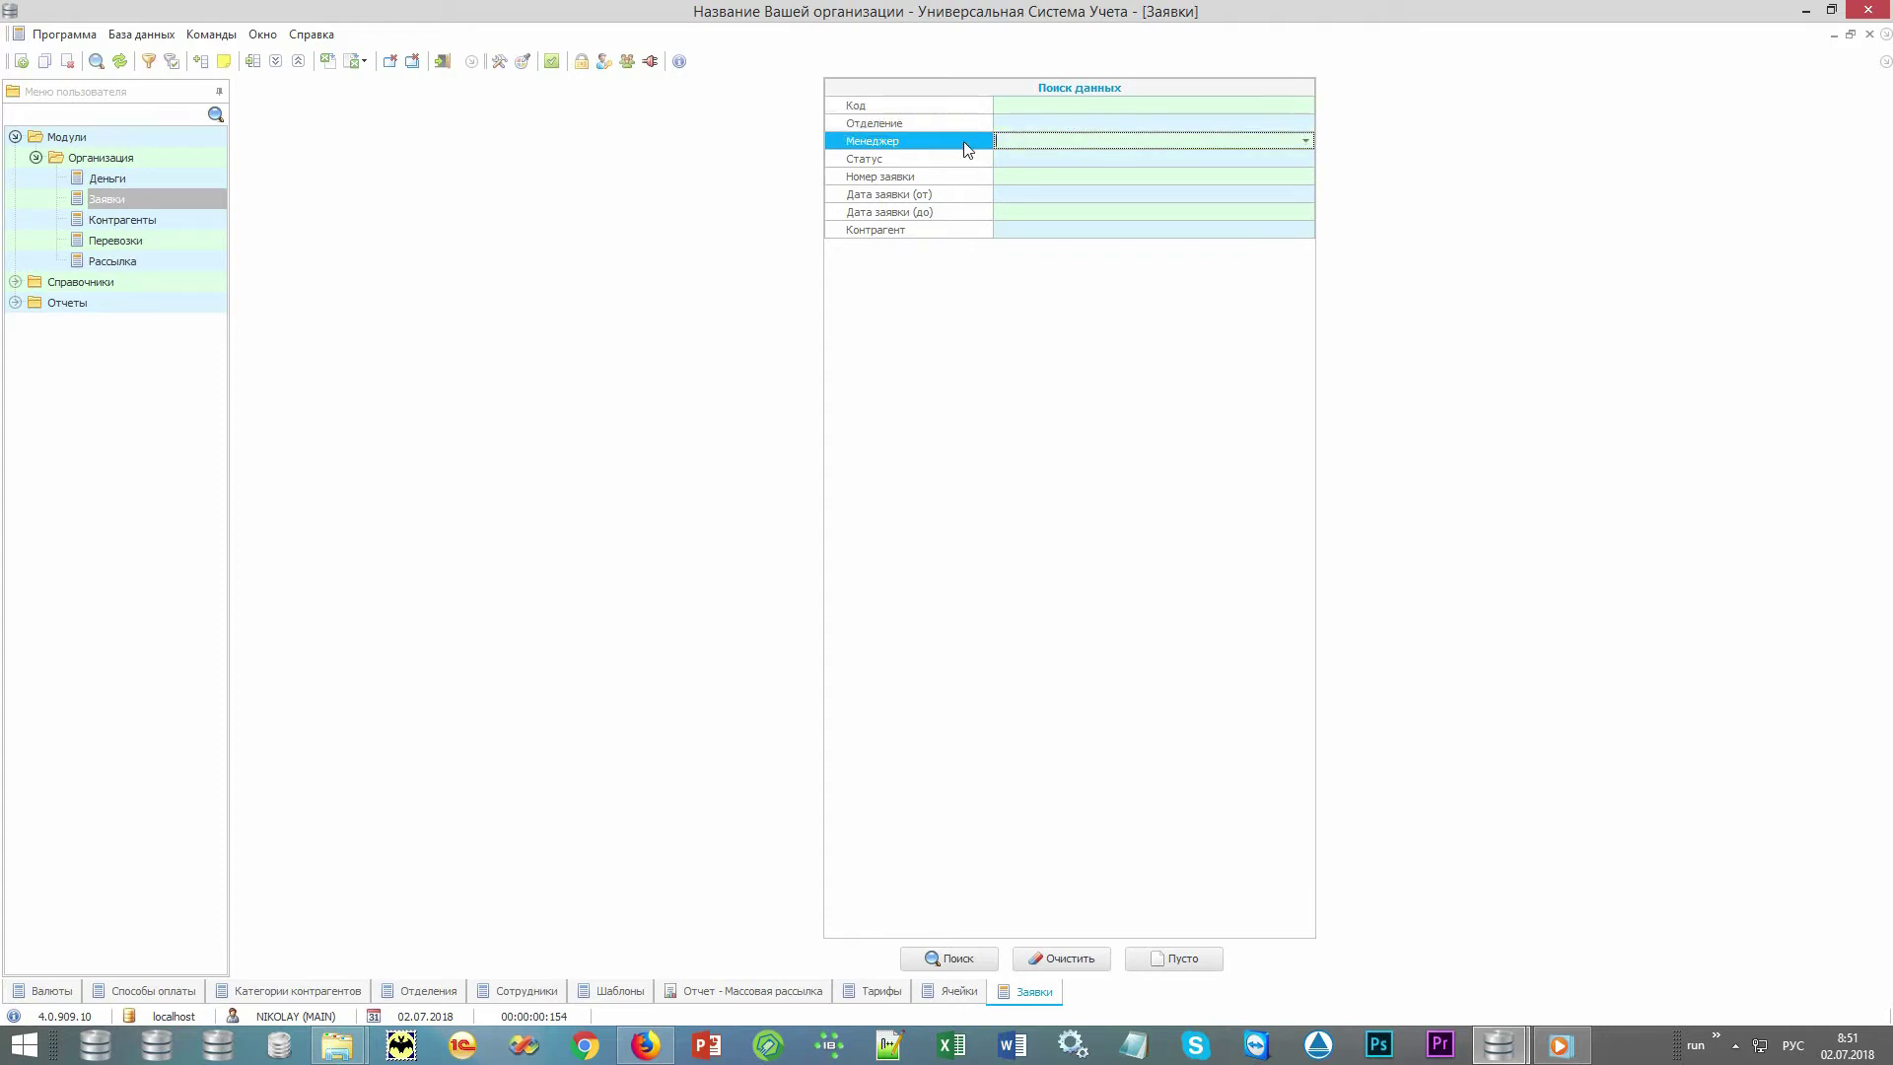
{"action": "left_click", "coordinate": [966, 162]}
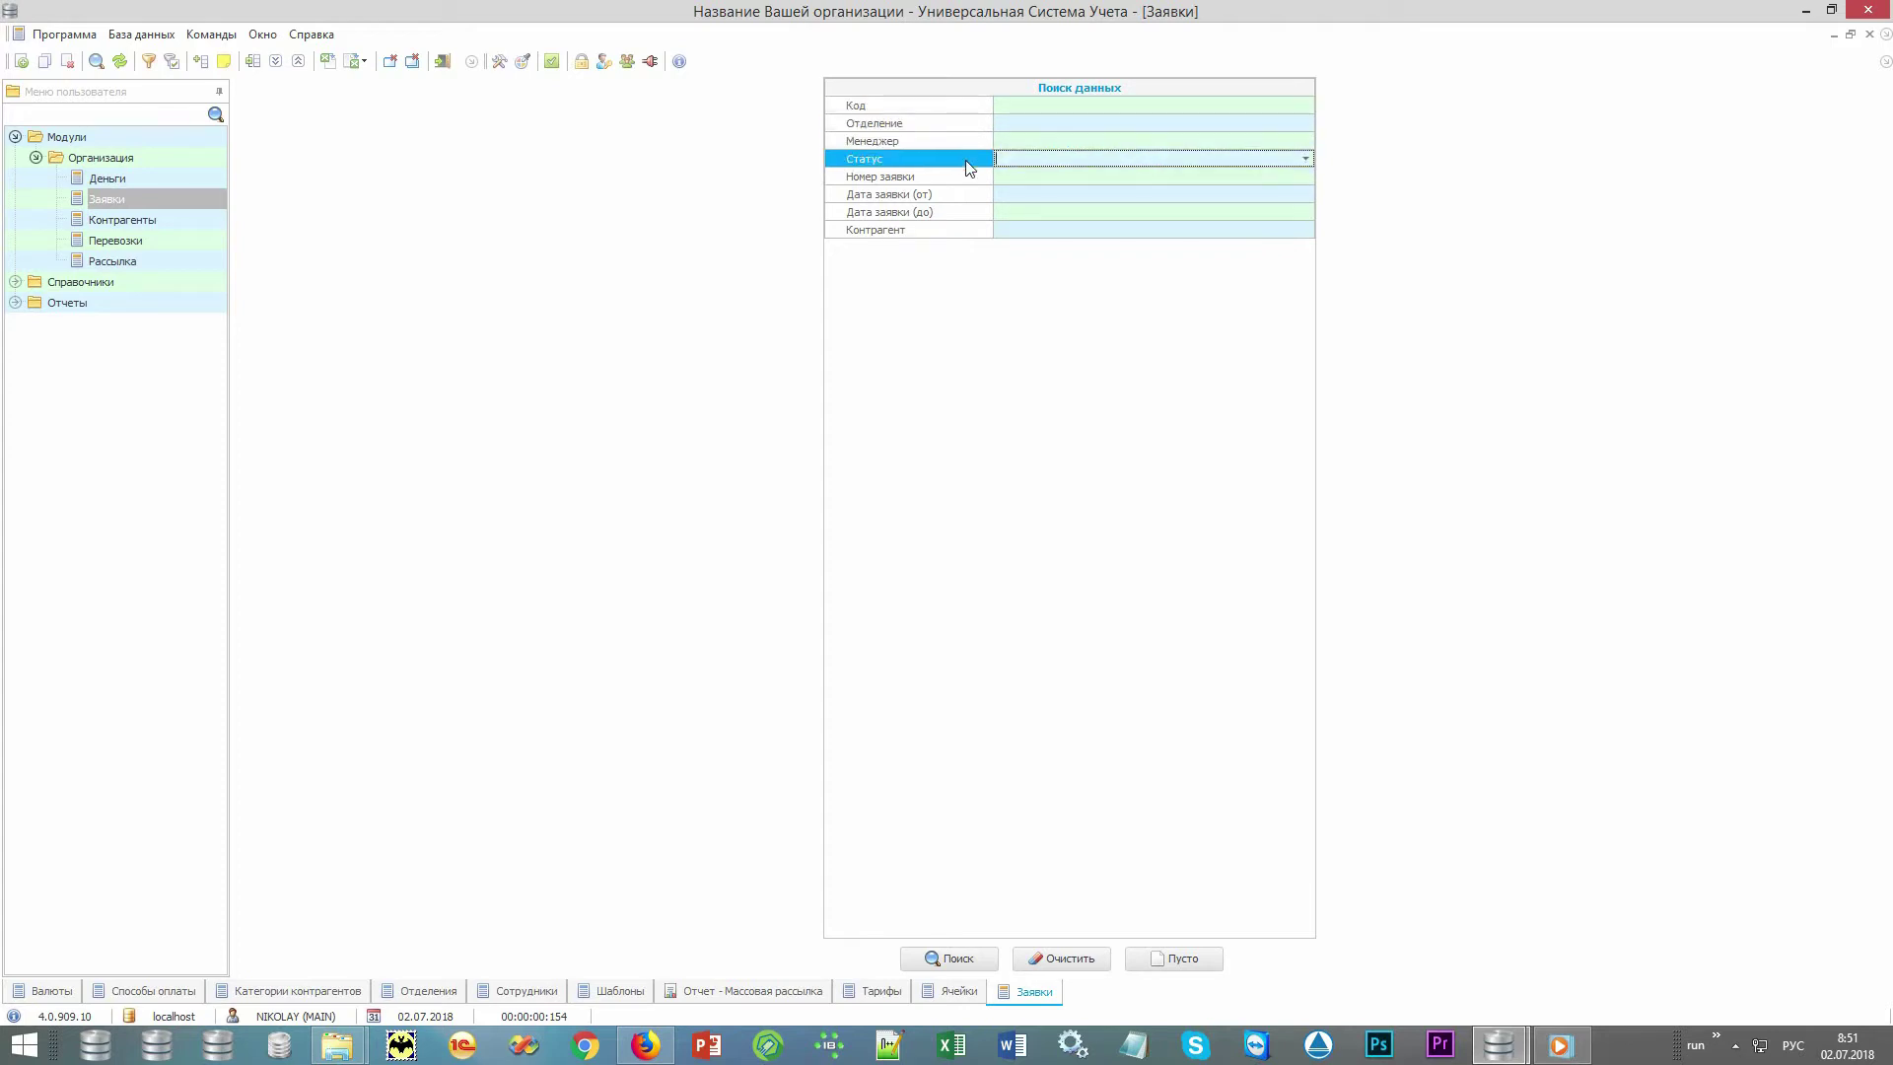
{"action": "left_click", "coordinate": [972, 180]}
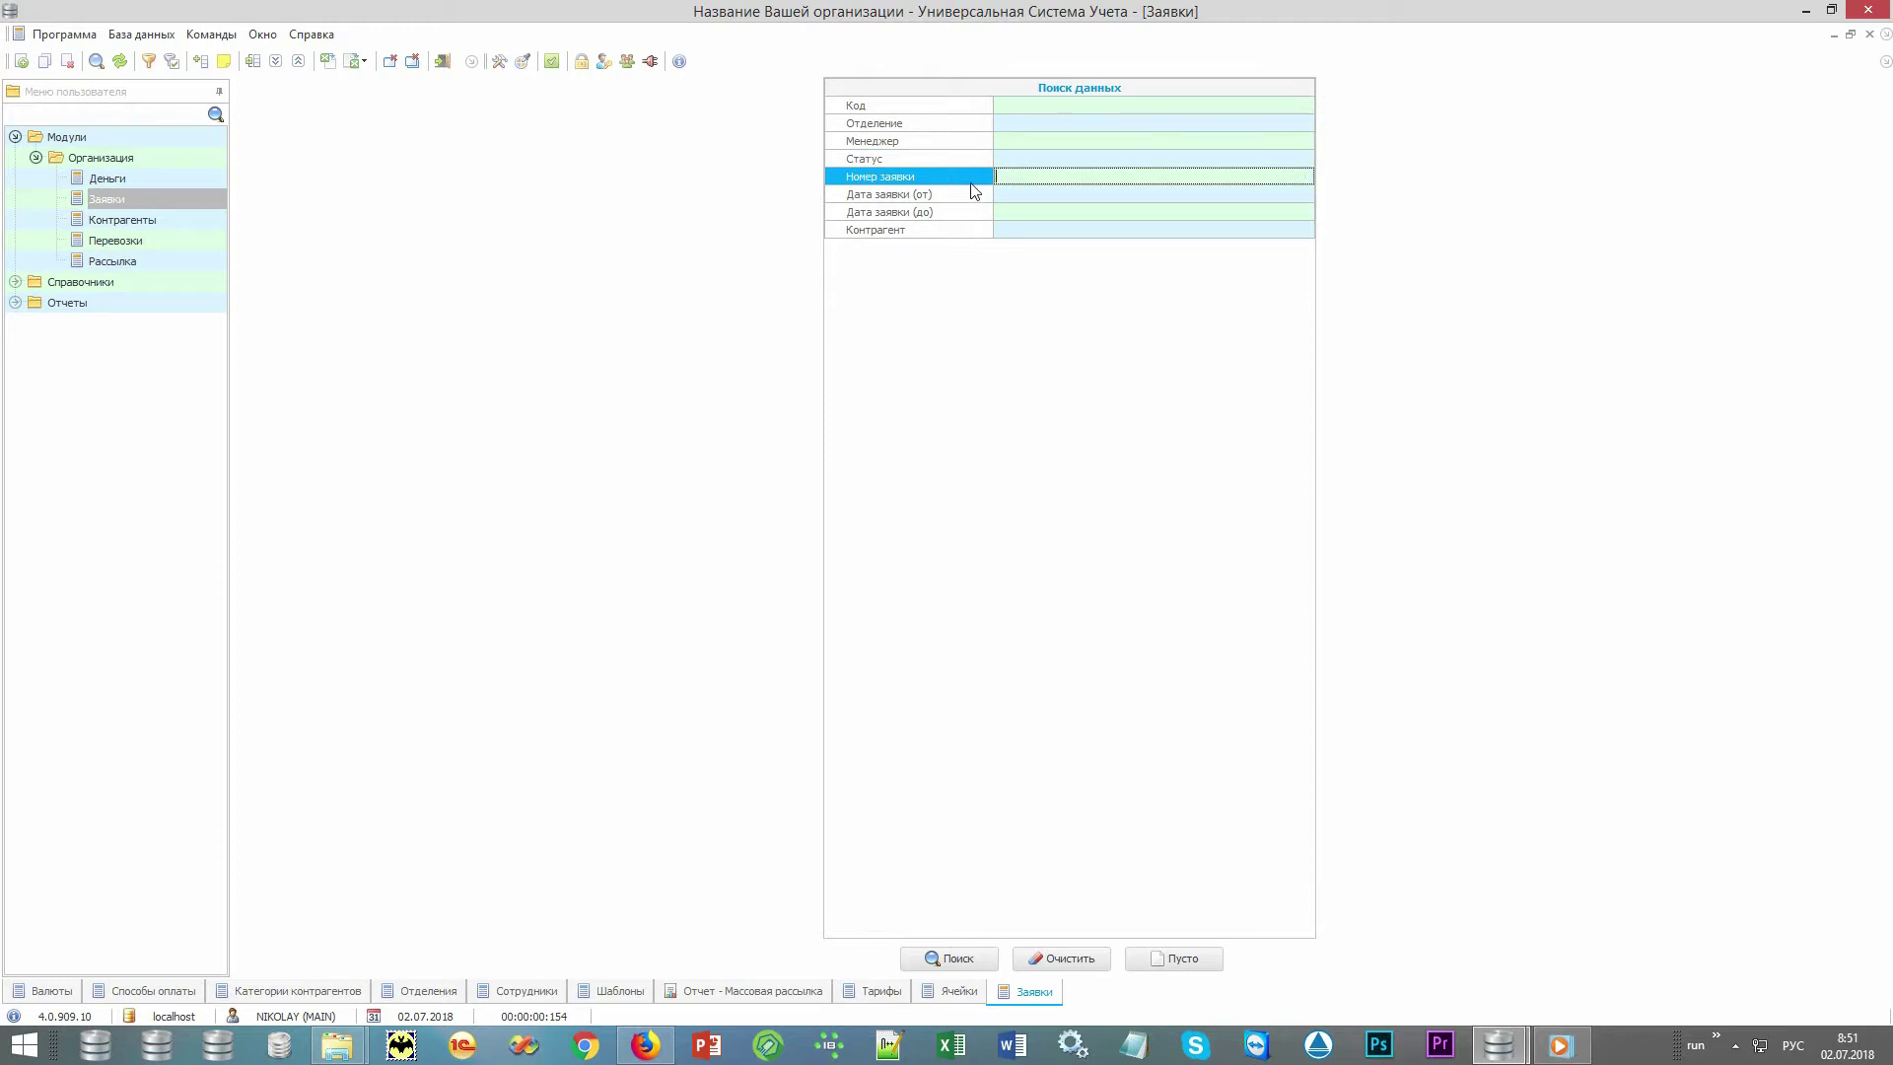
{"action": "left_click", "coordinate": [962, 201]}
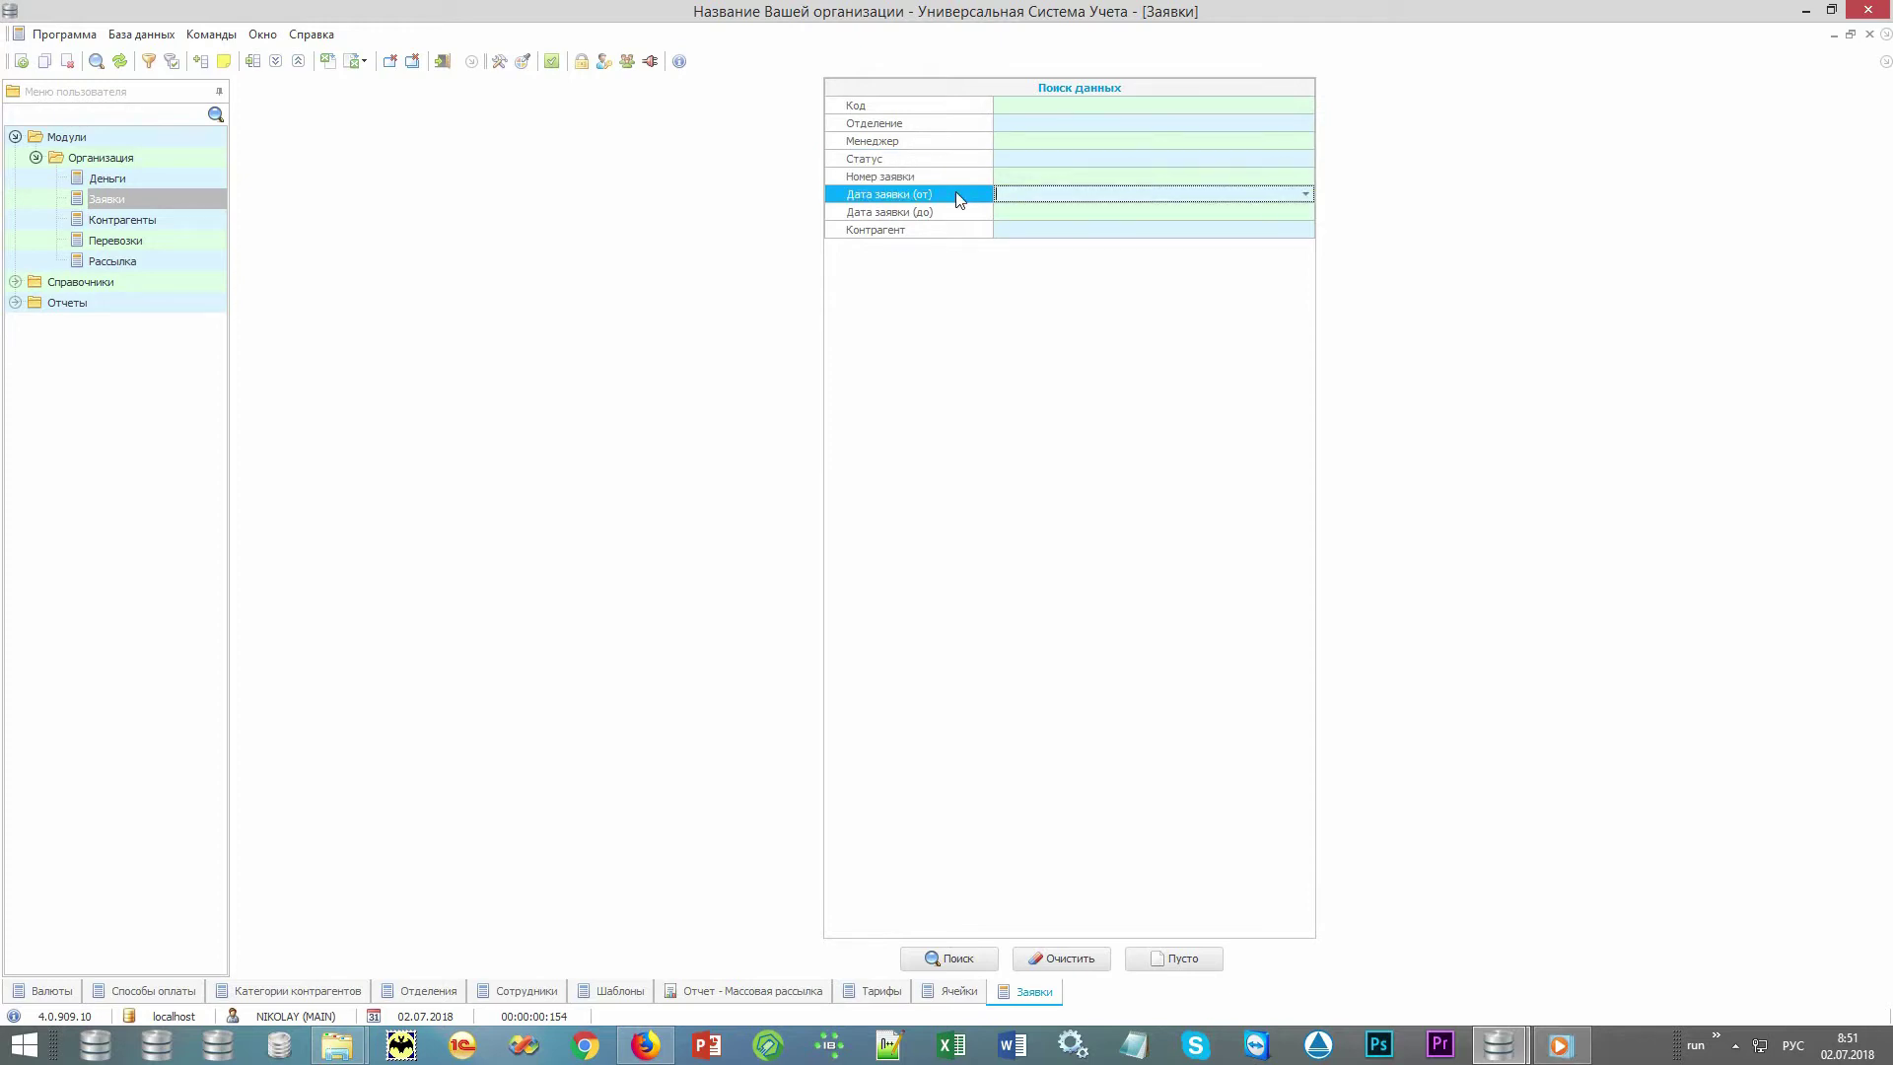
{"action": "left_click", "coordinate": [955, 233]}
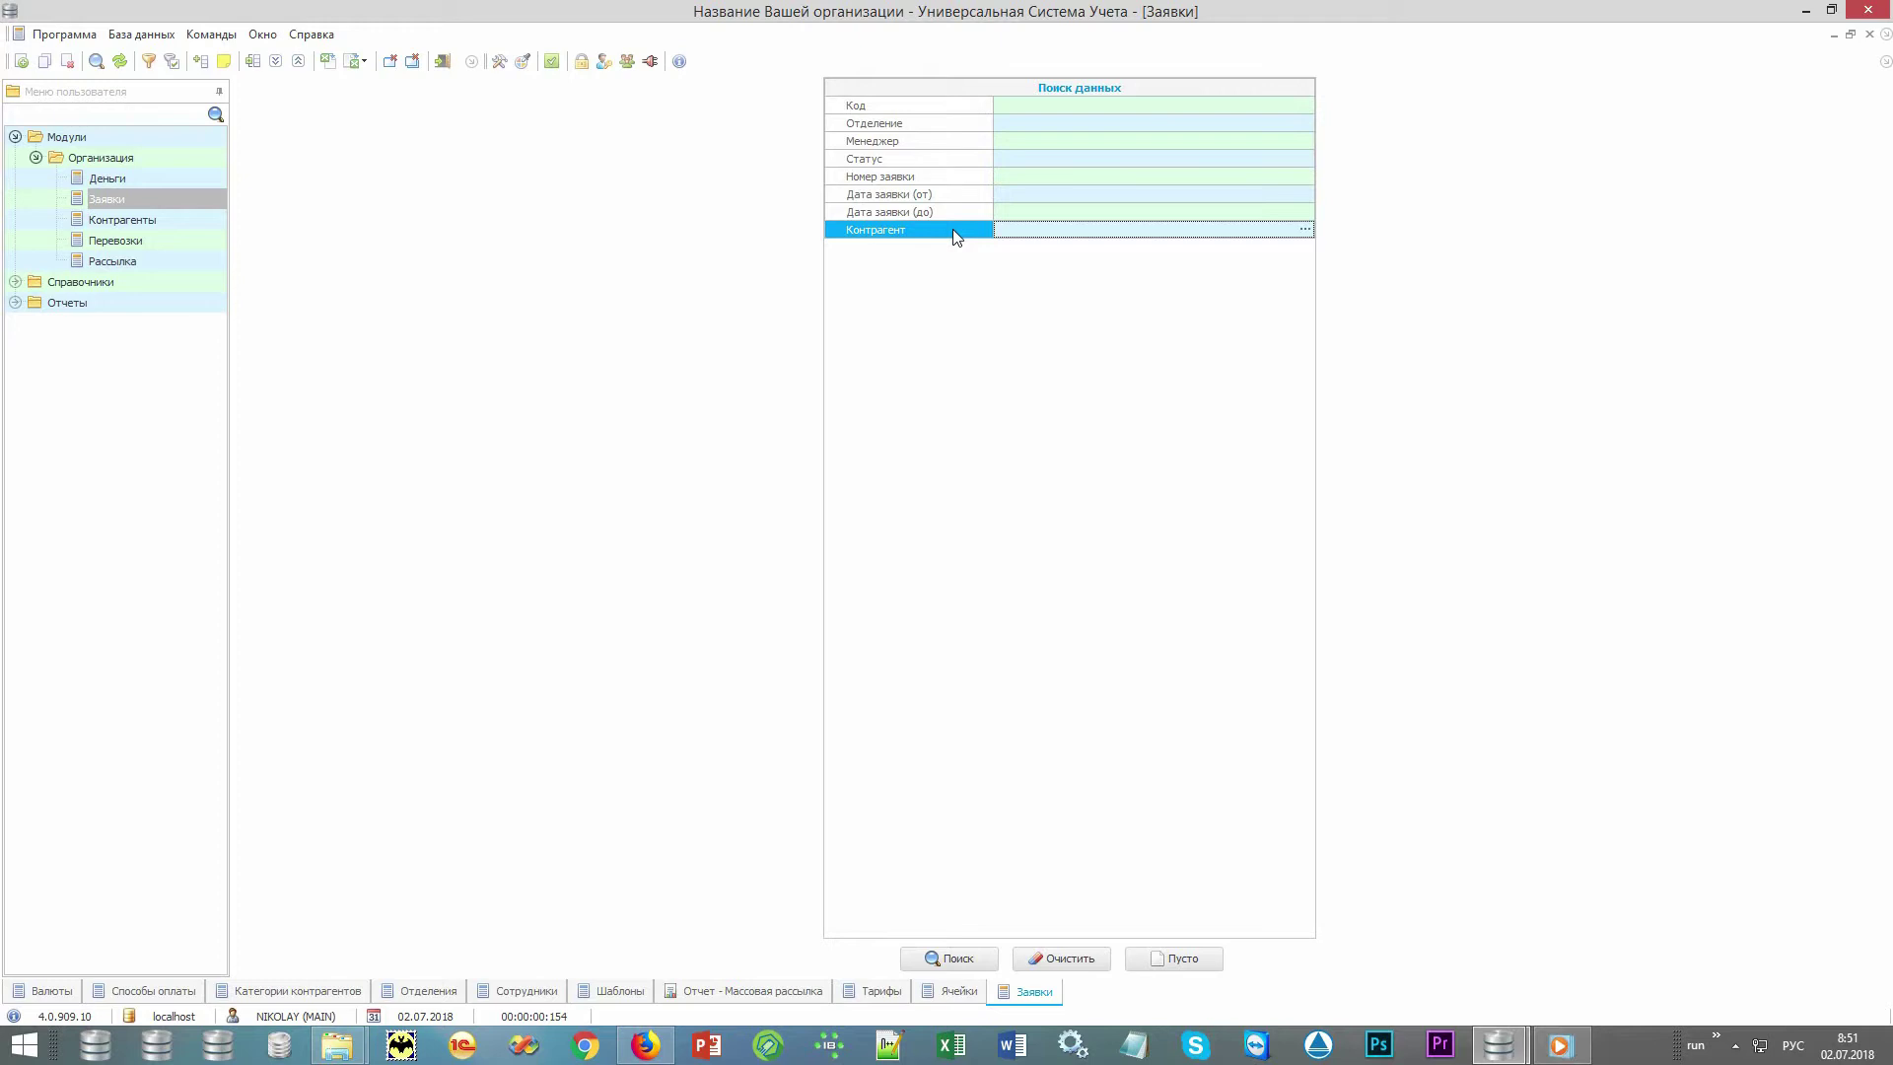
Search for requests with Дата заявки (от) set to 02.07.2018
{"action": "left_click", "coordinate": [979, 197]}
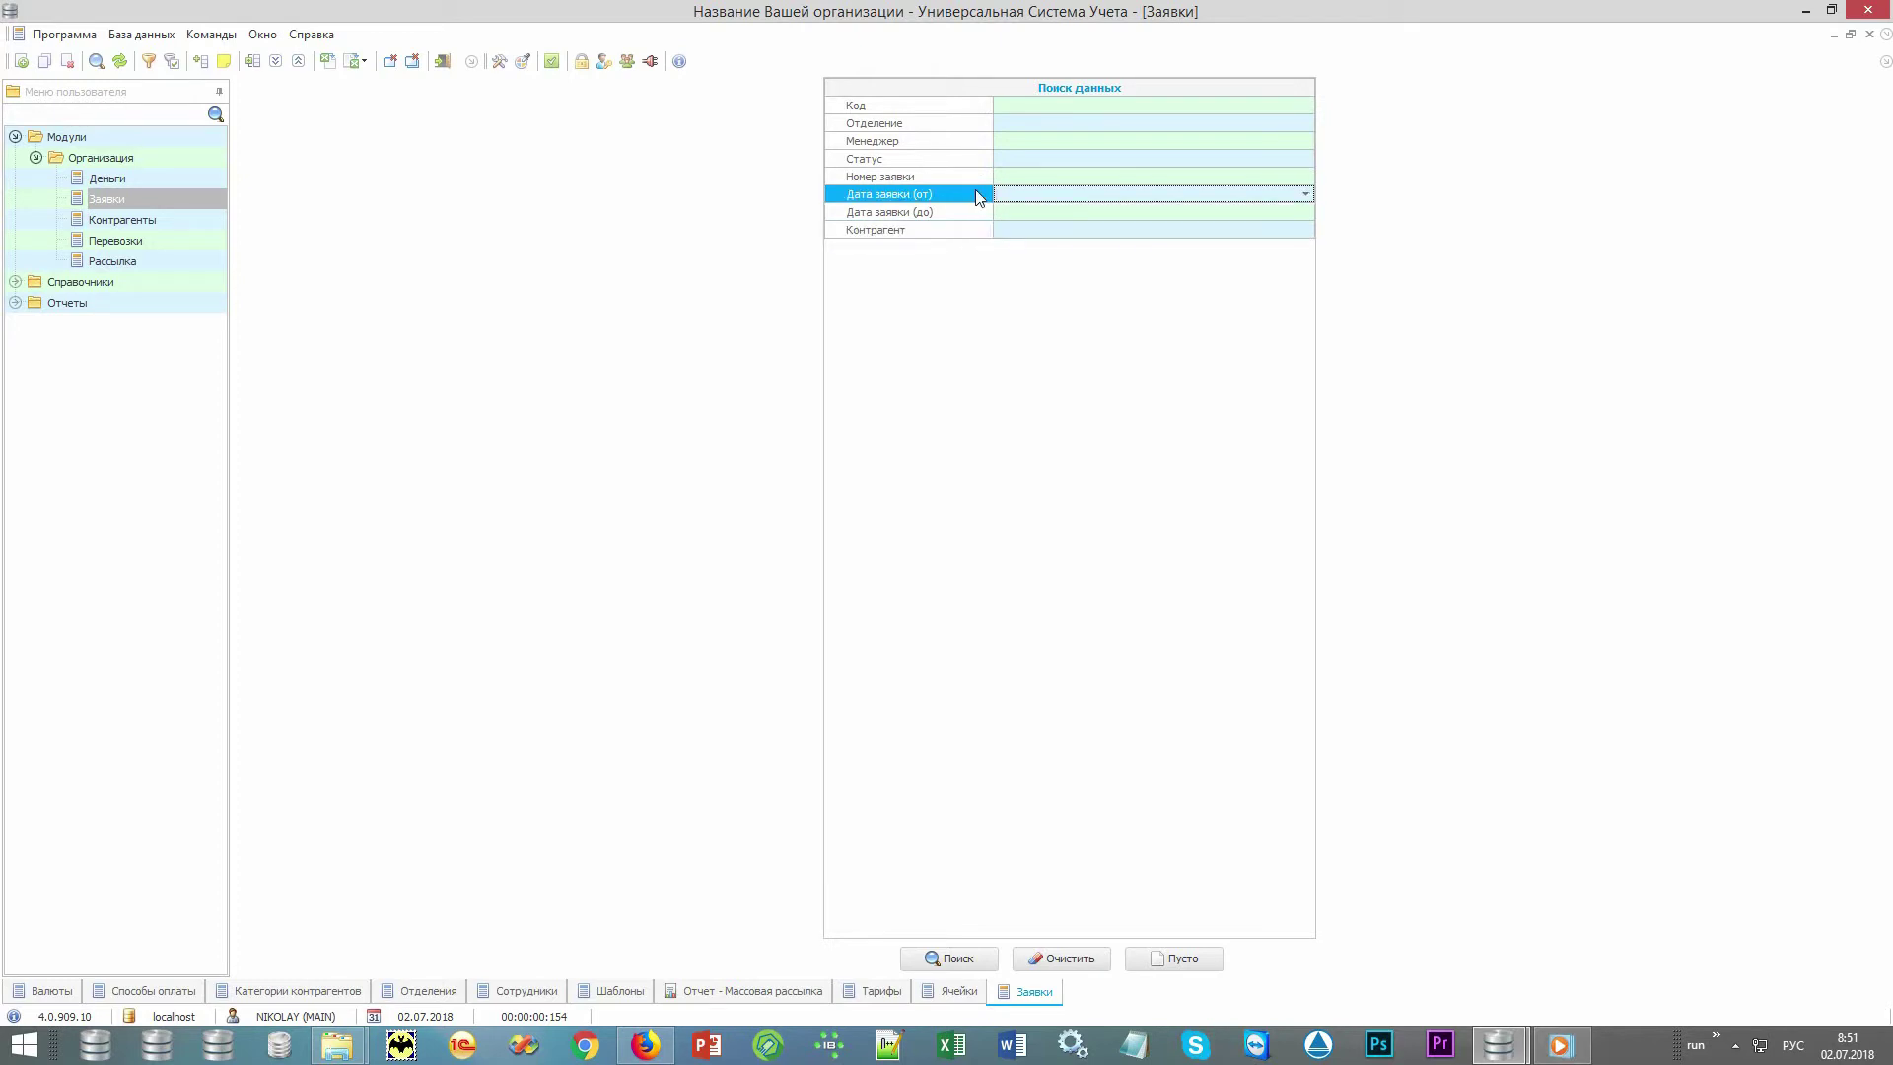
{"action": "key", "text": "alt+Down"}
{"action": "key", "text": "Return"}
{"action": "left_click", "coordinate": [955, 958]}
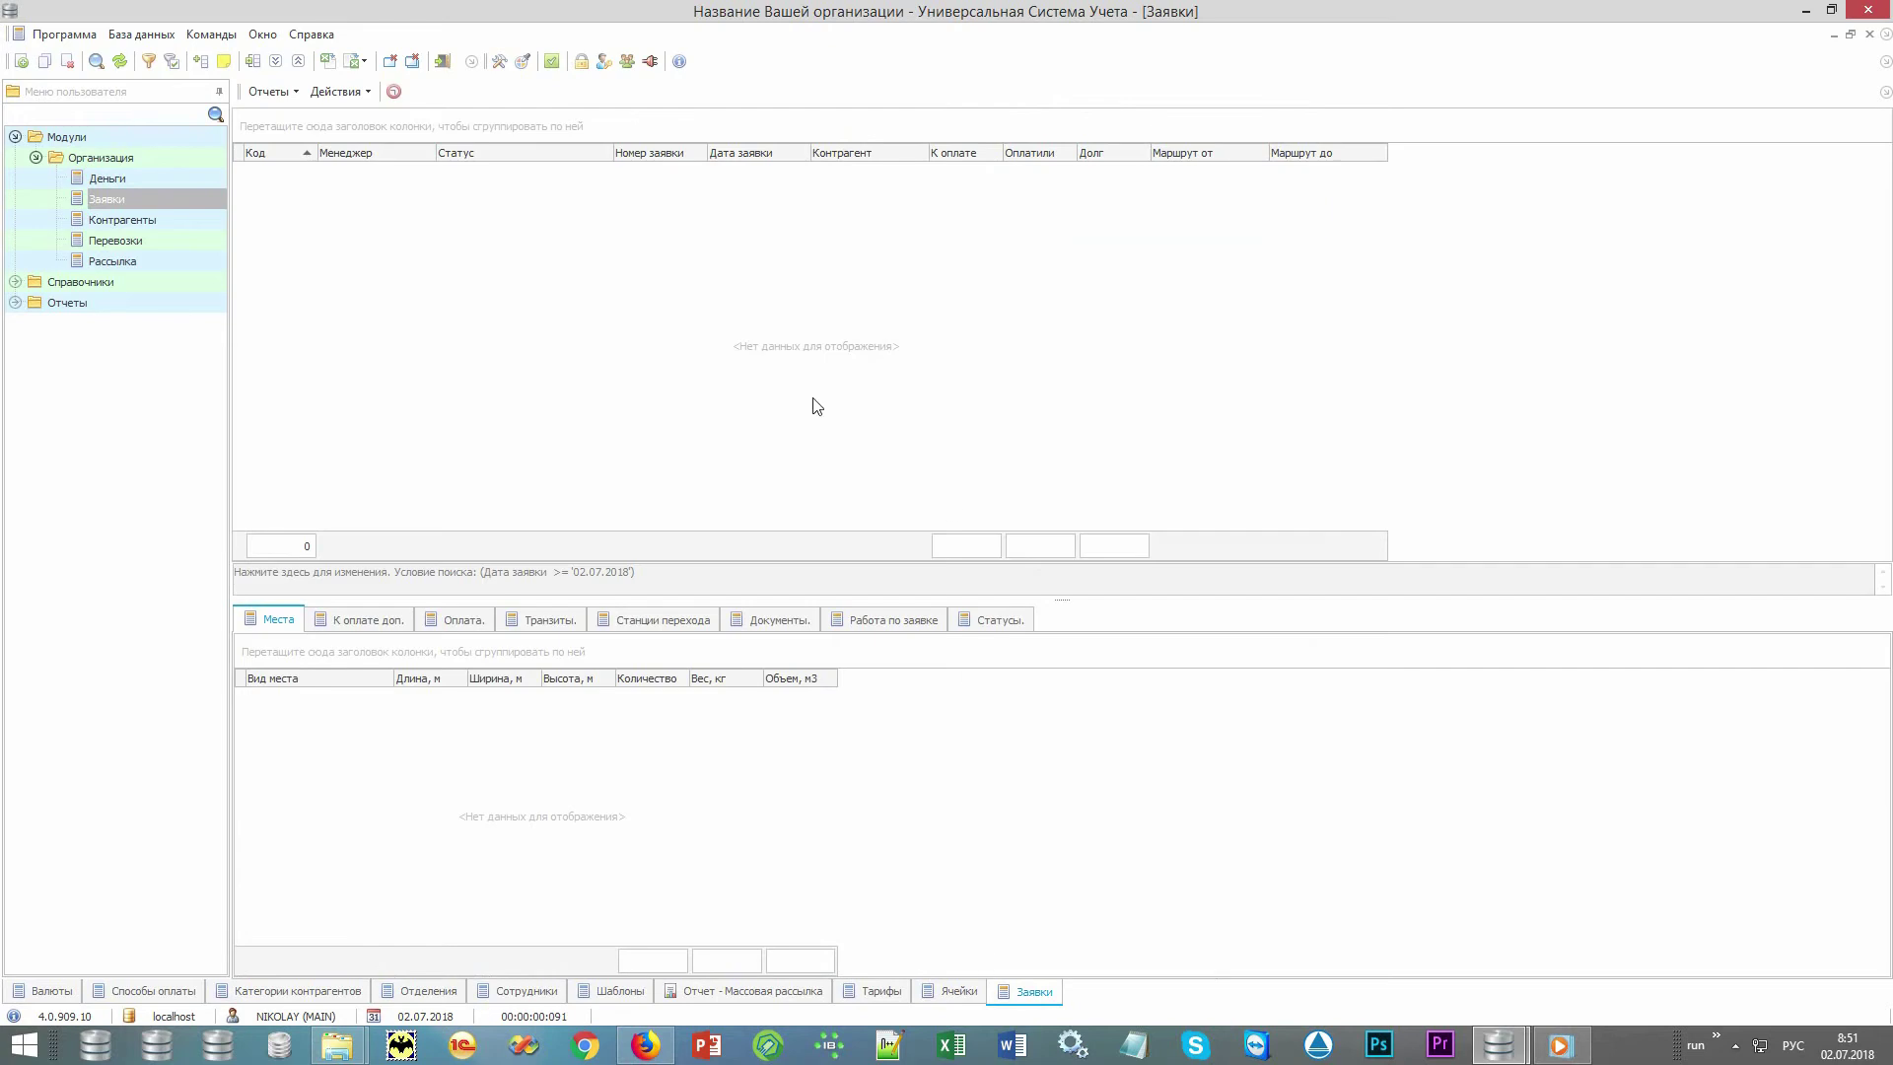
Start adding a new request and review its Взято в работу, Маршрут от, Маршрут до and Наименование груза fields
{"action": "right_click", "coordinate": [878, 422]}
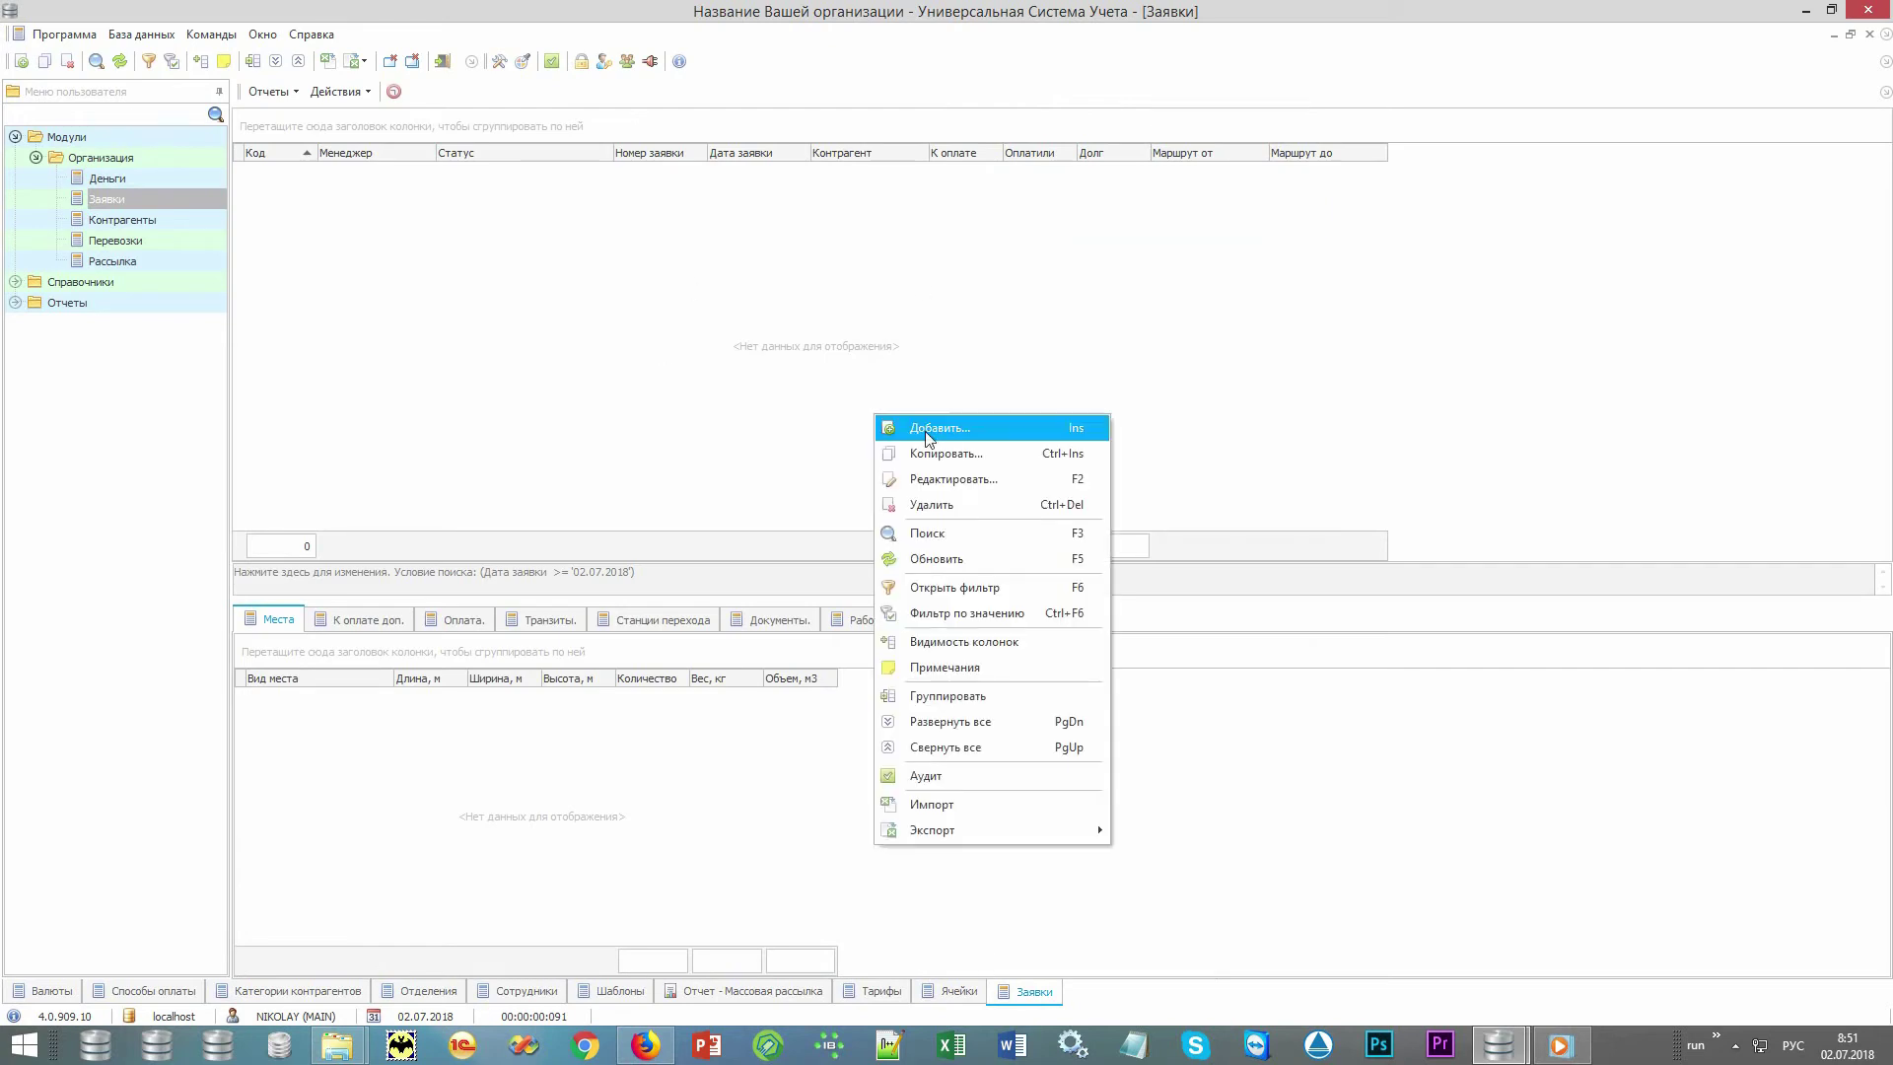
{"action": "left_click", "coordinate": [1016, 430]}
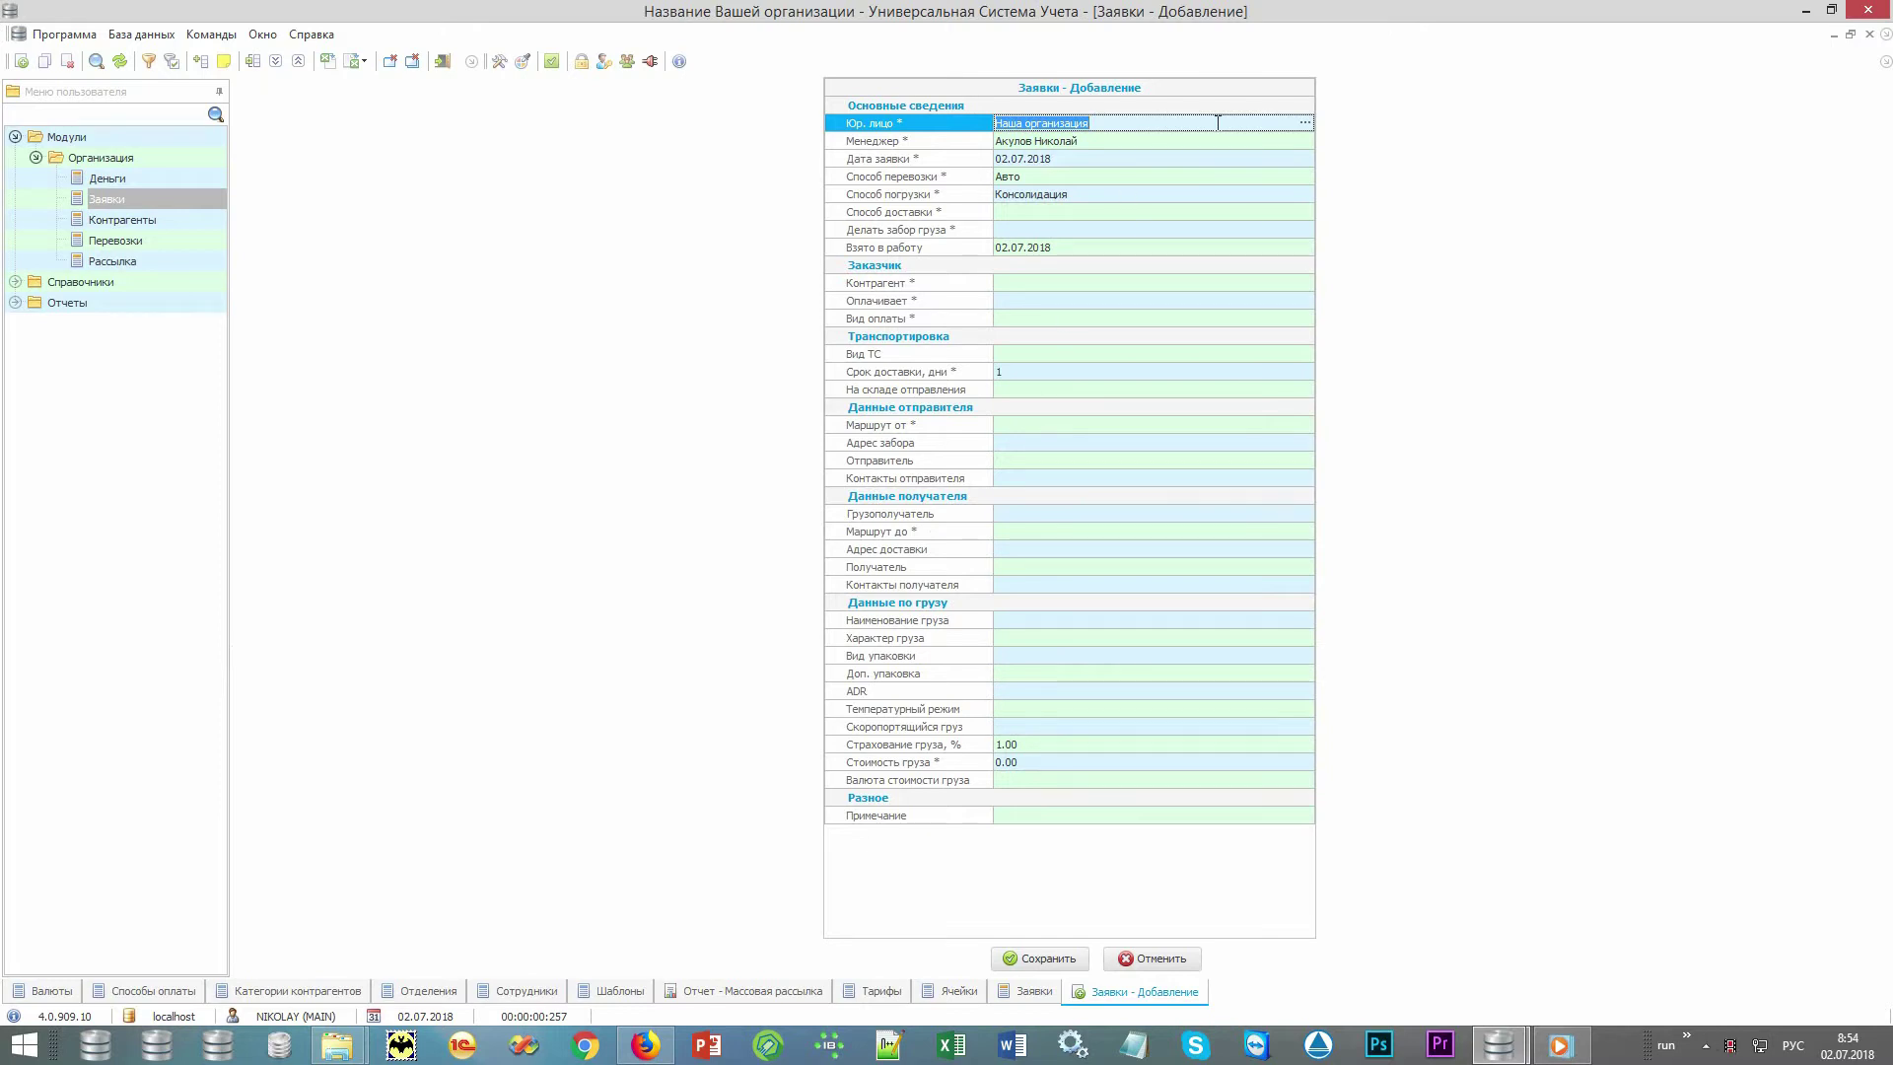
{"action": "left_click", "coordinate": [1124, 248]}
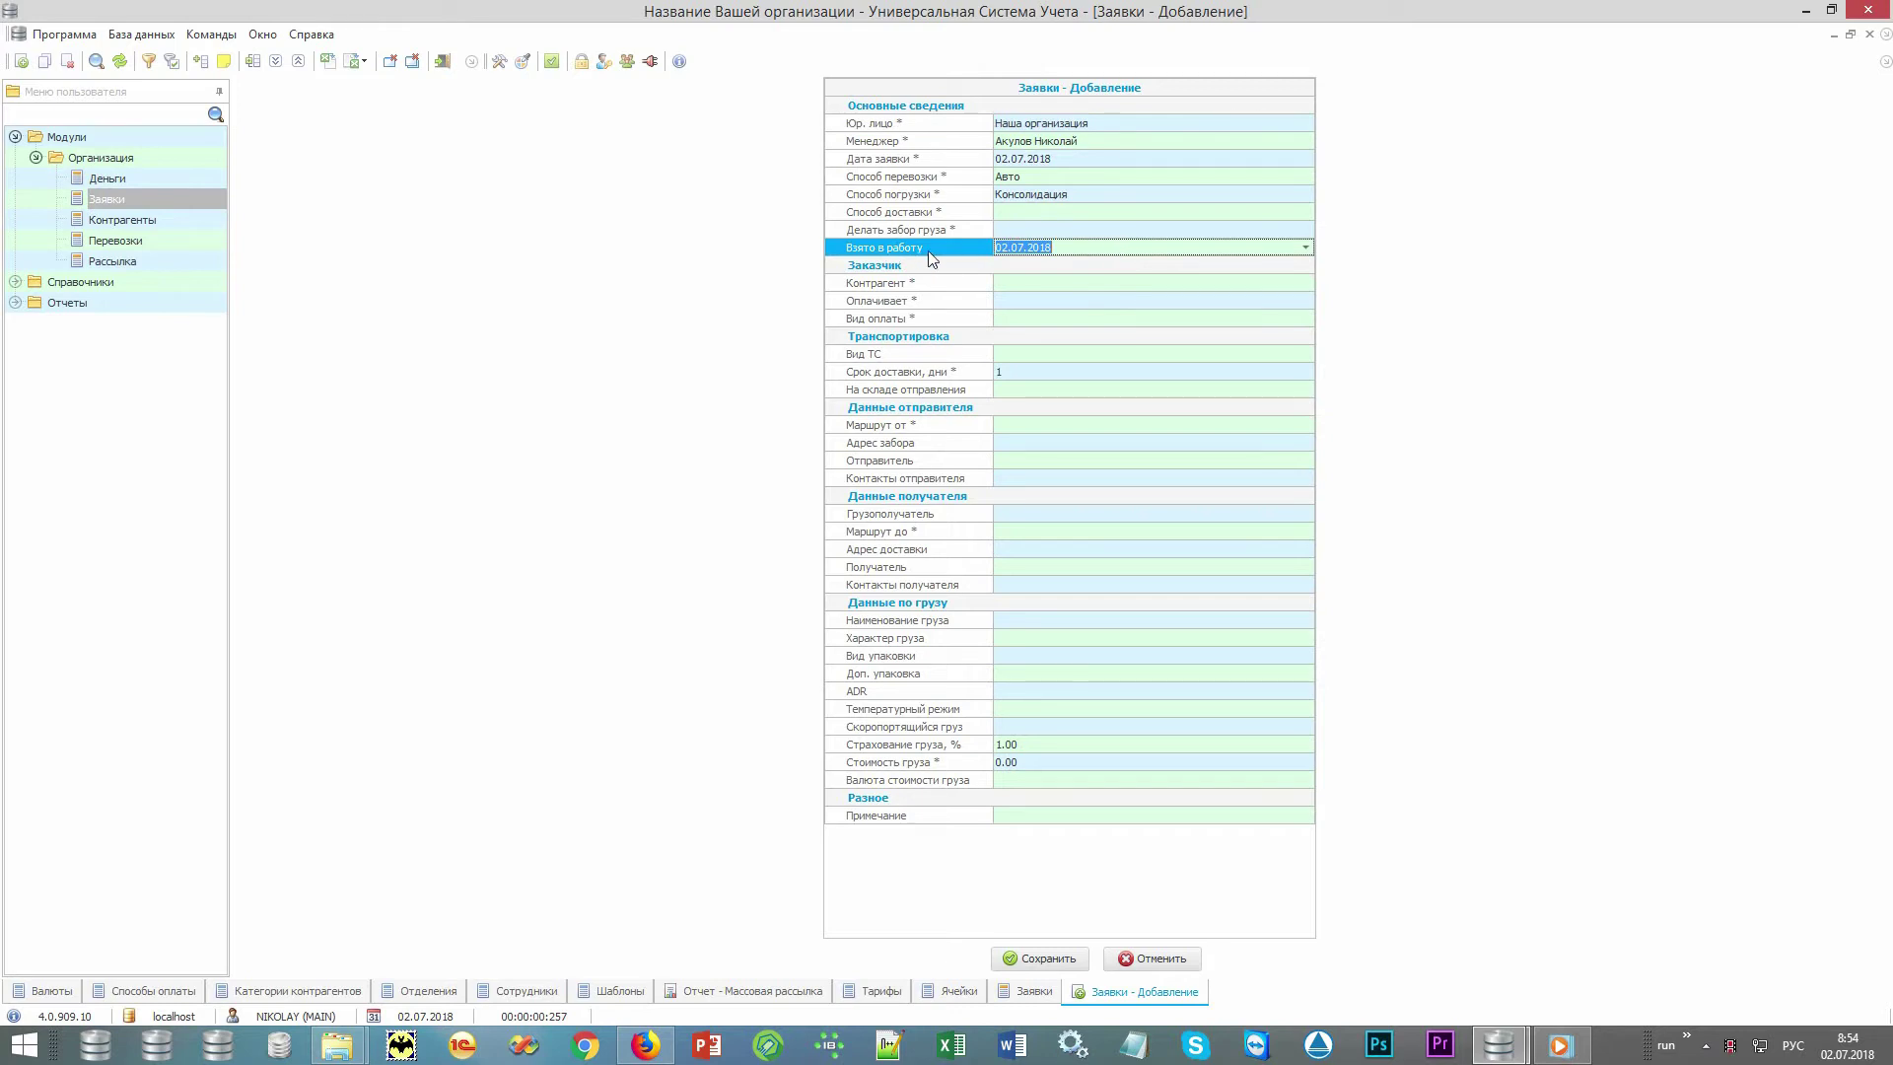
{"action": "left_click", "coordinate": [936, 426]}
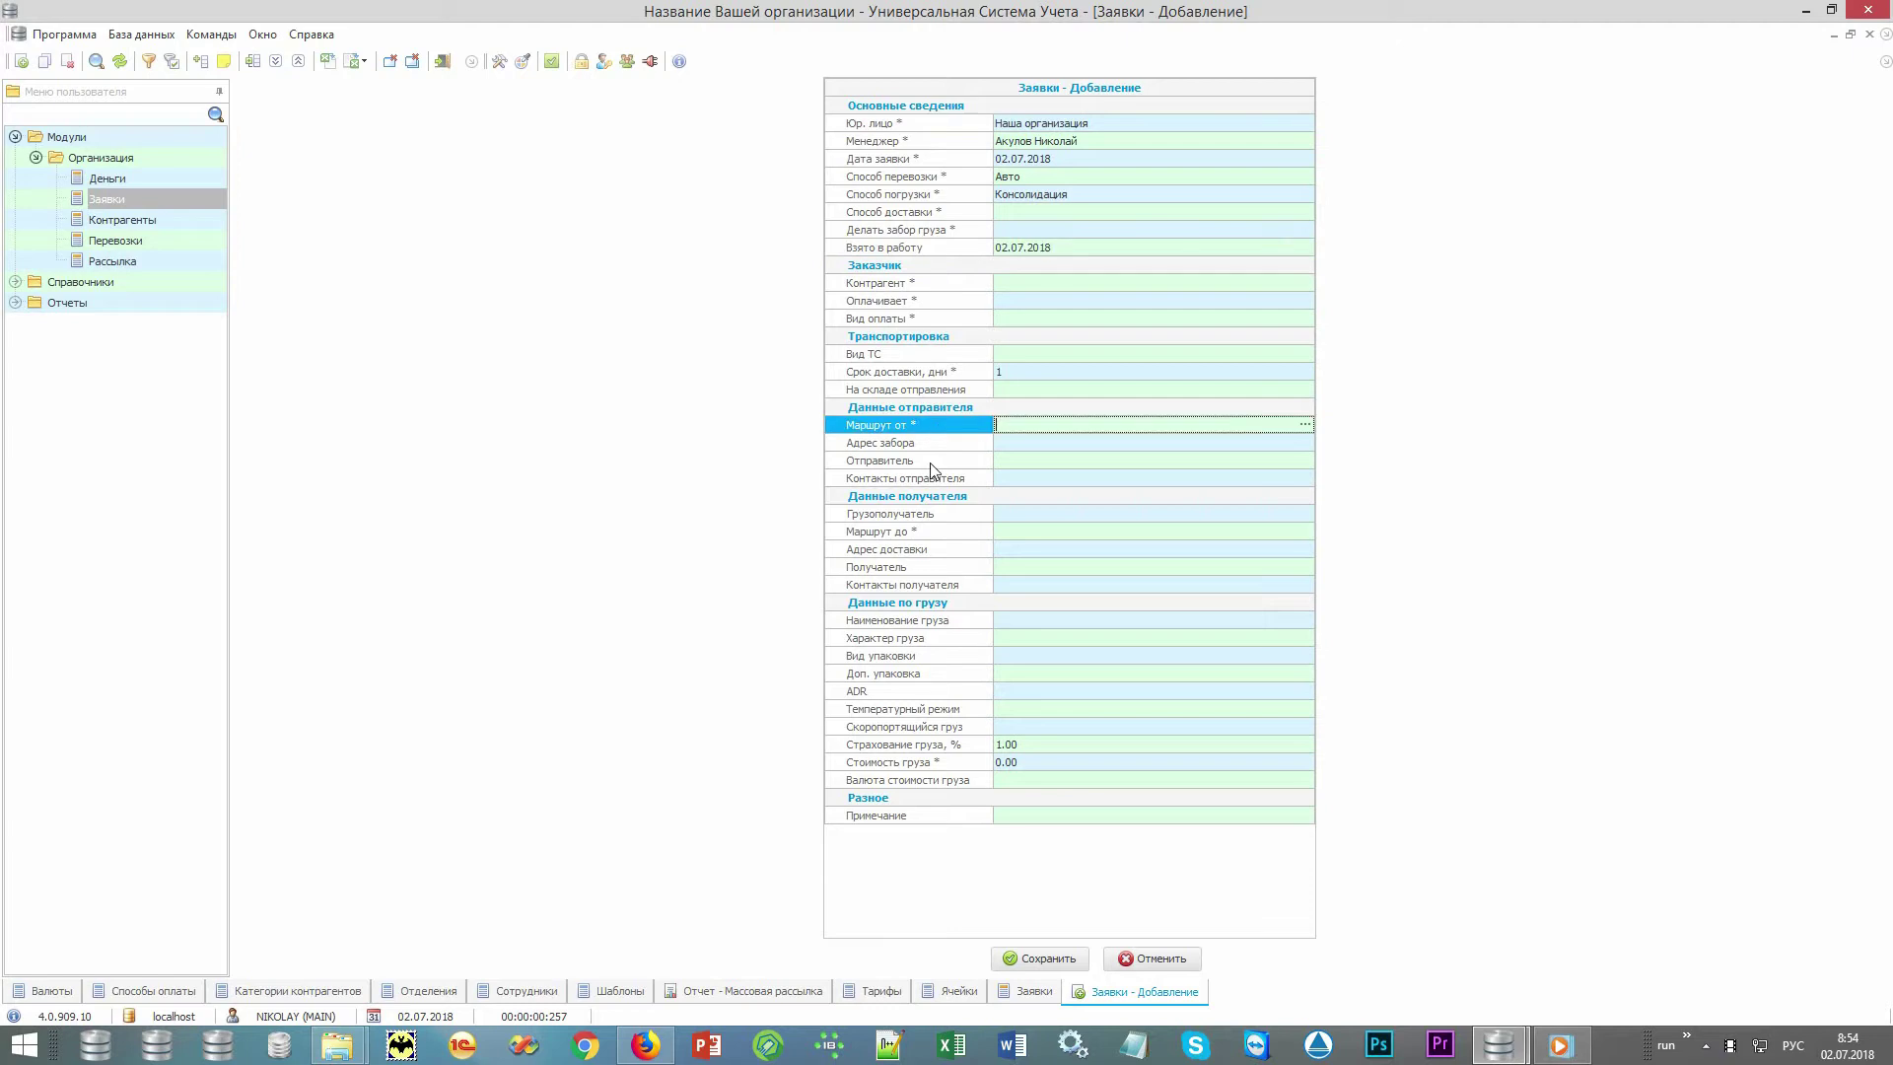
{"action": "left_click", "coordinate": [929, 537]}
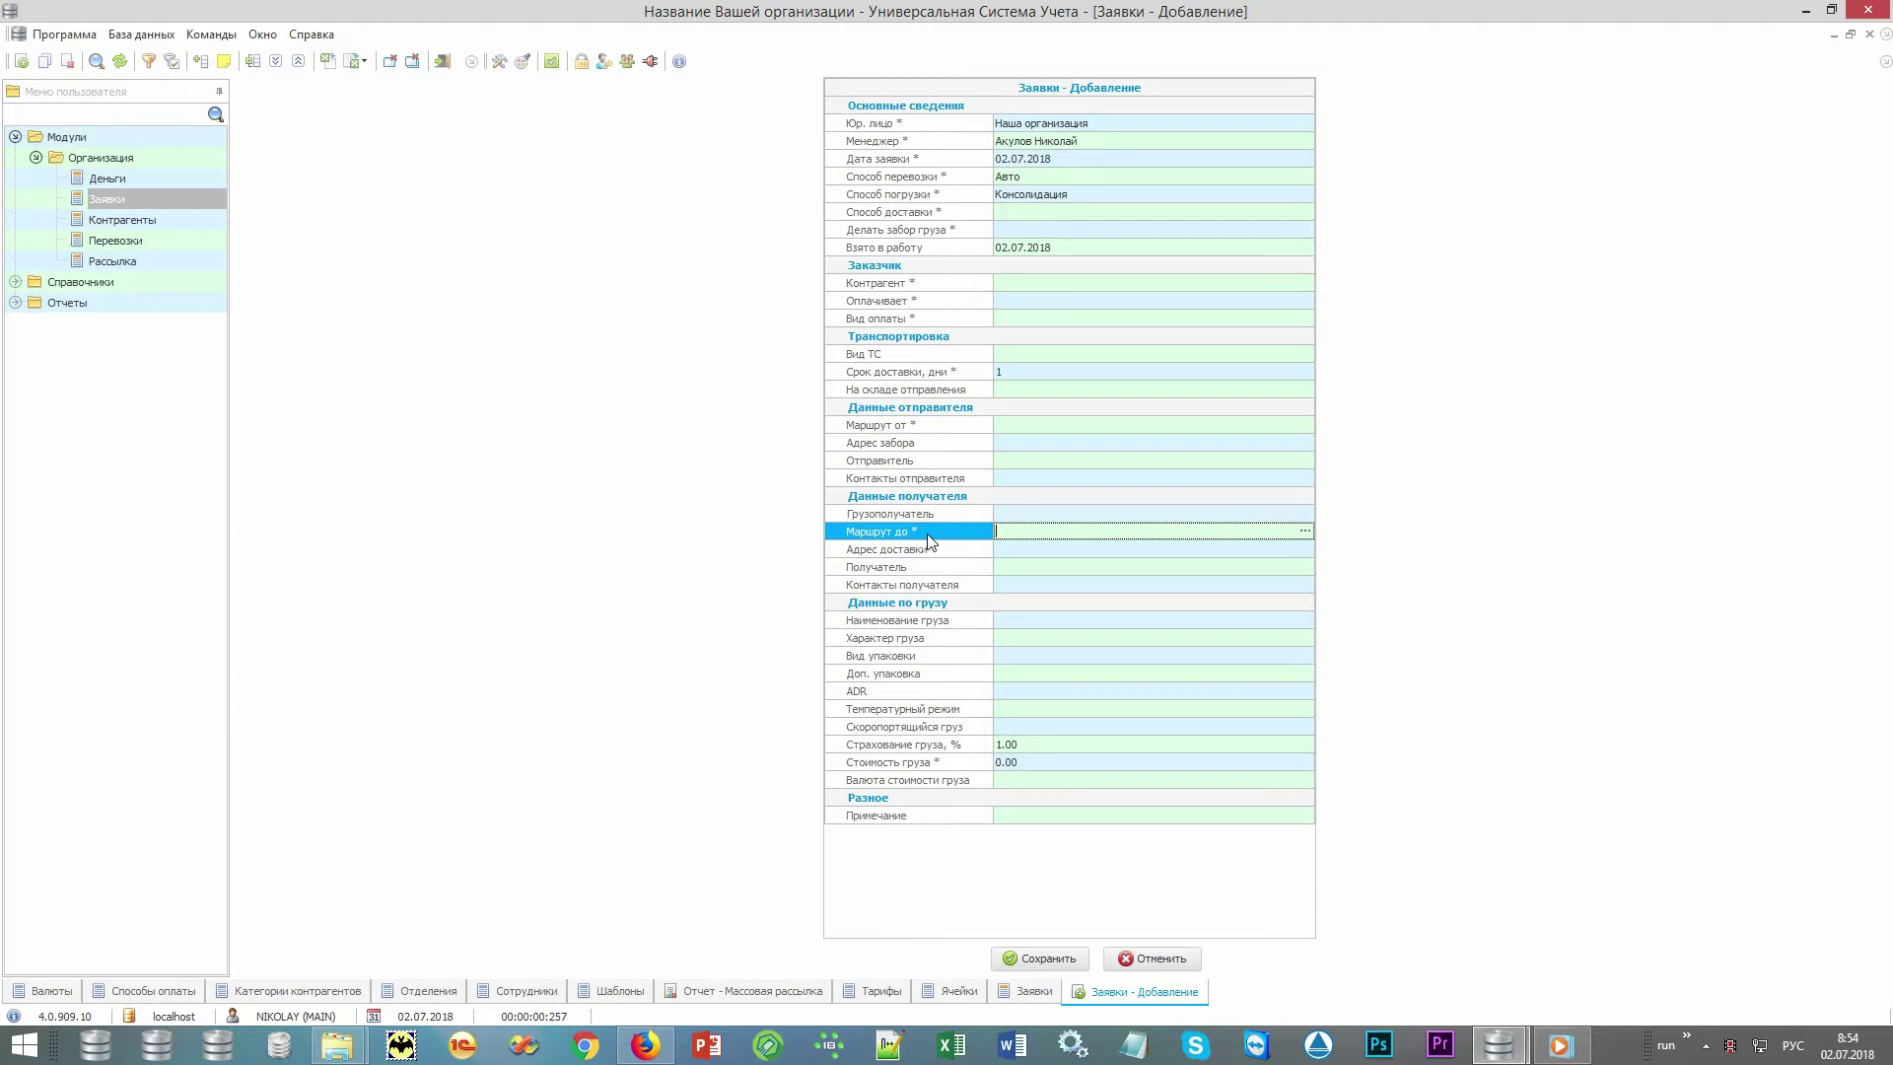
{"action": "left_click_drag", "start_coordinate": [928, 538], "coordinate": [938, 624]}
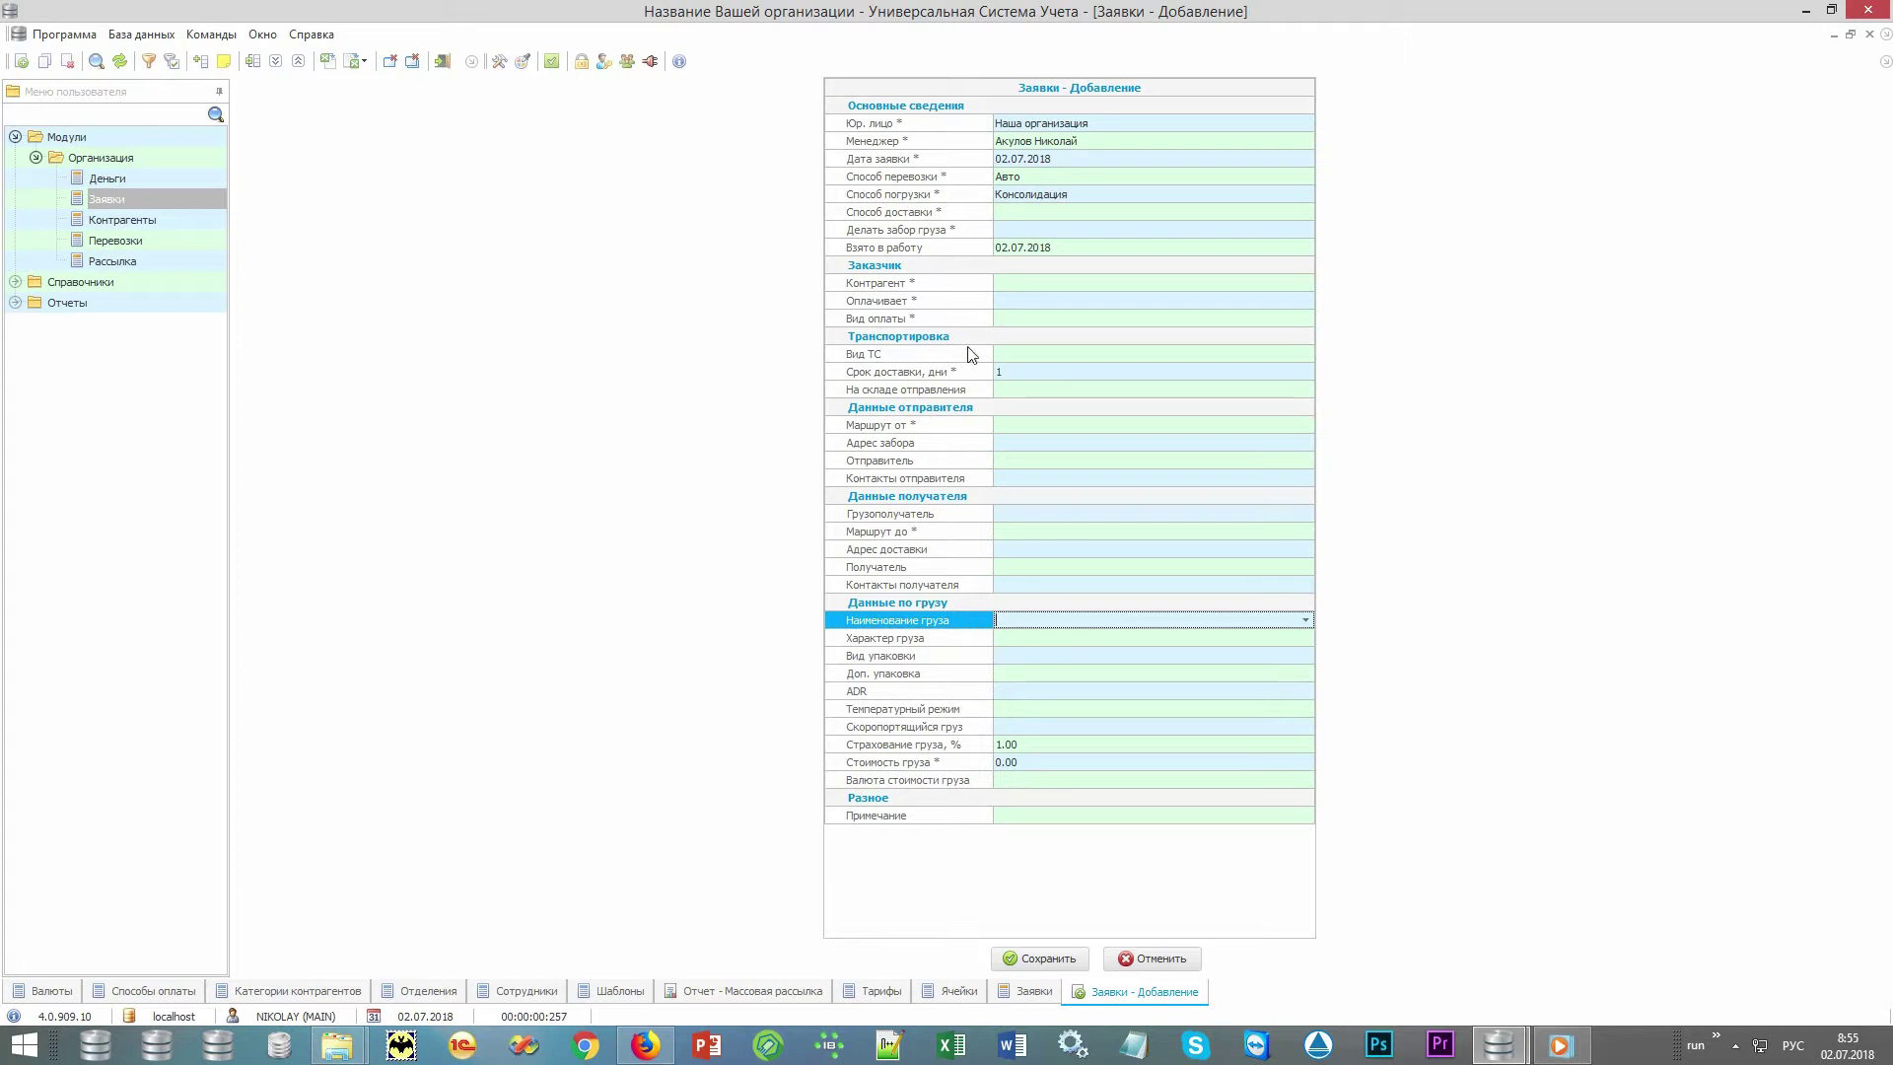
{"action": "left_click", "coordinate": [977, 248]}
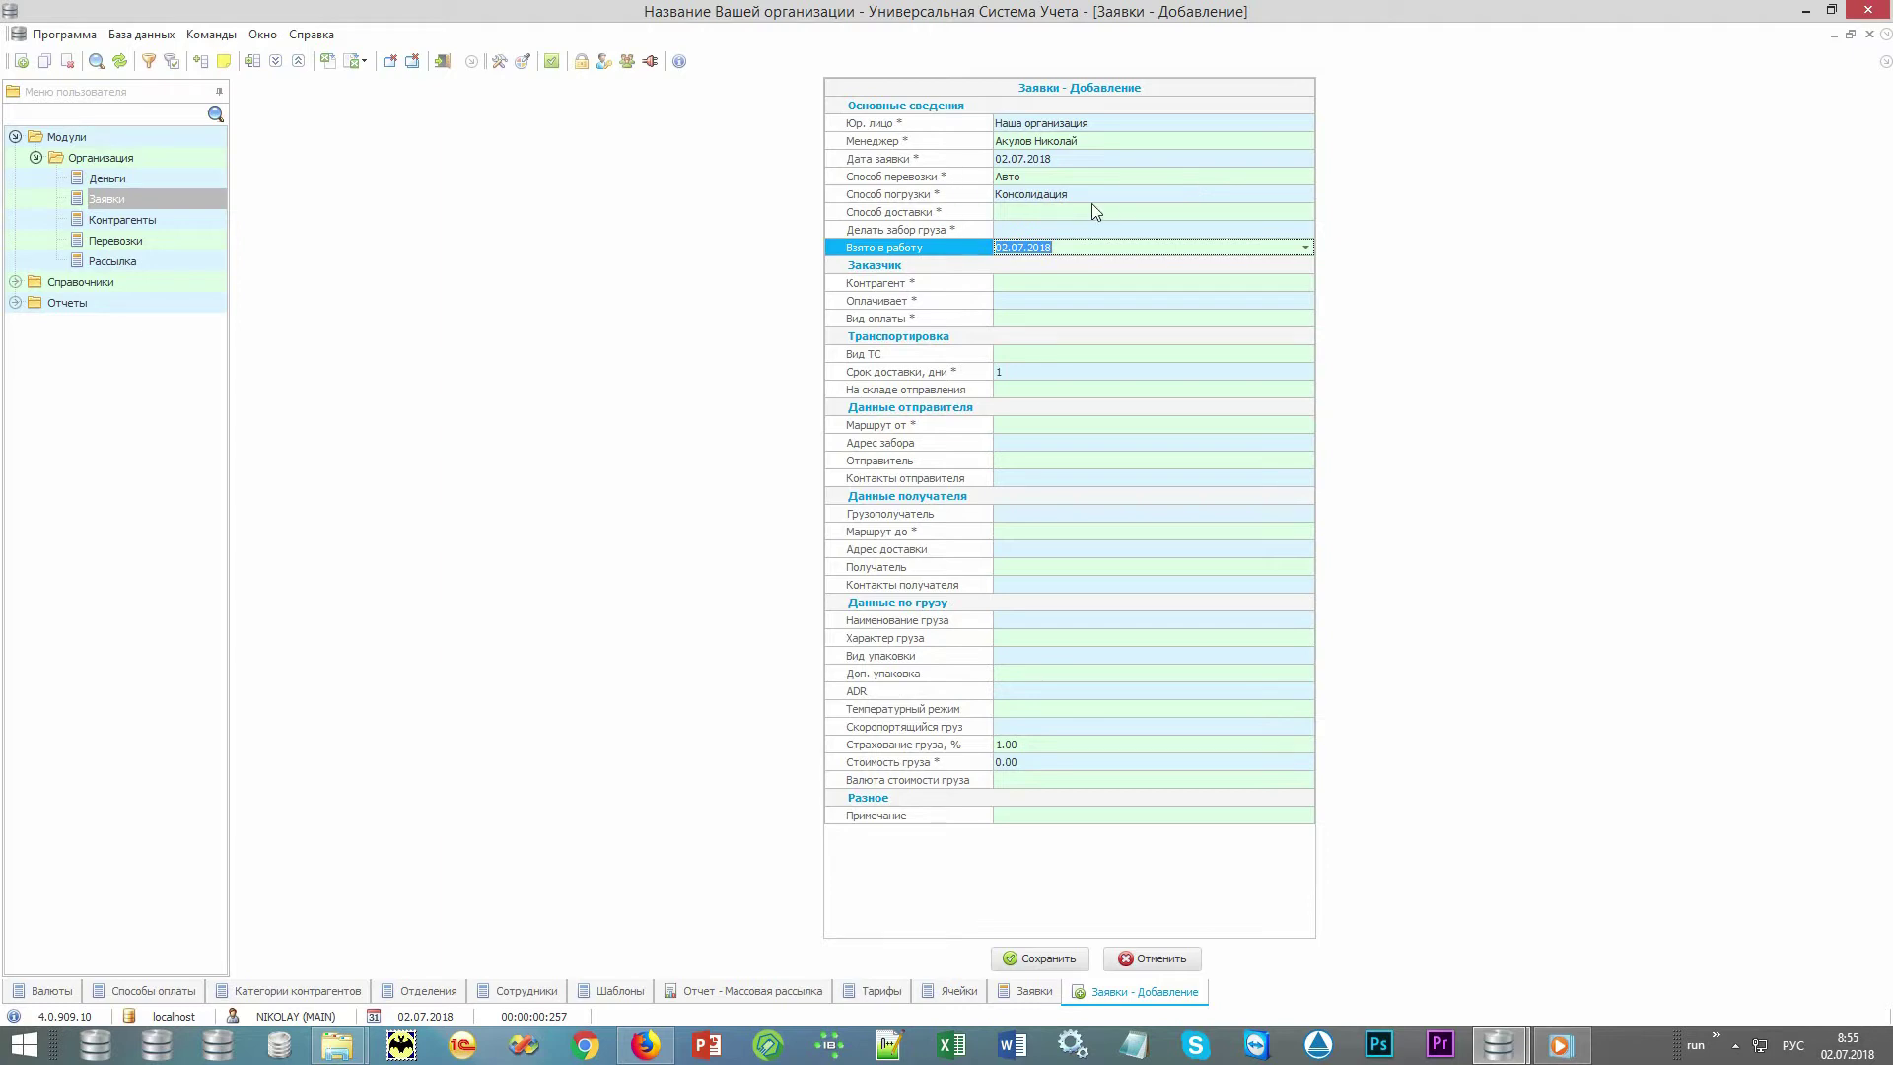
Check the transport and loading methods, then set Способ доставки to До двери and Делать забор груза to Да
{"action": "left_click", "coordinate": [1144, 175]}
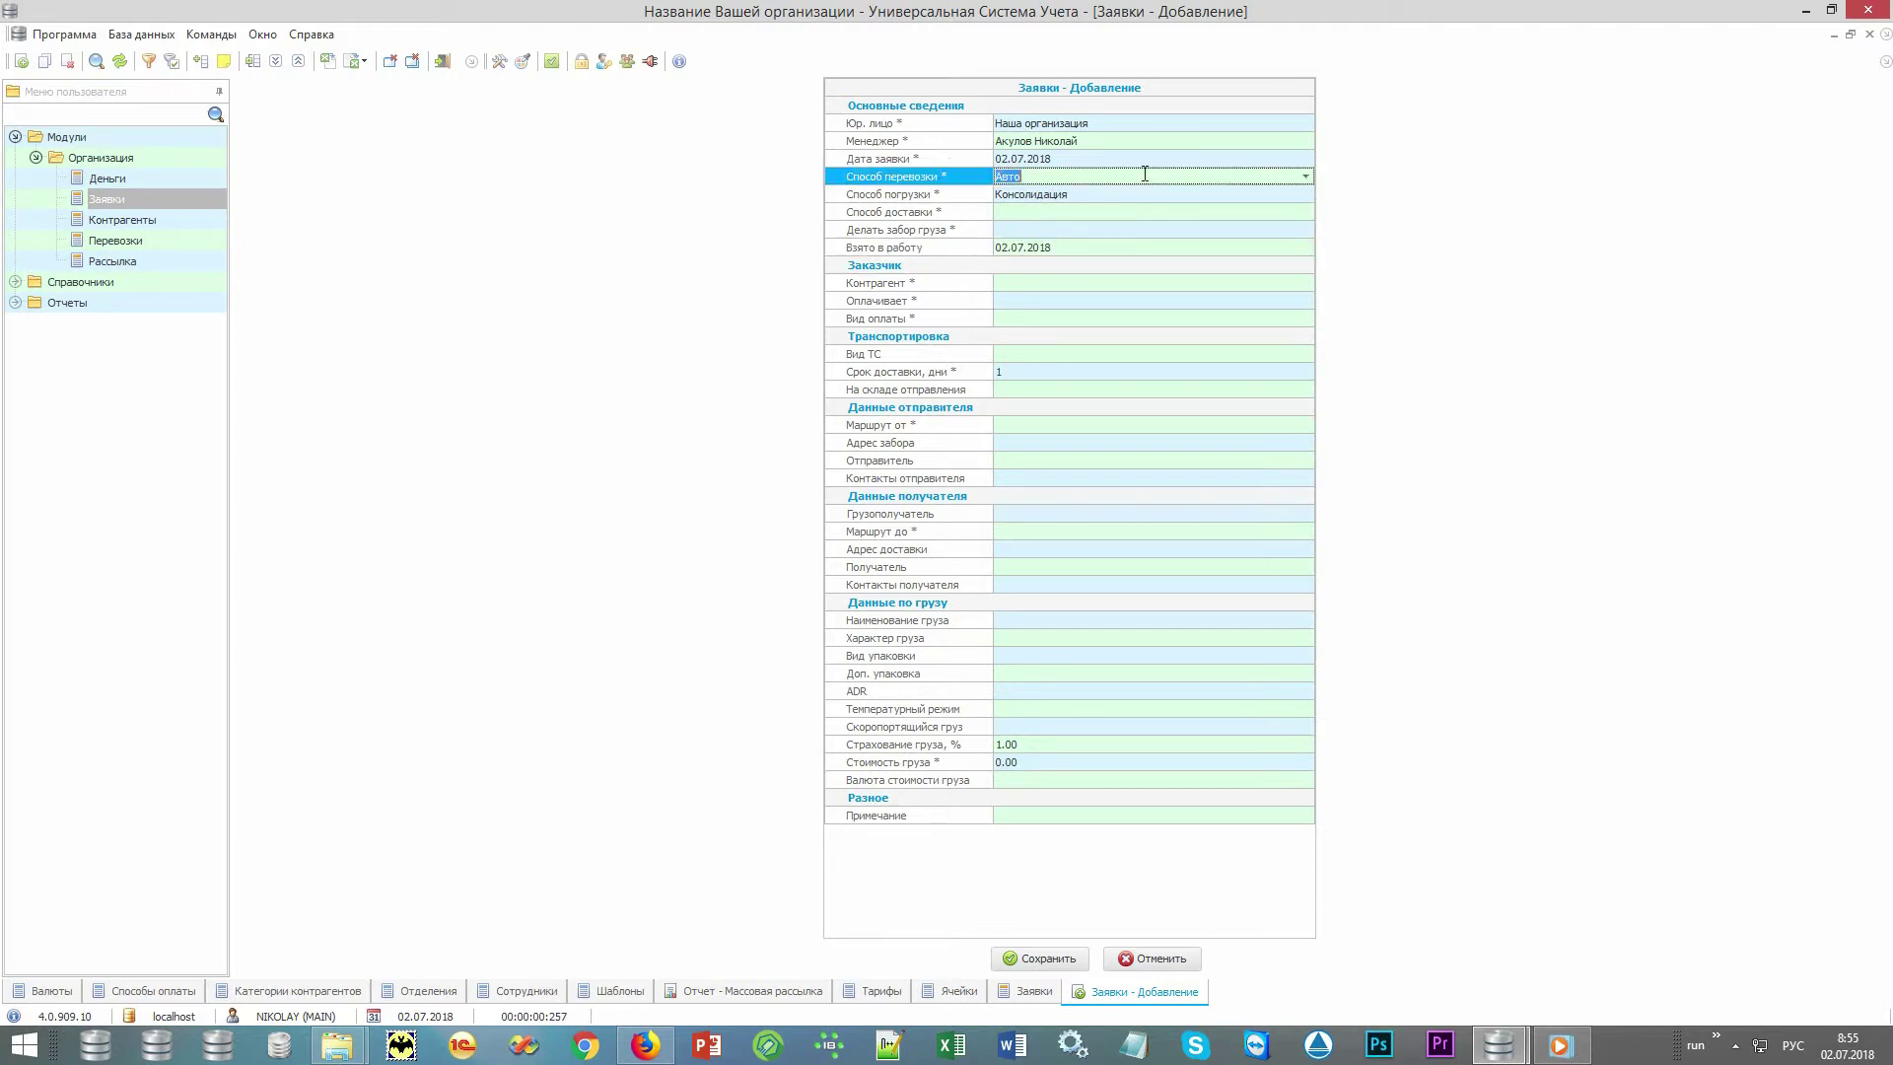
{"action": "left_click", "coordinate": [1145, 193]}
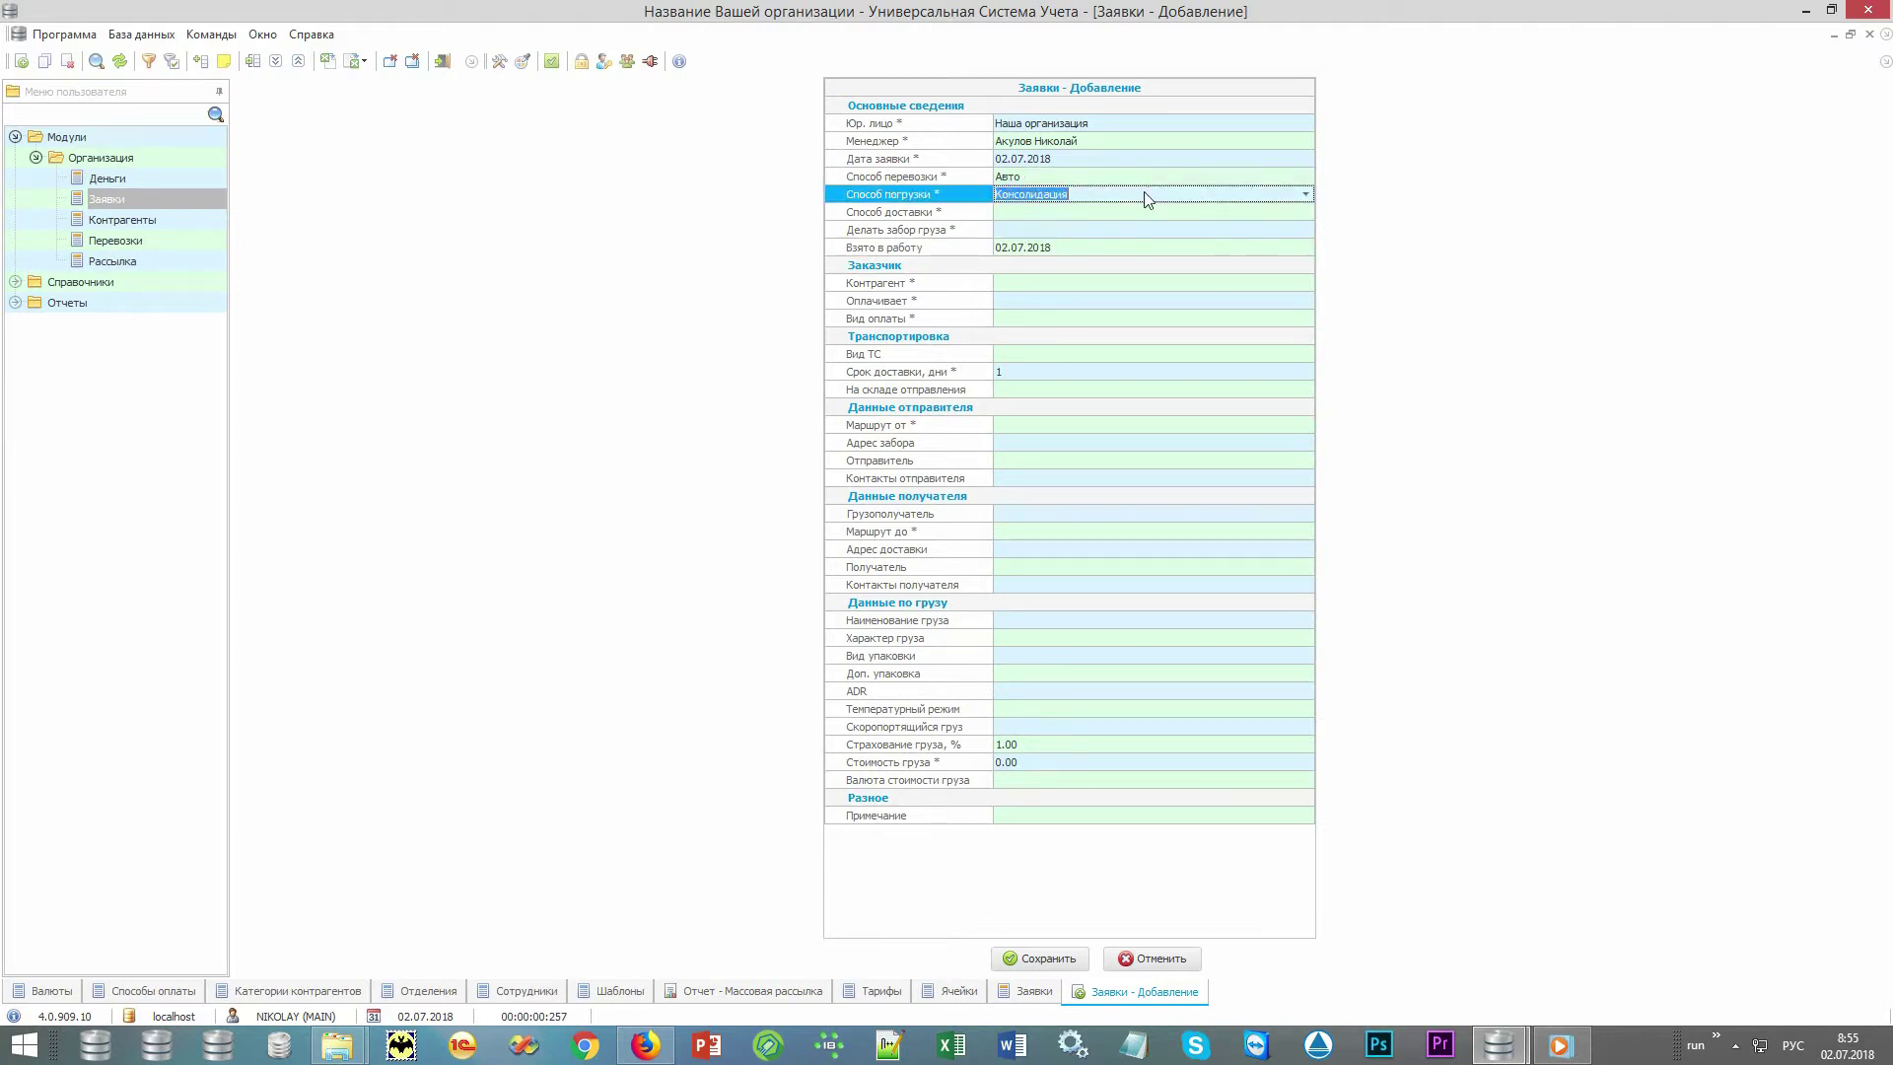
{"action": "left_click", "coordinate": [1262, 211]}
{"action": "left_click", "coordinate": [1305, 212]}
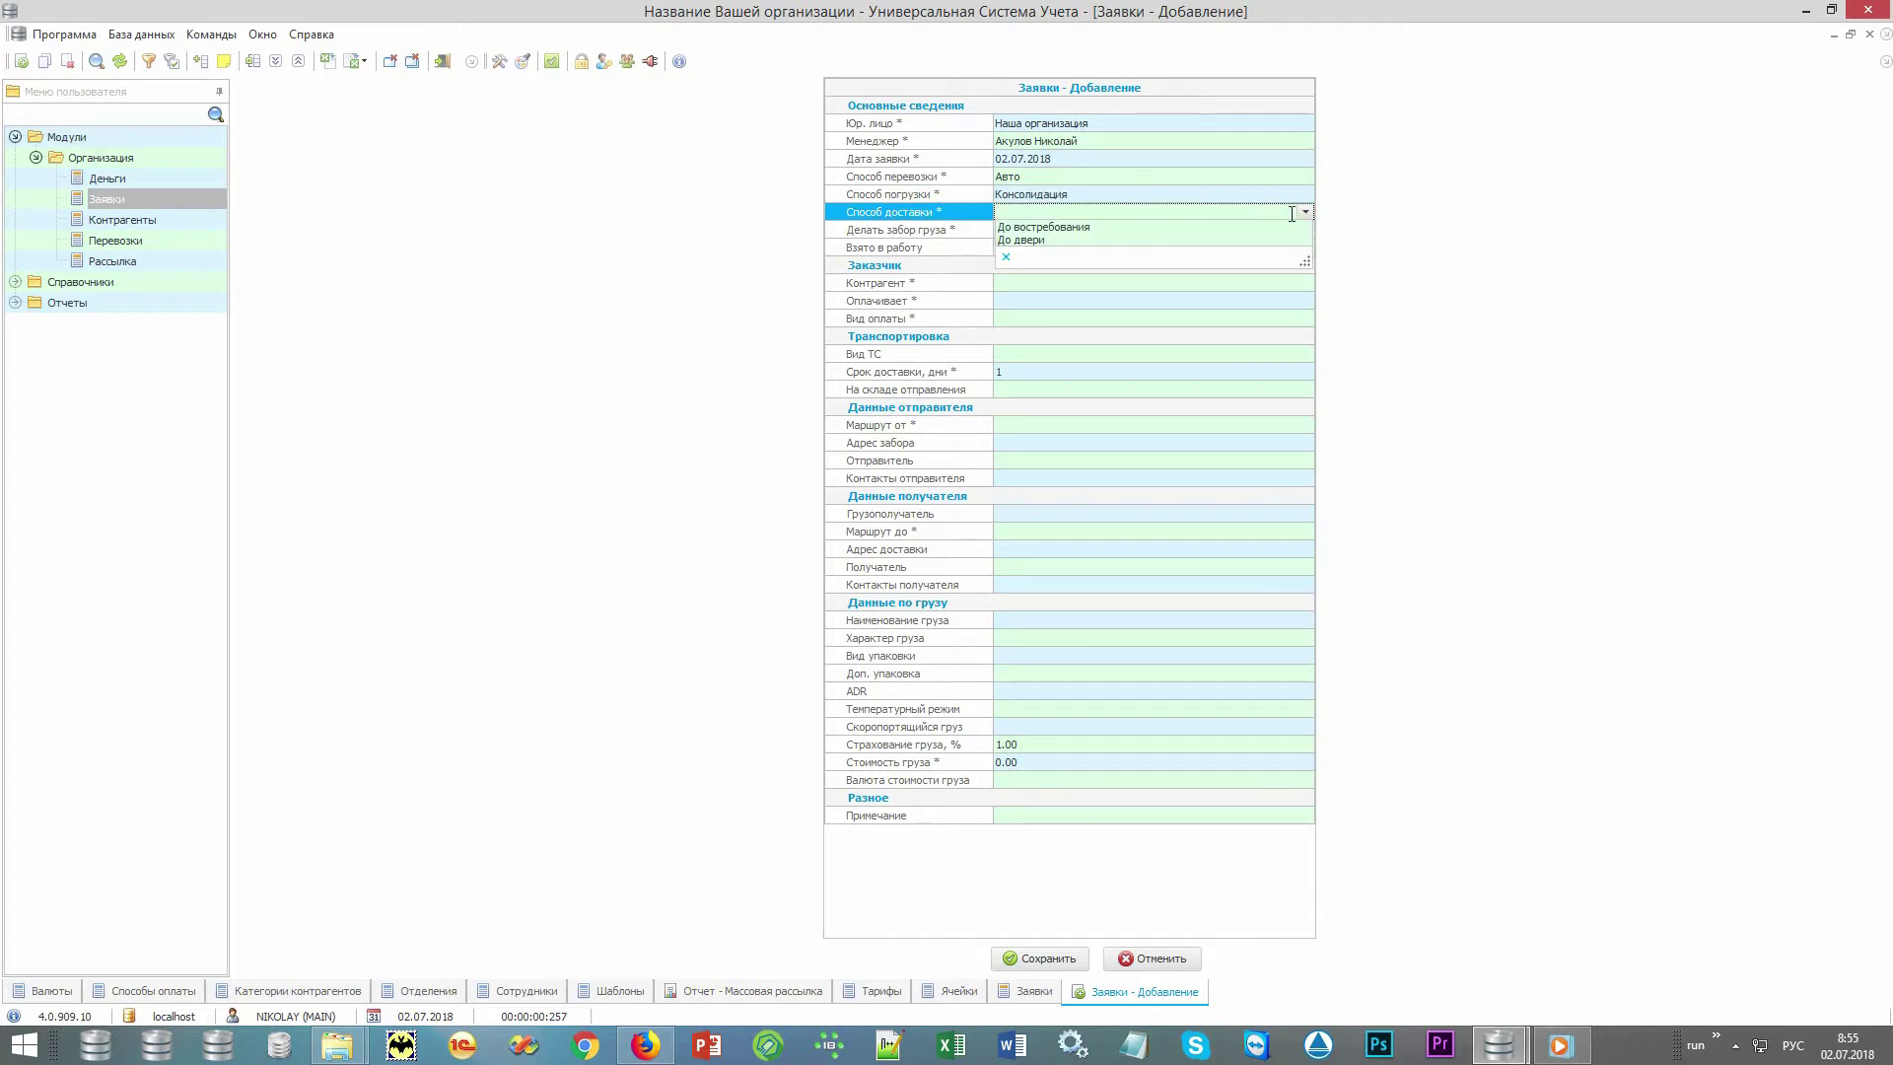
{"action": "left_click", "coordinate": [1246, 240]}
{"action": "left_click", "coordinate": [1282, 234]}
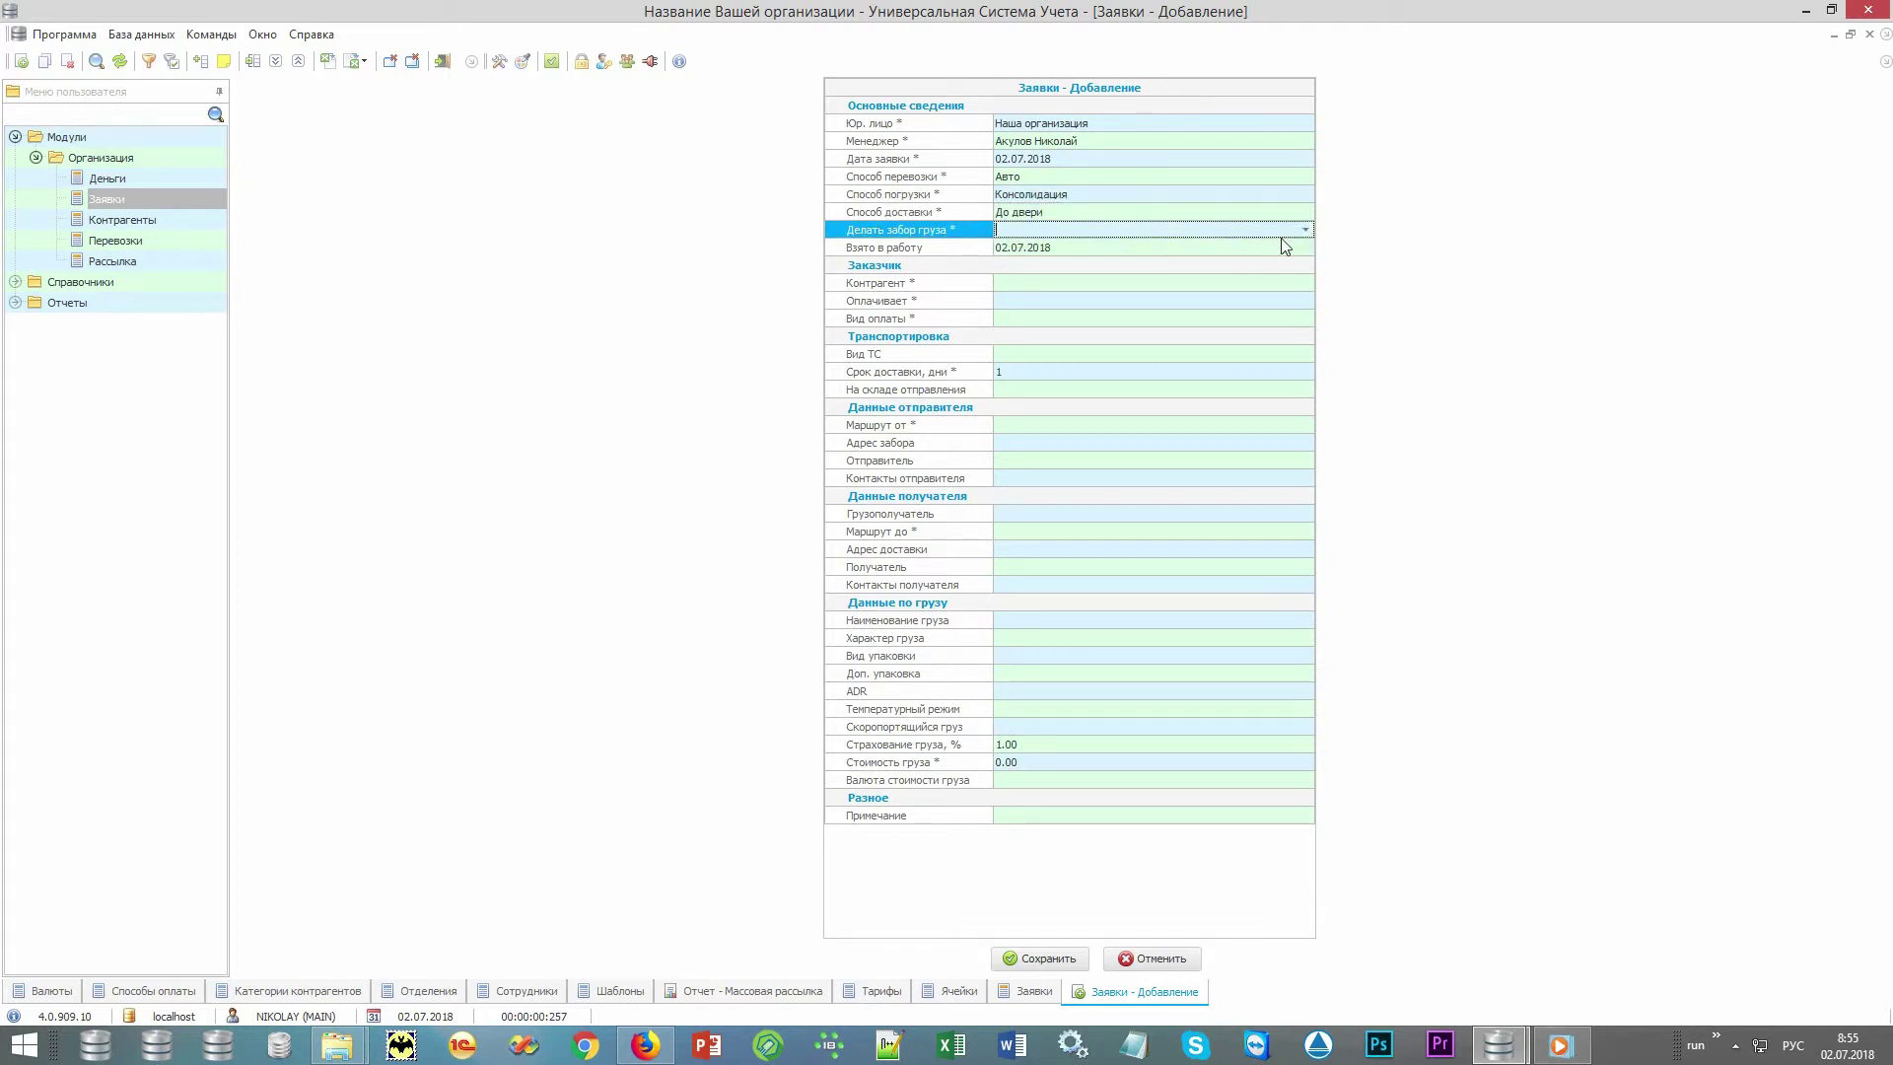
{"action": "left_click", "coordinate": [1305, 233]}
{"action": "left_click", "coordinate": [1260, 239]}
Open the counterparty directory for the request's Контрагент field and find the client whose name starts with "Пя"
{"action": "left_click", "coordinate": [958, 284]}
{"action": "left_click", "coordinate": [1305, 283]}
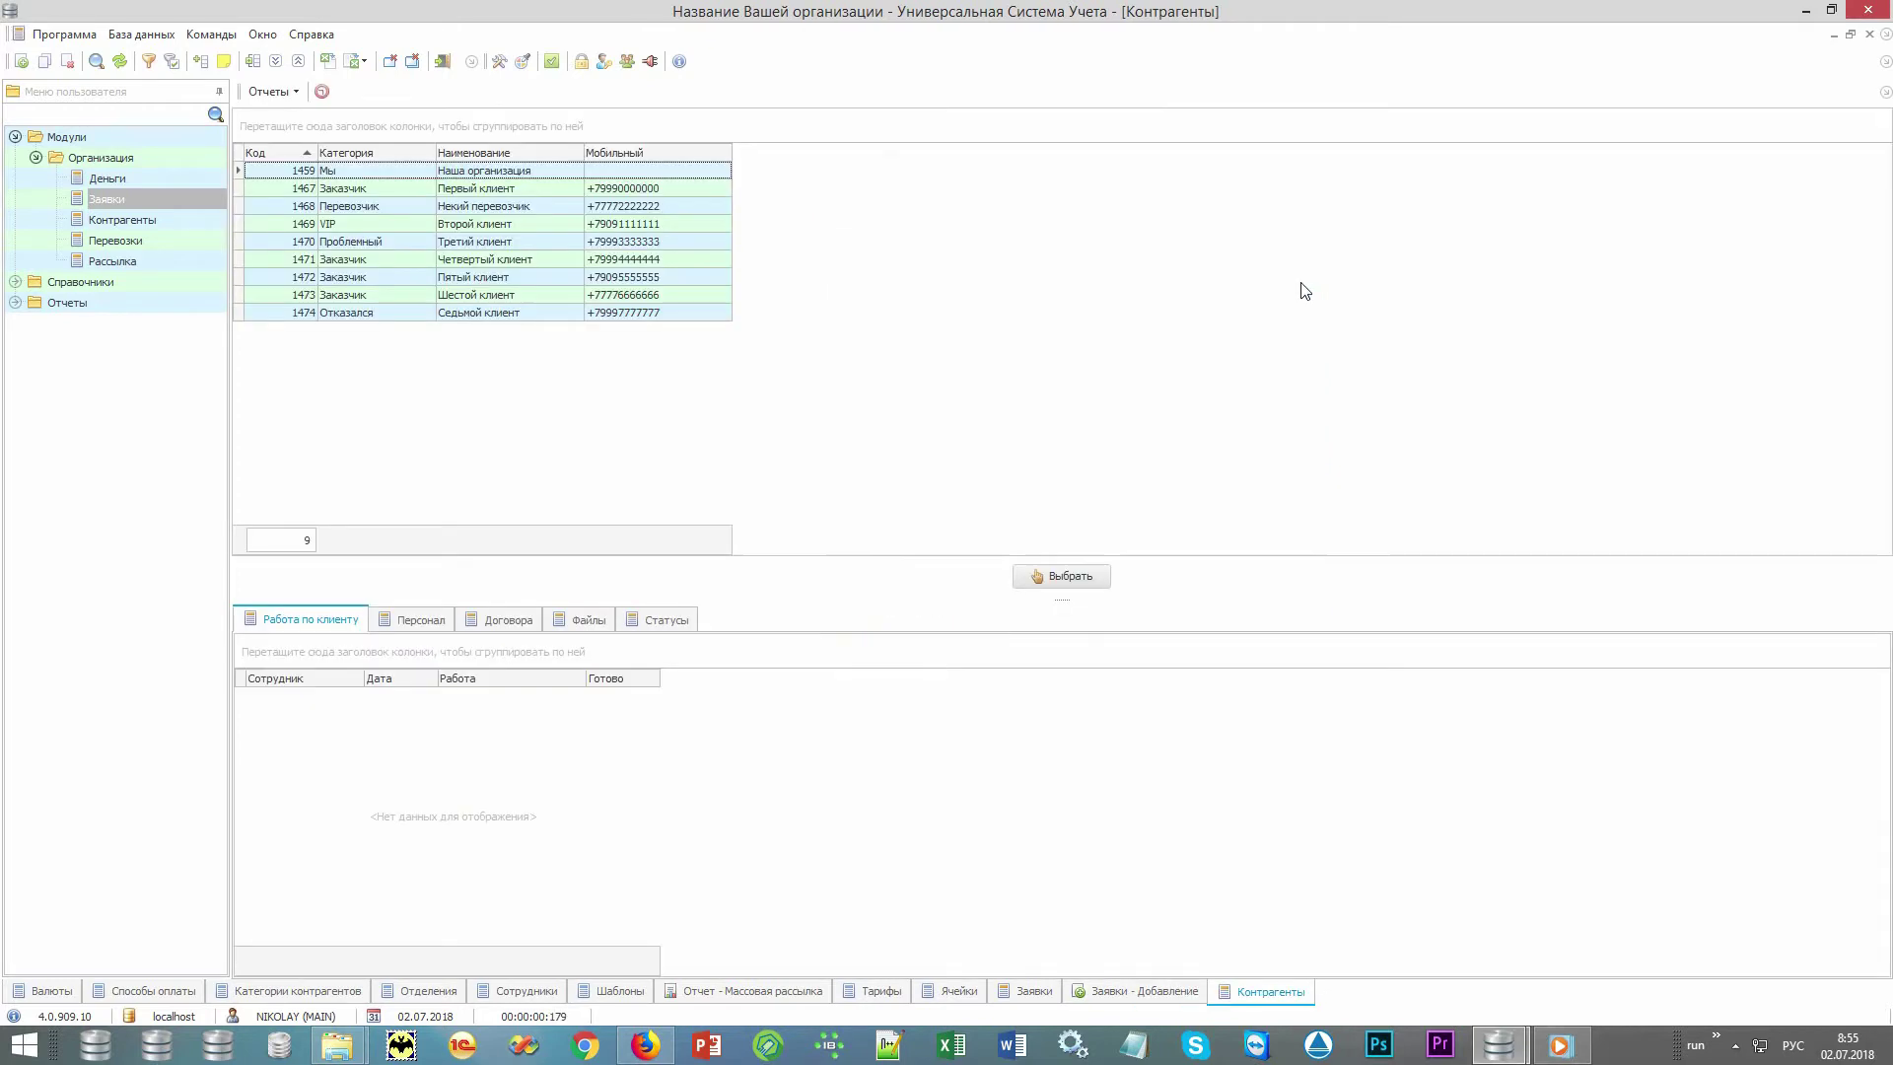
{"action": "left_click", "coordinate": [567, 174]}
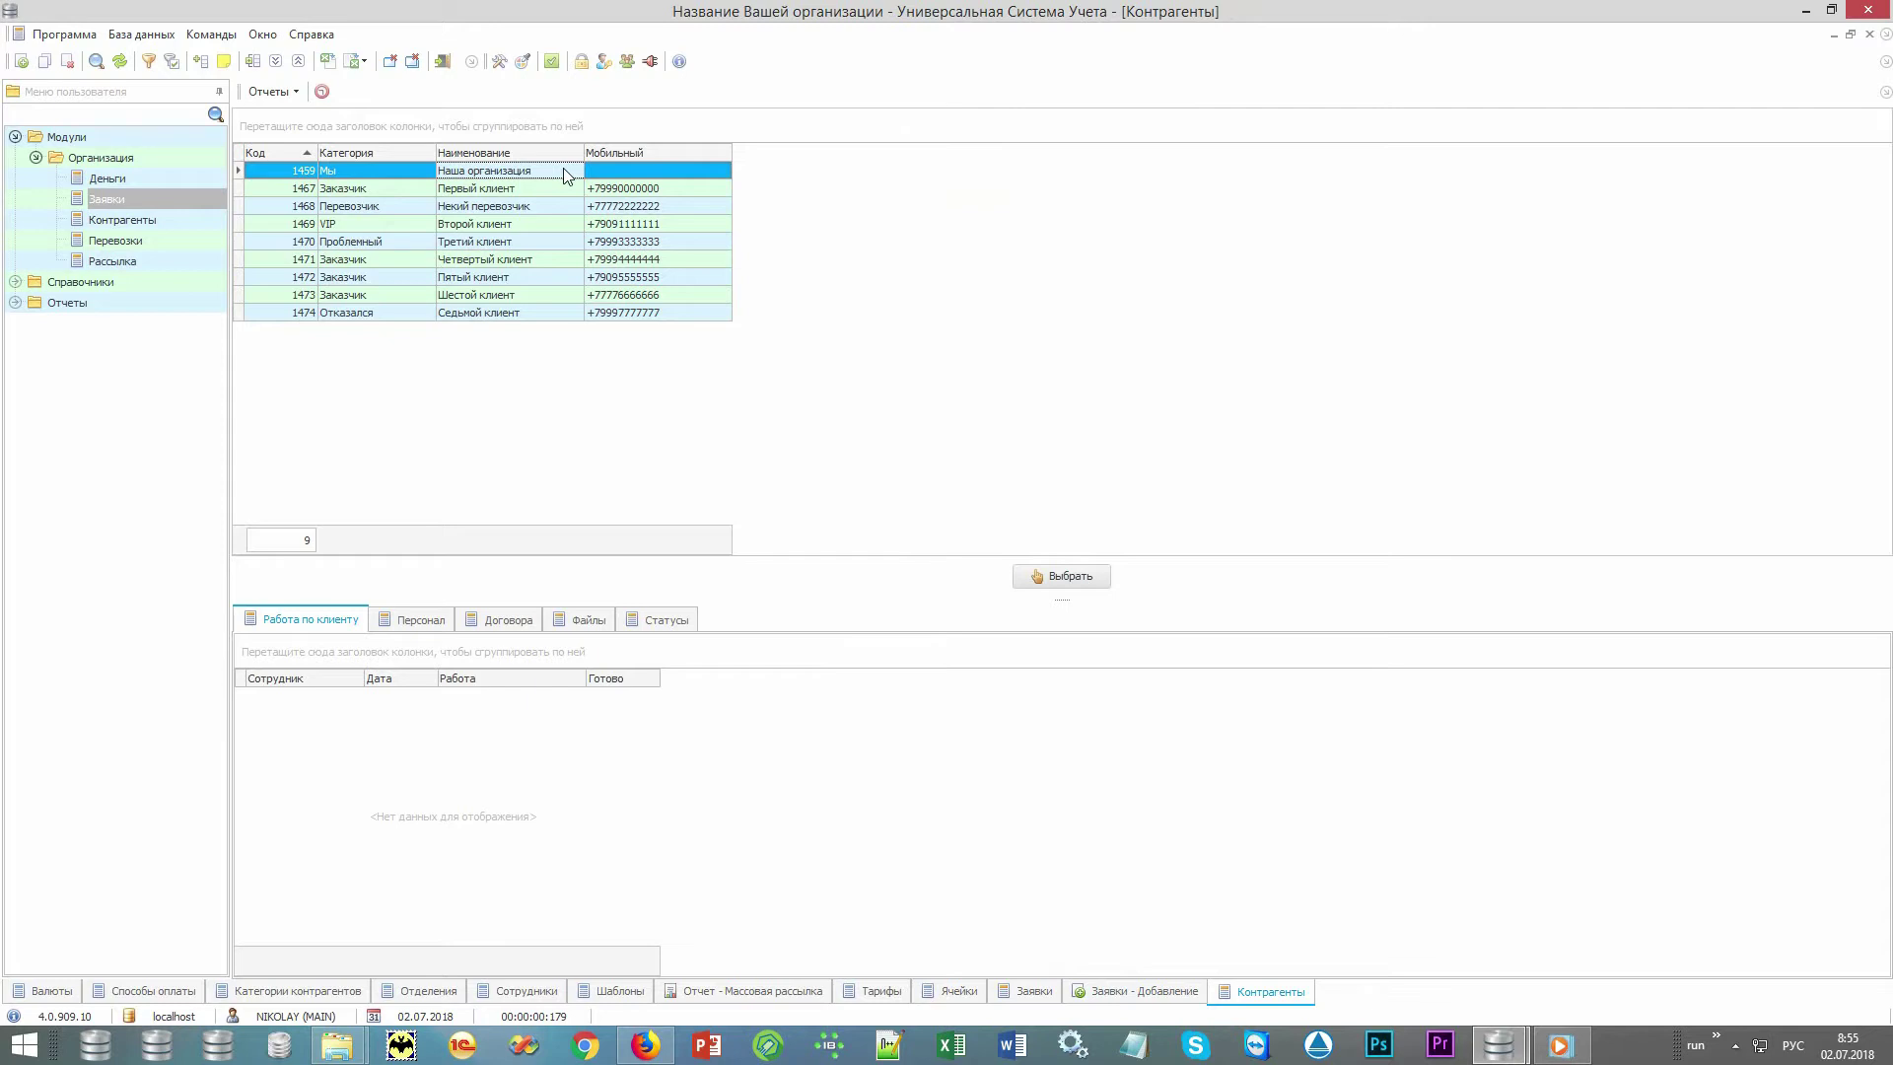
{"action": "type", "text": "Пя"}
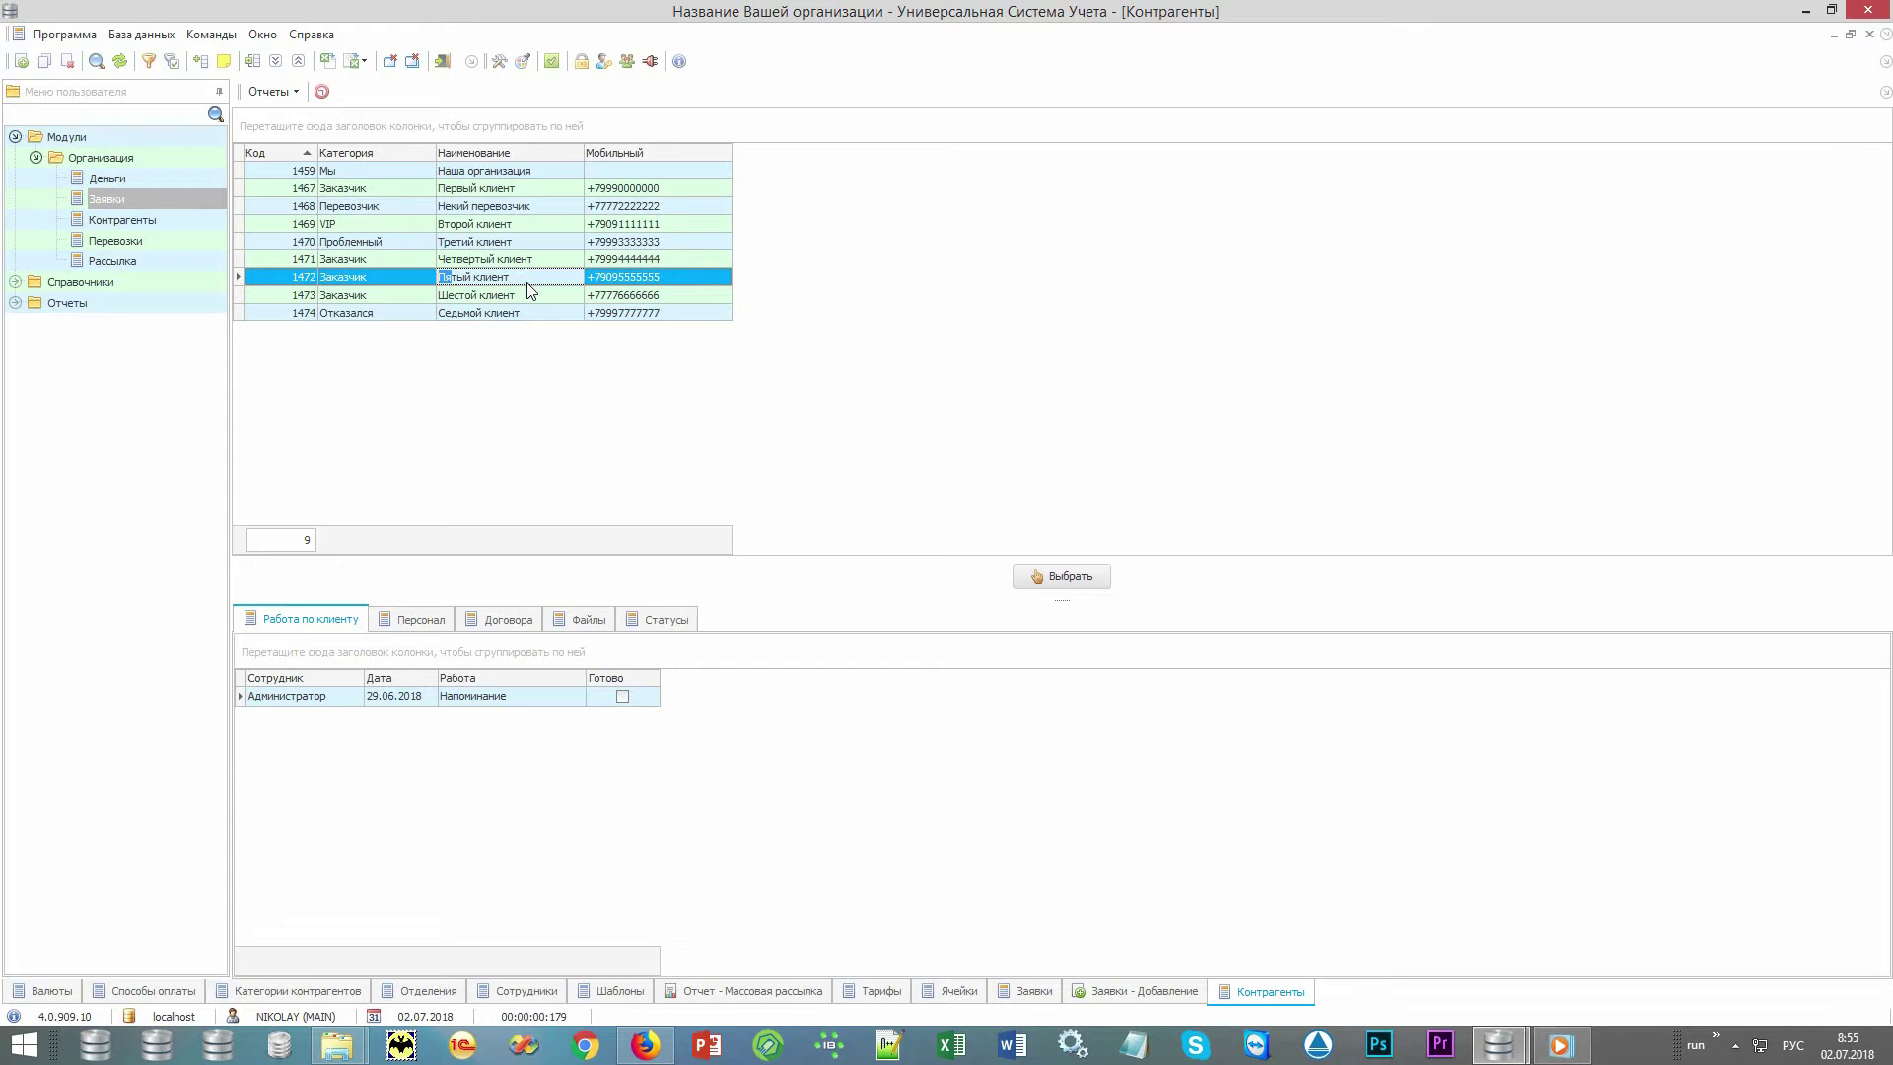
Open the form for adding a new counterparty and cancel it without saving
{"action": "right_click", "coordinate": [799, 283]}
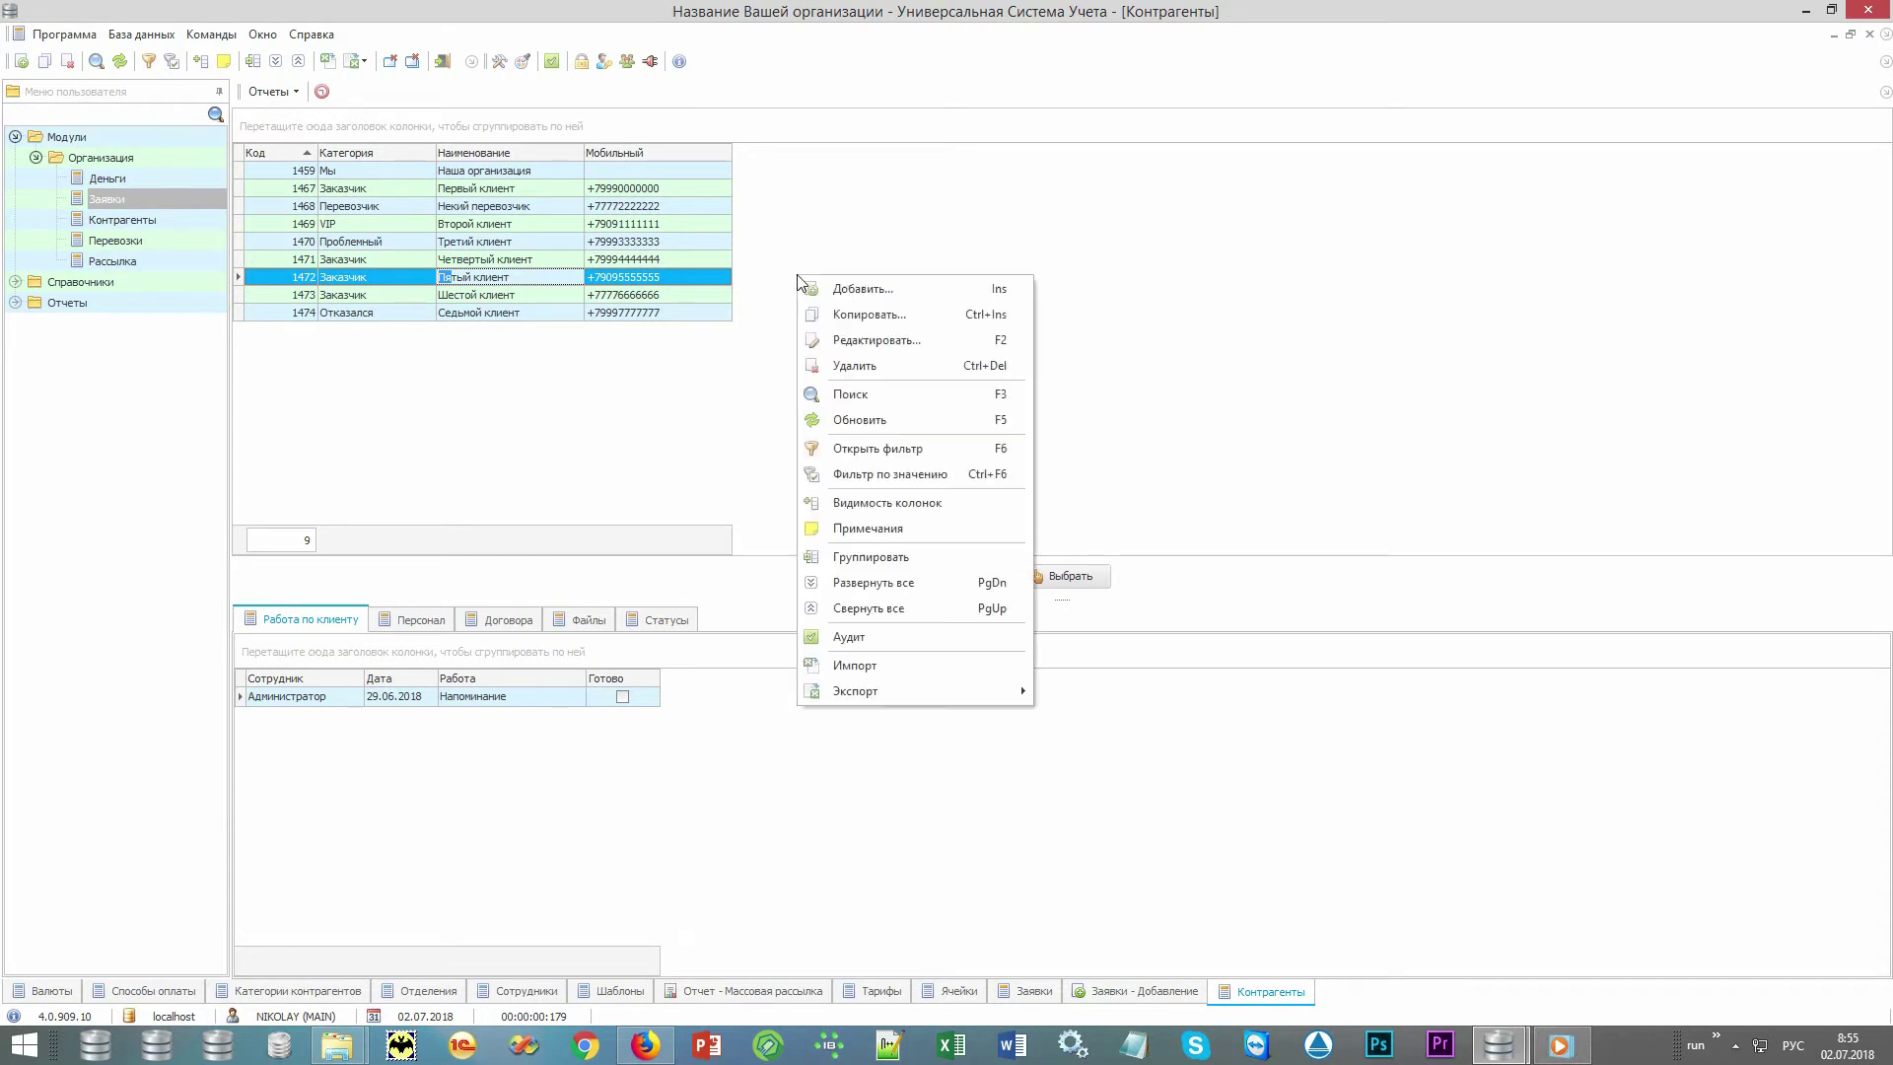
{"action": "left_click", "coordinate": [927, 299]}
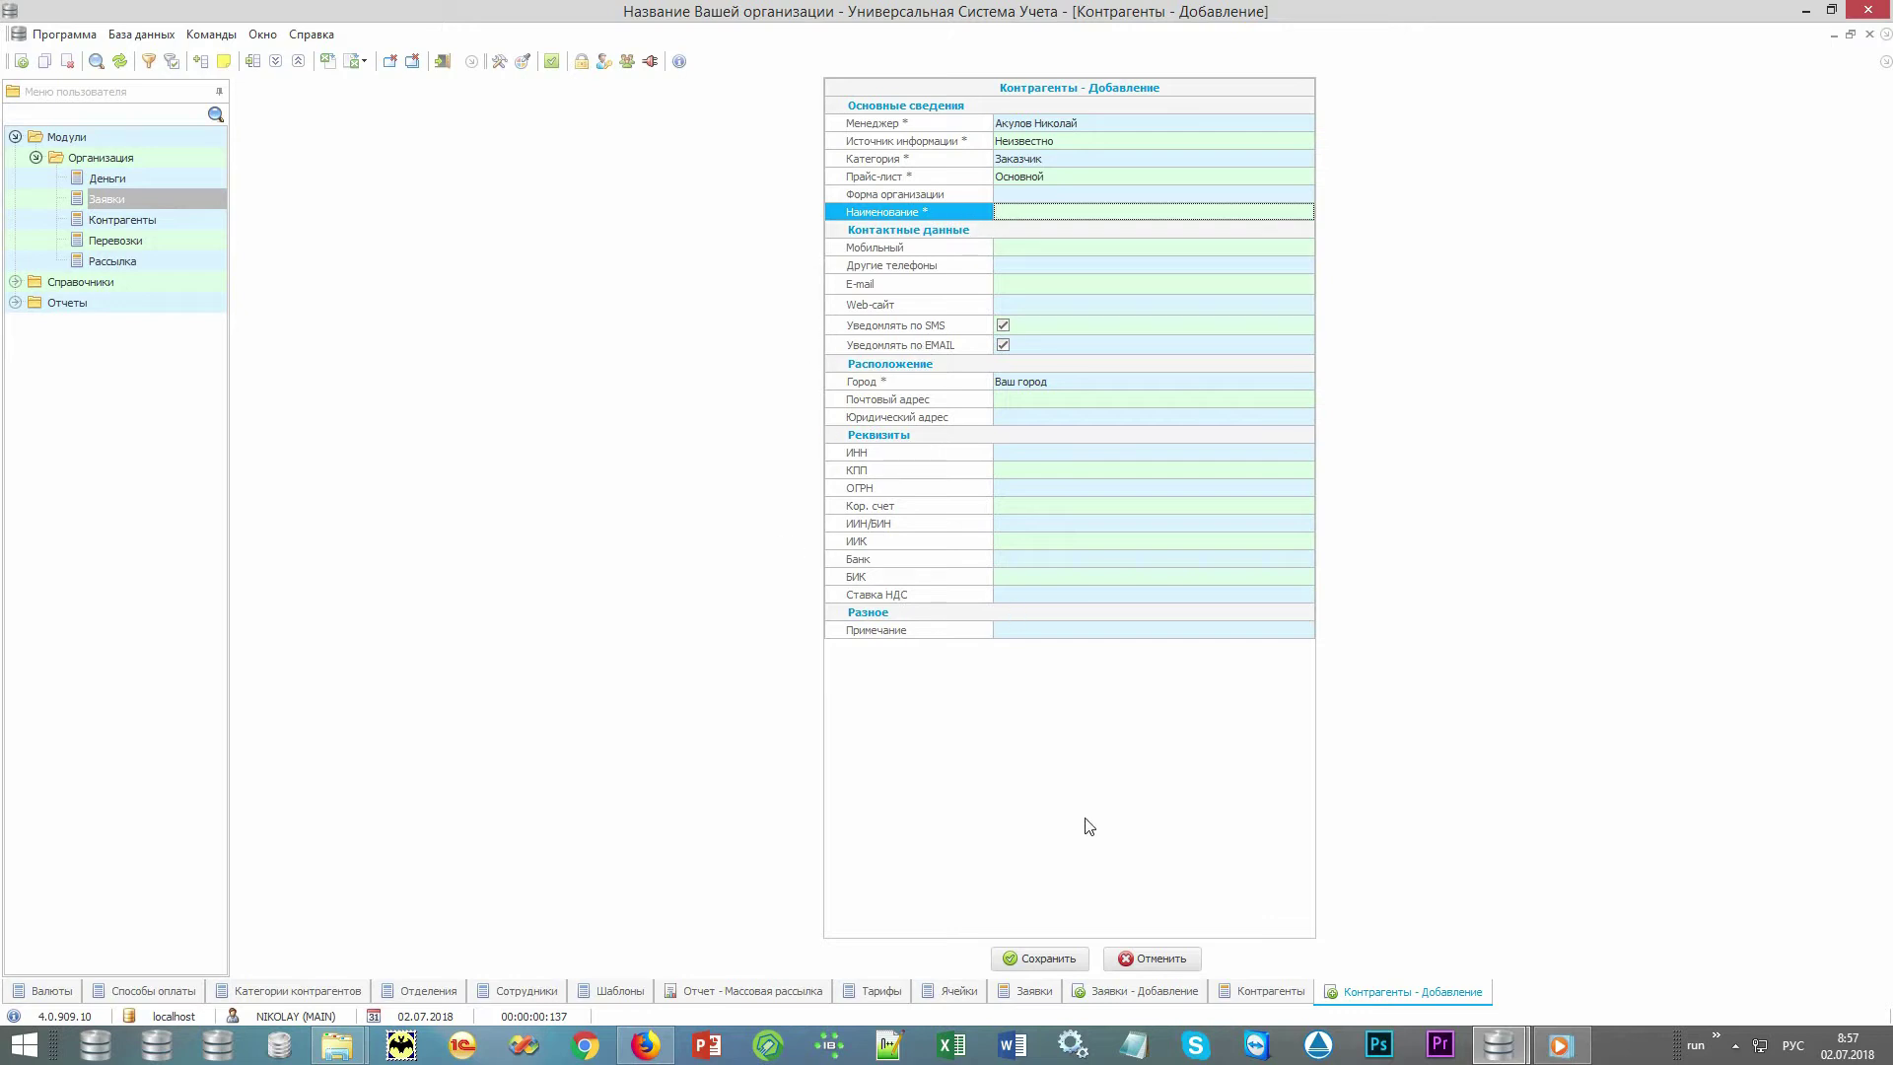
{"action": "left_click", "coordinate": [1146, 958]}
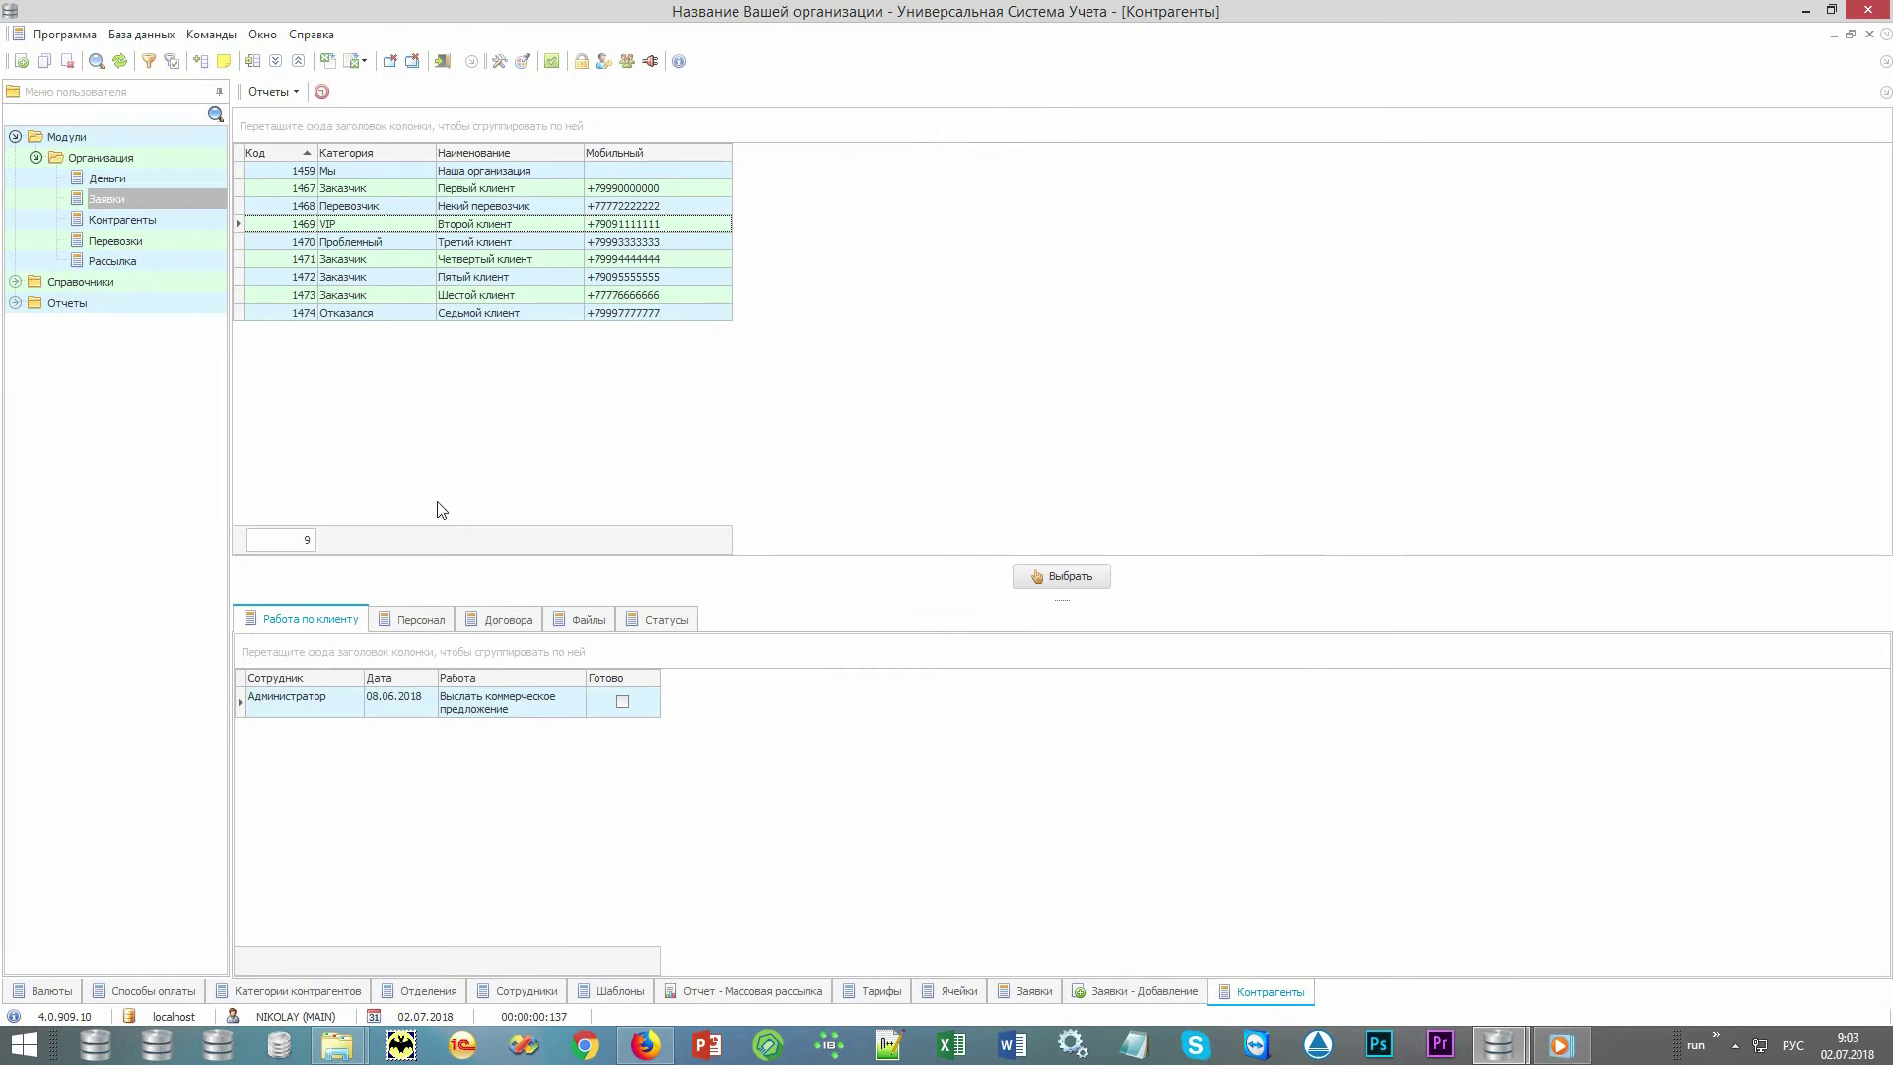
Examine the Персонал, Договора, Файлы and Работа по клиенту details of Второй клиент and the reports available for counterparties
{"action": "left_click", "coordinate": [422, 628]}
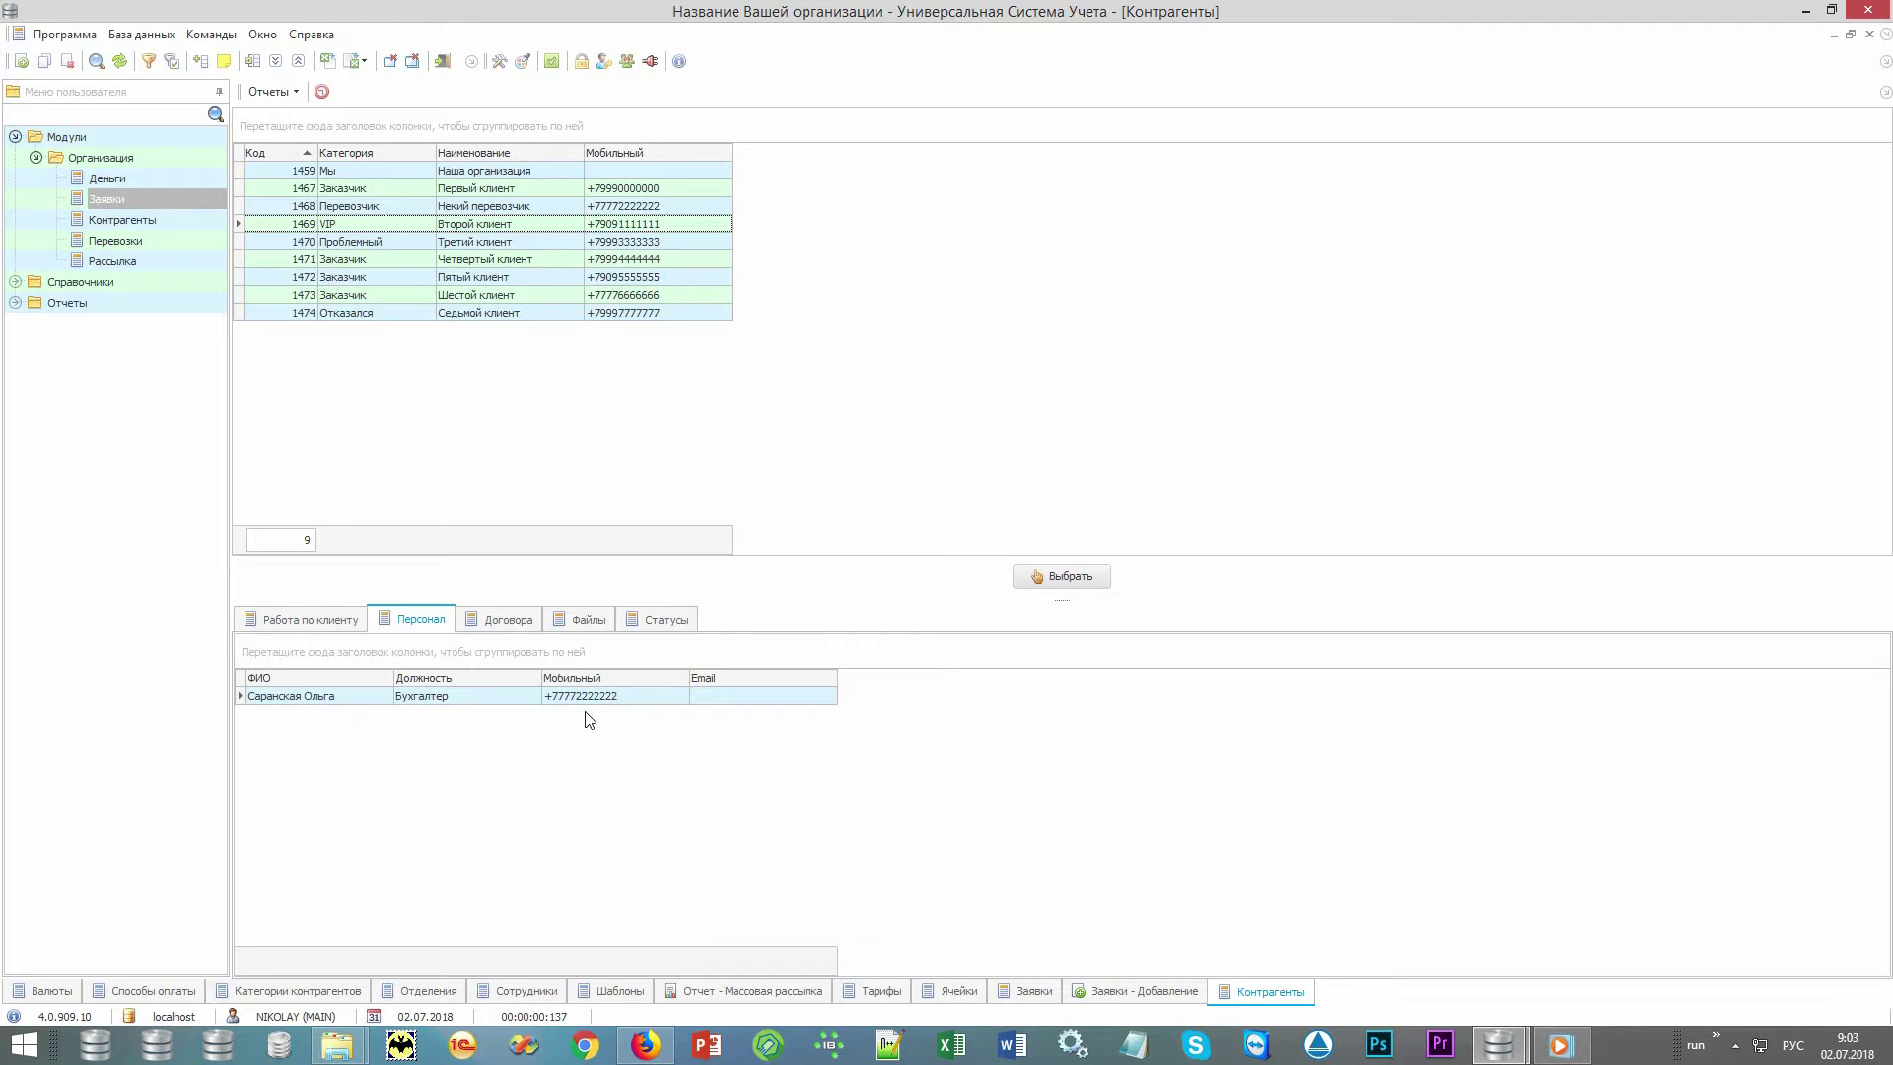
{"action": "left_click", "coordinate": [515, 625]}
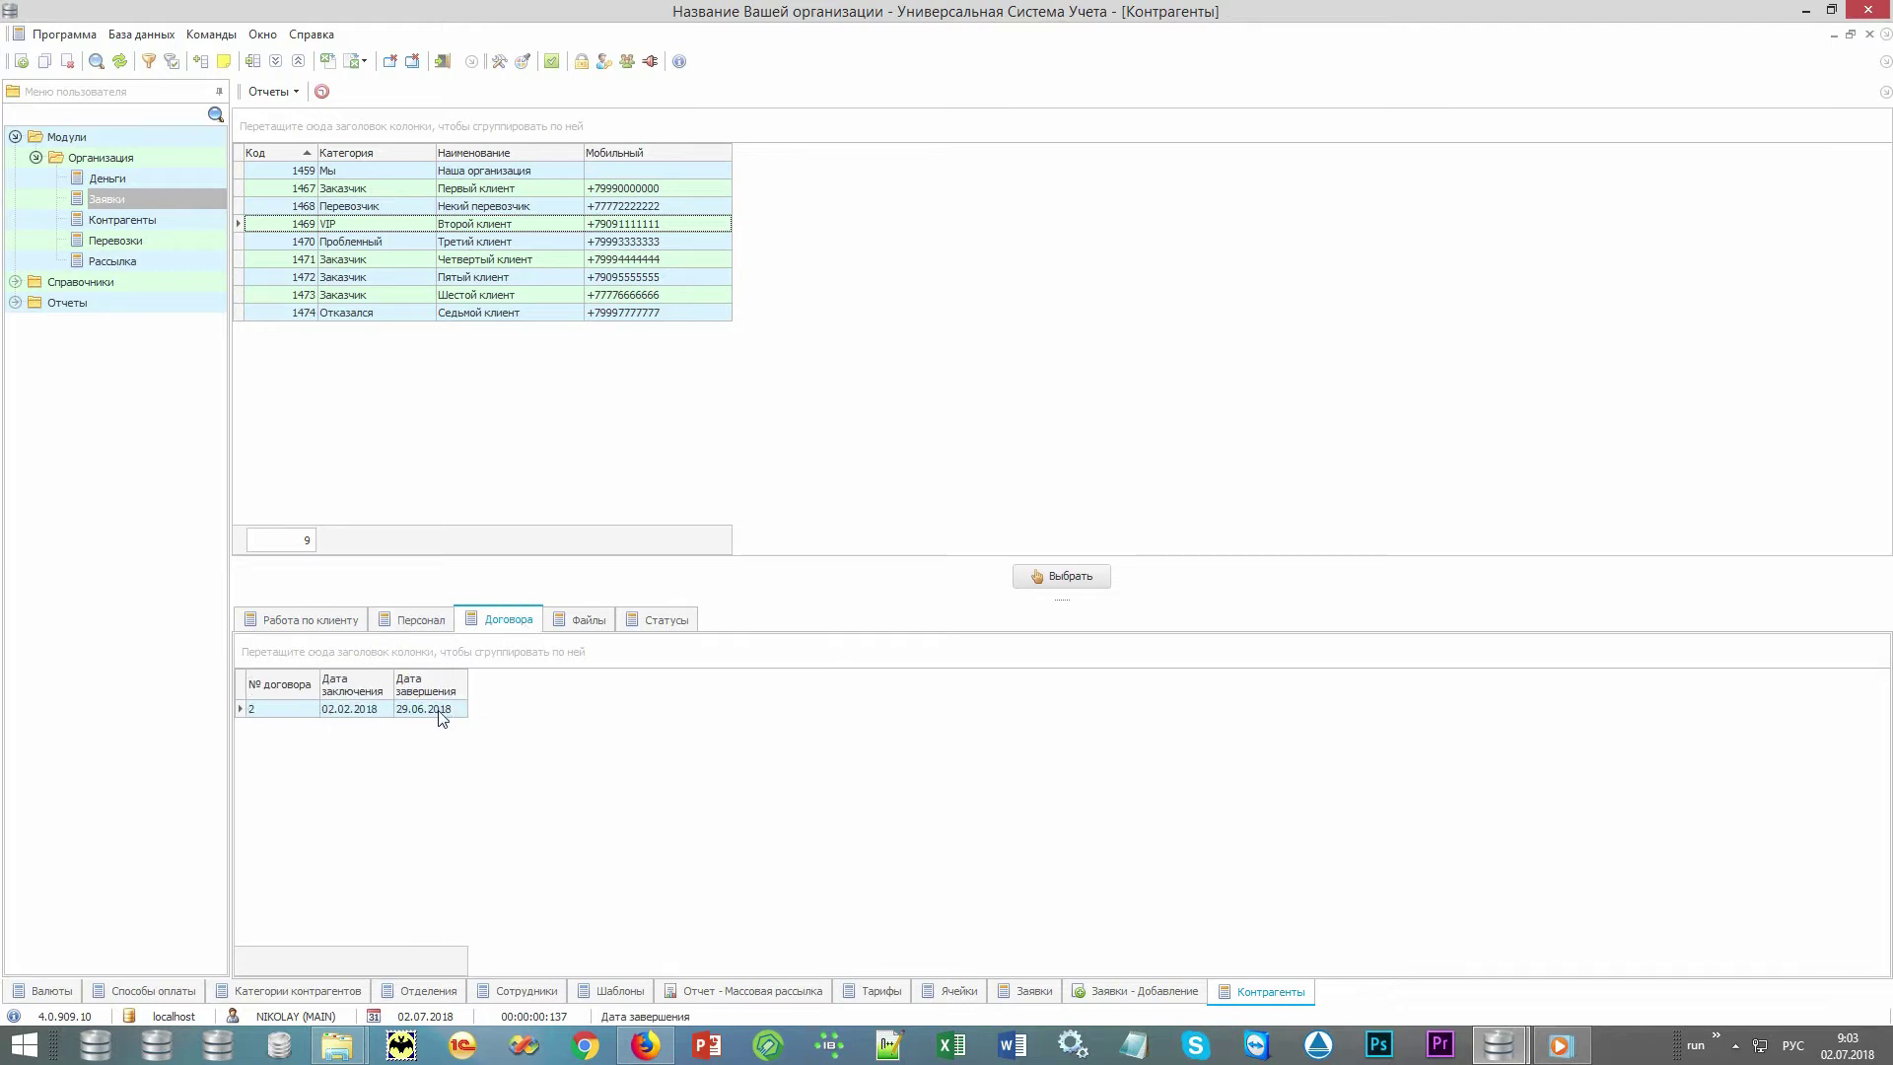
{"action": "left_click", "coordinate": [266, 92]}
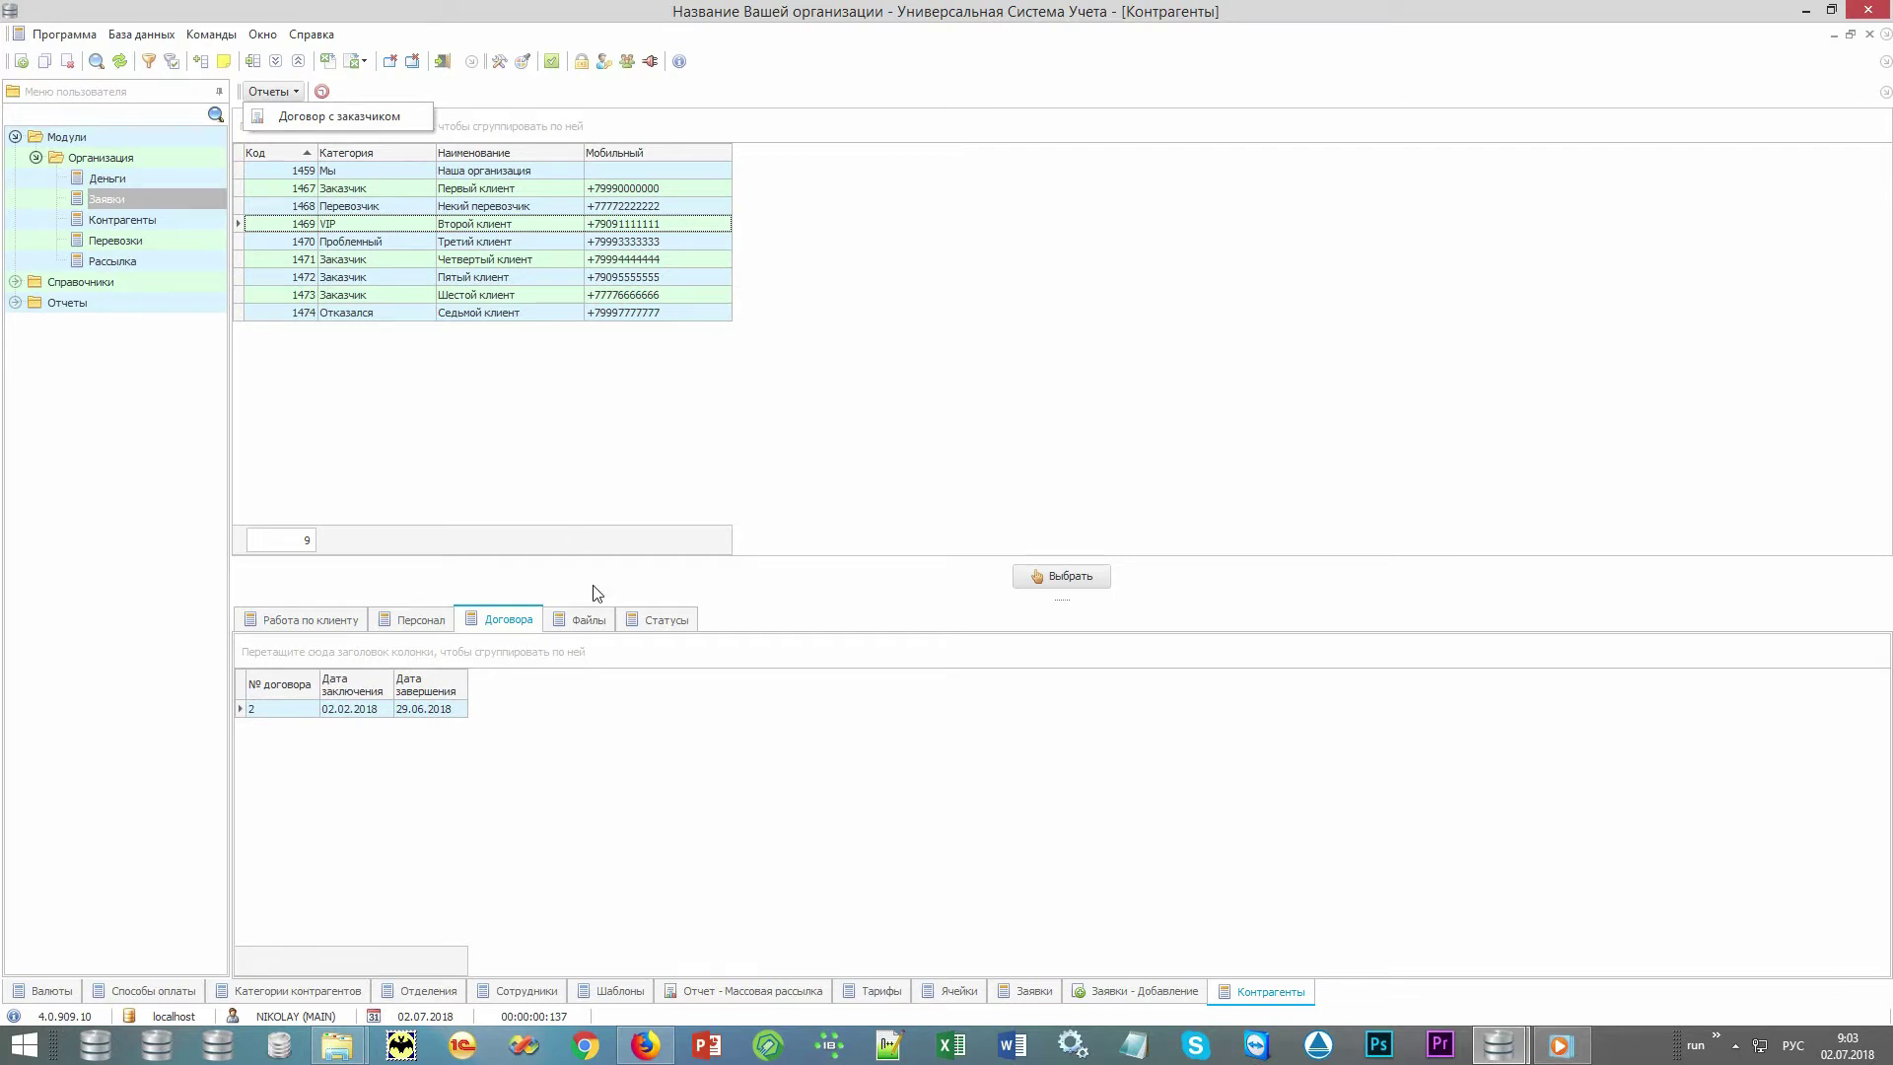
{"action": "left_click", "coordinate": [600, 623]}
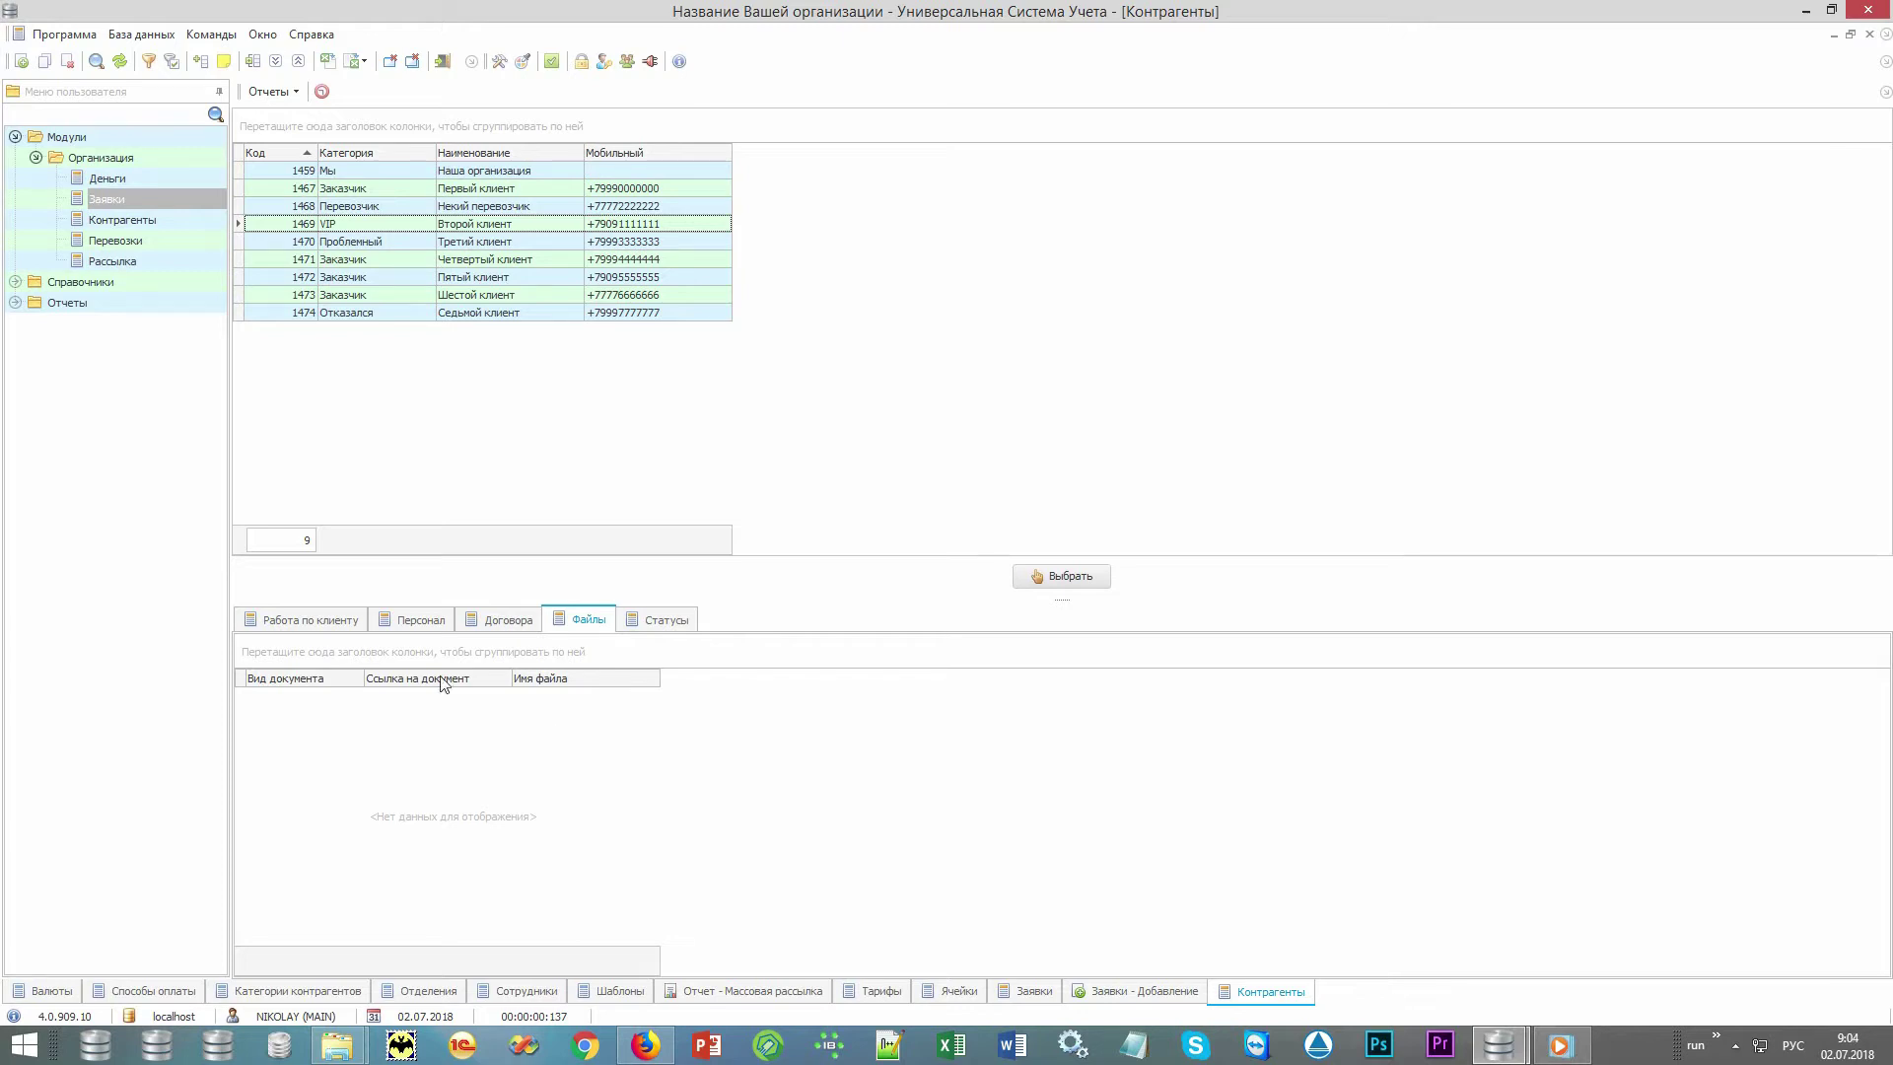
{"action": "left_click", "coordinate": [358, 627]}
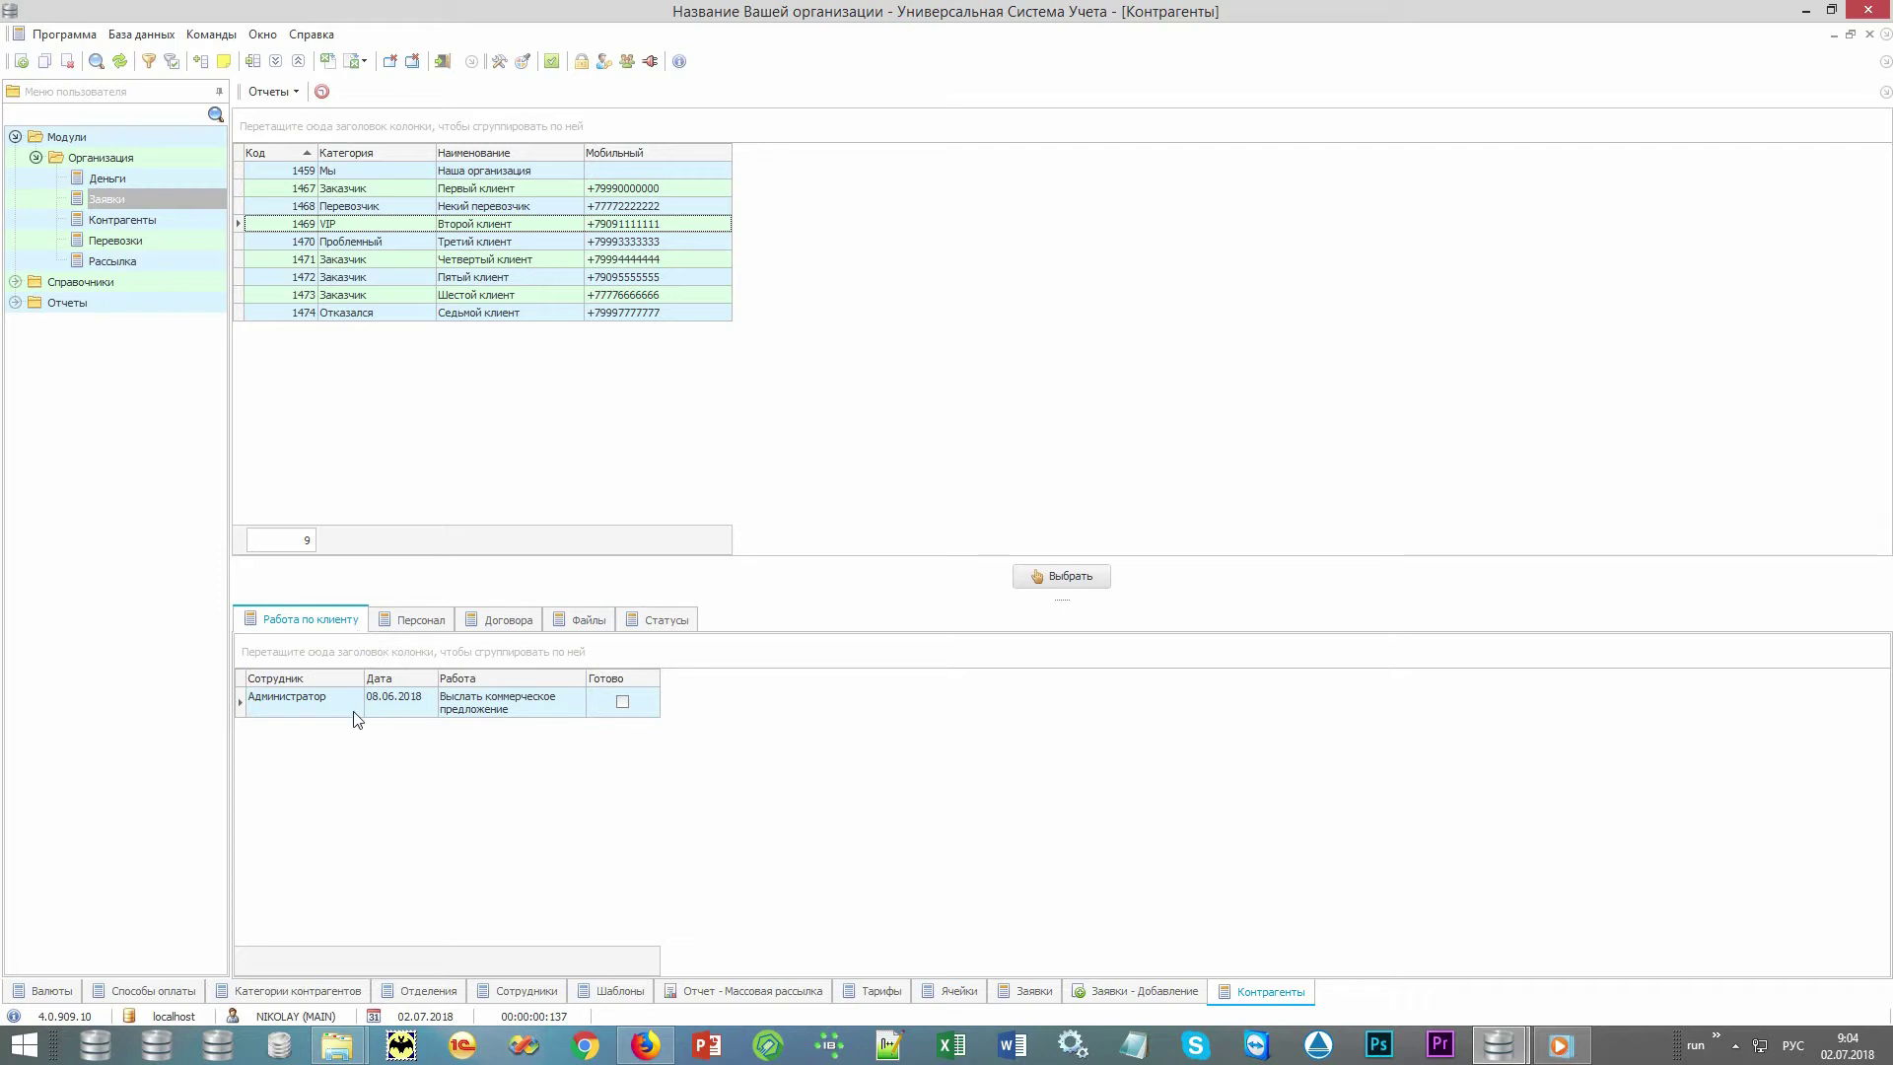
{"action": "left_click", "coordinate": [555, 714]}
{"action": "left_click", "coordinate": [604, 718]}
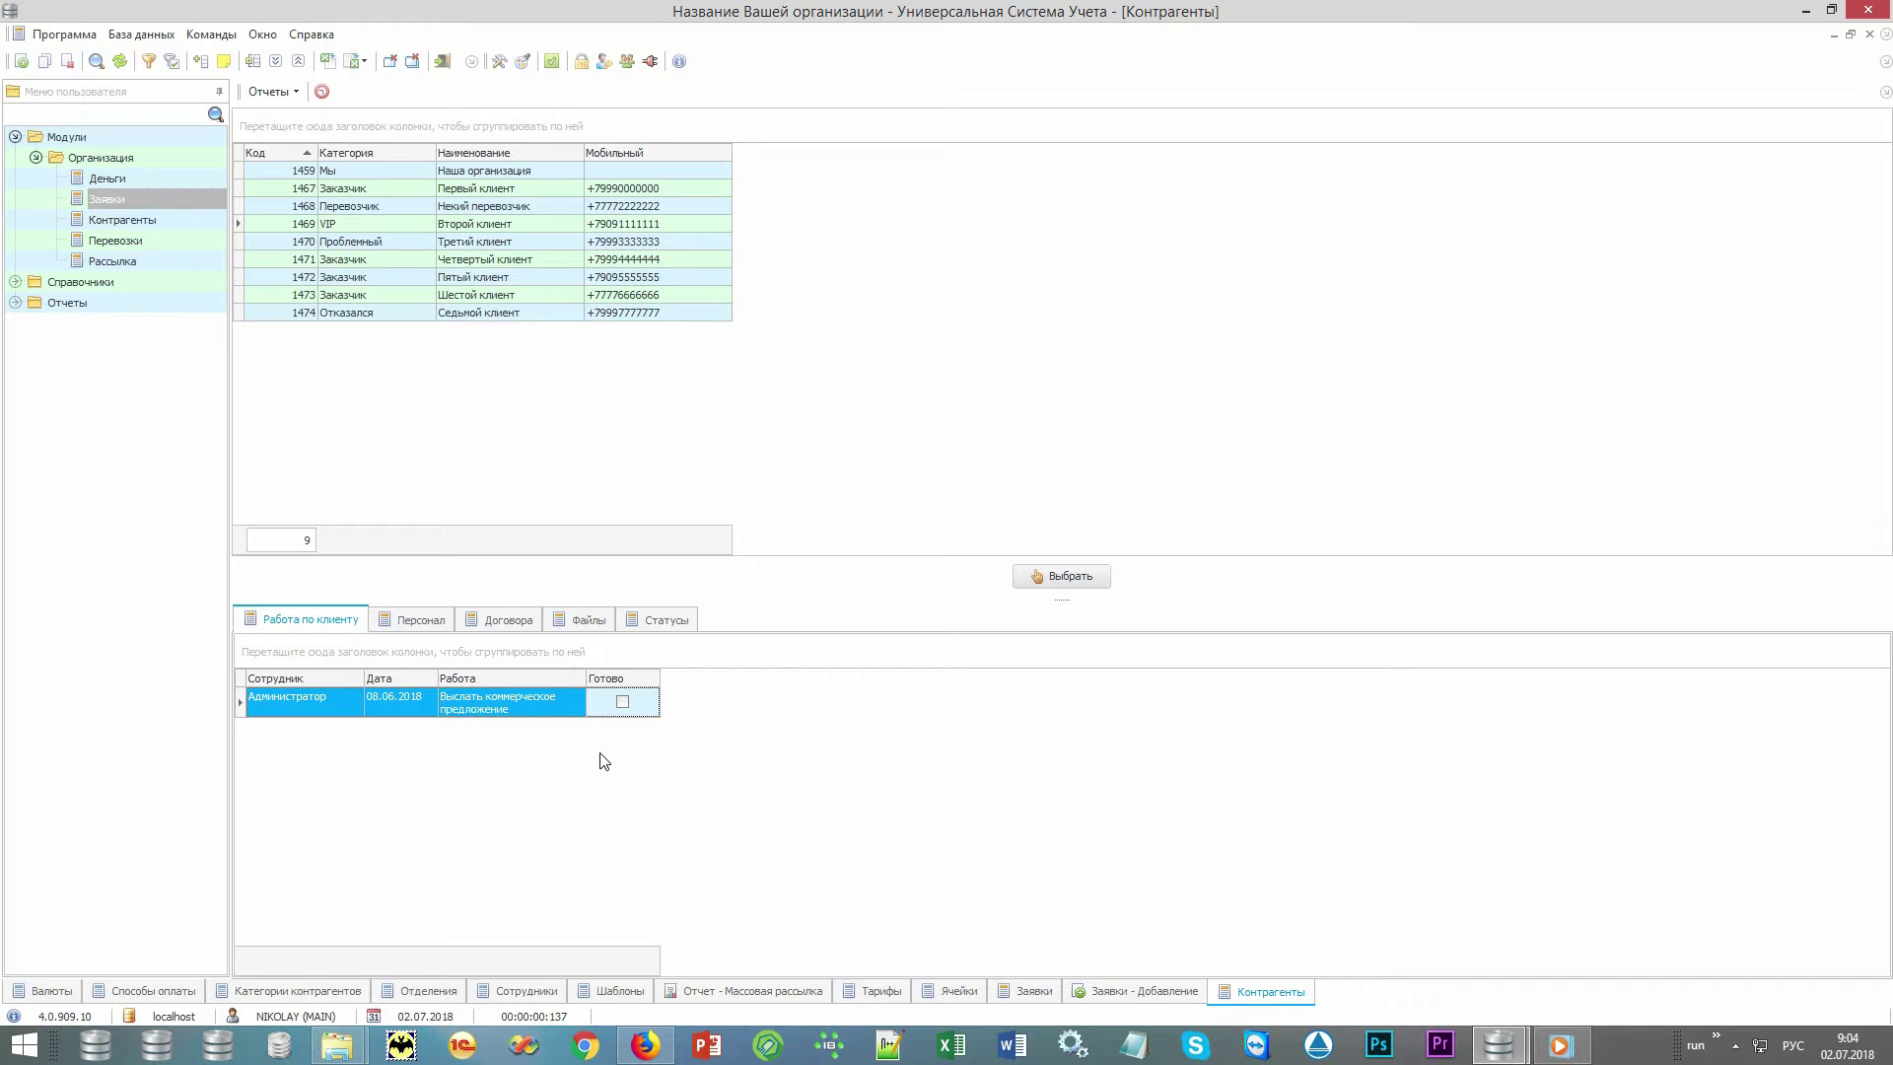
Choose Второй клиент as the request's counterparty, set Оплачивает to Отправитель and Вид оплаты to Нал, and select the Вид ТС
{"action": "left_click", "coordinate": [549, 225]}
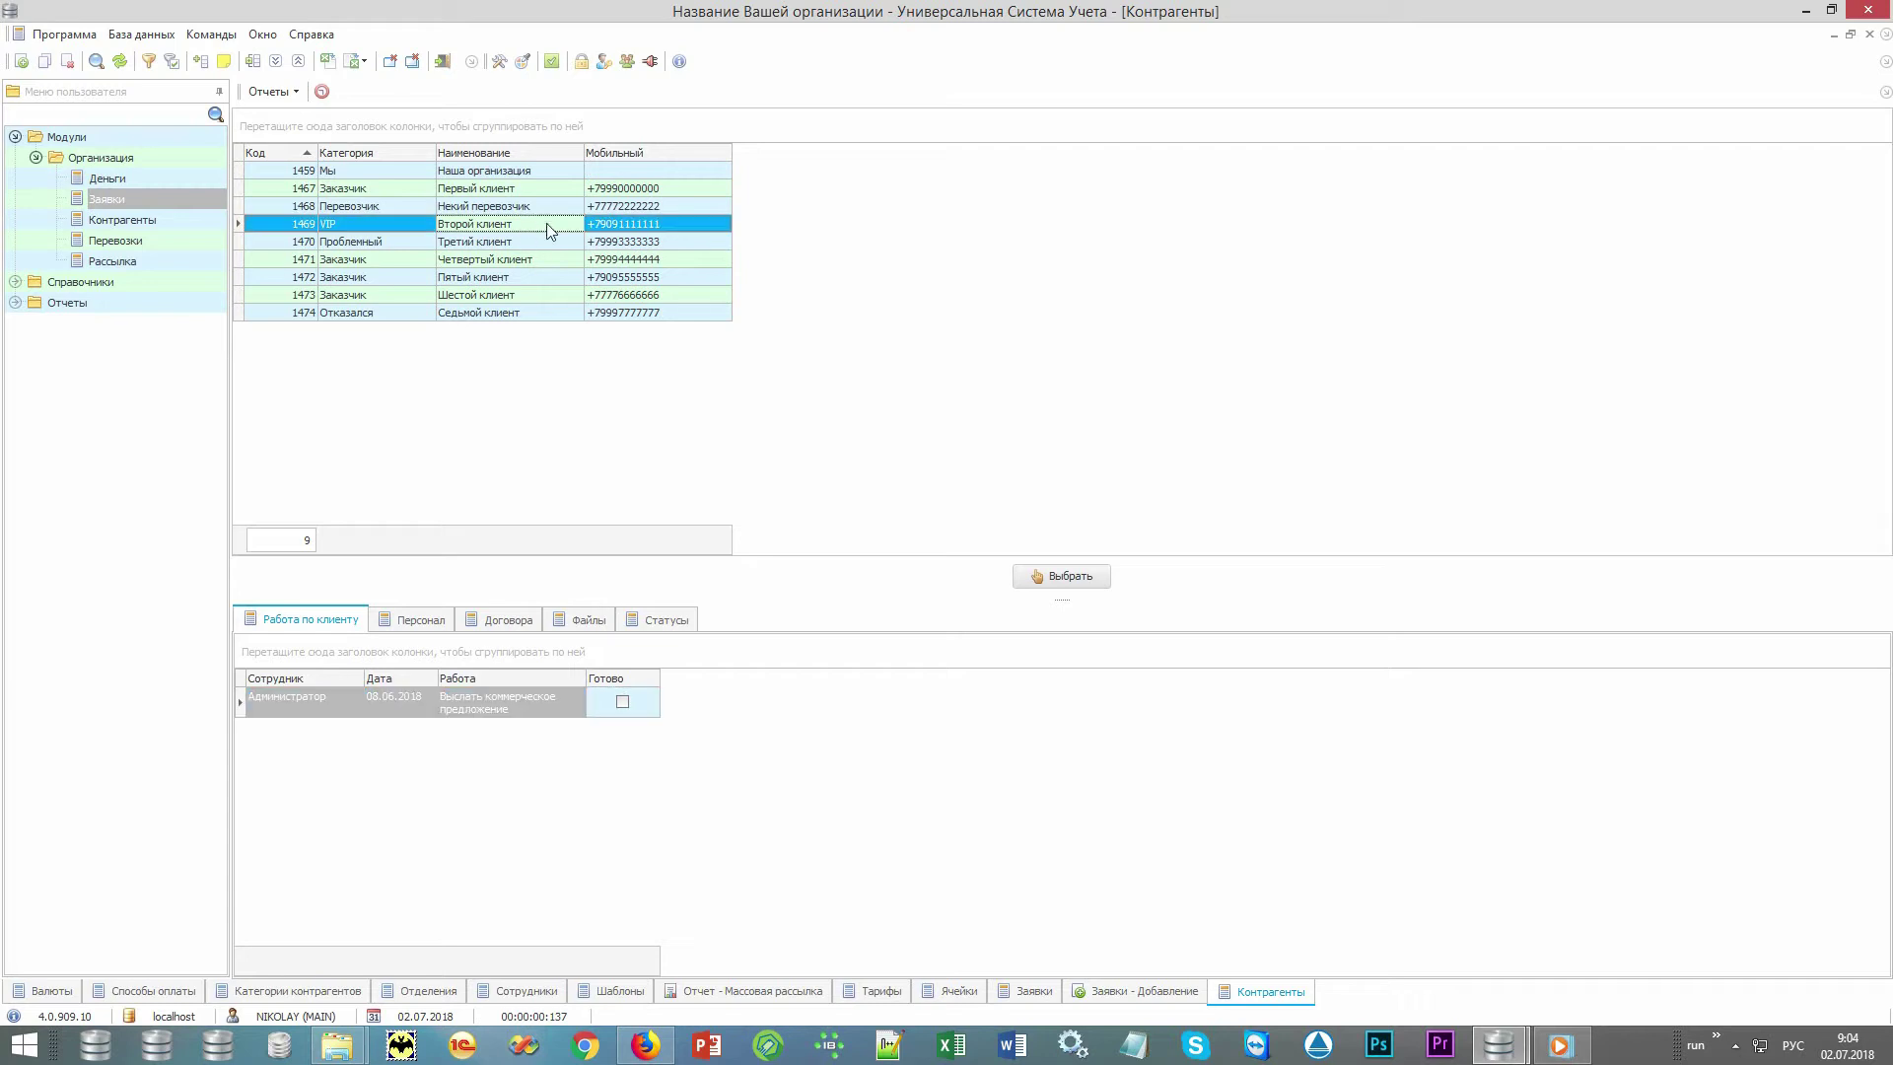
{"action": "left_click", "coordinate": [1101, 577]}
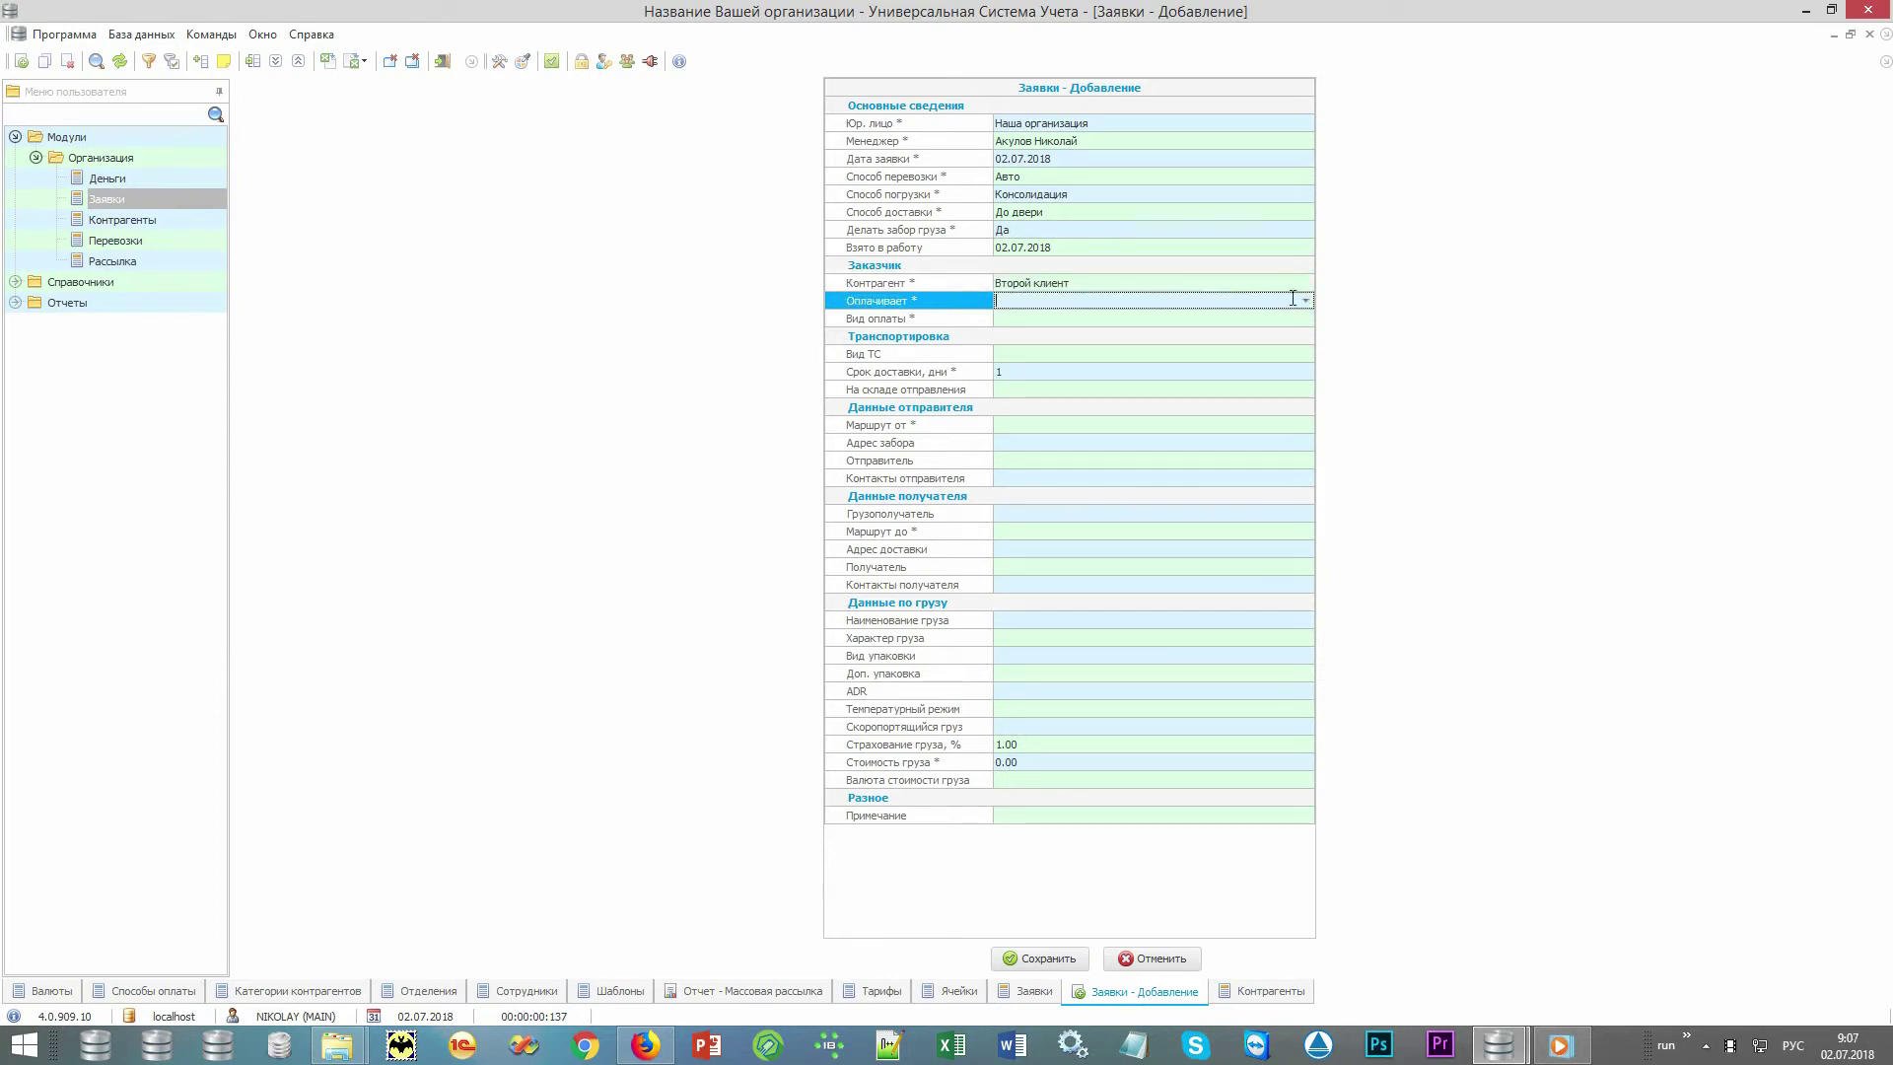
{"action": "left_click", "coordinate": [1298, 300]}
{"action": "left_click", "coordinate": [1293, 312]}
{"action": "left_click", "coordinate": [1298, 318]}
{"action": "left_click", "coordinate": [1290, 329]}
{"action": "left_click", "coordinate": [1300, 353]}
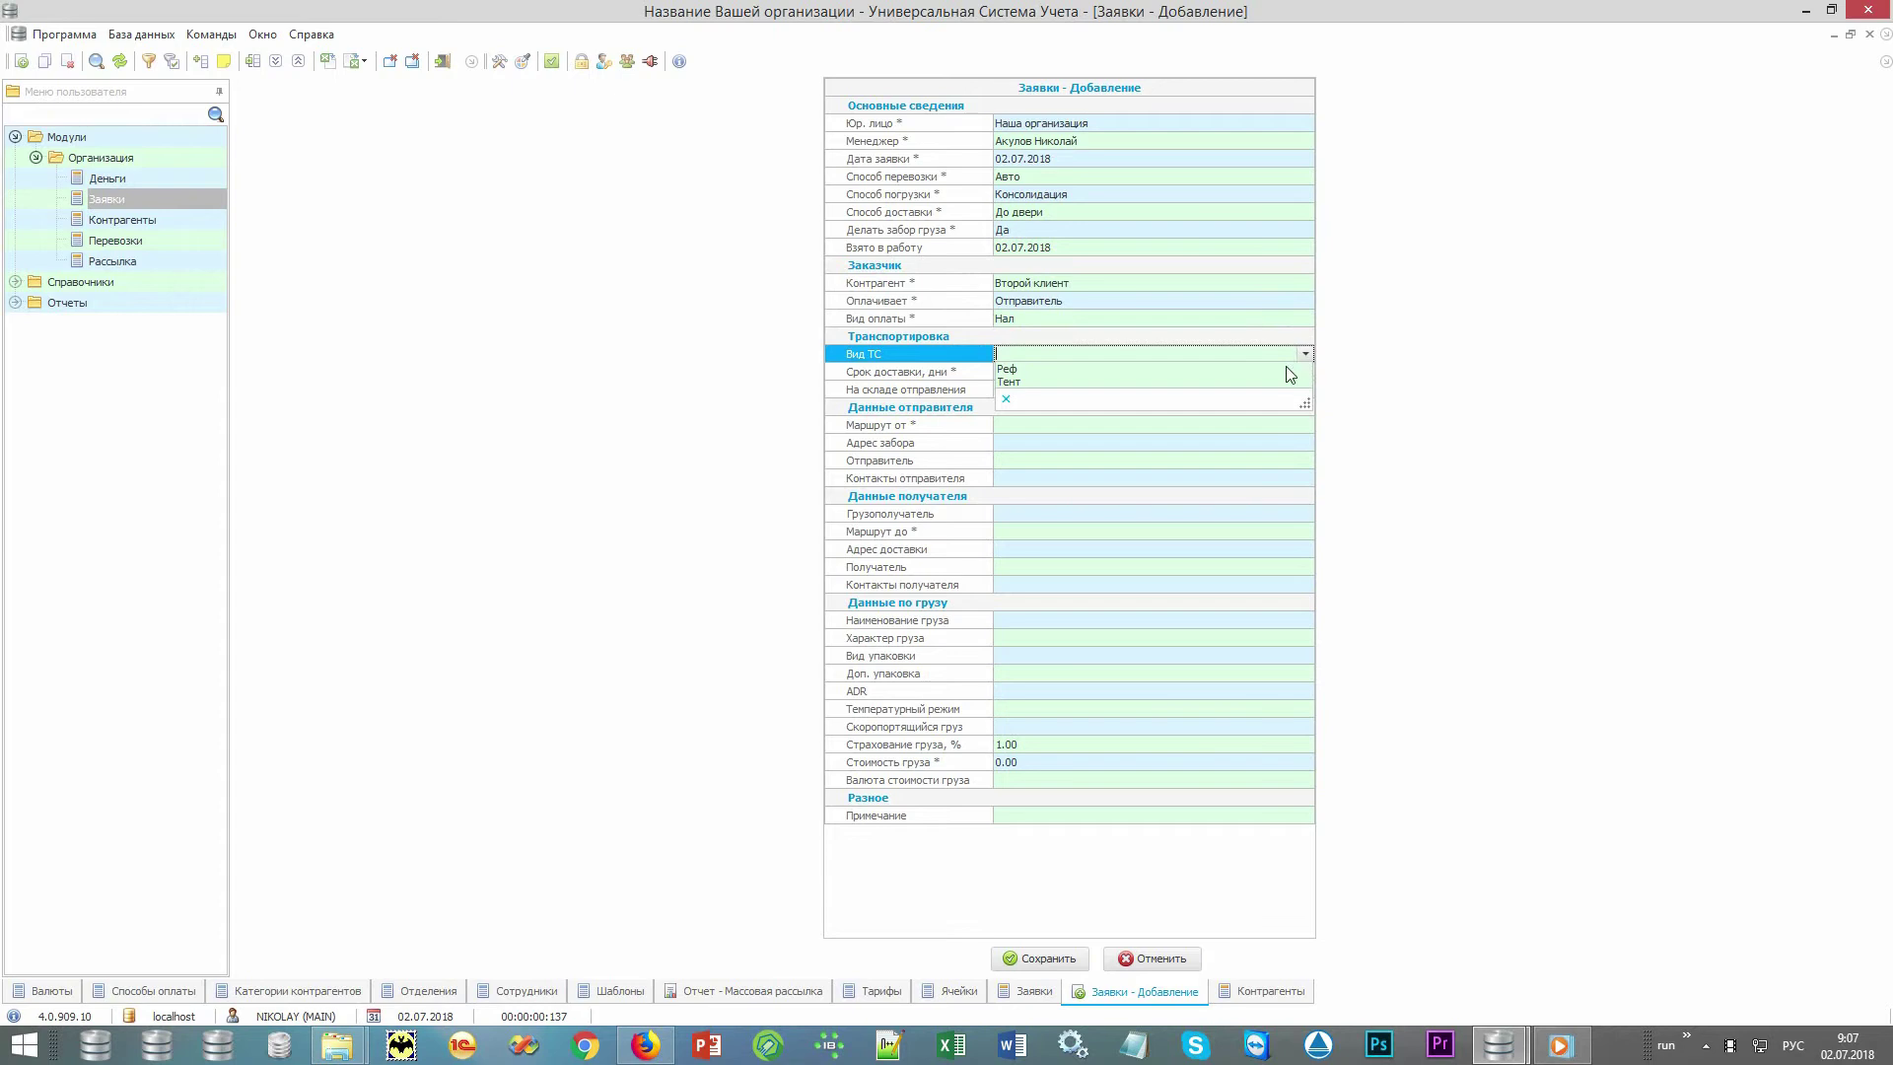
{"action": "left_click", "coordinate": [1278, 377]}
Set the request's Маршрут от to Москва from the city directory
{"action": "left_click", "coordinate": [1290, 424]}
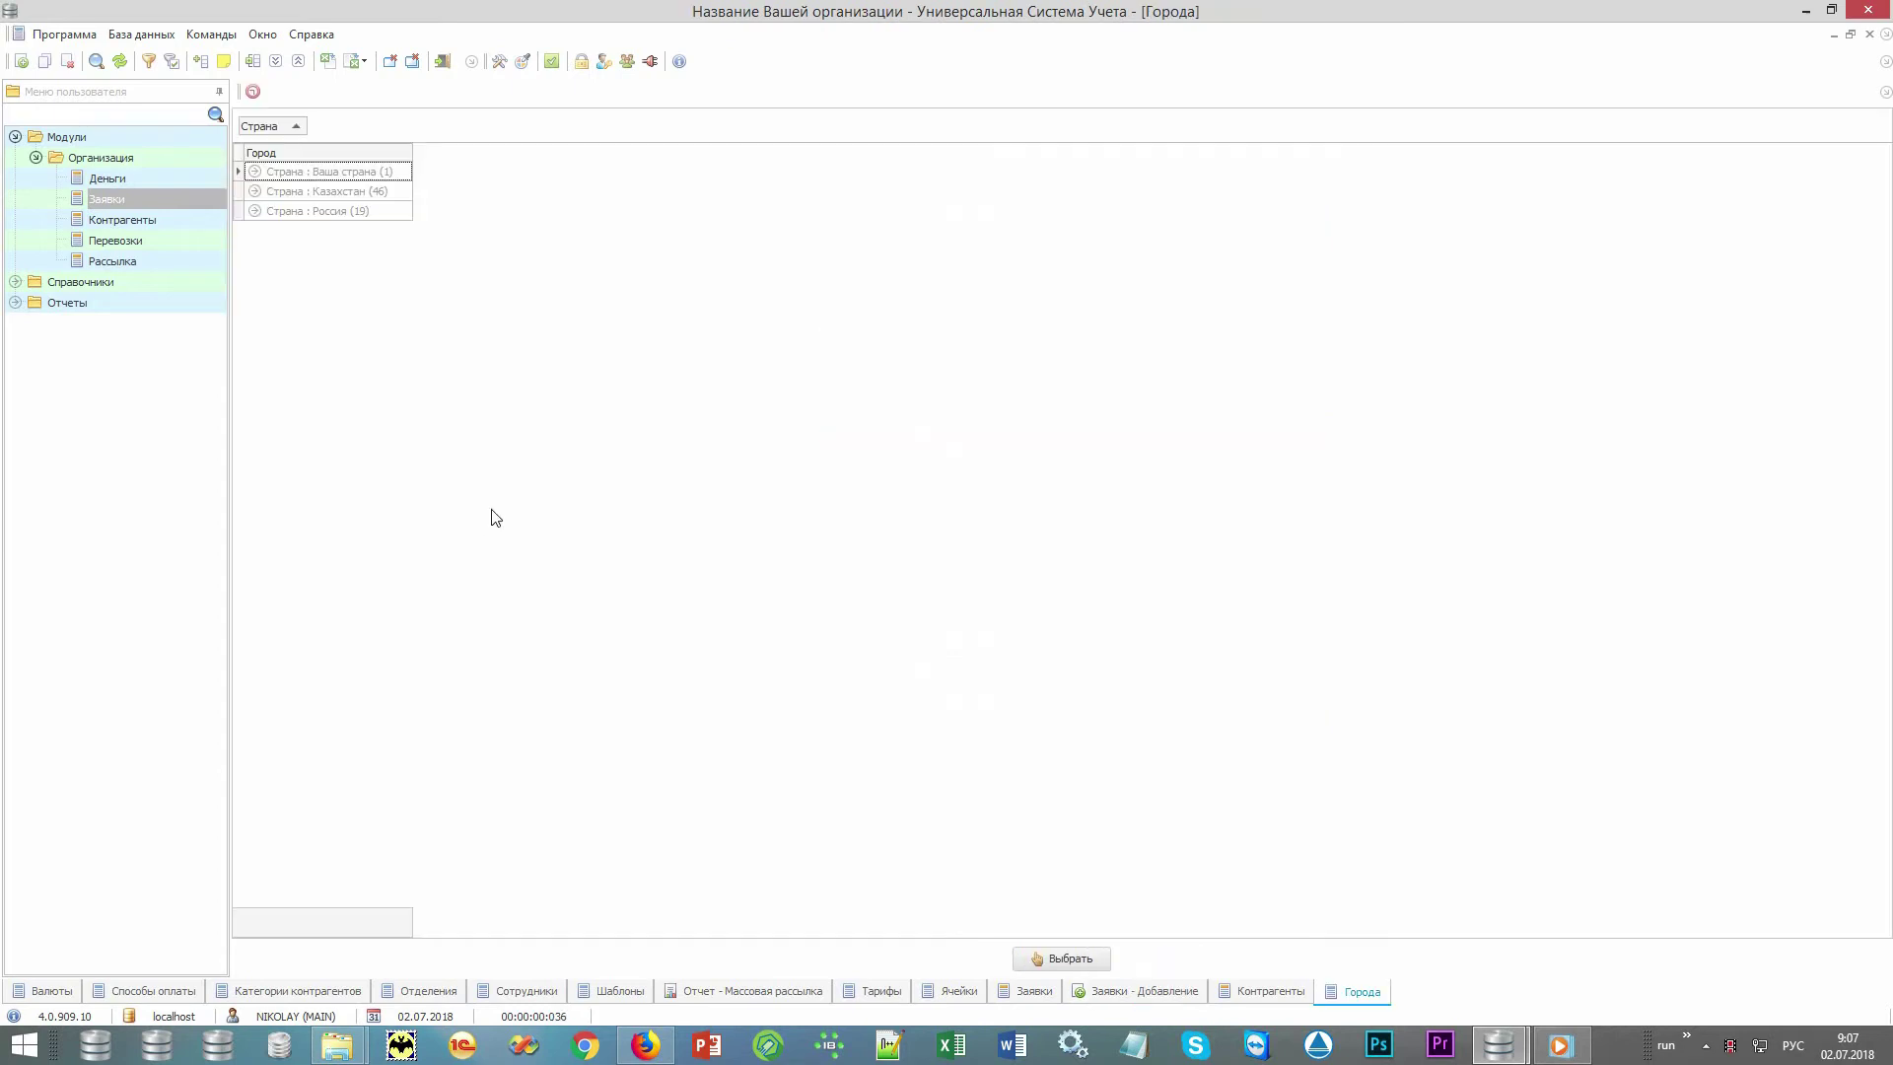
{"action": "left_click", "coordinate": [342, 498]}
{"action": "type", "text": "мо"}
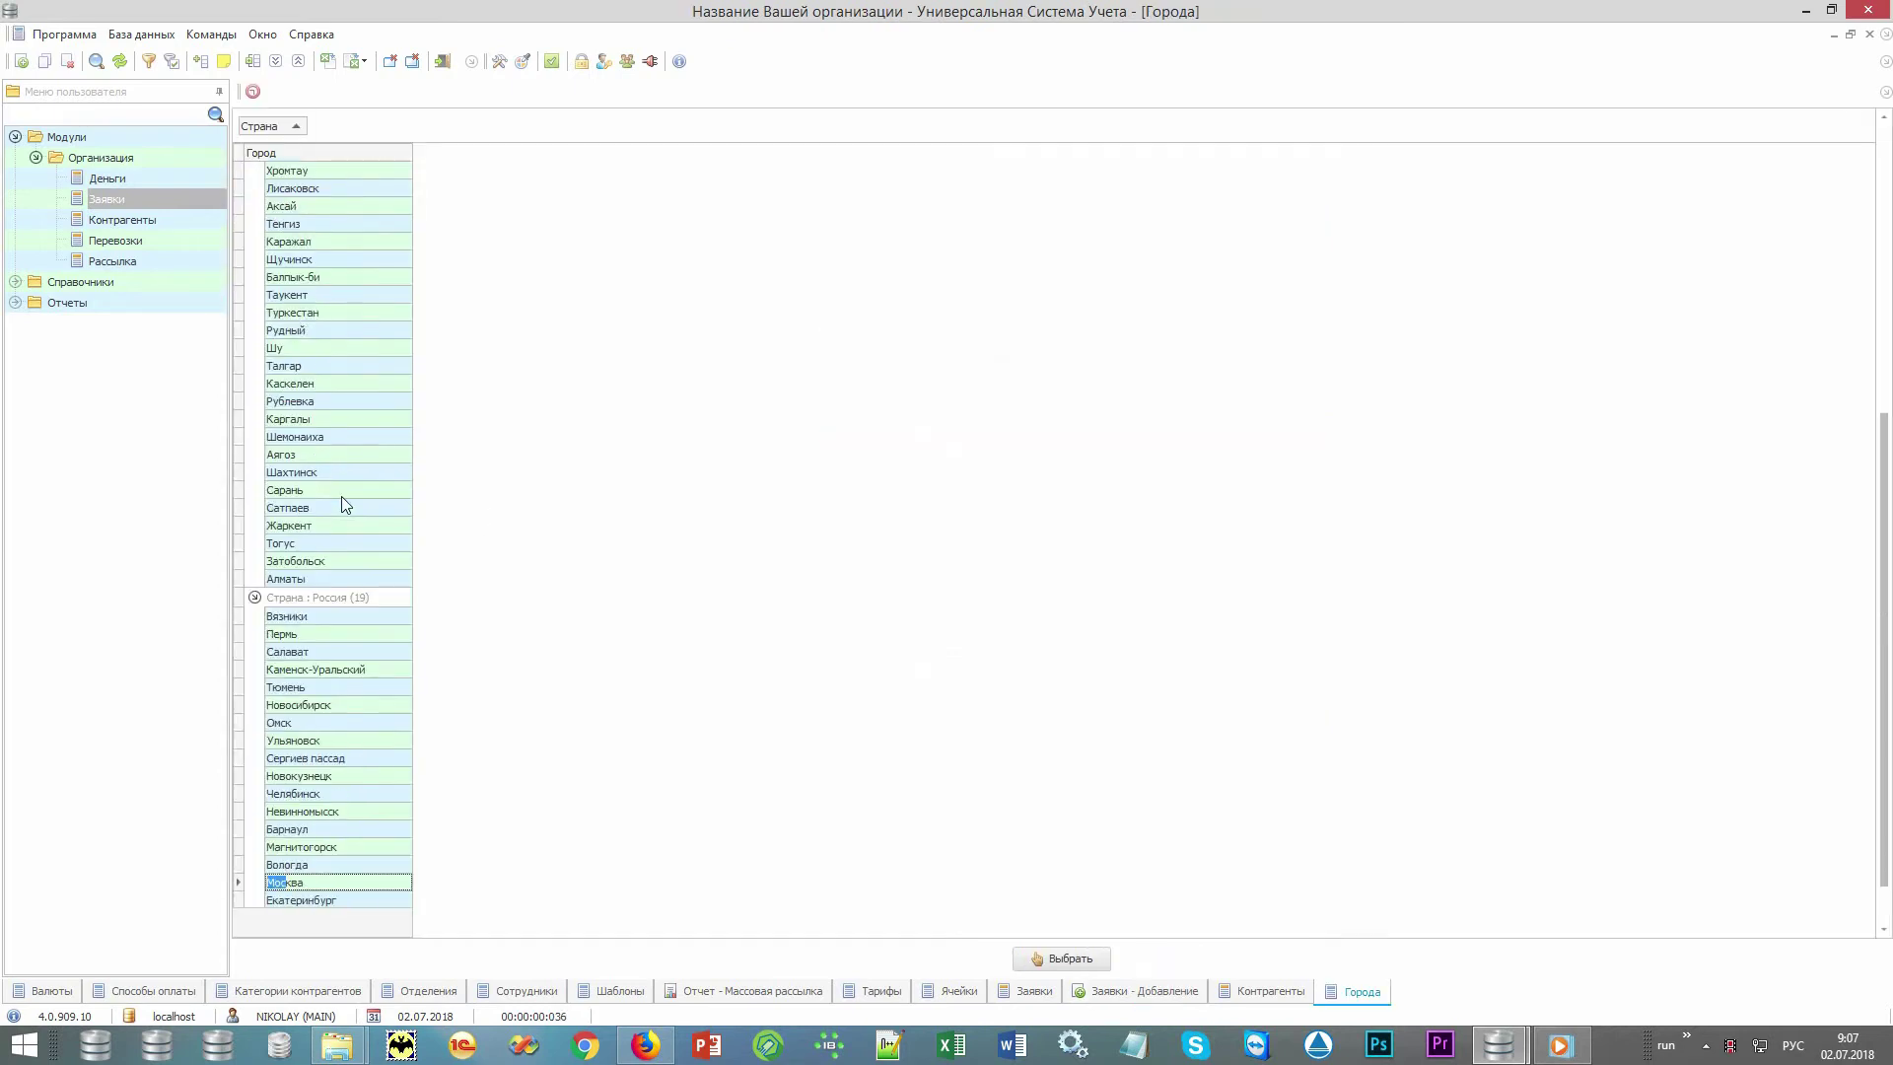
{"action": "key", "text": "Return"}
{"action": "key", "text": "Return"}
{"action": "key", "text": "Return"}
{"action": "key", "text": "Return"}
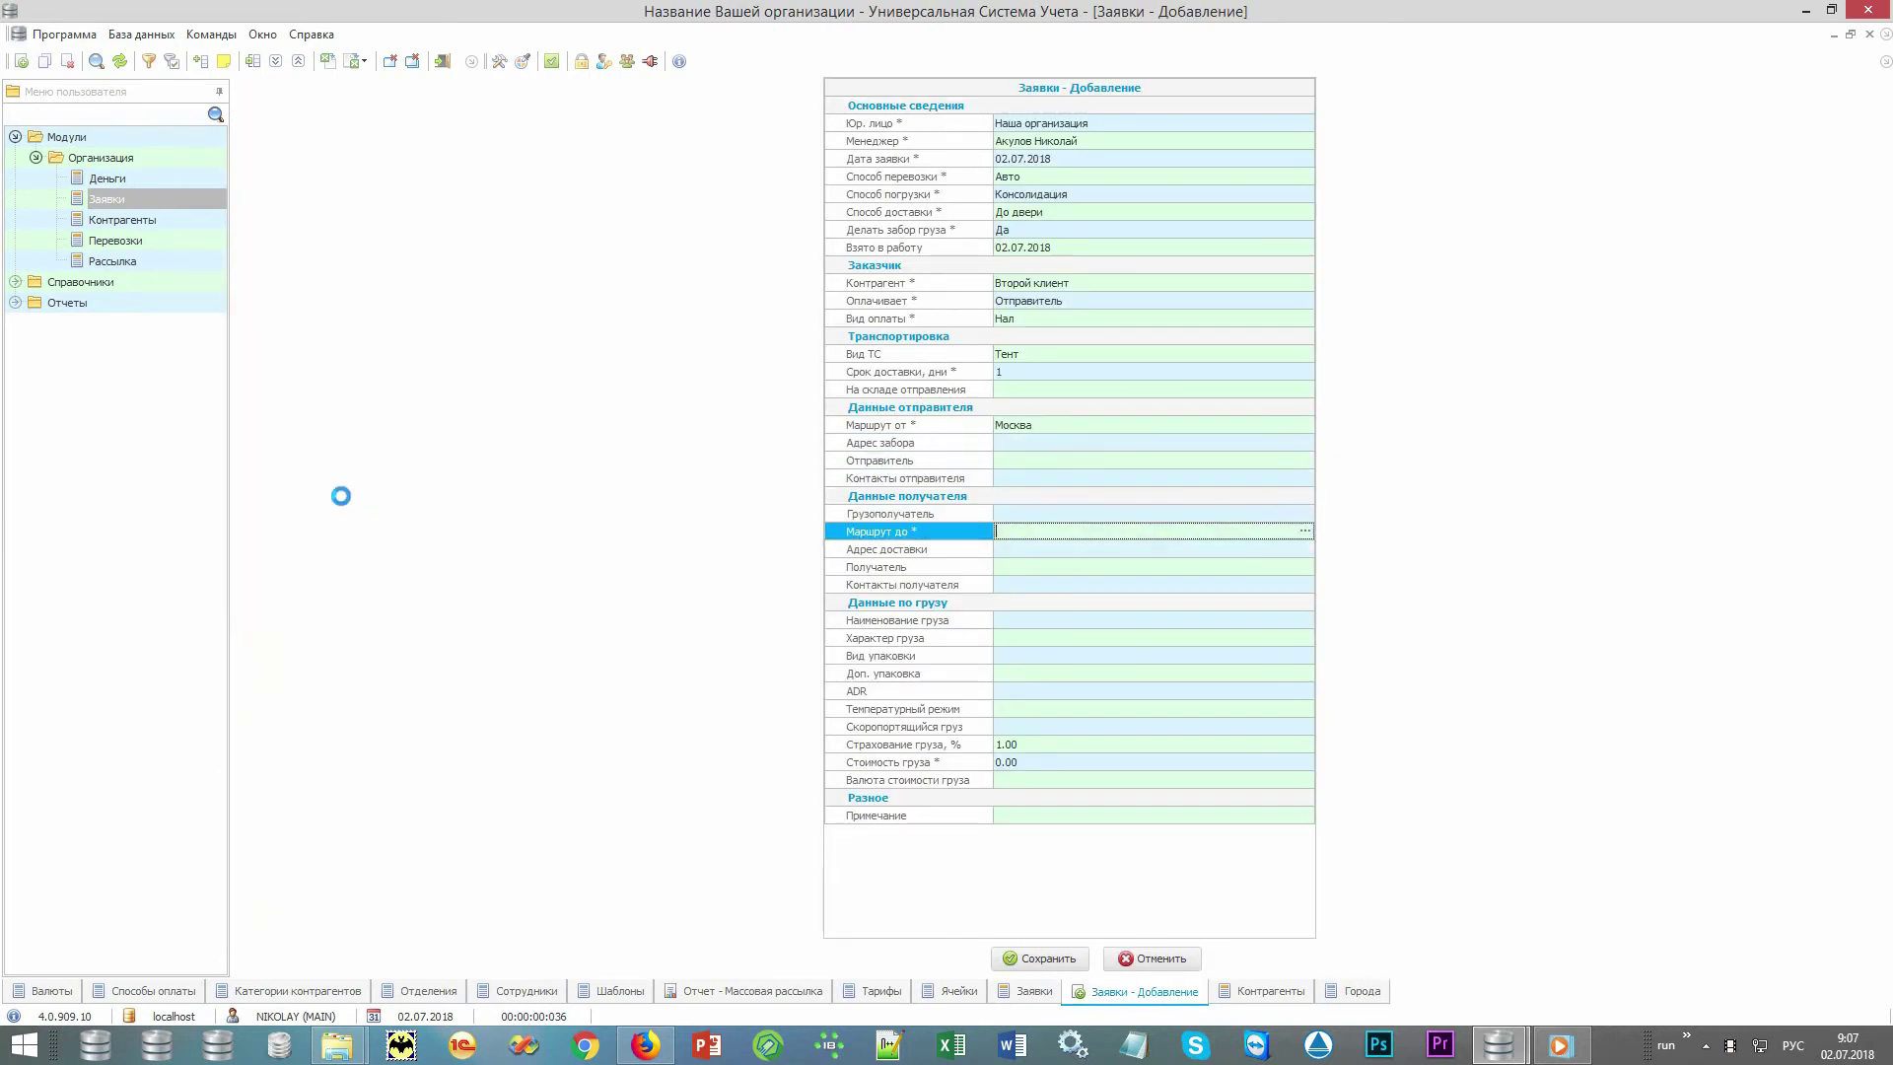
Set the request's Маршрут до to Санкт-Петербург from the city directory
{"action": "key", "text": "Return"}
{"action": "key", "text": "Up"}
{"action": "key", "text": "End"}
{"action": "key", "text": "Return"}
Fill in the cargo data: Наименование груза Печенье, Характер груза Продукты питания and Вид упаковки Коробки
{"action": "left_click", "coordinate": [1173, 623]}
{"action": "left_click", "coordinate": [1304, 620]}
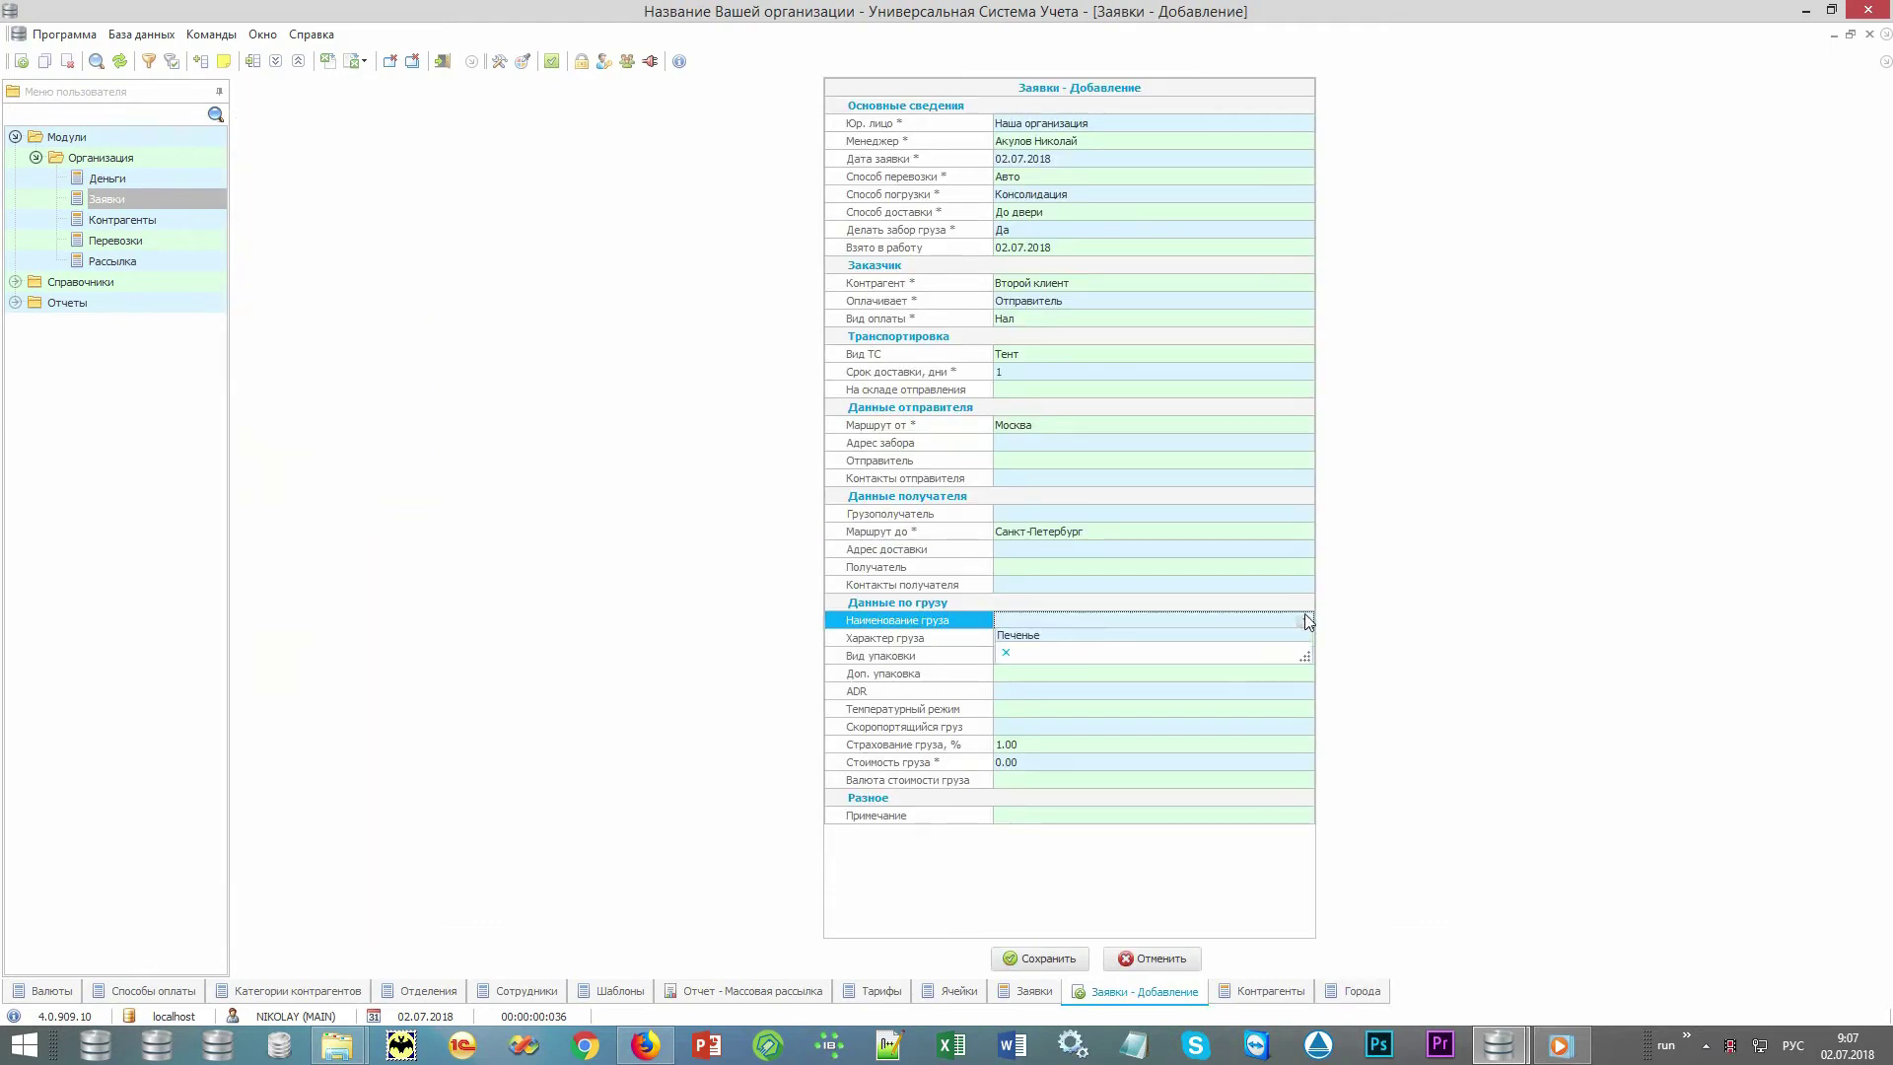
{"action": "left_click", "coordinate": [1289, 636]}
{"action": "left_click", "coordinate": [1292, 643]}
{"action": "left_click", "coordinate": [1306, 638]}
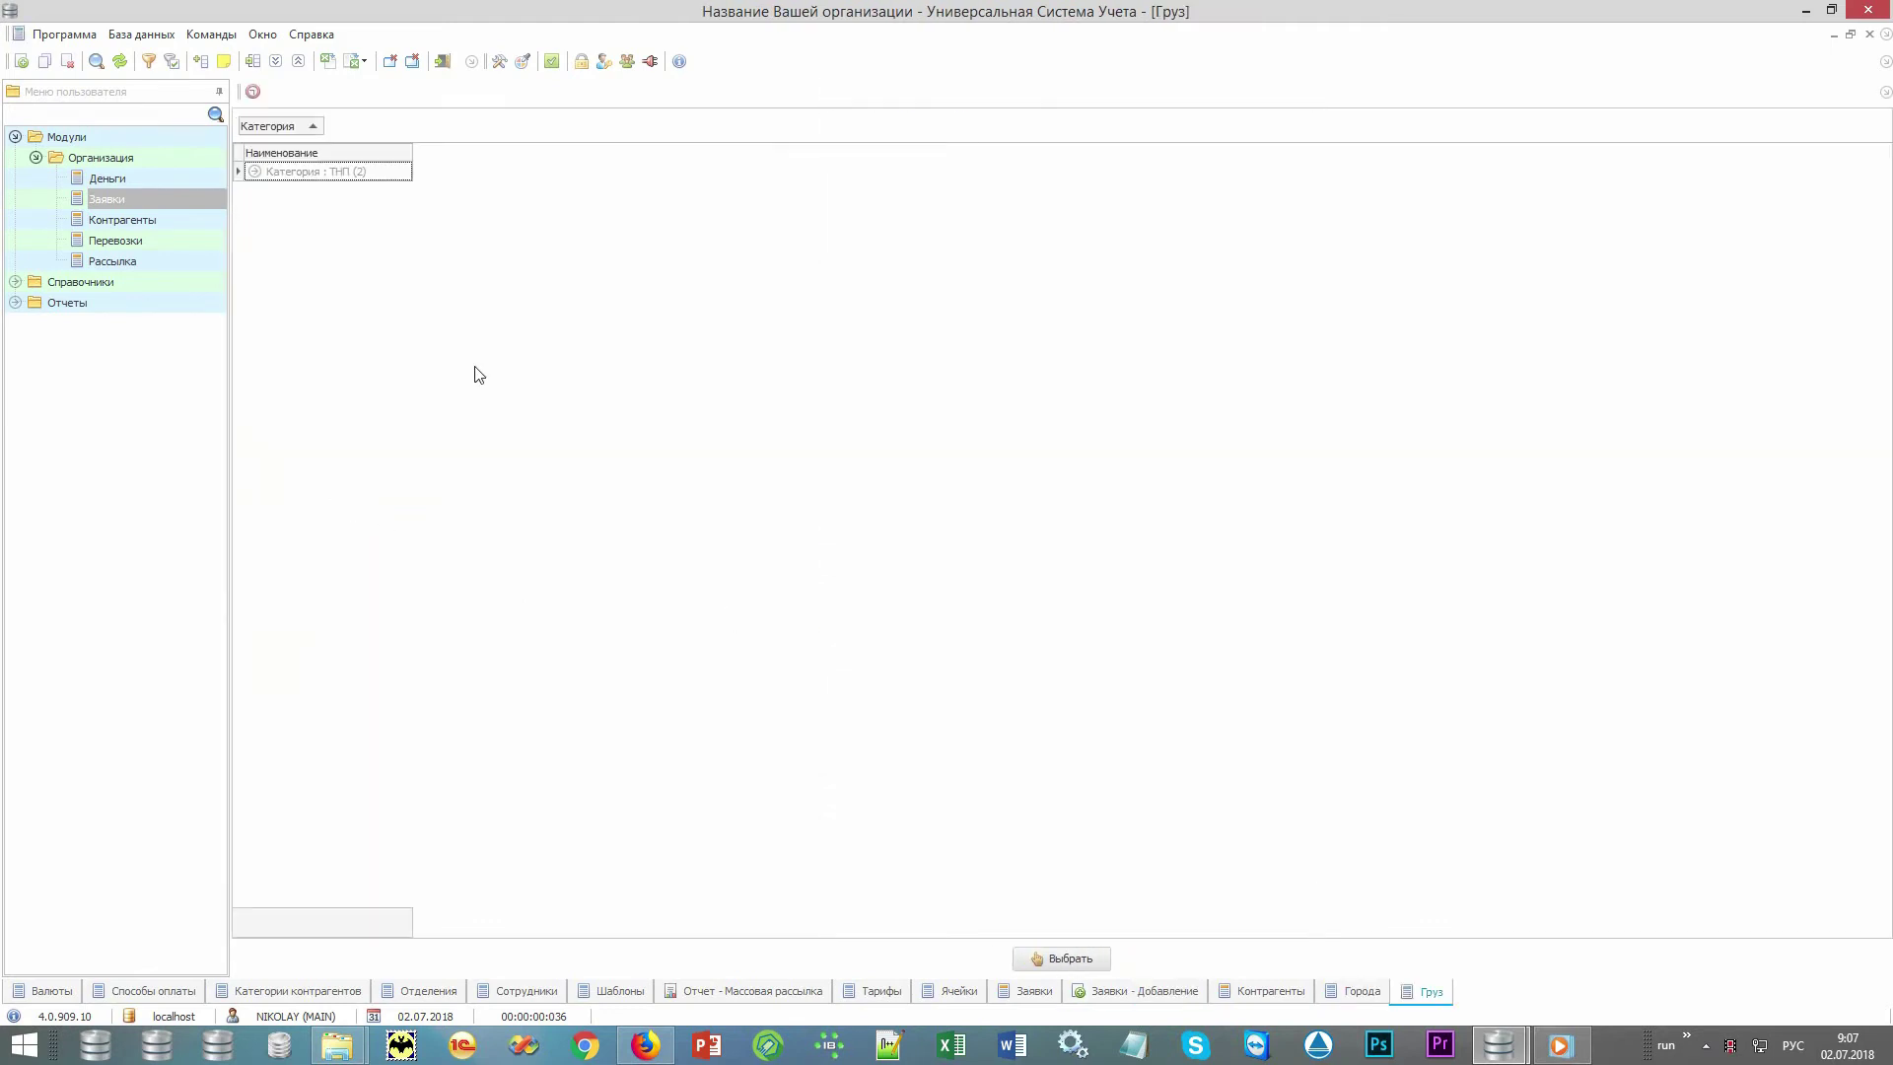
{"action": "double_click", "coordinate": [377, 208]}
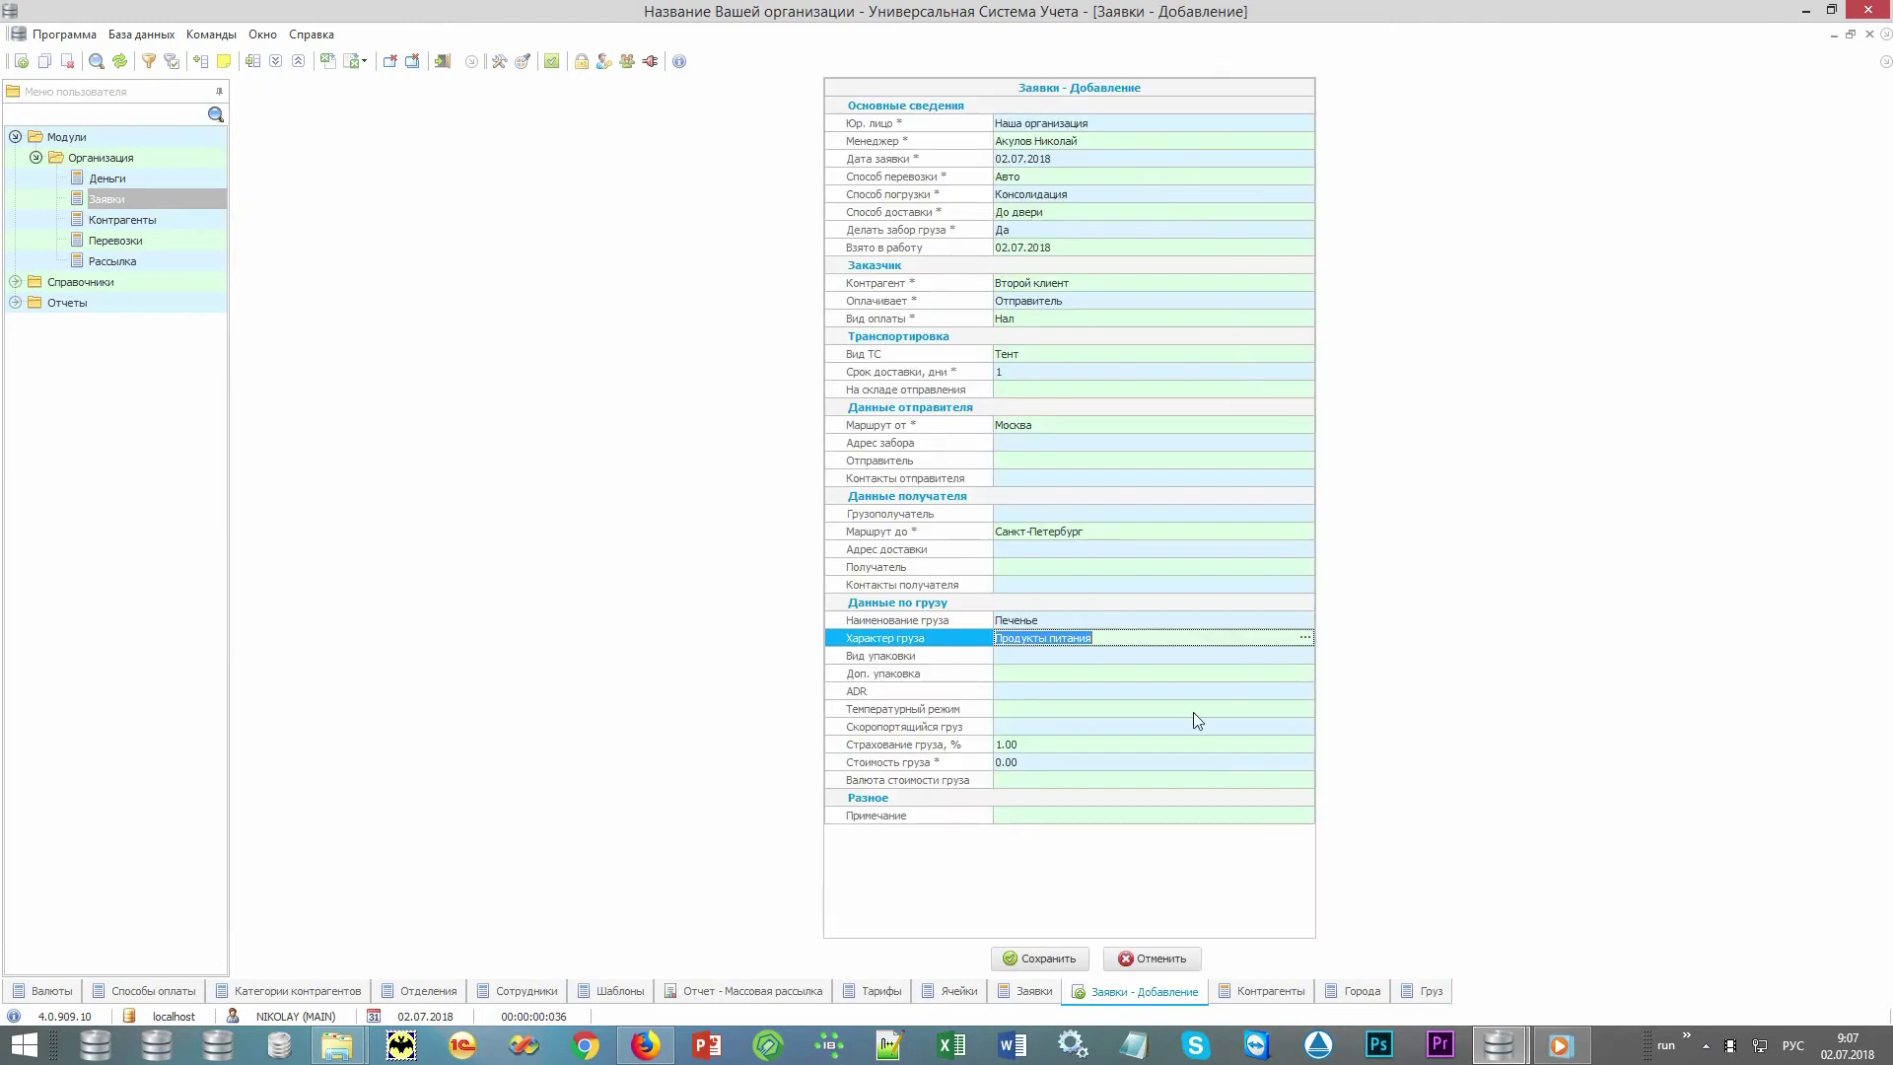
{"action": "left_click", "coordinate": [1302, 658]}
{"action": "left_click", "coordinate": [1304, 655]}
{"action": "left_click", "coordinate": [1290, 674]}
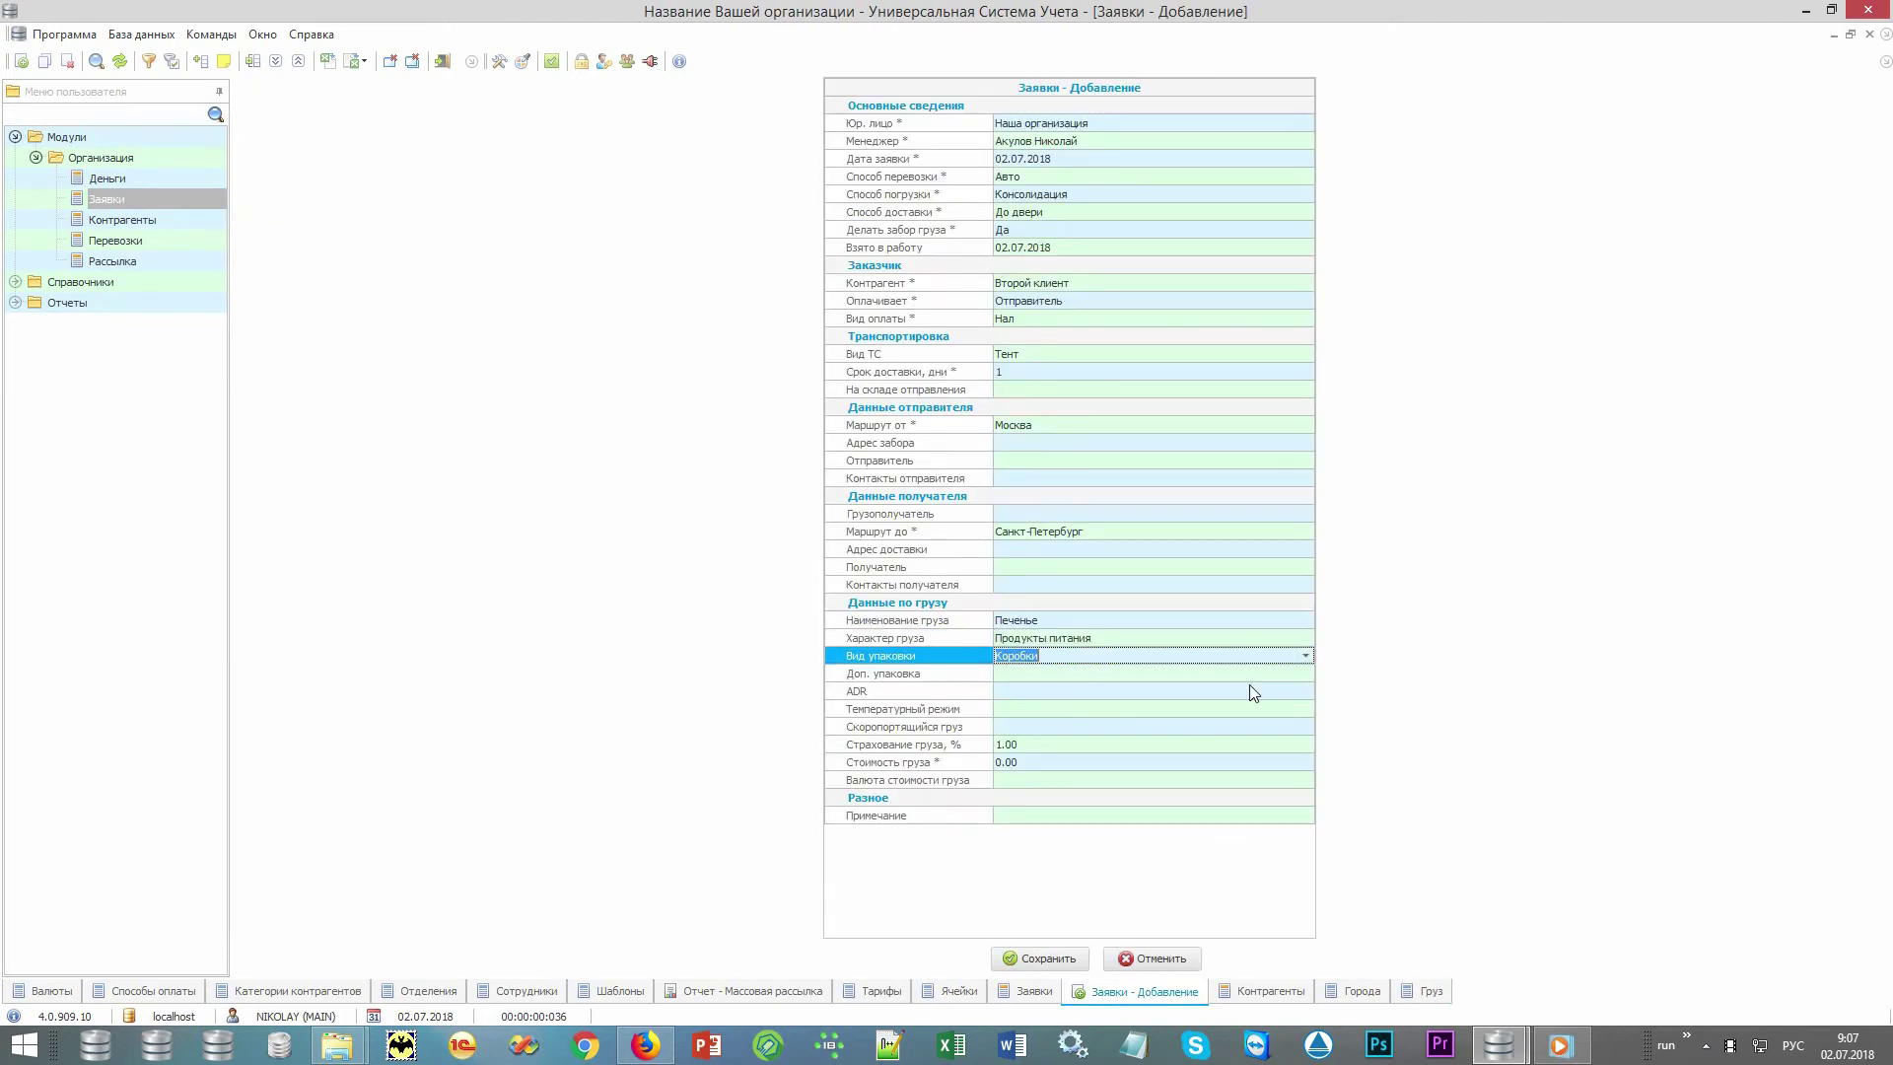
Set Стоимость груза to 100000 and Валюта стоимости груза to RUB
{"action": "left_click", "coordinate": [1182, 765]}
{"action": "type", "text": "100 "}
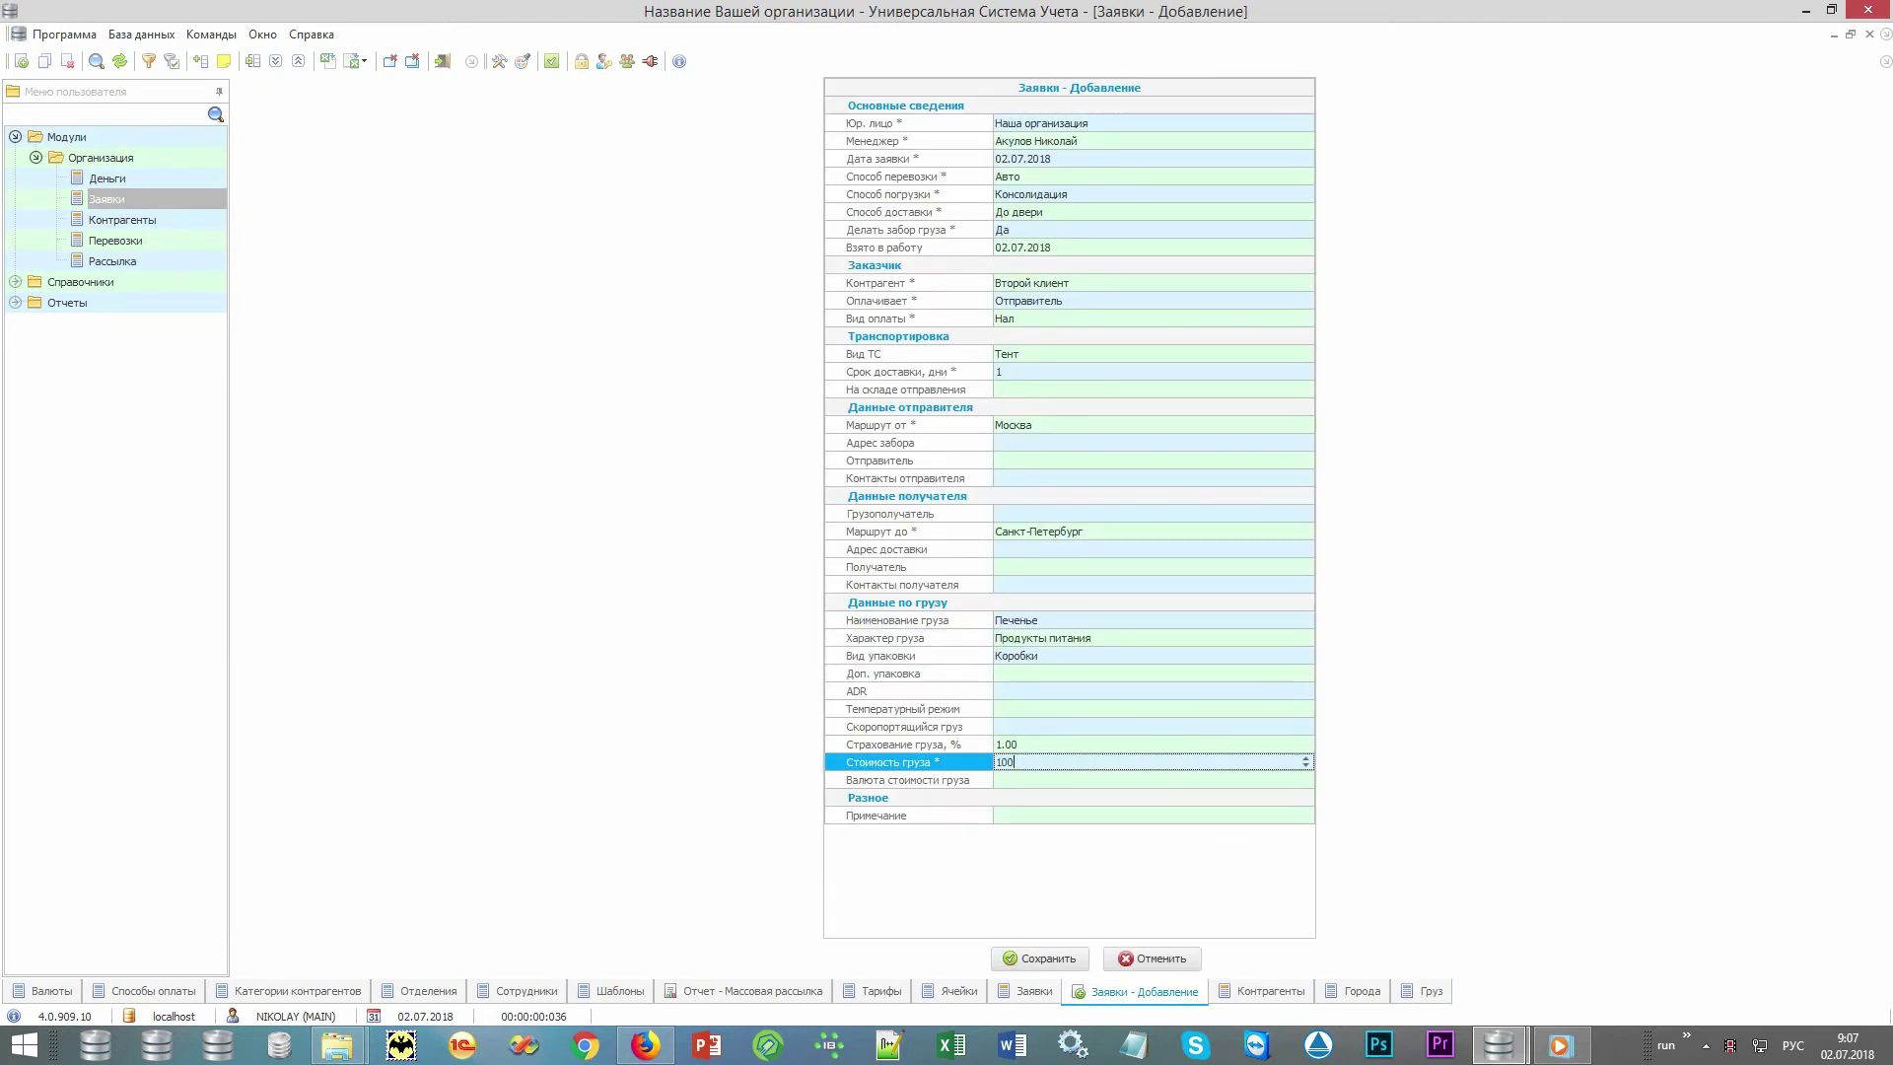
{"action": "type", "text": "000"}
{"action": "key", "text": "Return"}
{"action": "key", "text": "Down"}
{"action": "key", "text": "Return"}
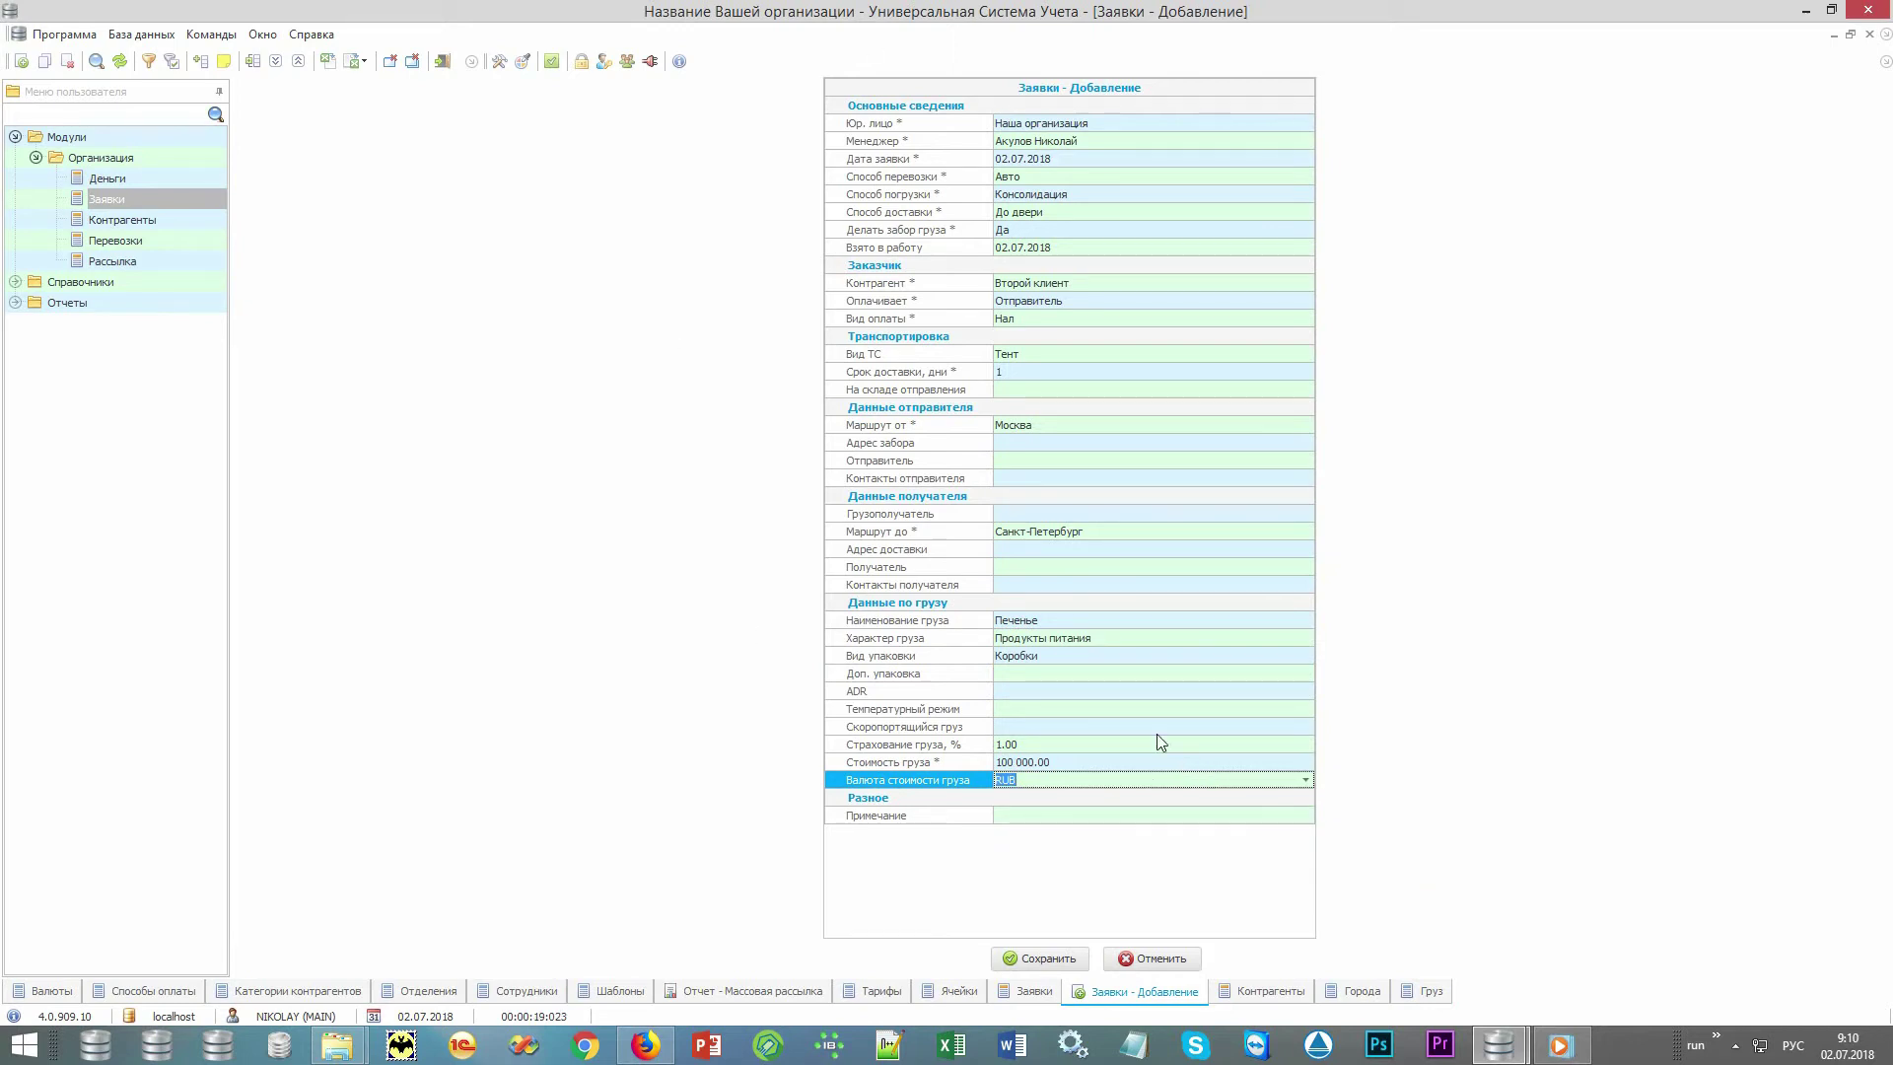
Fill in the sender data with Адрес забора Еще адрес забора, the suggested sender's name and the suggested contact phone
{"action": "left_click", "coordinate": [1306, 442]}
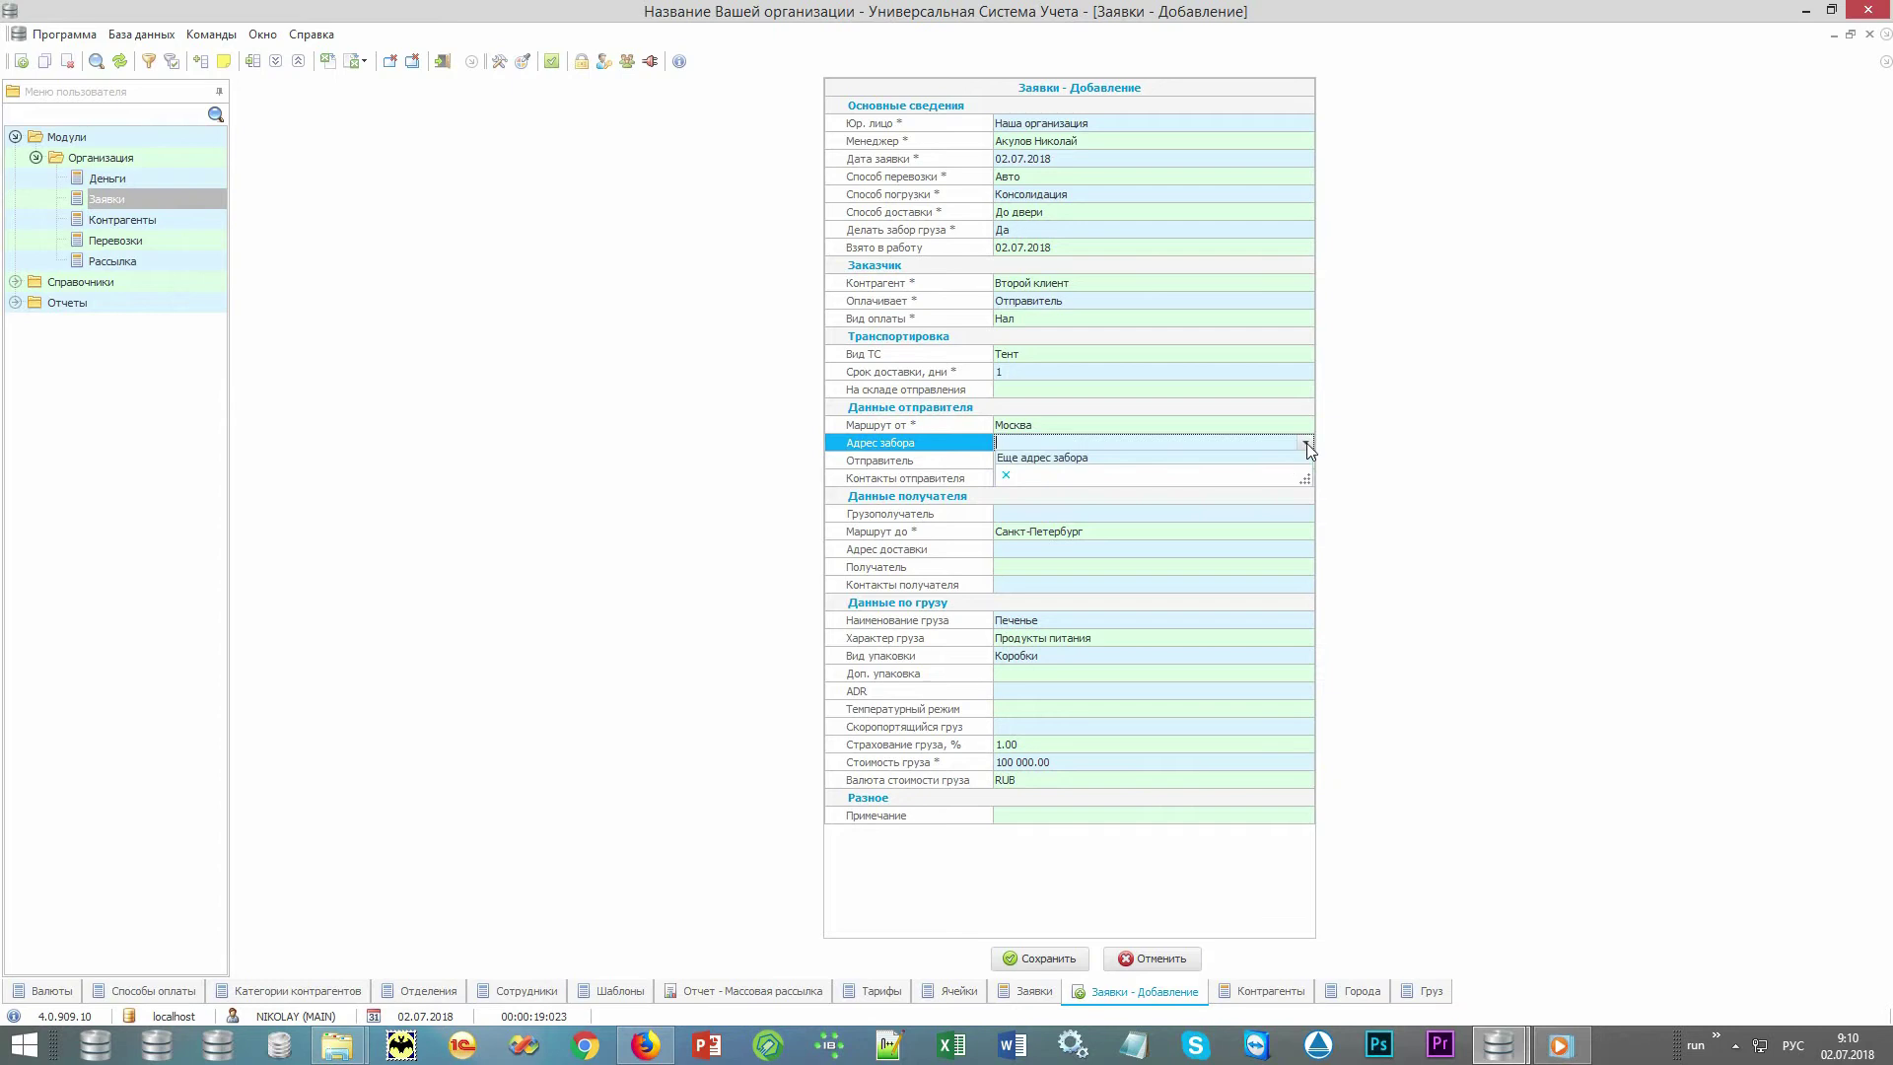
{"action": "left_click", "coordinate": [1290, 460]}
{"action": "left_click", "coordinate": [1307, 459]}
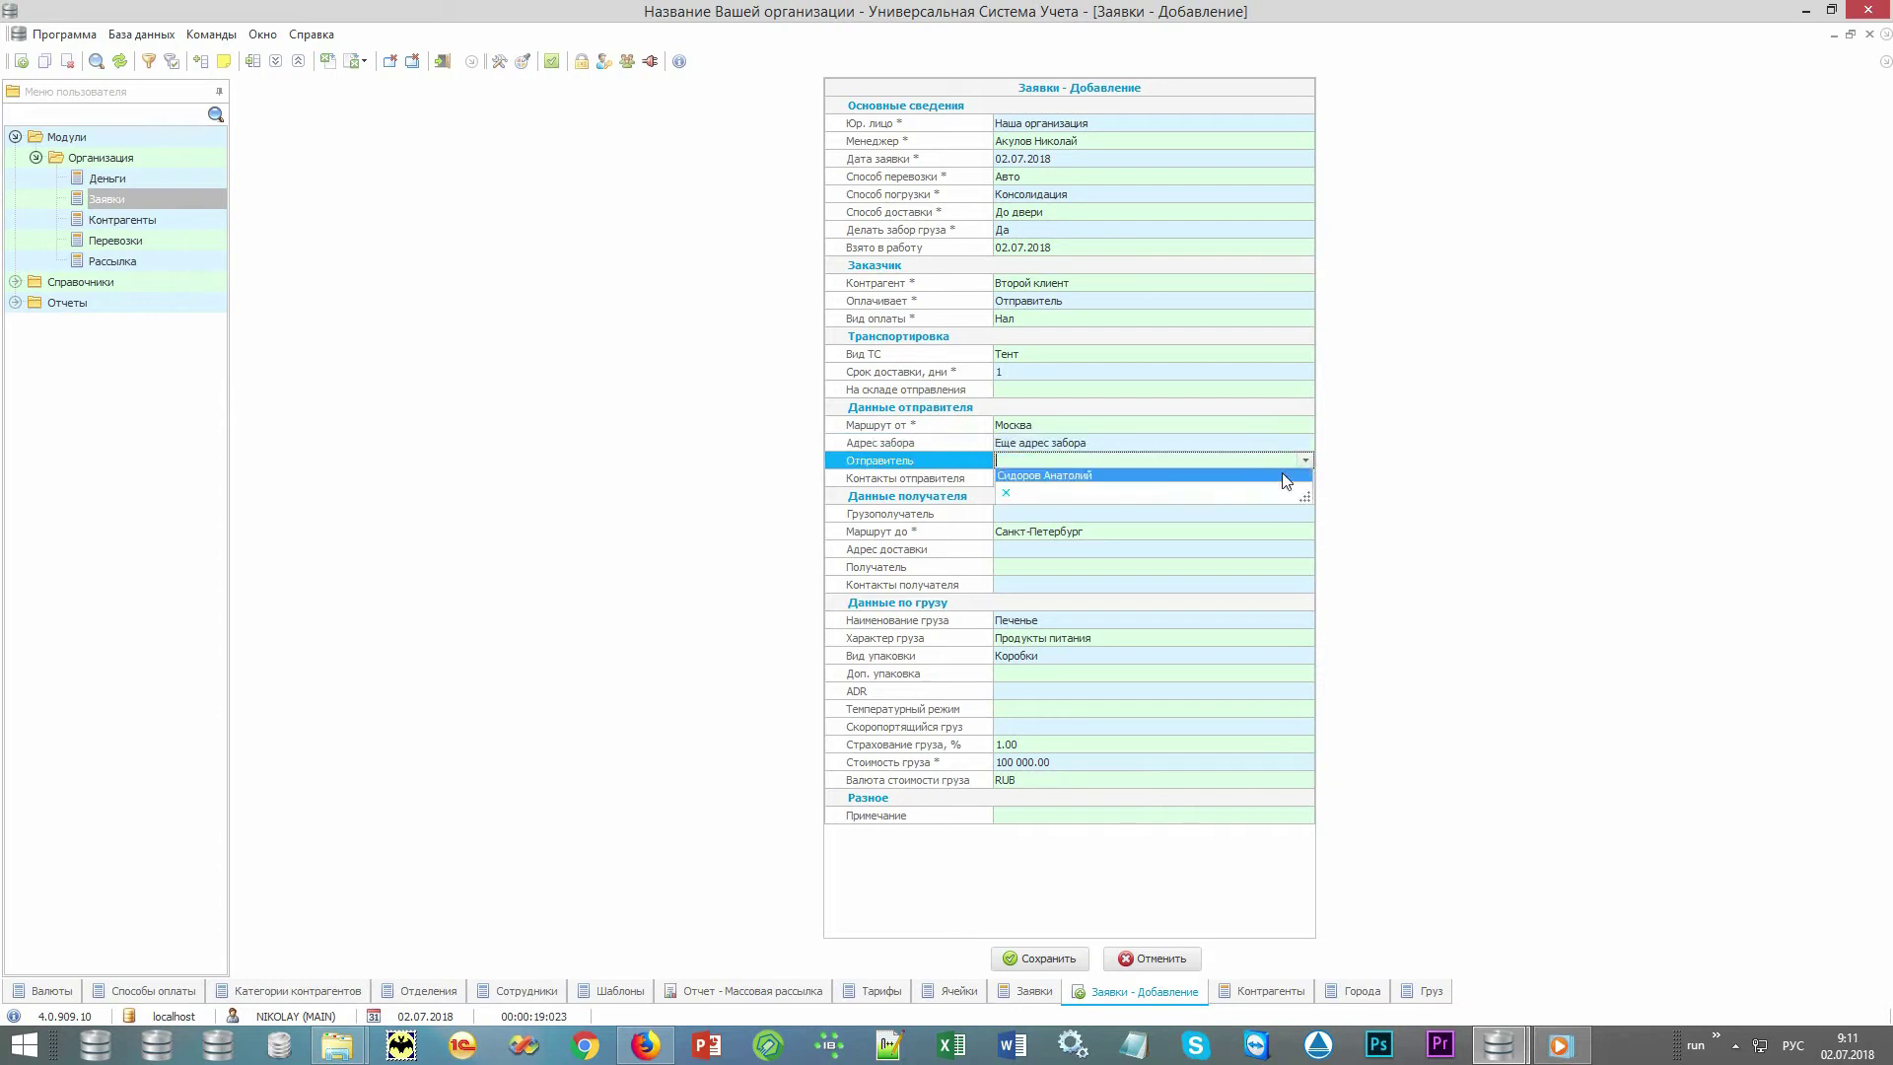
{"action": "left_click", "coordinate": [1288, 476]}
{"action": "left_click", "coordinate": [1300, 480]}
{"action": "left_click", "coordinate": [1292, 497]}
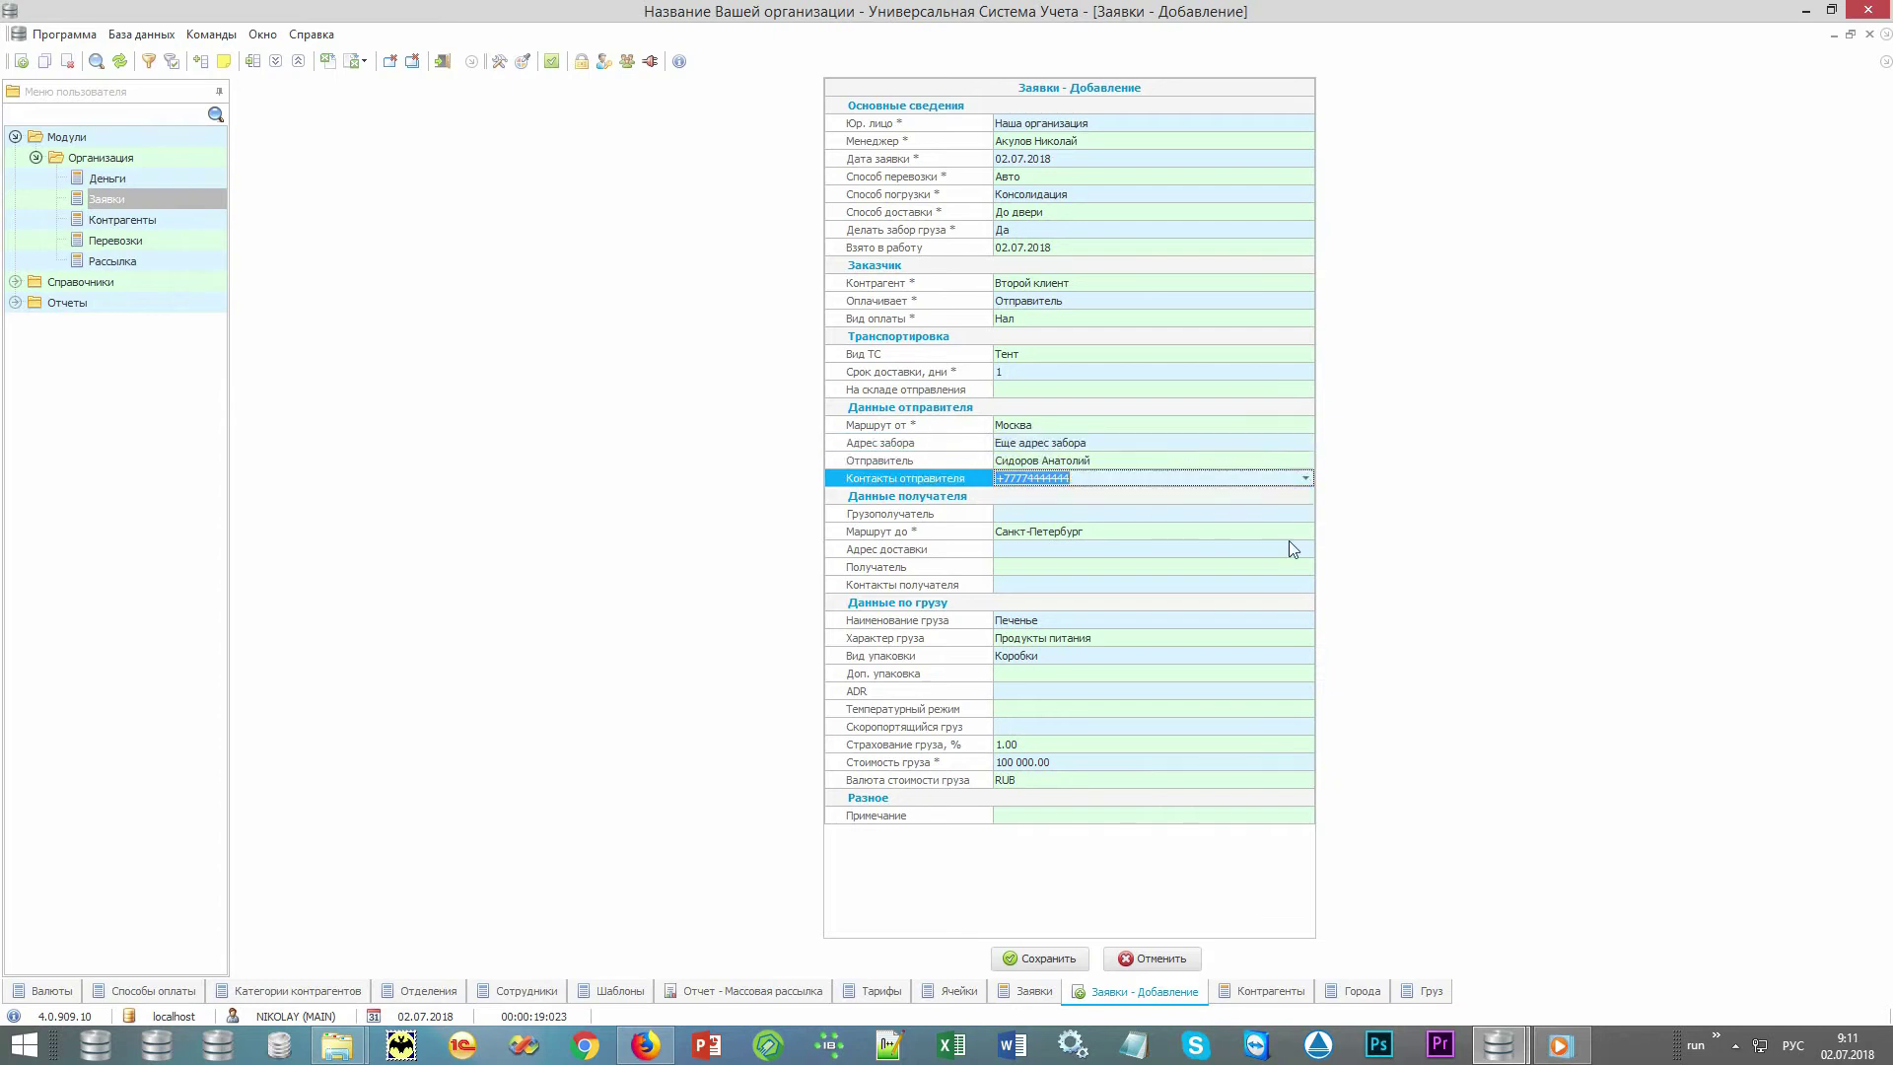
Fill in the recipient data with Адрес доставки Еще адрес доставки, the suggested recipient's name and the suggested contact phone
{"action": "left_click", "coordinate": [1297, 553]}
{"action": "left_click", "coordinate": [1305, 550]}
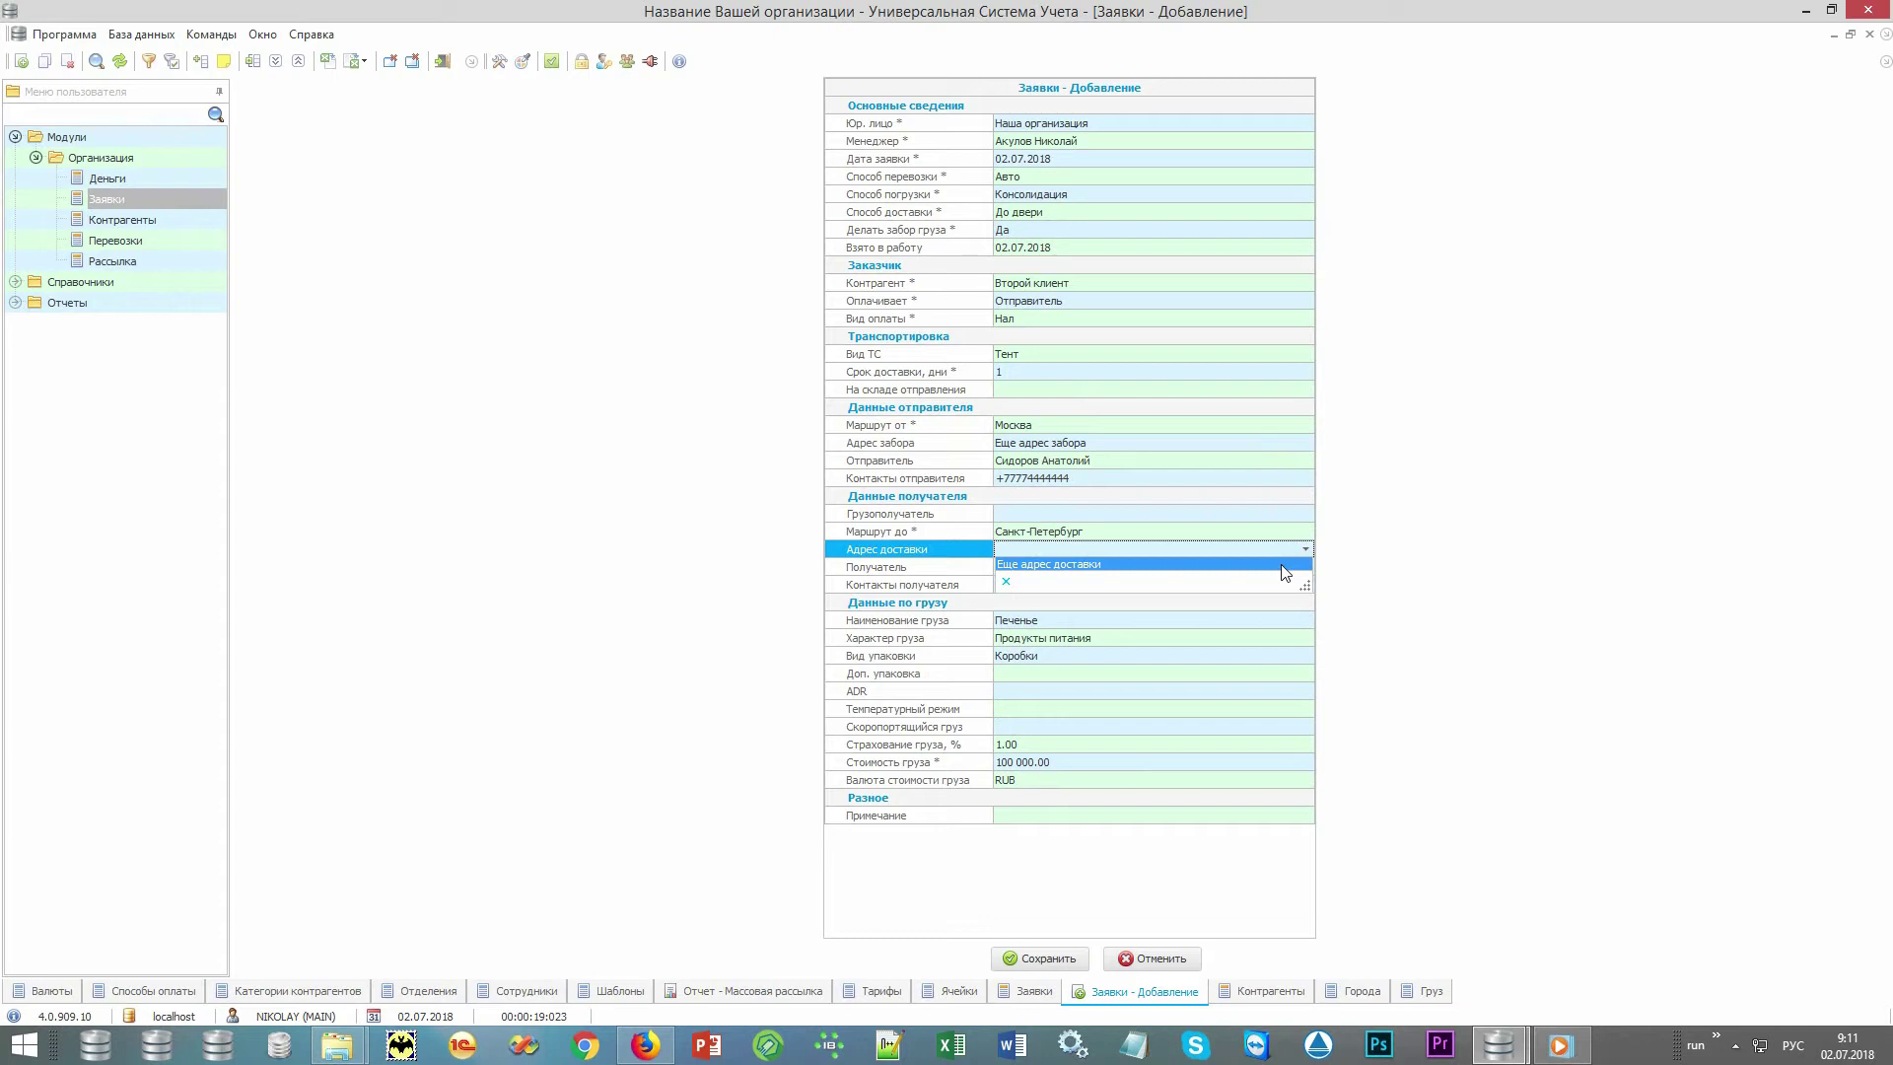
{"action": "left_click", "coordinate": [1285, 568]}
{"action": "left_click", "coordinate": [1282, 568]}
{"action": "left_click", "coordinate": [1305, 568]}
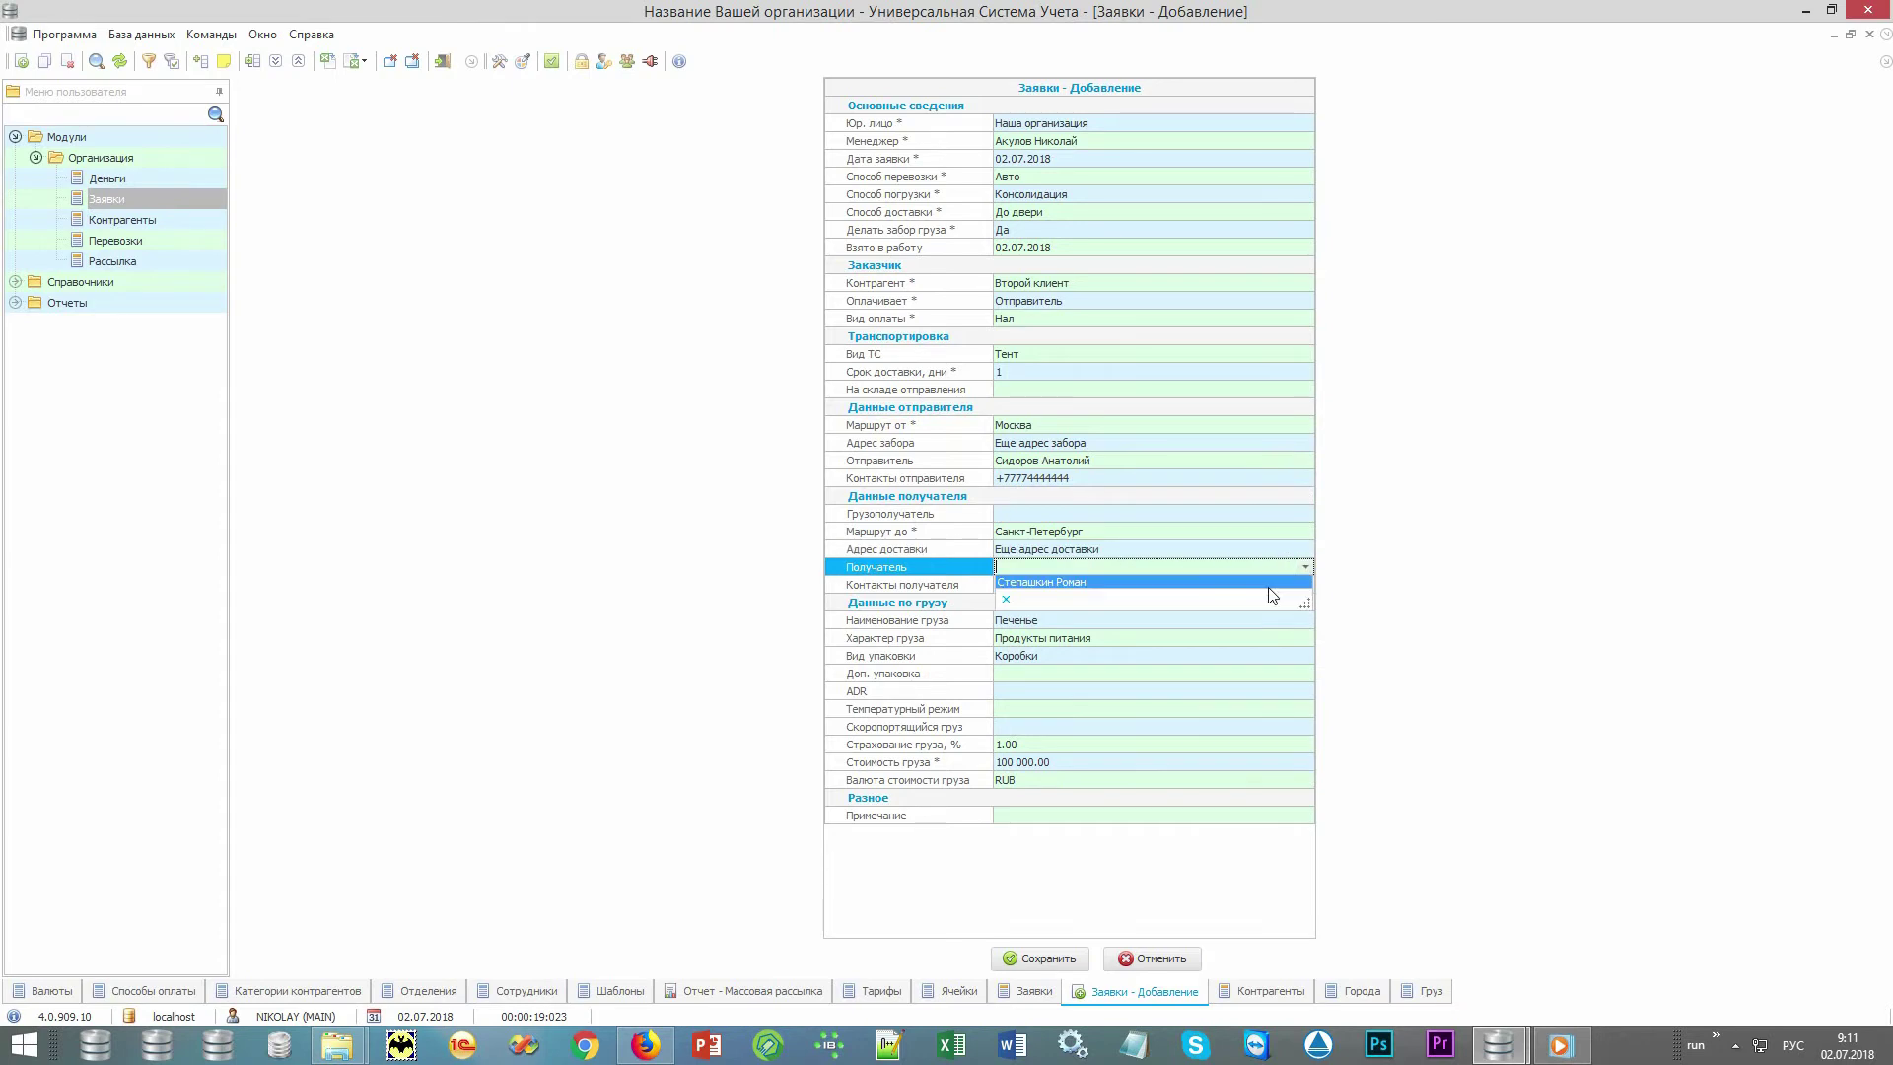
{"action": "left_click", "coordinate": [1272, 588]}
{"action": "left_click", "coordinate": [1289, 586]}
{"action": "left_click", "coordinate": [1306, 585]}
{"action": "left_click", "coordinate": [1278, 594]}
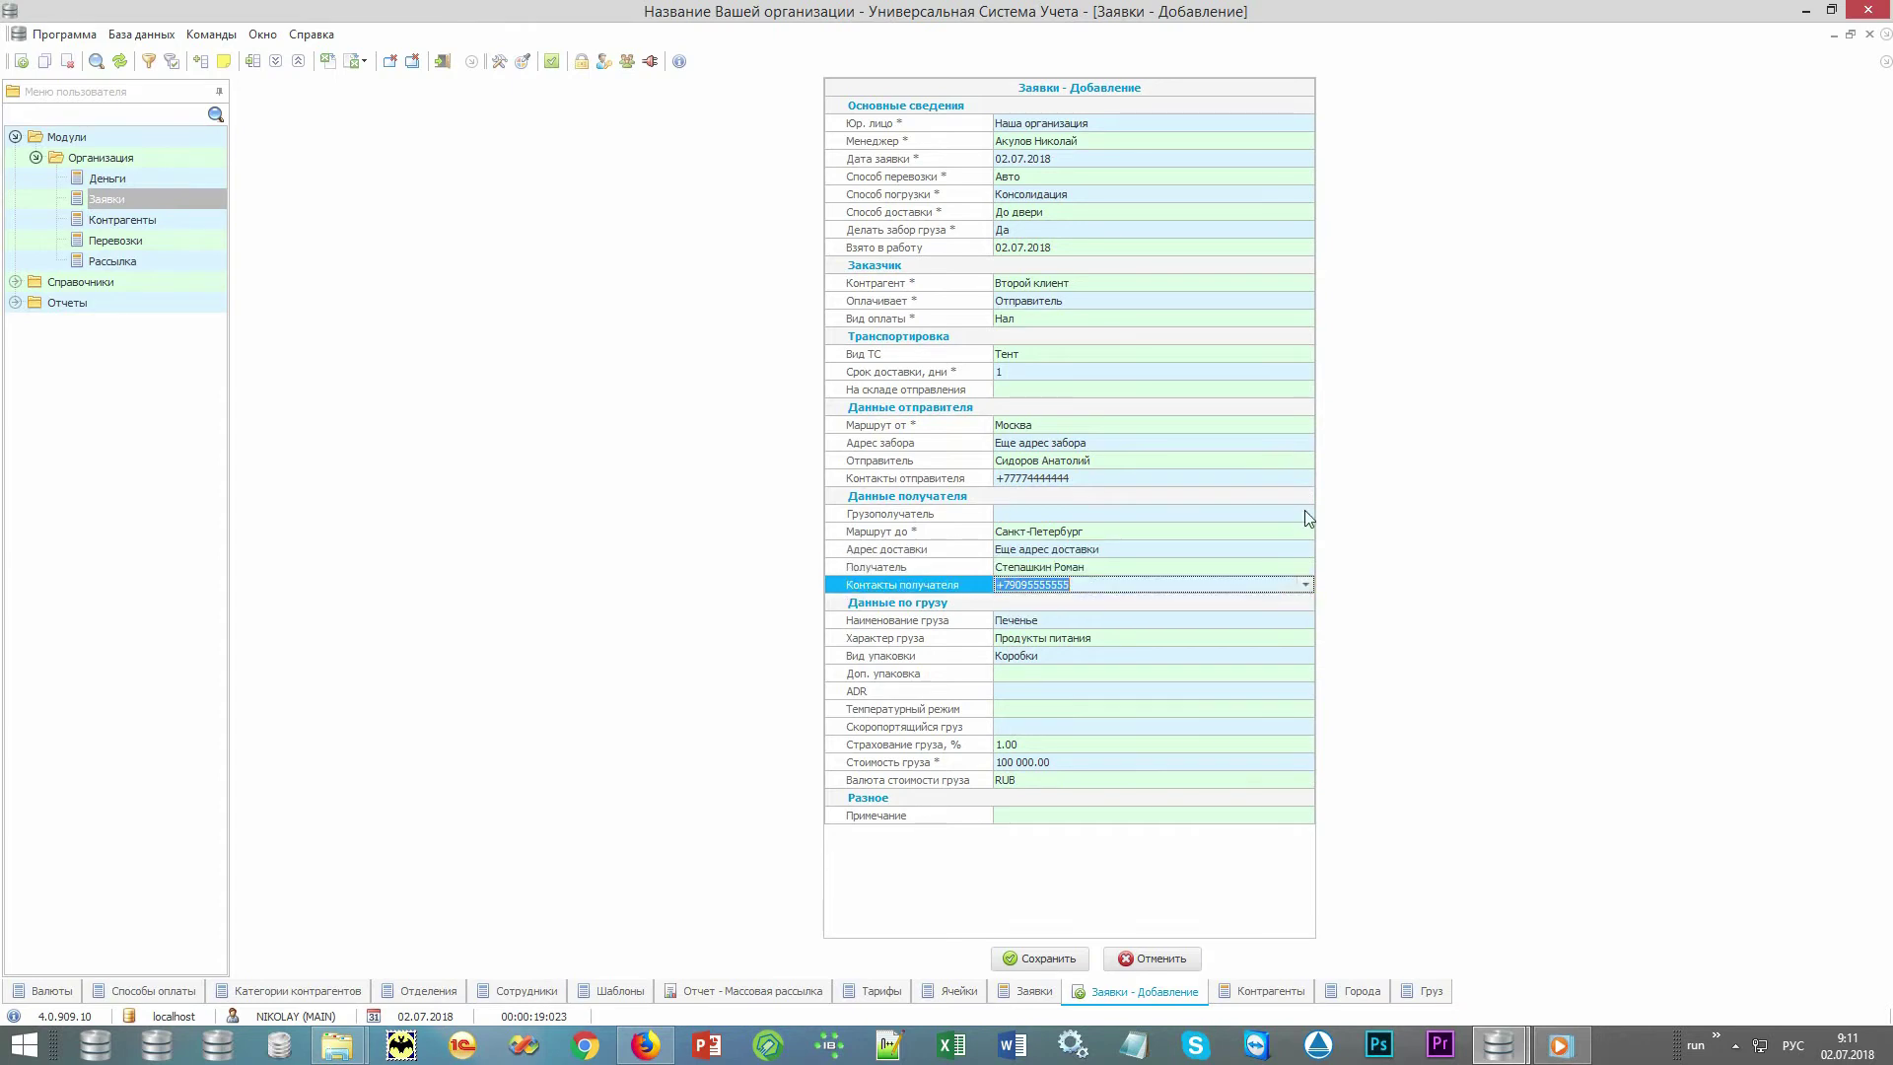
Choose Некий перевозчик as the Грузополучатель and save the request
{"action": "left_click", "coordinate": [1305, 512]}
{"action": "left_click", "coordinate": [1308, 513]}
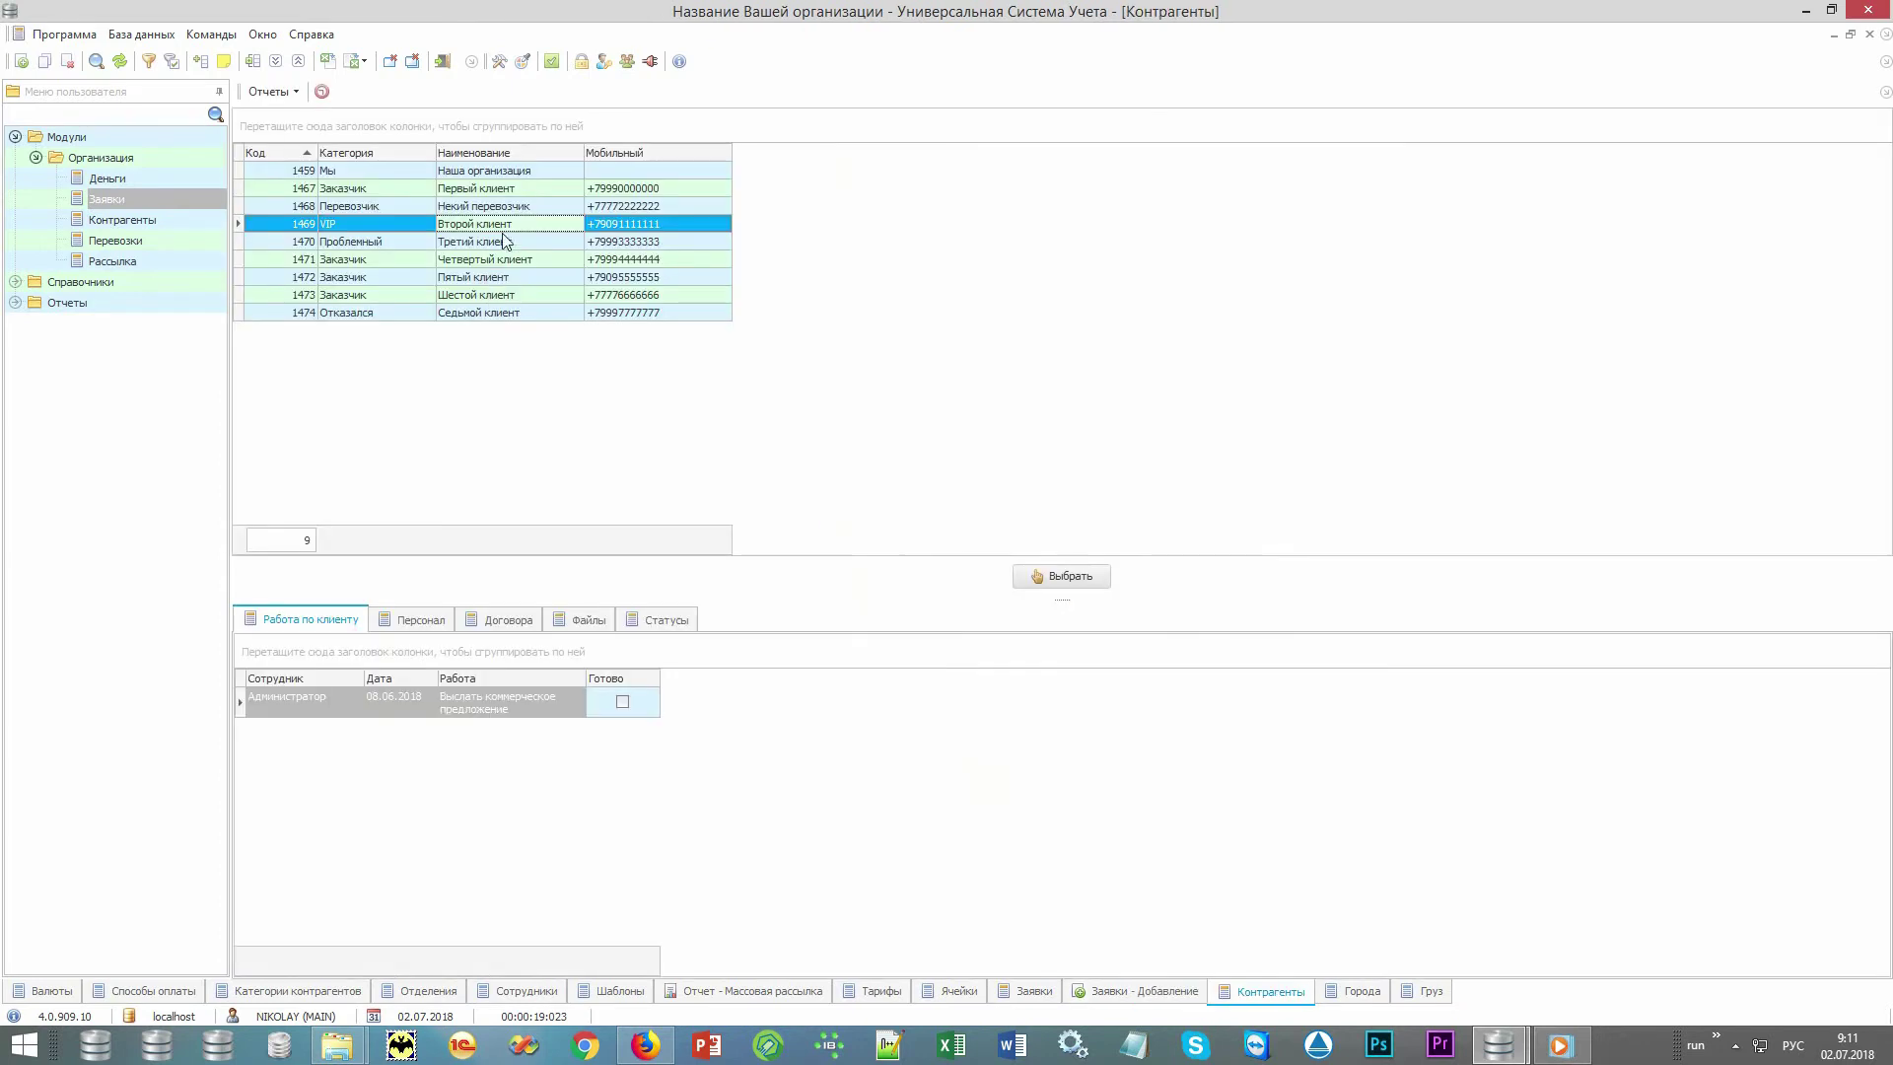
{"action": "left_click", "coordinate": [512, 206]}
{"action": "double_click", "coordinate": [512, 206]}
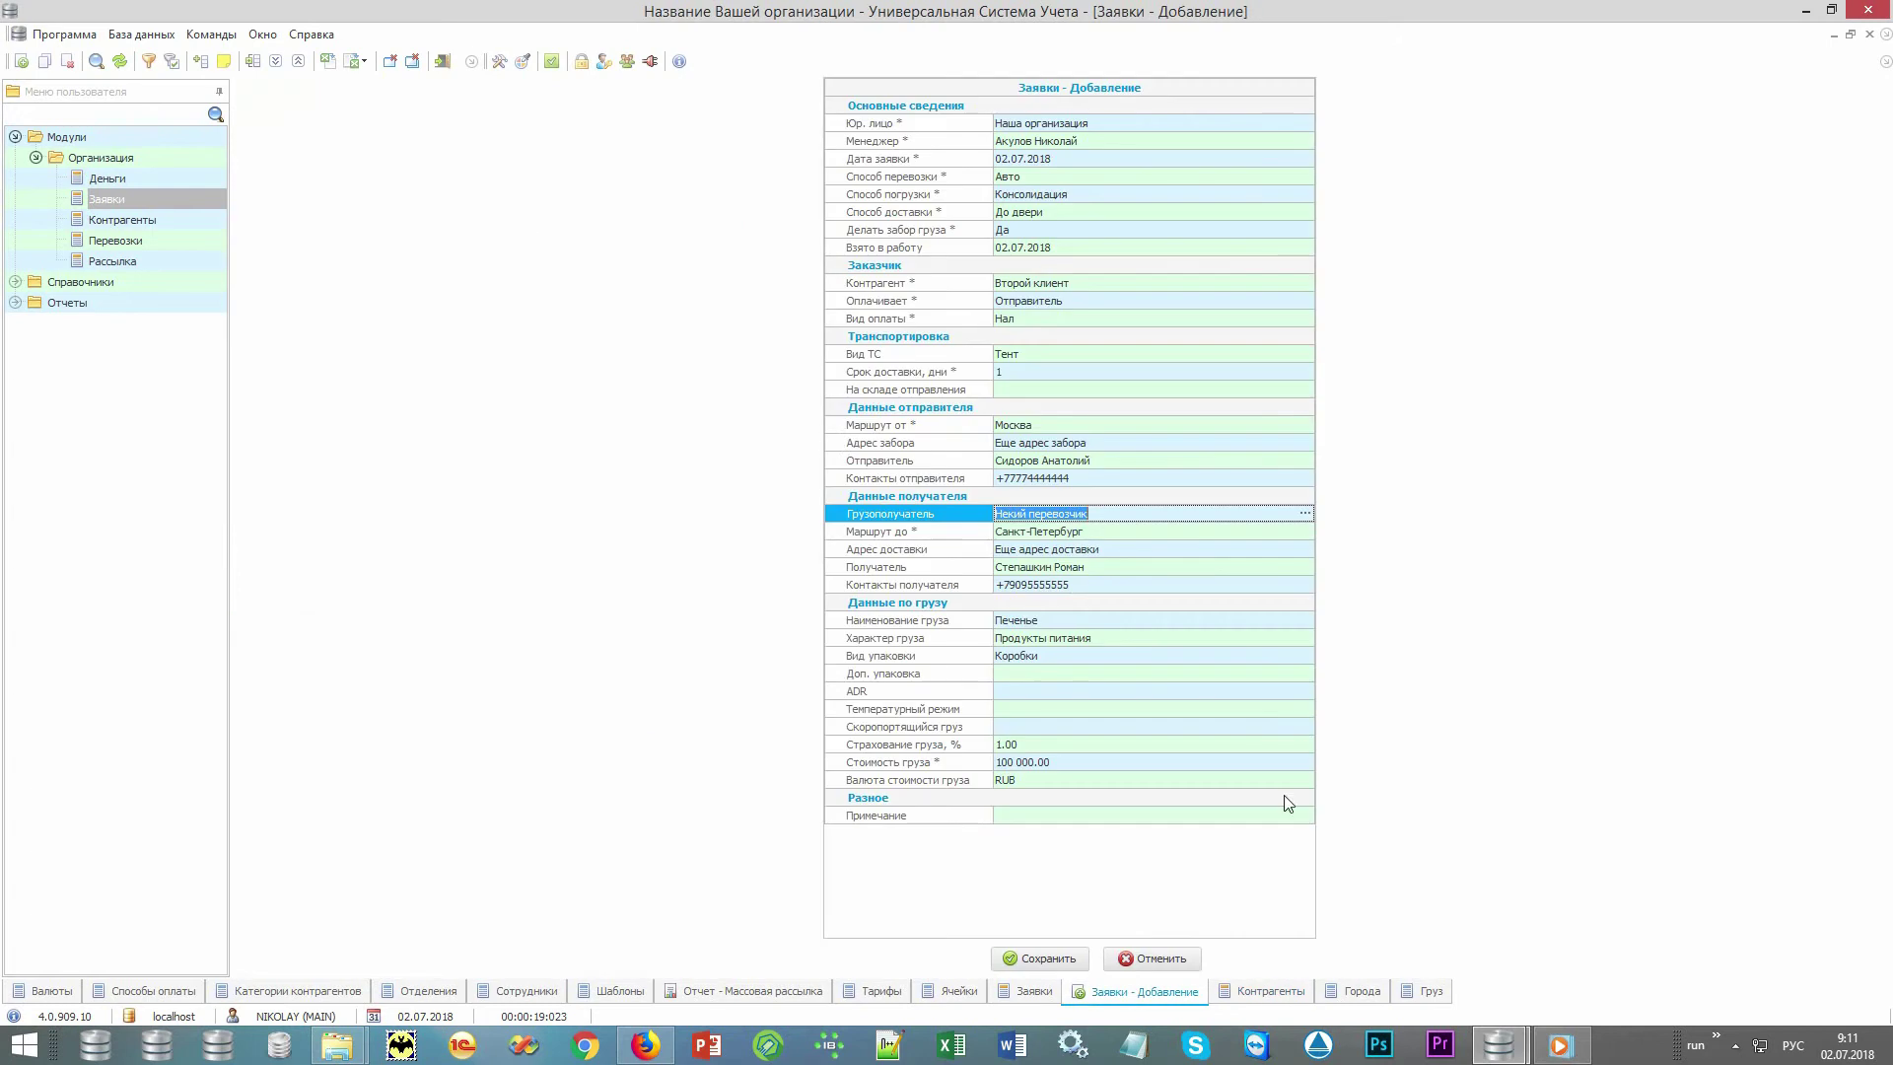
{"action": "left_click", "coordinate": [1049, 959]}
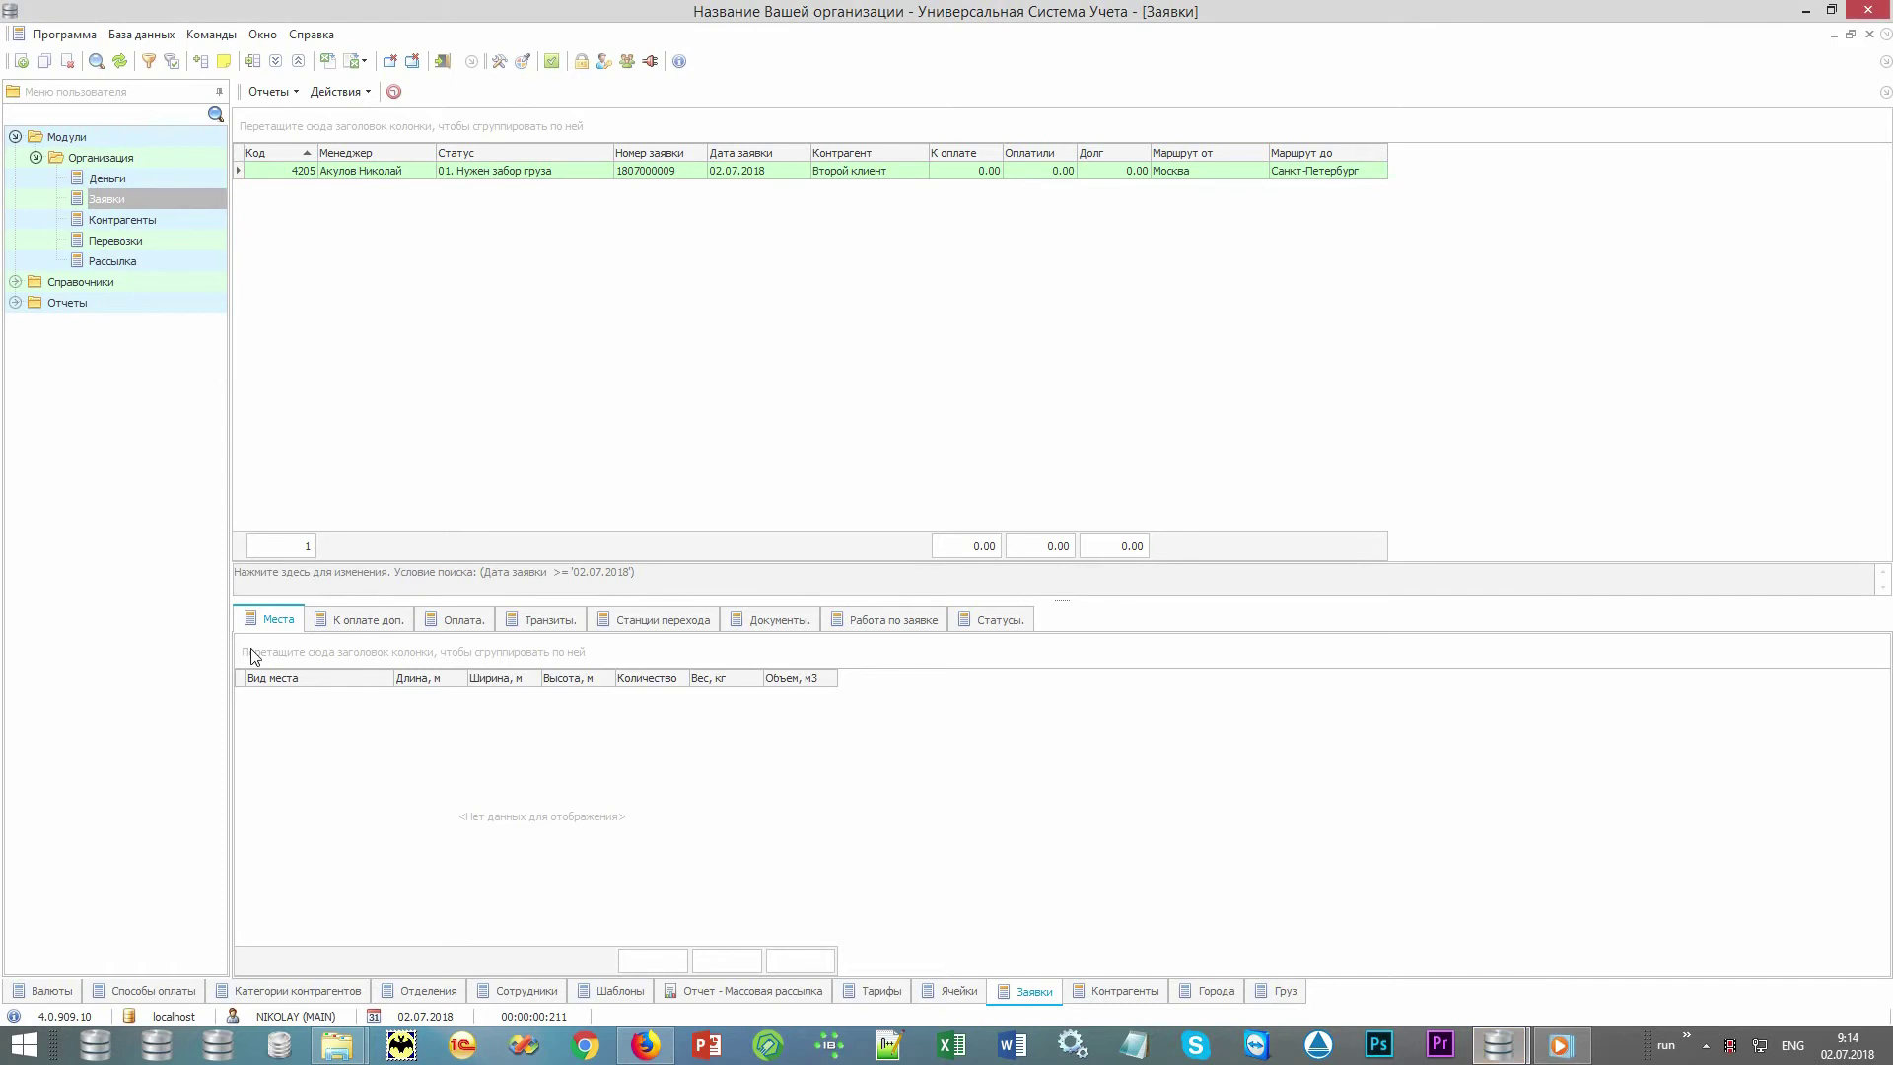
Start a new entry in the request's Места list with Вид места set to Короб
{"action": "right_click", "coordinate": [385, 742]}
{"action": "left_click", "coordinate": [578, 325]}
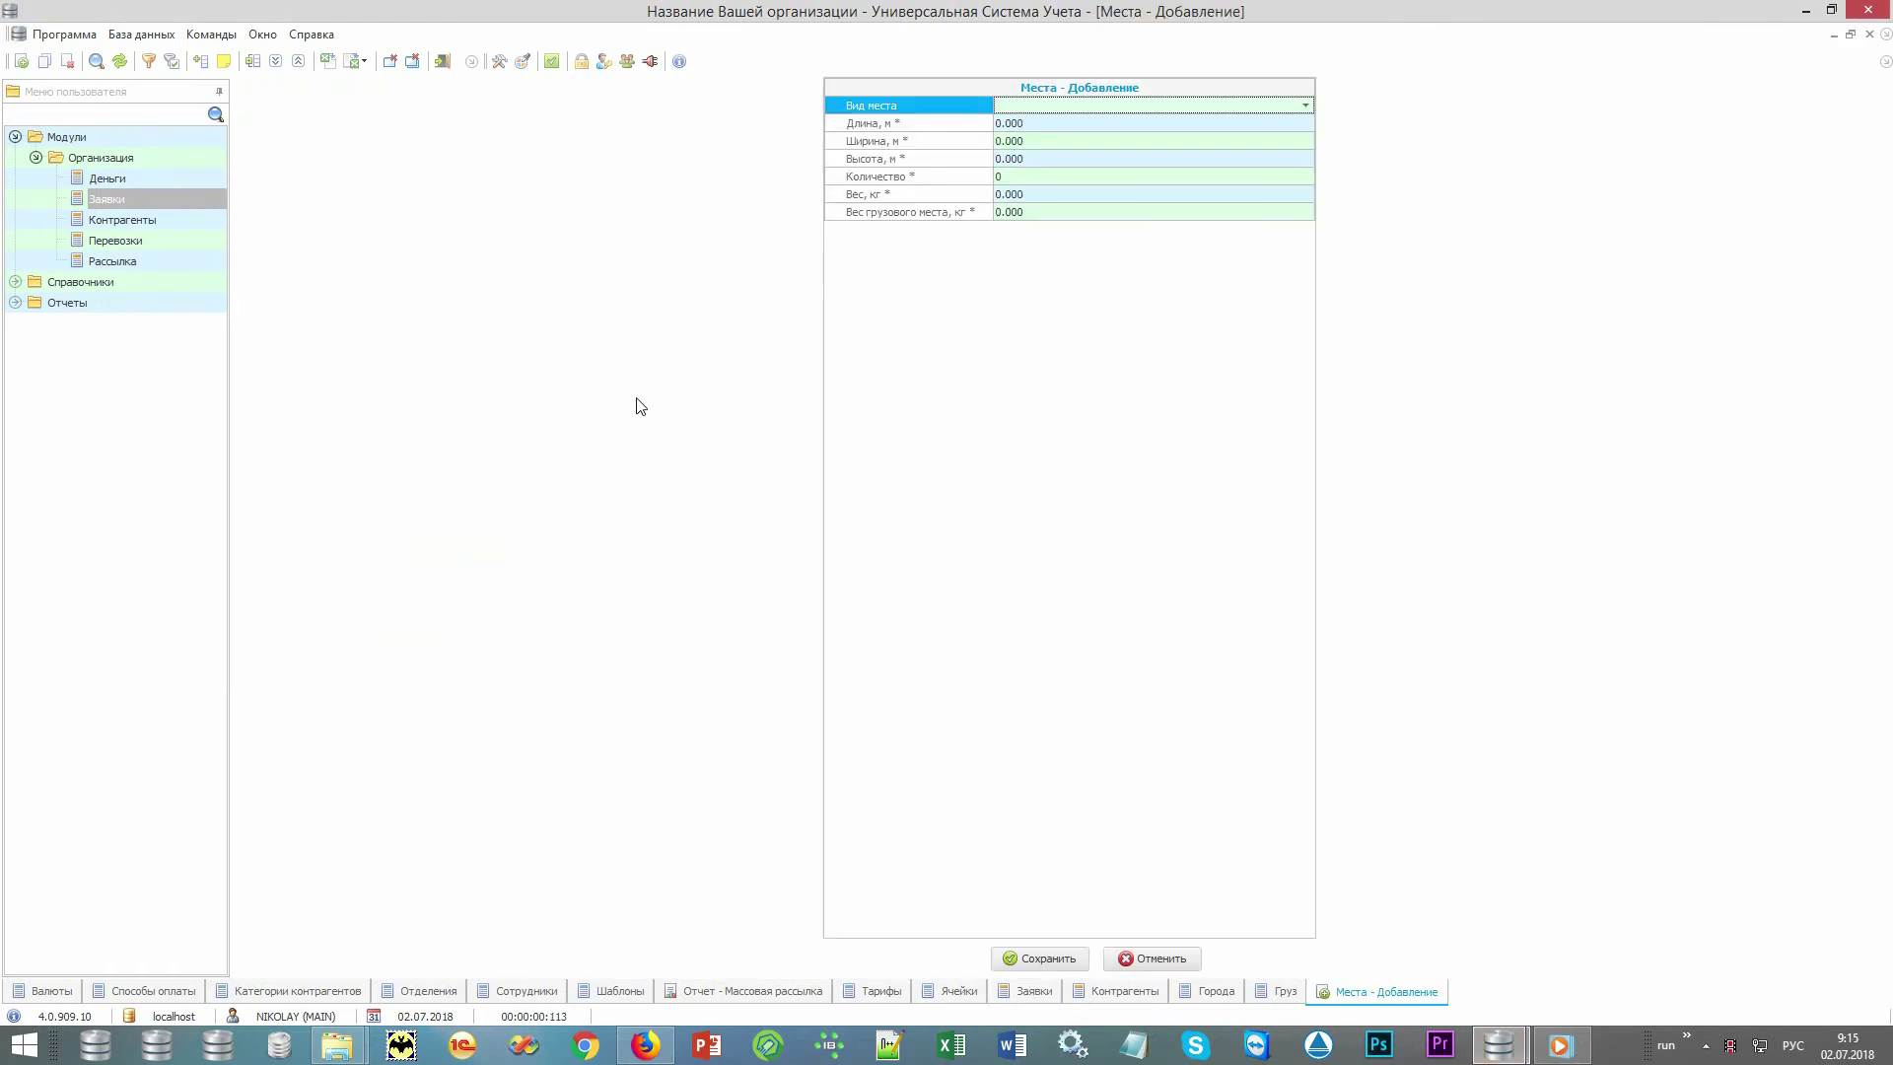
{"action": "key", "text": "alt+Down"}
{"action": "key", "text": "Down"}
{"action": "key", "text": "Return"}
{"action": "key", "text": "Down"}
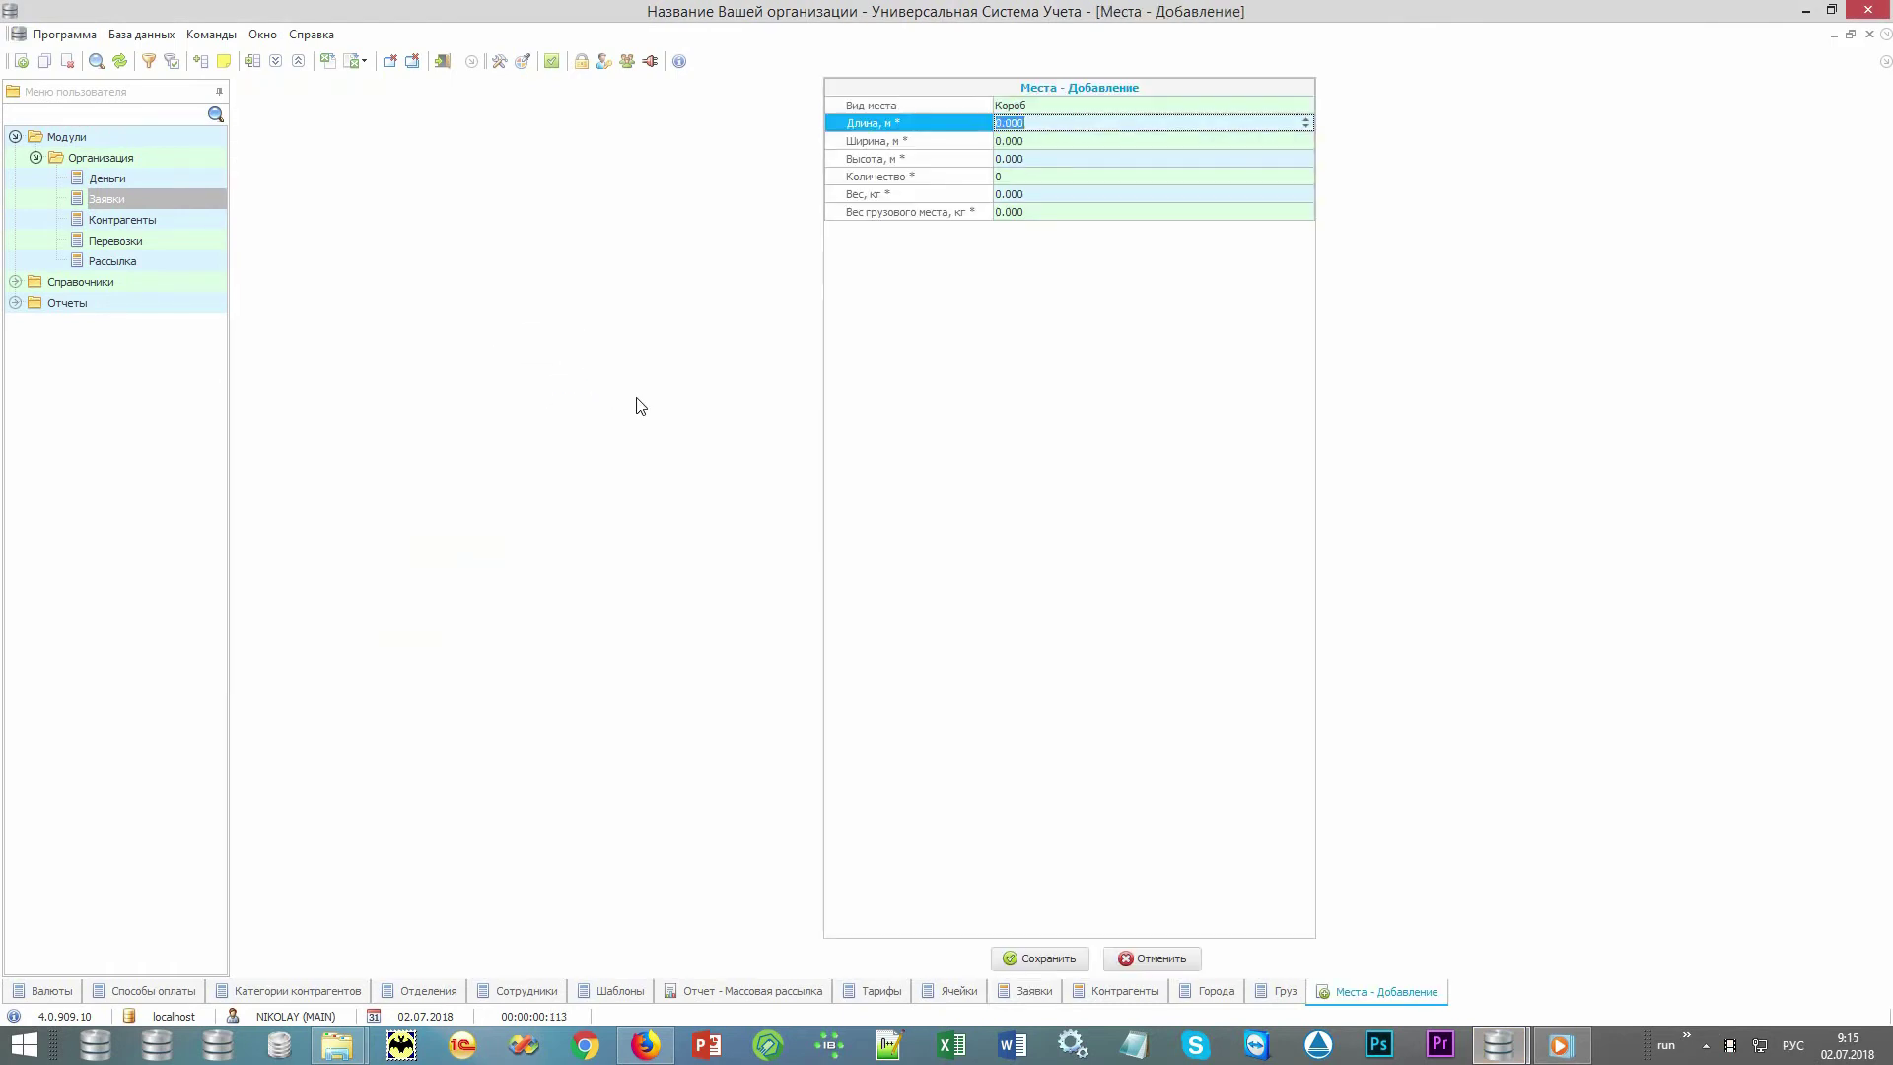
Set the cargo place's Длина to 1 m, Ширина to 2 m, Высота to 1 m and Количество to 17, and save it
{"action": "type", "text": "1"}
{"action": "key", "text": "Return"}
{"action": "type", "text": "2"}
{"action": "key", "text": "Return"}
{"action": "type", "text": "1"}
{"action": "key", "text": "Return"}
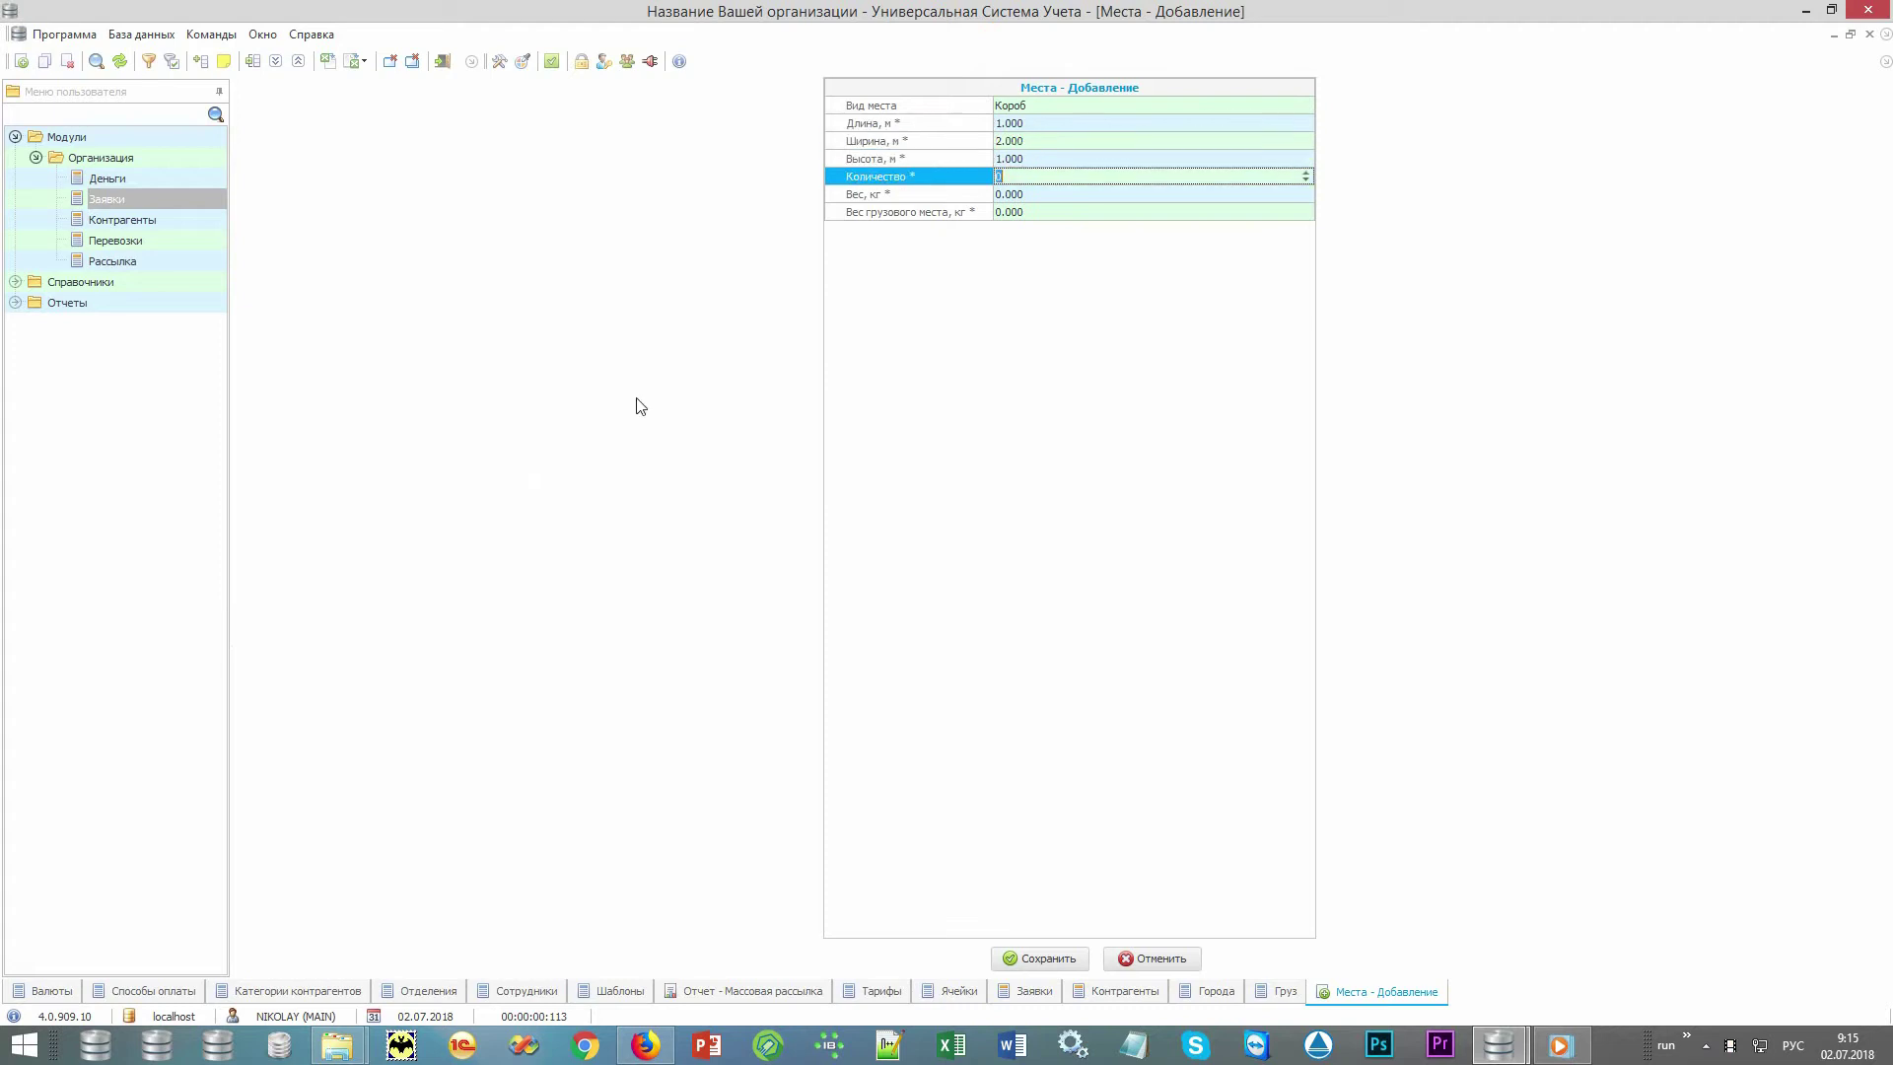
{"action": "key", "text": "Return"}
{"action": "key", "text": "Return"}
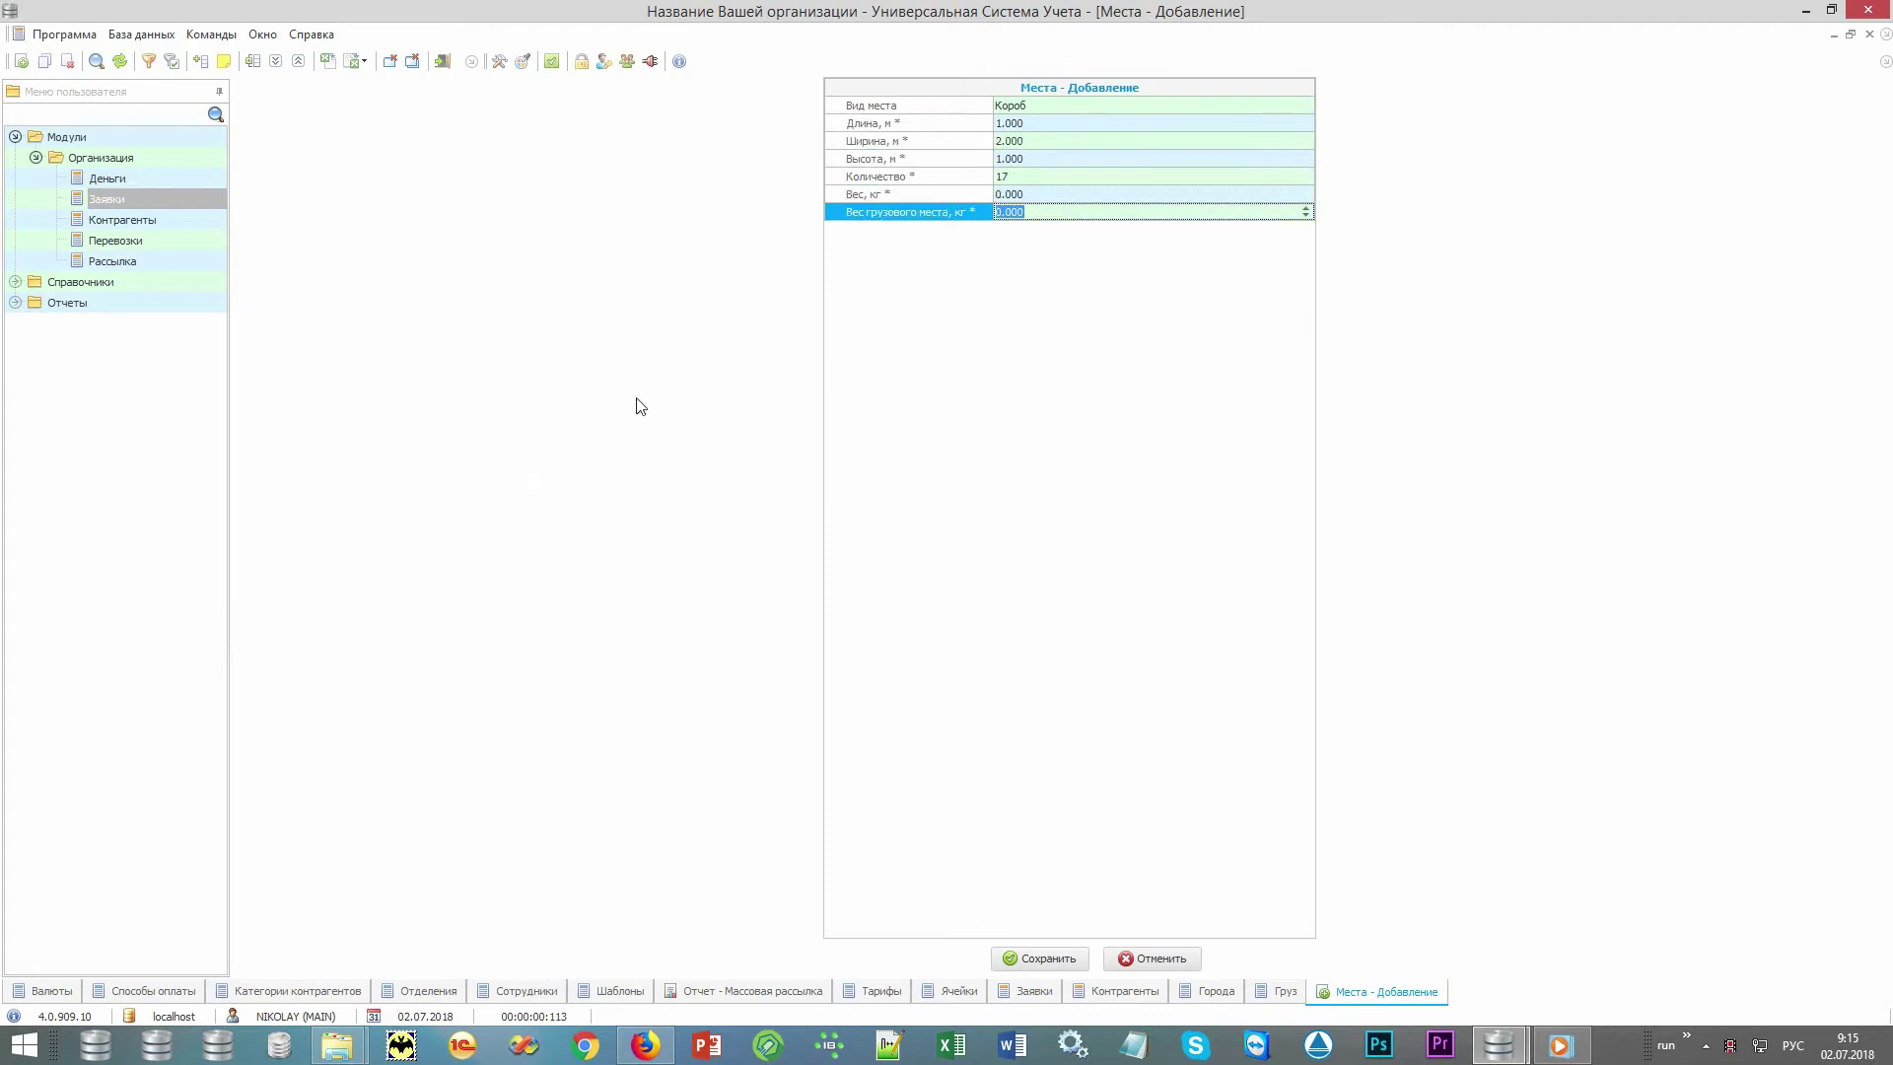
{"action": "key", "text": "Return"}
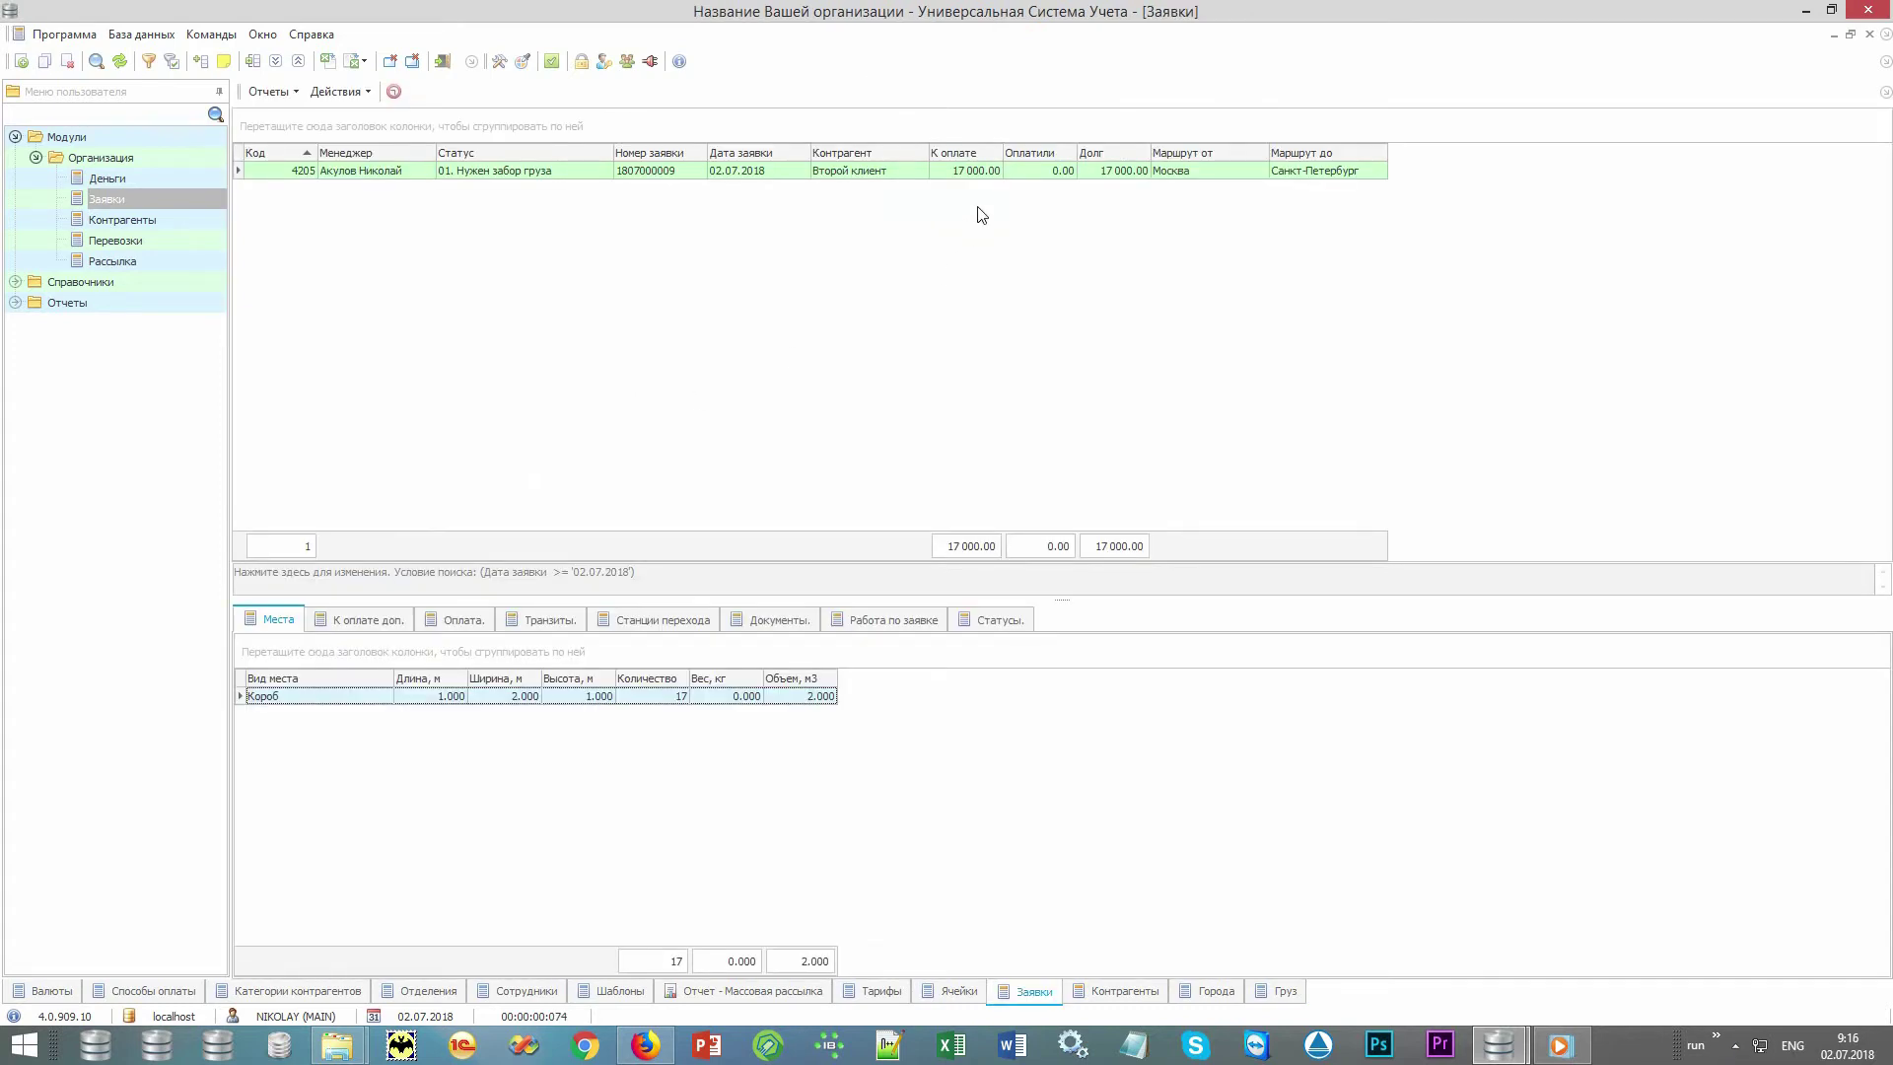
{"action": "left_click", "coordinate": [989, 175]}
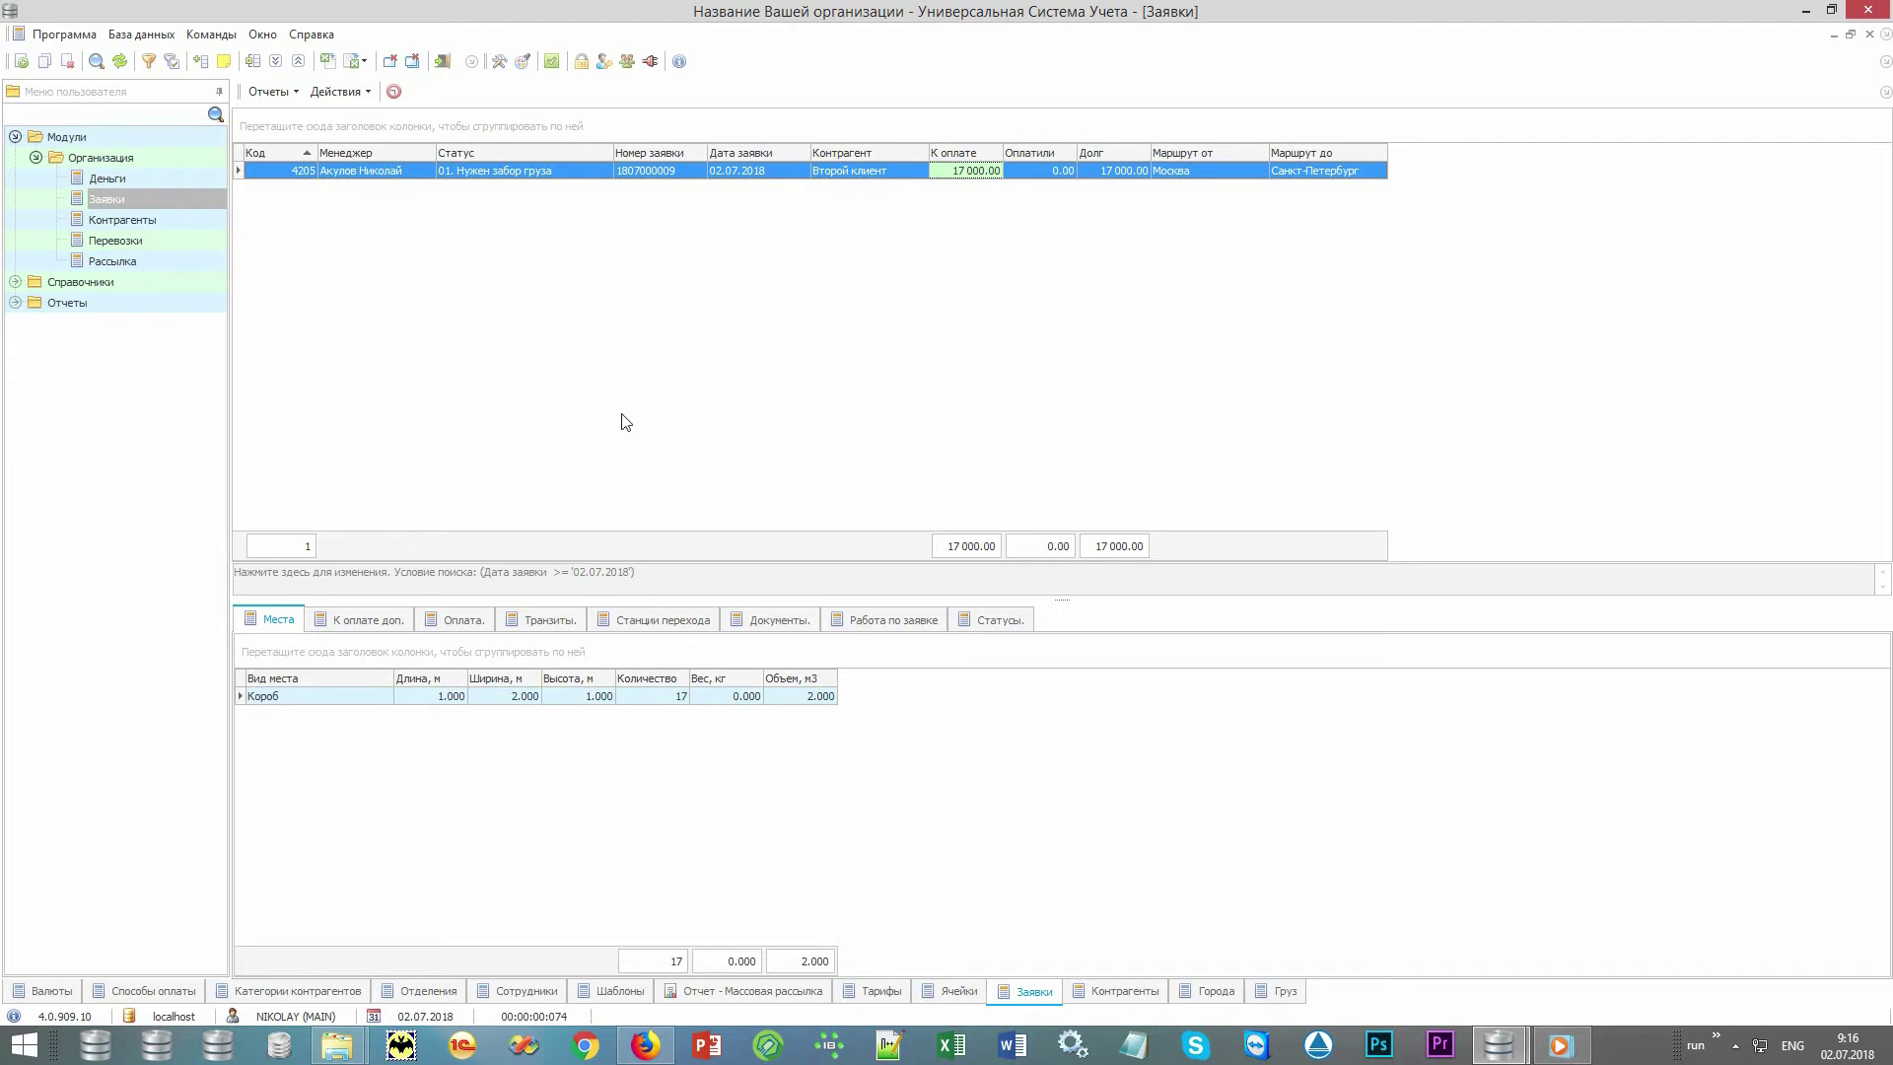
Add an additional charge to the request's К оплате доп. list with Статья Охрана and Цена 3000, and save it
{"action": "left_click", "coordinate": [386, 621]}
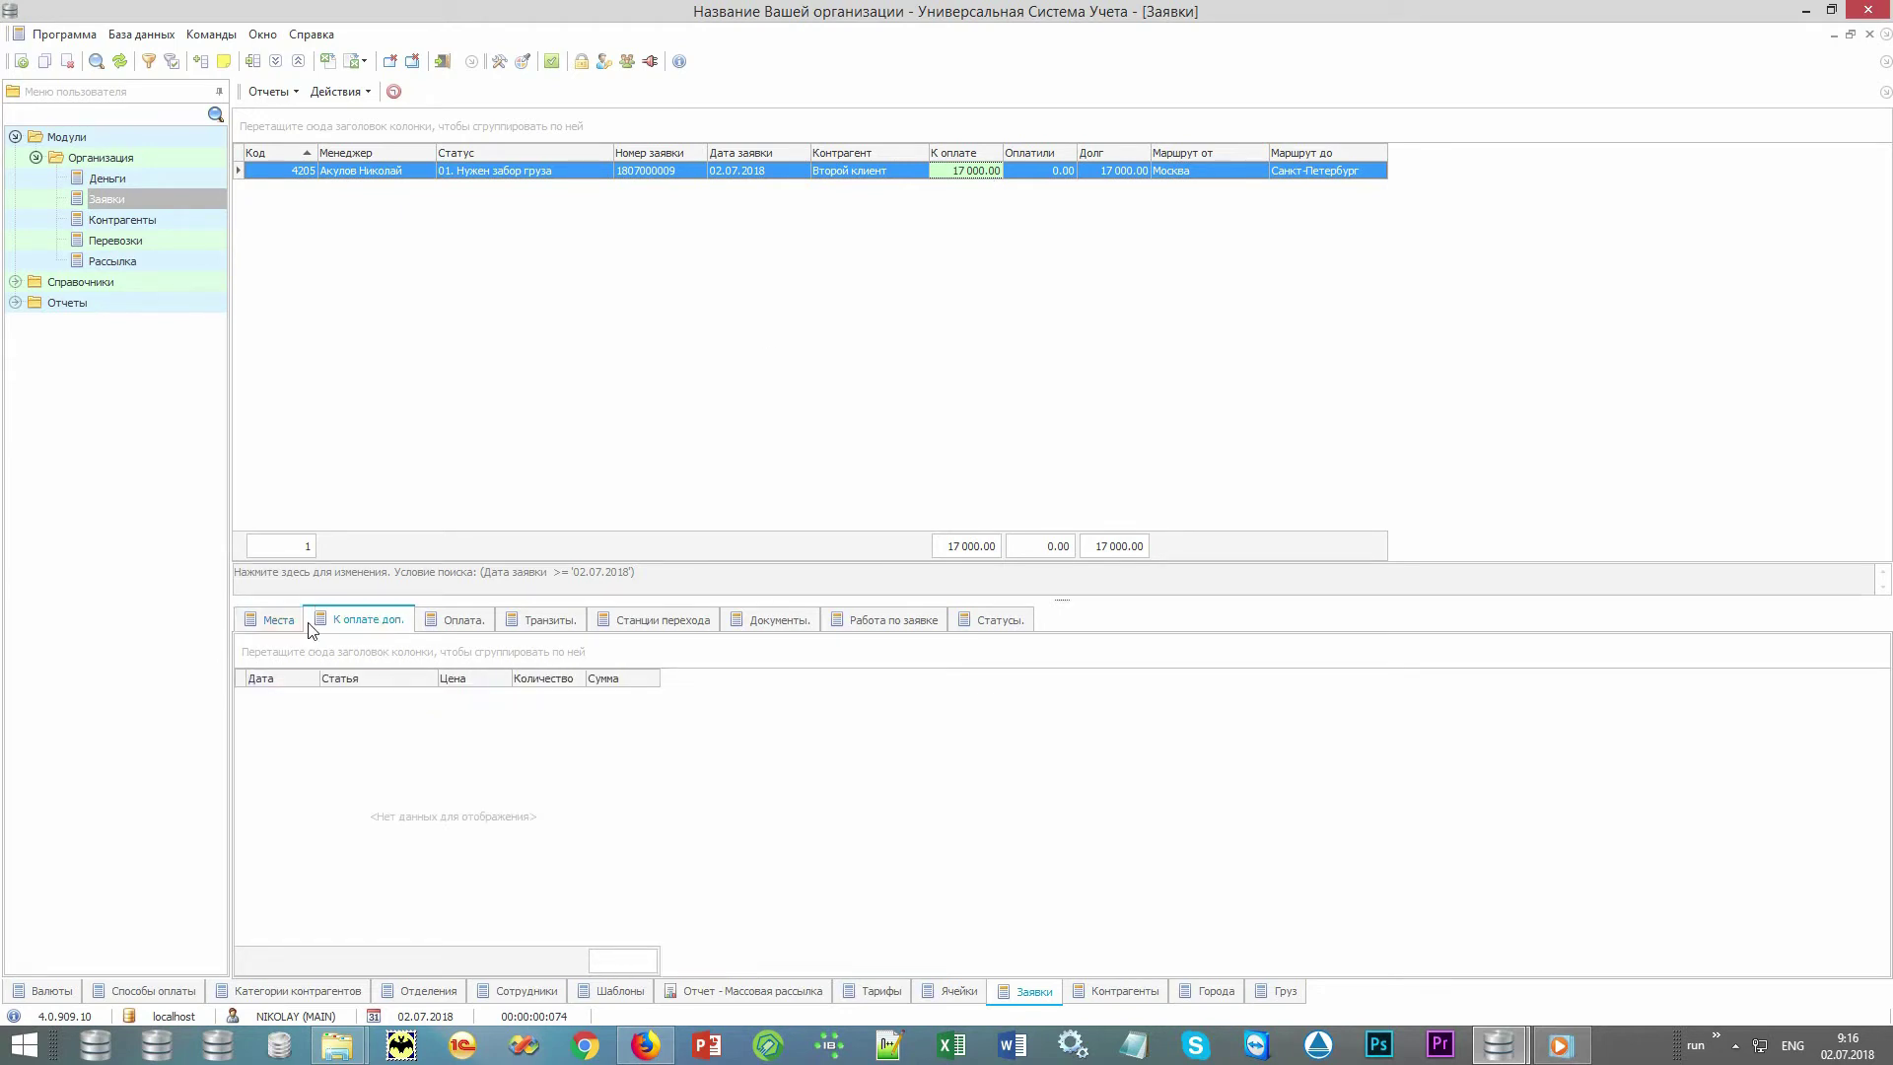
{"action": "right_click", "coordinate": [494, 786]}
{"action": "left_click", "coordinate": [629, 369]}
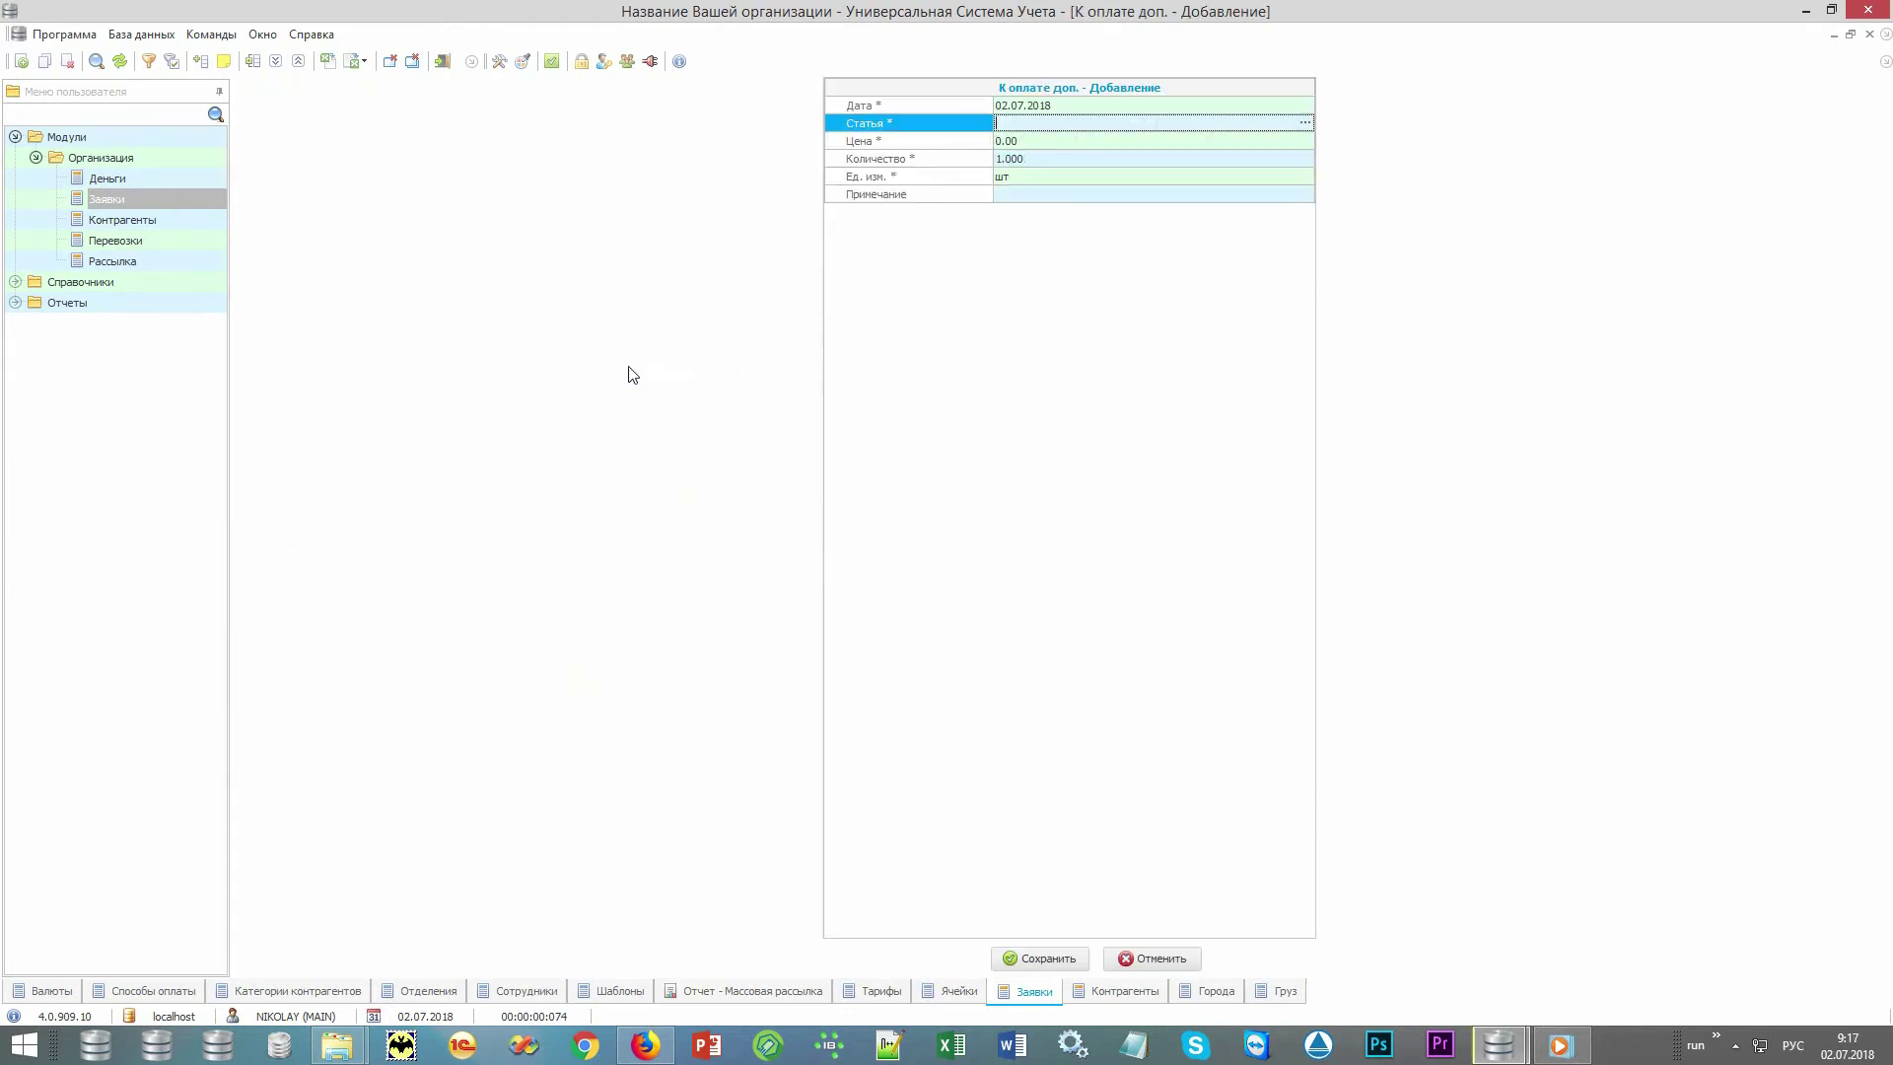
{"action": "key", "text": "Return"}
{"action": "key", "text": "Up"}
{"action": "key", "text": "Up"}
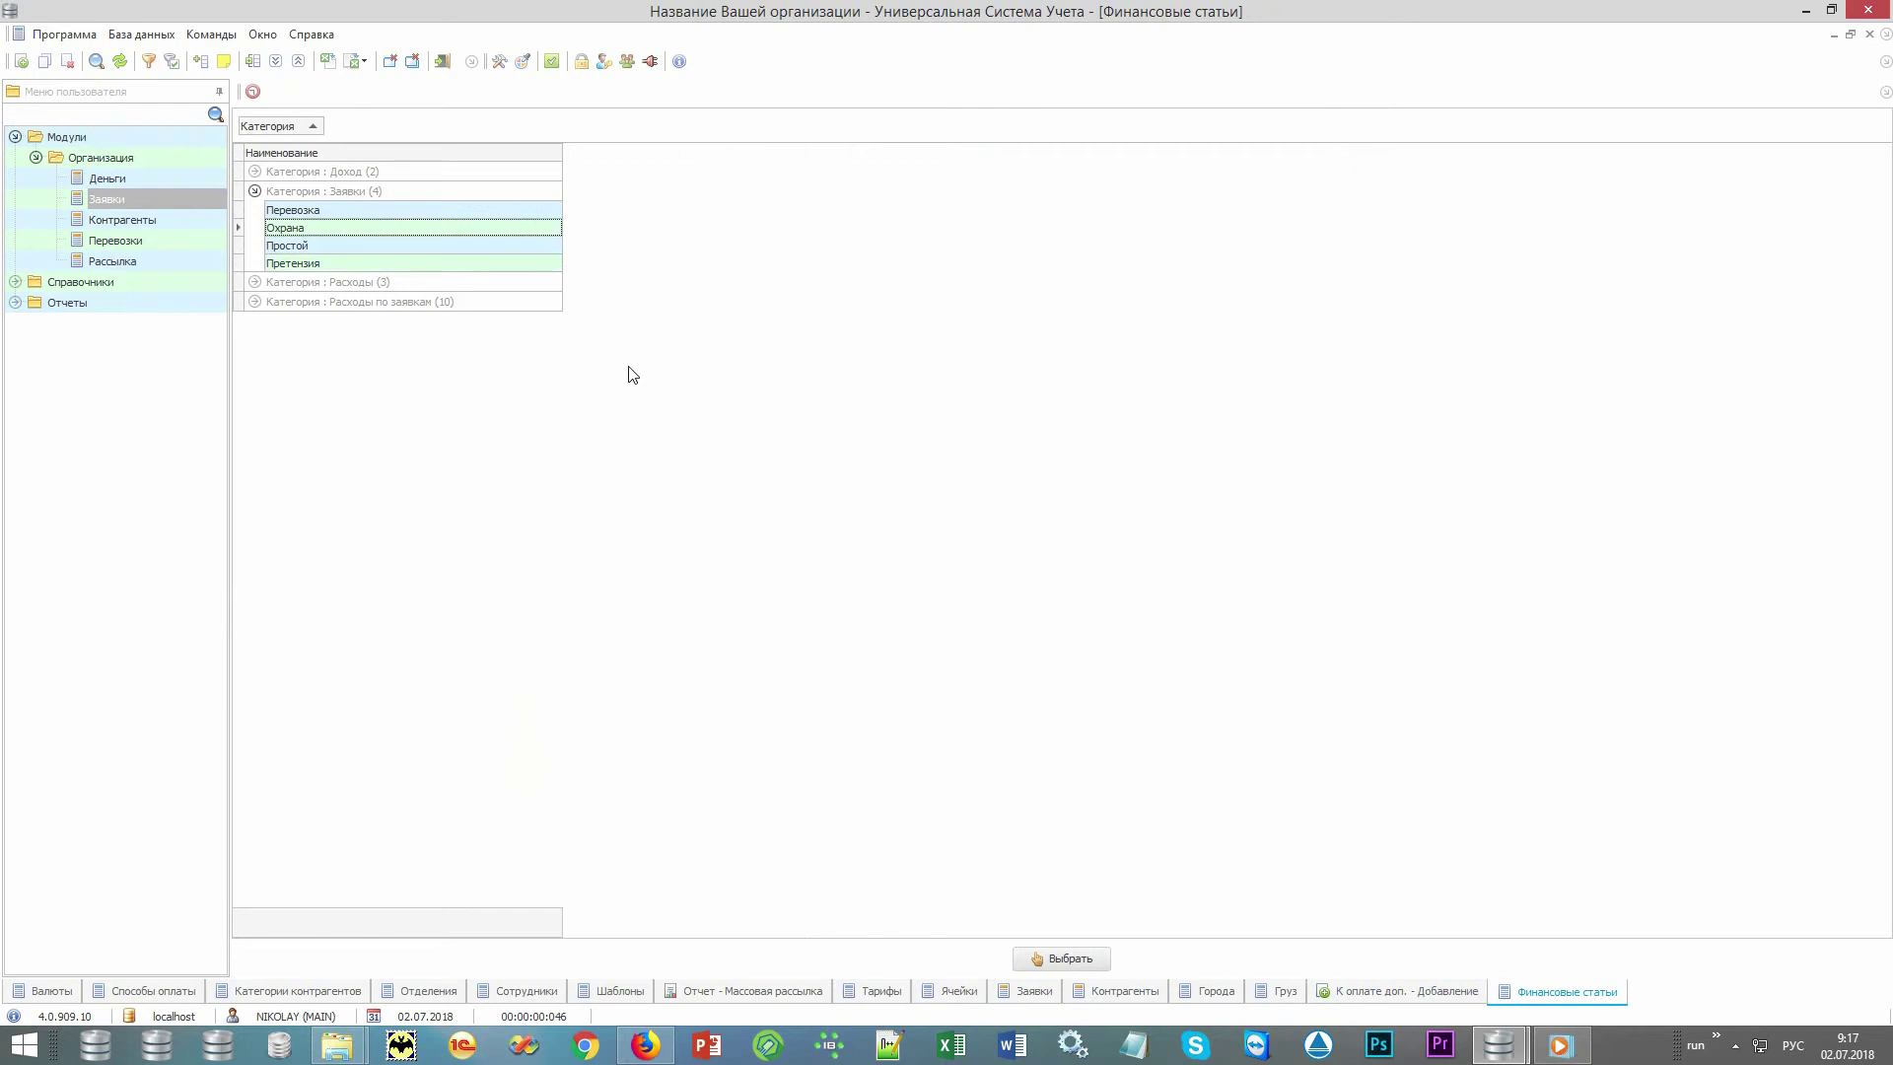
{"action": "key", "text": "Return"}
{"action": "key", "text": "Tab"}
{"action": "type", "text": "3000"}
{"action": "key", "text": "ctrl+s"}
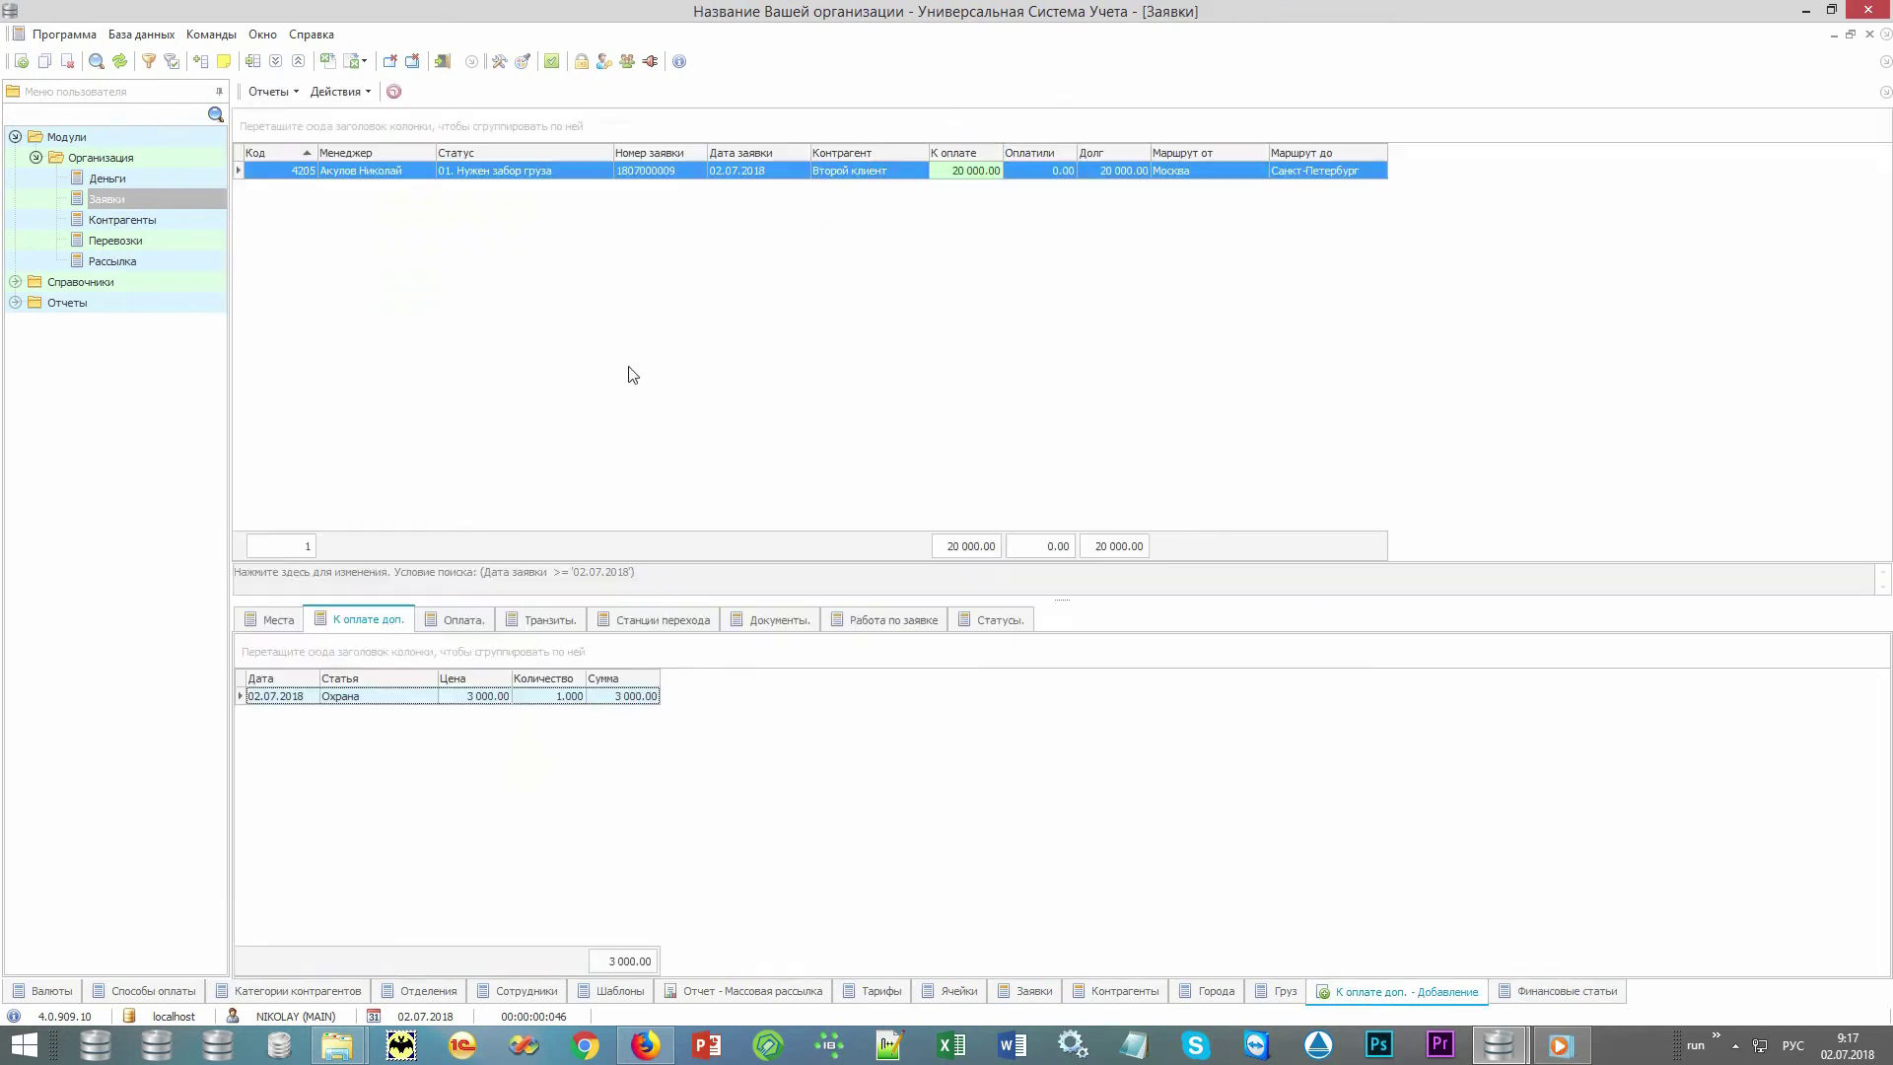
{"action": "left_click", "coordinate": [993, 175]}
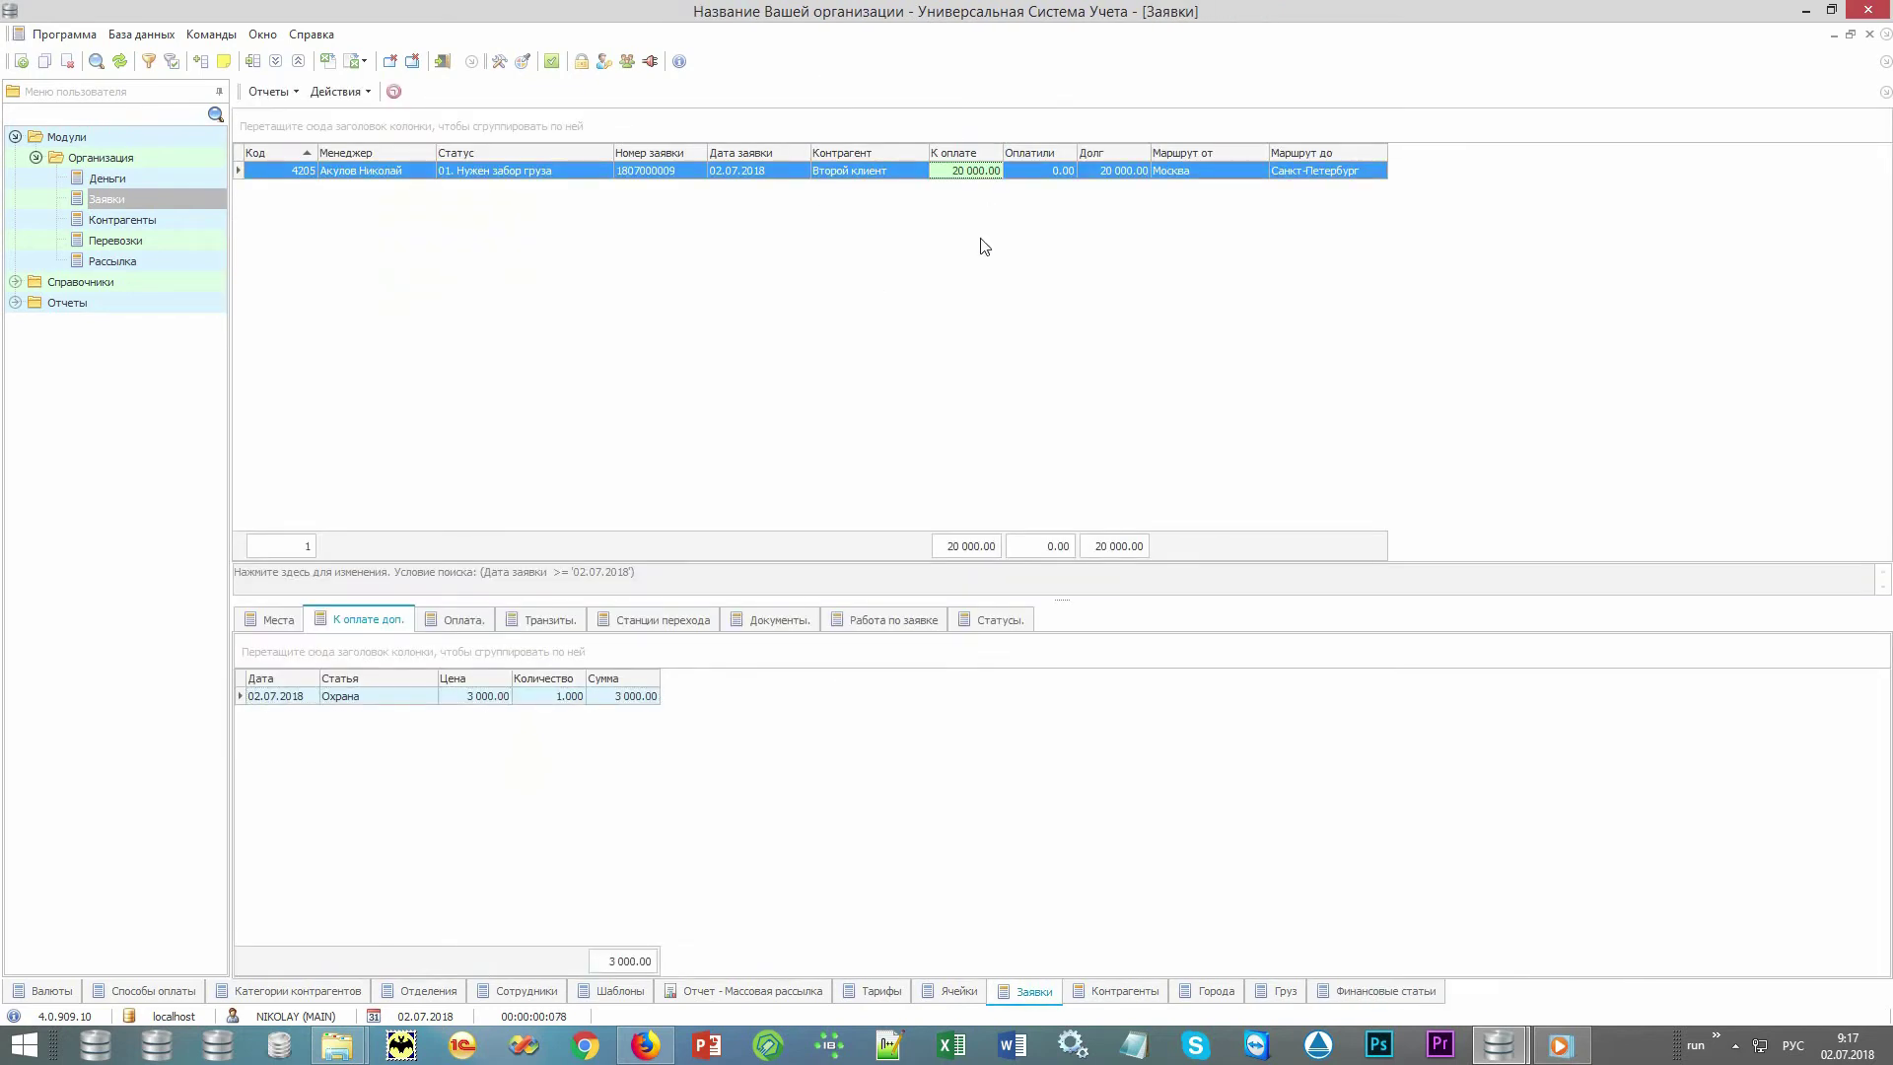
Add a payment of 20000 into Касса in the request's Оплата list and save it
{"action": "left_click", "coordinate": [466, 620]}
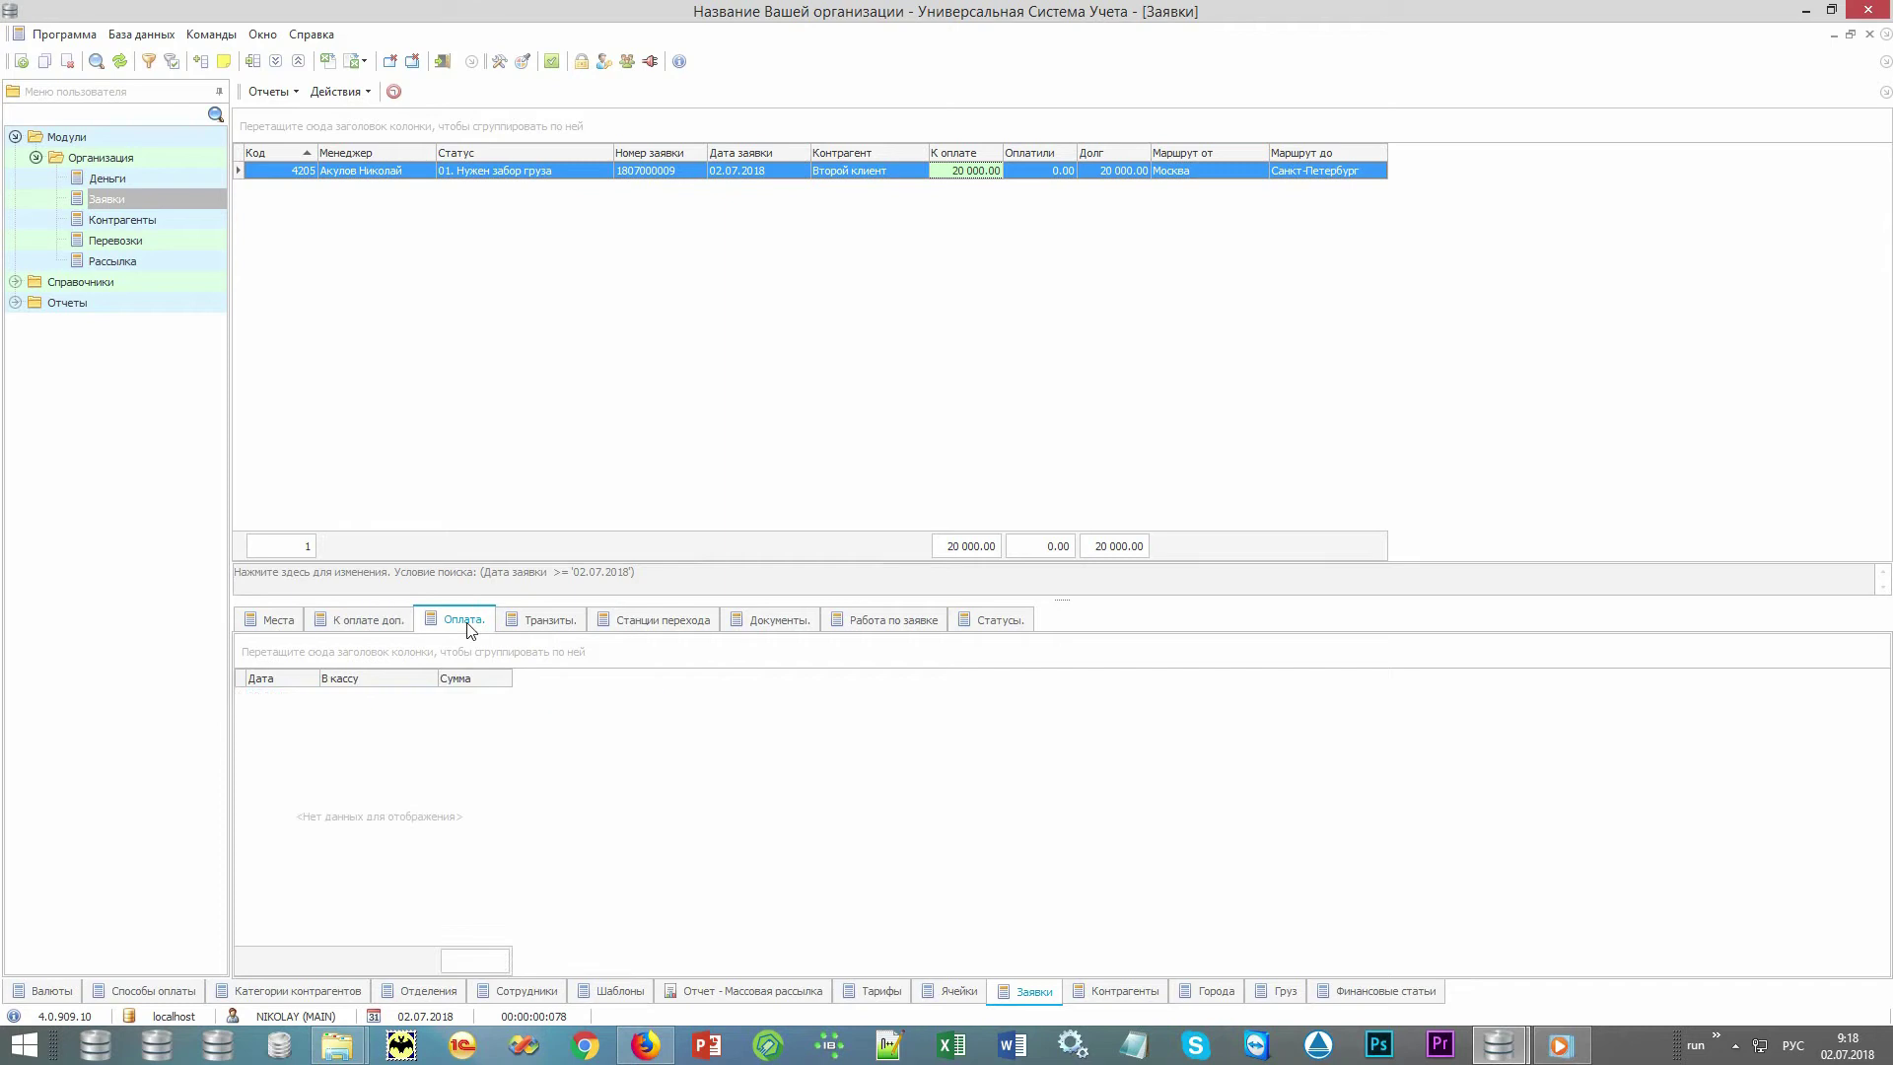
{"action": "right_click", "coordinate": [551, 848]}
{"action": "left_click", "coordinate": [670, 435]}
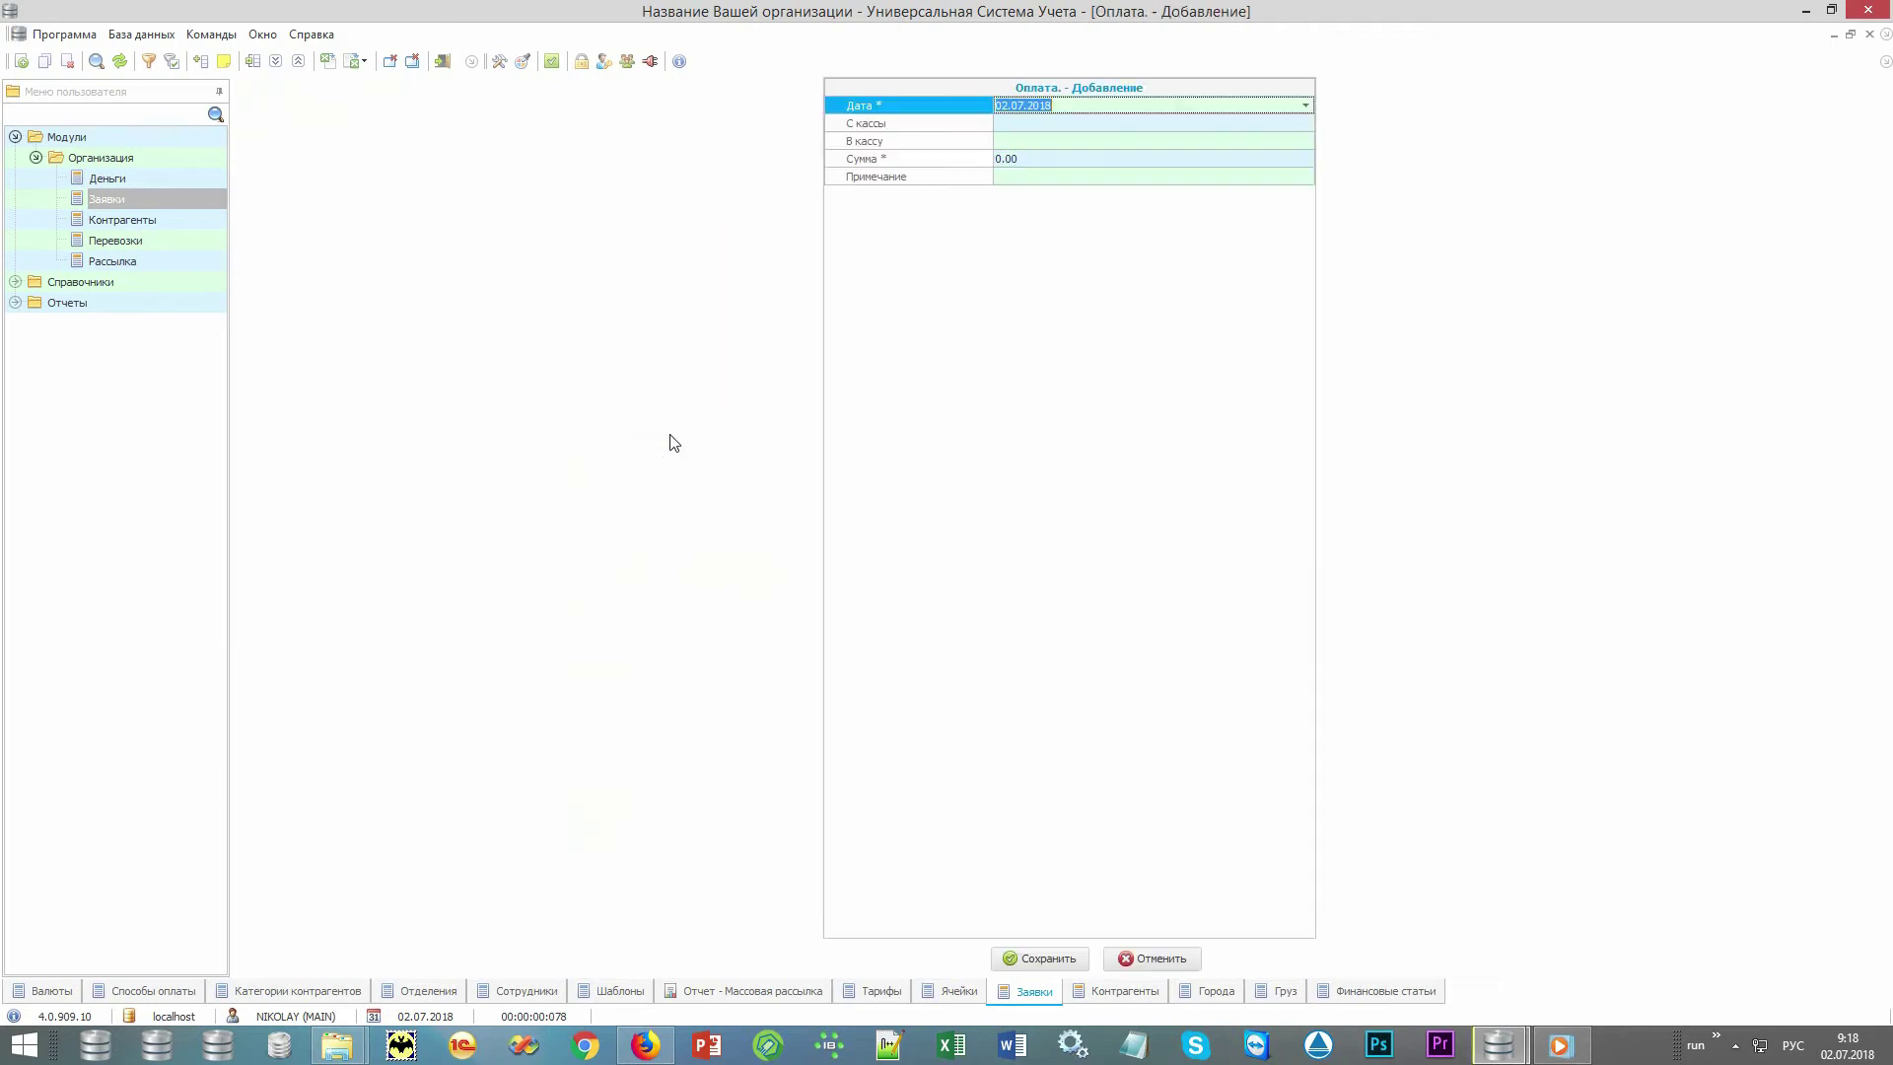
{"action": "key", "text": "Tab"}
{"action": "key", "text": "alt+Down"}
{"action": "key", "text": "Return"}
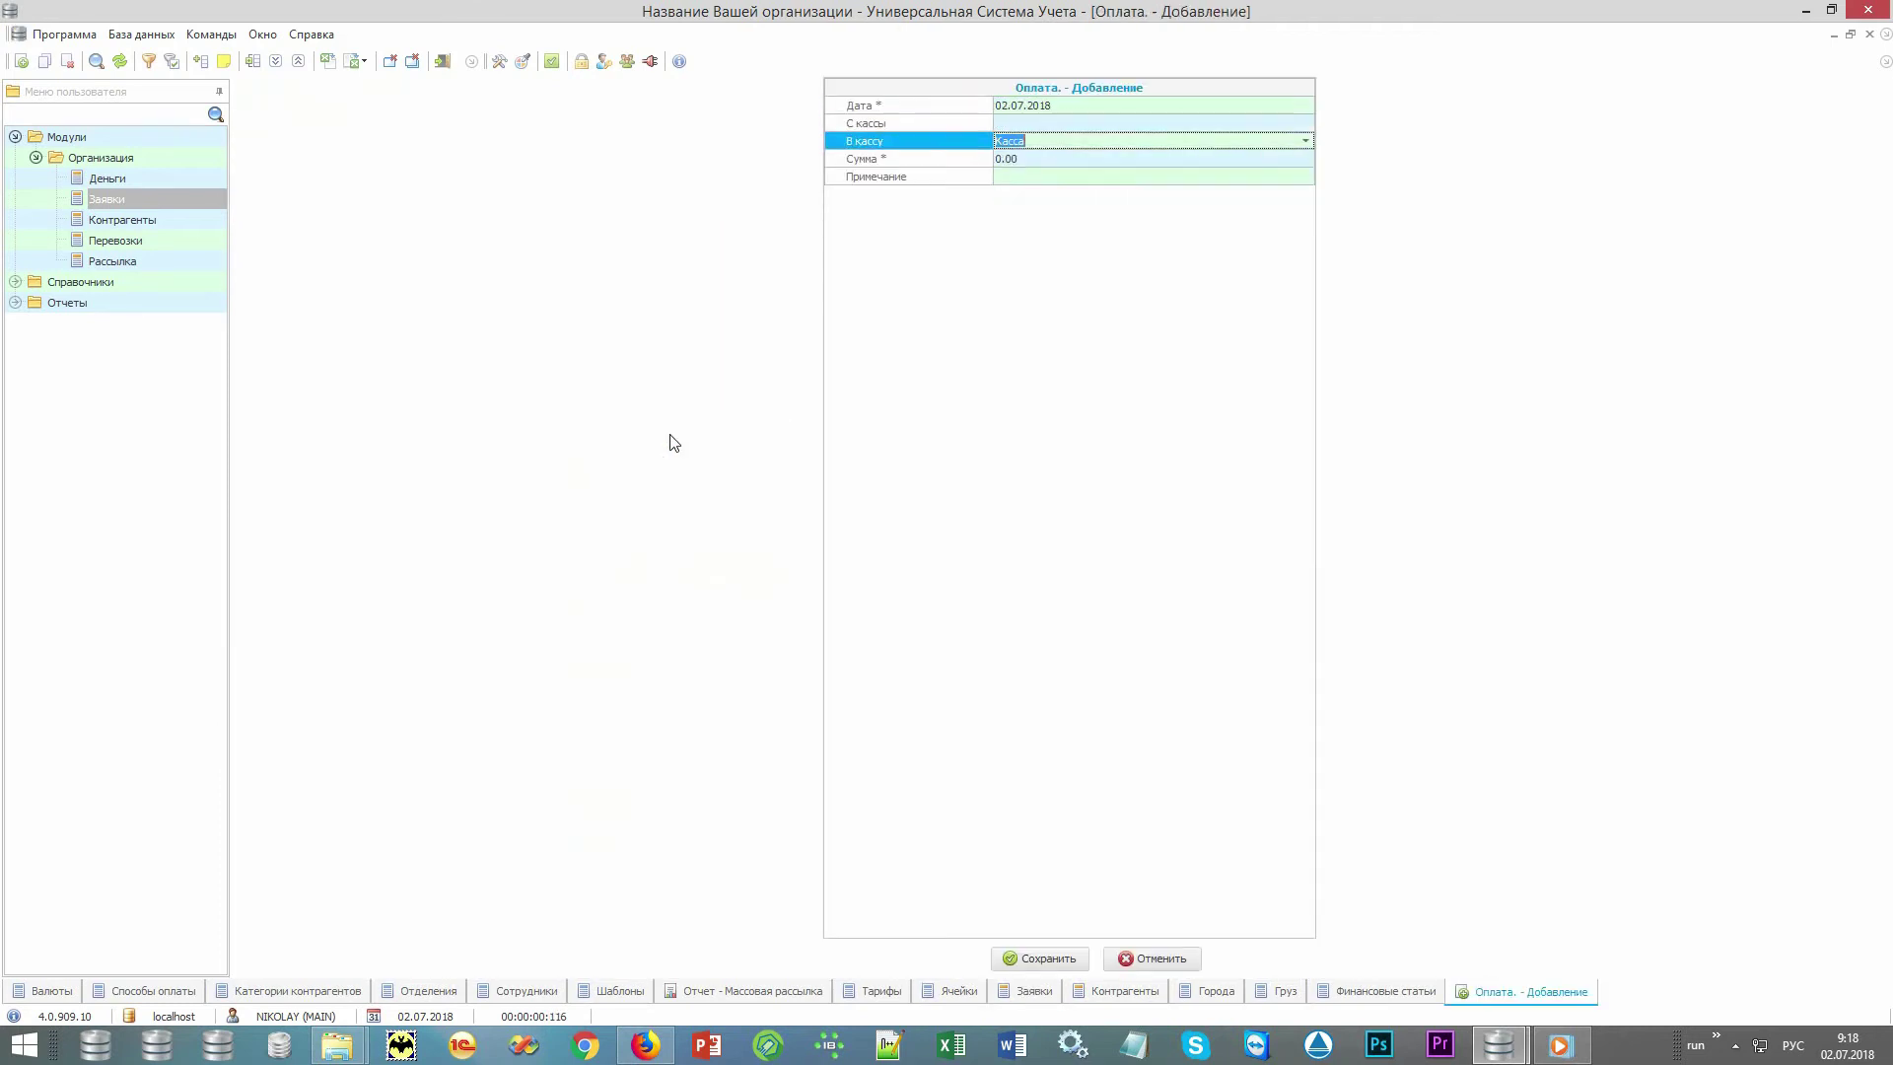
{"action": "key", "text": "Tab"}
{"action": "type", "text": "2000"}
{"action": "key", "text": "ctrl+Return"}
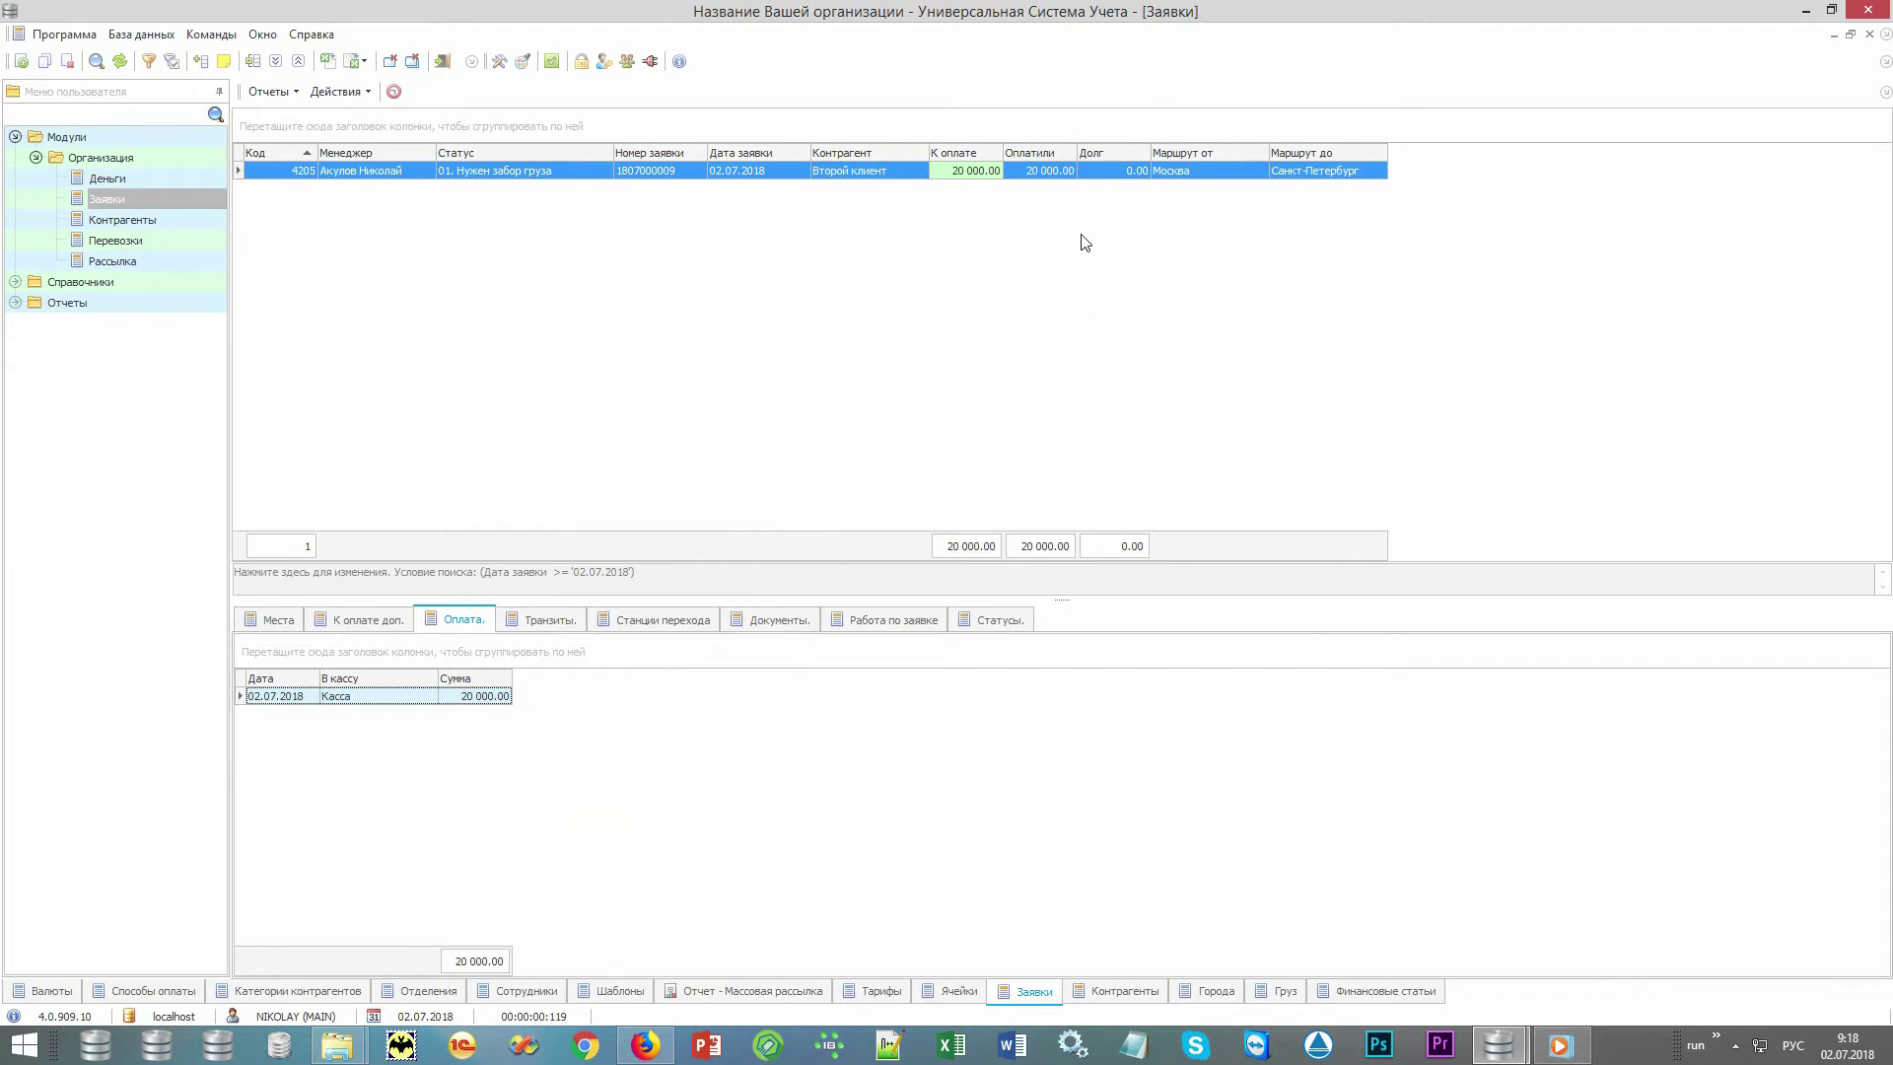
Check the request's Оплатили and Долг amounts and view its Транзиты list
{"action": "left_click", "coordinate": [1065, 174]}
{"action": "left_click", "coordinate": [1098, 176]}
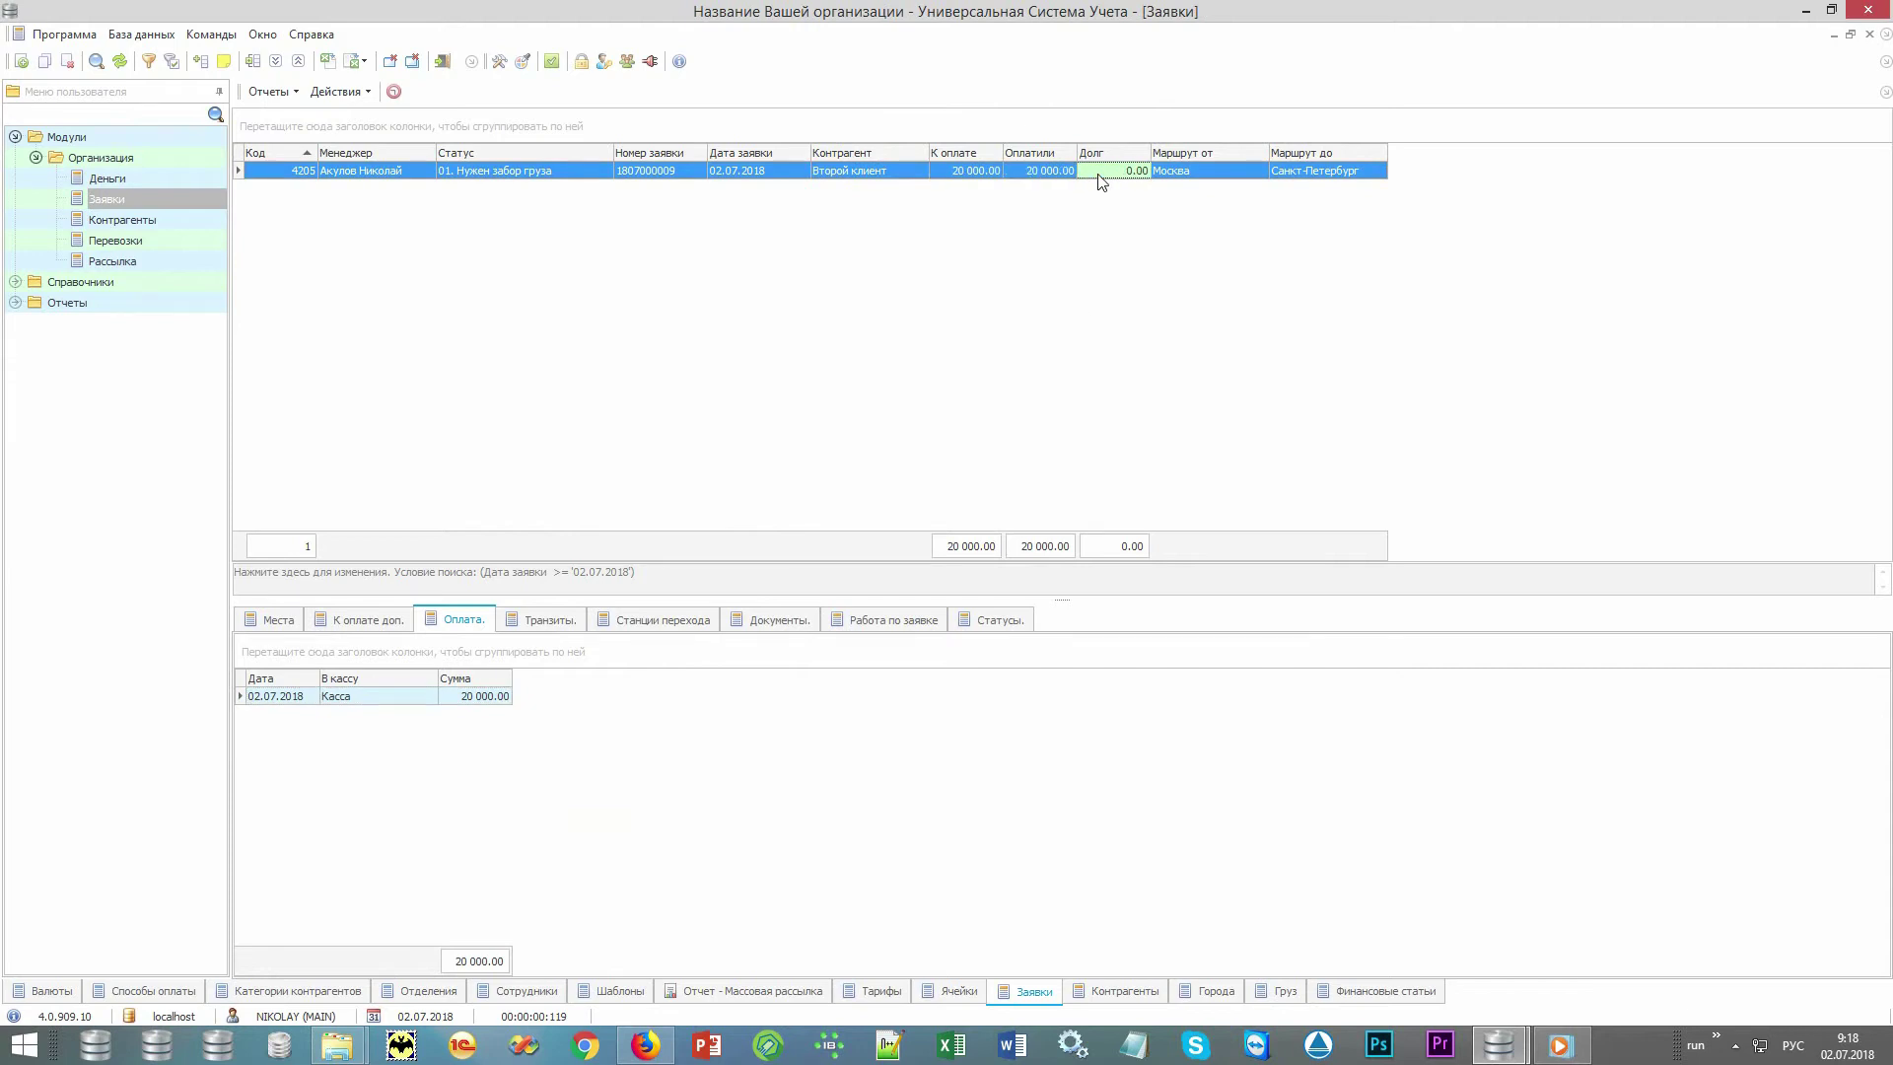
{"action": "left_click", "coordinate": [566, 619]}
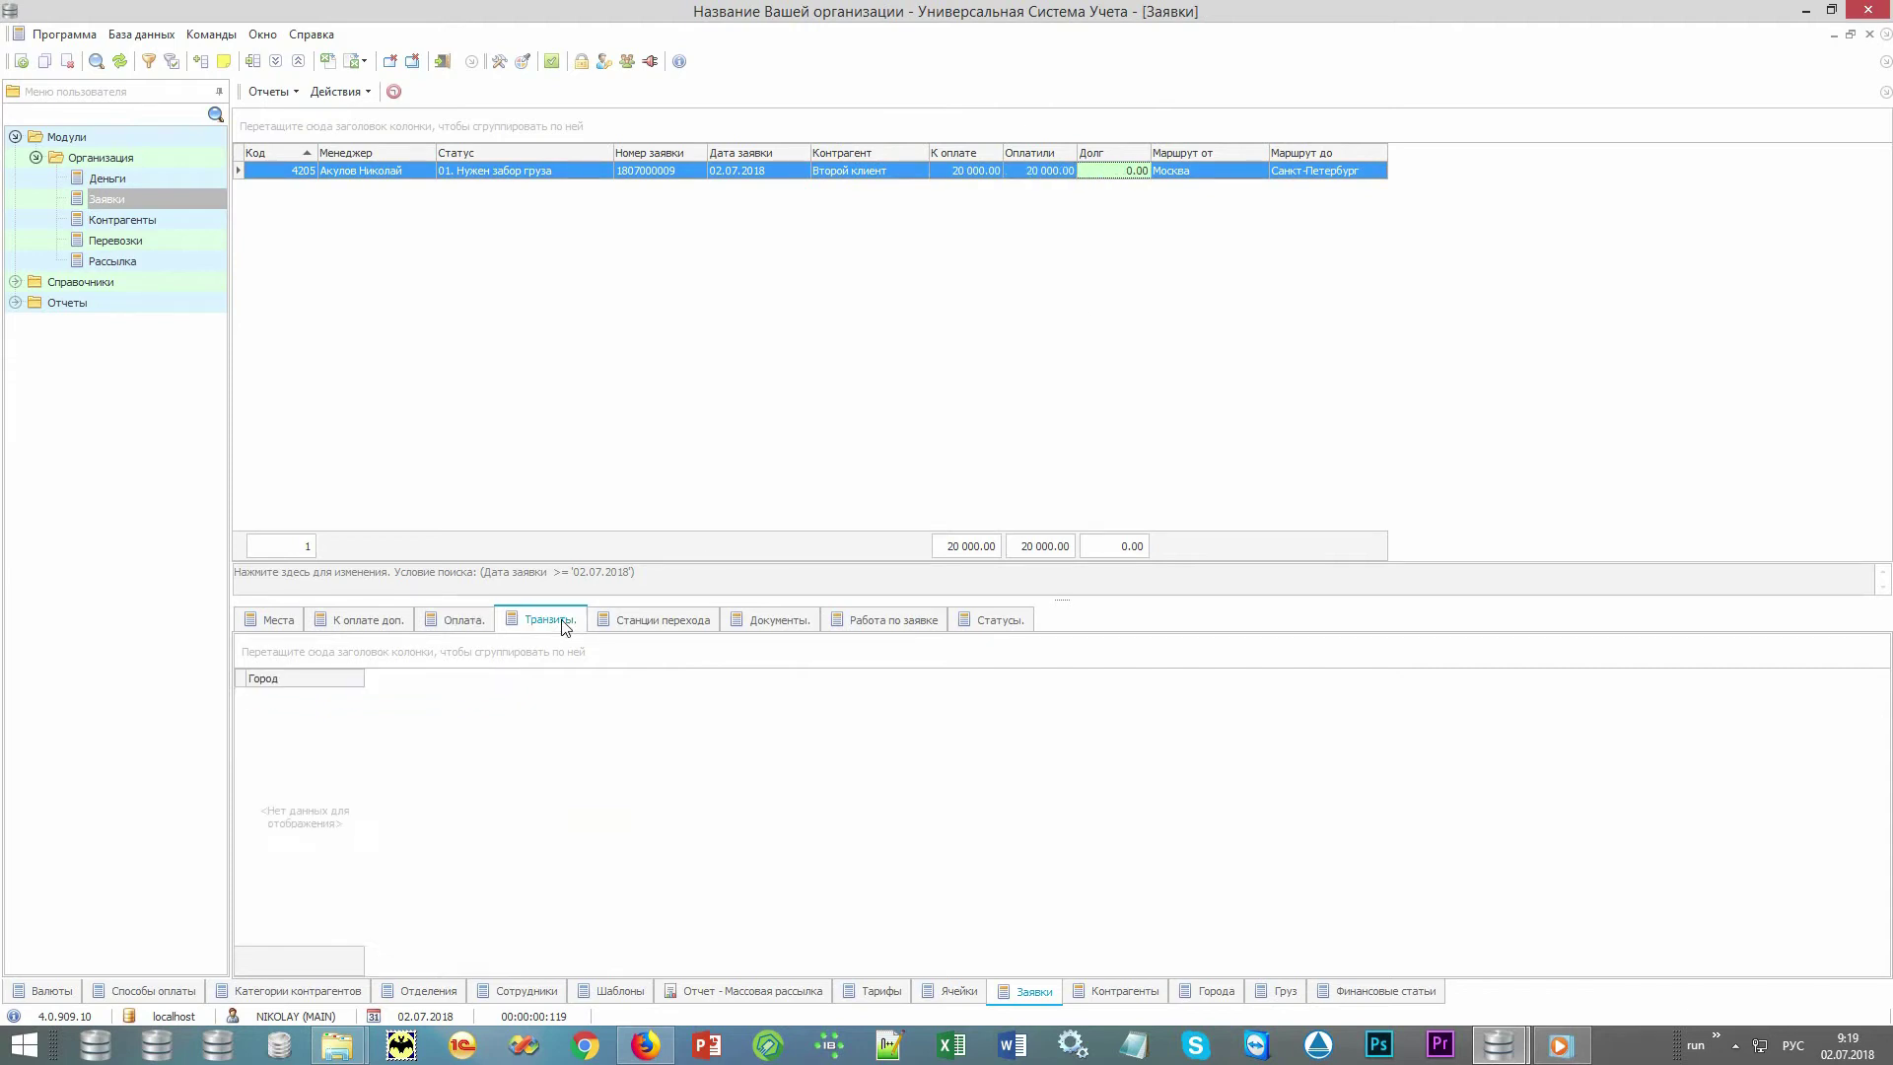
View the request's Станции перехода and Документы lists
{"action": "left_click", "coordinate": [699, 632]}
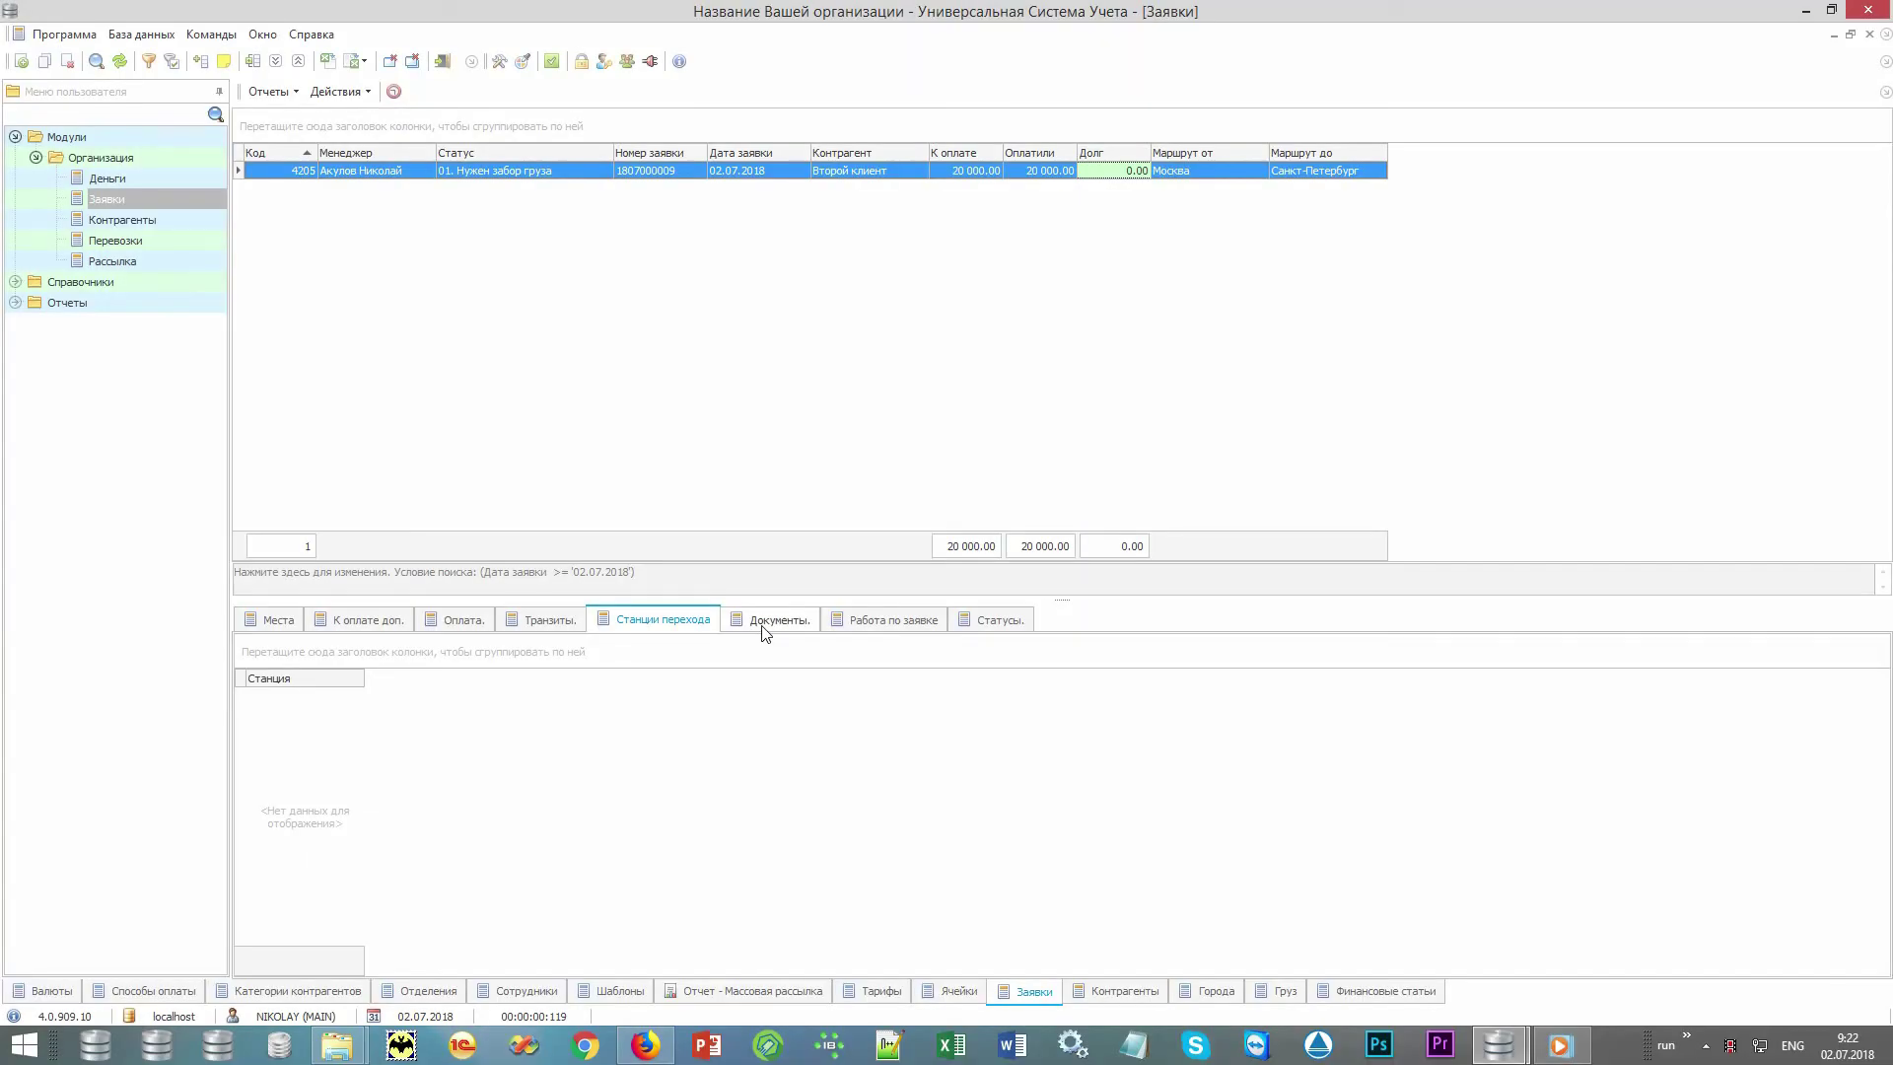
{"action": "left_click", "coordinate": [766, 622]}
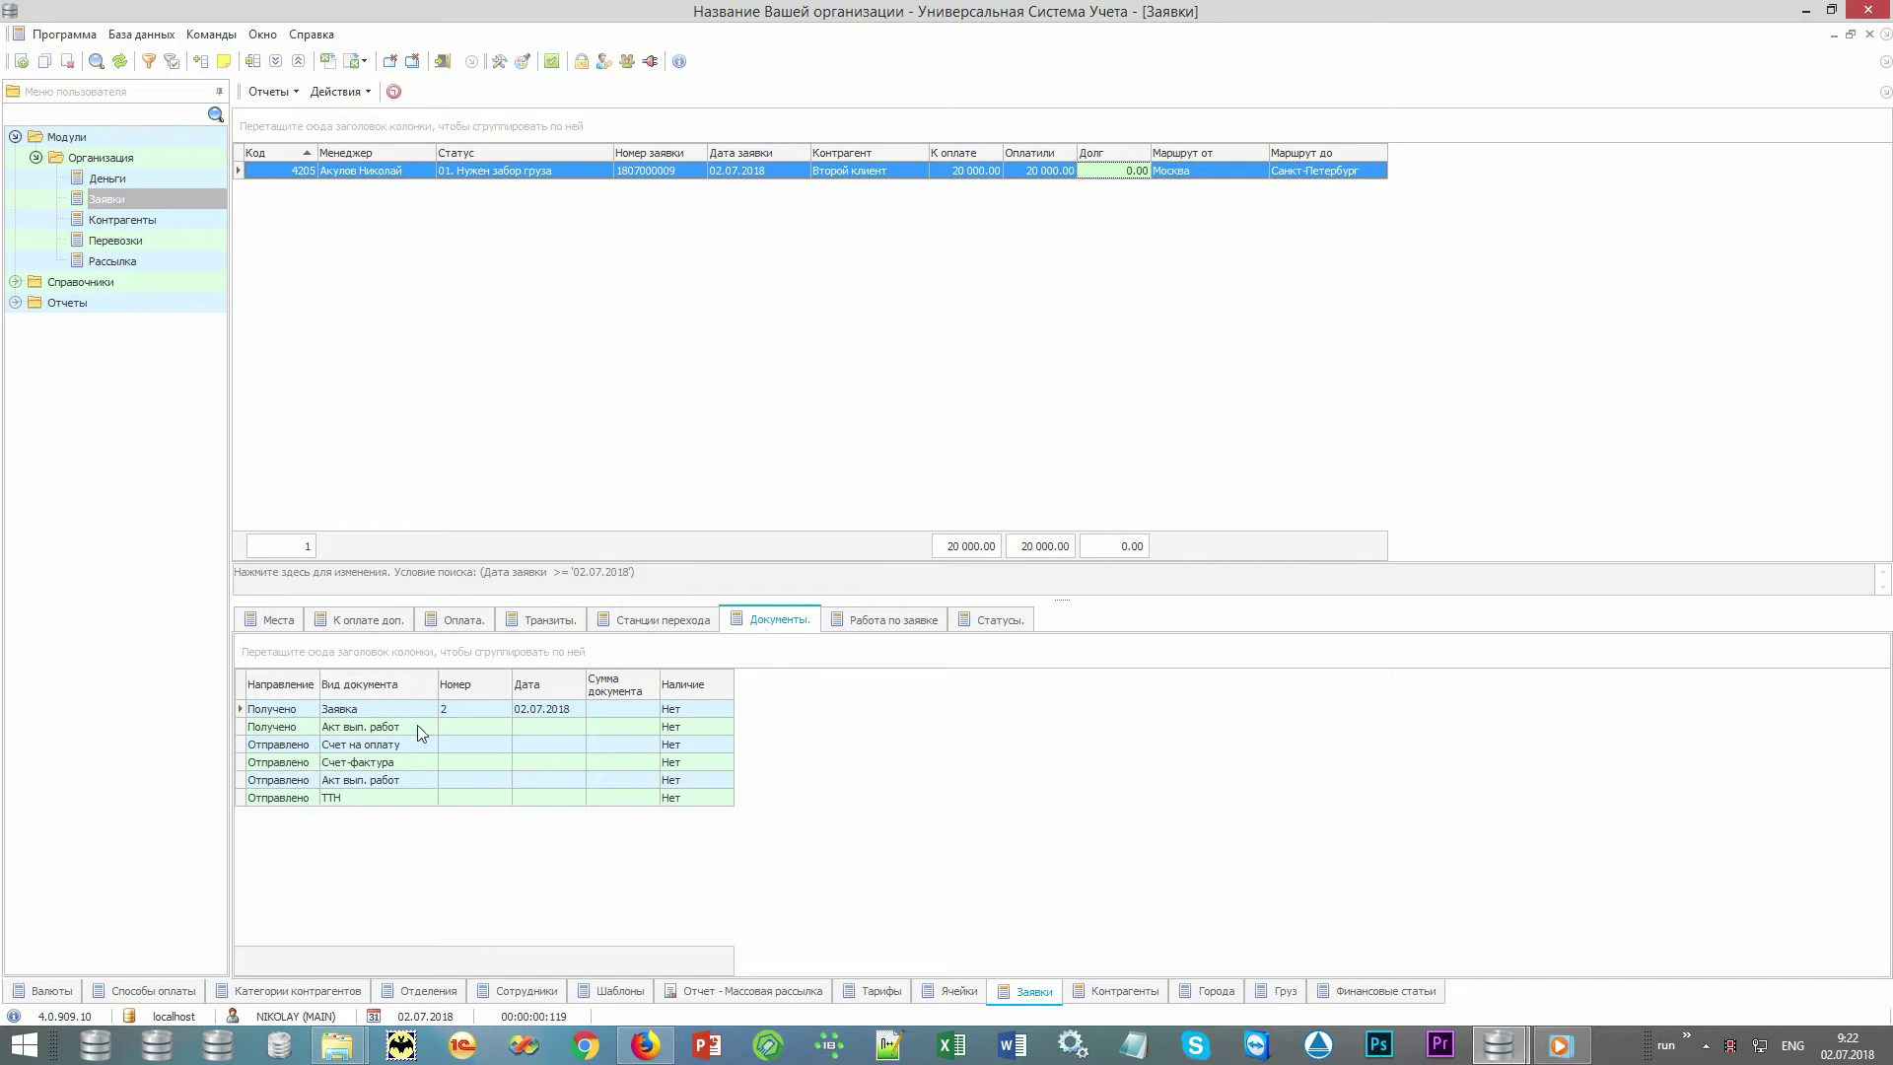
Try setting the received Заявка document's Наличие to Копия, look at its Ссылка на скан and Файл fields, and discard the edit
{"action": "double_click", "coordinate": [706, 709]}
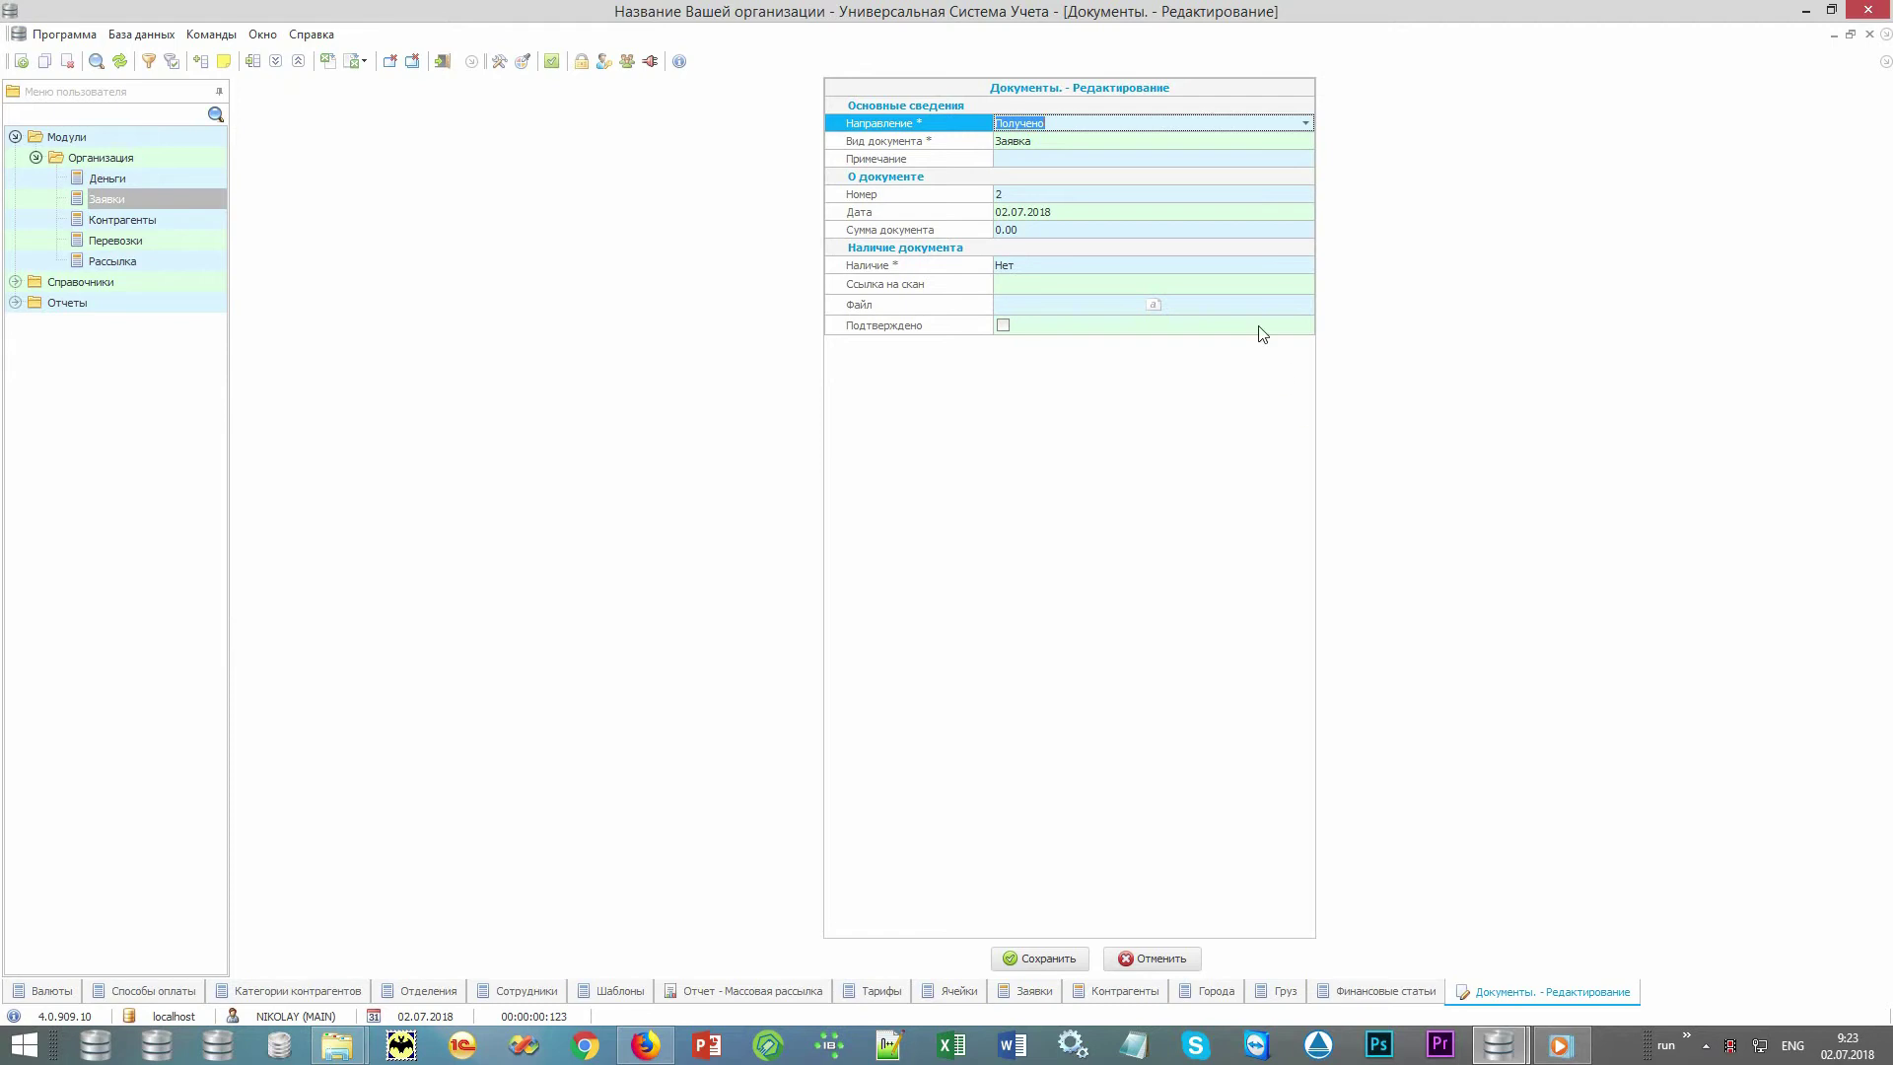
{"action": "left_click", "coordinate": [1289, 267]}
{"action": "left_click", "coordinate": [1303, 264]}
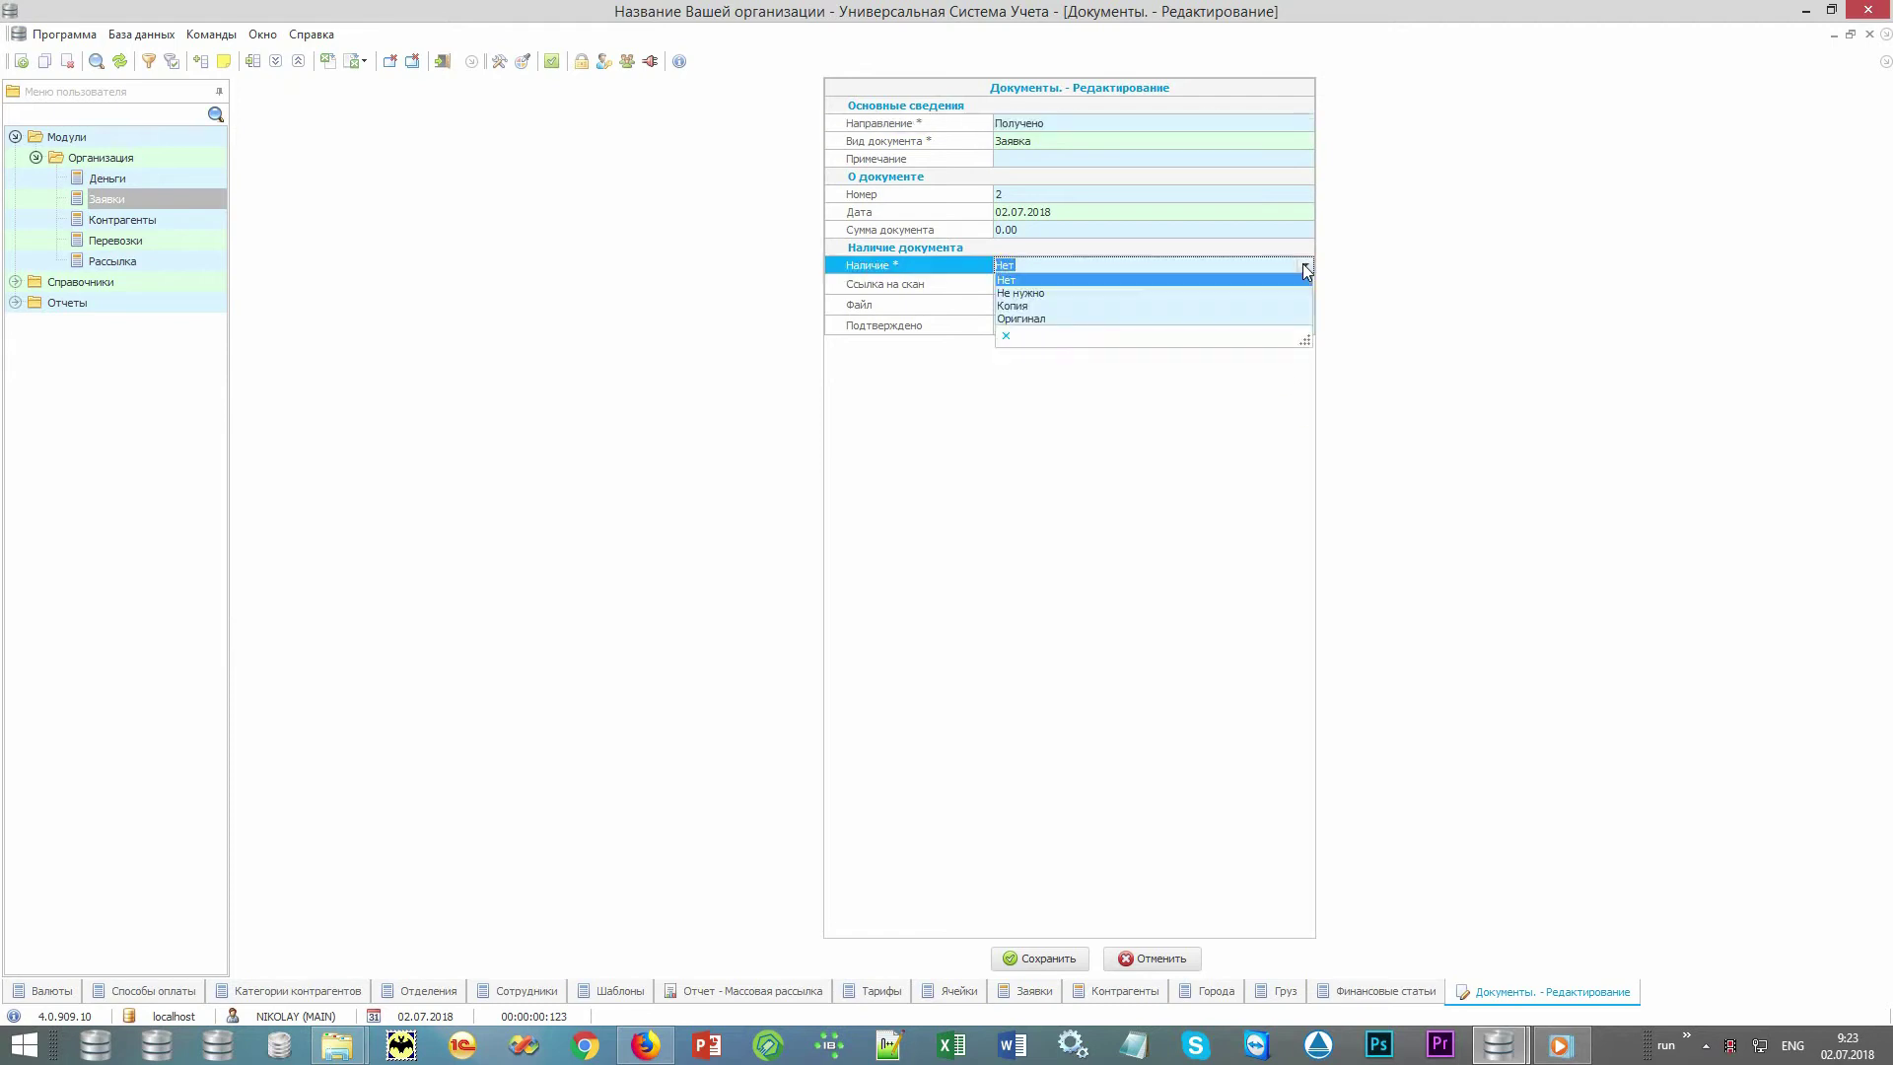
{"action": "left_click", "coordinate": [1270, 305]}
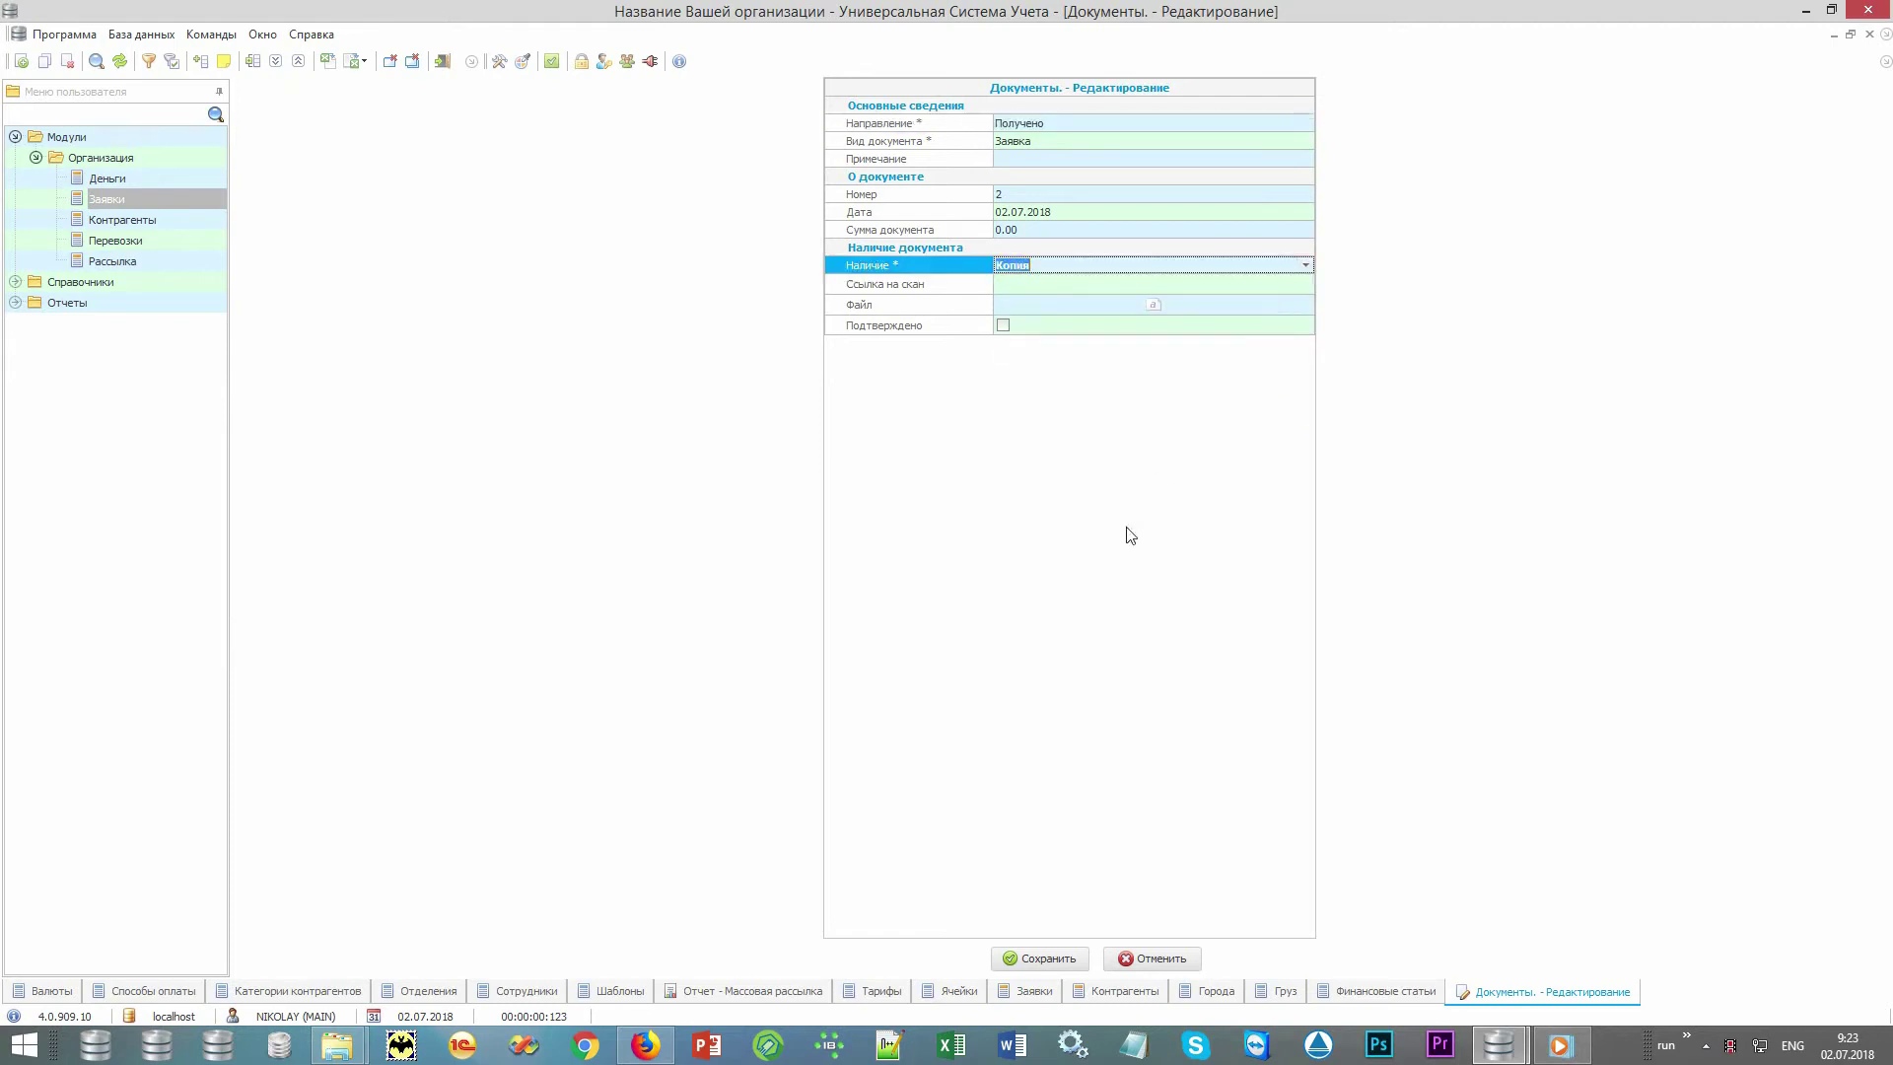
{"action": "left_click", "coordinate": [970, 287]}
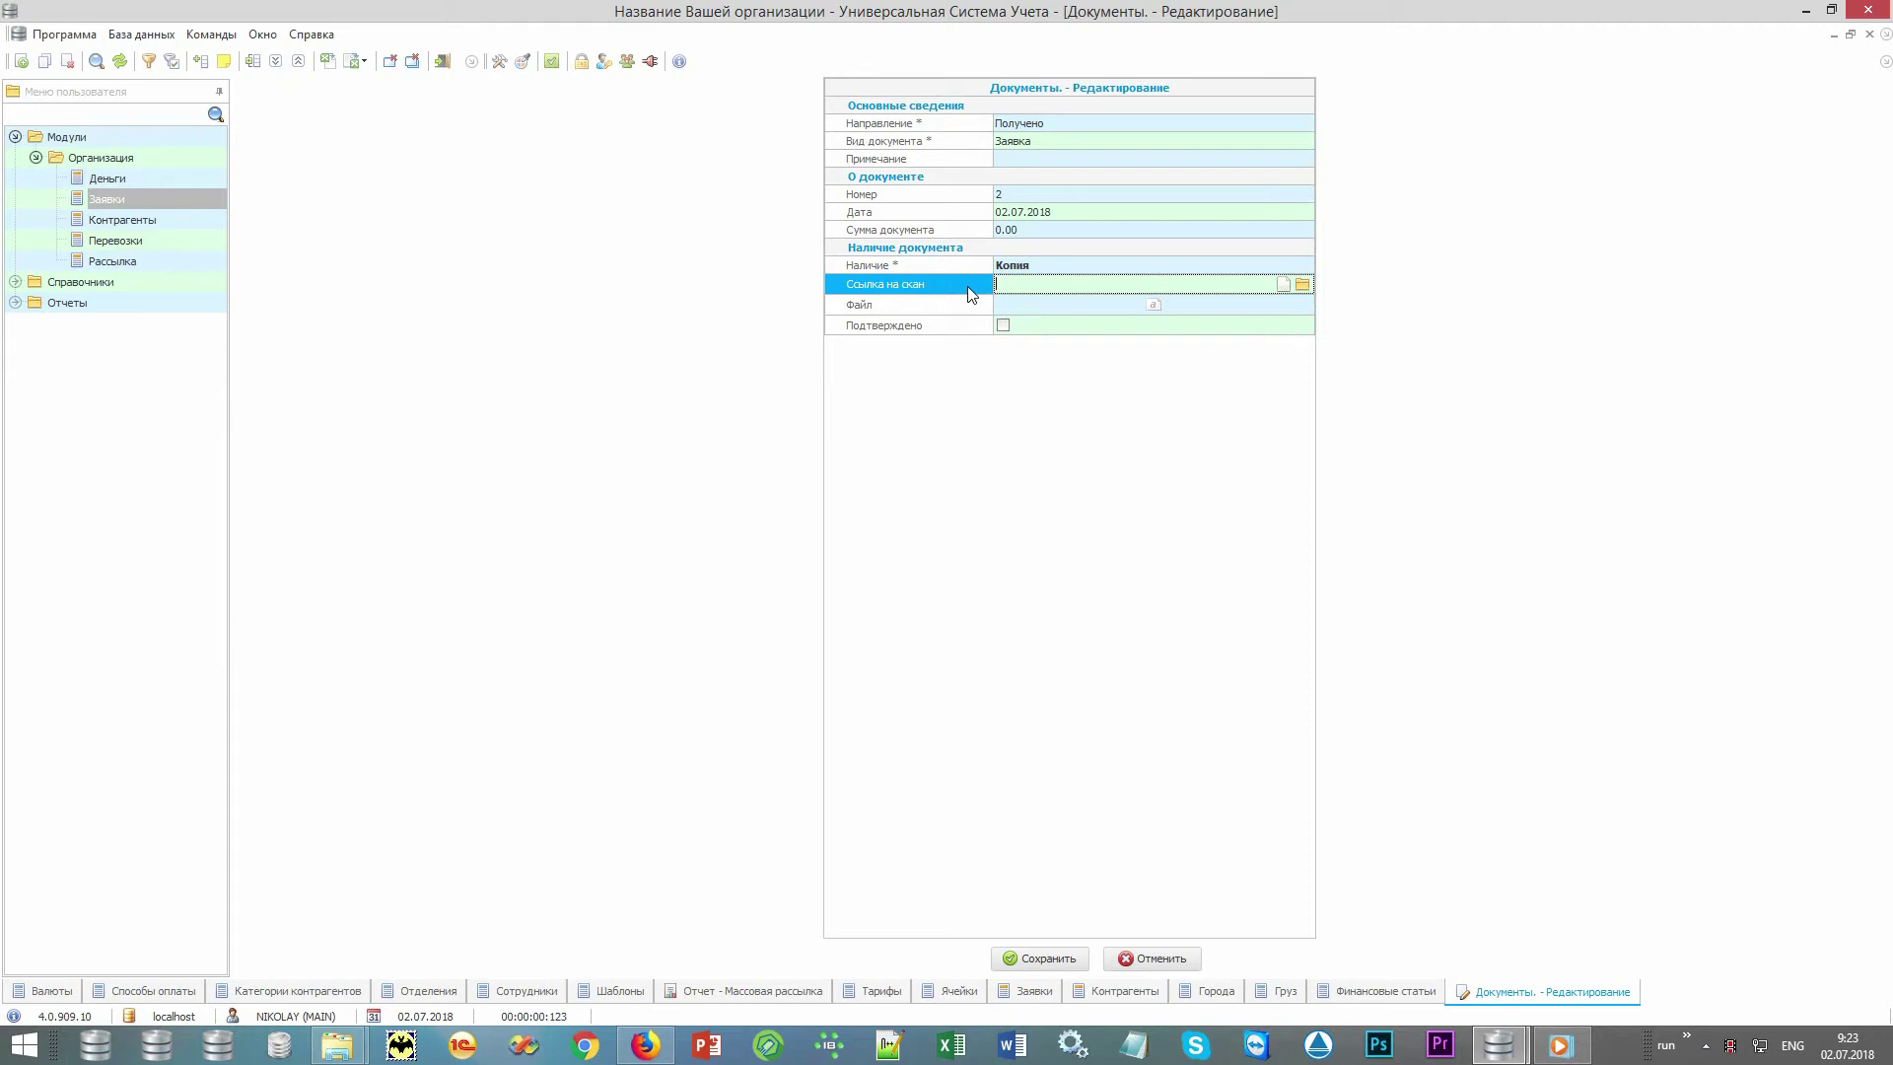
{"action": "left_click", "coordinate": [966, 307]}
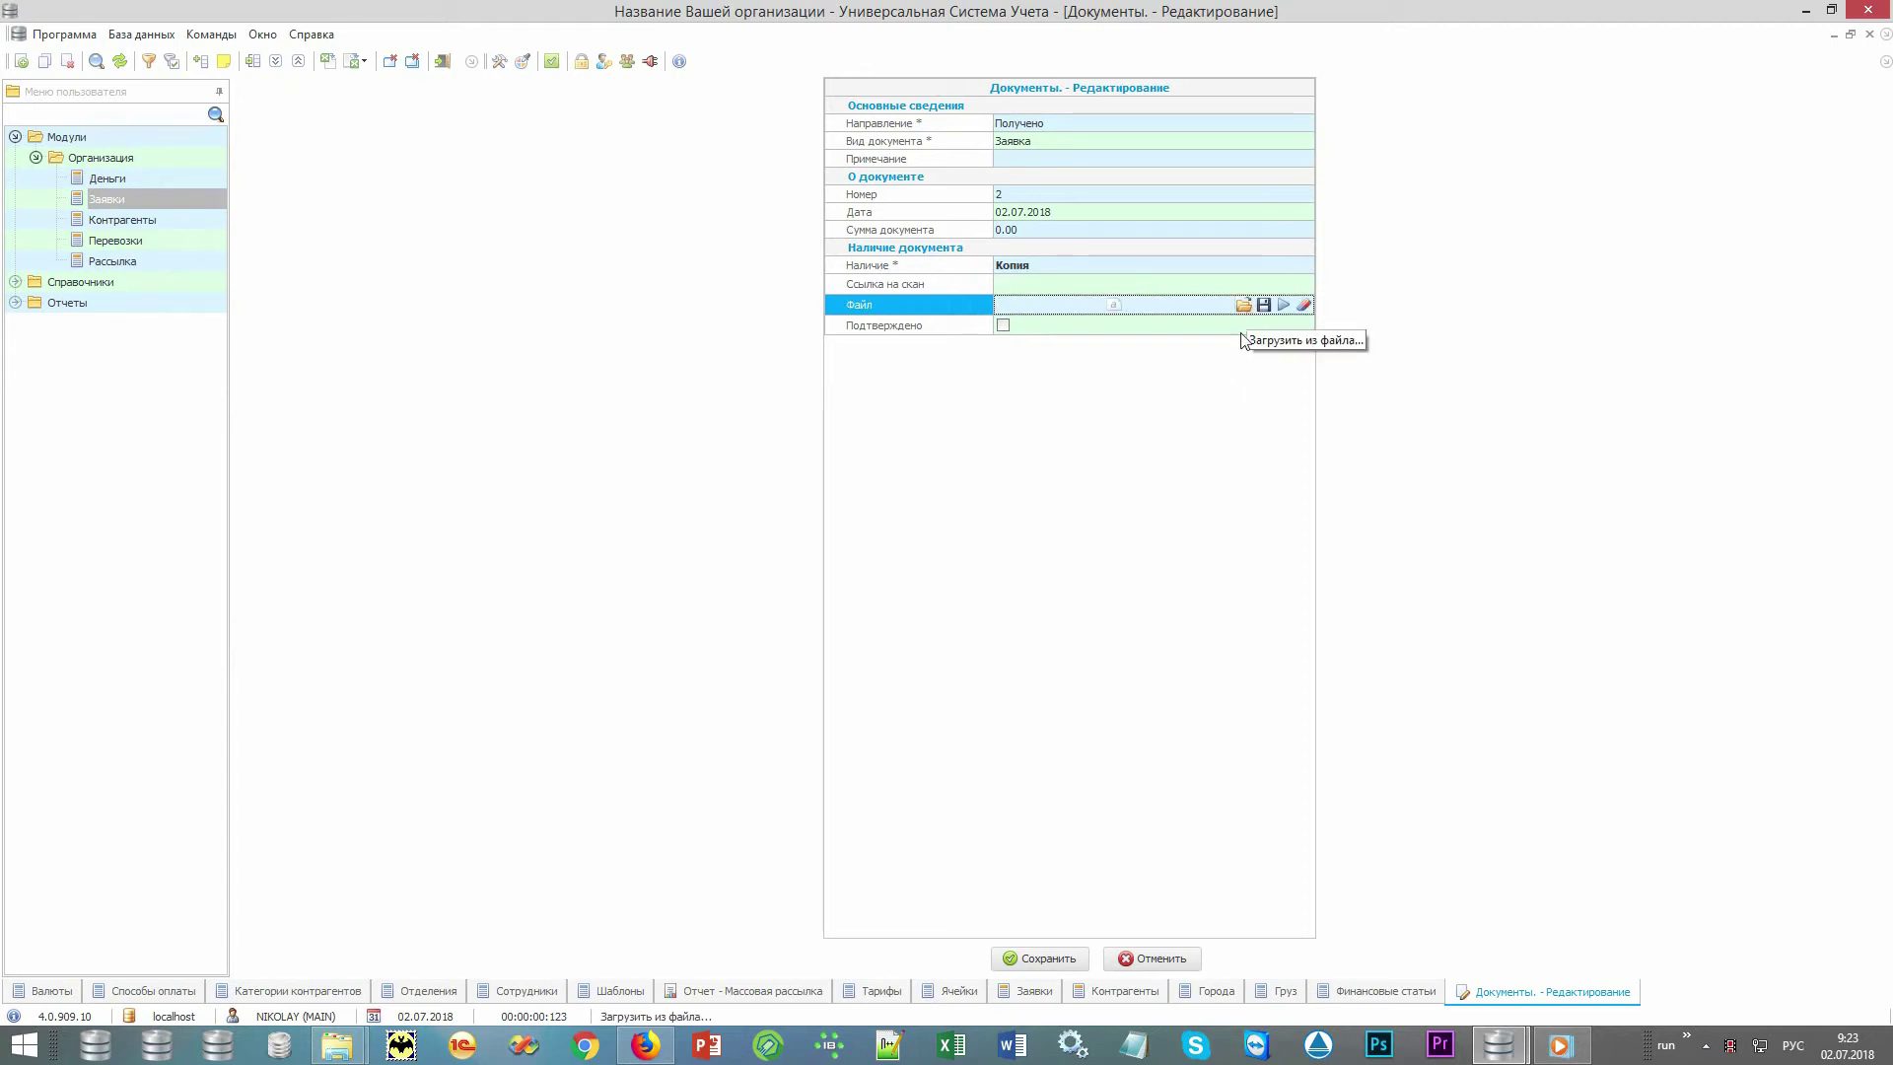
{"action": "left_click", "coordinate": [1175, 959]}
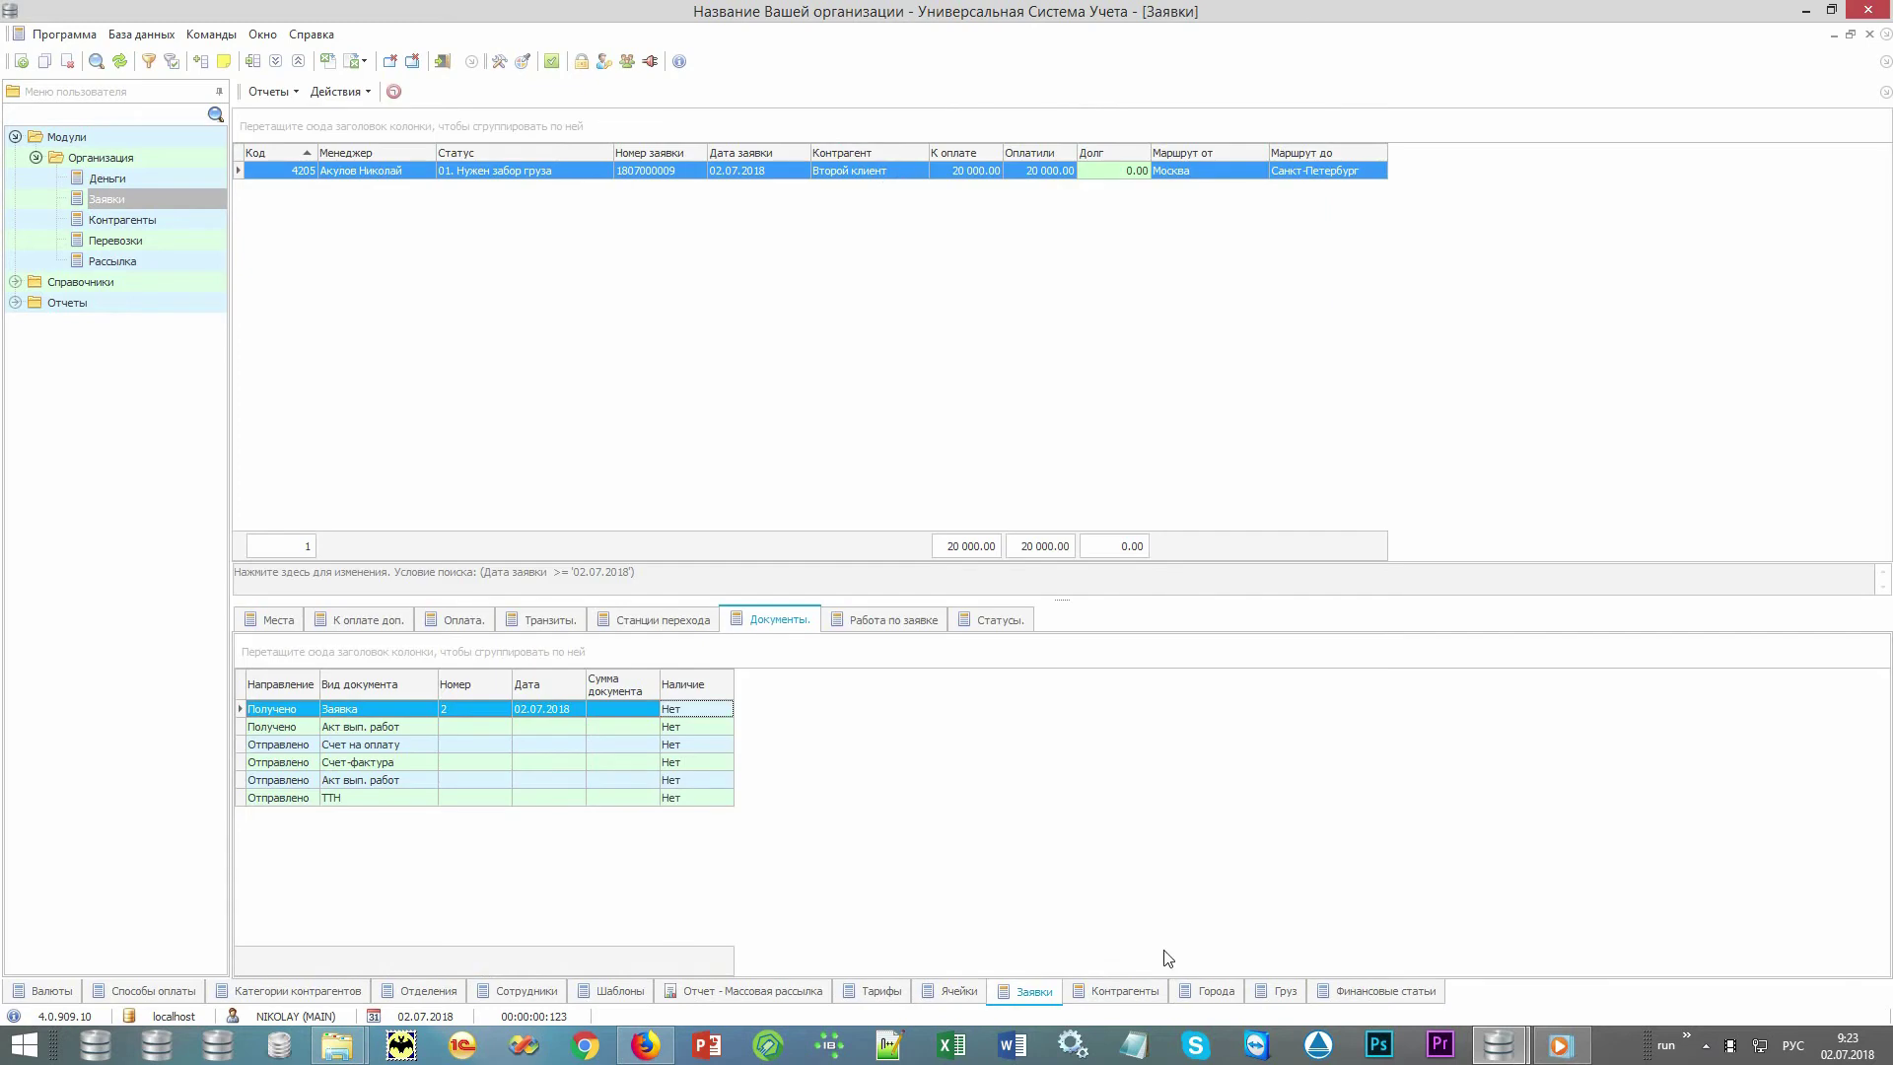
Generate the Заявка автоперевозка report for the request, look through it and close it
{"action": "left_click", "coordinate": [280, 96]}
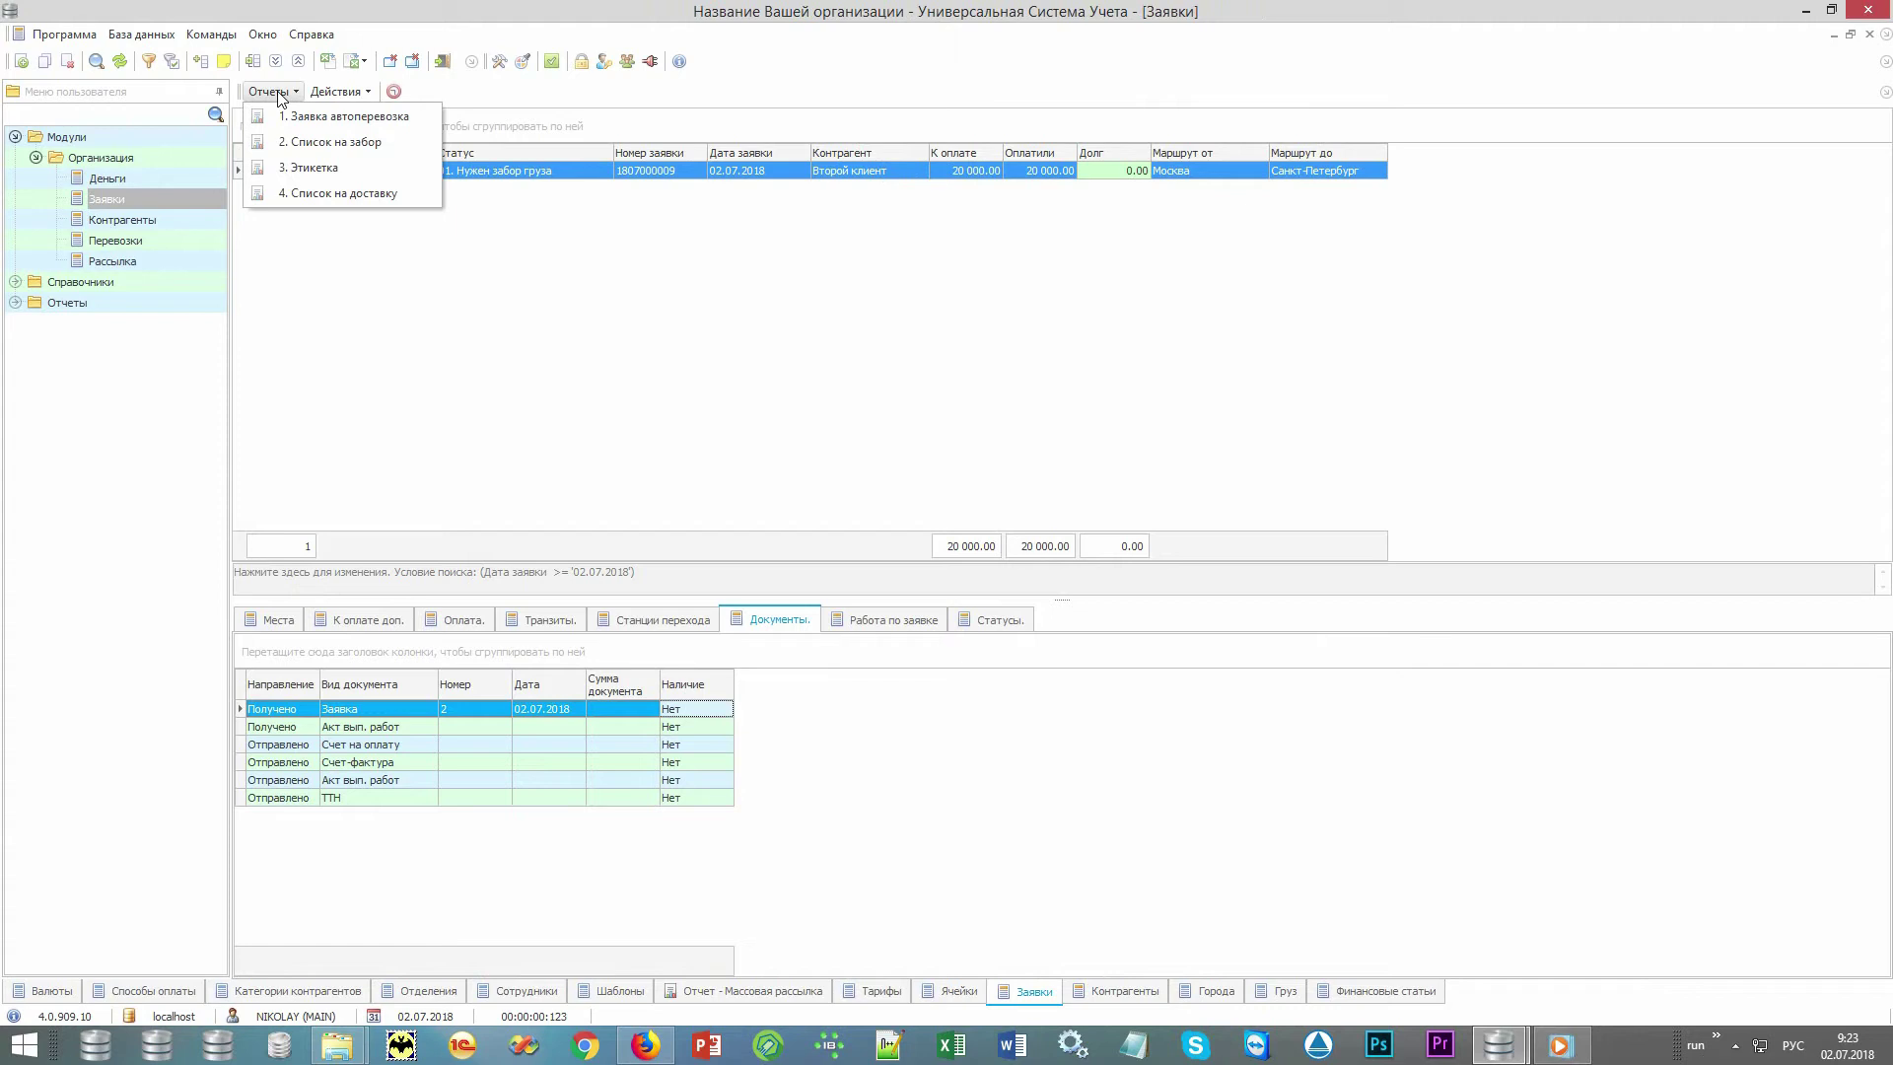
{"action": "left_click", "coordinate": [403, 119]}
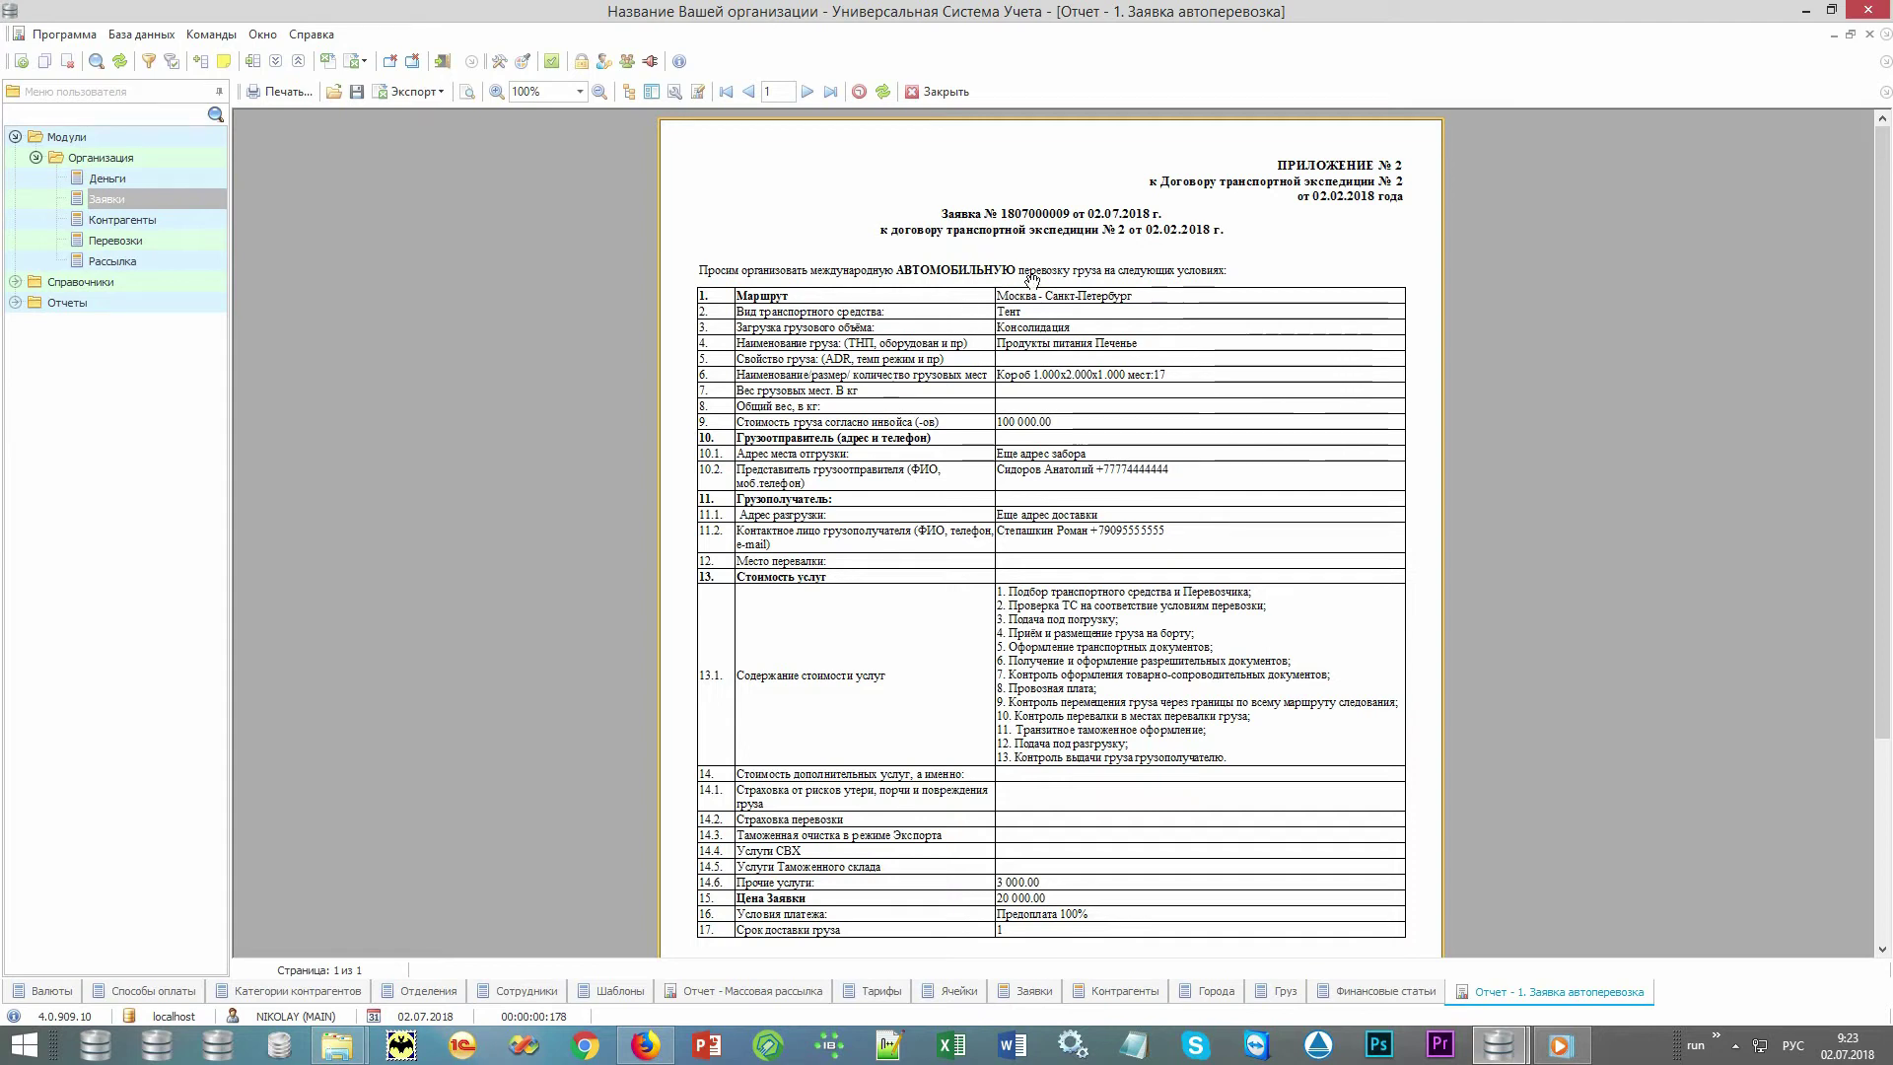
{"action": "scroll", "coordinate": [1359, 598], "scroll_direction": "down", "scroll_amount": 3}
{"action": "scroll", "coordinate": [1359, 598], "scroll_direction": "up", "scroll_amount": 3}
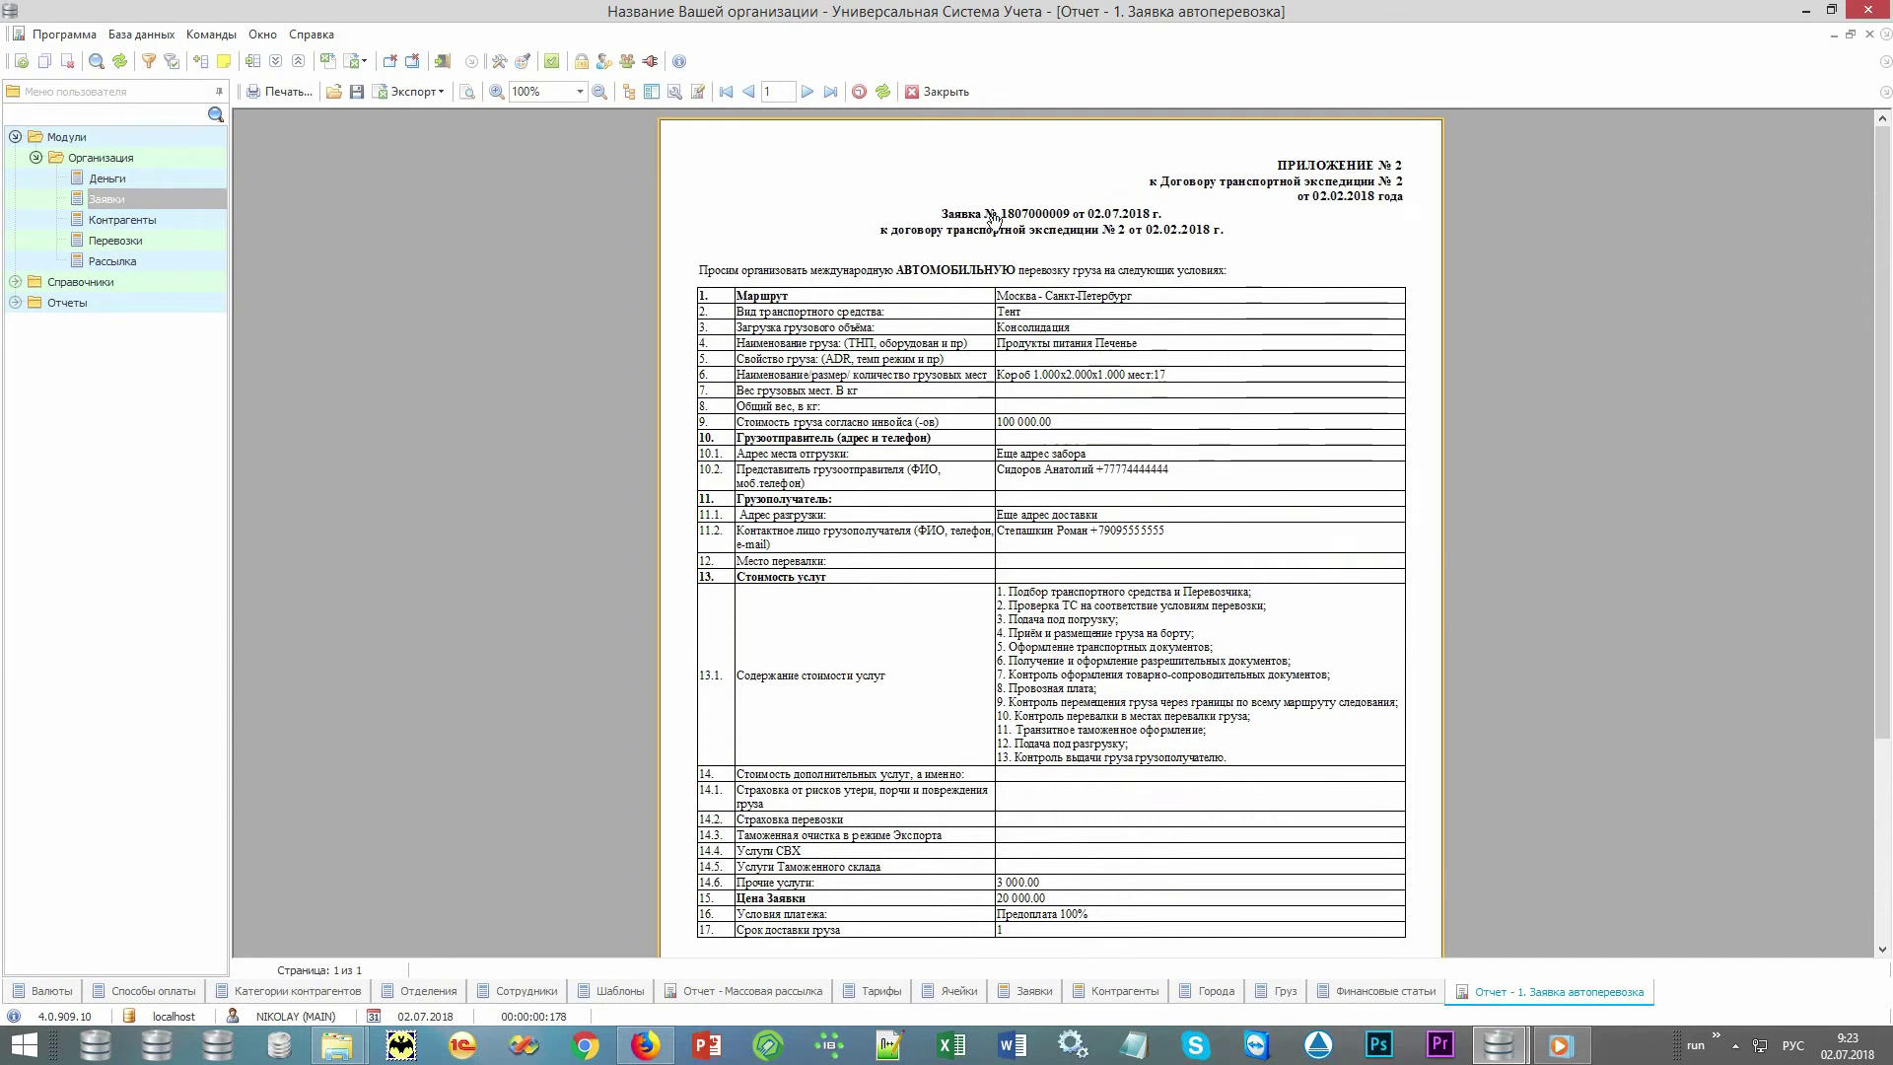
{"action": "left_click", "coordinate": [943, 92]}
Generate the Список на забор report with its preset date and driver, view it and close it
{"action": "left_click", "coordinate": [270, 92]}
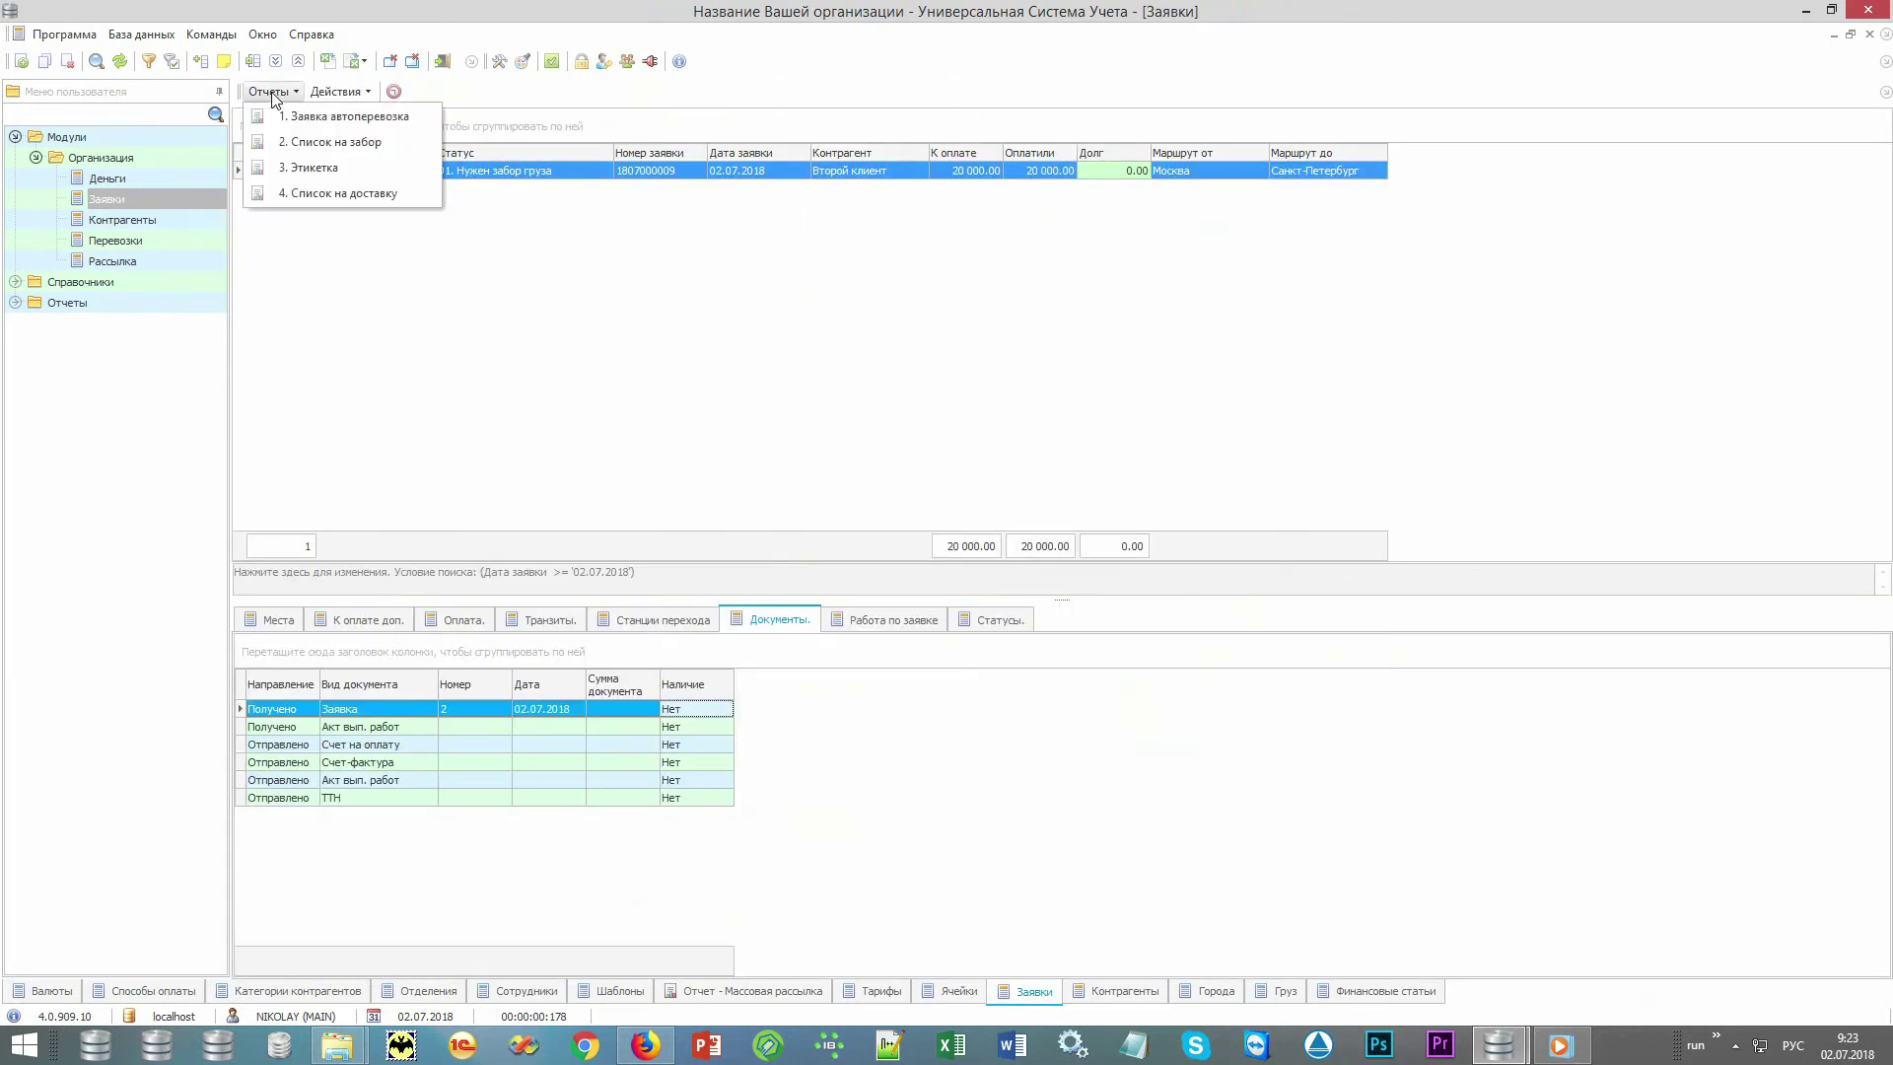
{"action": "left_click", "coordinate": [306, 150]}
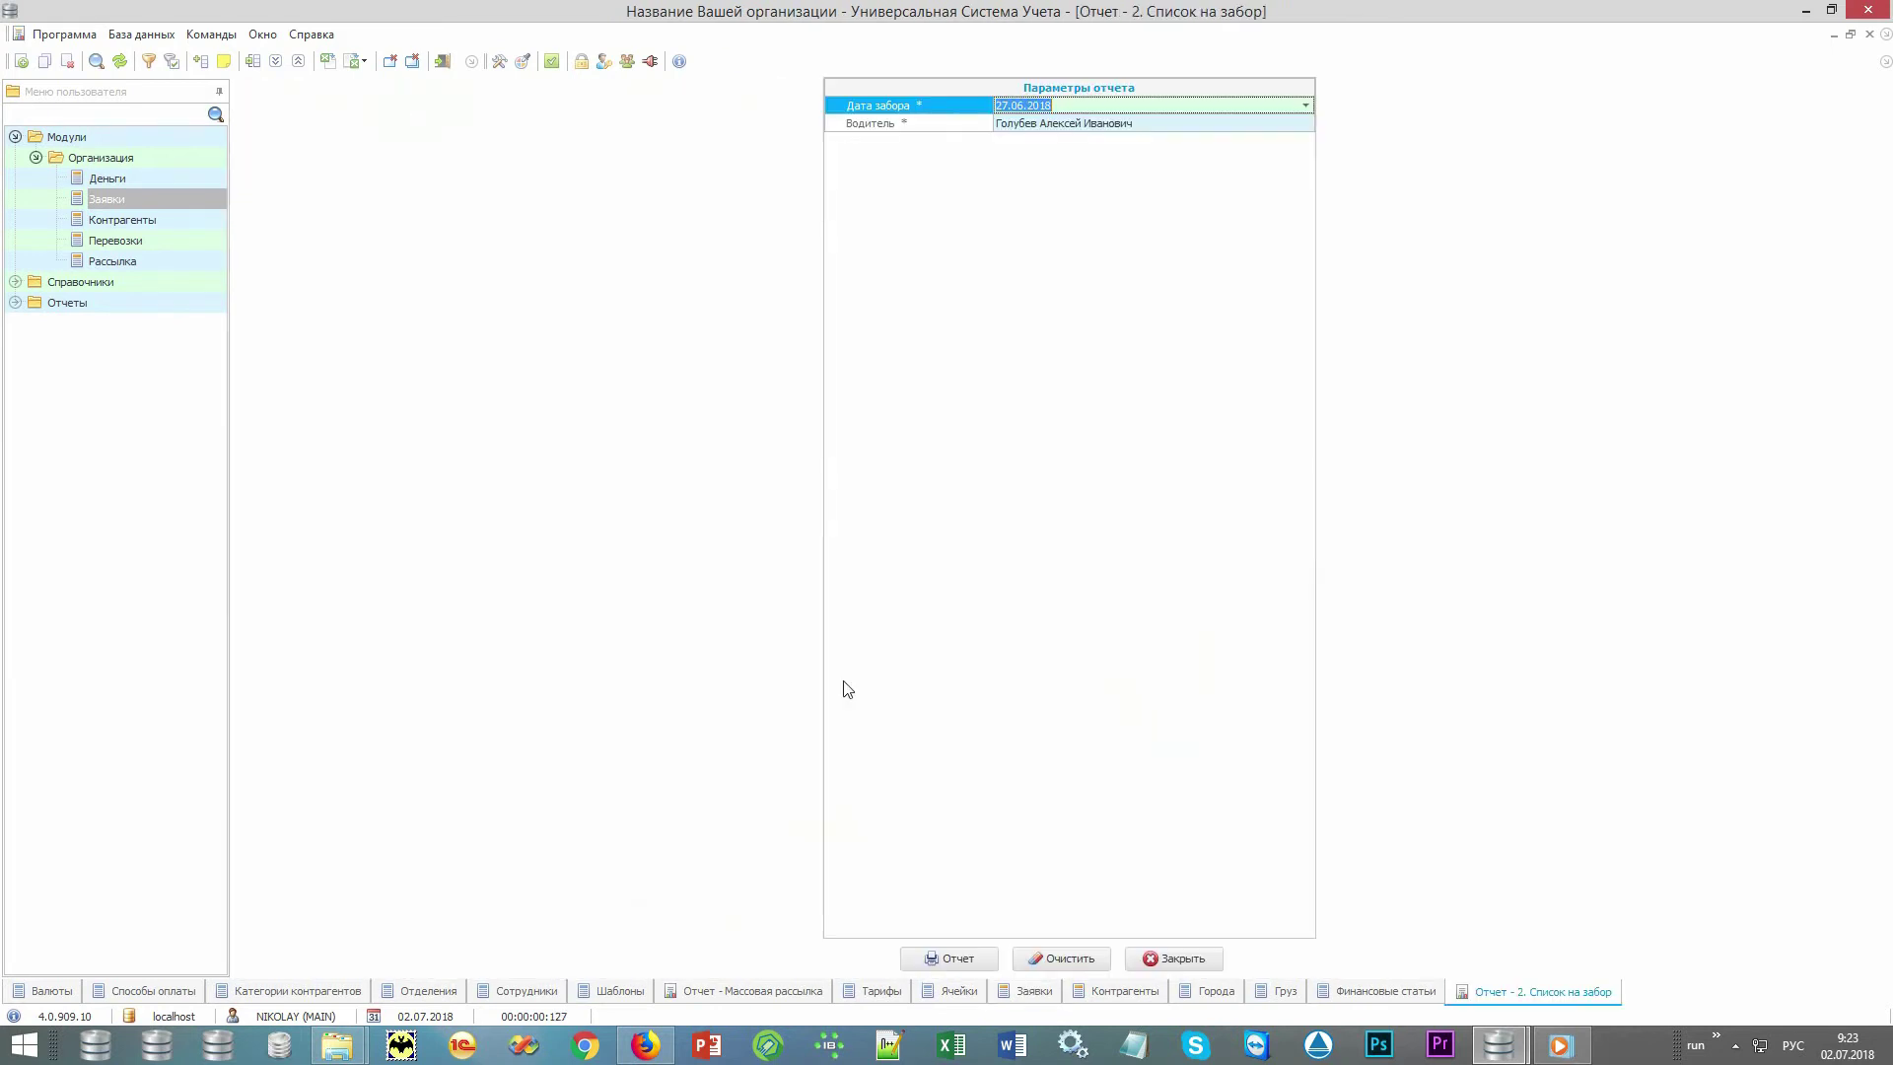
{"action": "left_click", "coordinate": [971, 952]}
{"action": "key", "text": "ctrl+F4"}
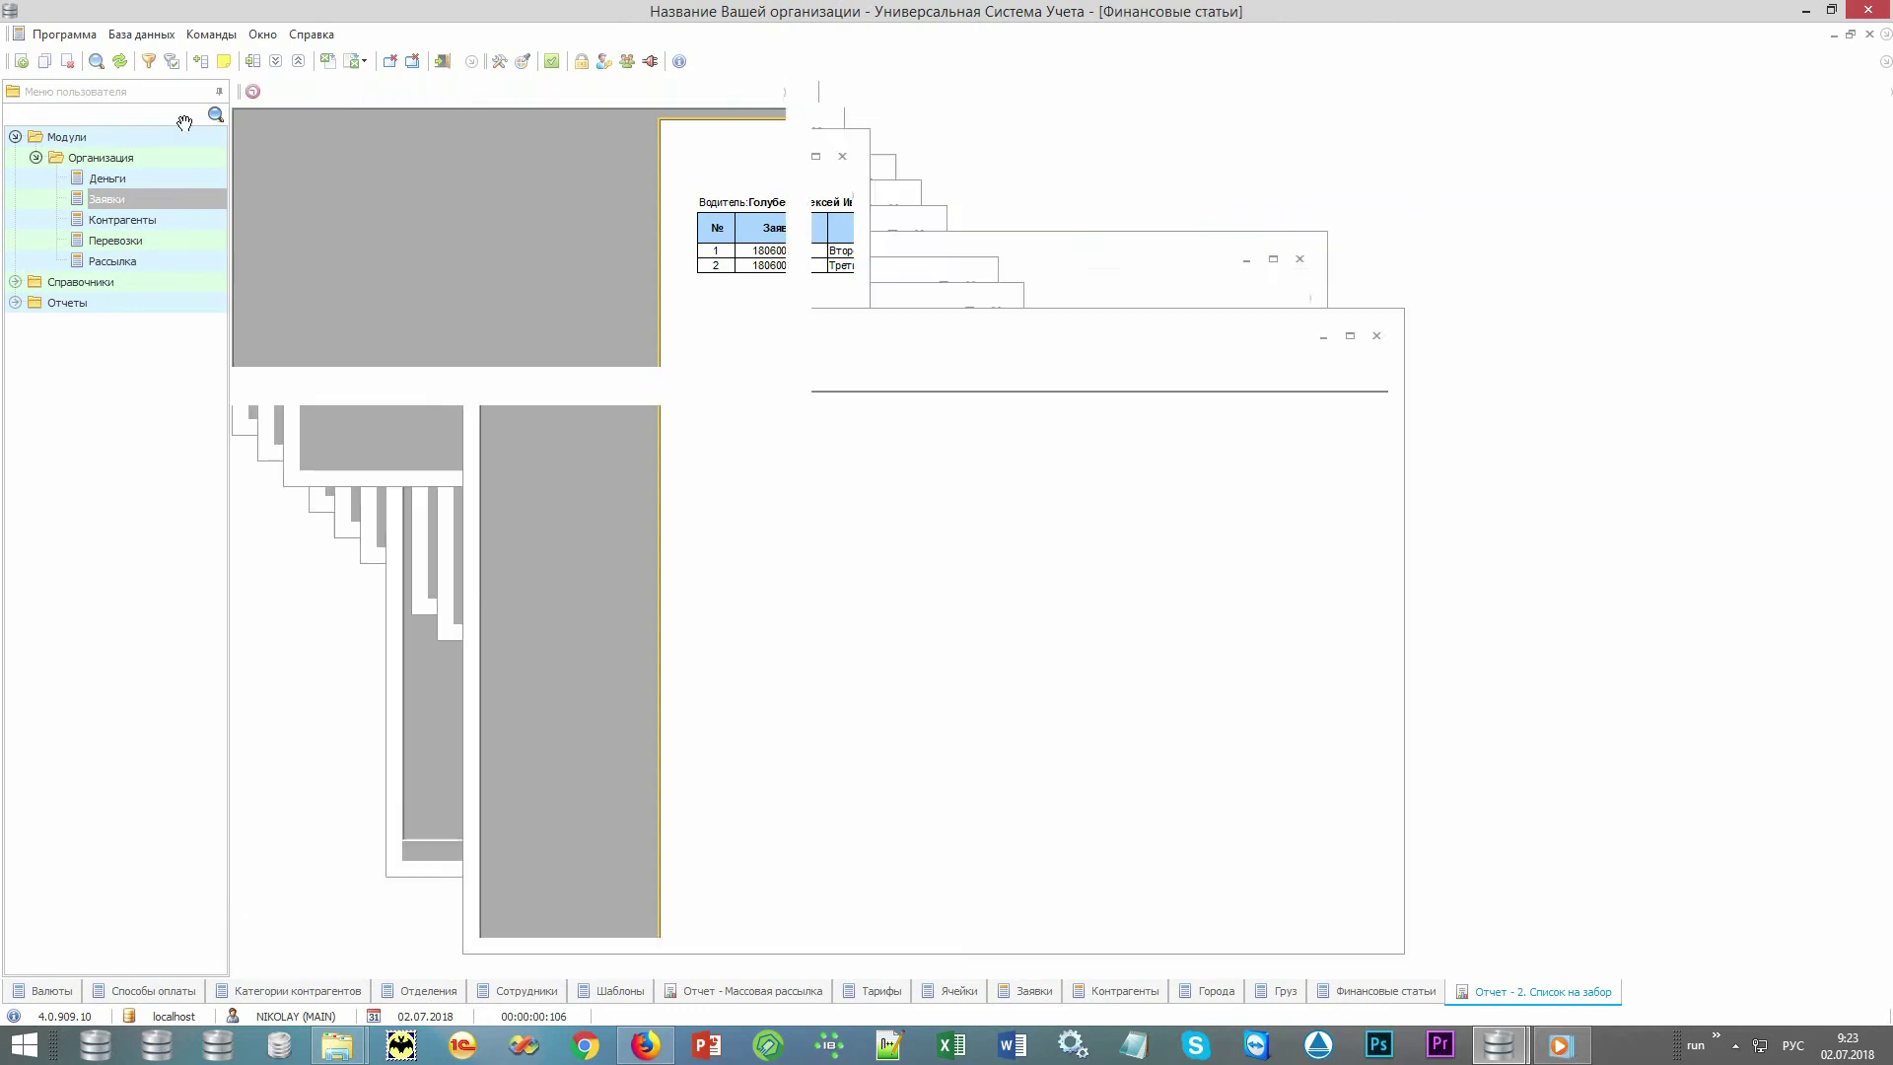
Generate the Этикетка report to view the request's cargo labels, and close it
{"action": "left_click", "coordinate": [268, 92]}
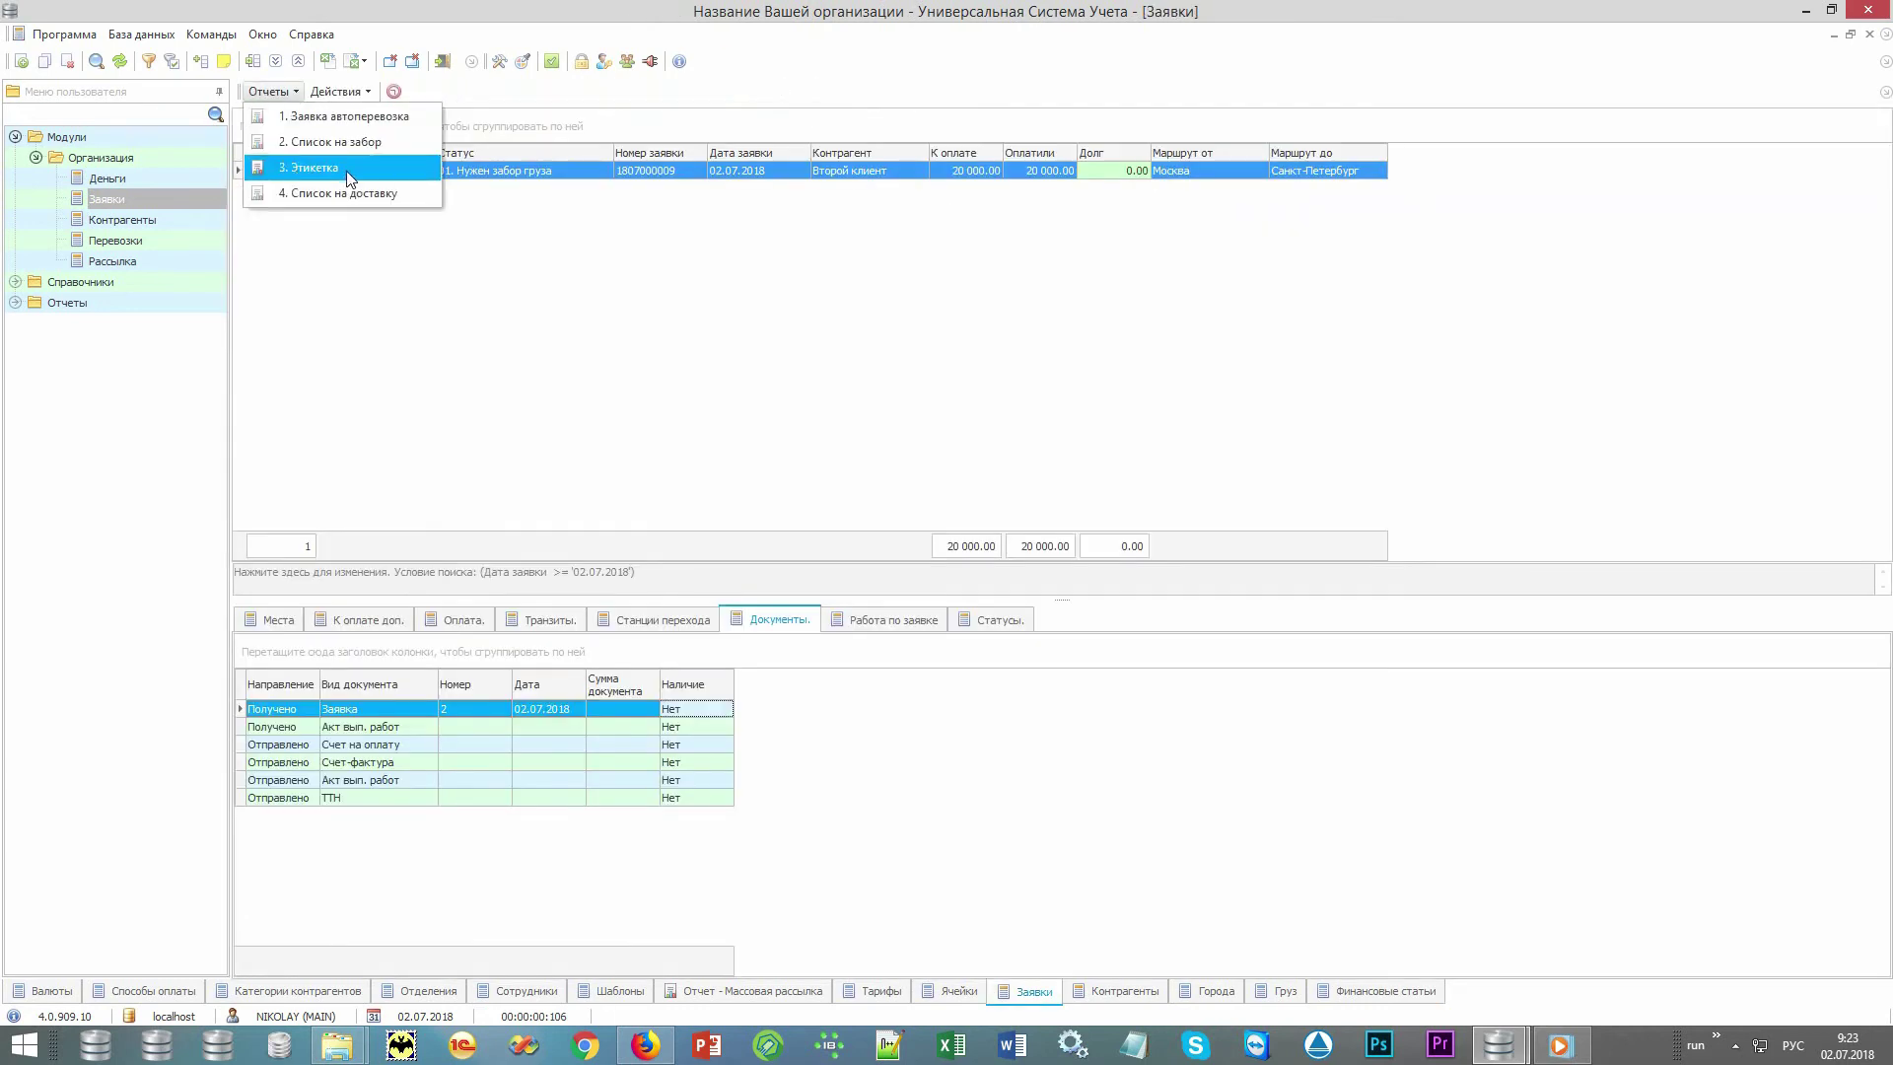
{"action": "left_click", "coordinate": [378, 175]}
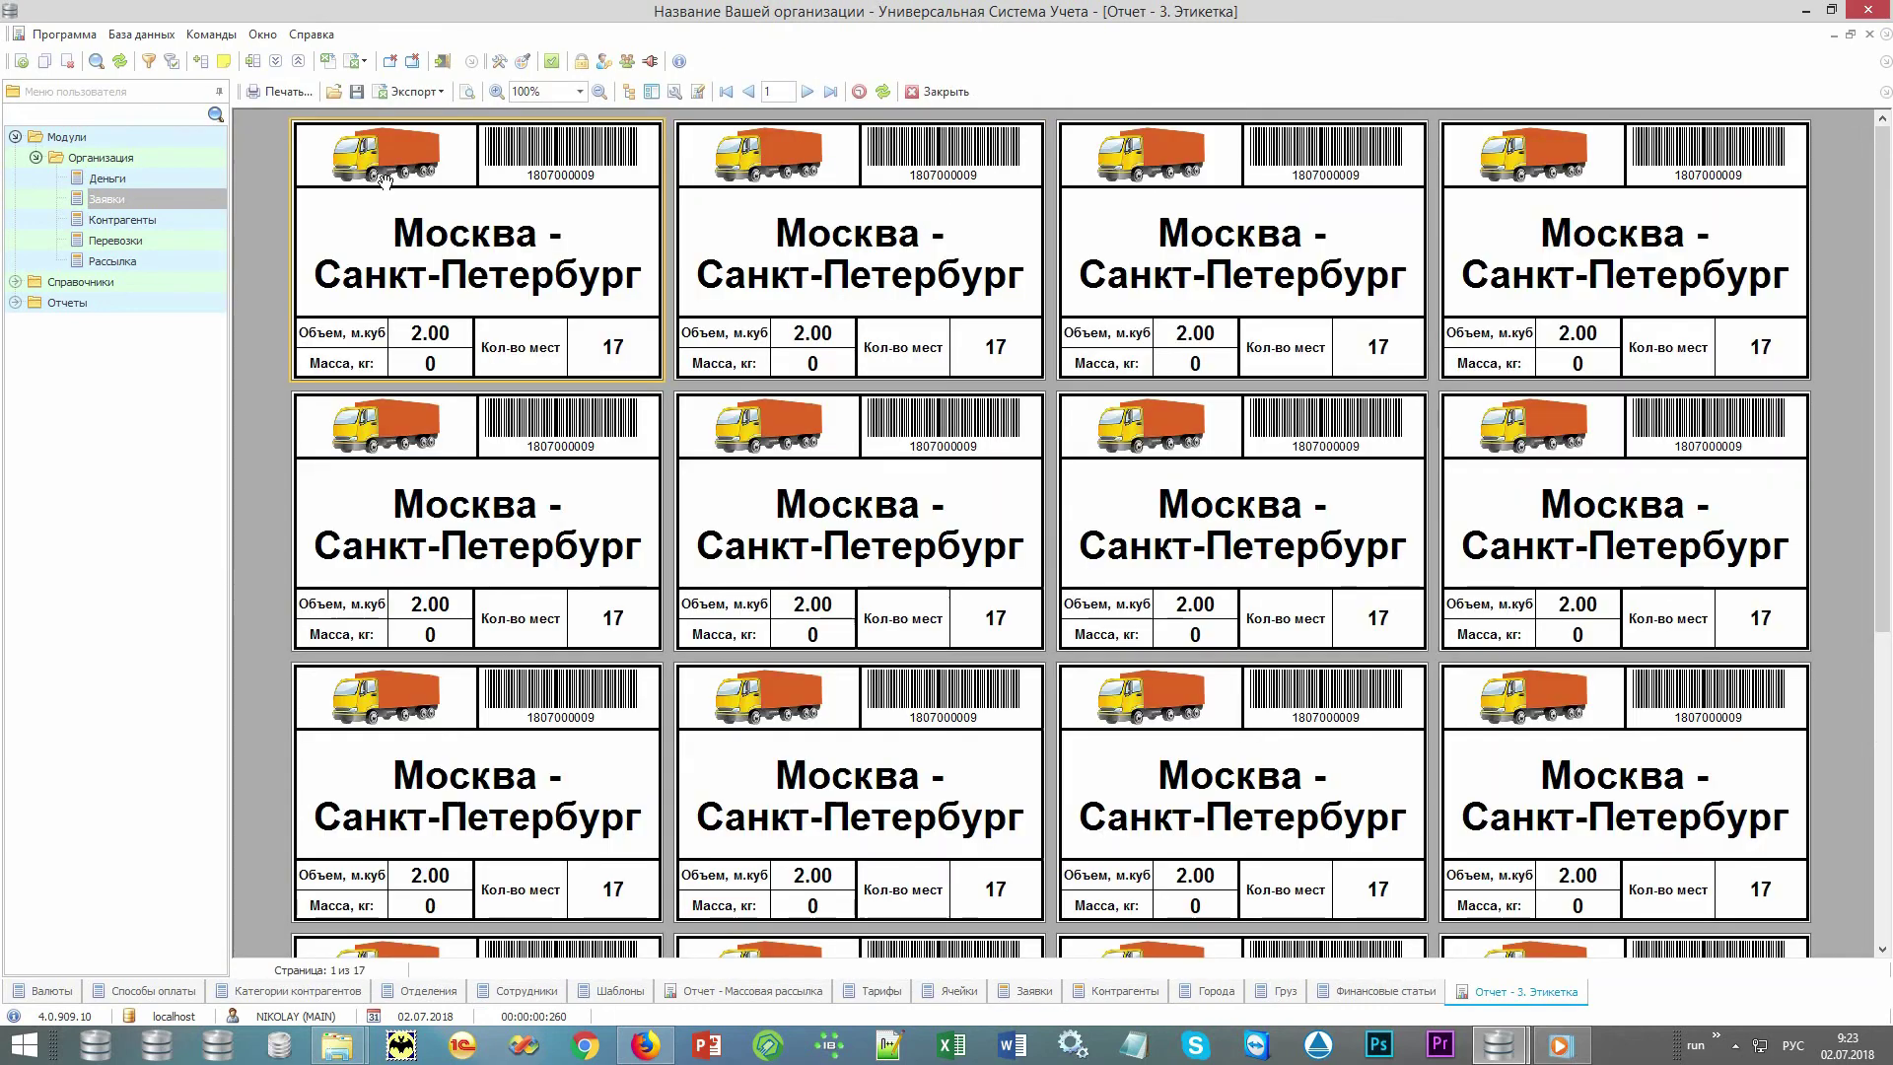
{"action": "key", "text": "ctrl+F4"}
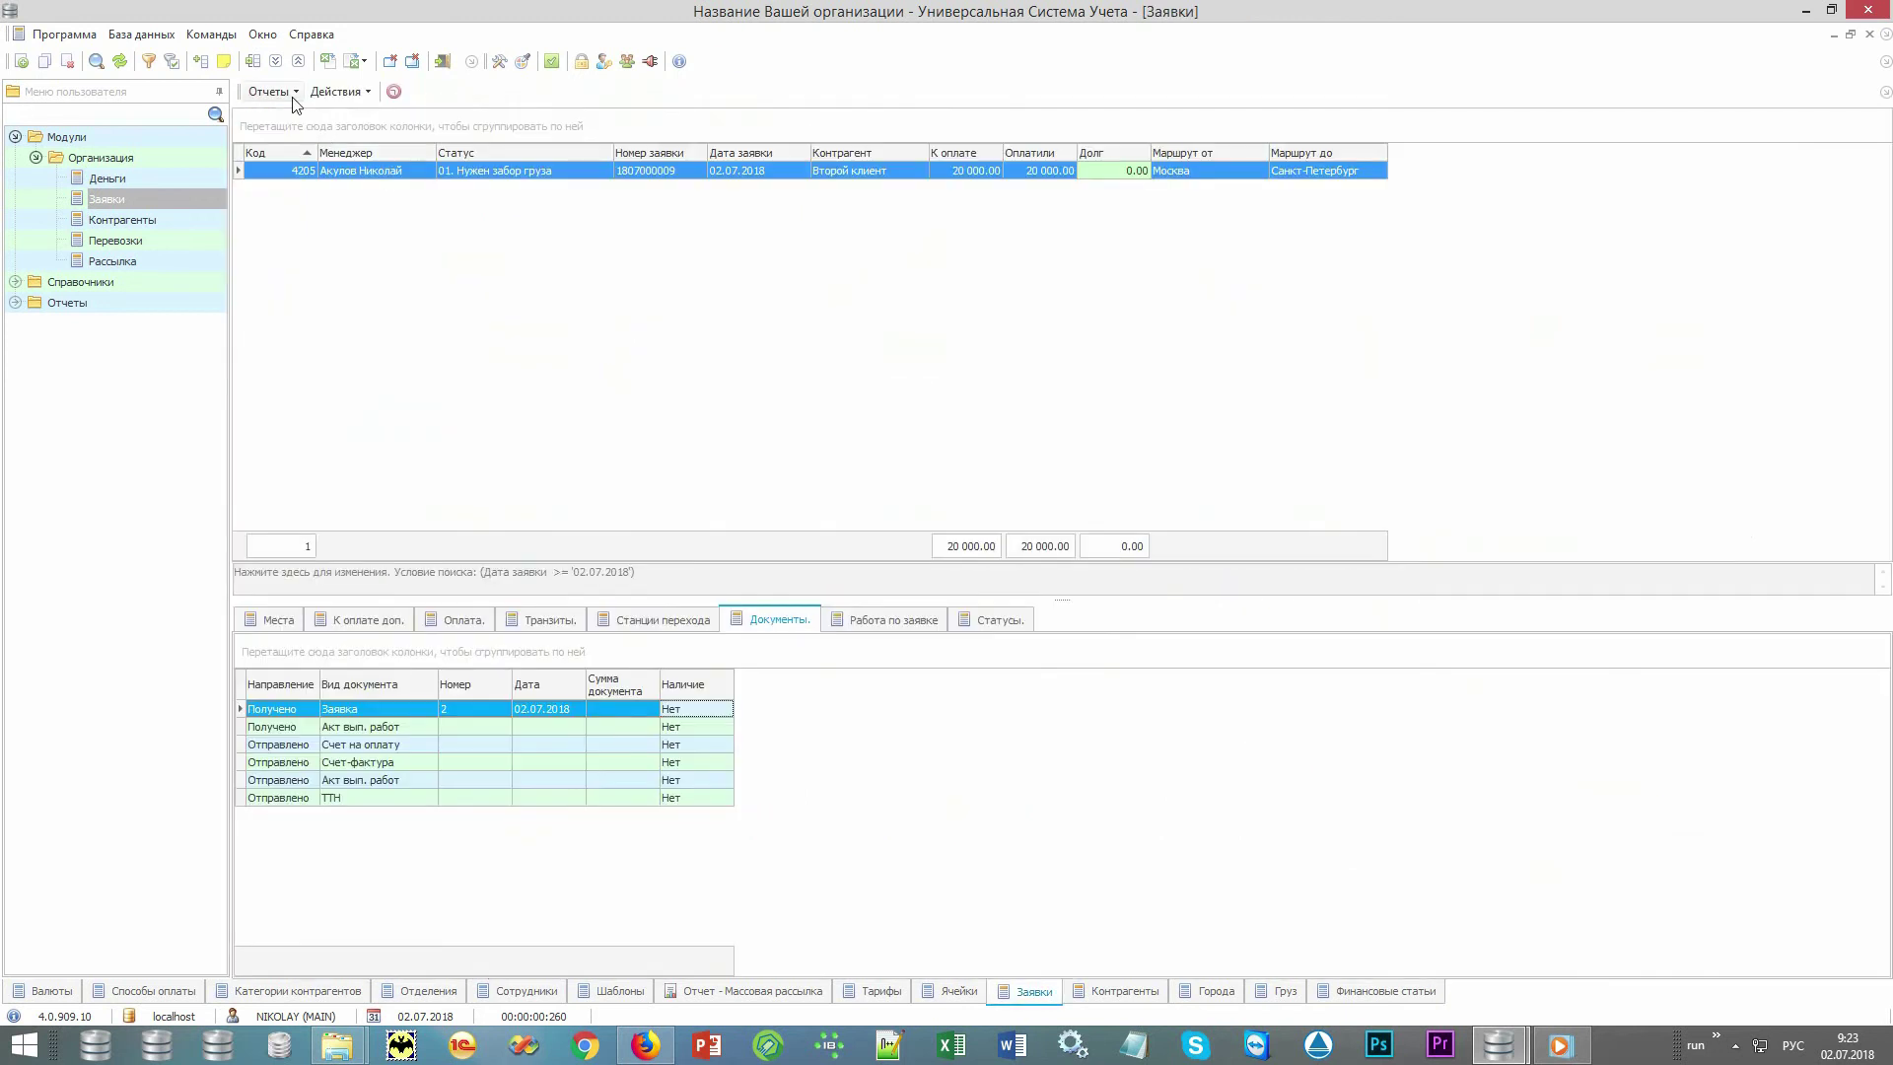
Generate the Список на доставку report with its preset parameters, view it and close it
{"action": "left_click", "coordinate": [268, 92]}
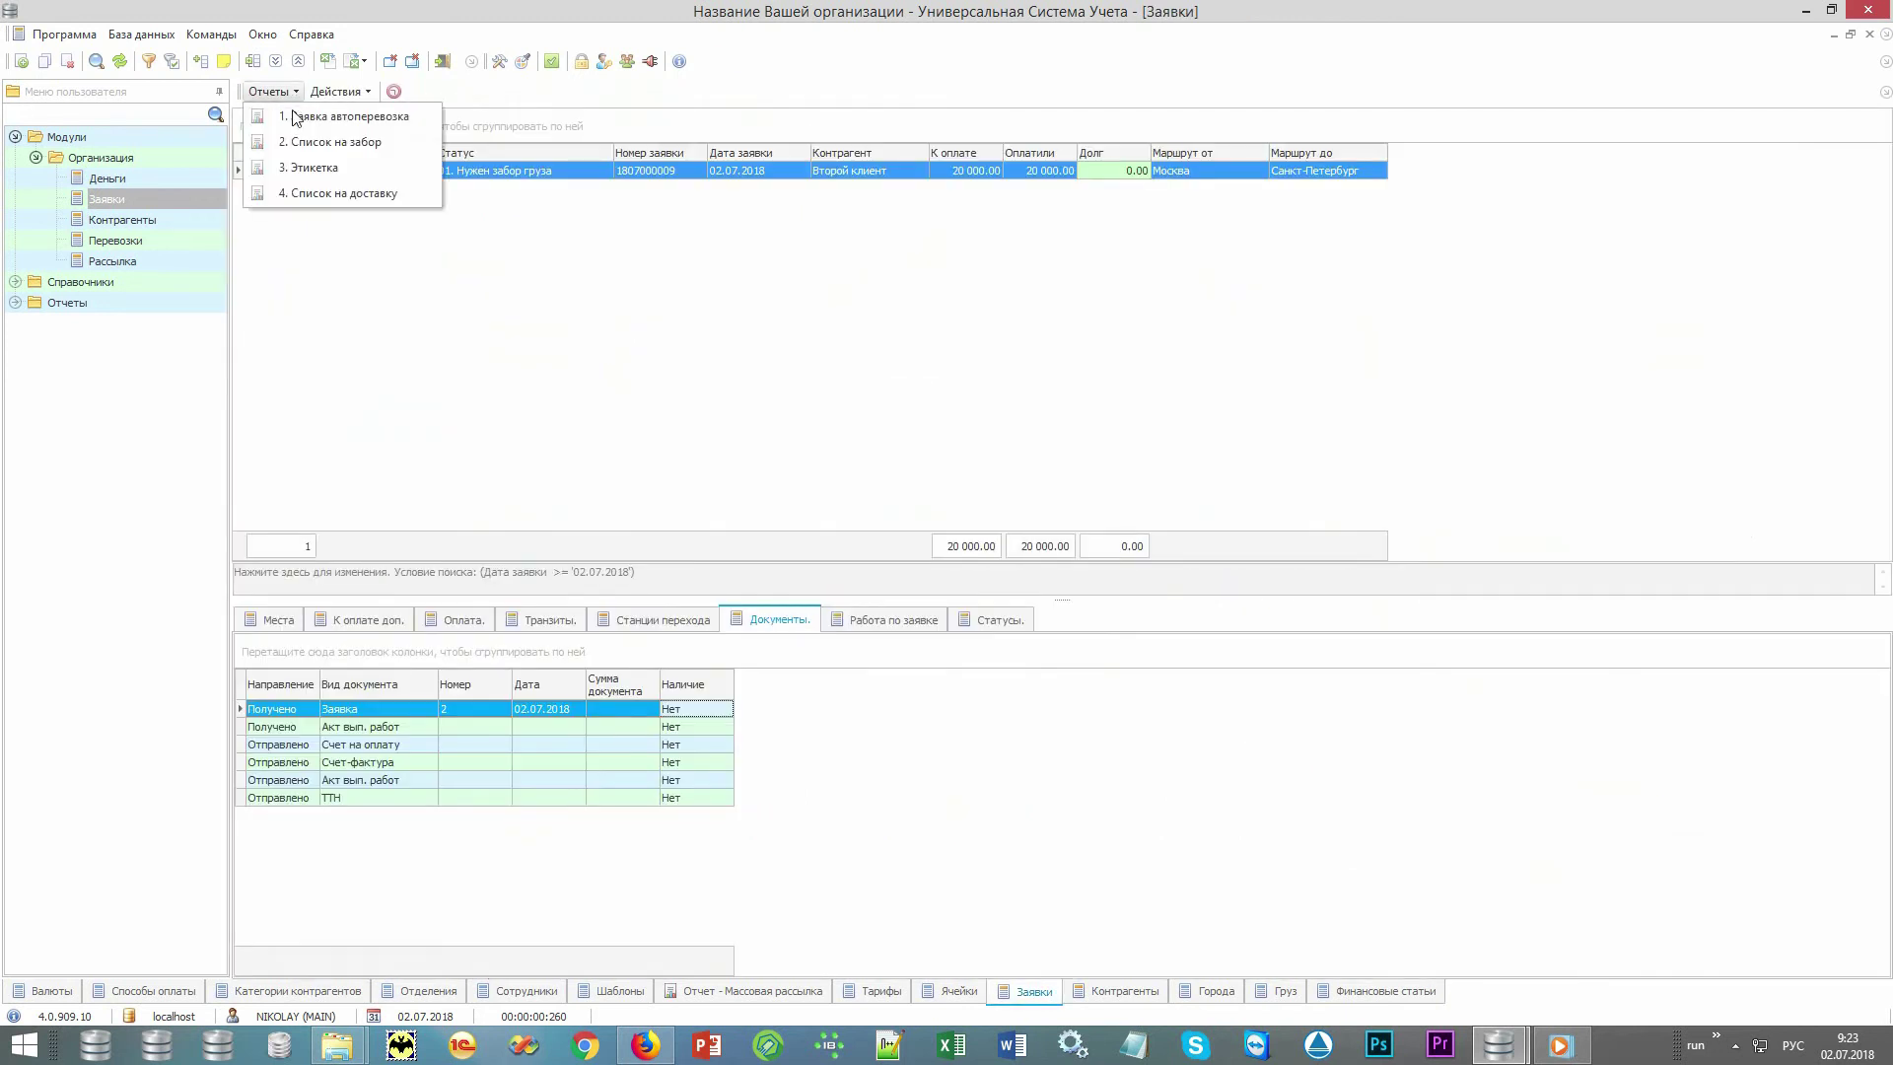
{"action": "left_click", "coordinate": [413, 195]}
{"action": "key", "text": "Return"}
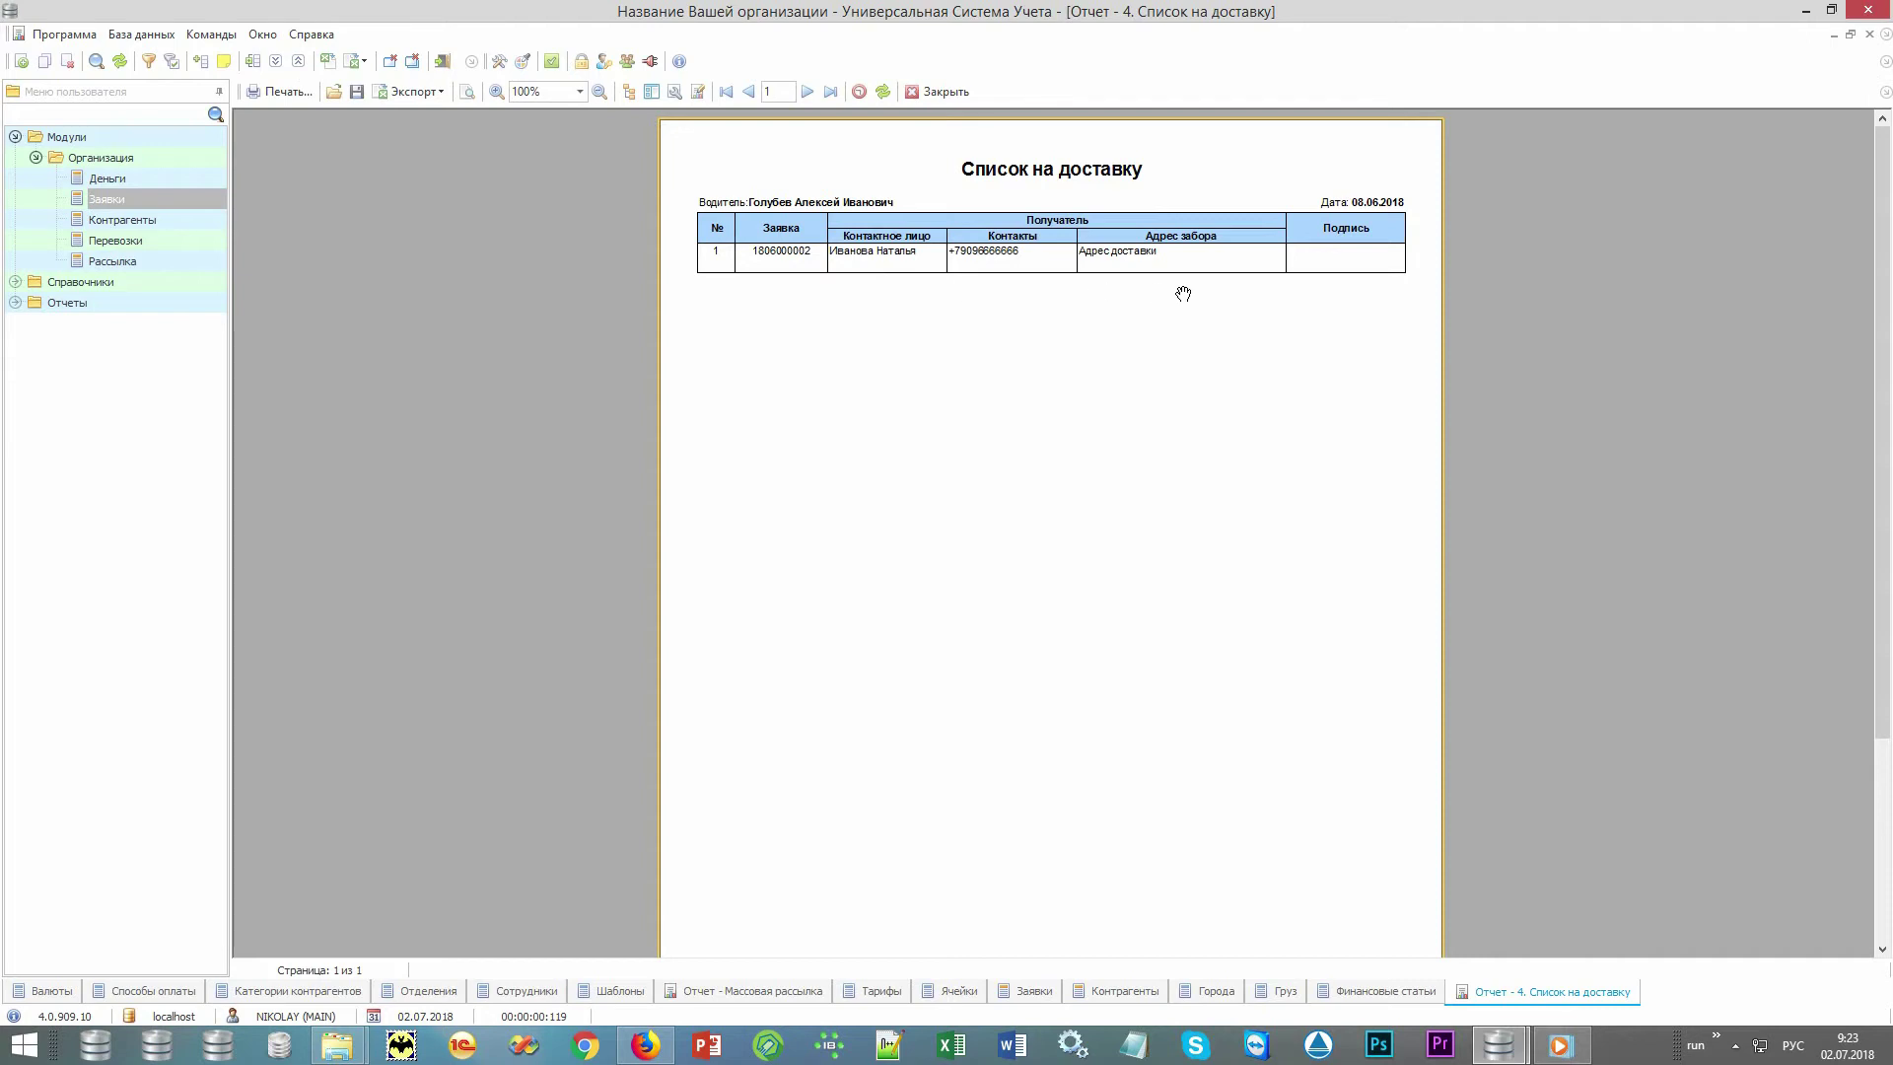
{"action": "key", "text": "Escape"}
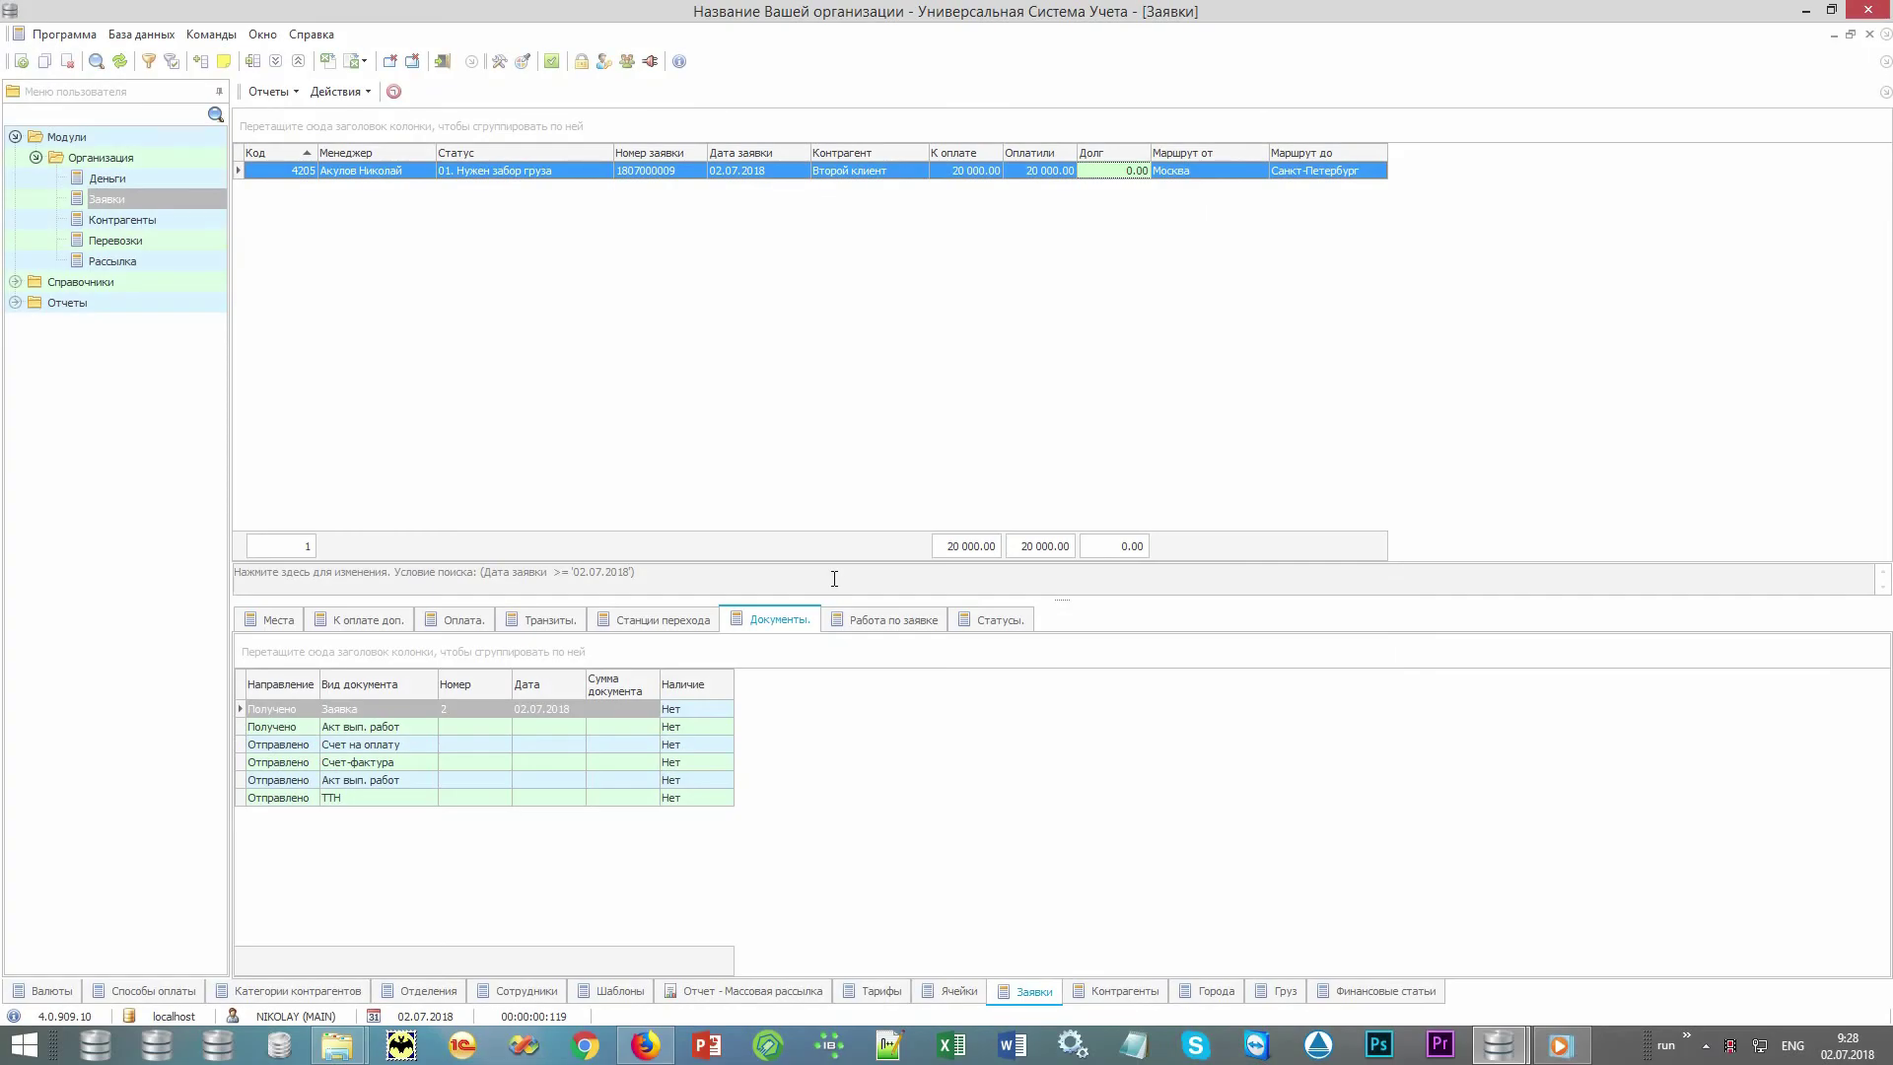
Clear the requests' search criteria and search by Статус 03. На складе отправления
{"action": "left_click", "coordinate": [835, 579]}
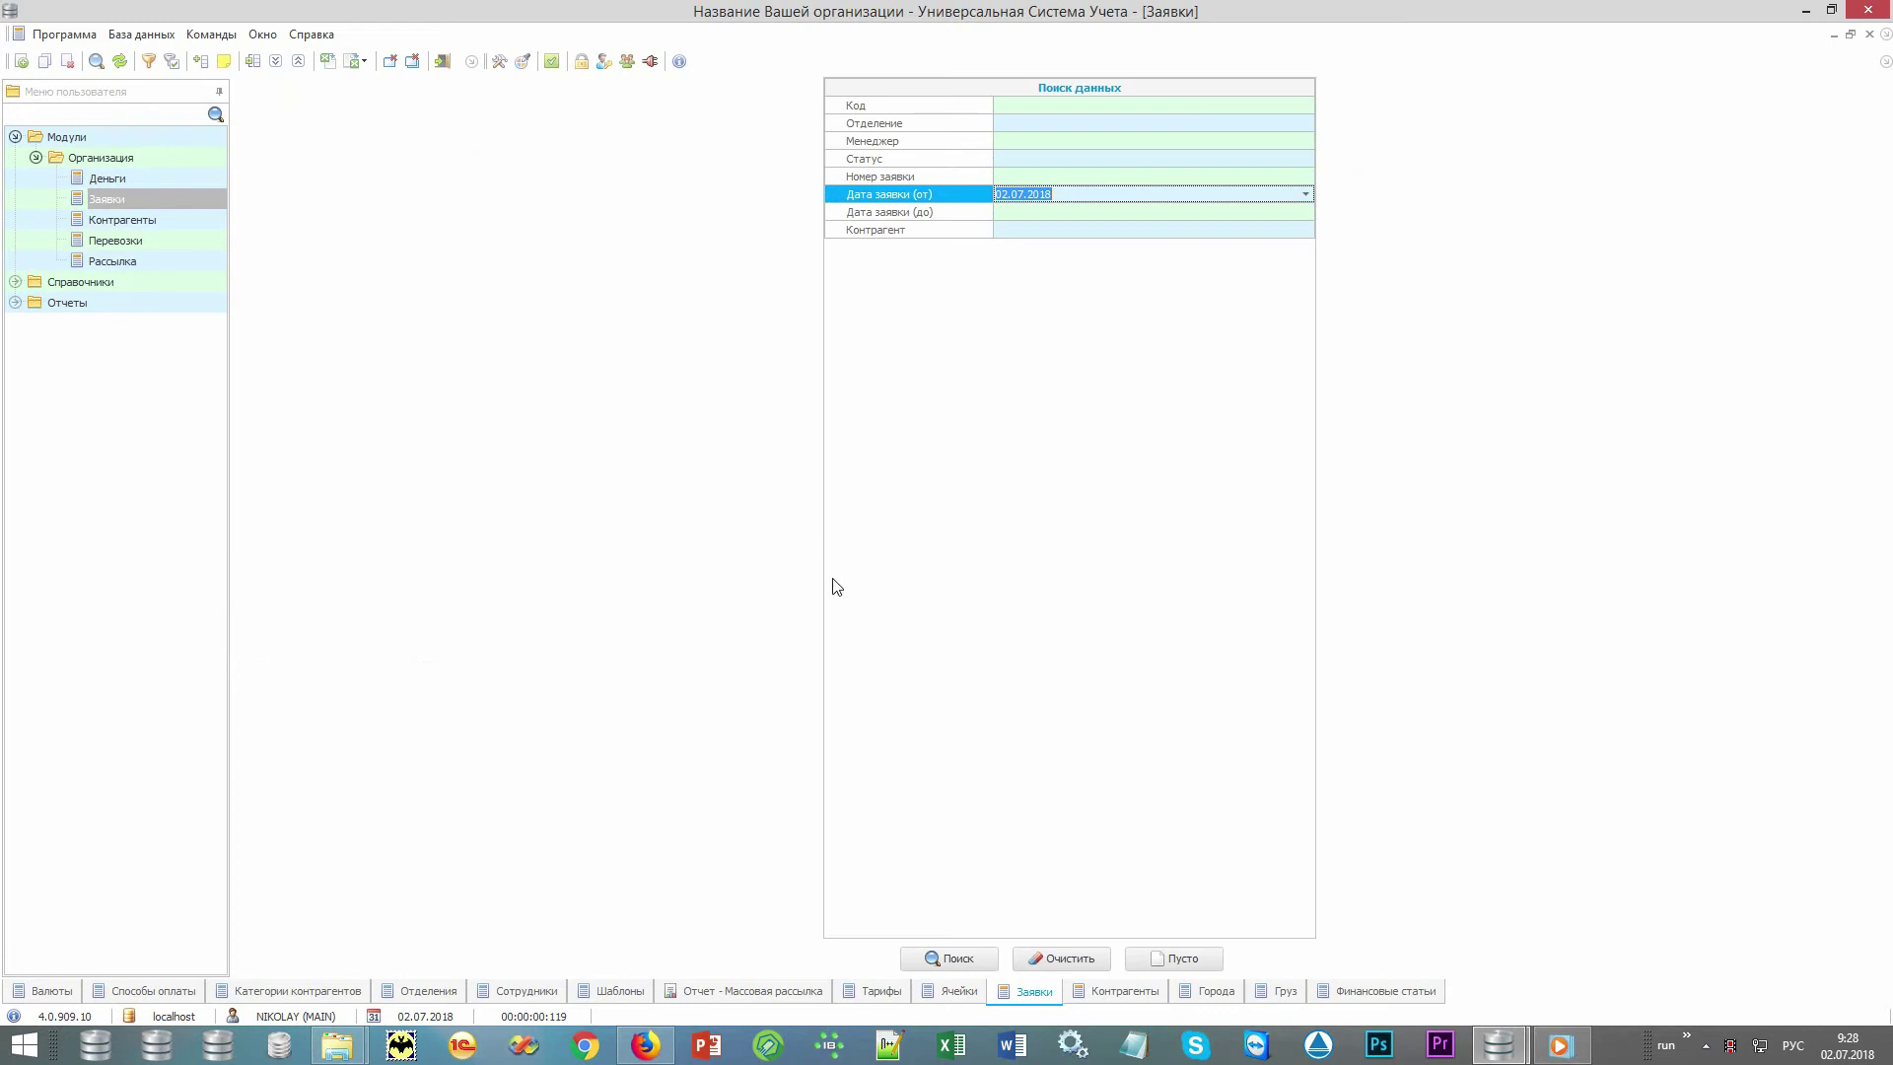
{"action": "left_click", "coordinate": [1083, 959]}
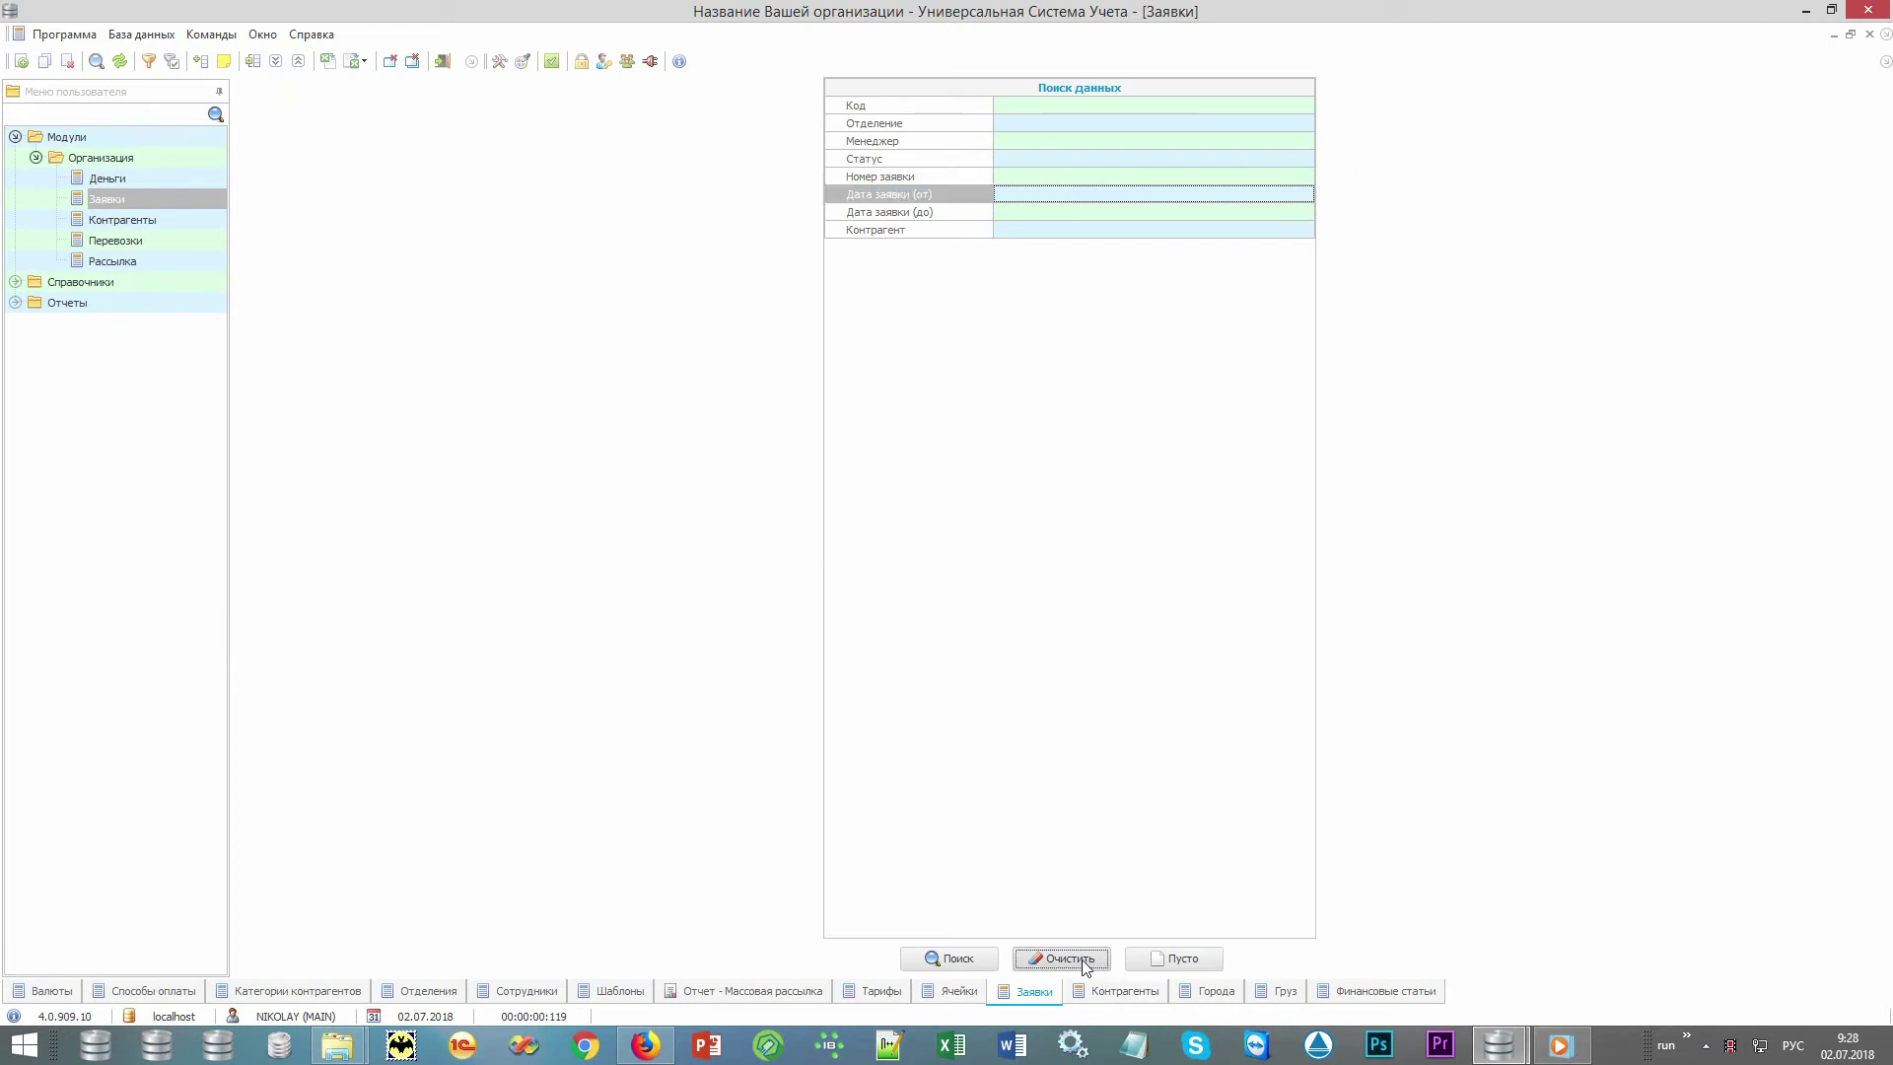
{"action": "left_click", "coordinate": [1304, 164]}
{"action": "left_click", "coordinate": [1305, 159]}
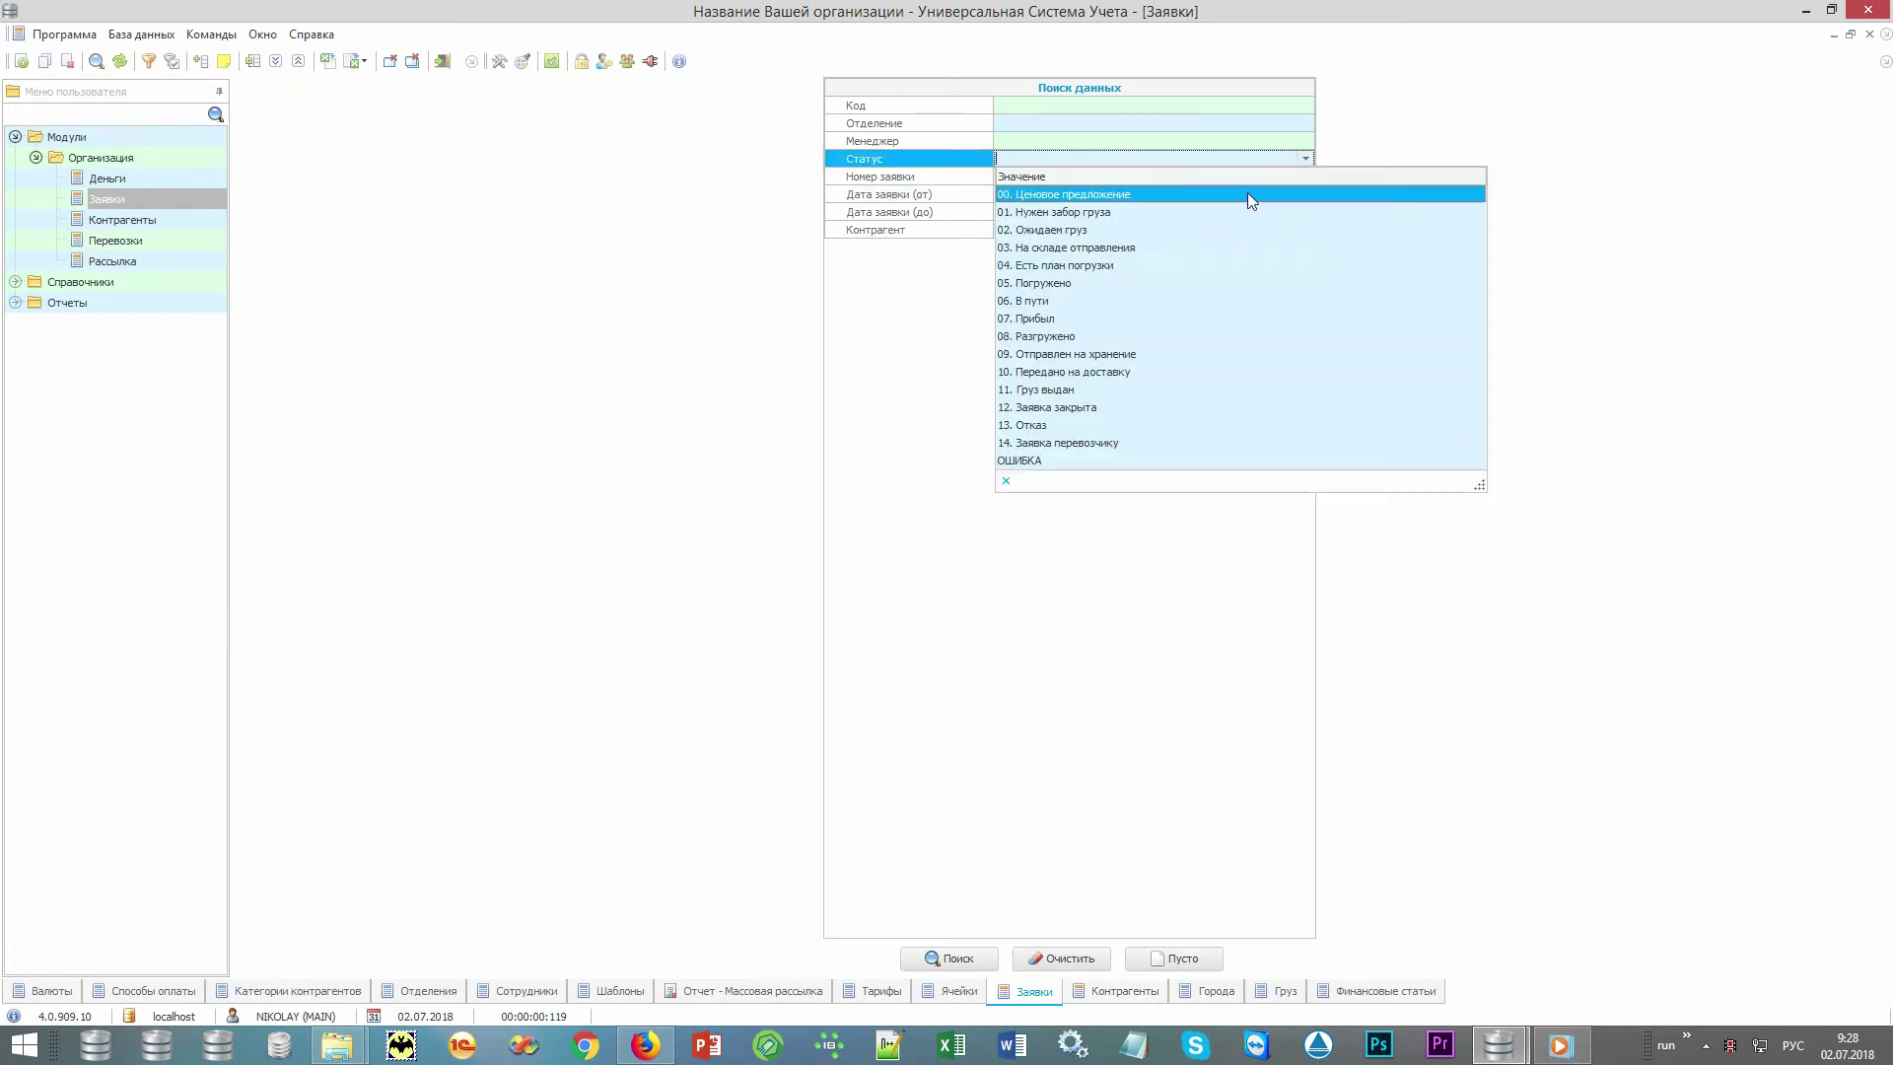
{"action": "left_click", "coordinate": [1217, 247]}
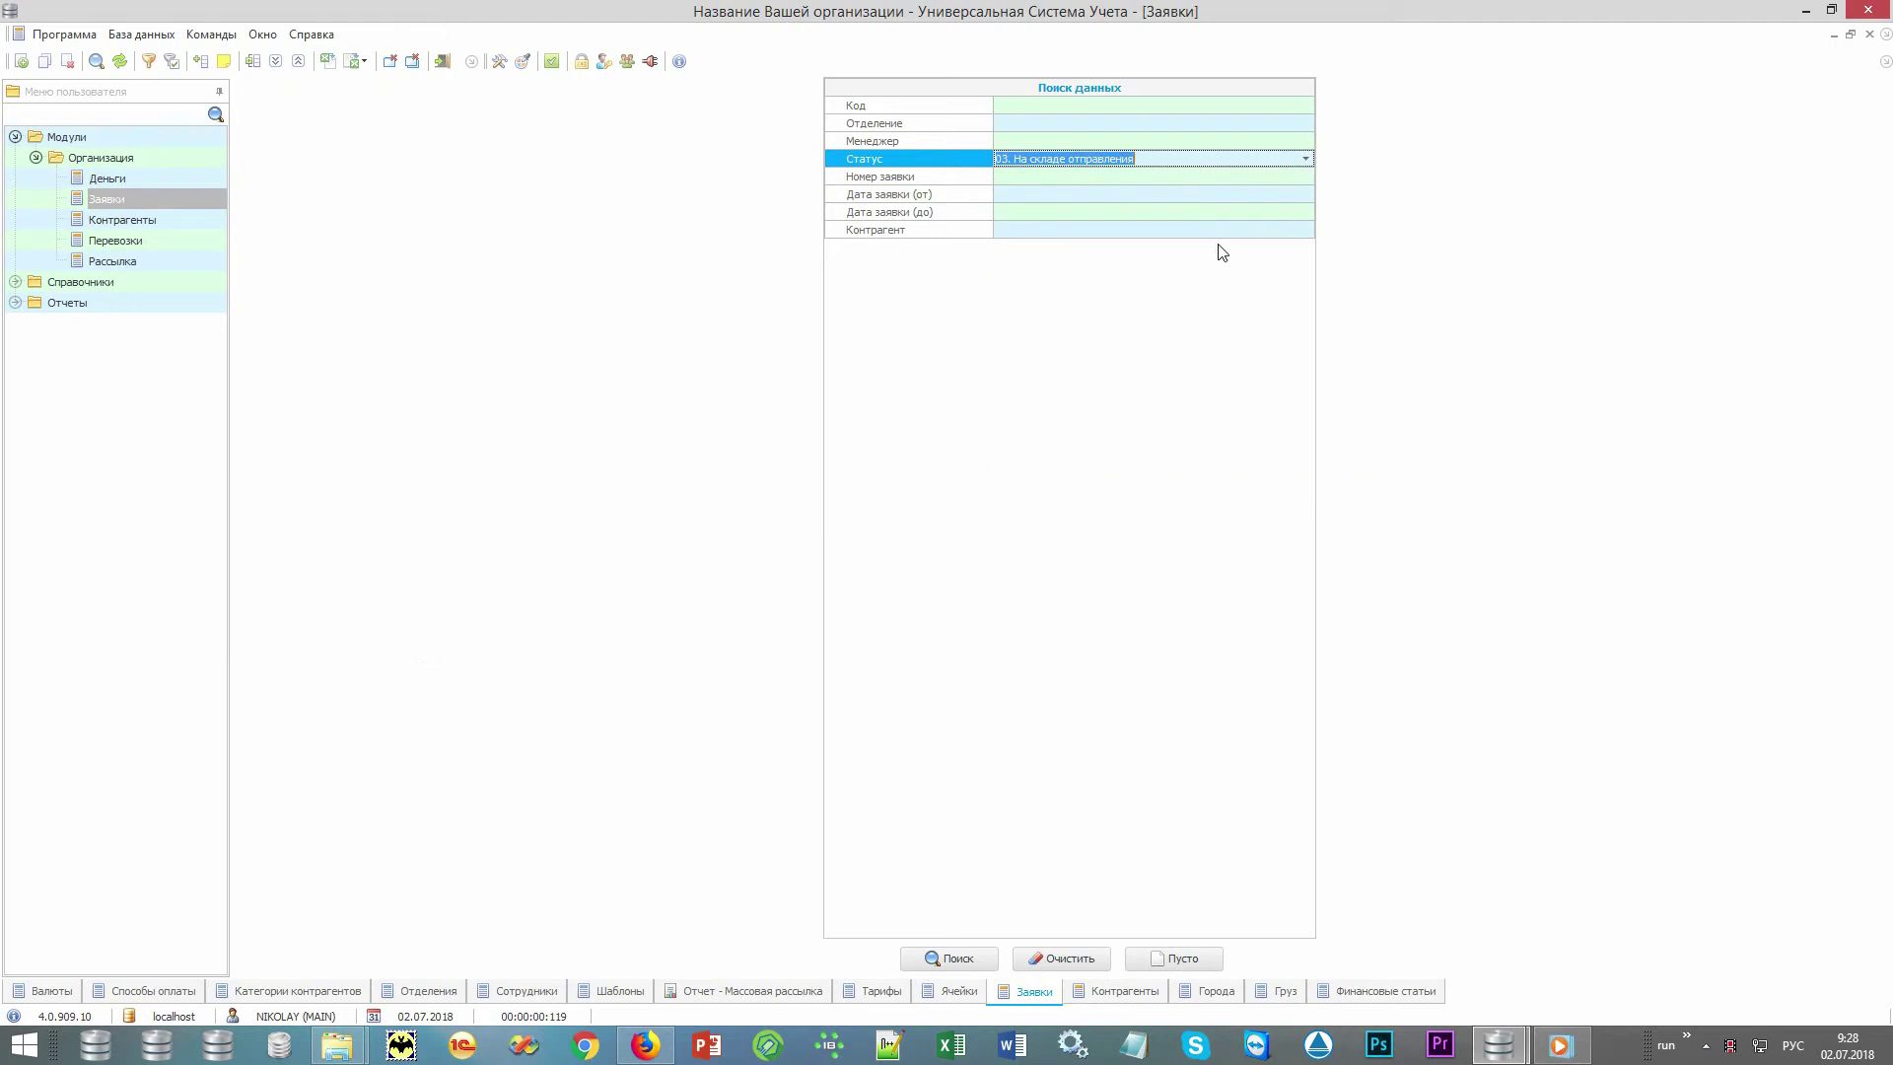
{"action": "left_click", "coordinate": [949, 959]}
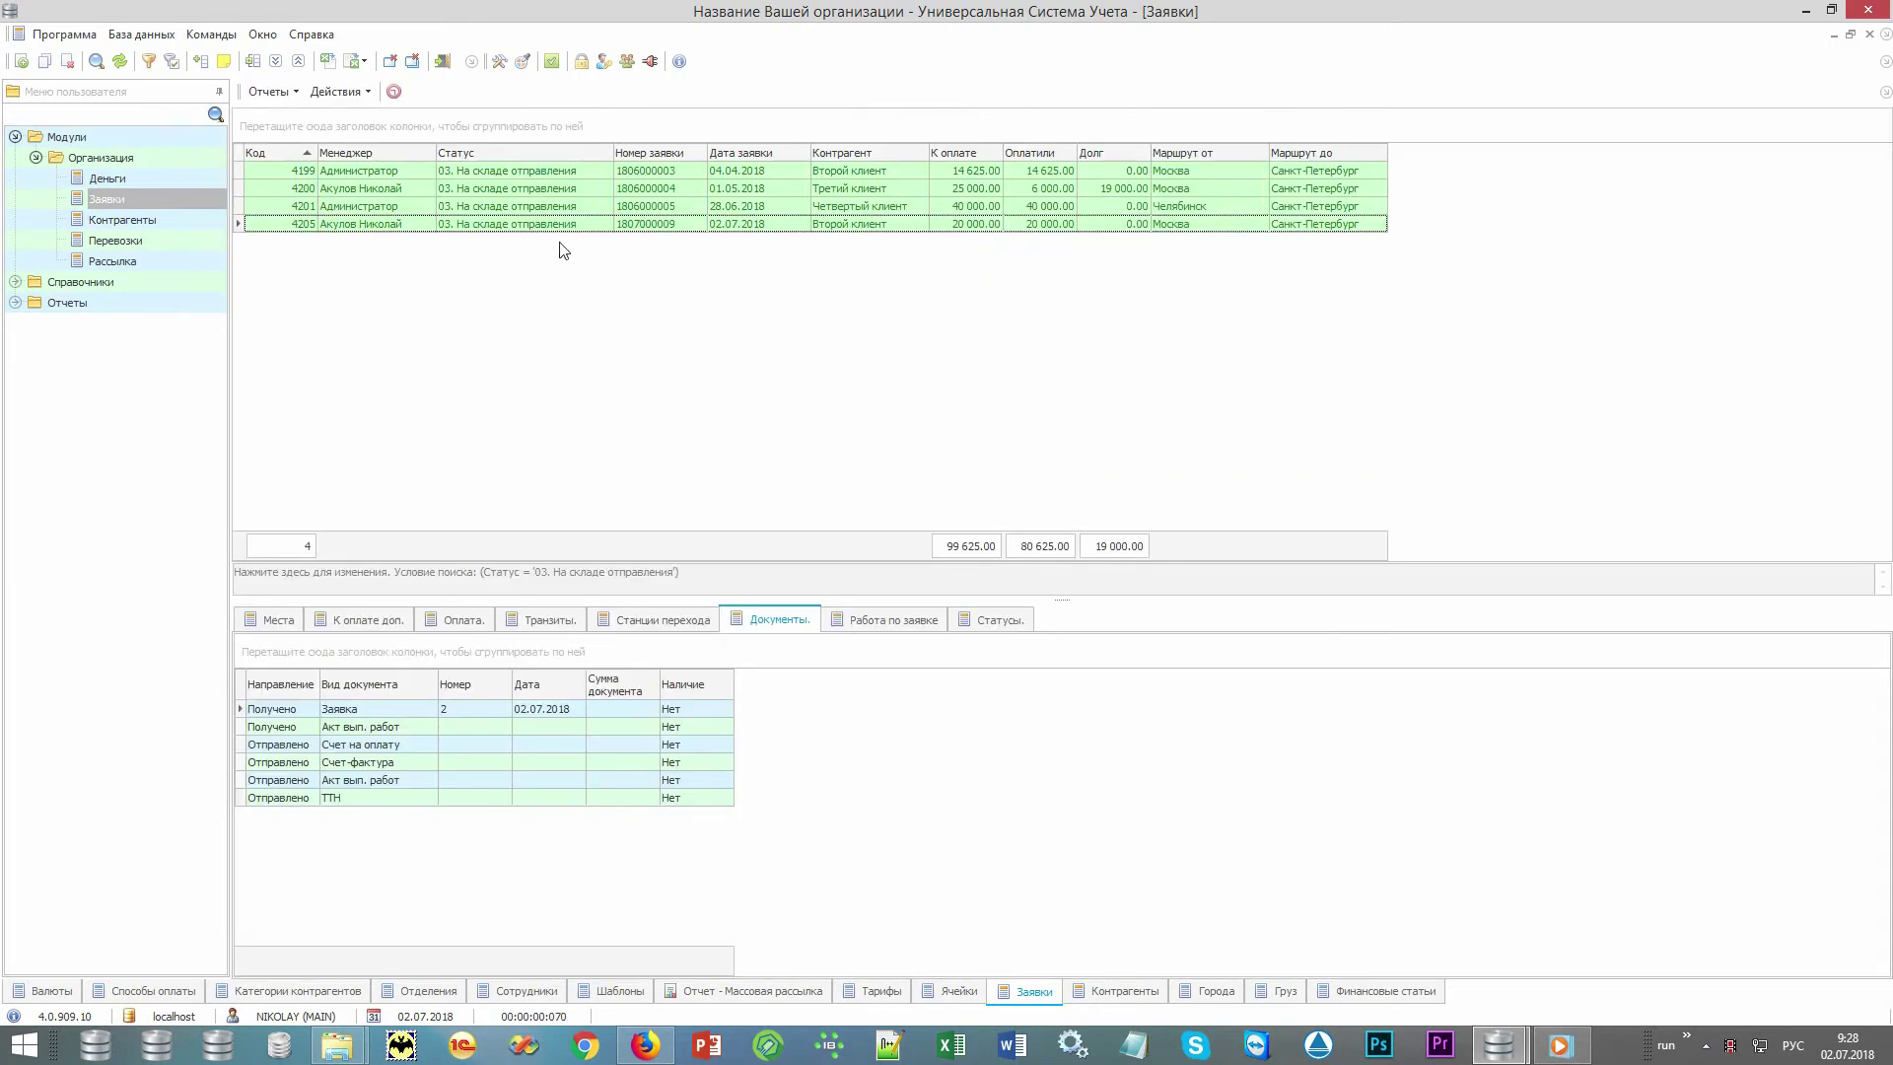
Filter the found requests by Маршрут от Москва
{"action": "left_click", "coordinate": [1262, 150]}
{"action": "left_click", "coordinate": [1219, 204]}
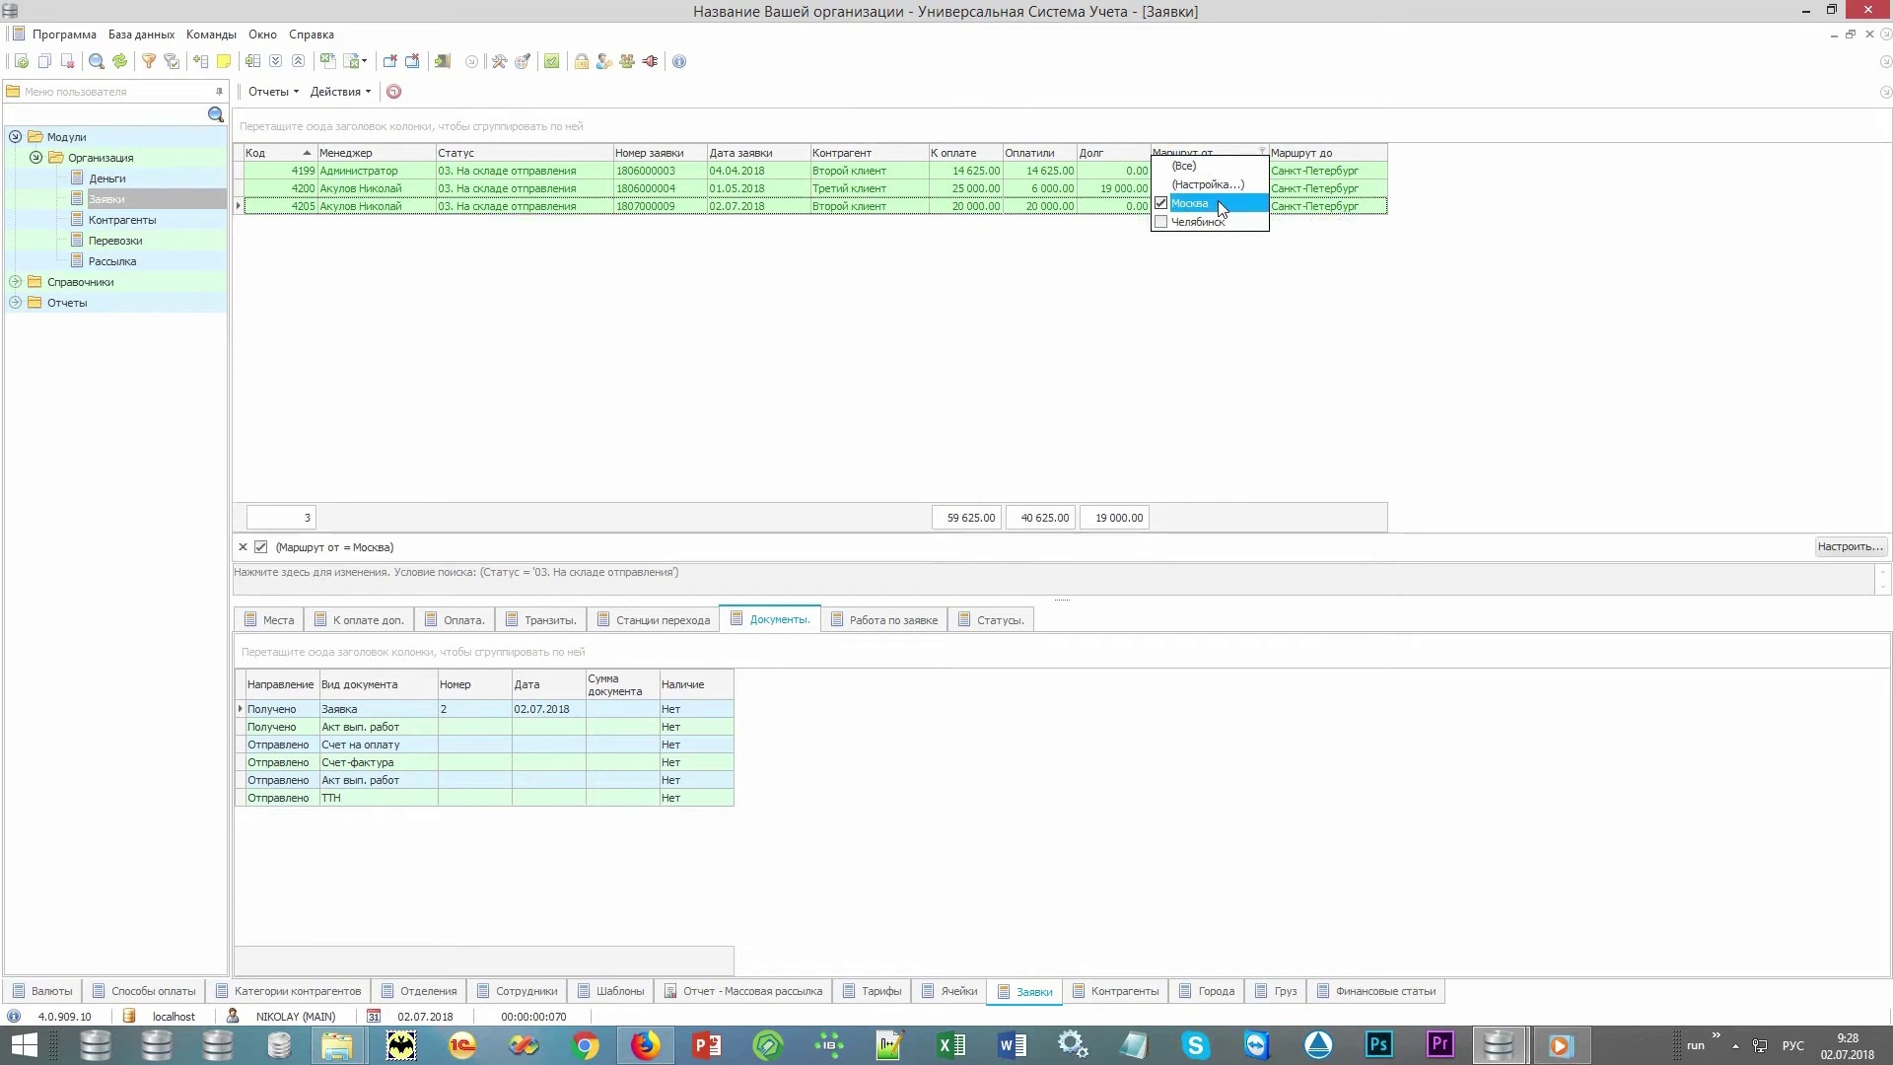
{"action": "left_click", "coordinate": [1093, 283]}
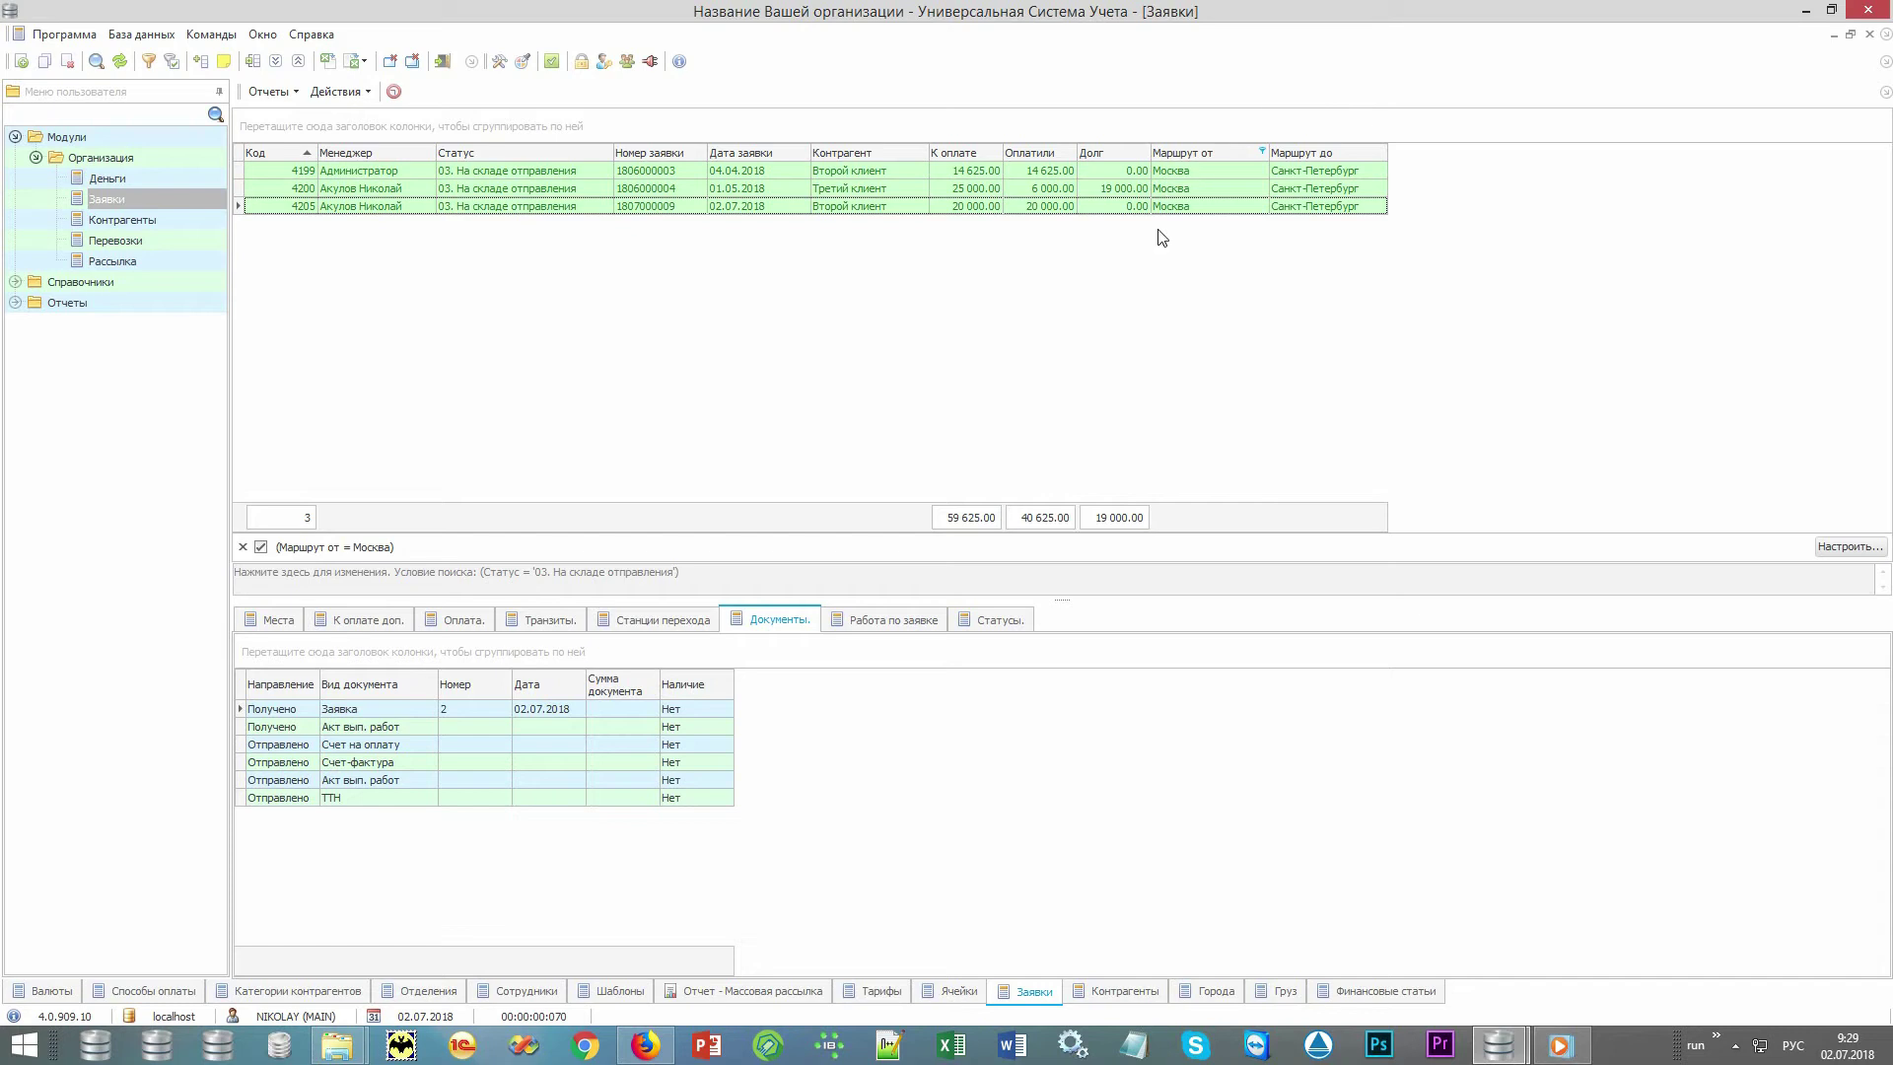
Create a Перевозка from all the filtered requests, and check their statuses in the Заявки list
{"action": "key", "text": "ctrl+a"}
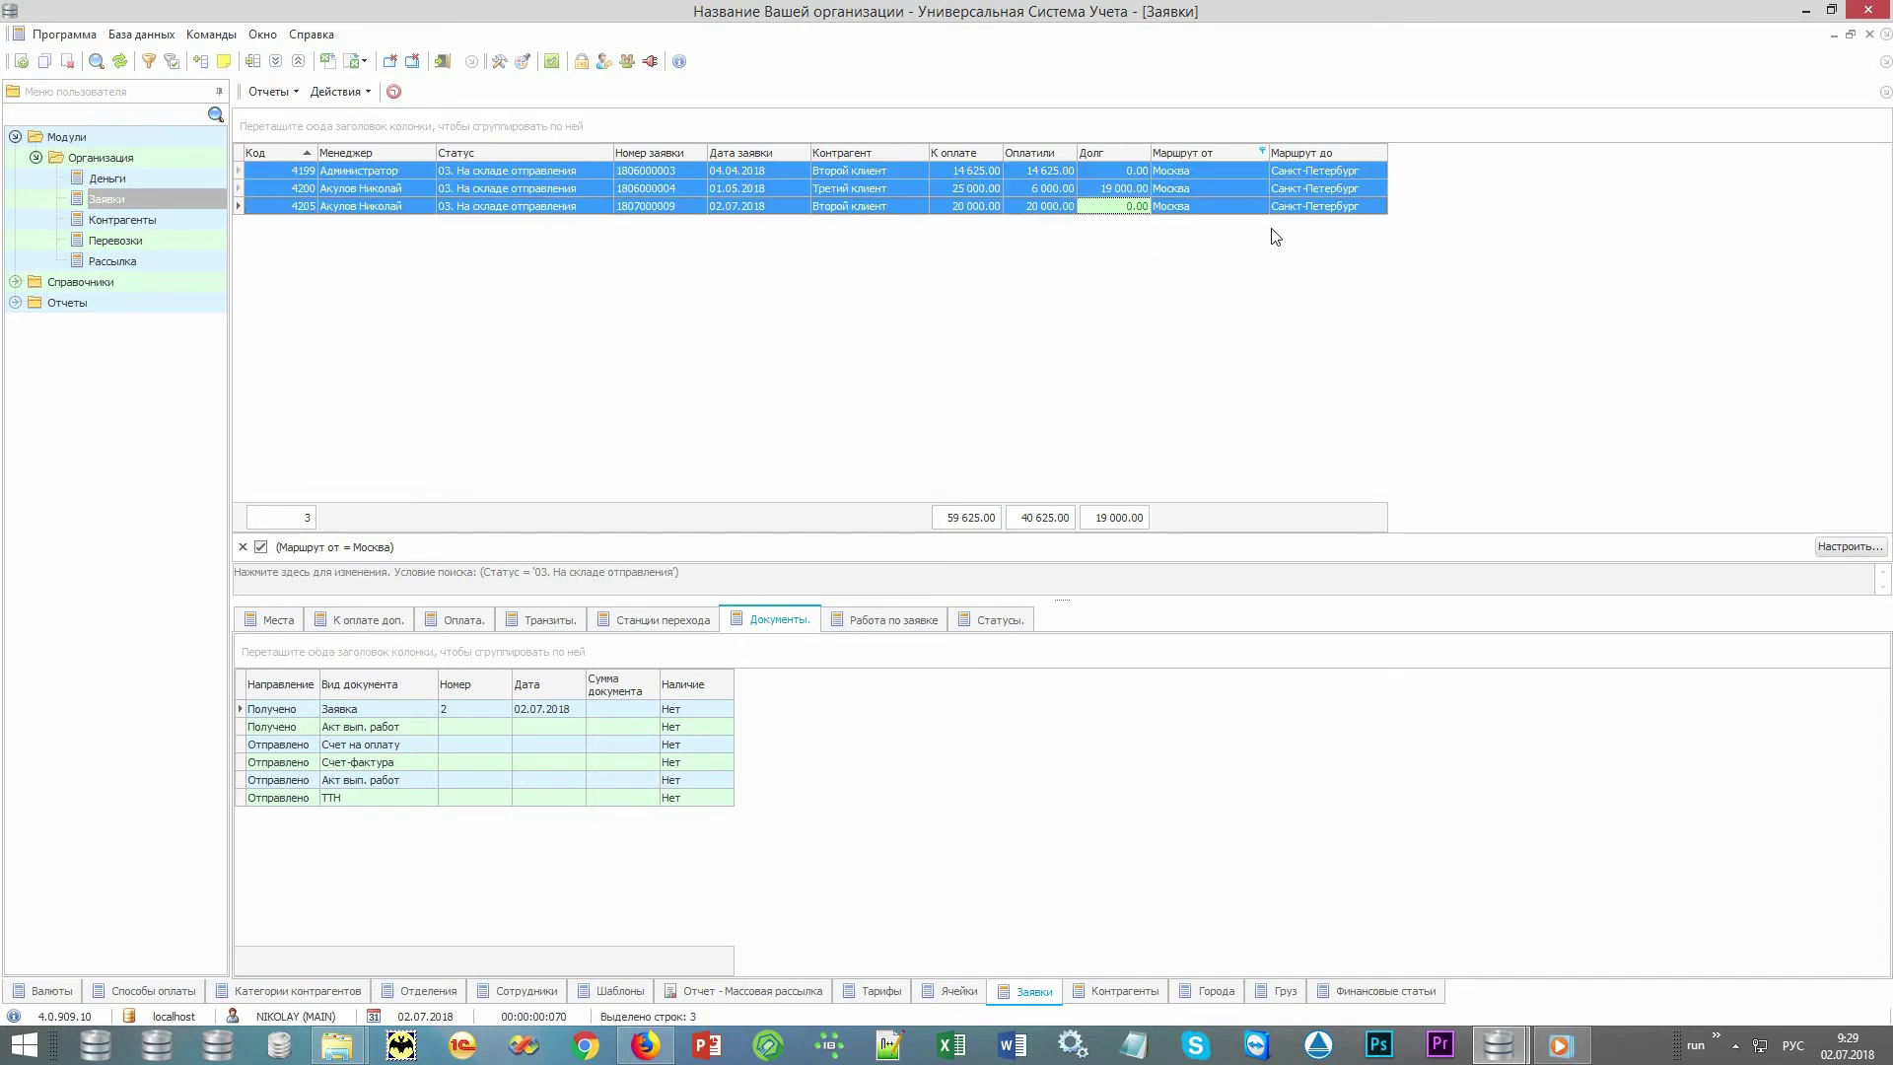
{"action": "left_click", "coordinate": [357, 91]}
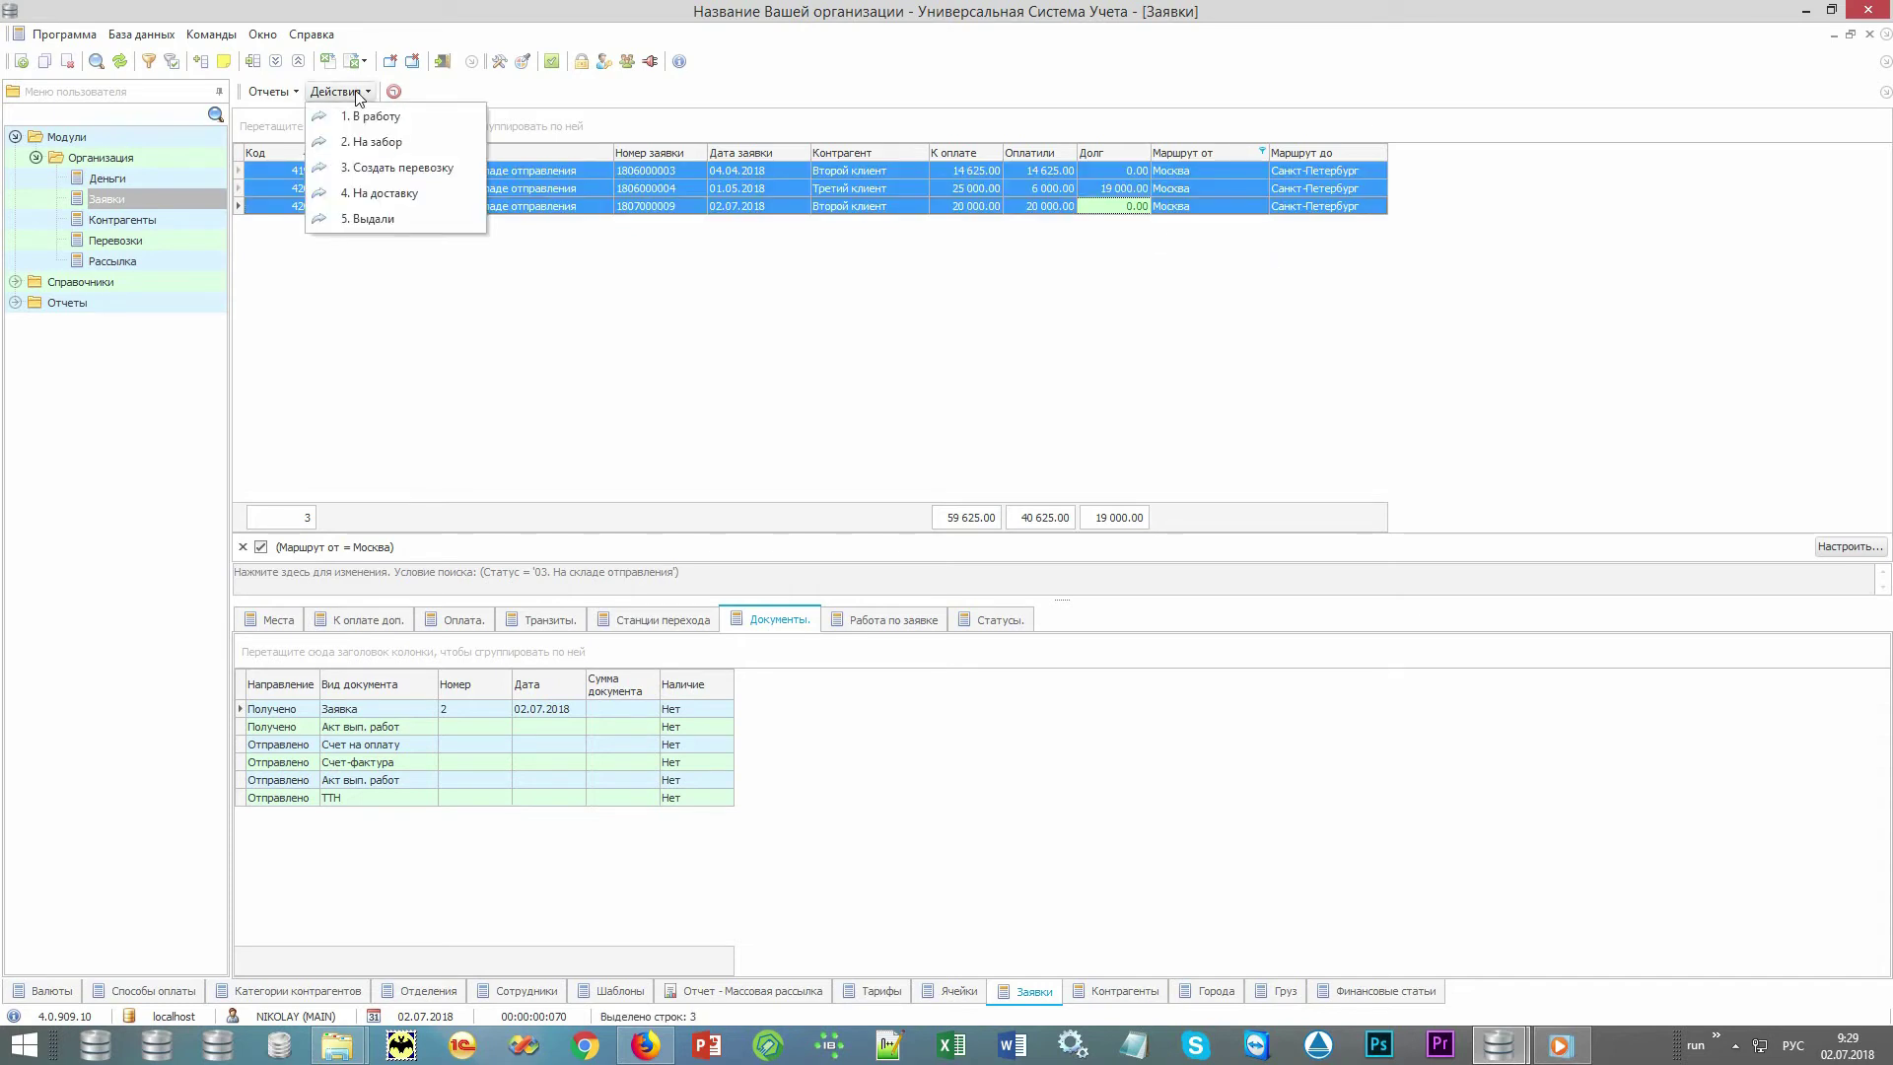
{"action": "left_click", "coordinate": [461, 170]}
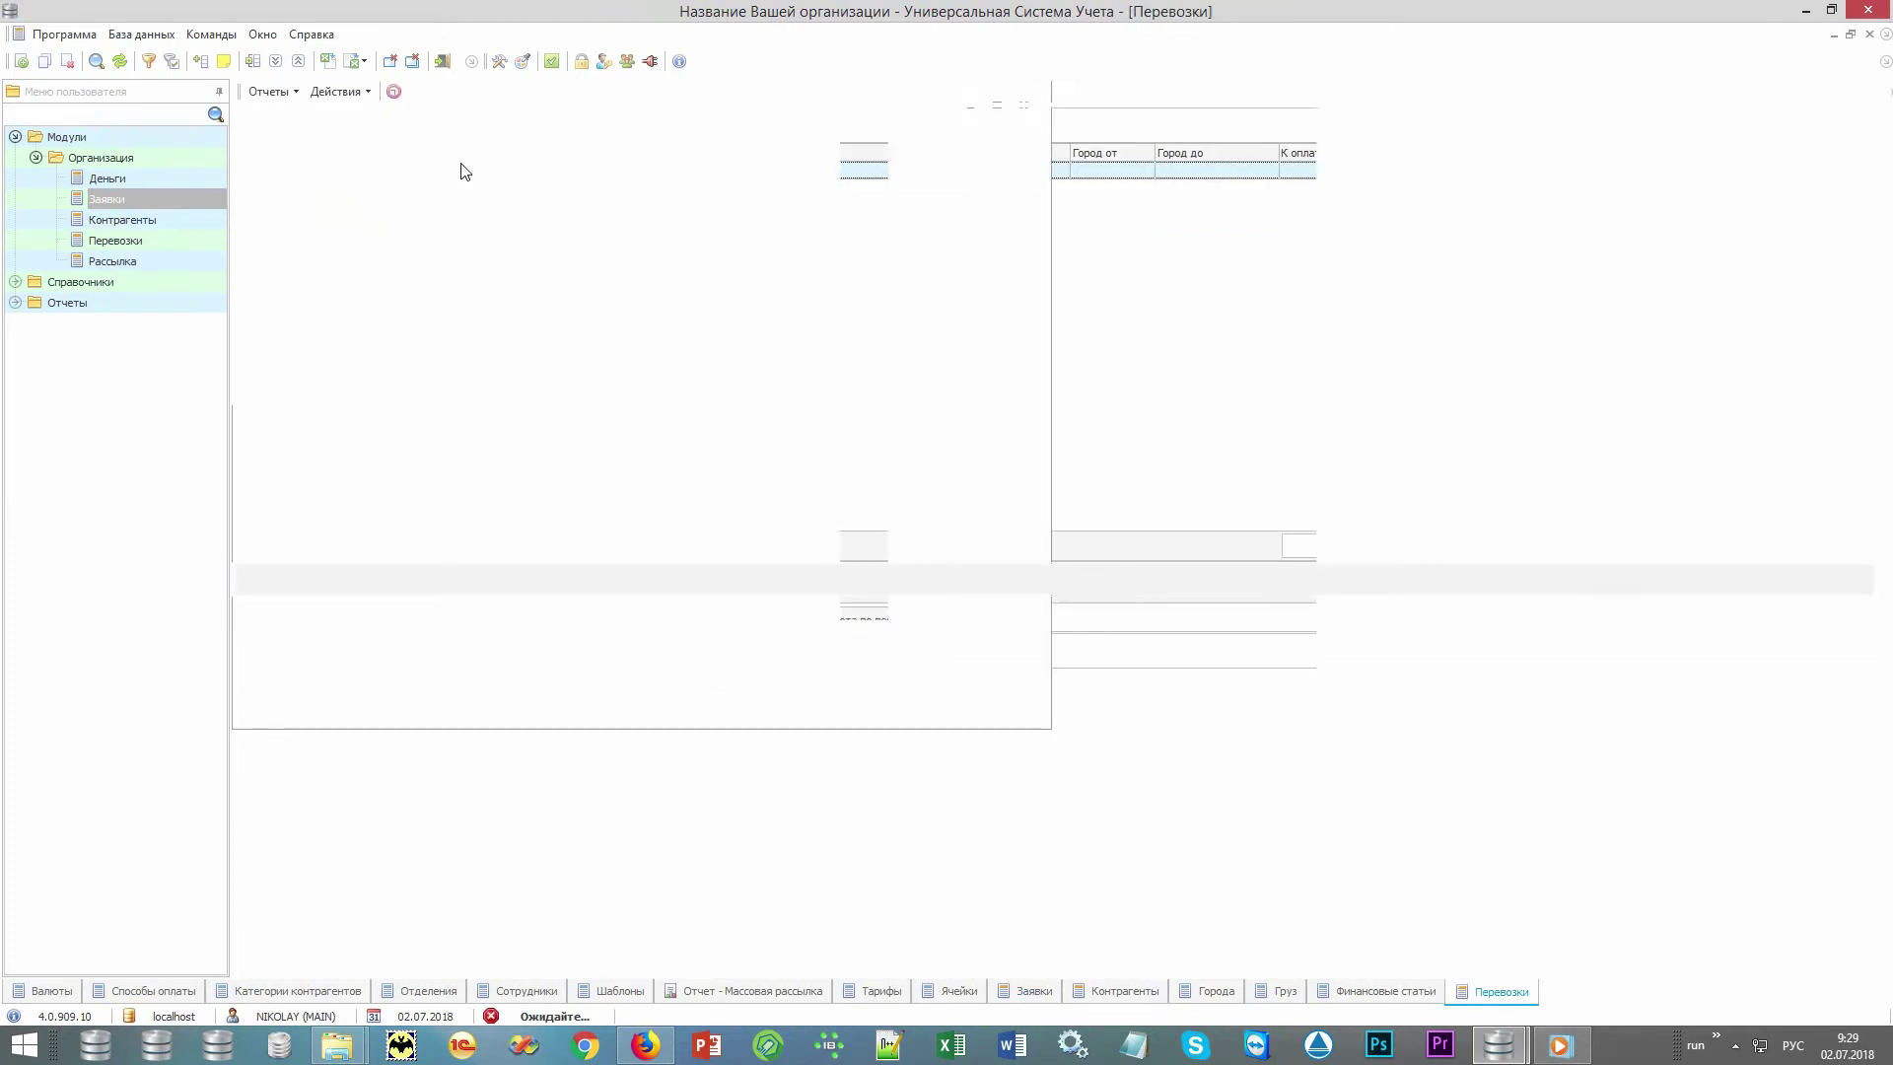
{"action": "left_click", "coordinate": [574, 178]}
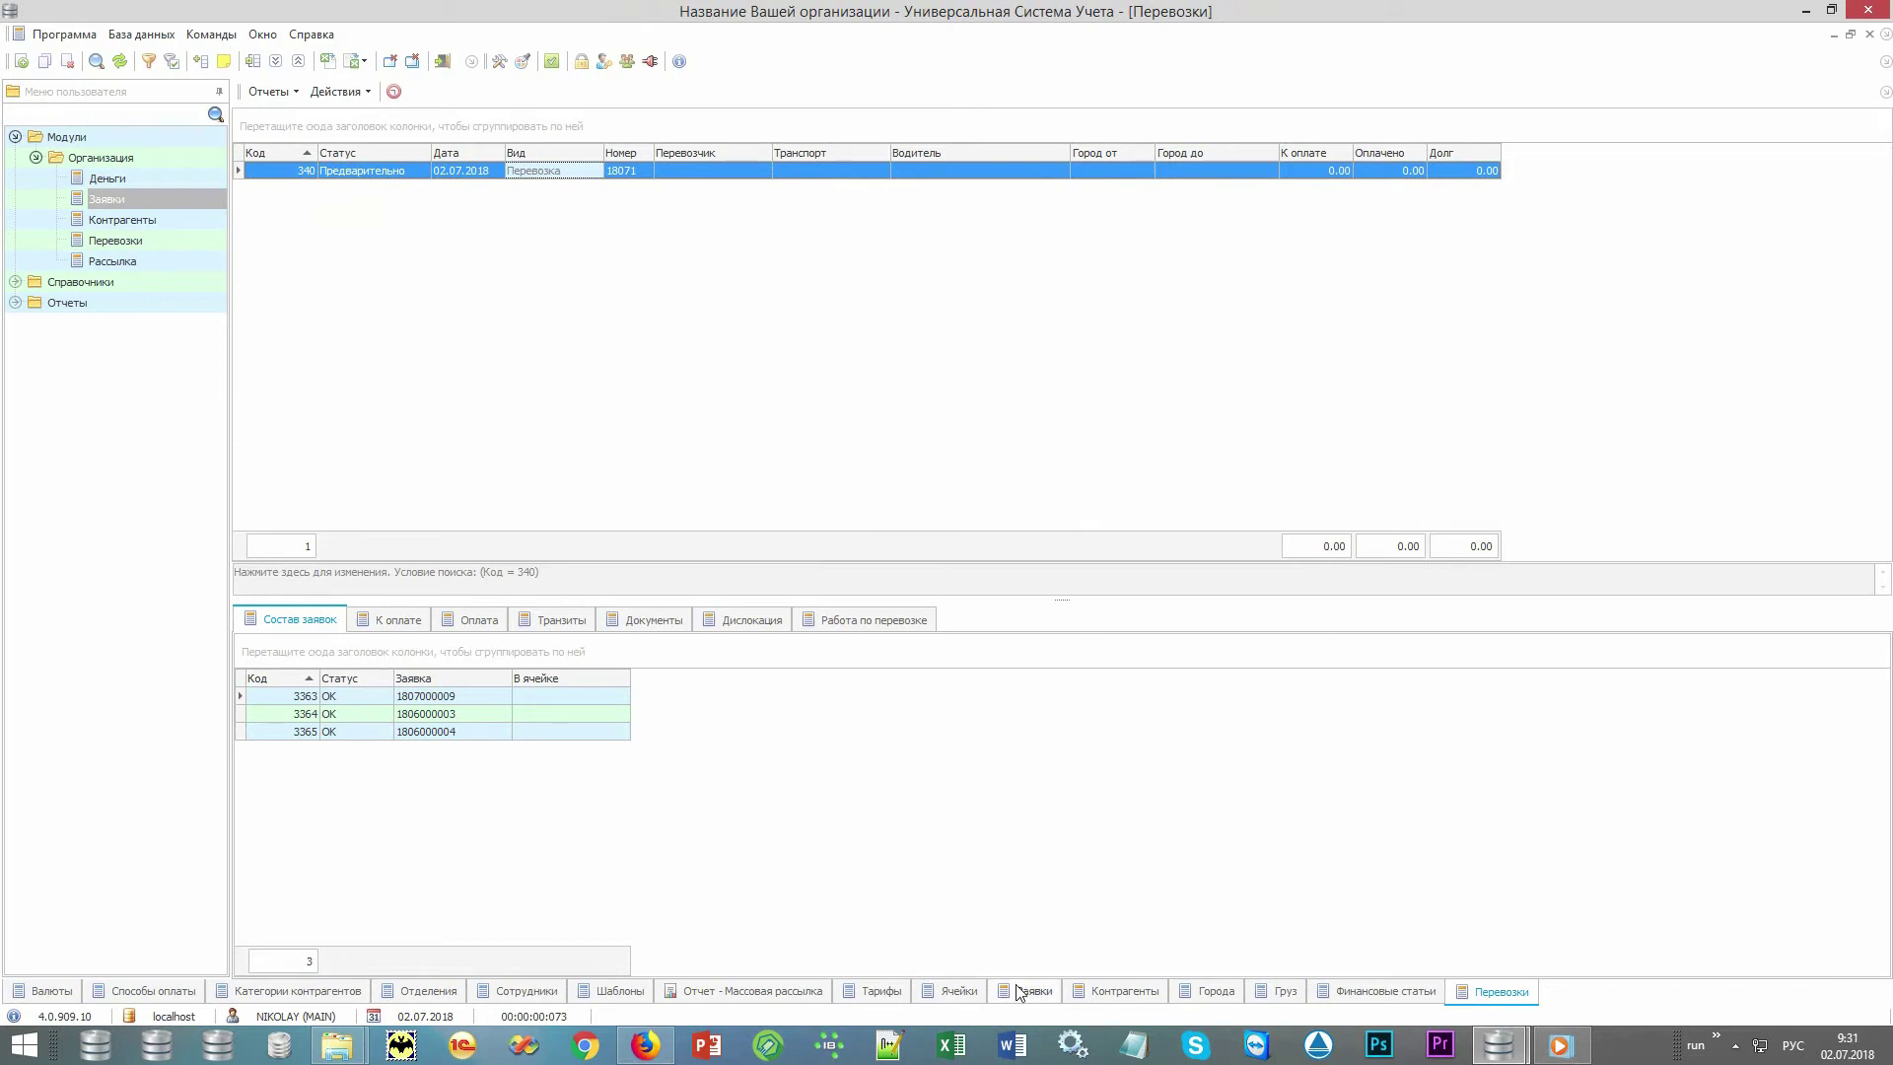
{"action": "left_click", "coordinate": [1026, 991]}
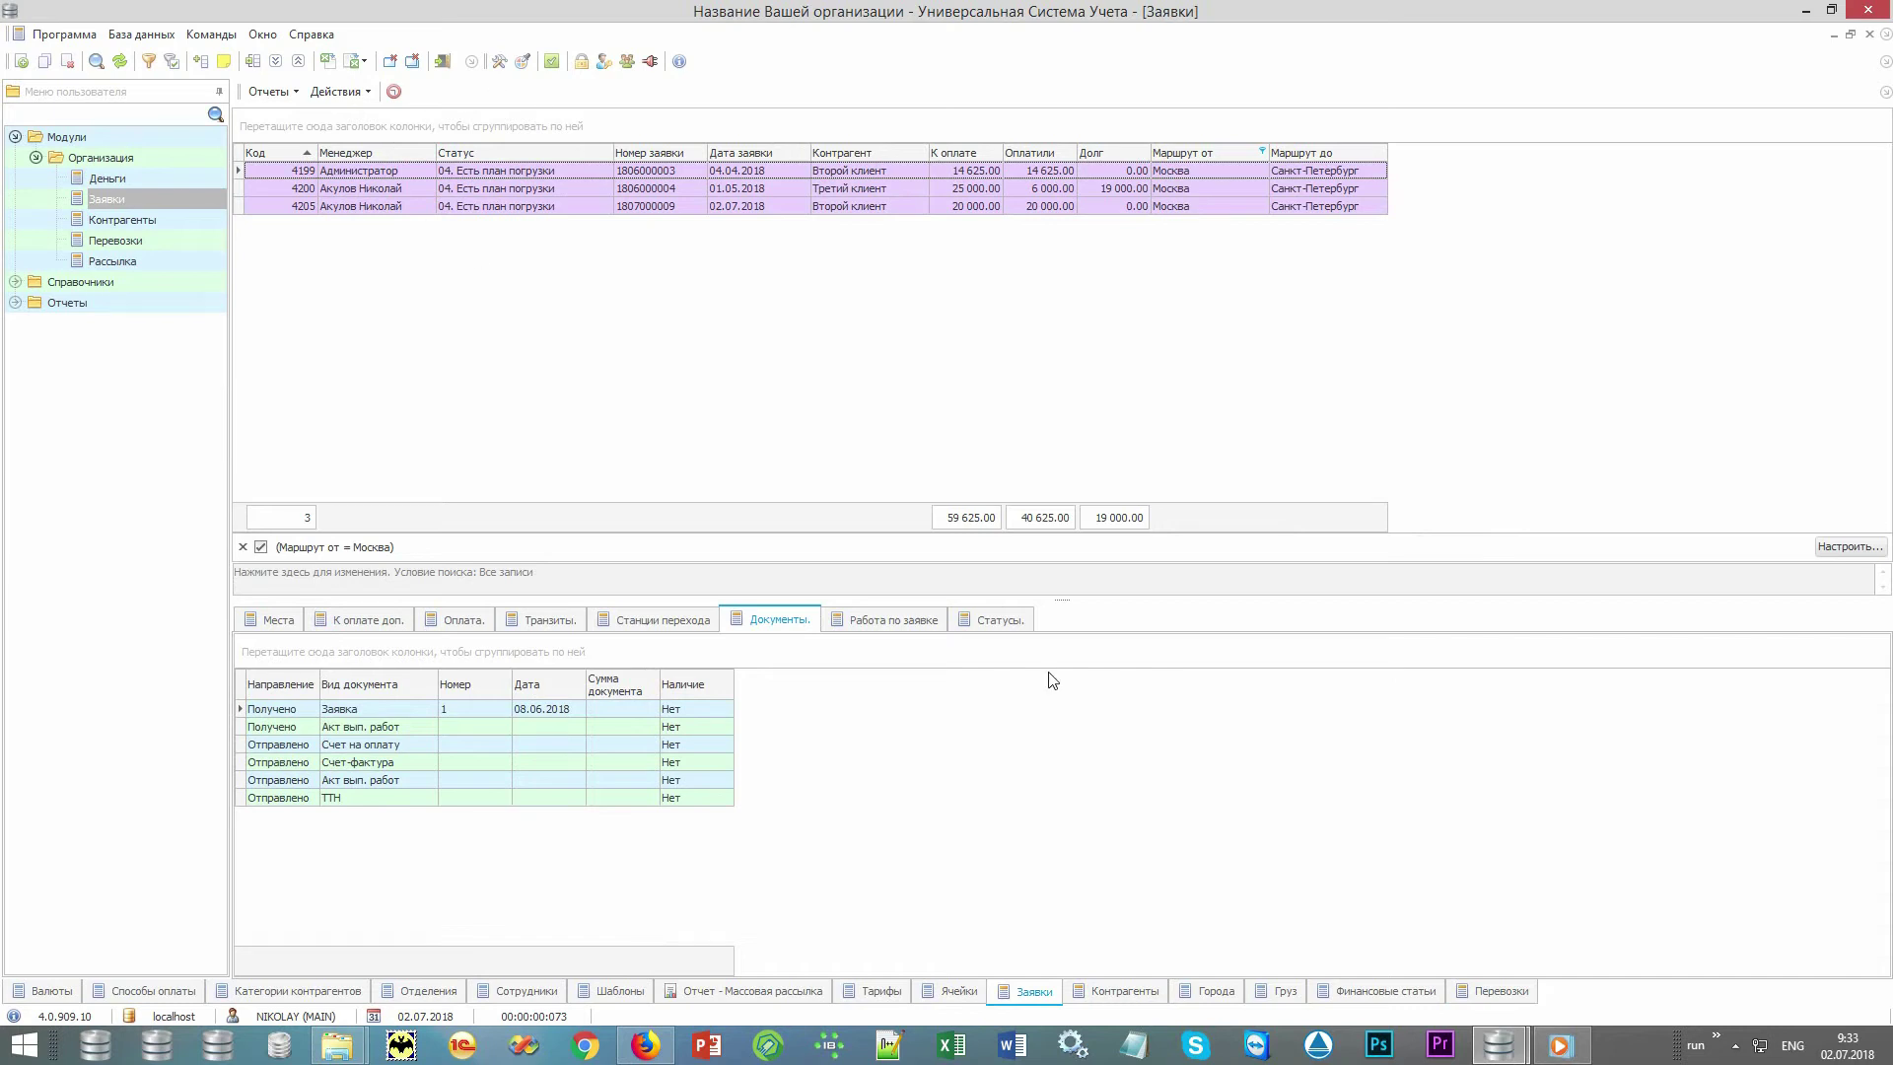
{"action": "left_click", "coordinate": [1494, 991]}
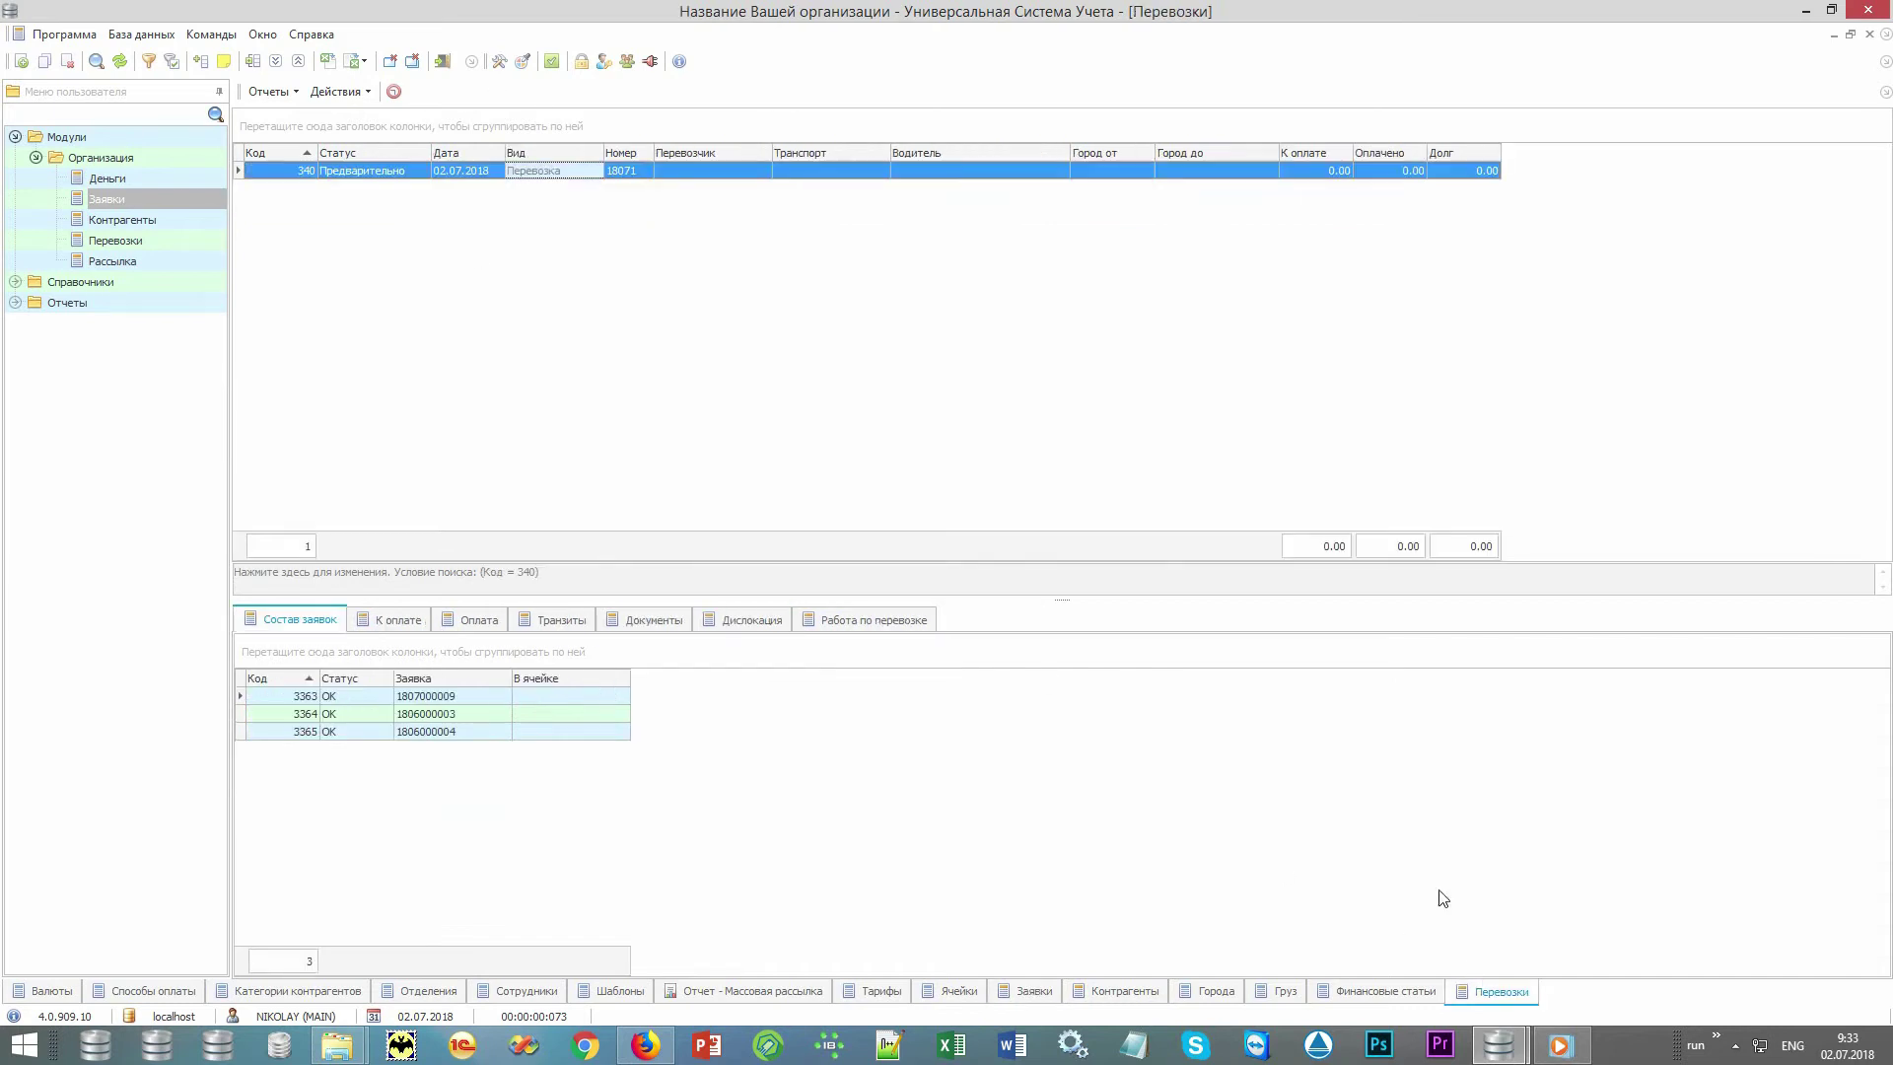
Open the new Перевозка record for editing and choose its Перевозчик from the counterparties
{"action": "double_click", "coordinate": [760, 172]}
{"action": "left_click", "coordinate": [898, 200]}
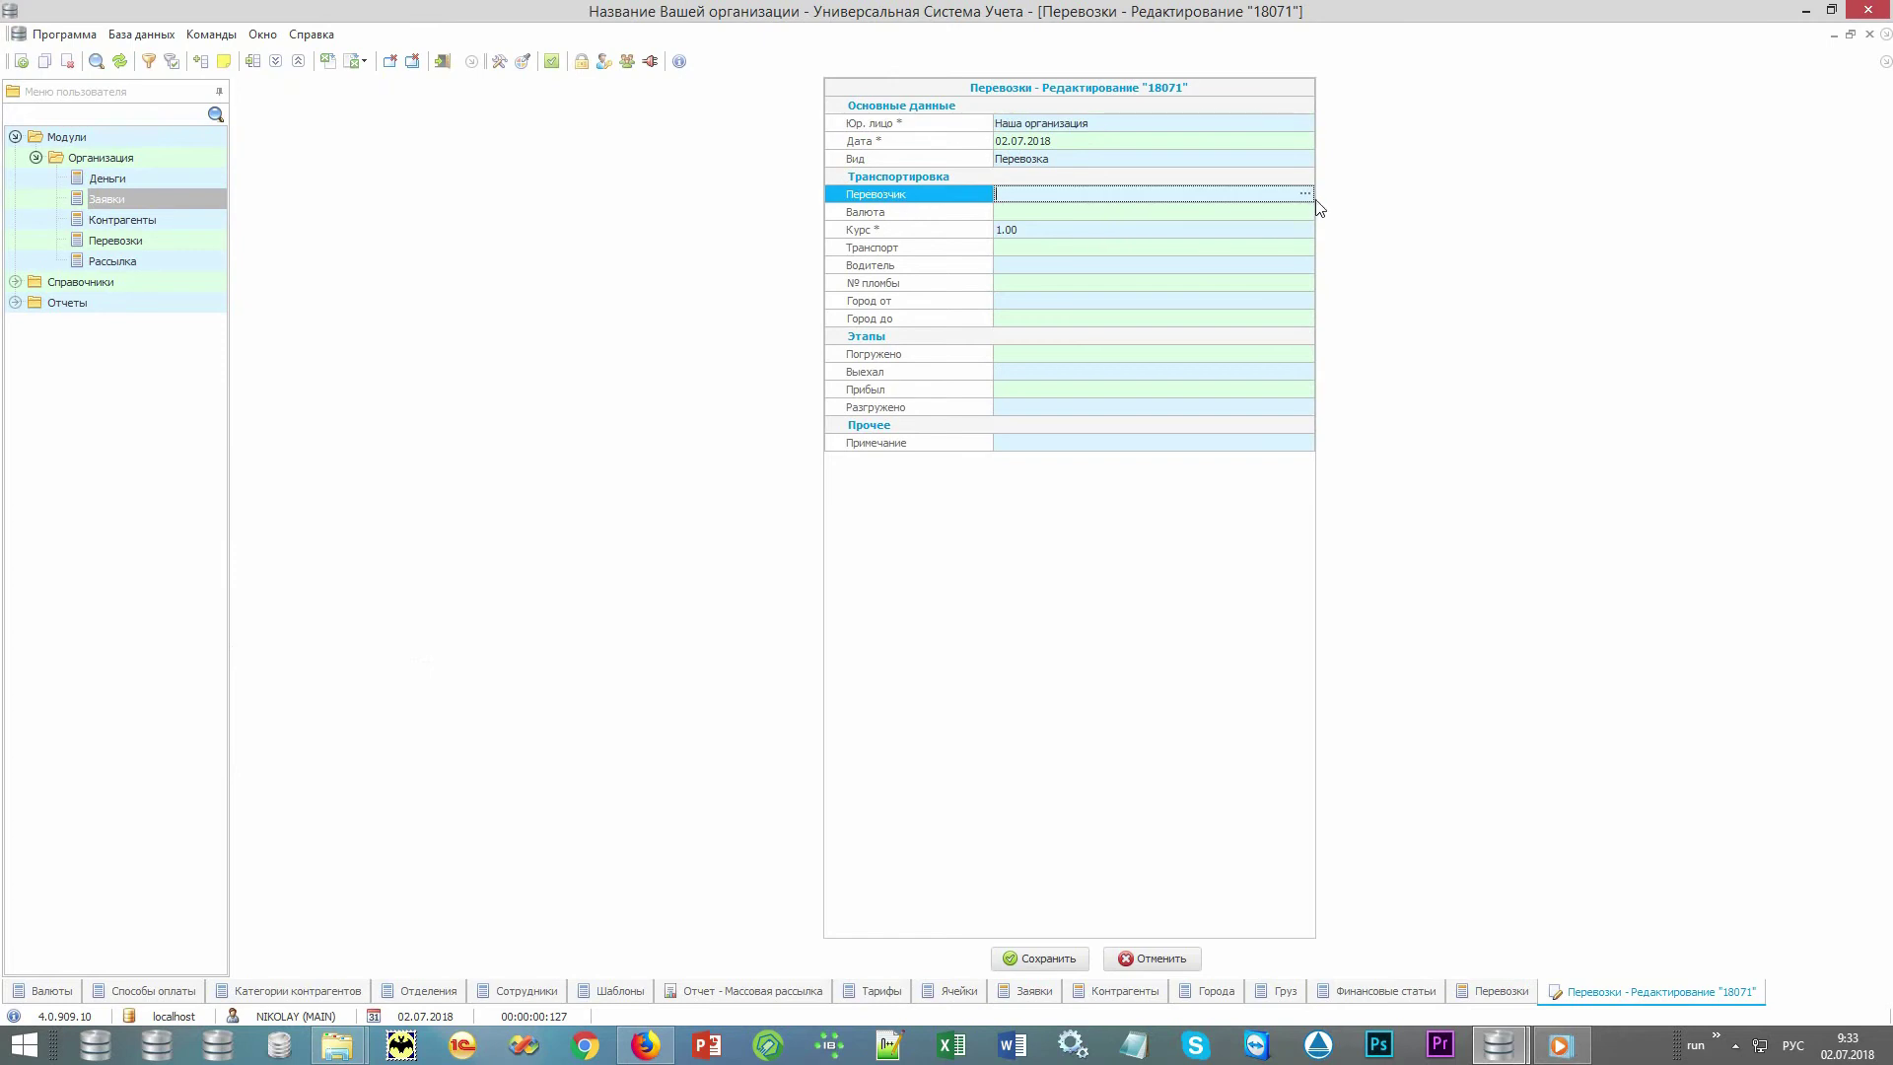
{"action": "left_click", "coordinate": [1307, 196]}
{"action": "double_click", "coordinate": [556, 210]}
Set the shipment's Транспорт to SCANIA 111AAA and choose its Водитель from the drivers directory
{"action": "left_click", "coordinate": [1294, 253]}
{"action": "left_click", "coordinate": [1306, 253]}
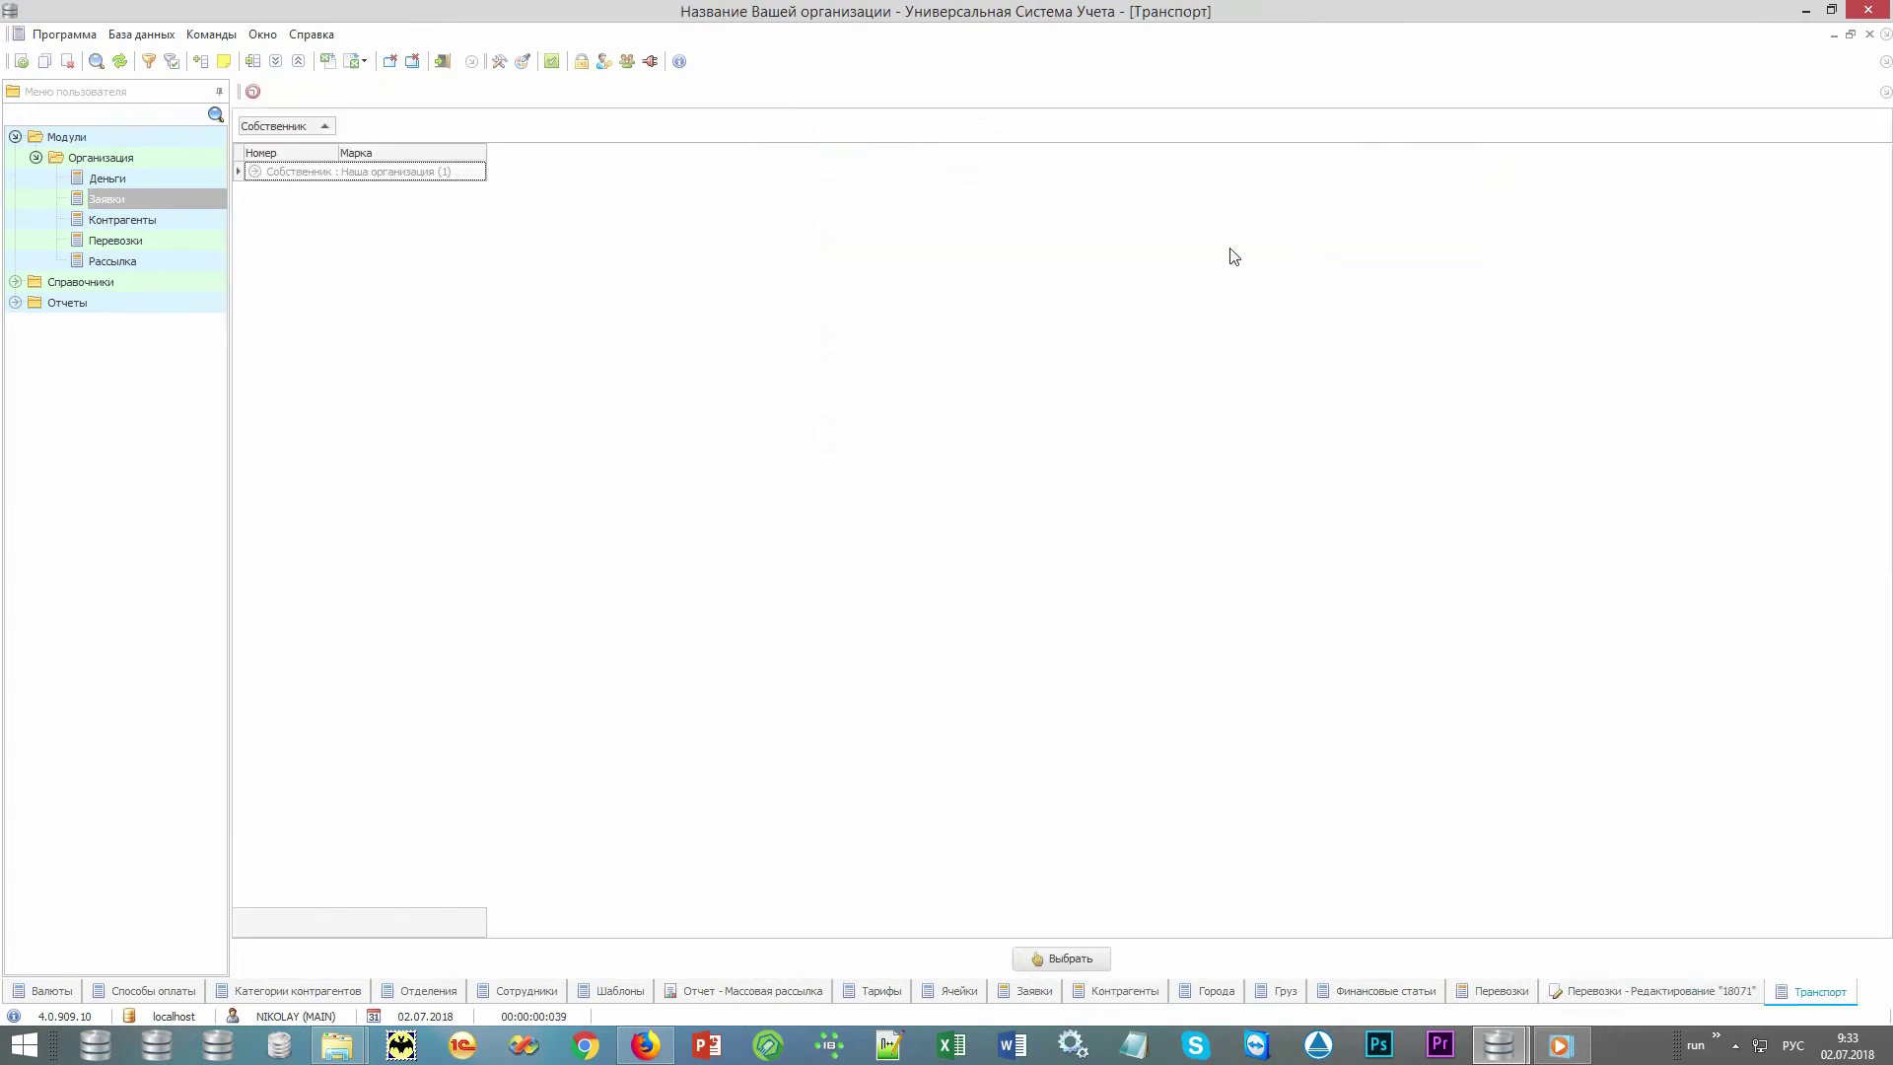
{"action": "double_click", "coordinate": [473, 192]}
{"action": "left_click", "coordinate": [1292, 271]}
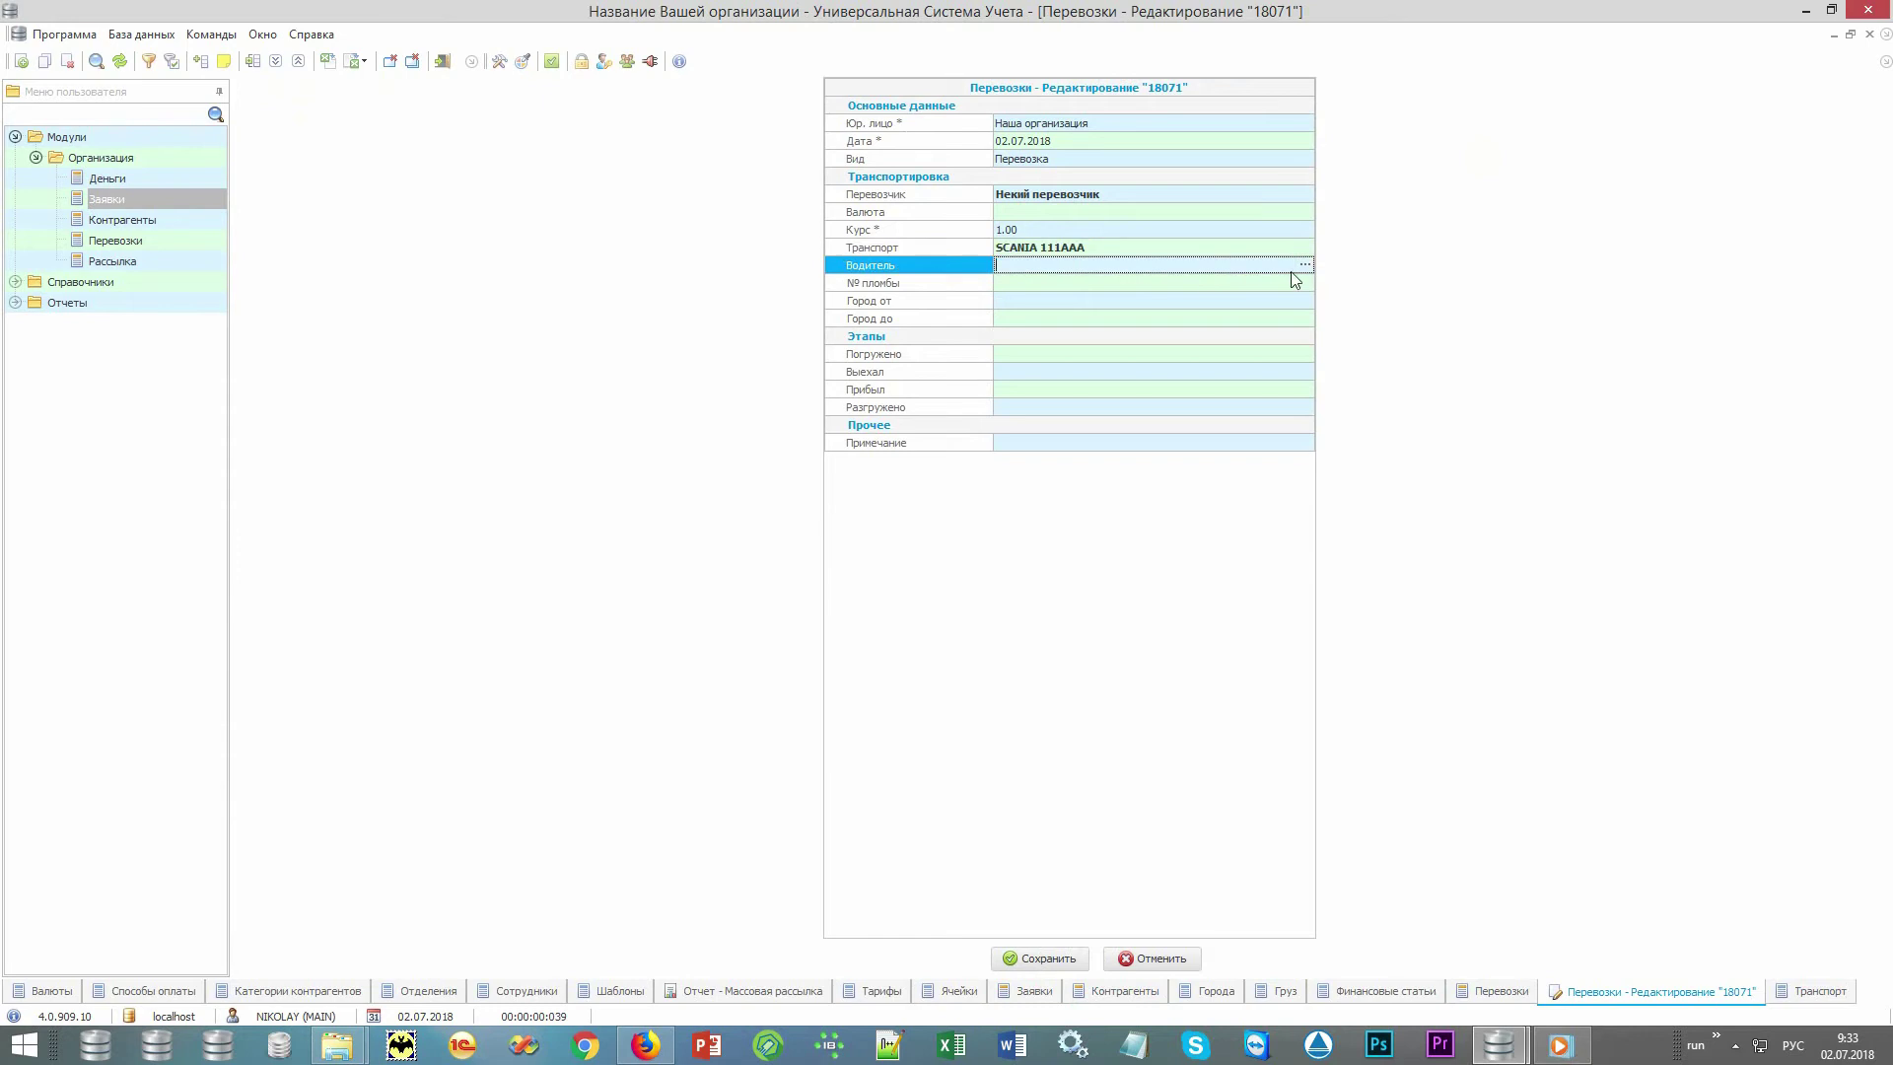
{"action": "left_click", "coordinate": [1307, 266]}
{"action": "double_click", "coordinate": [475, 194]}
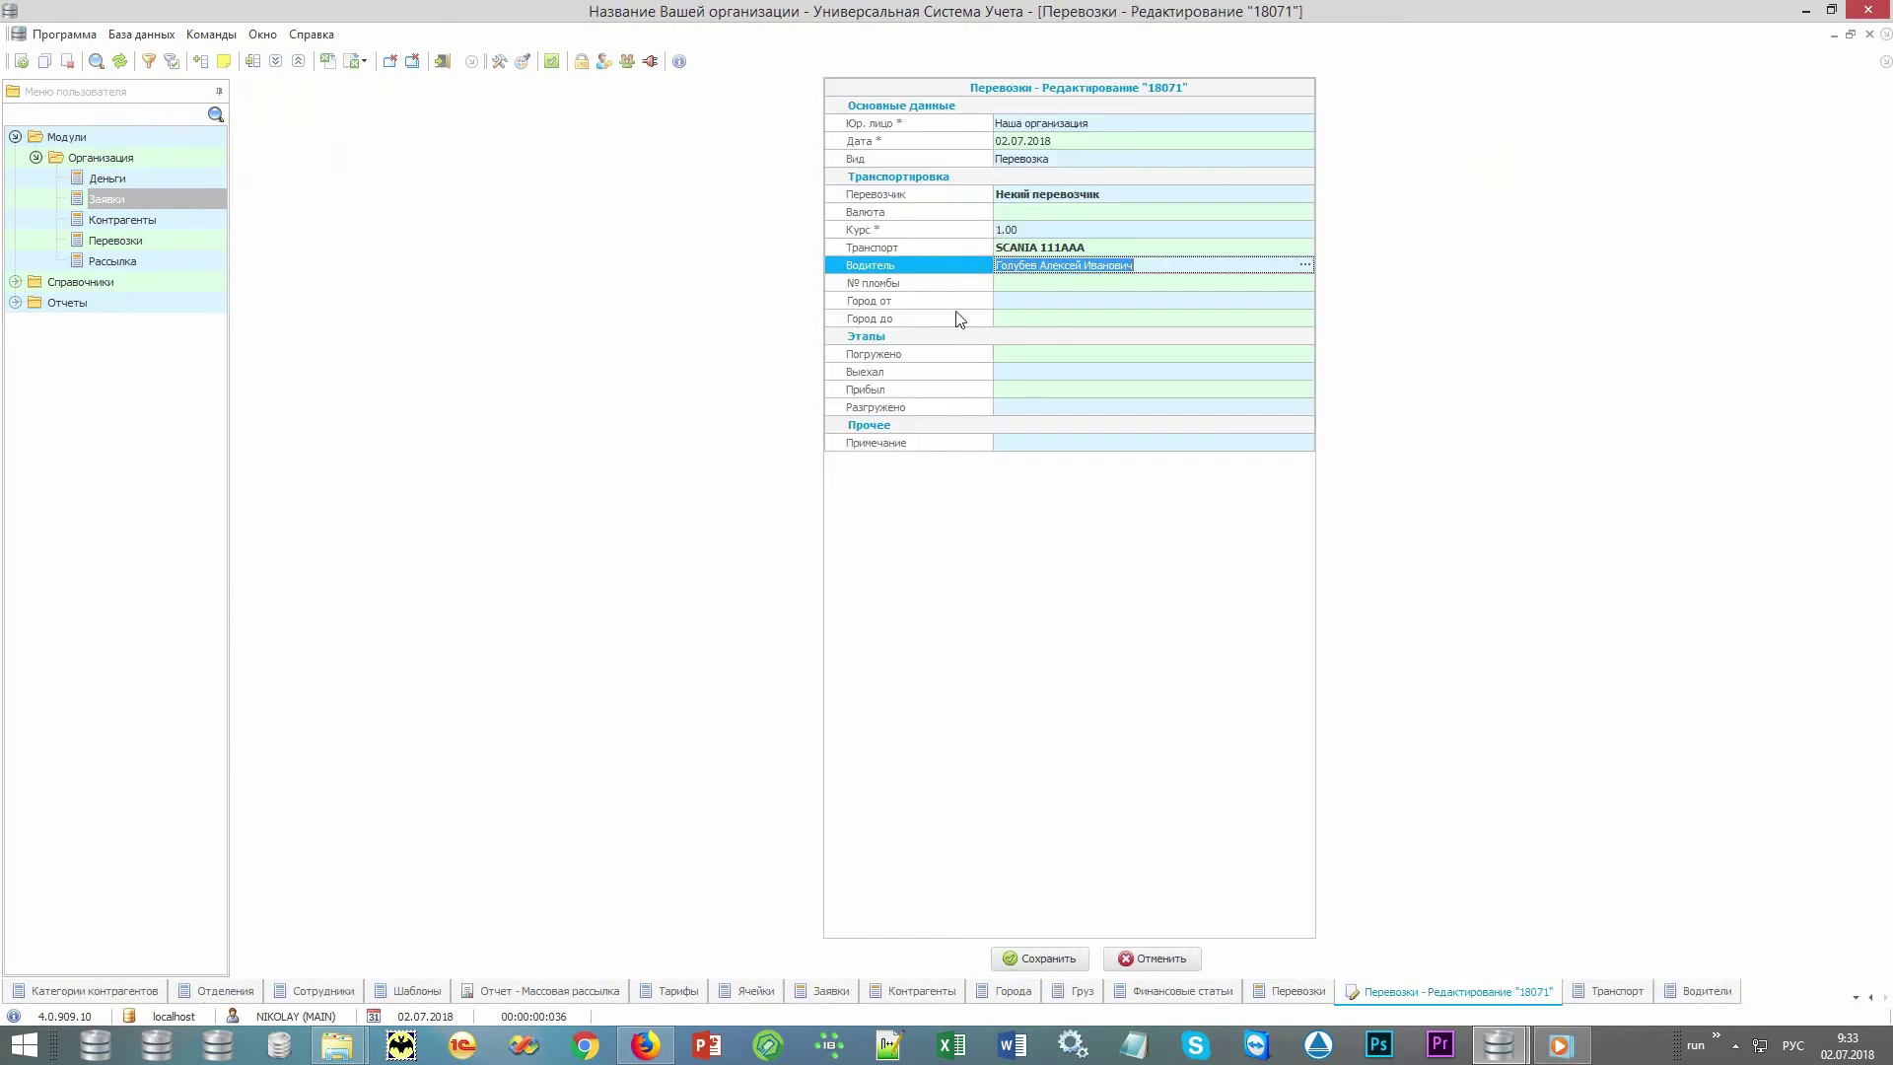
Set Город от to Москва and Город до to Санкт-Петербург from the cities directory
{"action": "left_click", "coordinate": [1184, 303]}
{"action": "left_click", "coordinate": [1304, 301]}
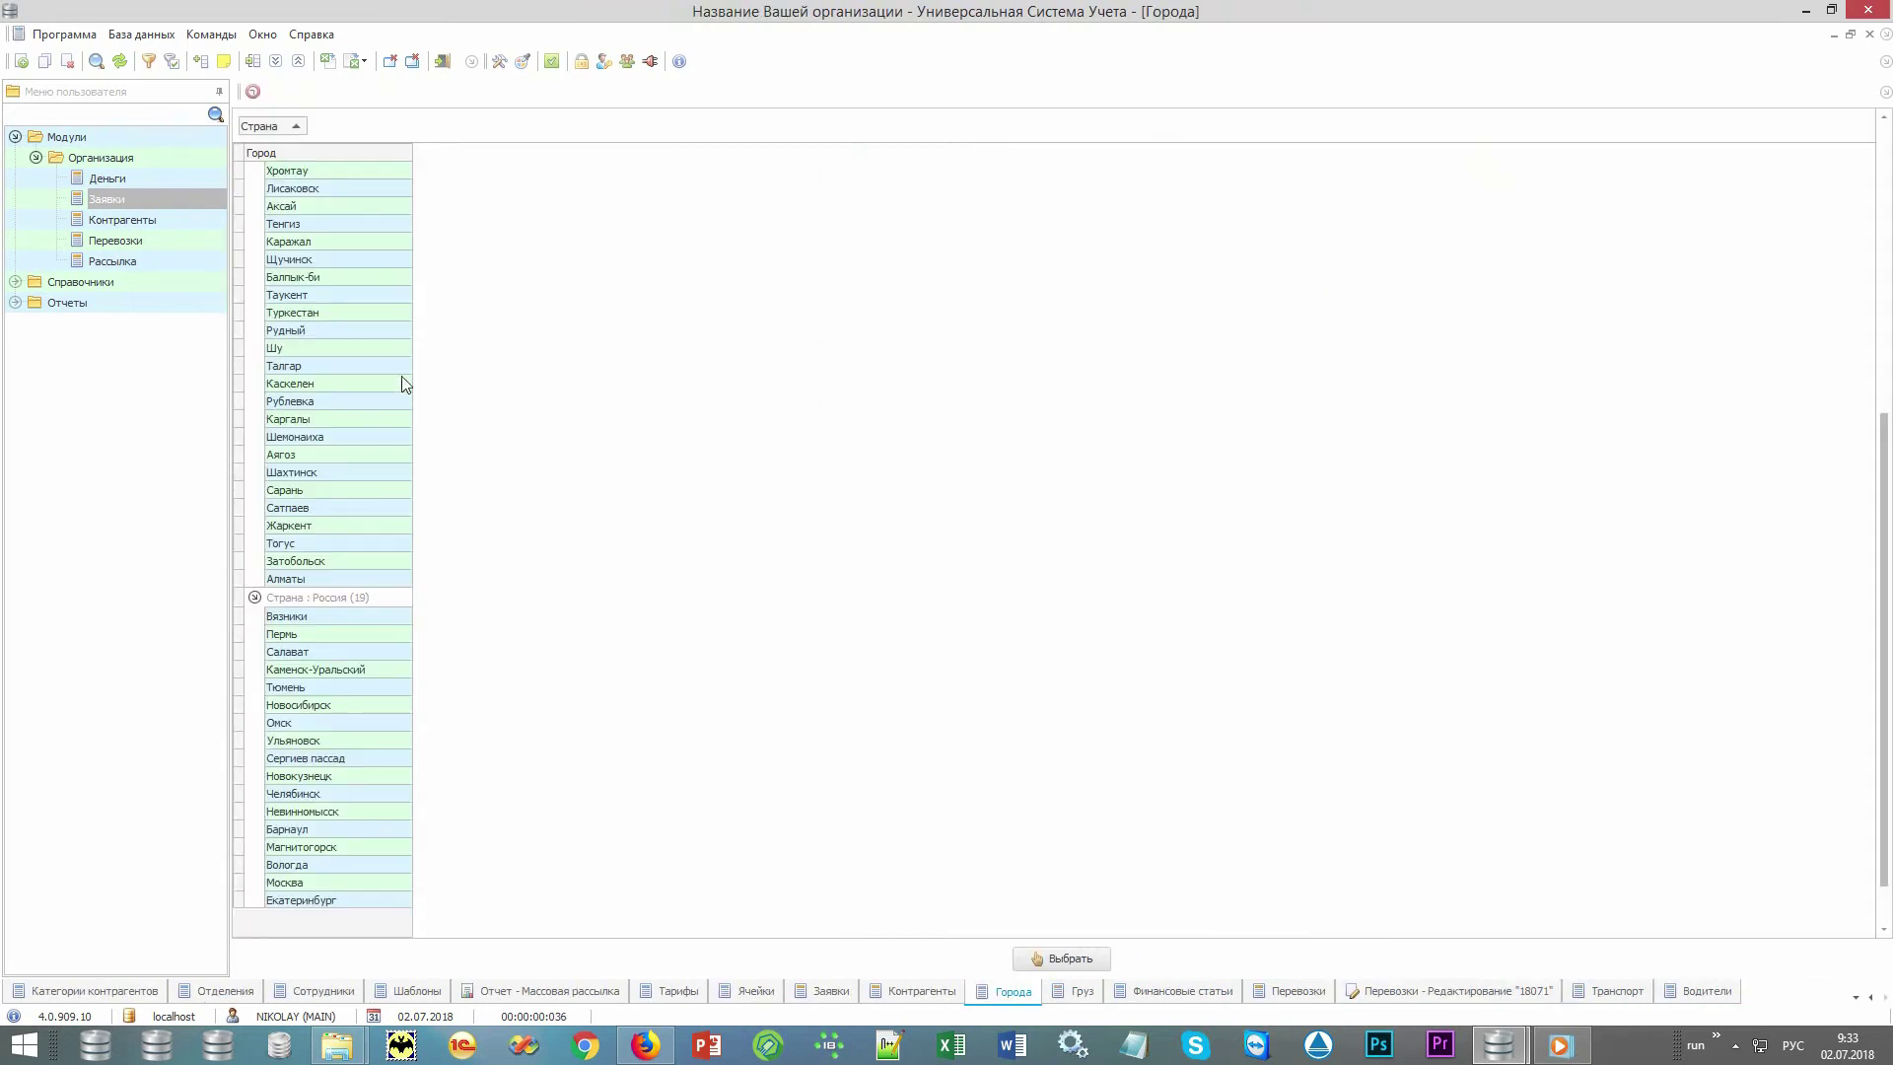
{"action": "left_click", "coordinate": [365, 369]}
{"action": "type", "text": "мо"}
{"action": "key", "text": "Return"}
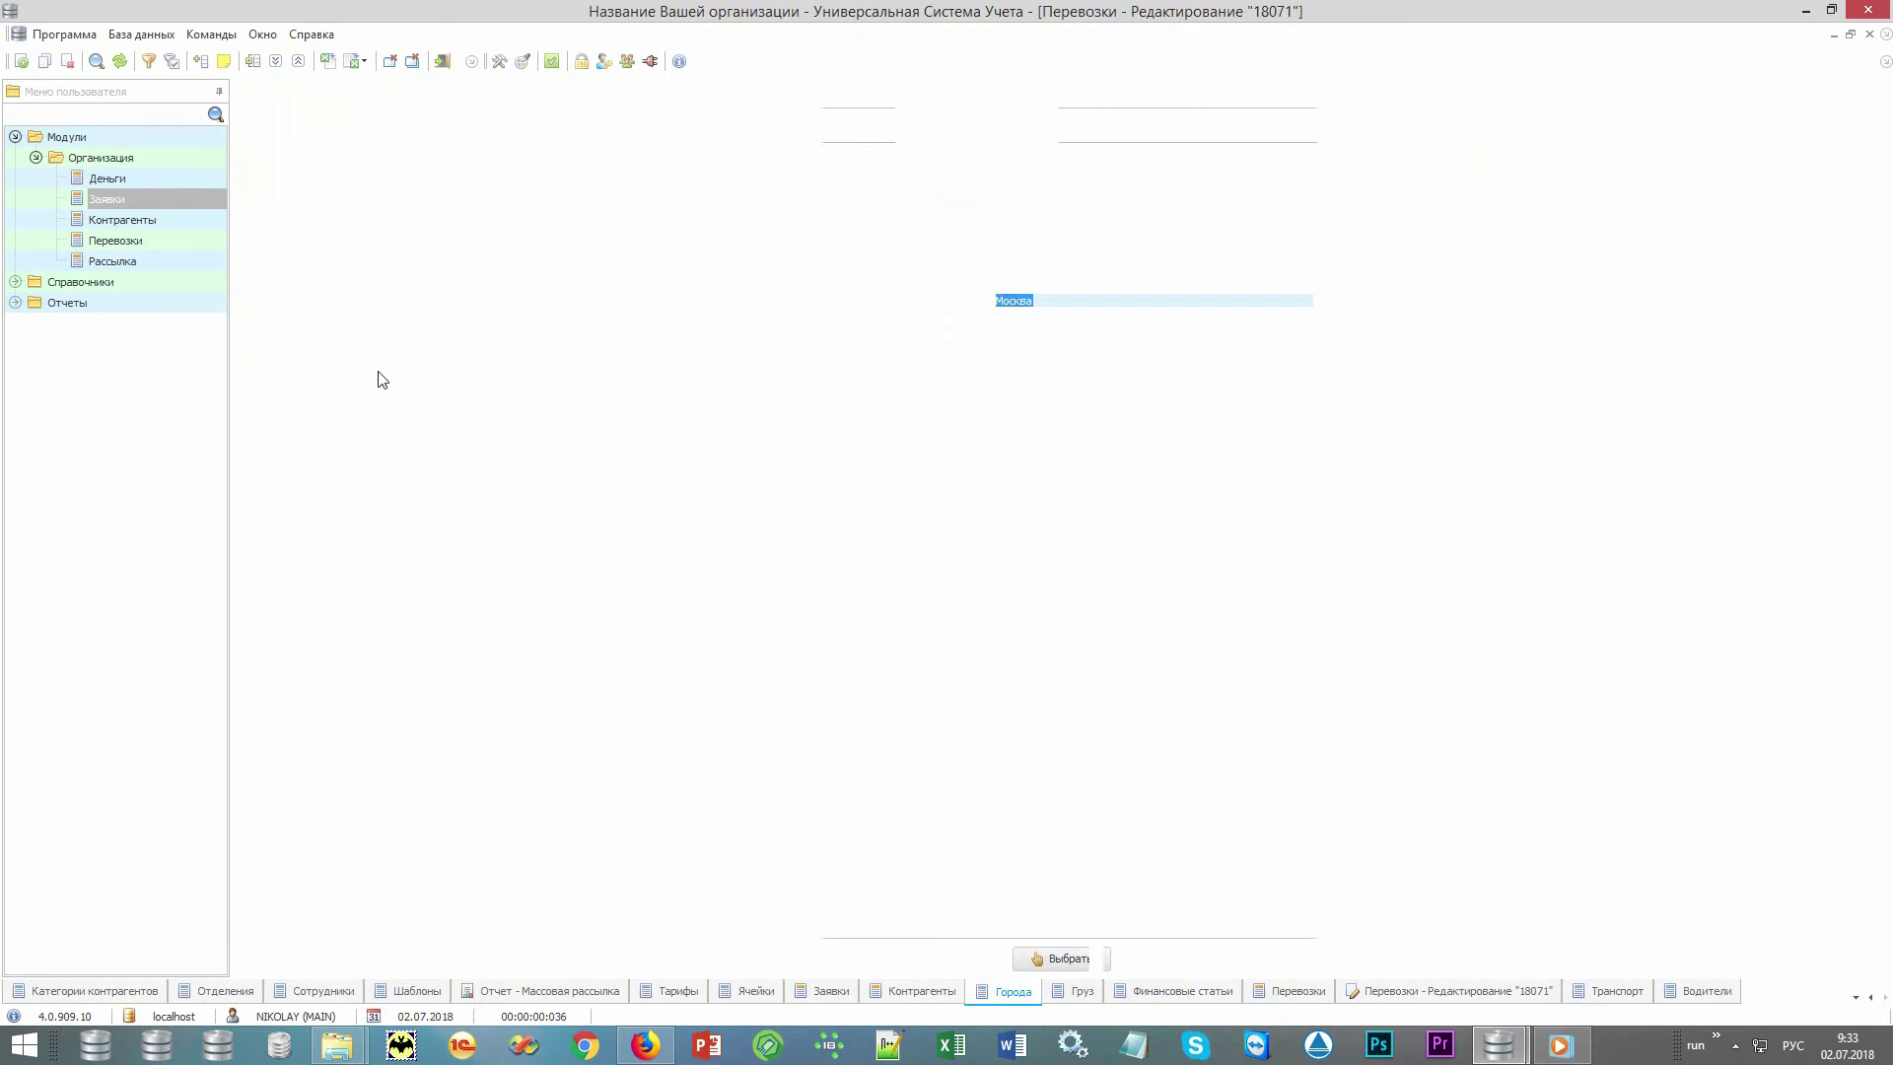
{"action": "key", "text": "Return"}
{"action": "key", "text": "Return"}
{"action": "left_click", "coordinate": [319, 367]}
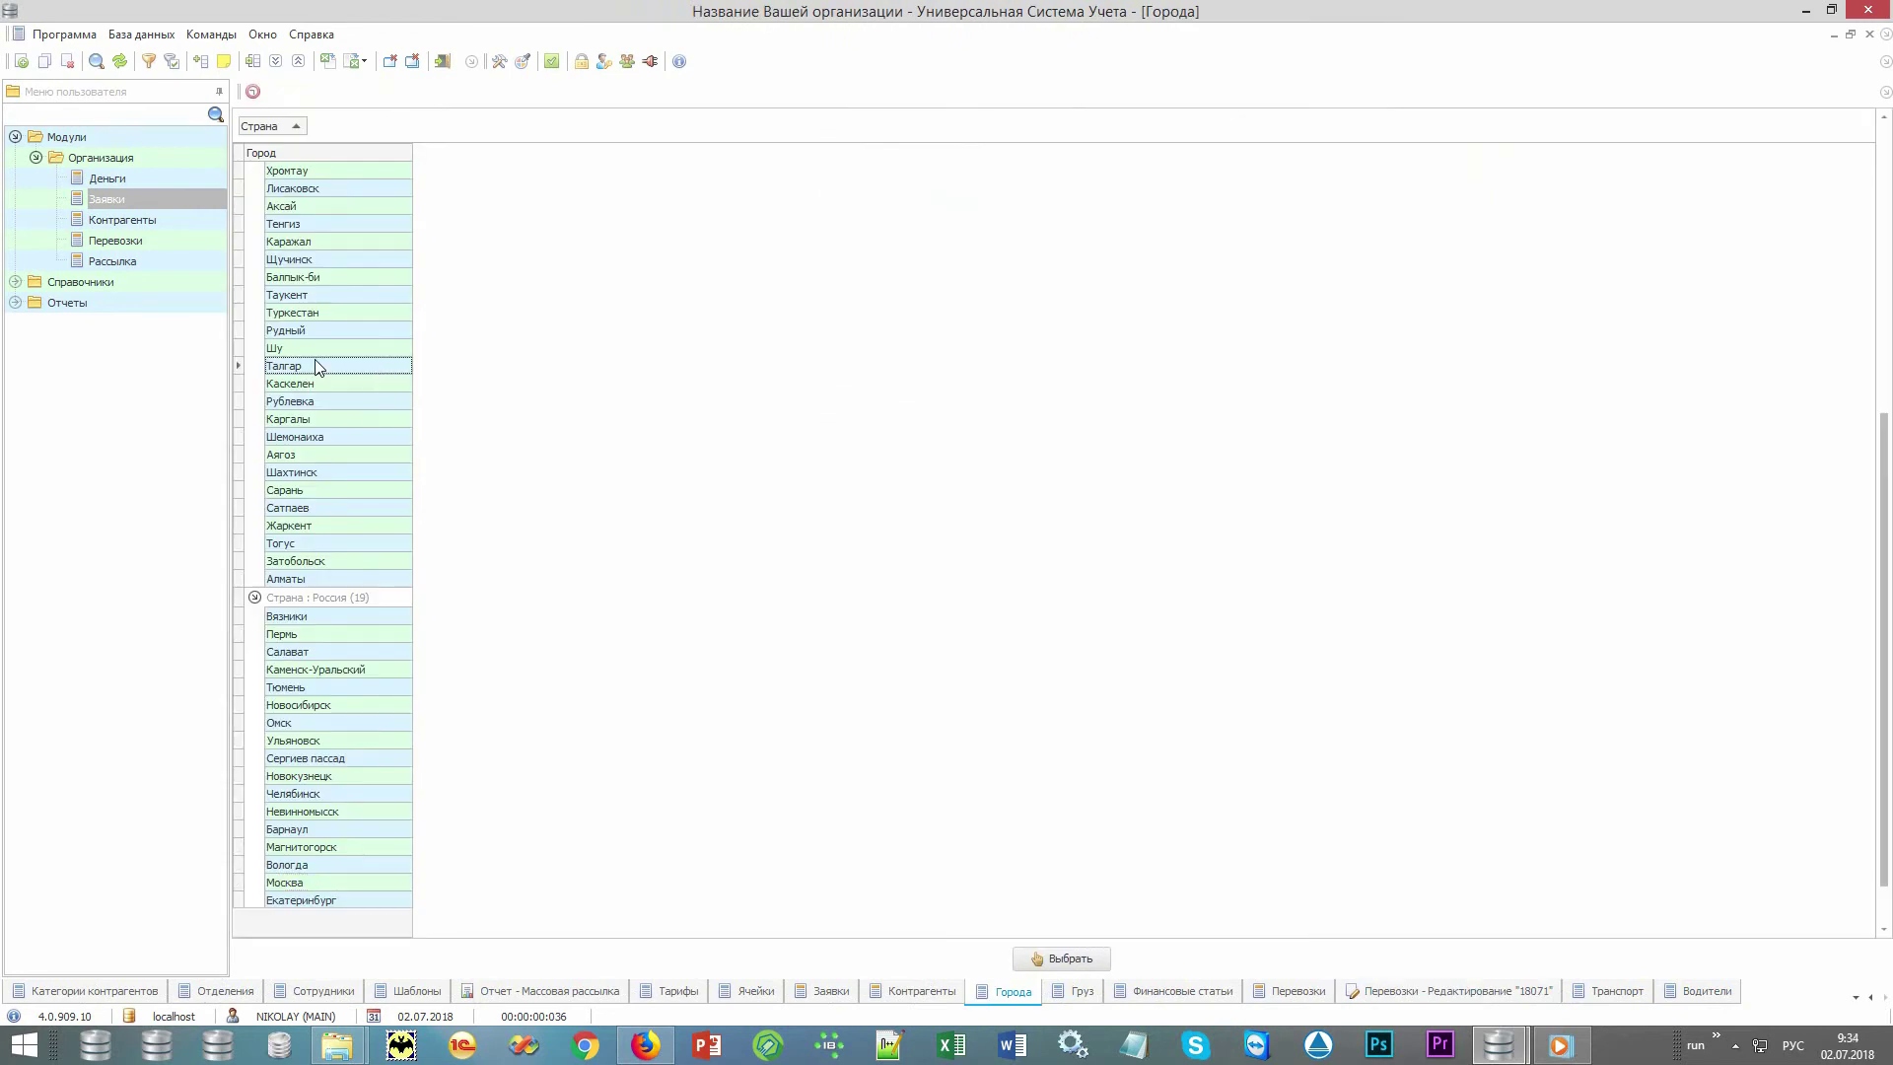
{"action": "type", "text": "сан"}
{"action": "key", "text": "Return"}
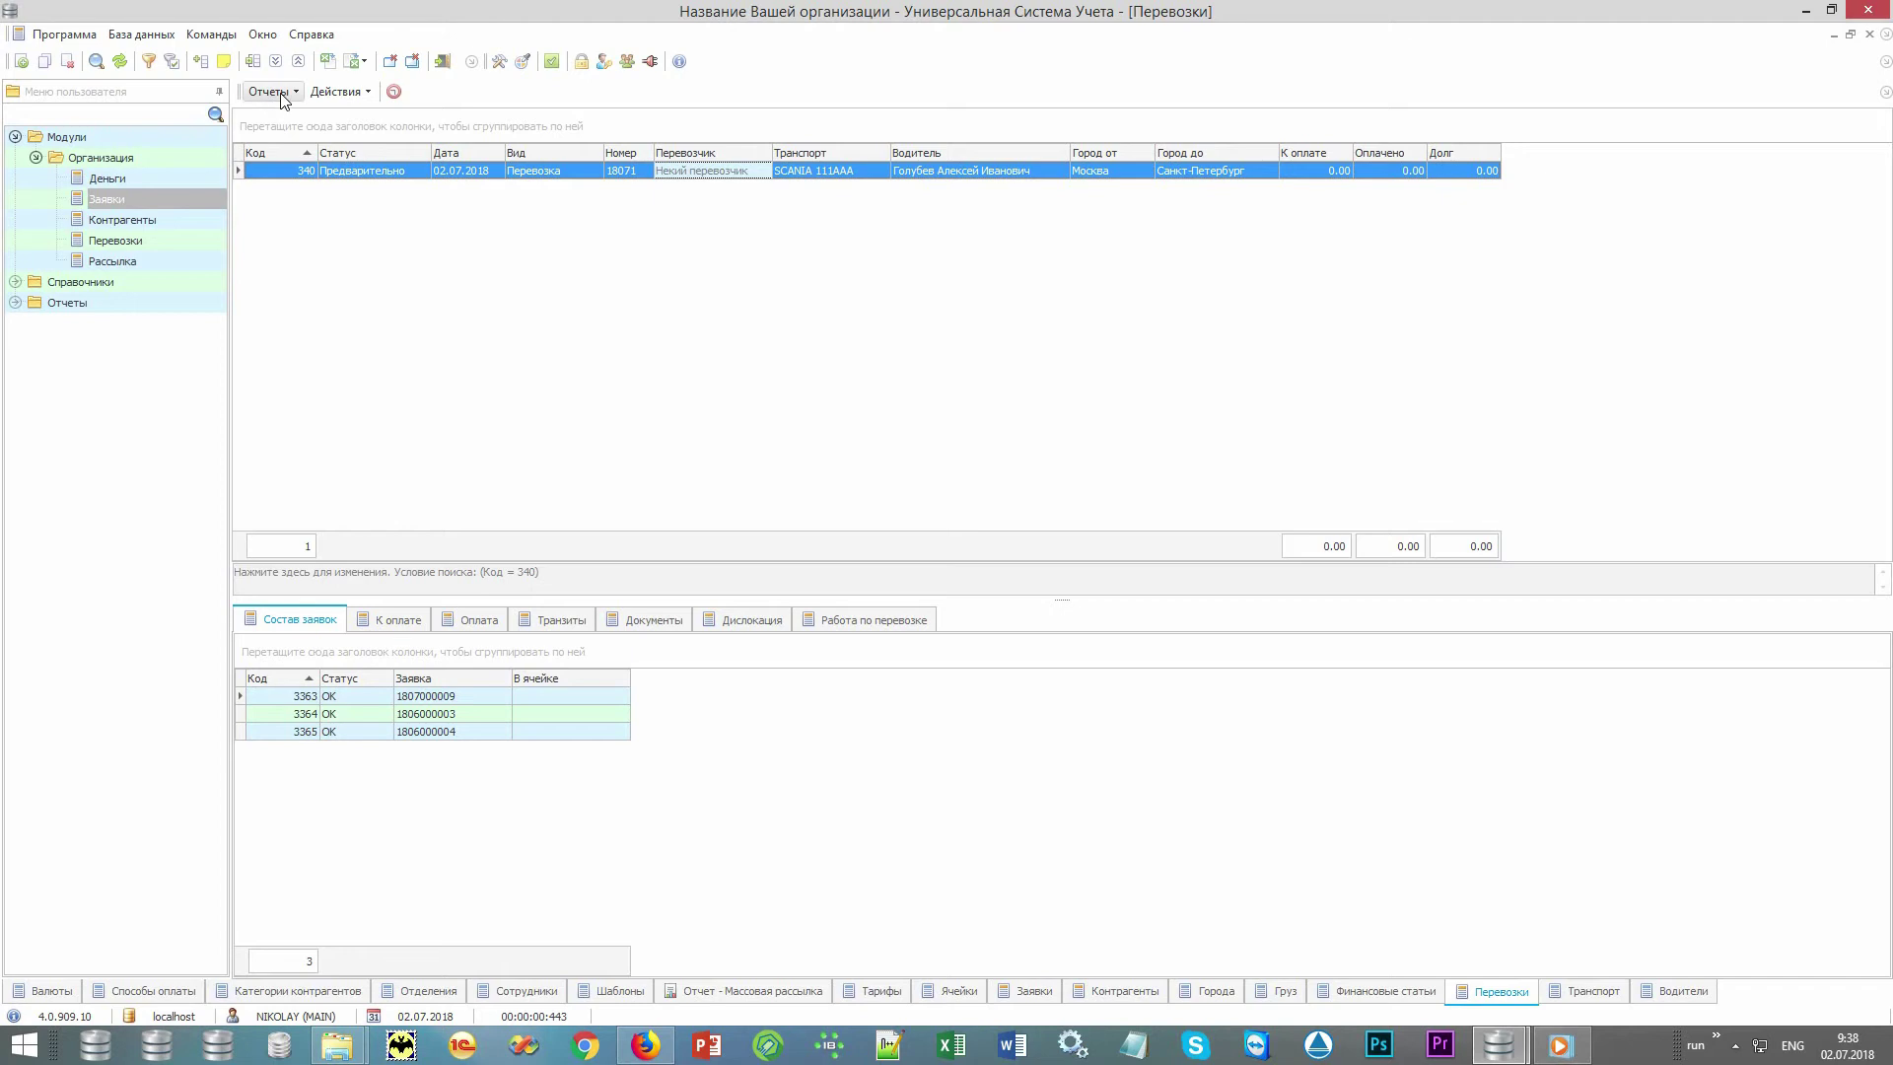
Generate the План погрузки report for the shipment, review it and close it
{"action": "left_click", "coordinate": [270, 91]}
{"action": "left_click", "coordinate": [319, 117]}
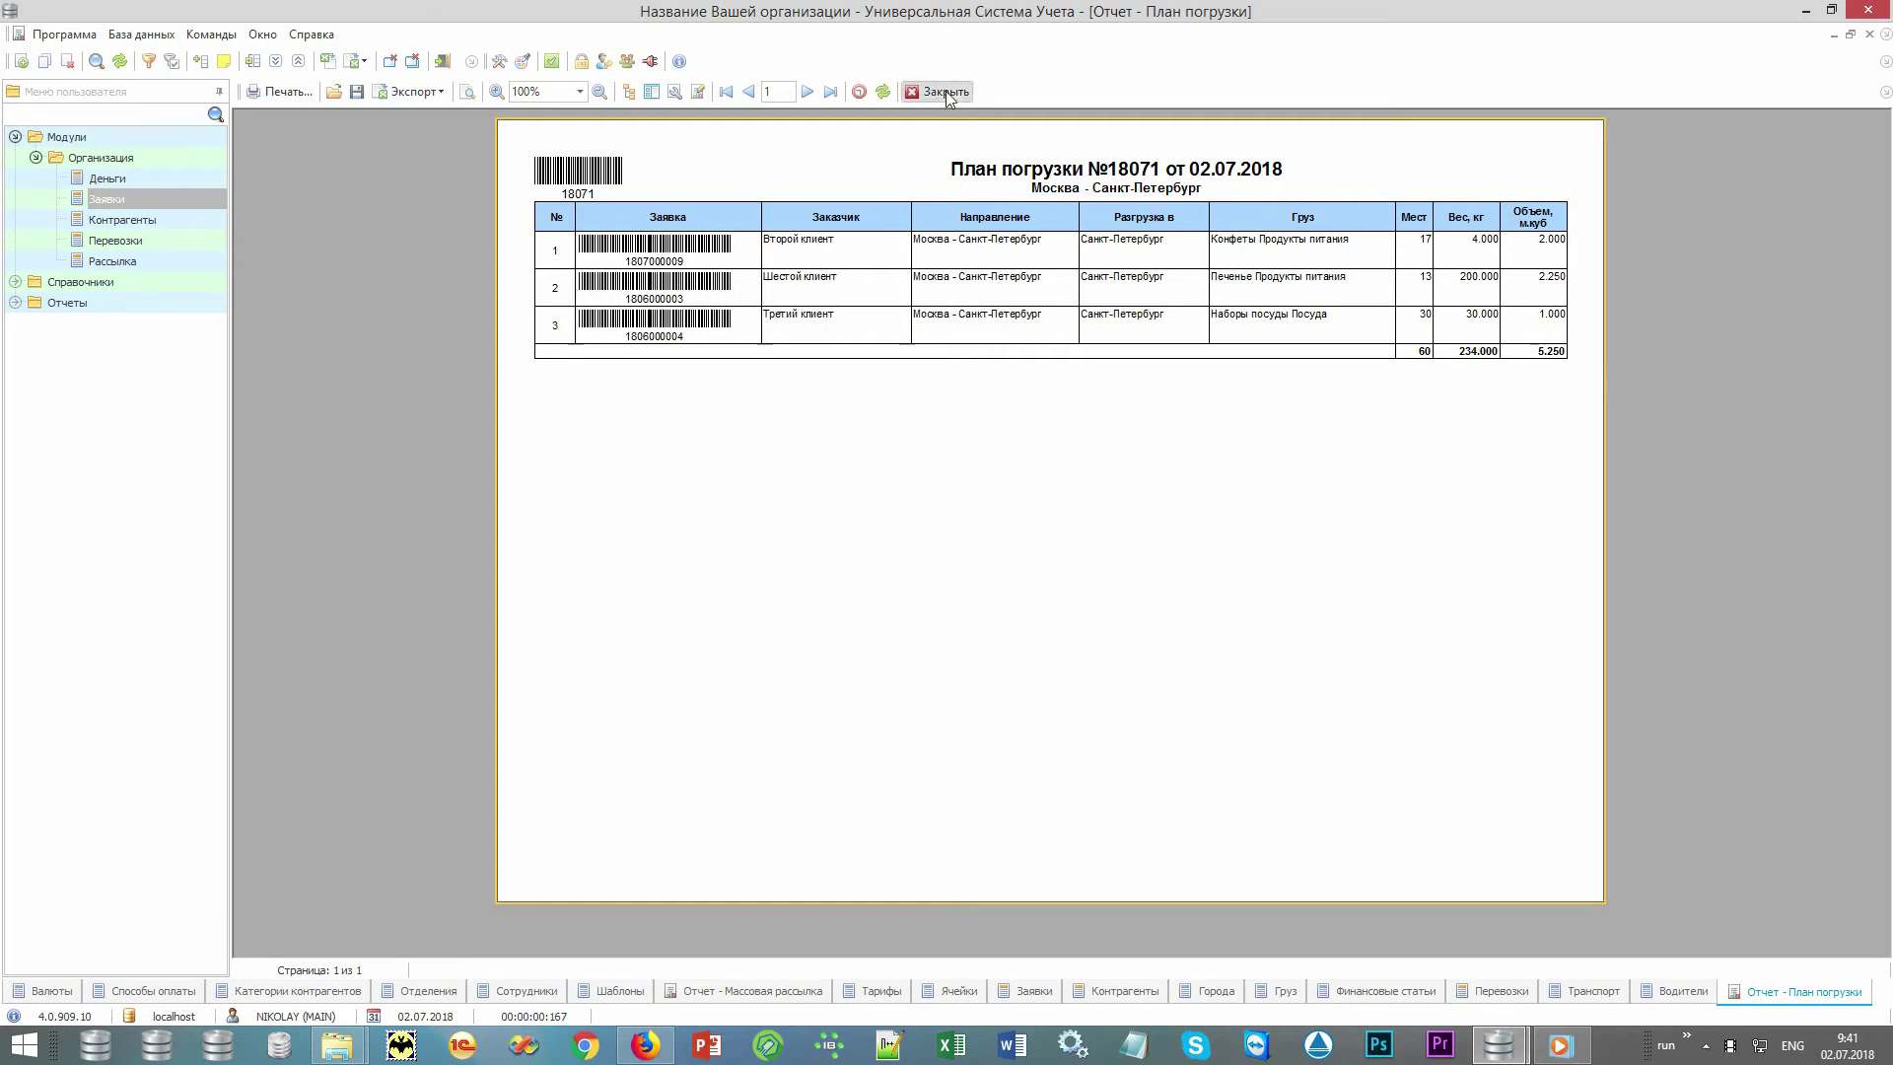
{"action": "left_click", "coordinate": [939, 90]}
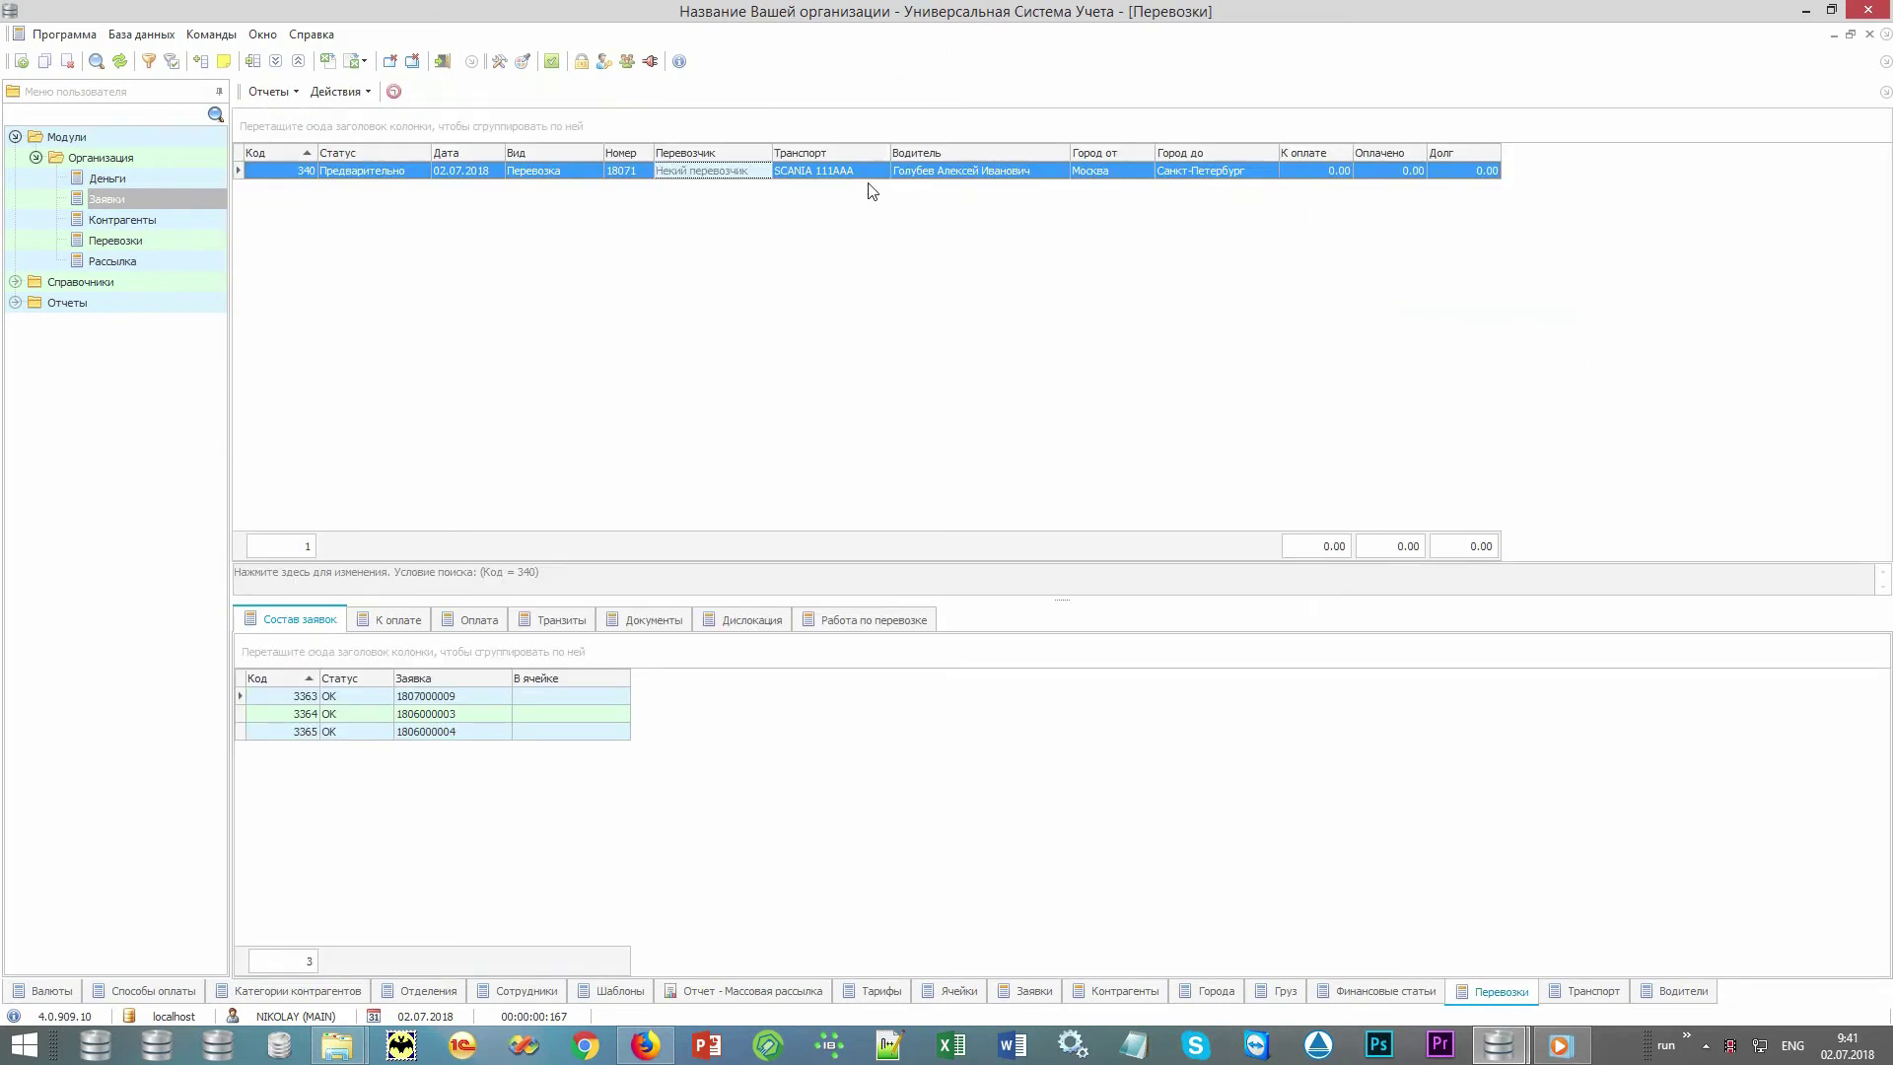
Review the shipment's К оплате, Оплата, Документы and Дислокация details
{"action": "left_click", "coordinate": [404, 617]}
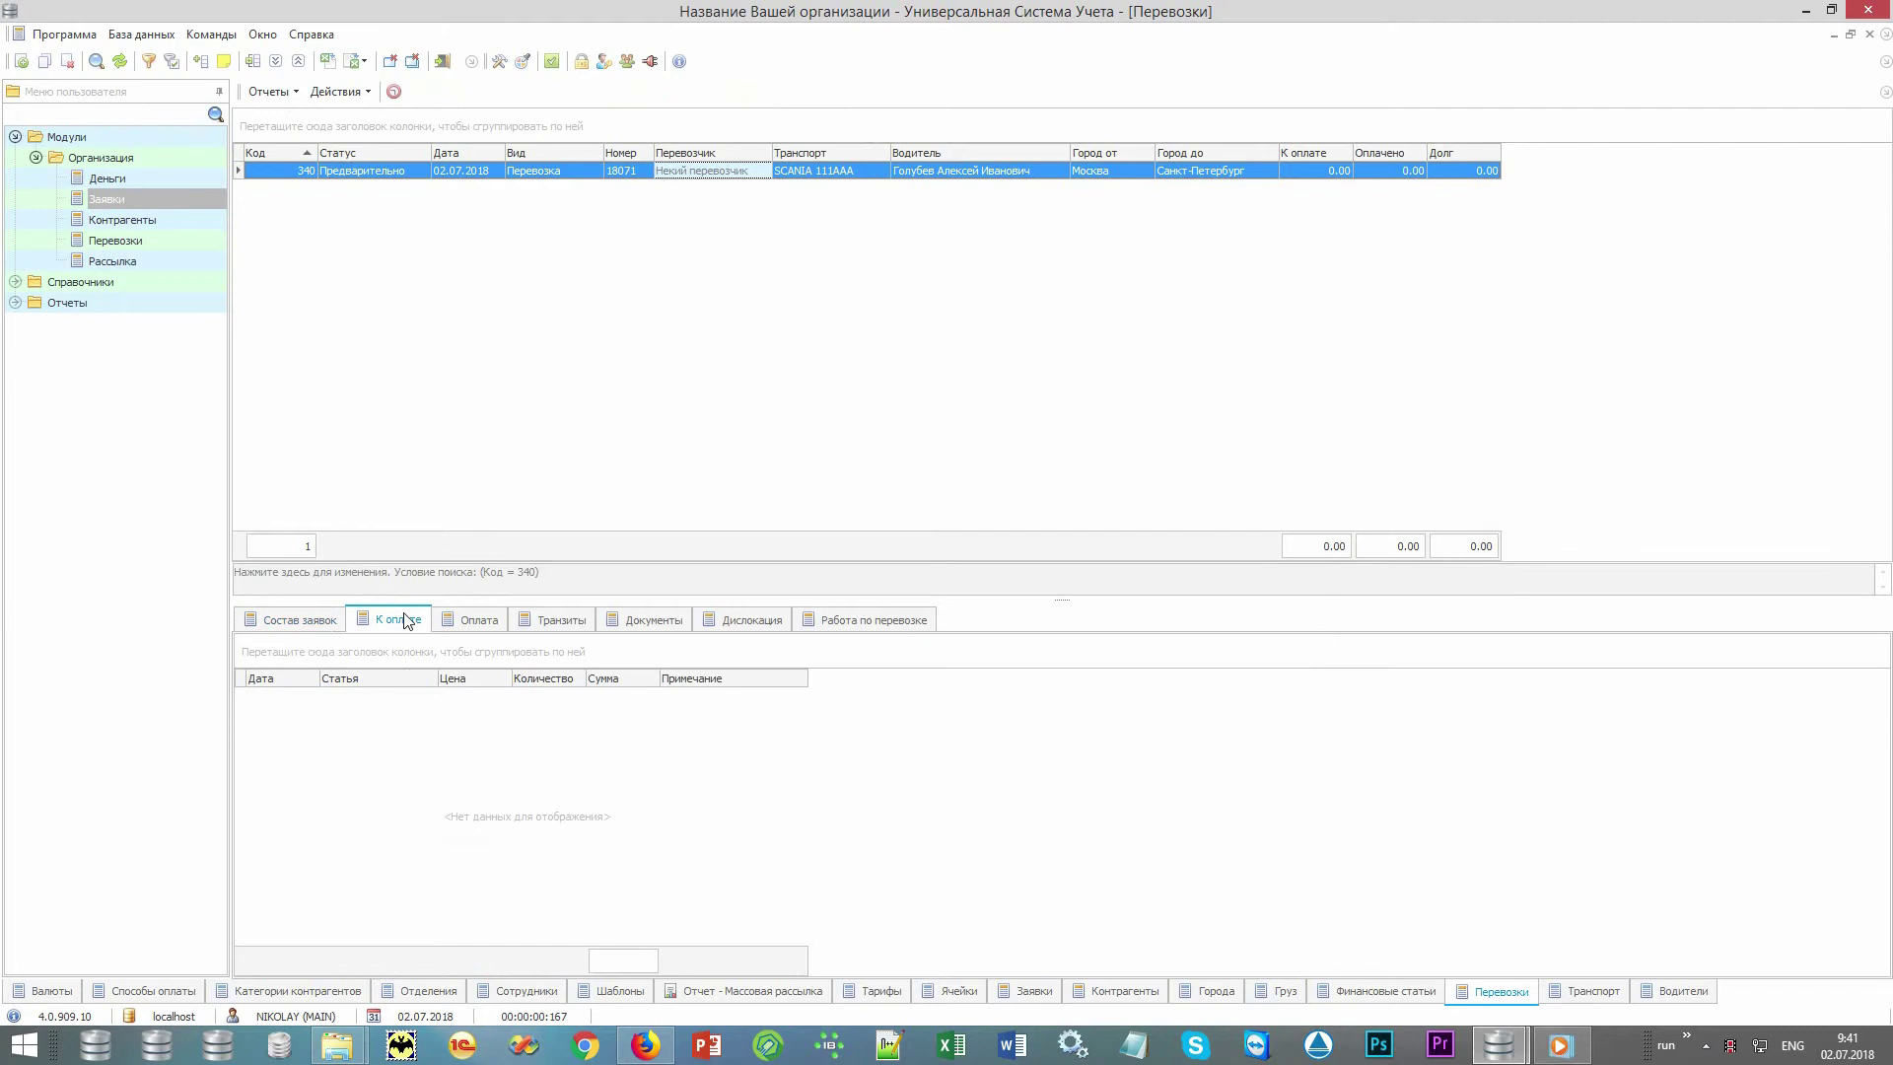
{"action": "left_click", "coordinate": [492, 626]}
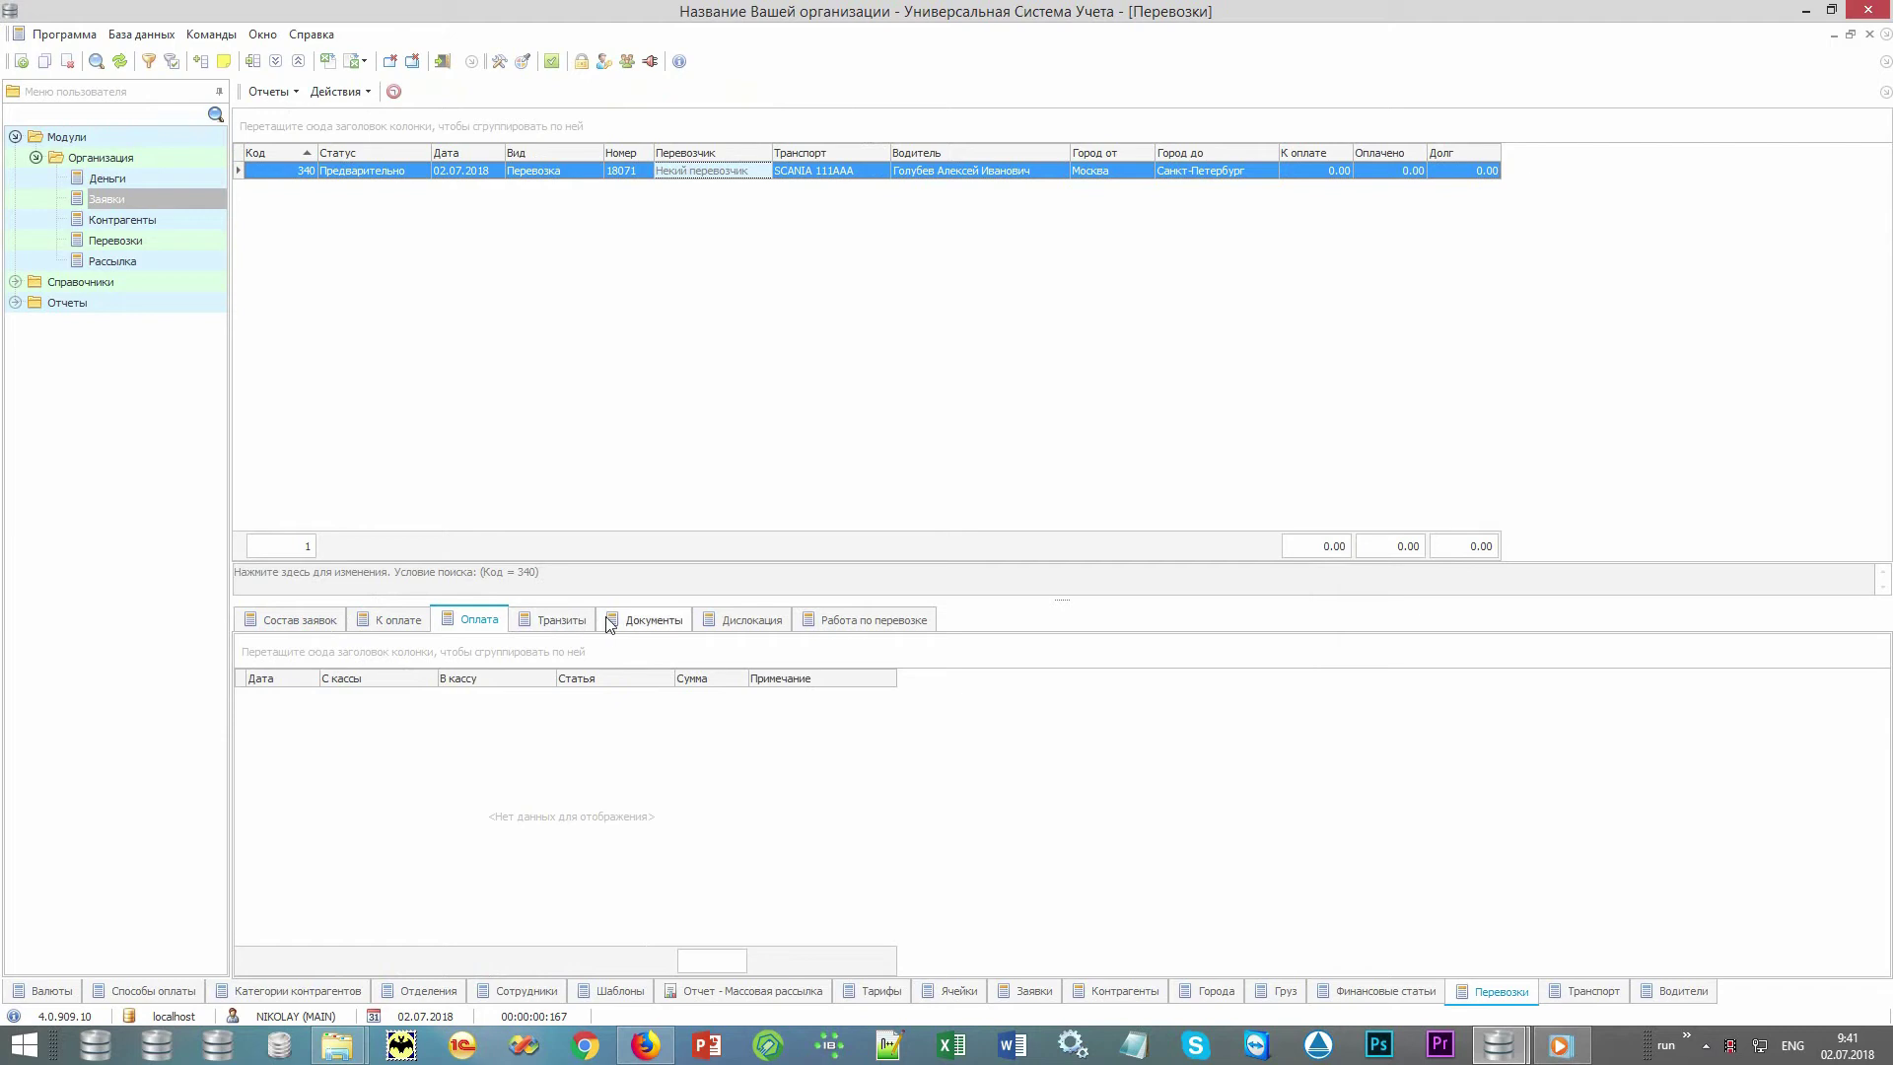
{"action": "left_click", "coordinate": [666, 629]}
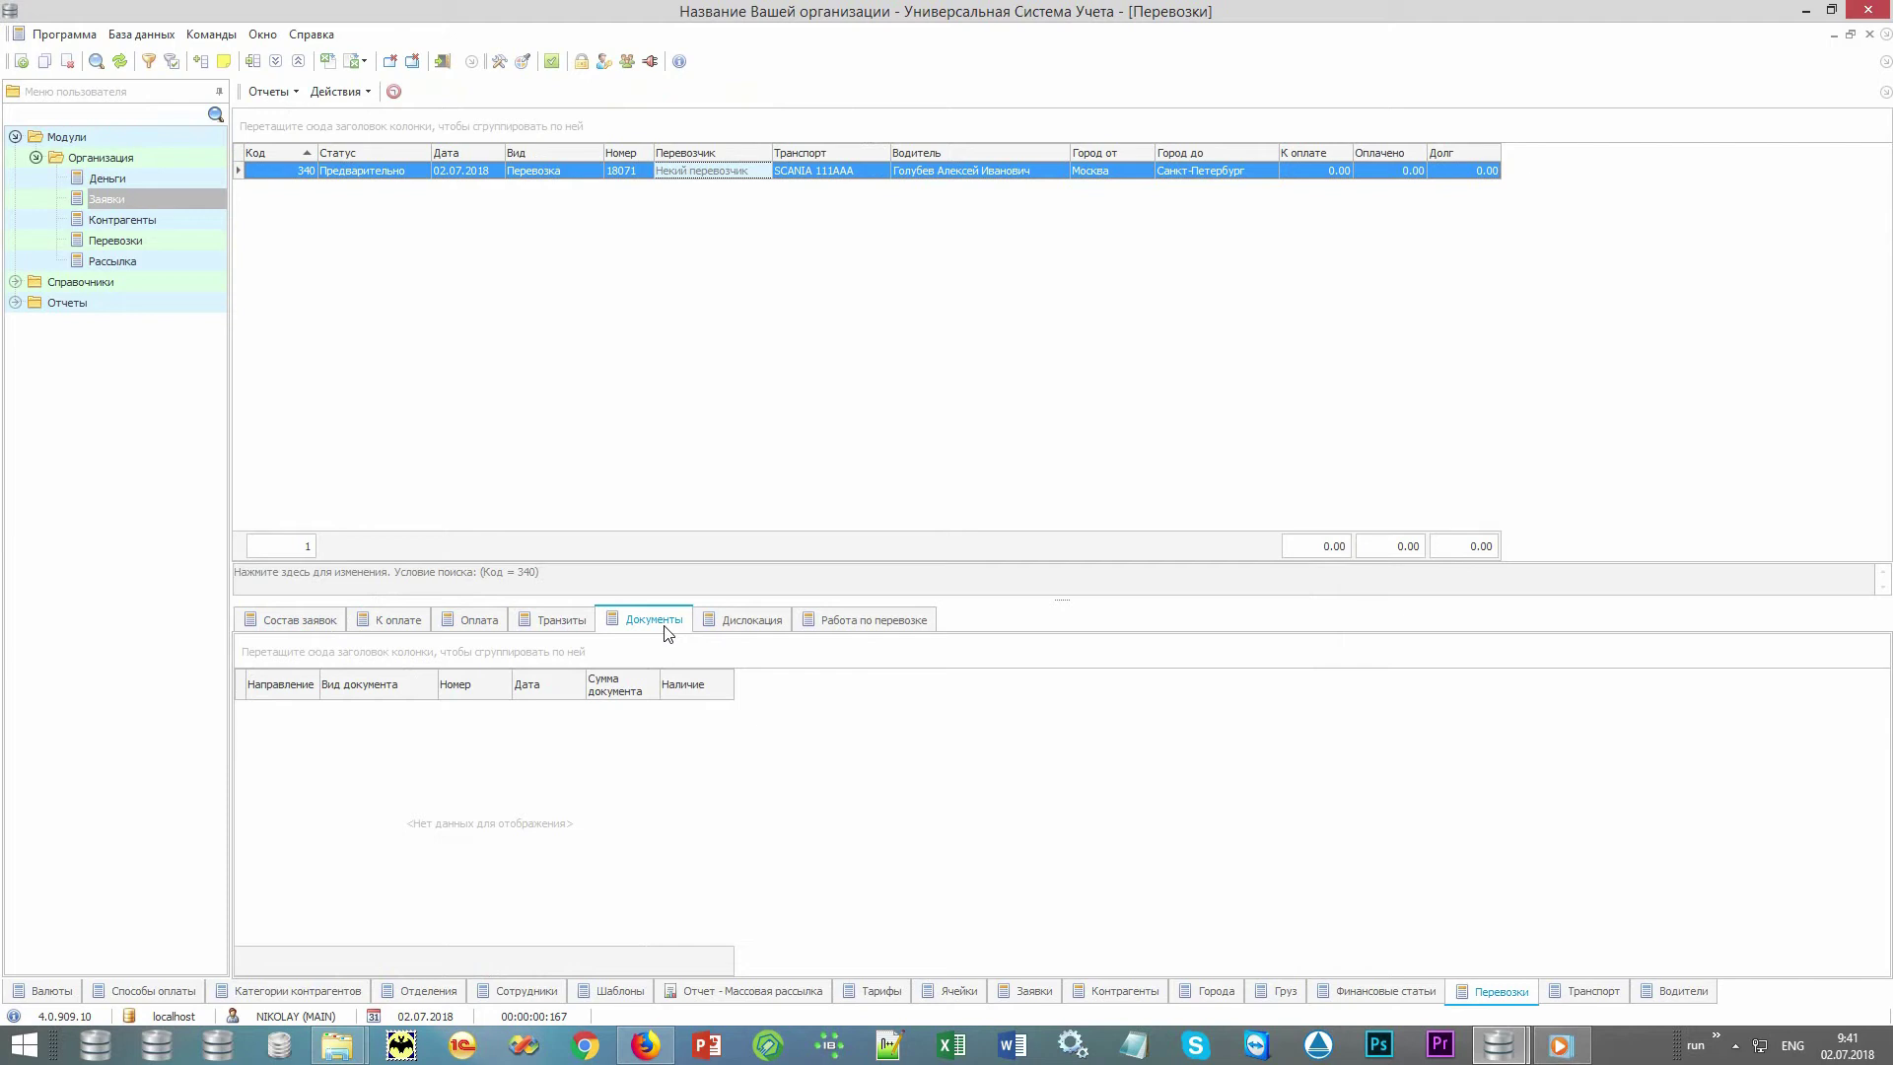
{"action": "left_click", "coordinate": [754, 625]}
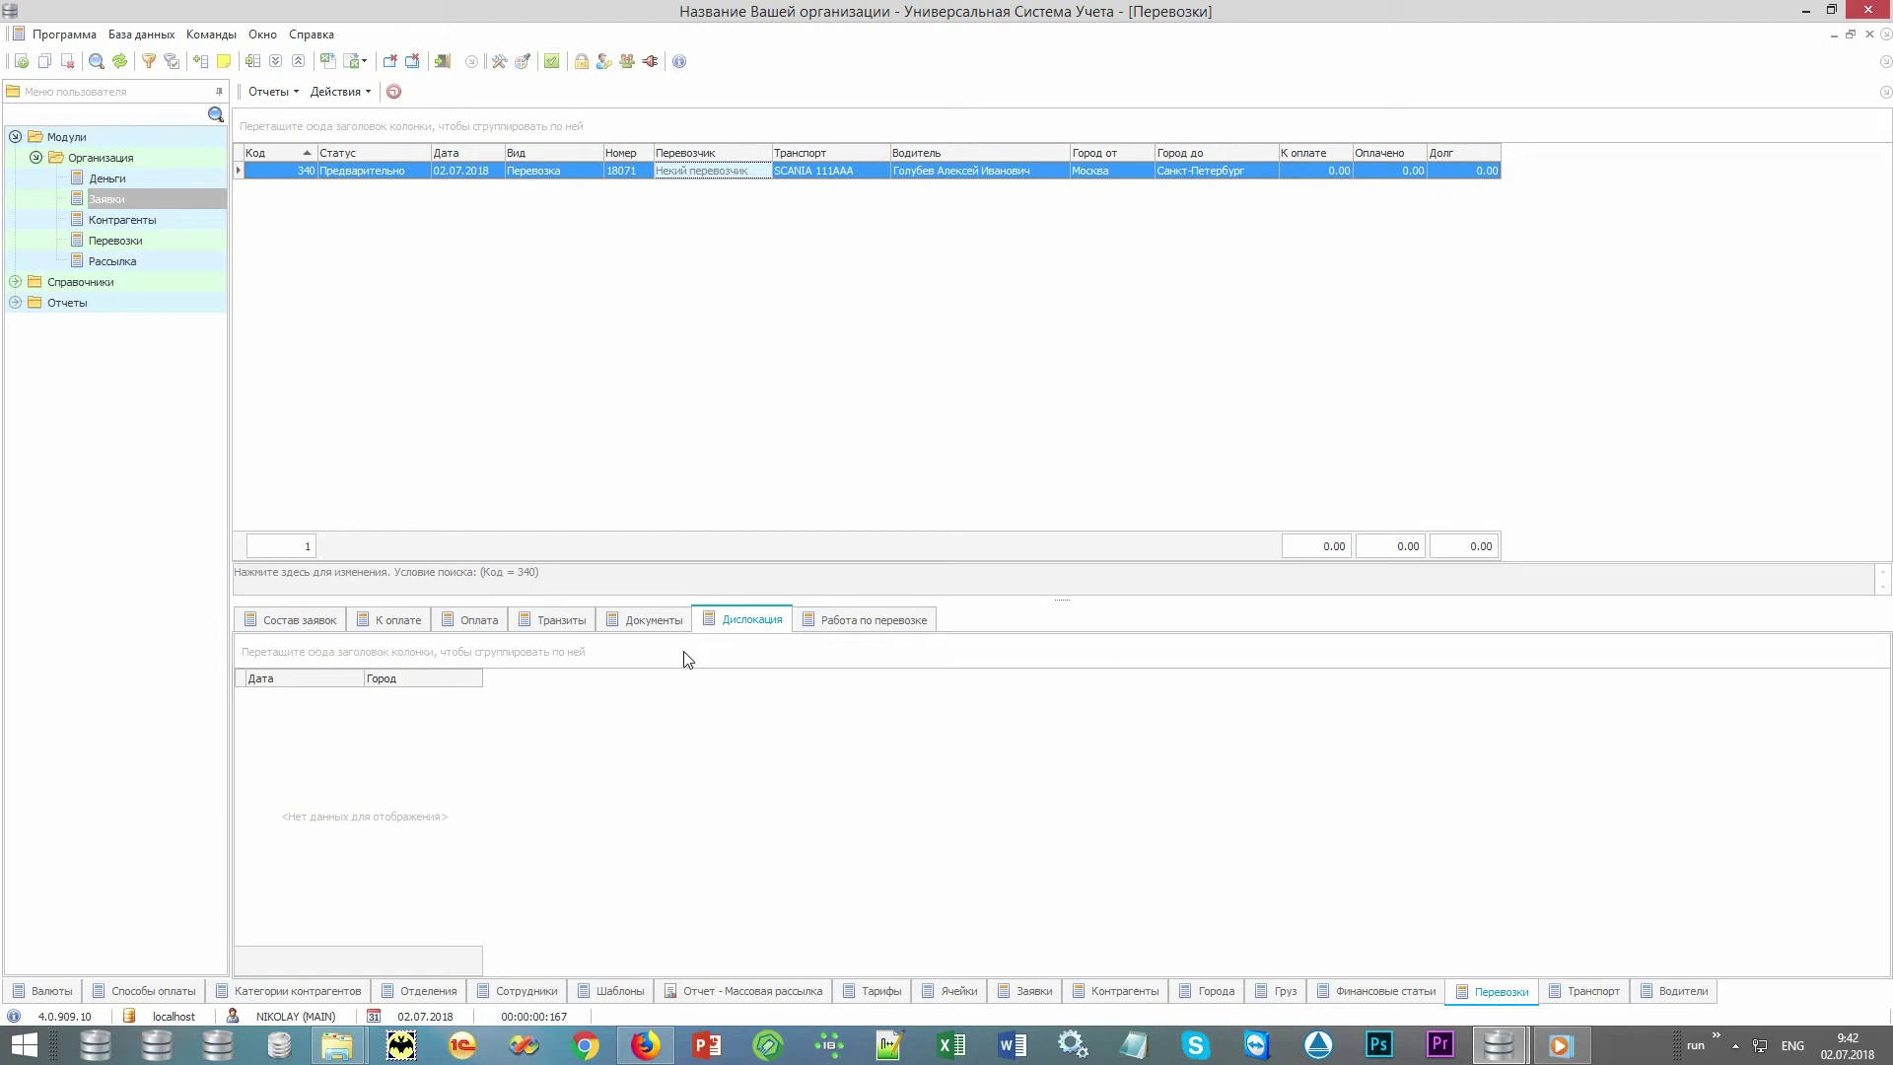
Set the shipment's Погружено to 02.07.2018 and Выехал to 03.07.2018, save it, and check its Статус and Состав заявок
{"action": "double_click", "coordinate": [745, 176]}
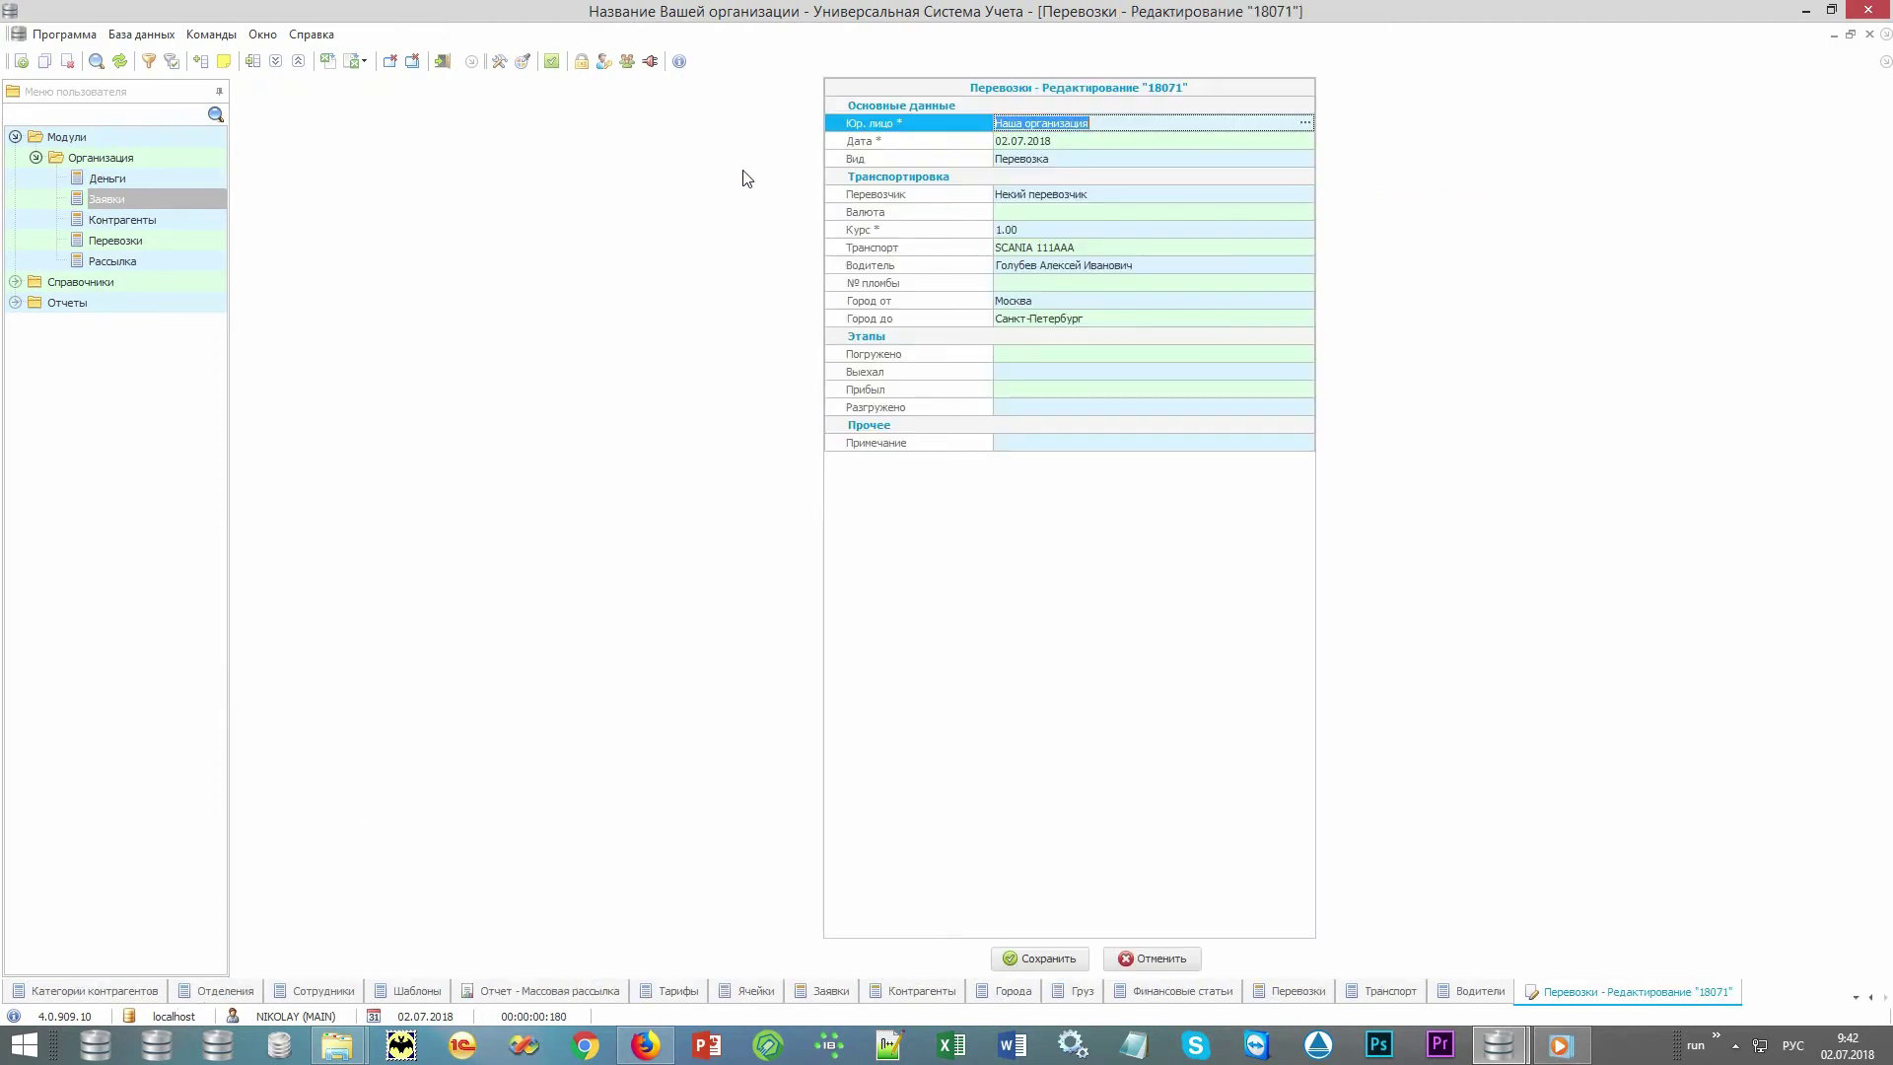
{"action": "left_click", "coordinate": [911, 362]}
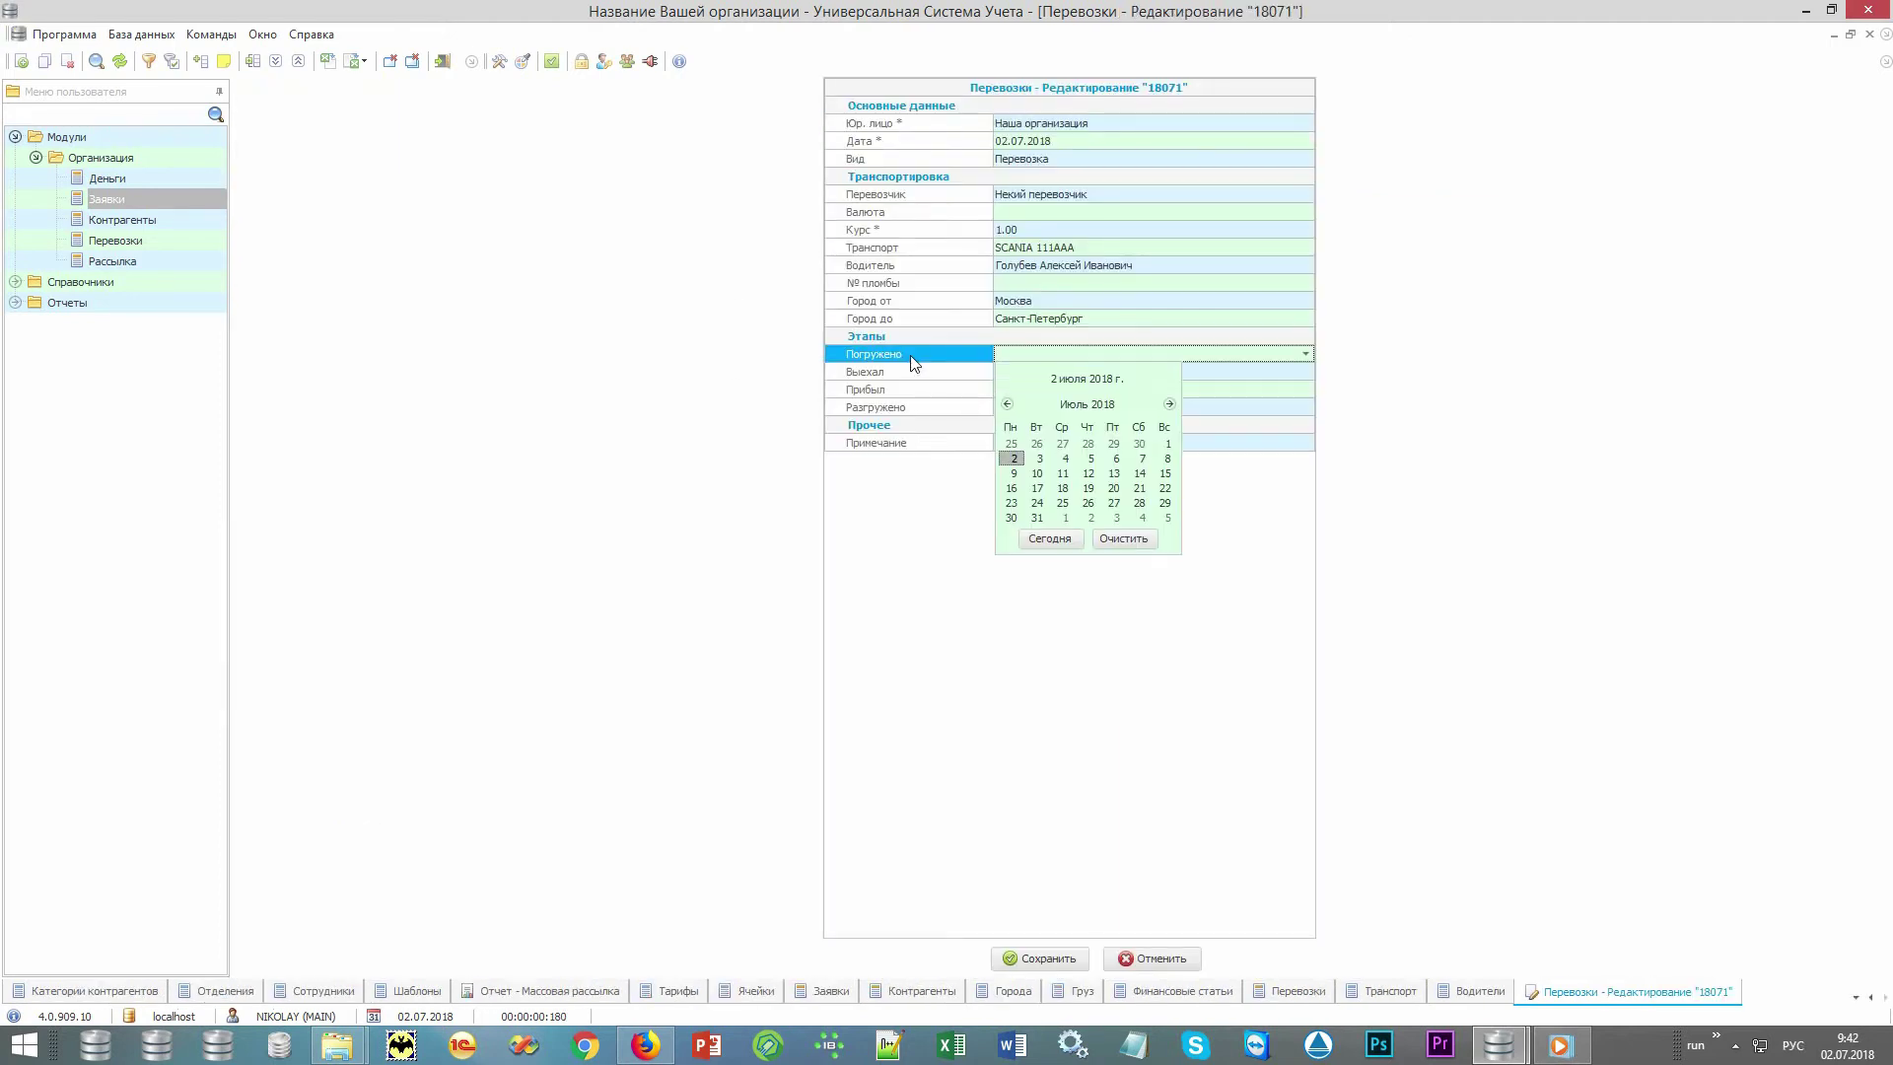
{"action": "key", "text": "Return"}
{"action": "key", "text": "Down"}
{"action": "key", "text": "Right"}
{"action": "key", "text": "Return"}
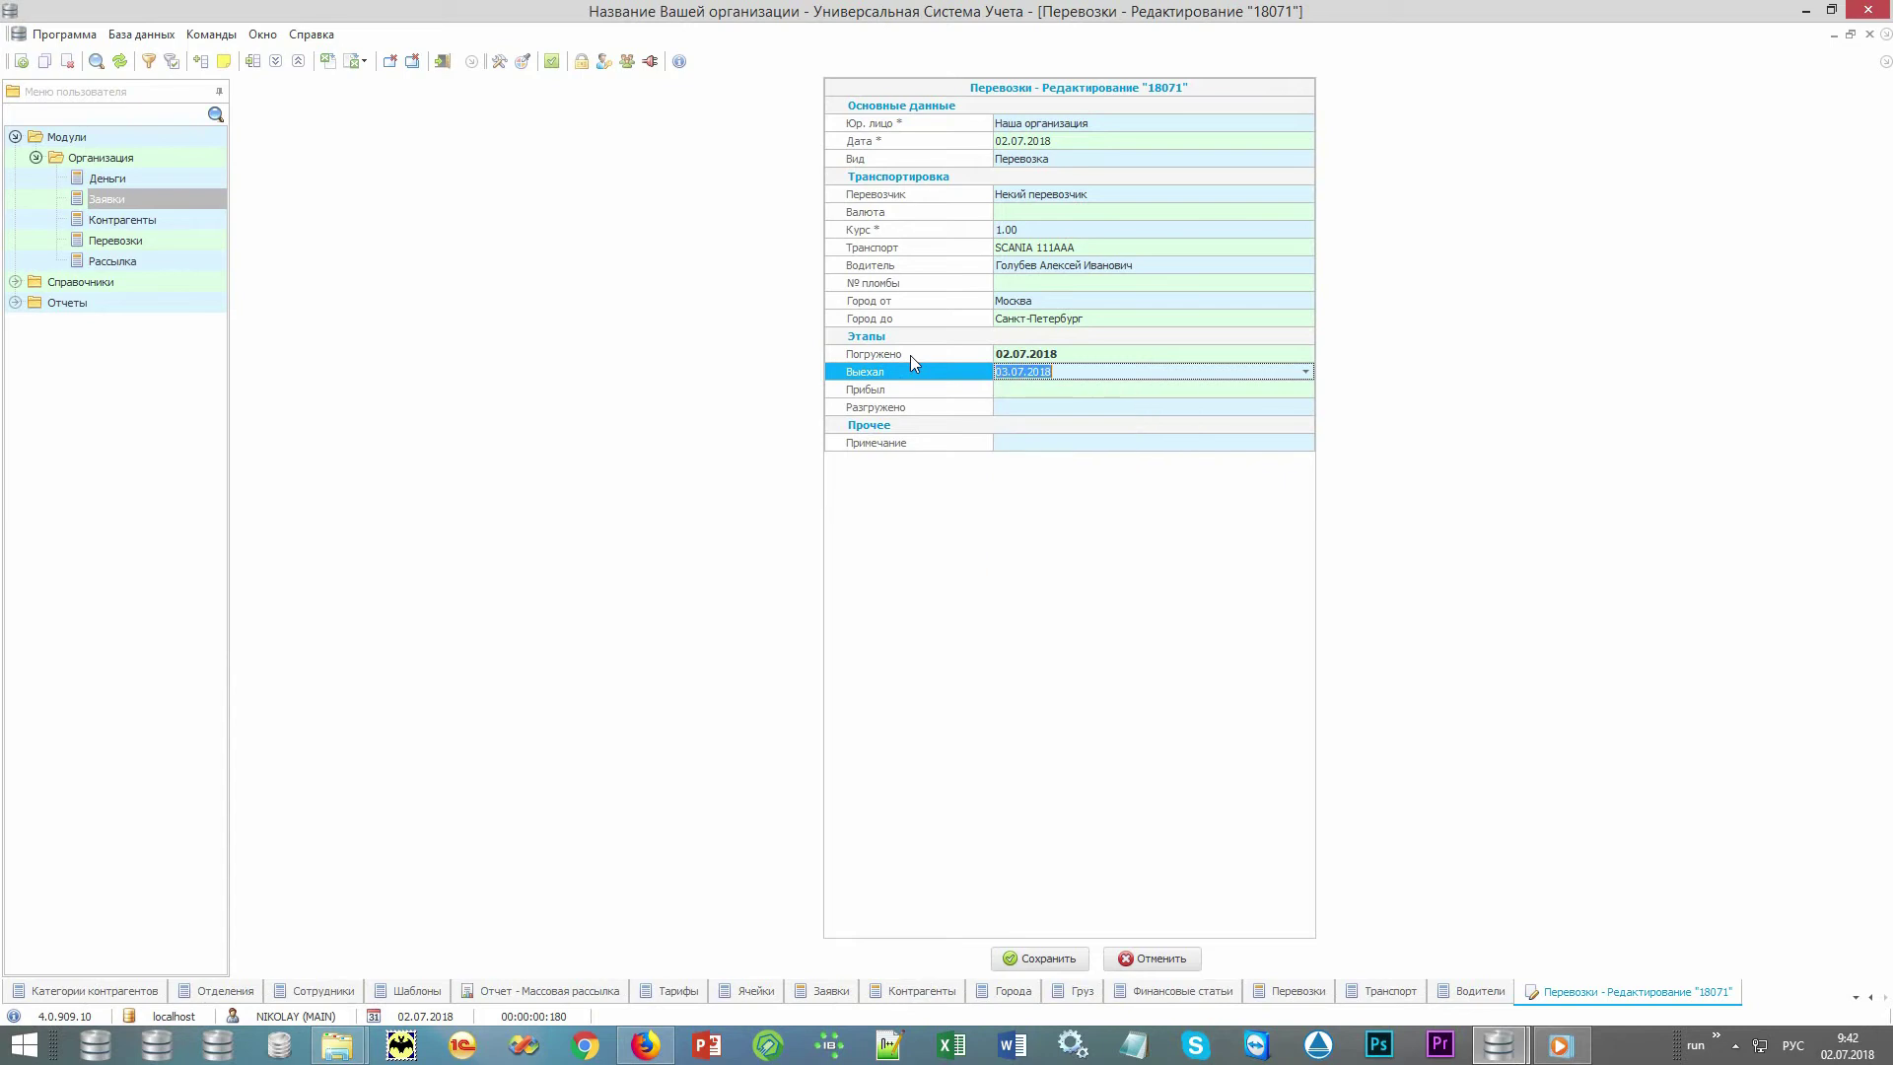
{"action": "key", "text": "ctrl+s"}
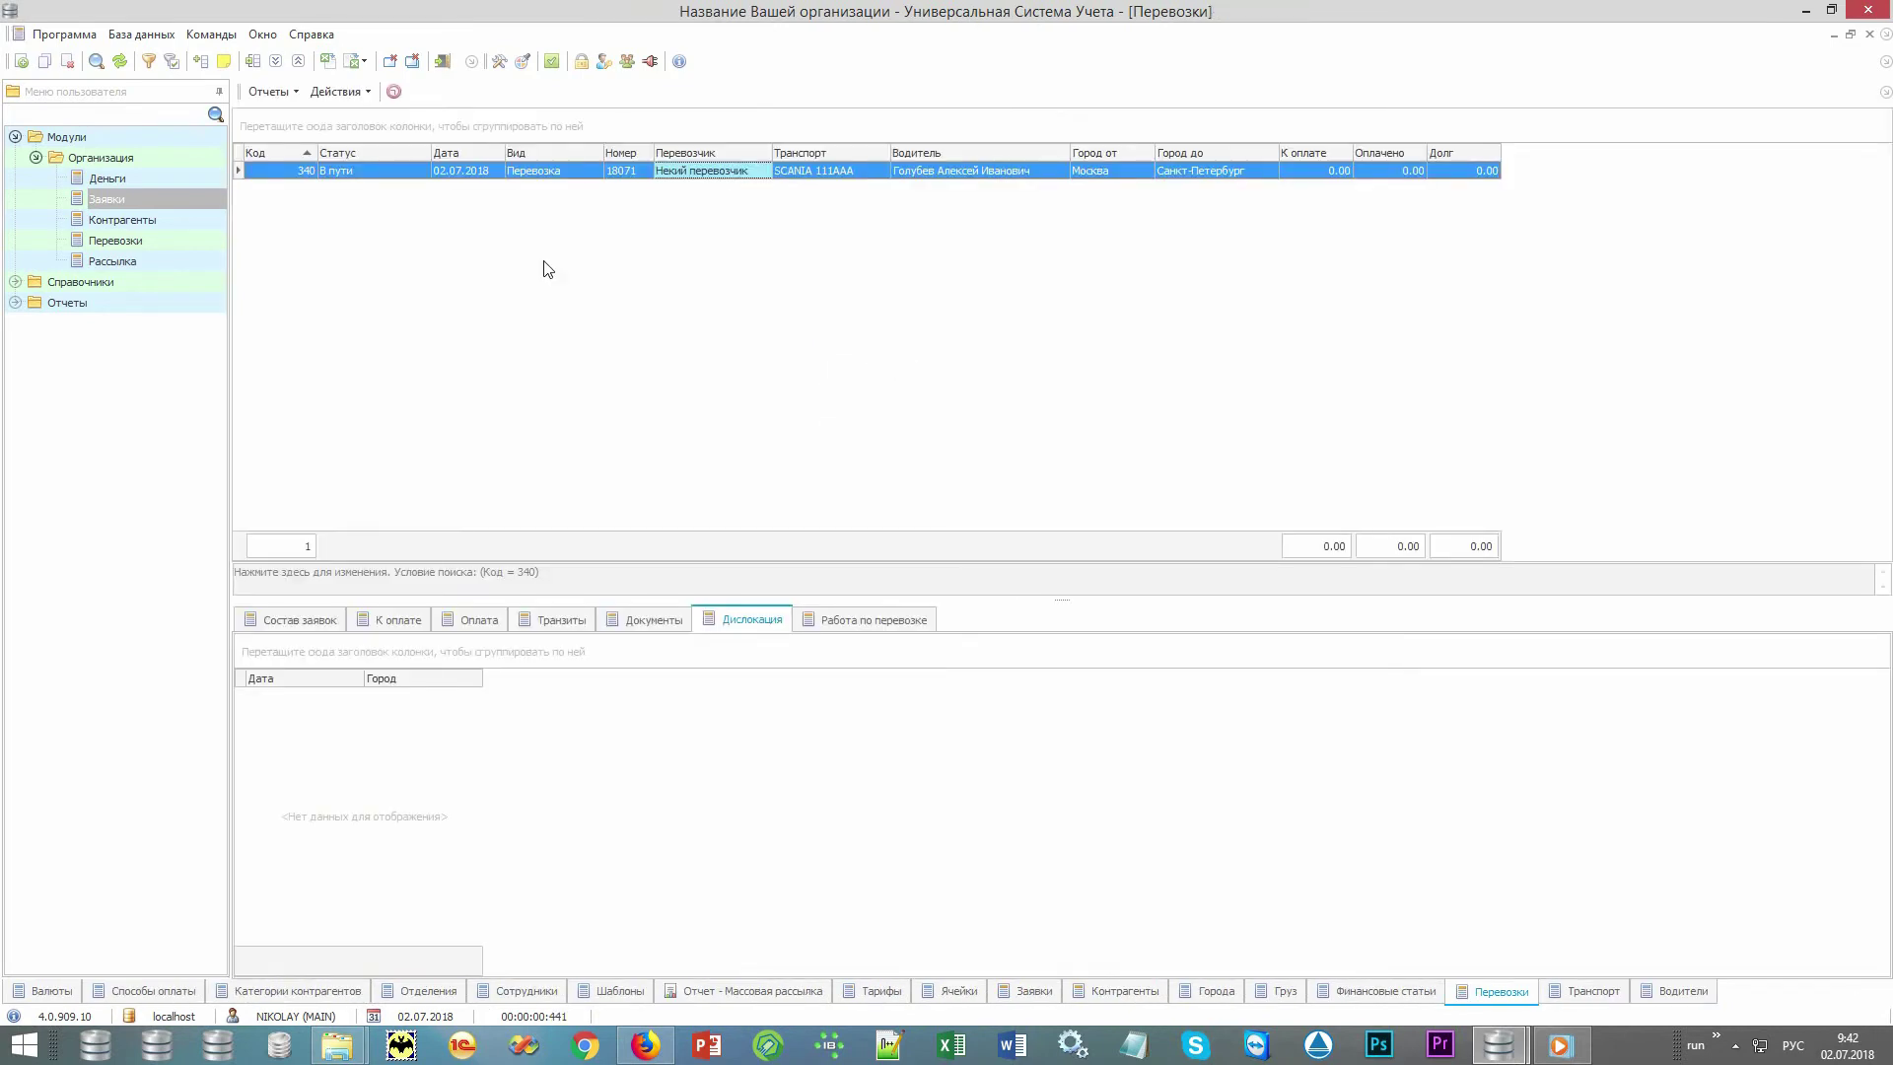
{"action": "left_click", "coordinate": [405, 174]}
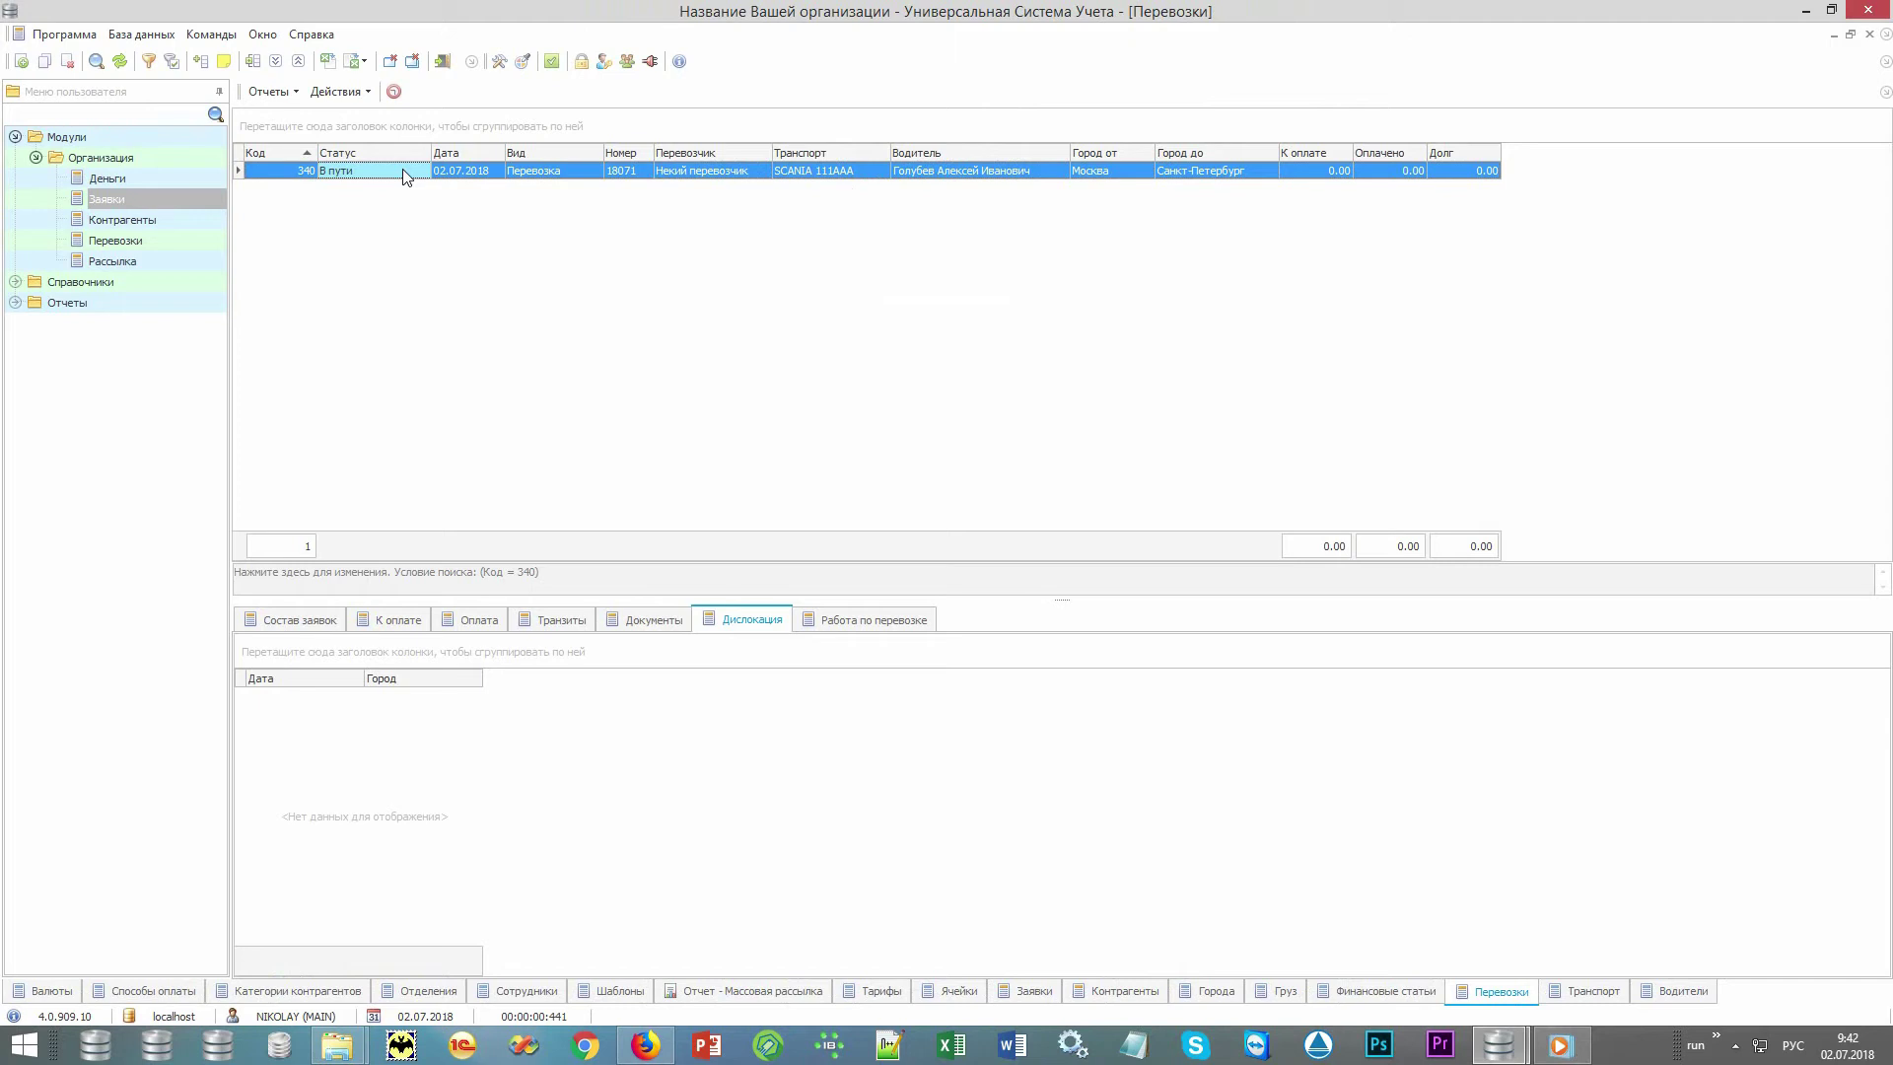
{"action": "left_click", "coordinate": [298, 617]}
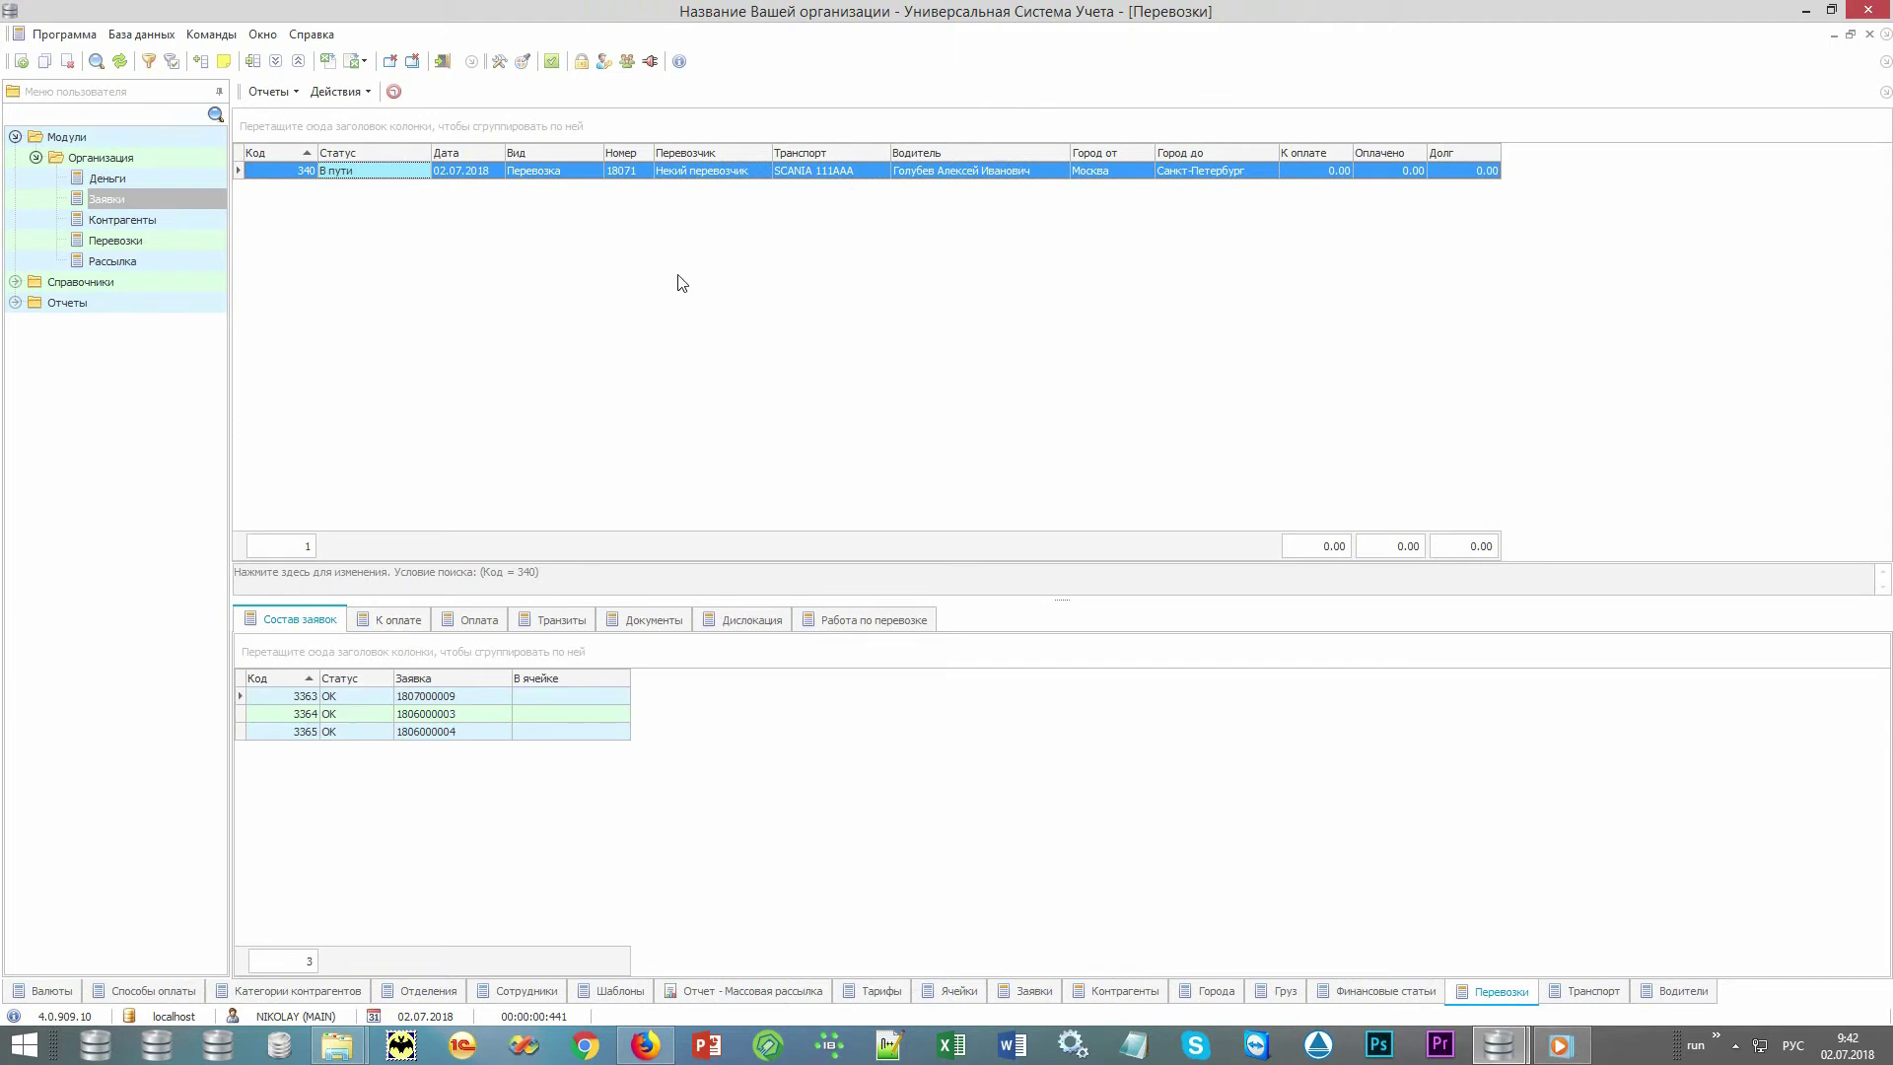
Copy the selected shipment with Скопировать перевозку, and list all shipments with the search criteria cleared
{"action": "left_click", "coordinate": [756, 168]}
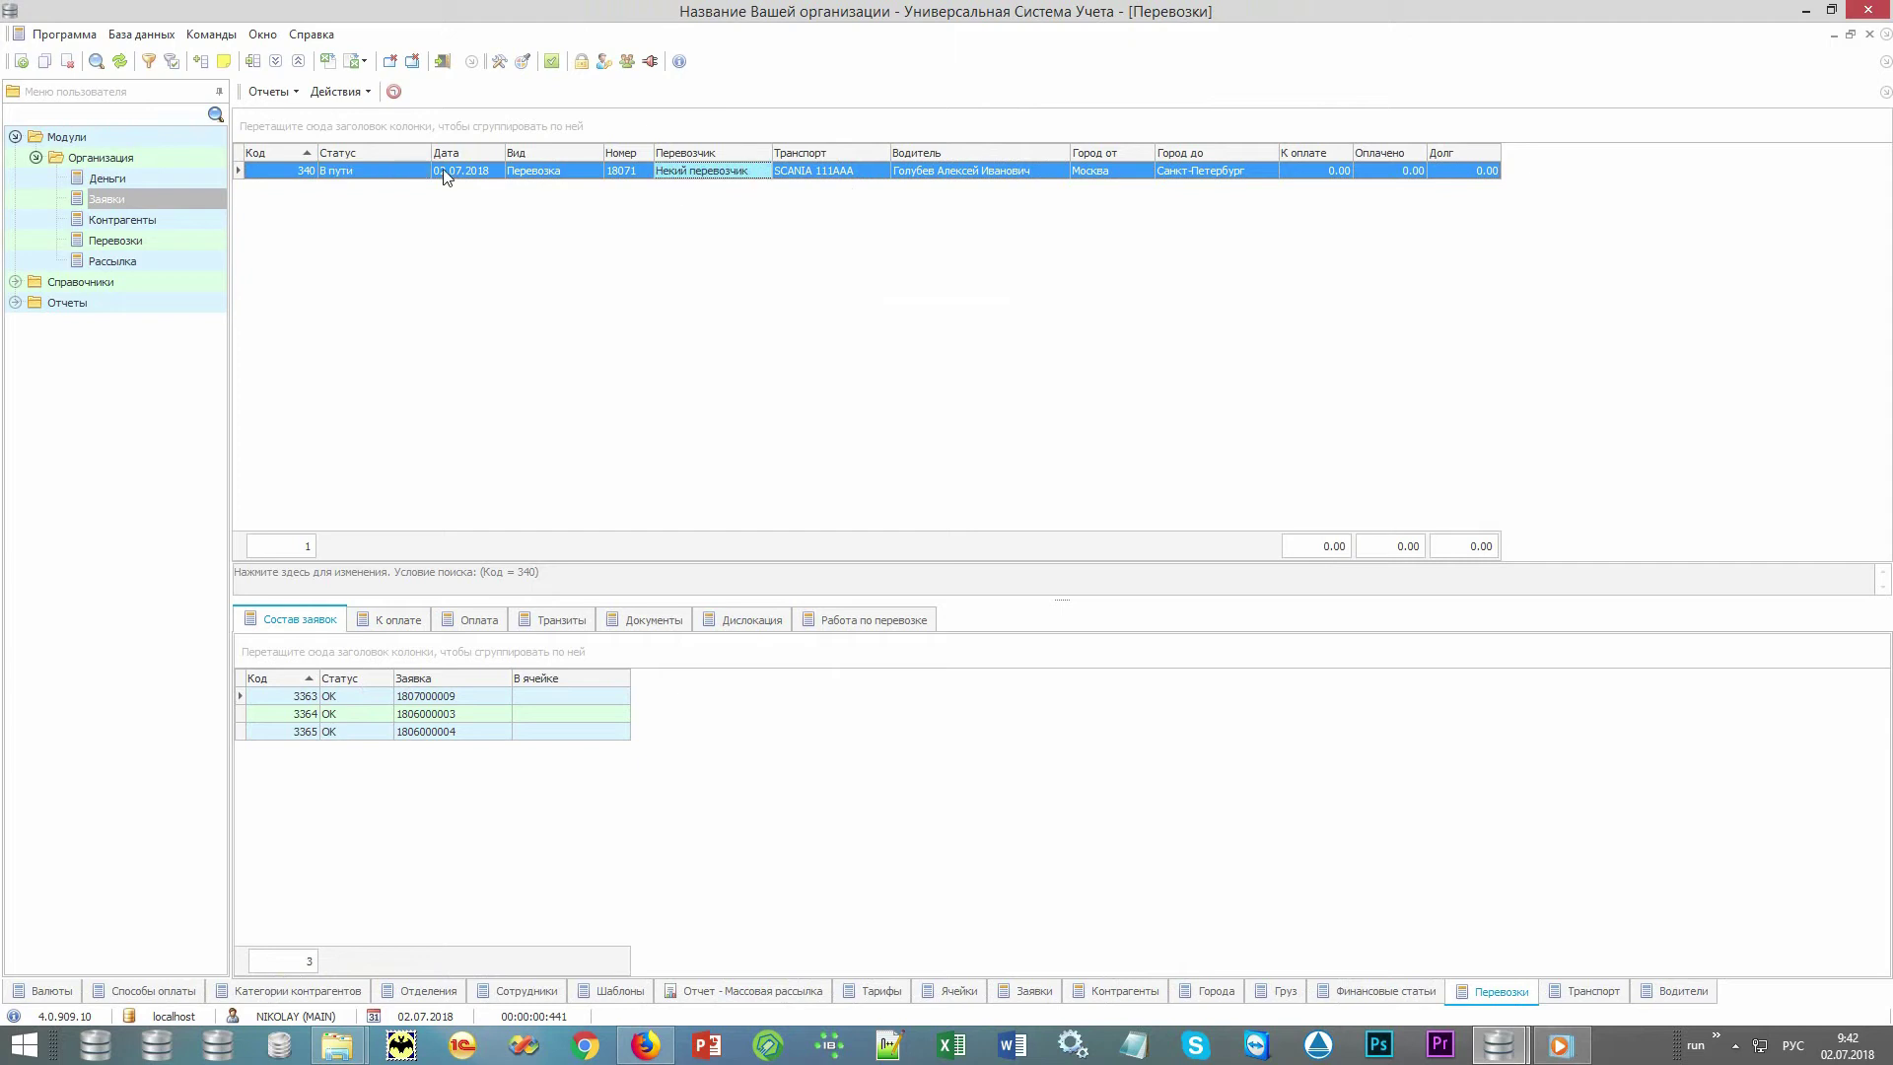
{"action": "left_click", "coordinate": [339, 91]}
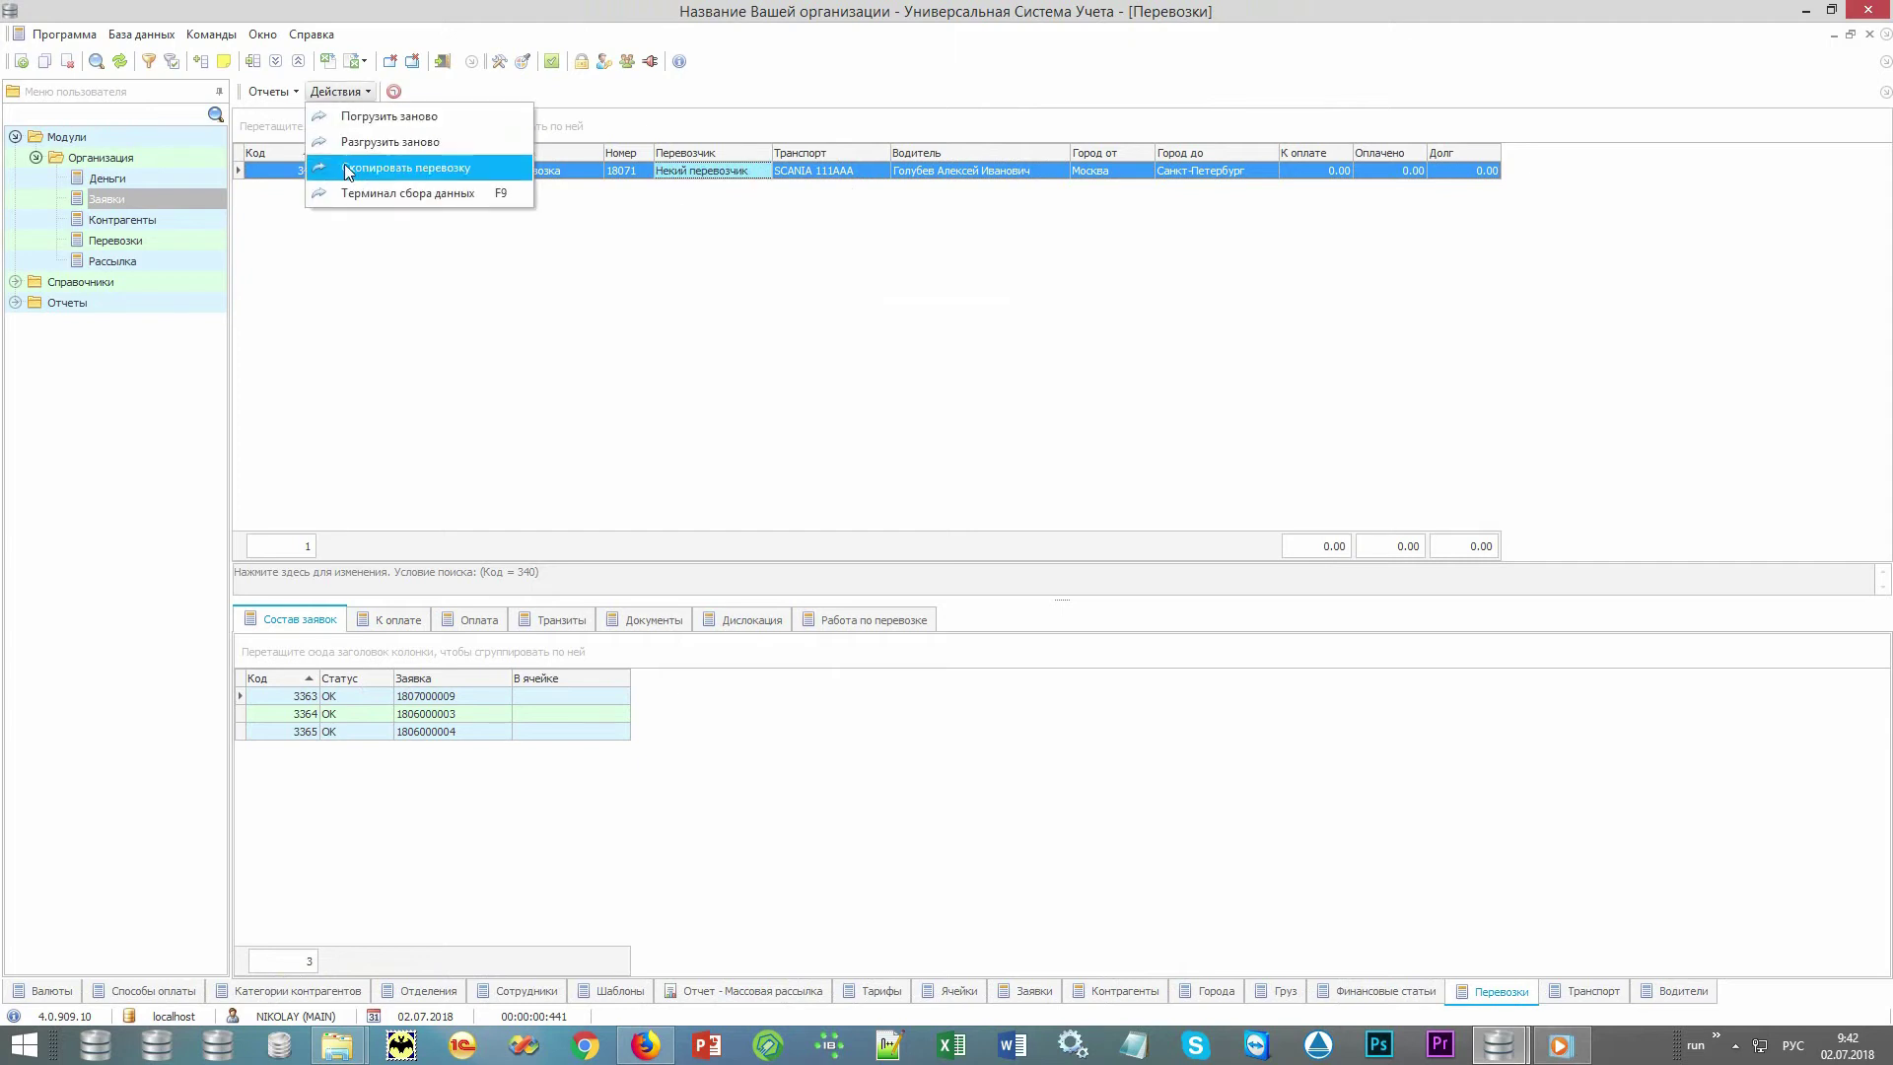
{"action": "left_click", "coordinate": [487, 163]}
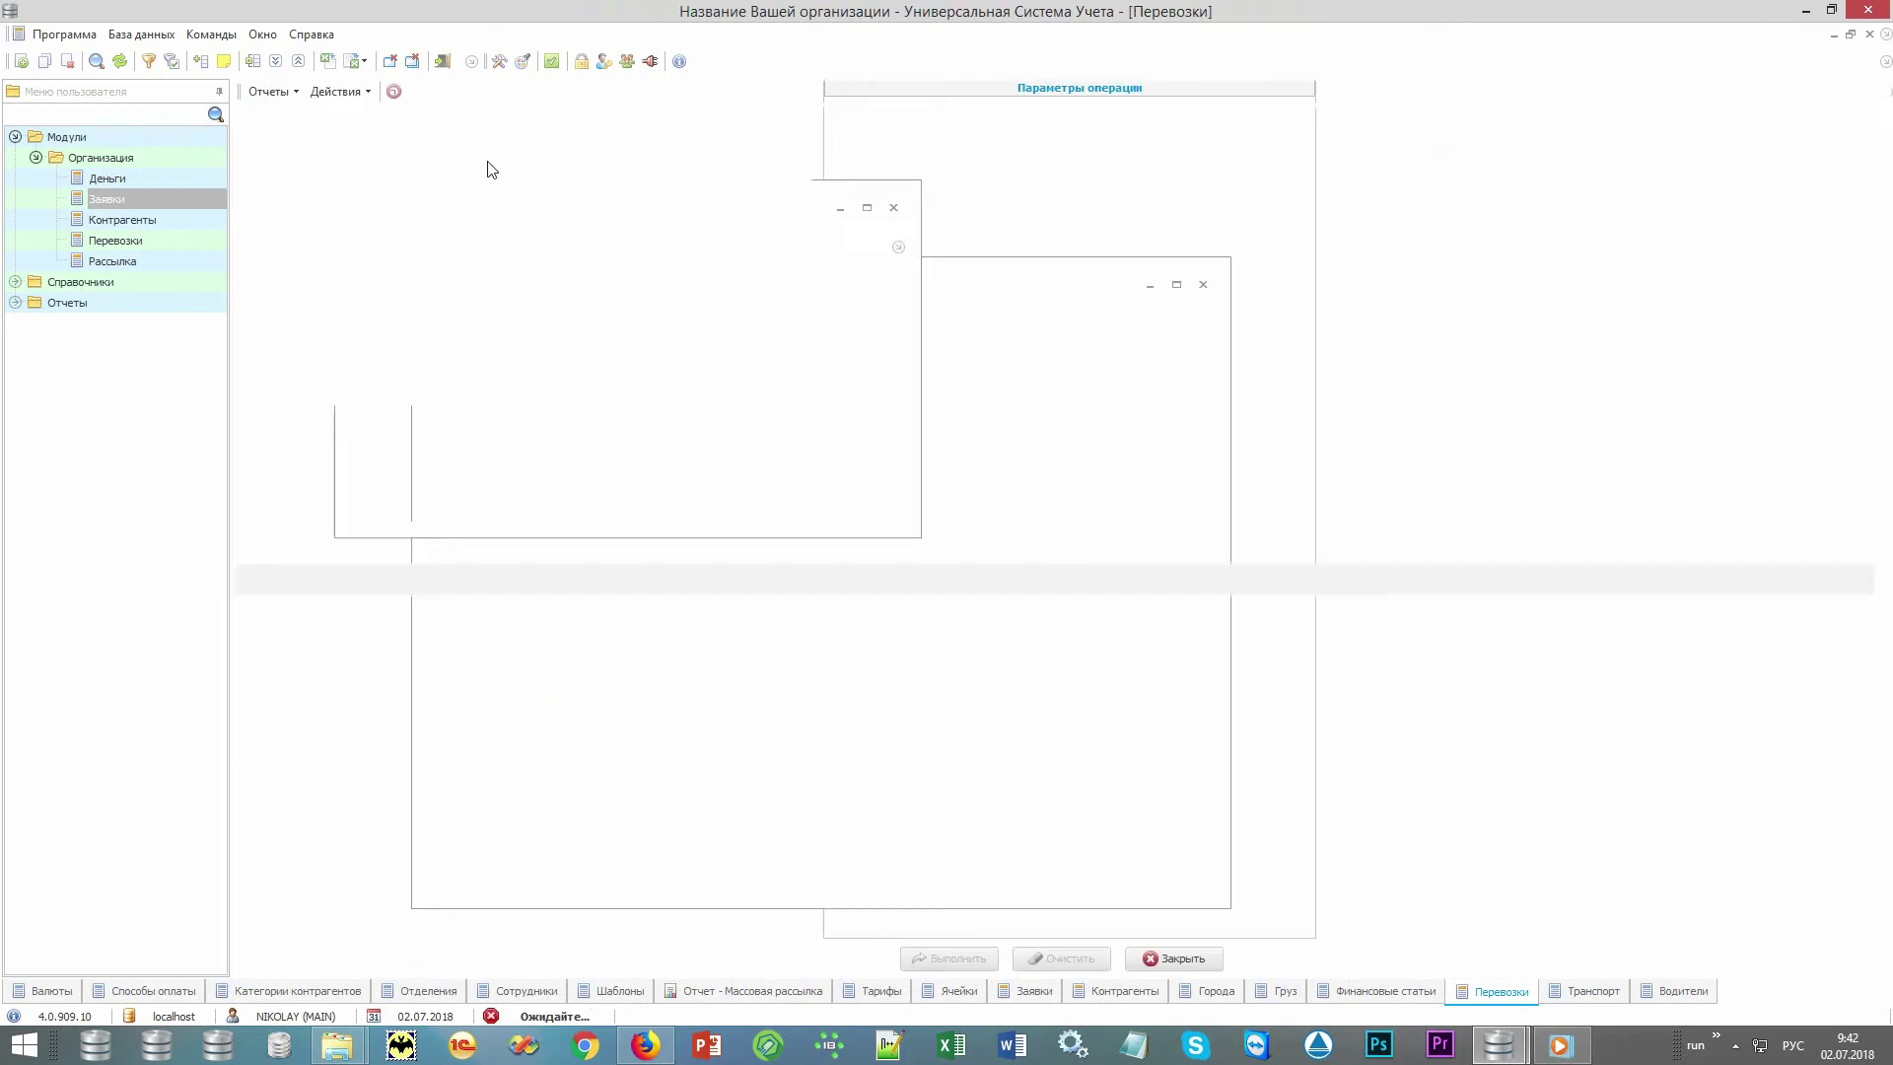
{"action": "left_click", "coordinate": [830, 571]}
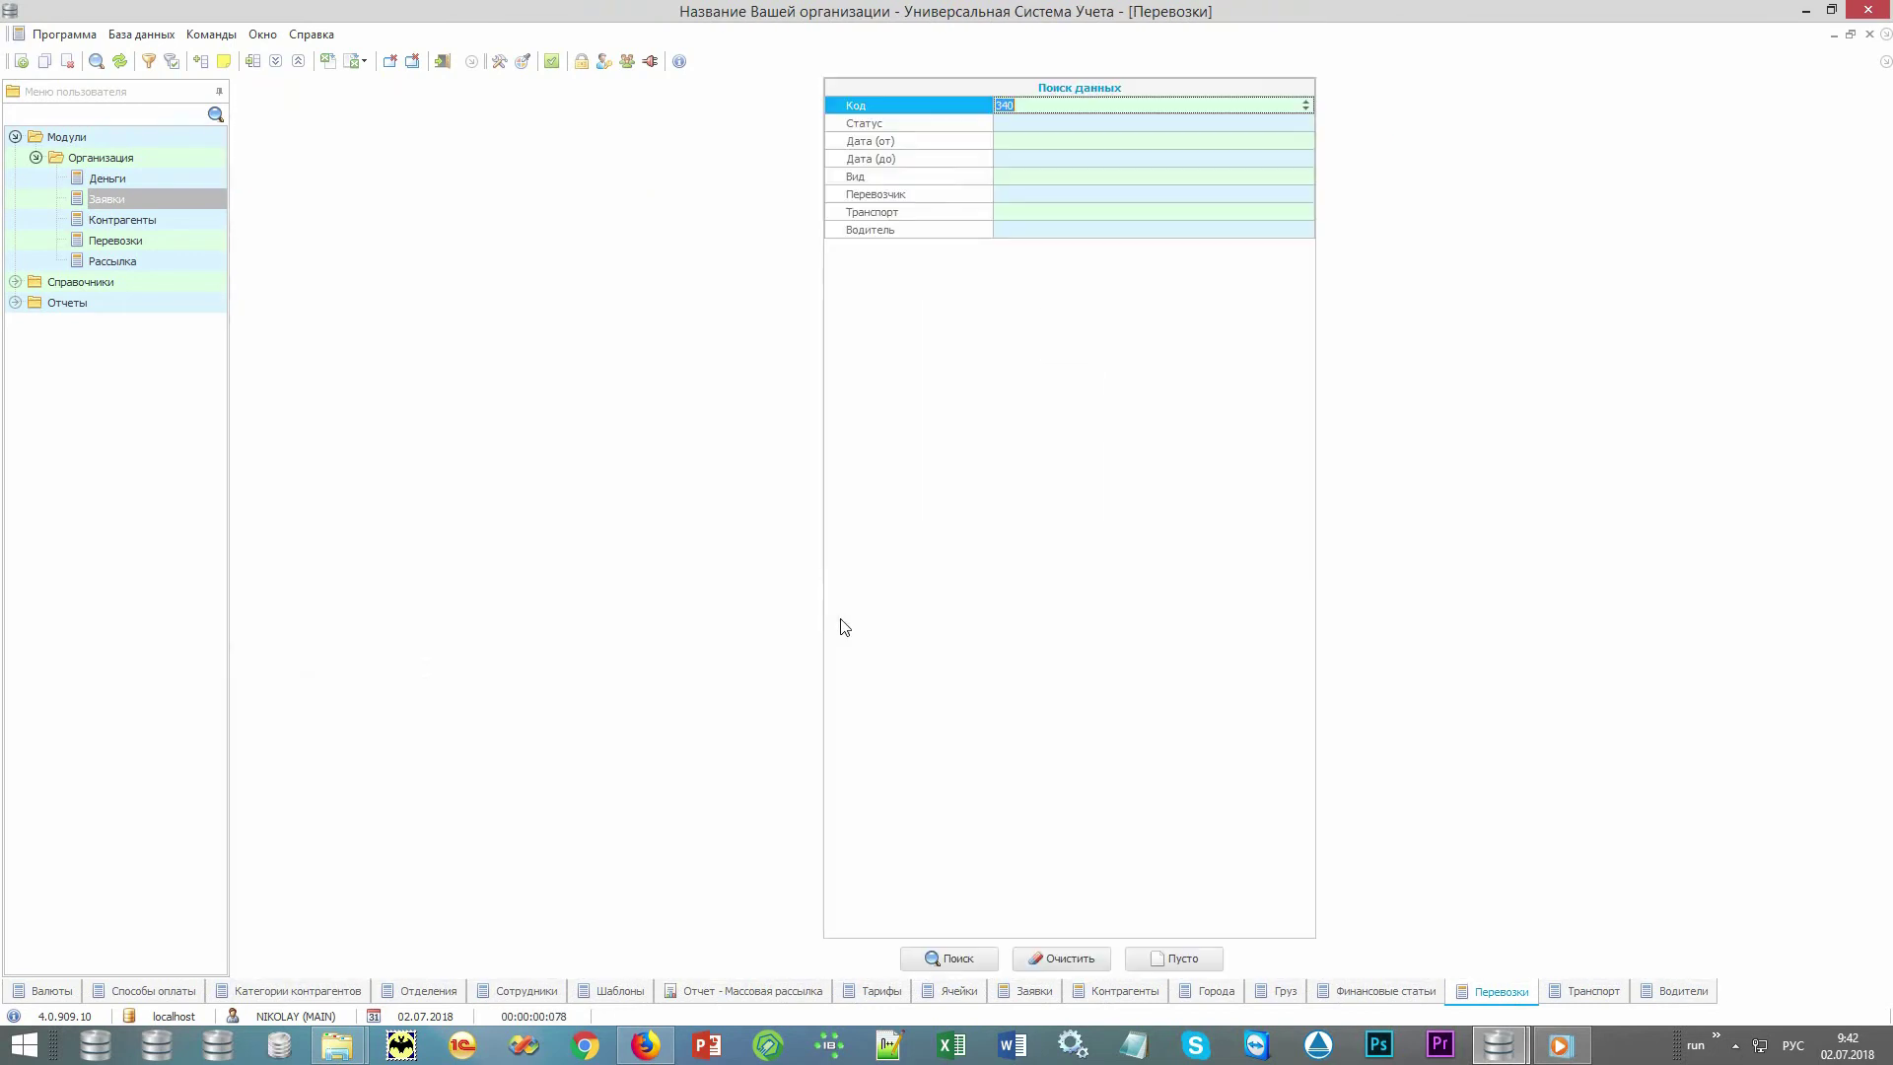
{"action": "left_click", "coordinate": [1030, 962]}
{"action": "left_click", "coordinate": [960, 958]}
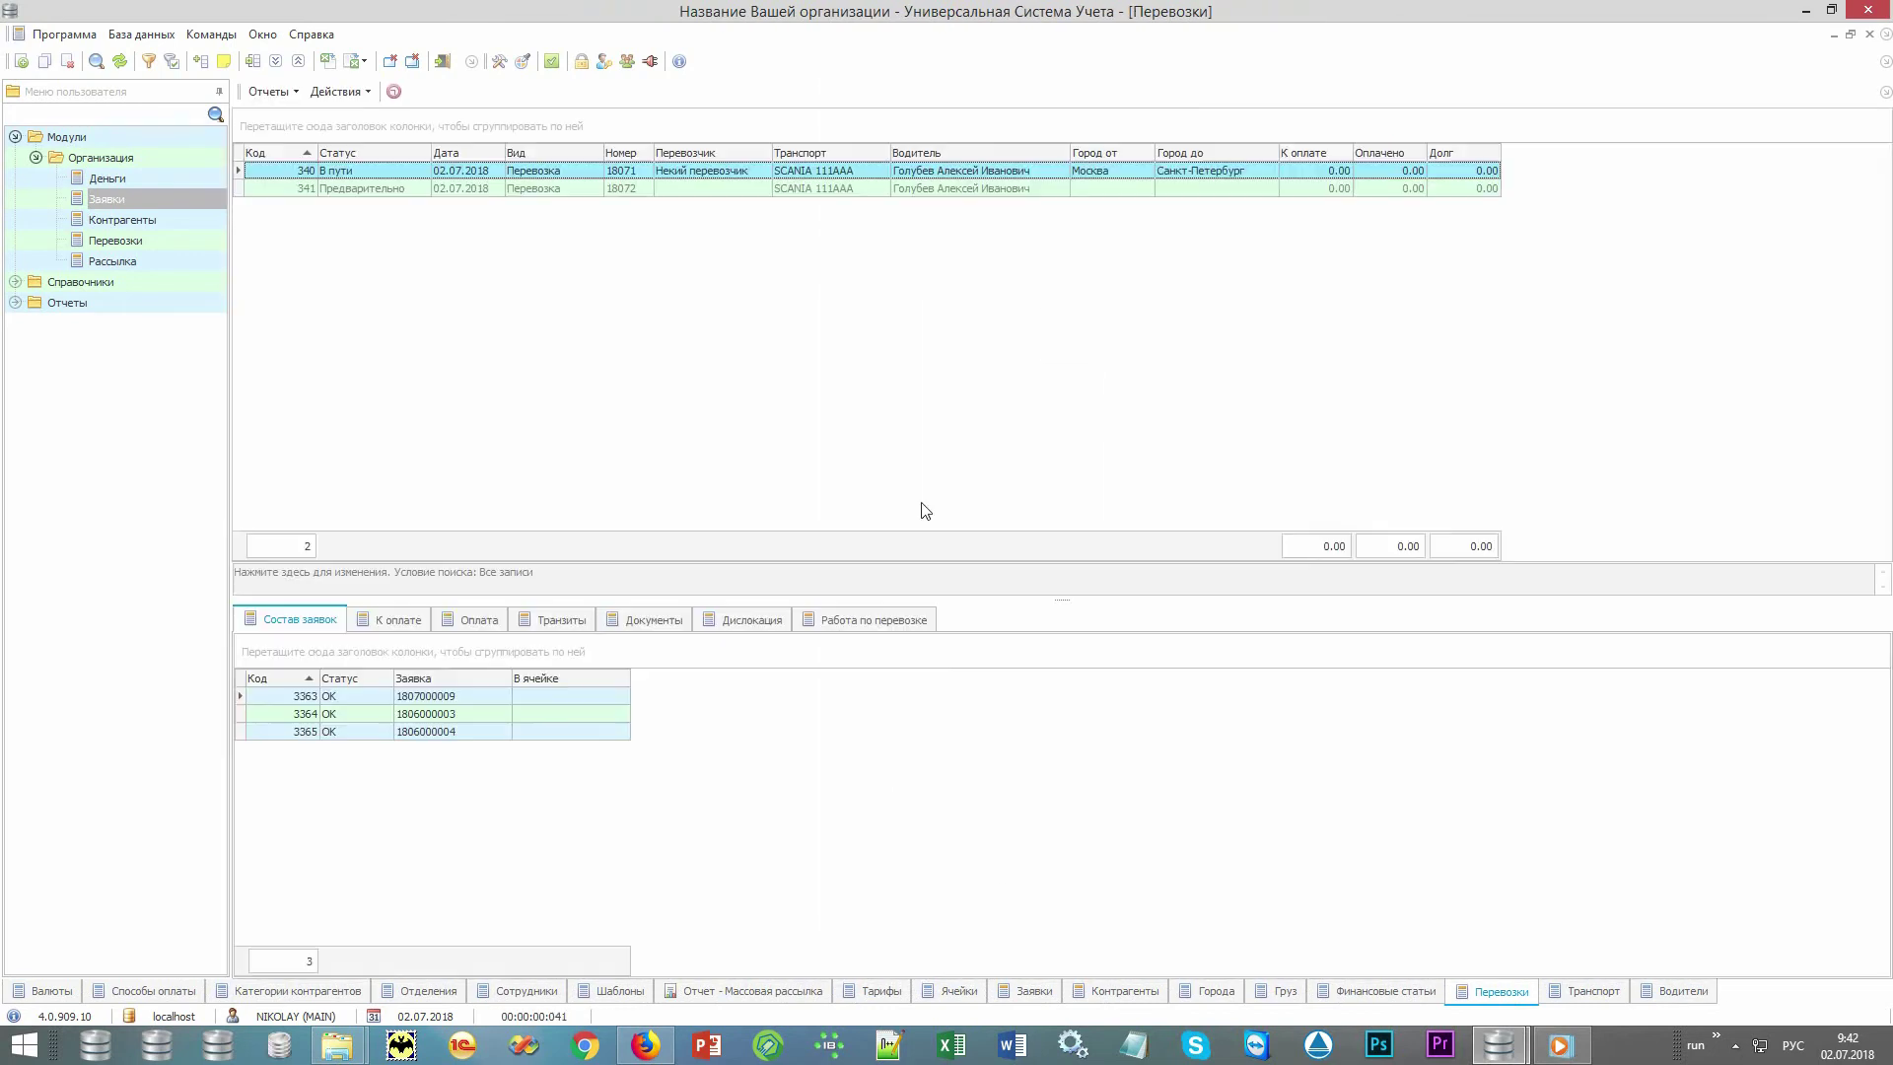
Compare the Состав заявок of the original shipment and its copy
{"action": "left_click", "coordinate": [746, 190]}
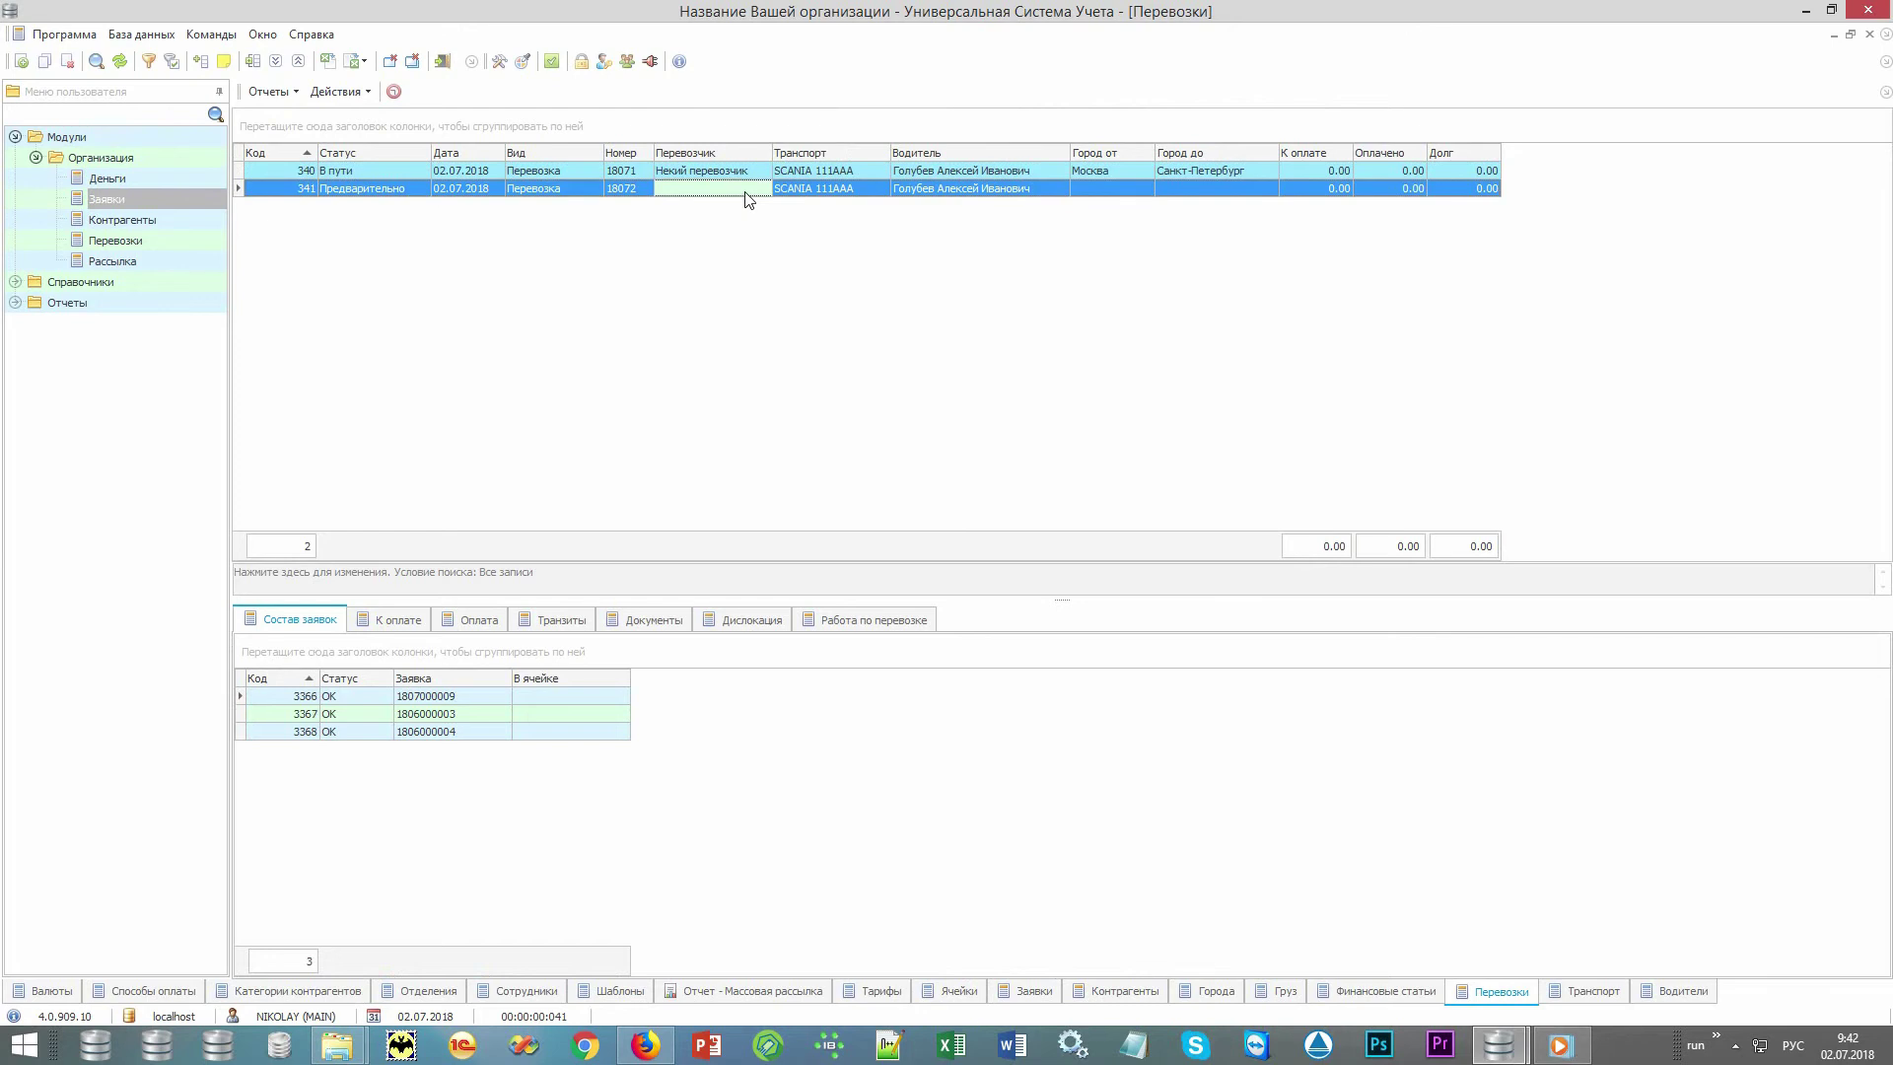
{"action": "left_click", "coordinate": [755, 174]}
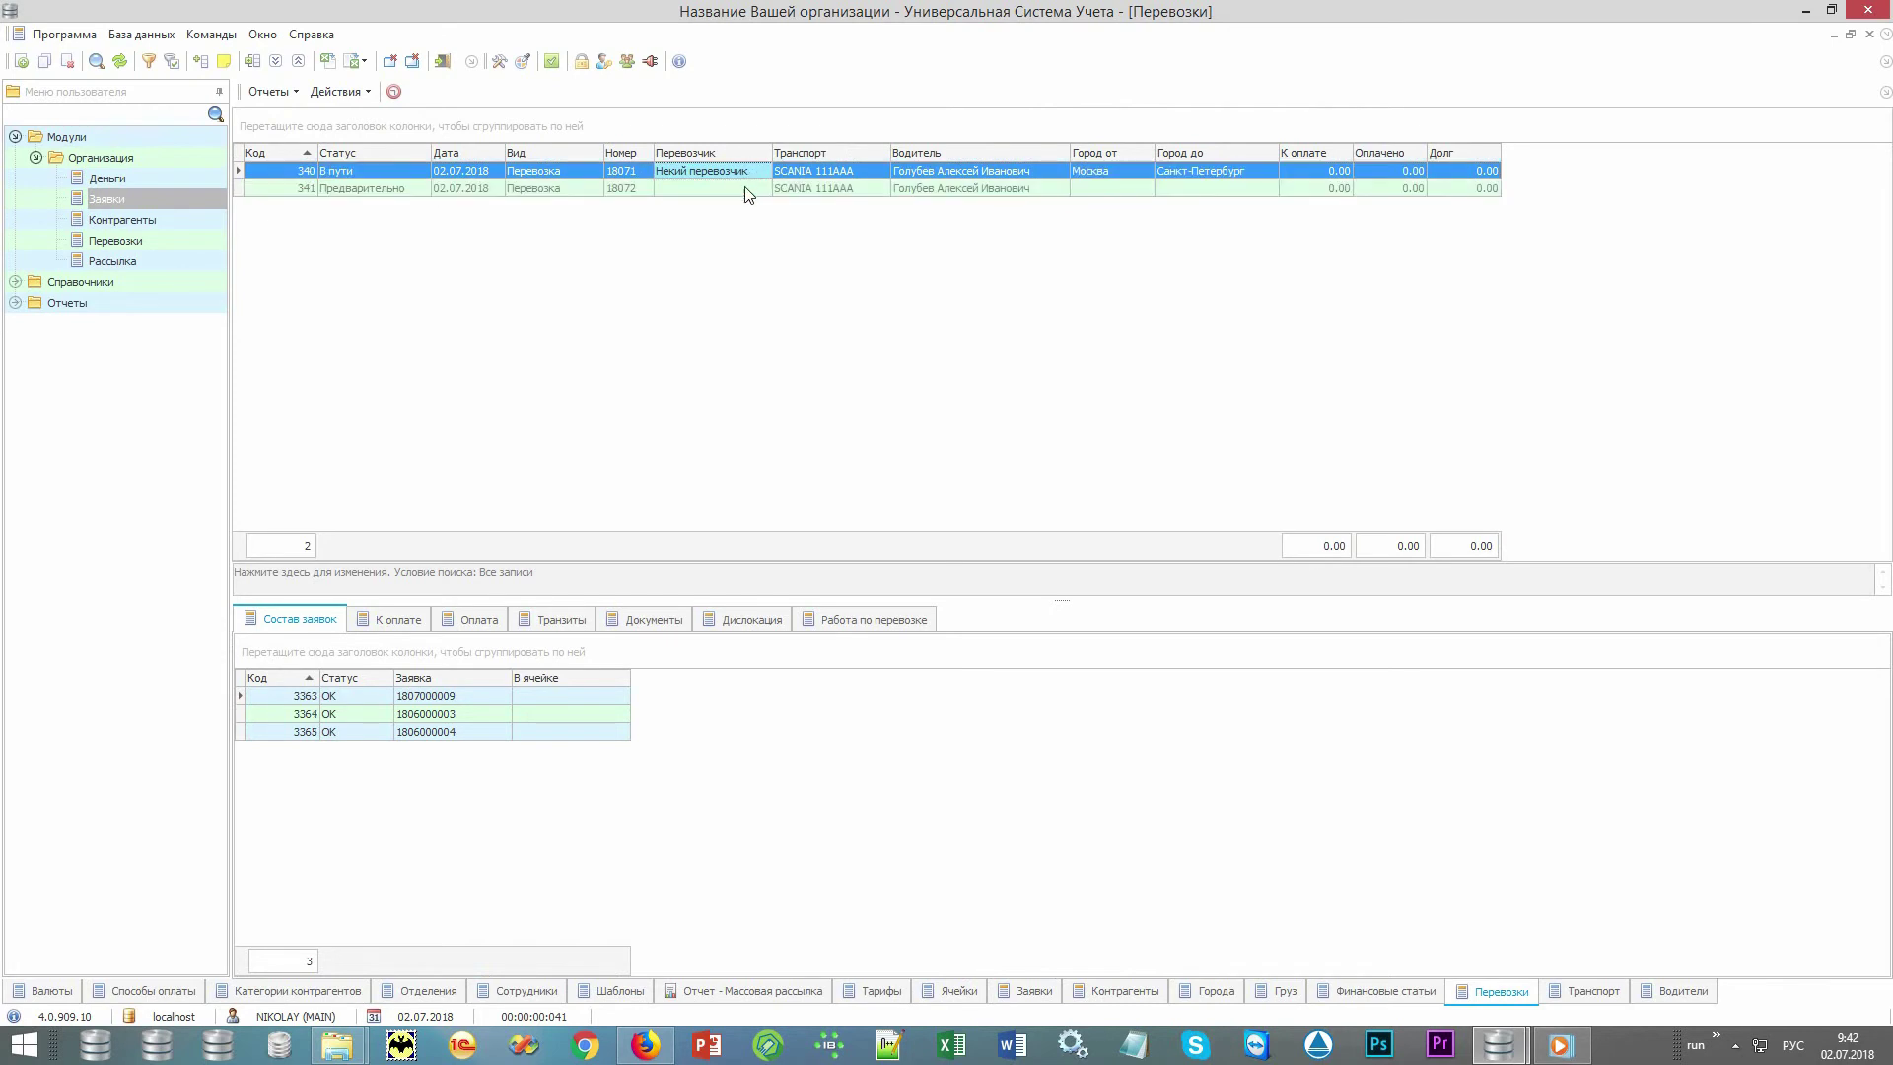
{"action": "left_click", "coordinate": [746, 191]}
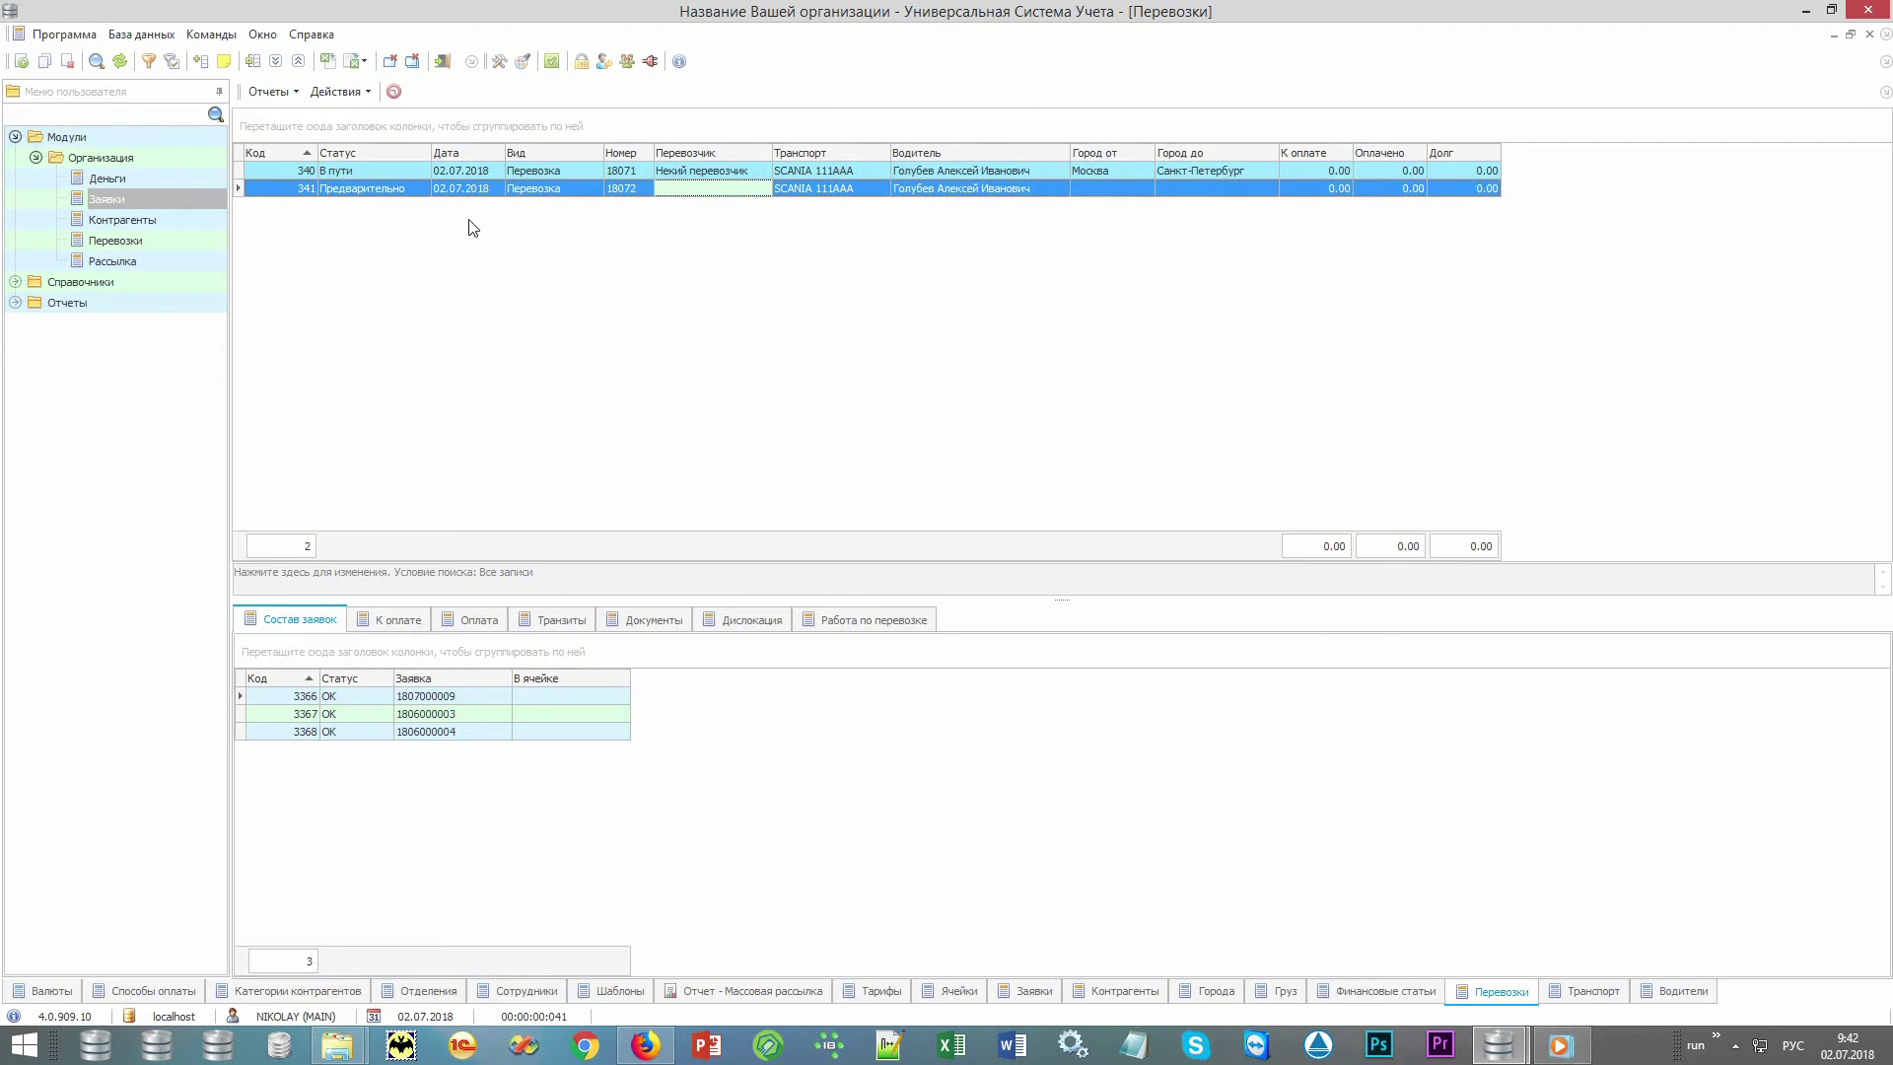
Collapse the Модули group, expand Отчеты and its Деньги group, and select the Заявки report
{"action": "left_click", "coordinate": [15, 138]}
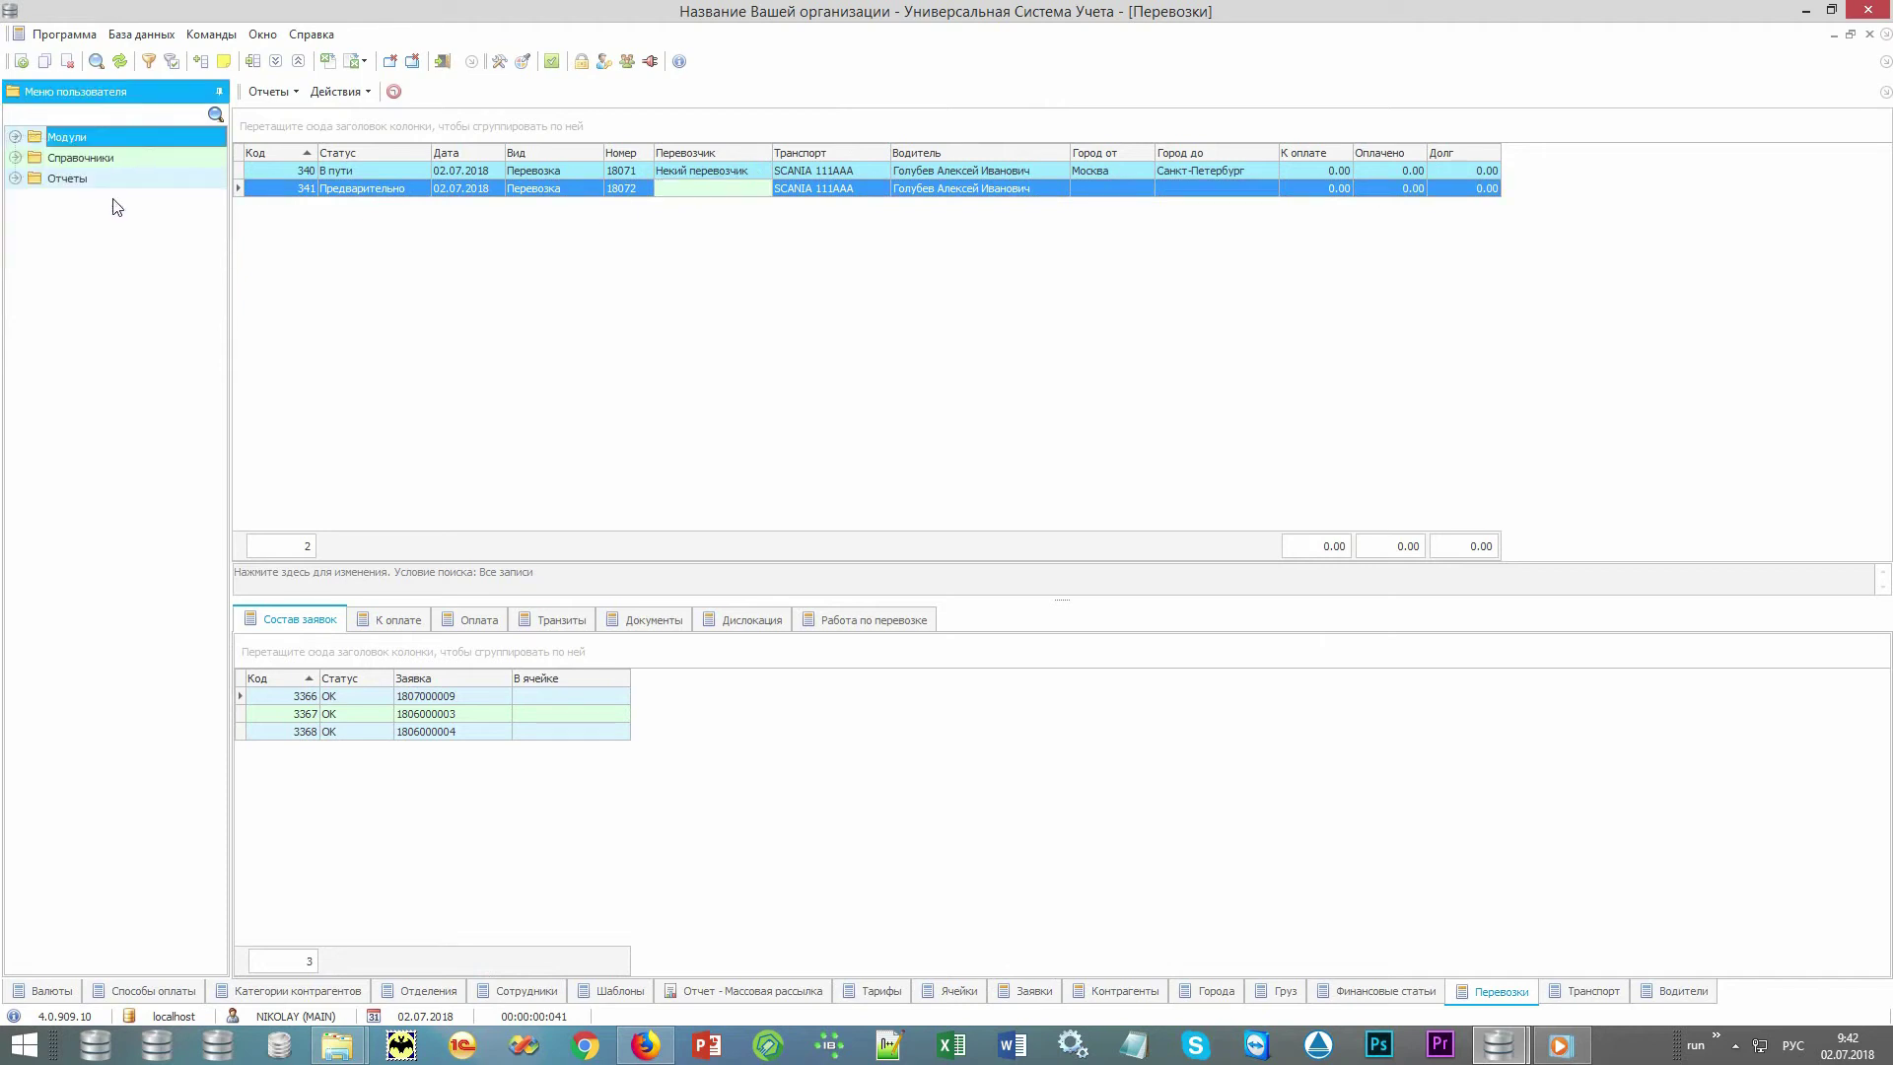
{"action": "double_click", "coordinate": [138, 181]}
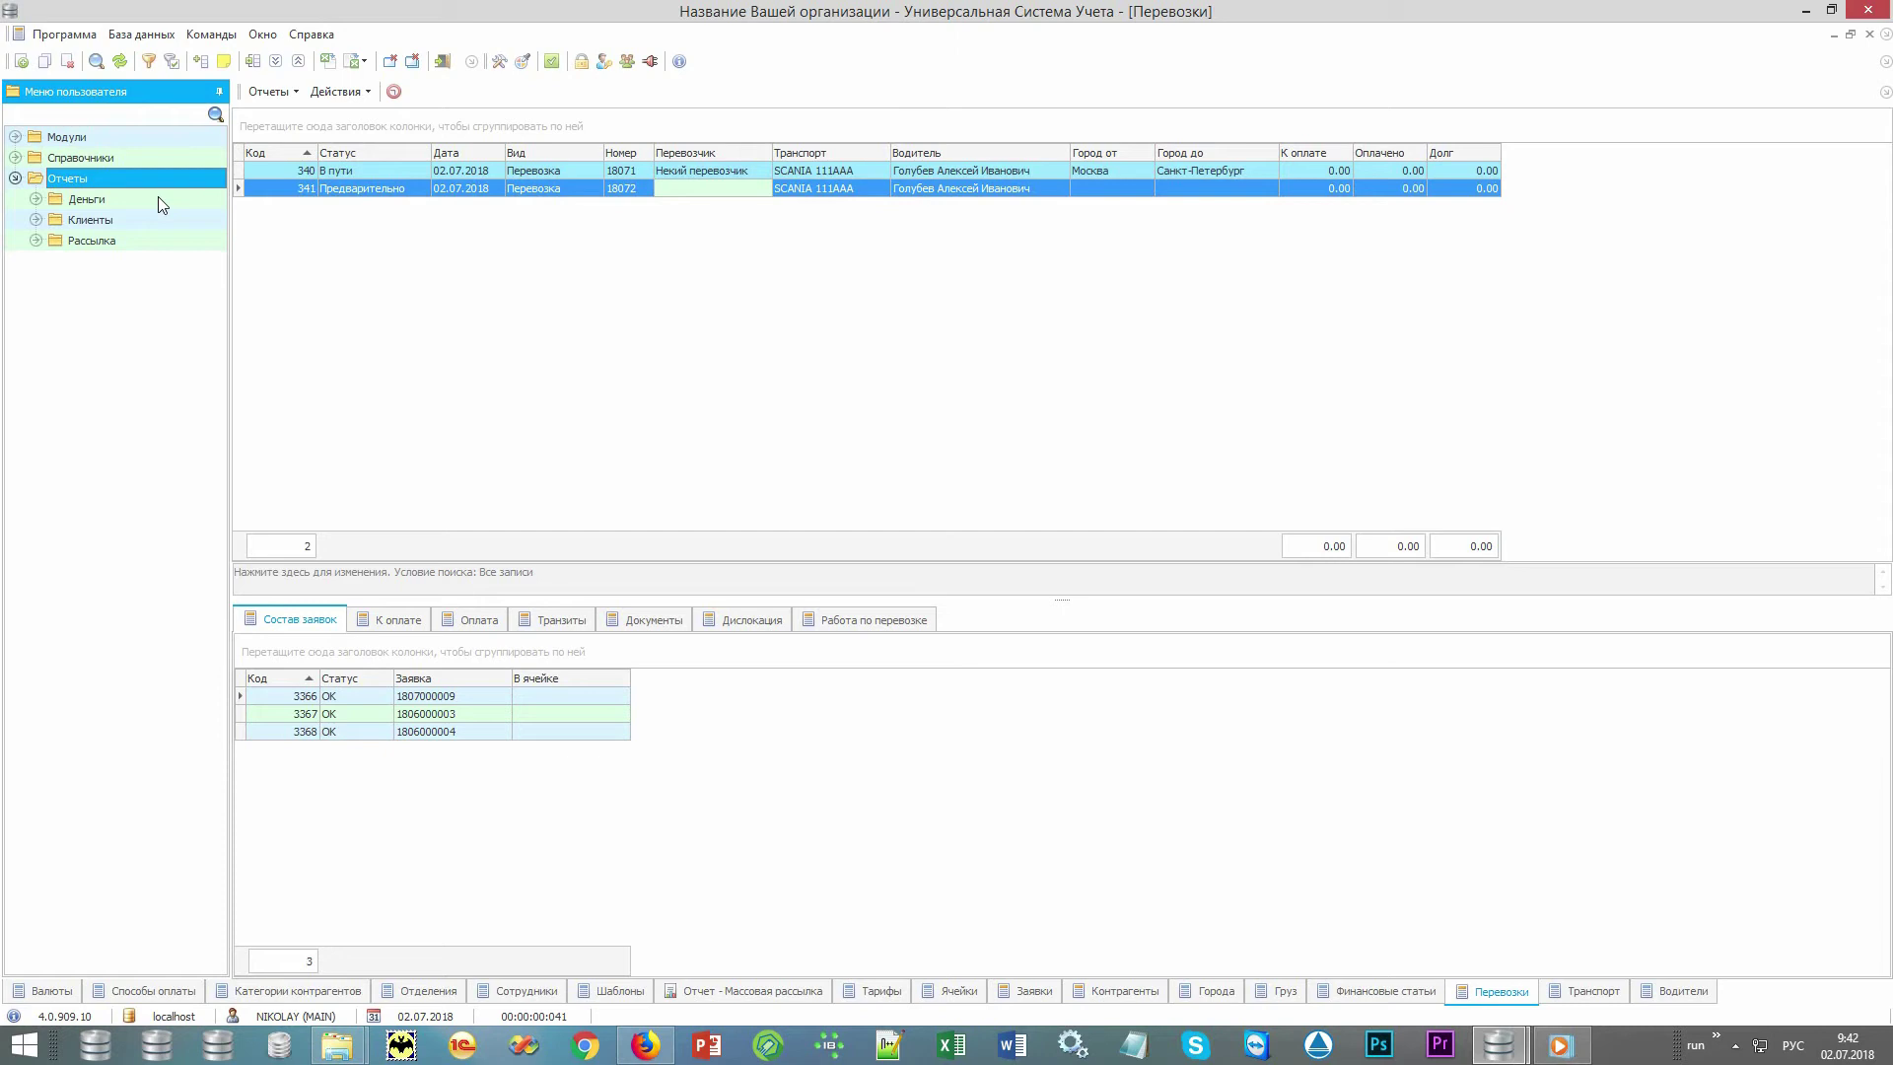
{"action": "double_click", "coordinate": [158, 200]}
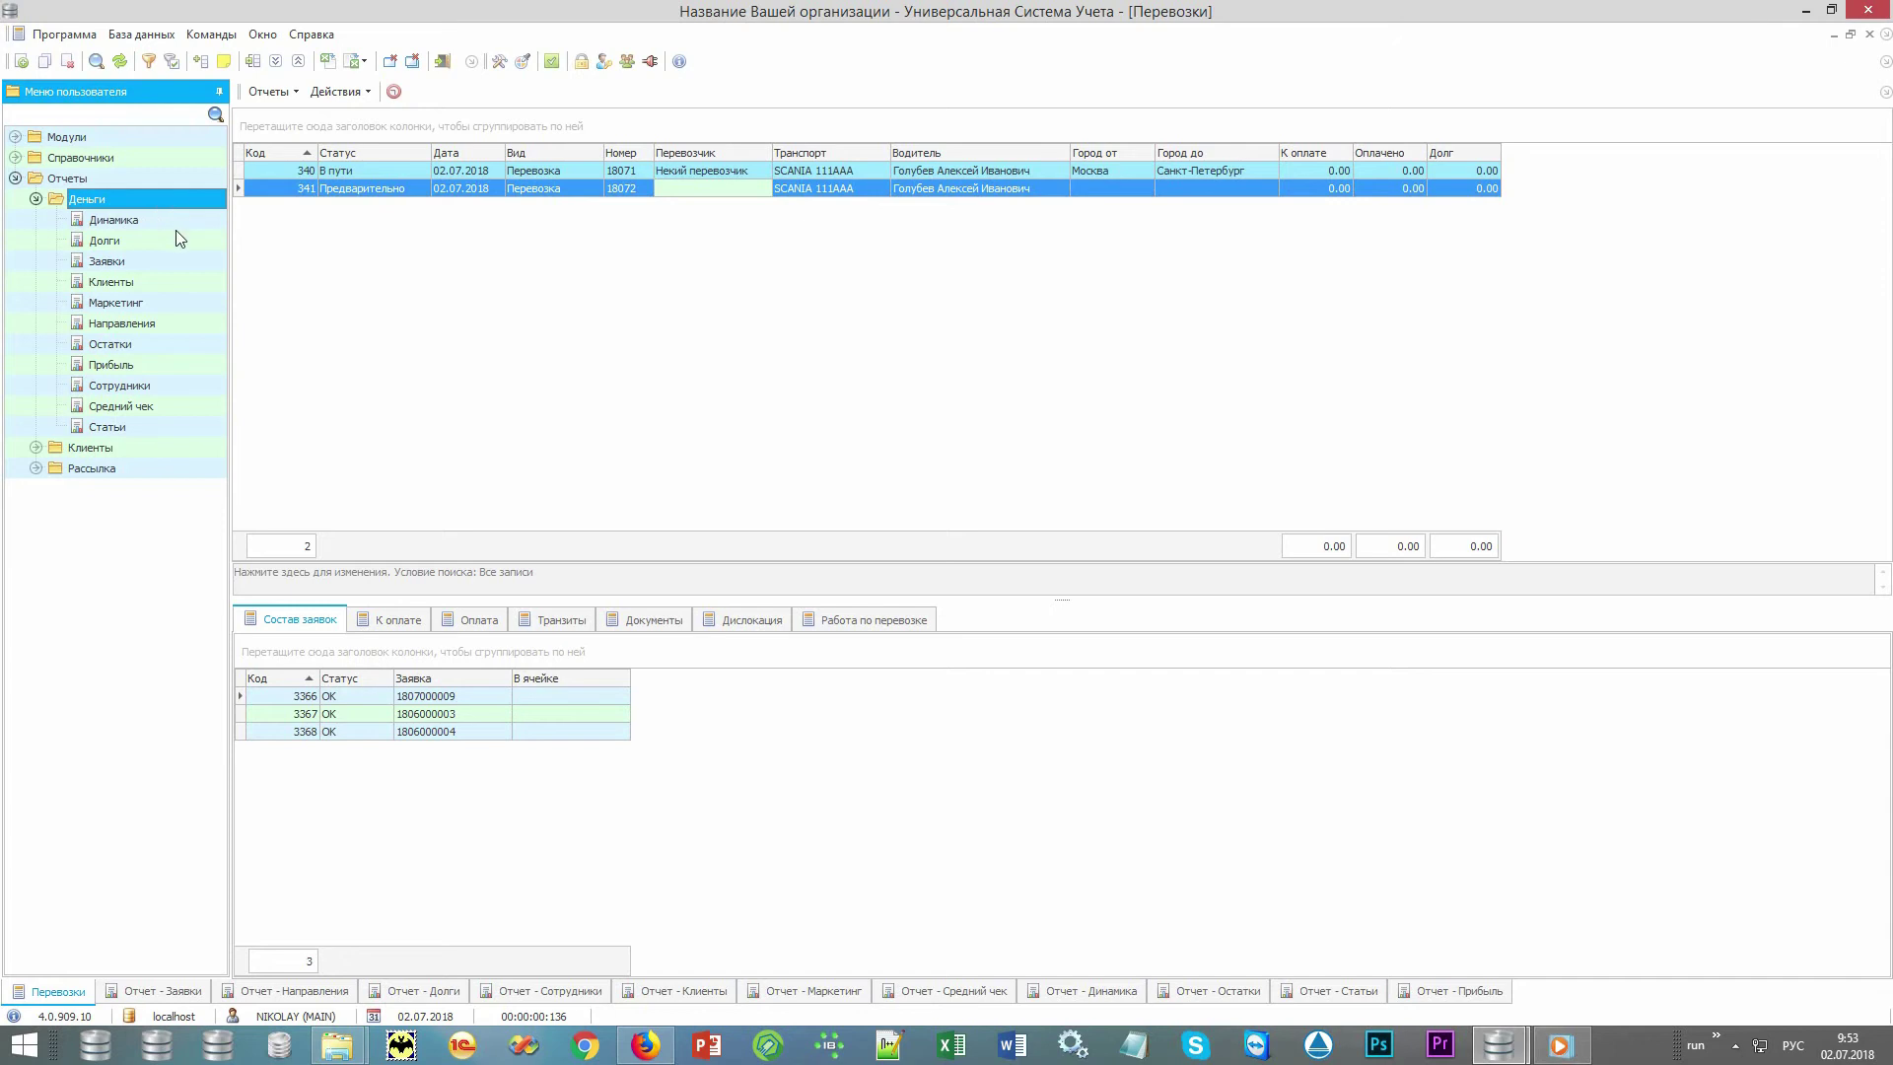
{"action": "left_click", "coordinate": [179, 262]}
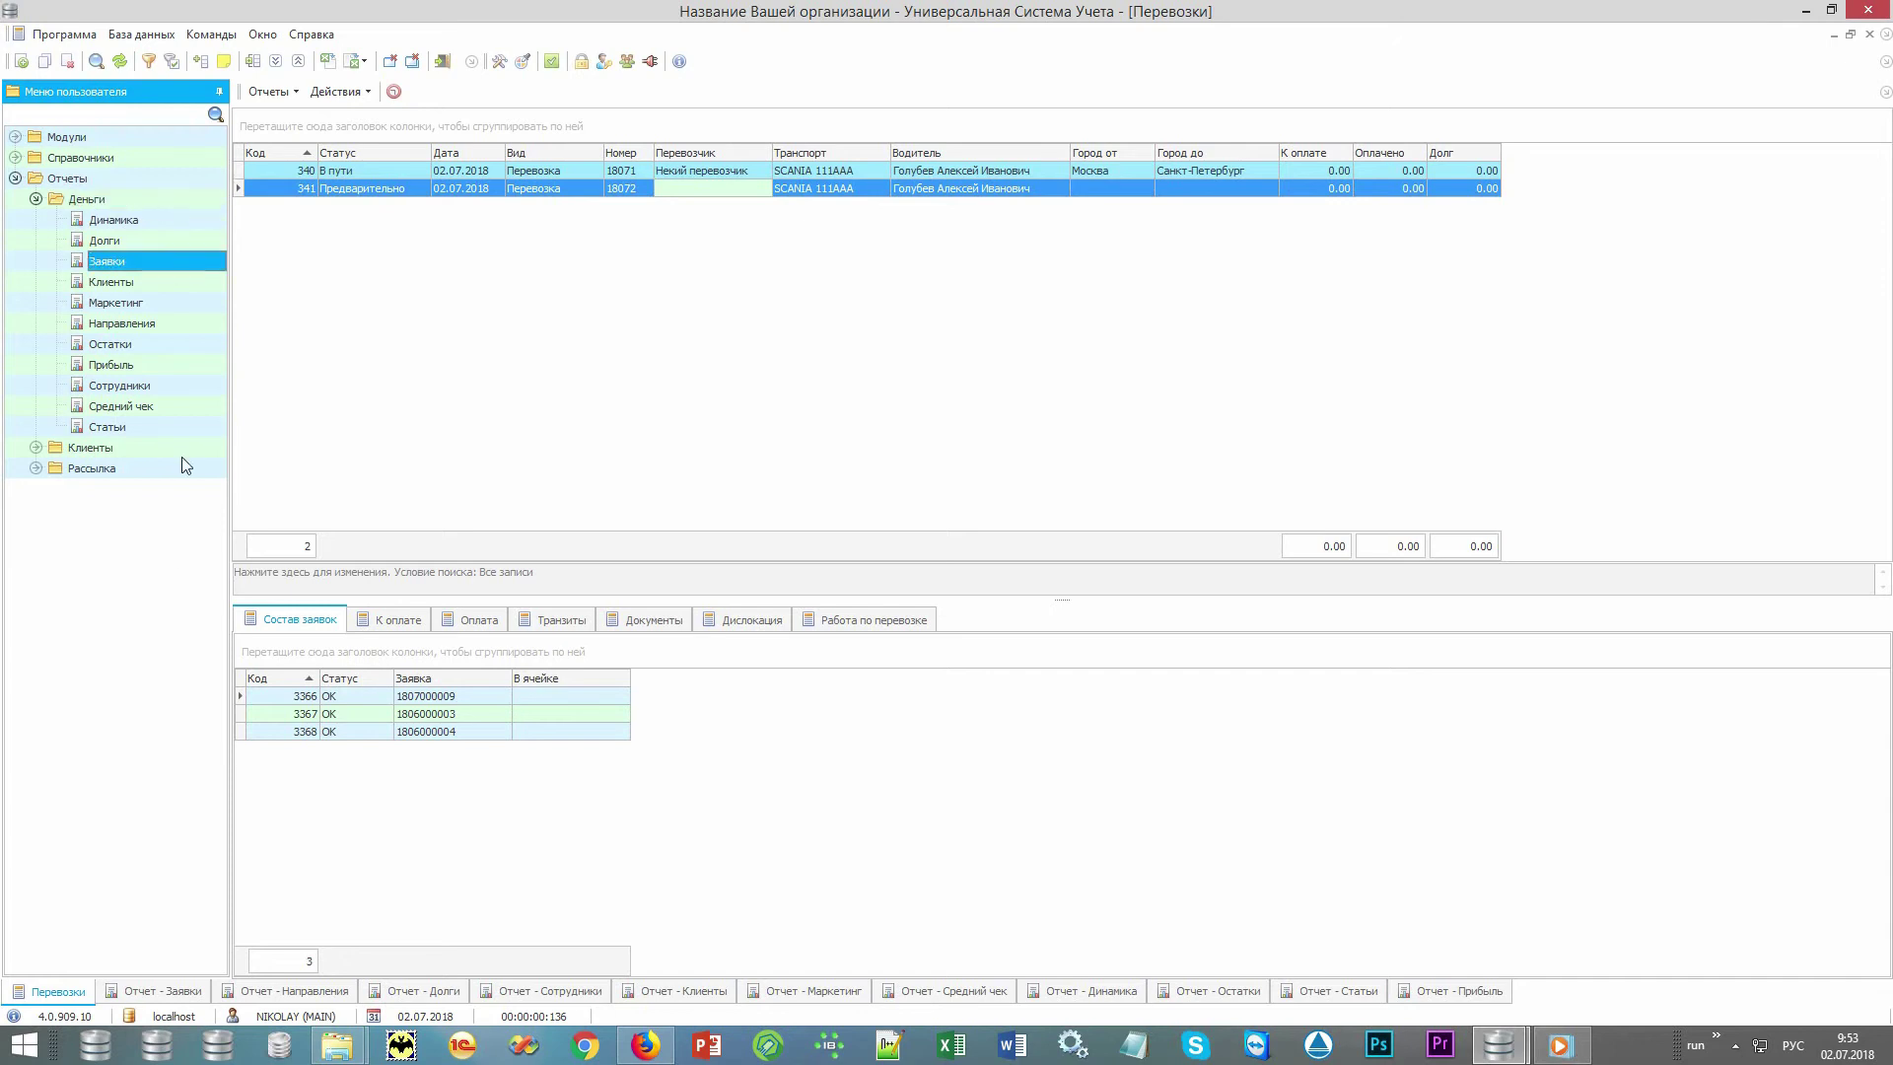
Examine the generated financial reports Заявки, Направления, Долги and Сотрудники one after another
{"action": "left_click", "coordinate": [167, 991]}
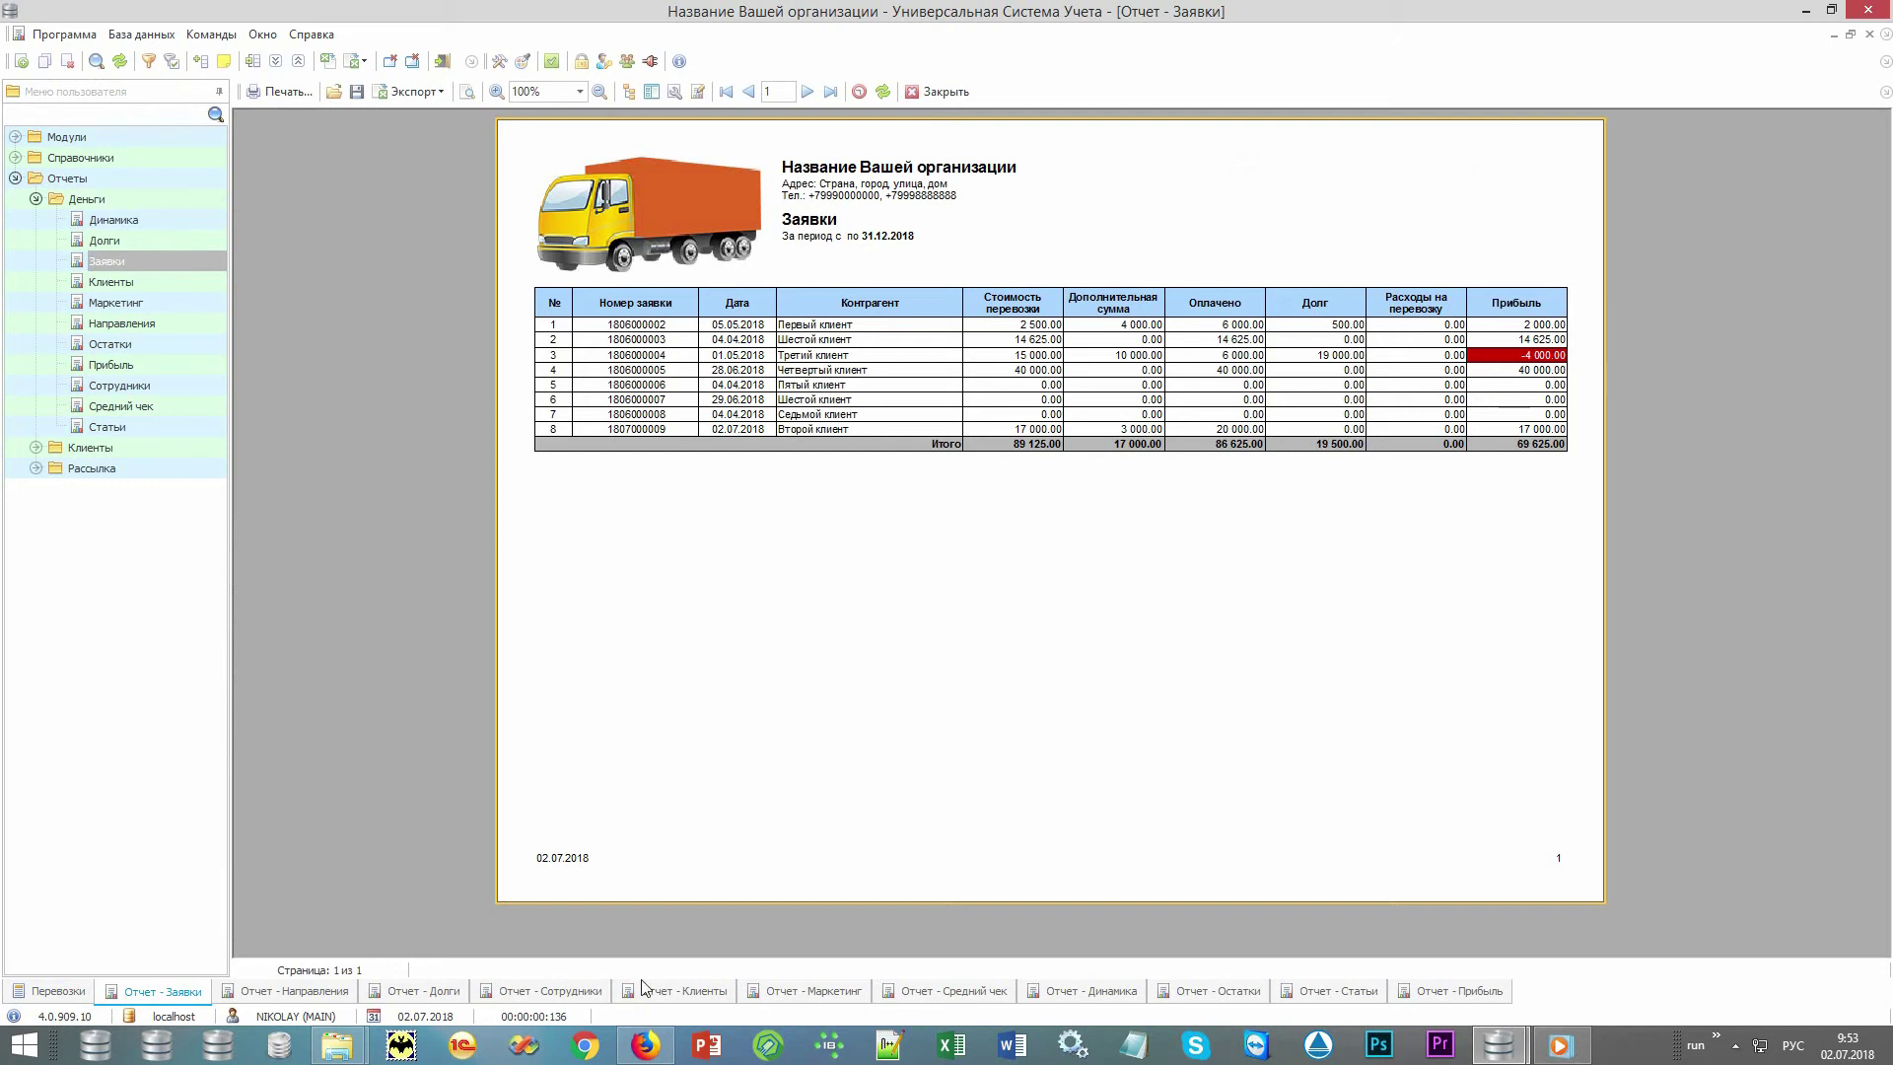
{"action": "left_click", "coordinate": [286, 992]}
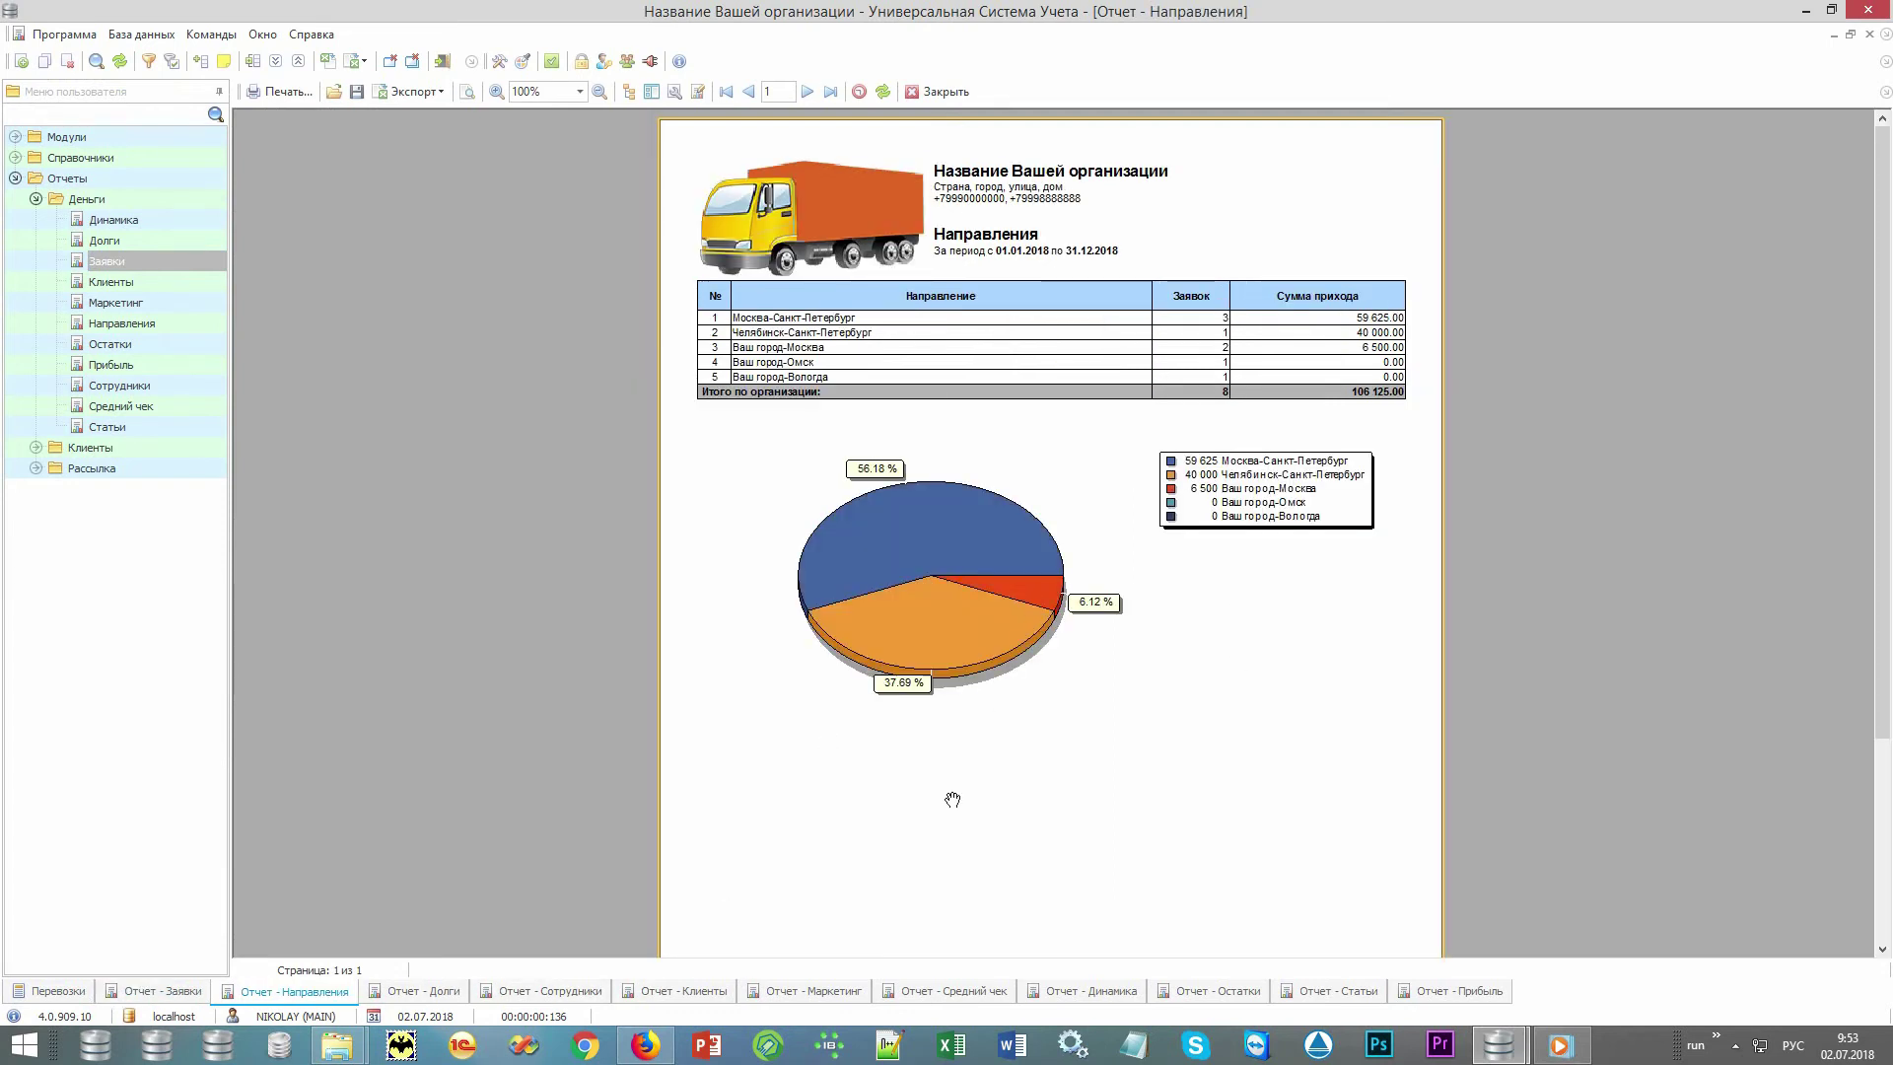
{"action": "left_click", "coordinate": [409, 992]}
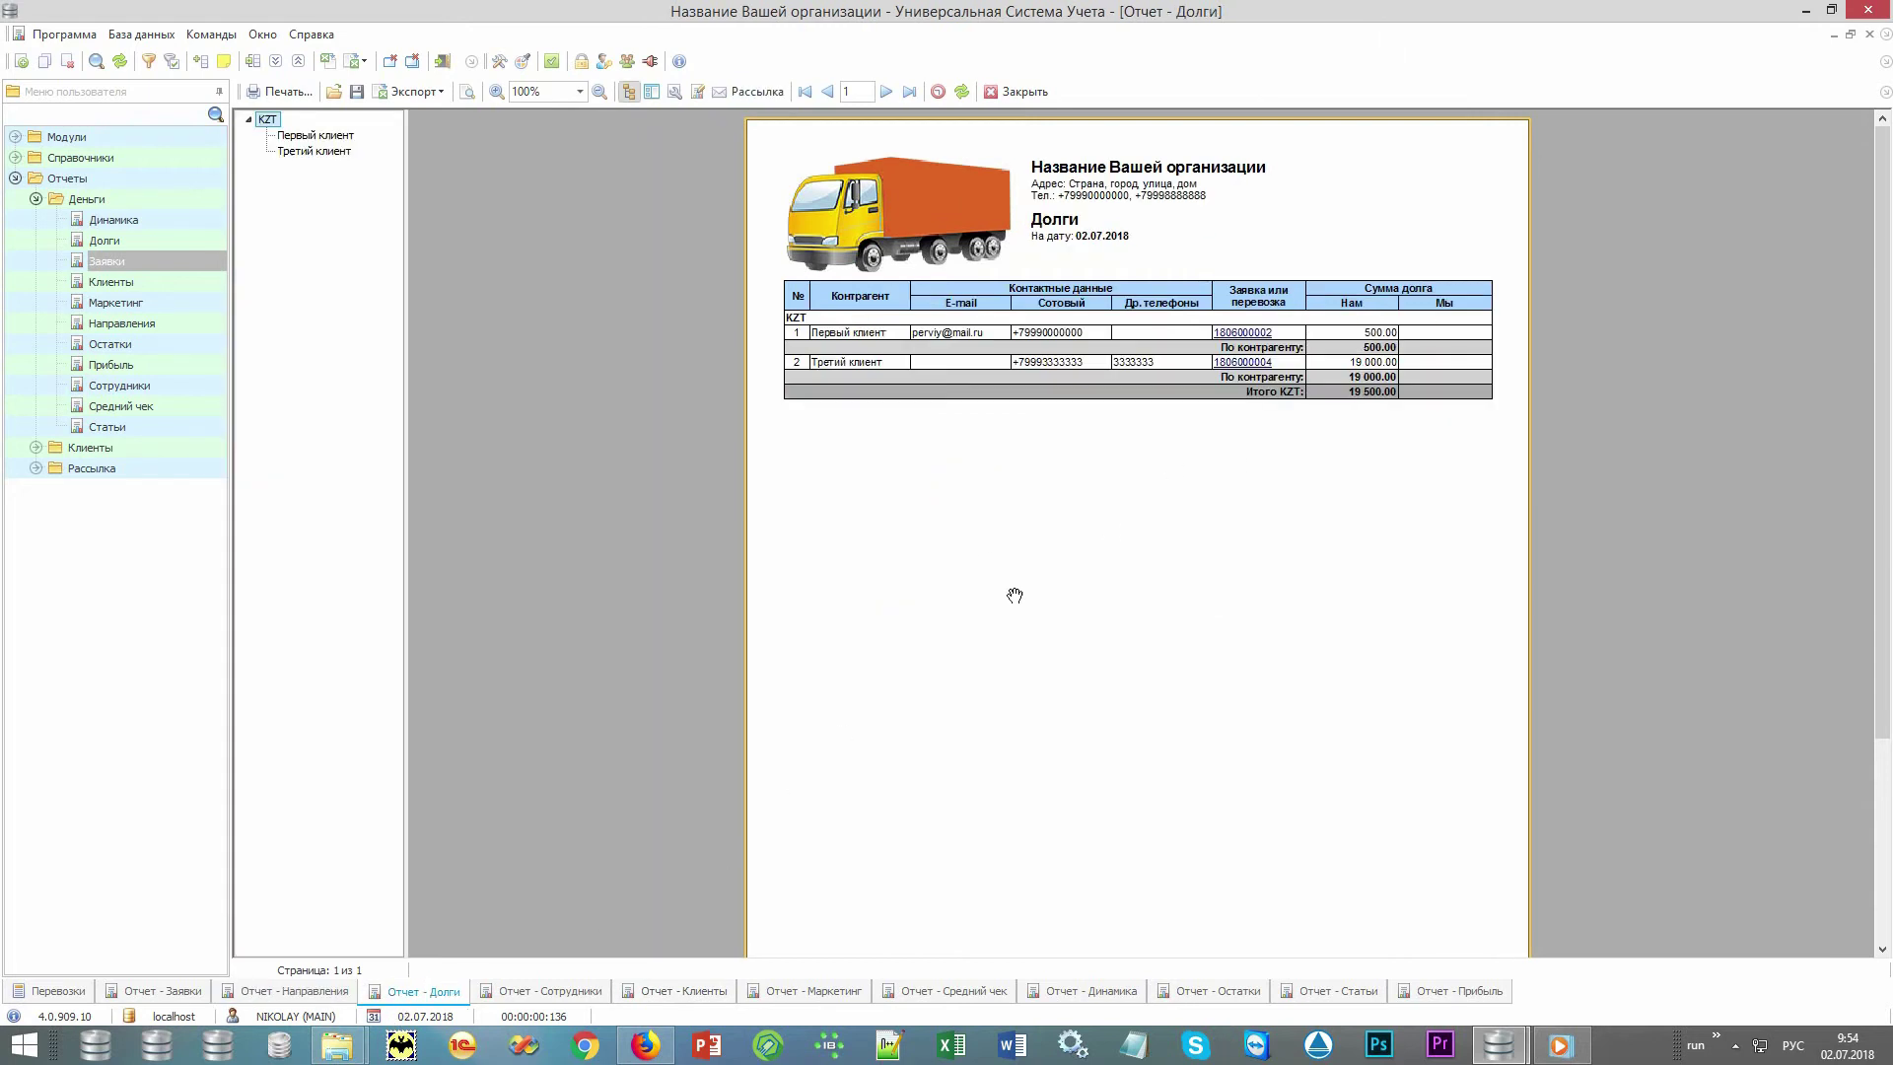
{"action": "left_click", "coordinate": [533, 991]}
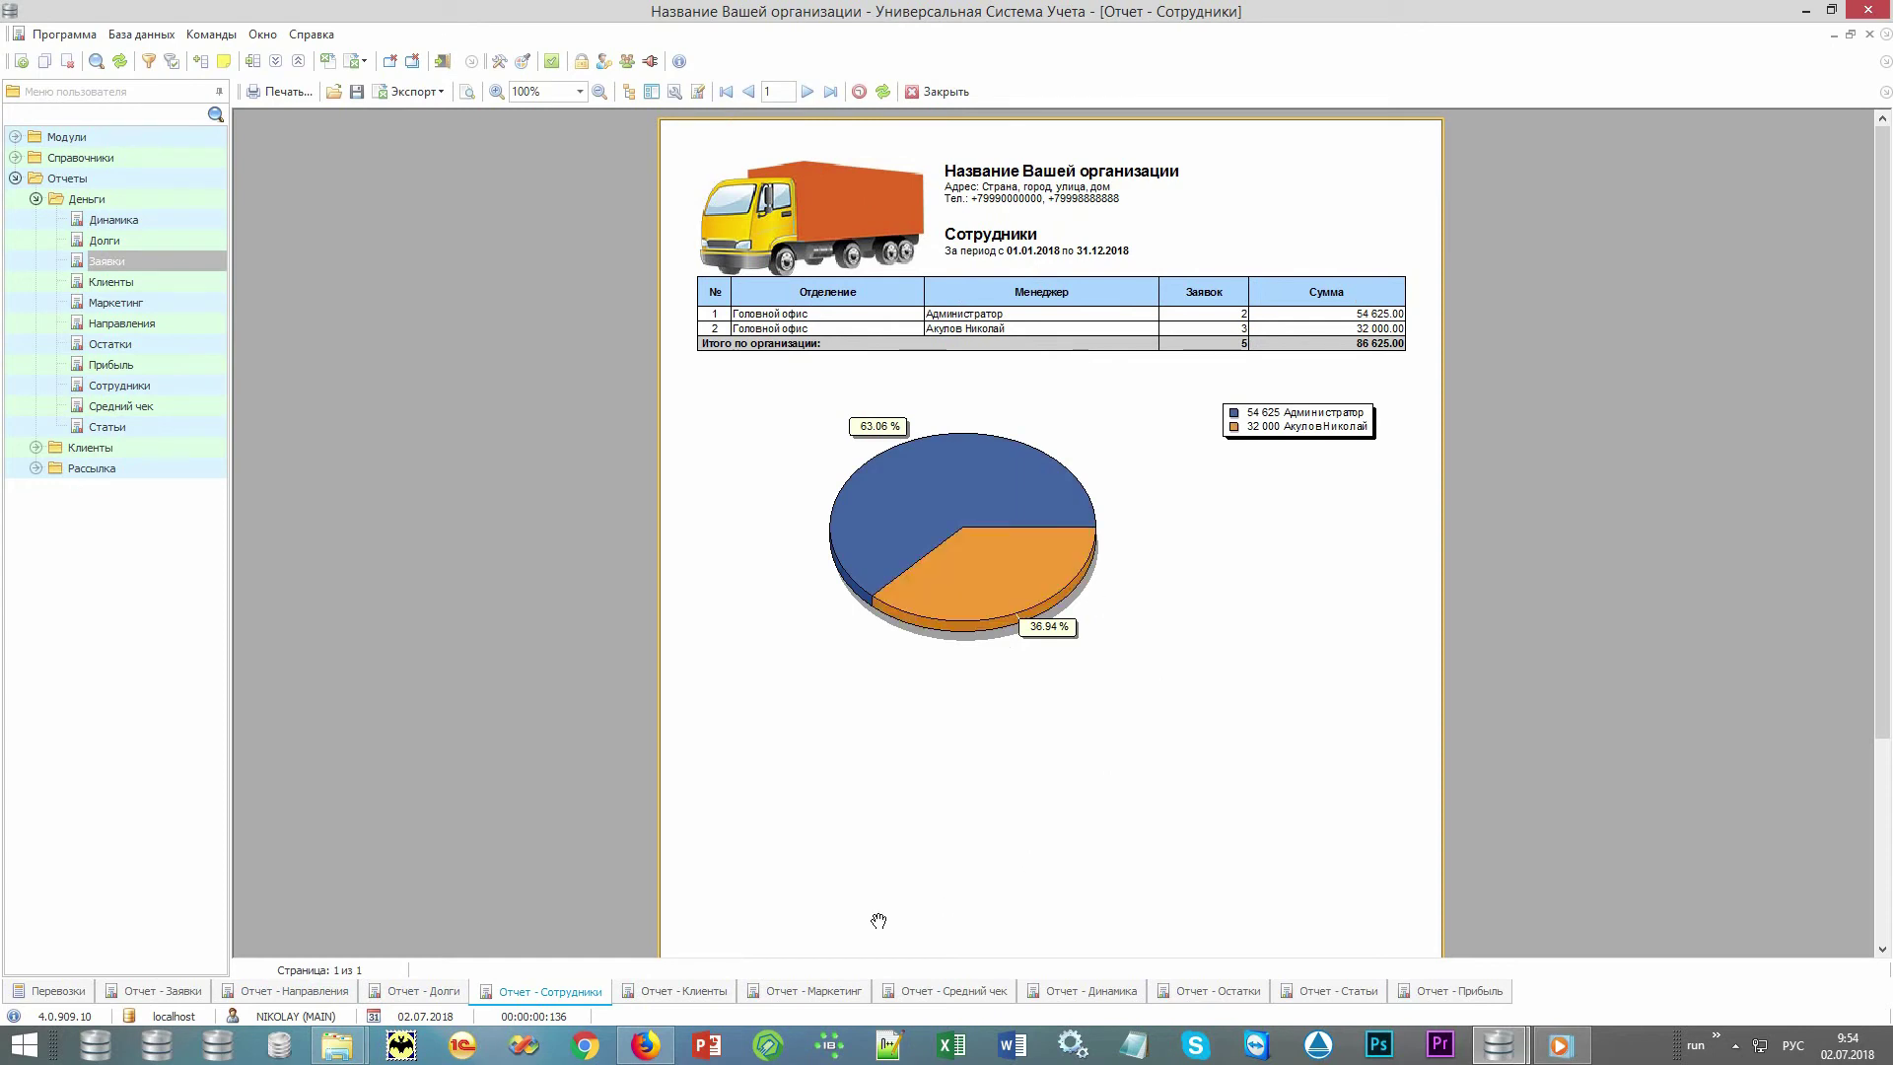
Examine the financial reports Клиенты, Маркетинг, Средний чек, Динамика, Остатки, Статьи and Прибыль one after another
{"action": "left_click", "coordinate": [668, 996]}
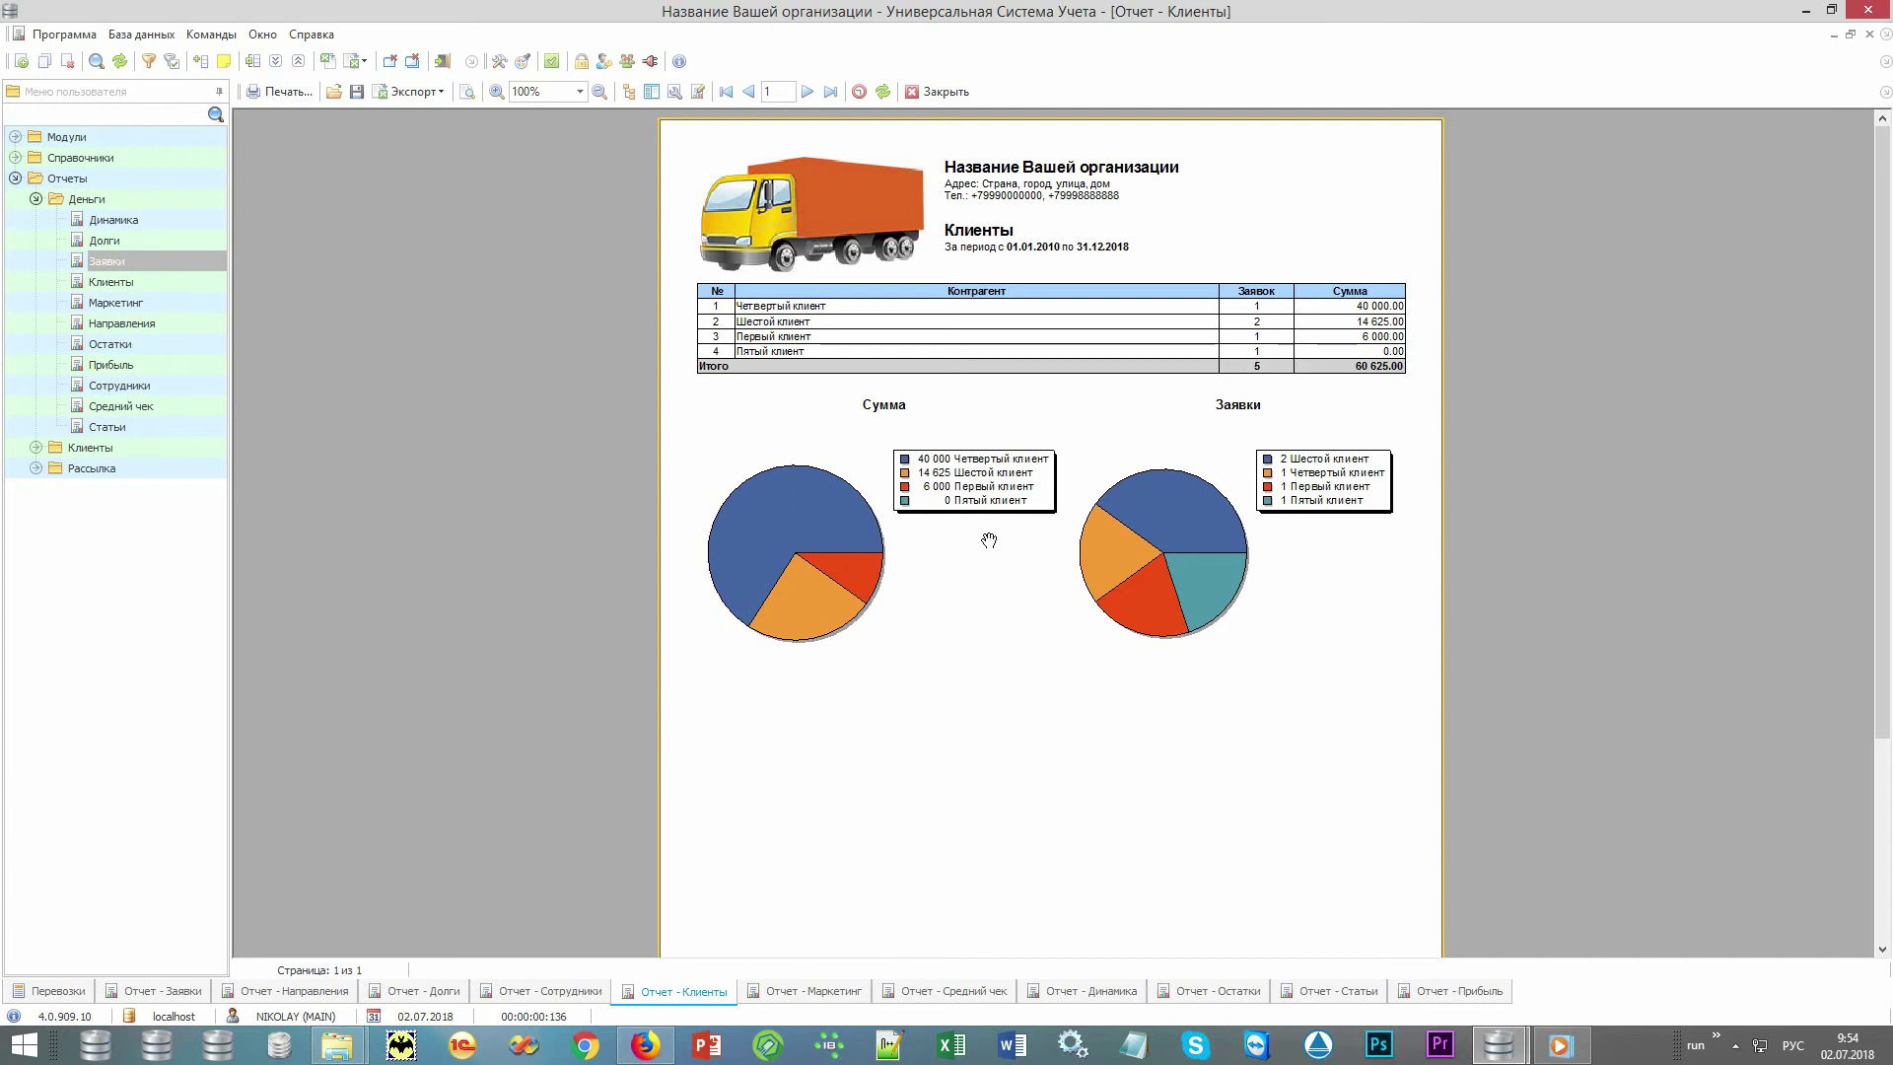
{"action": "left_click", "coordinate": [786, 1002]}
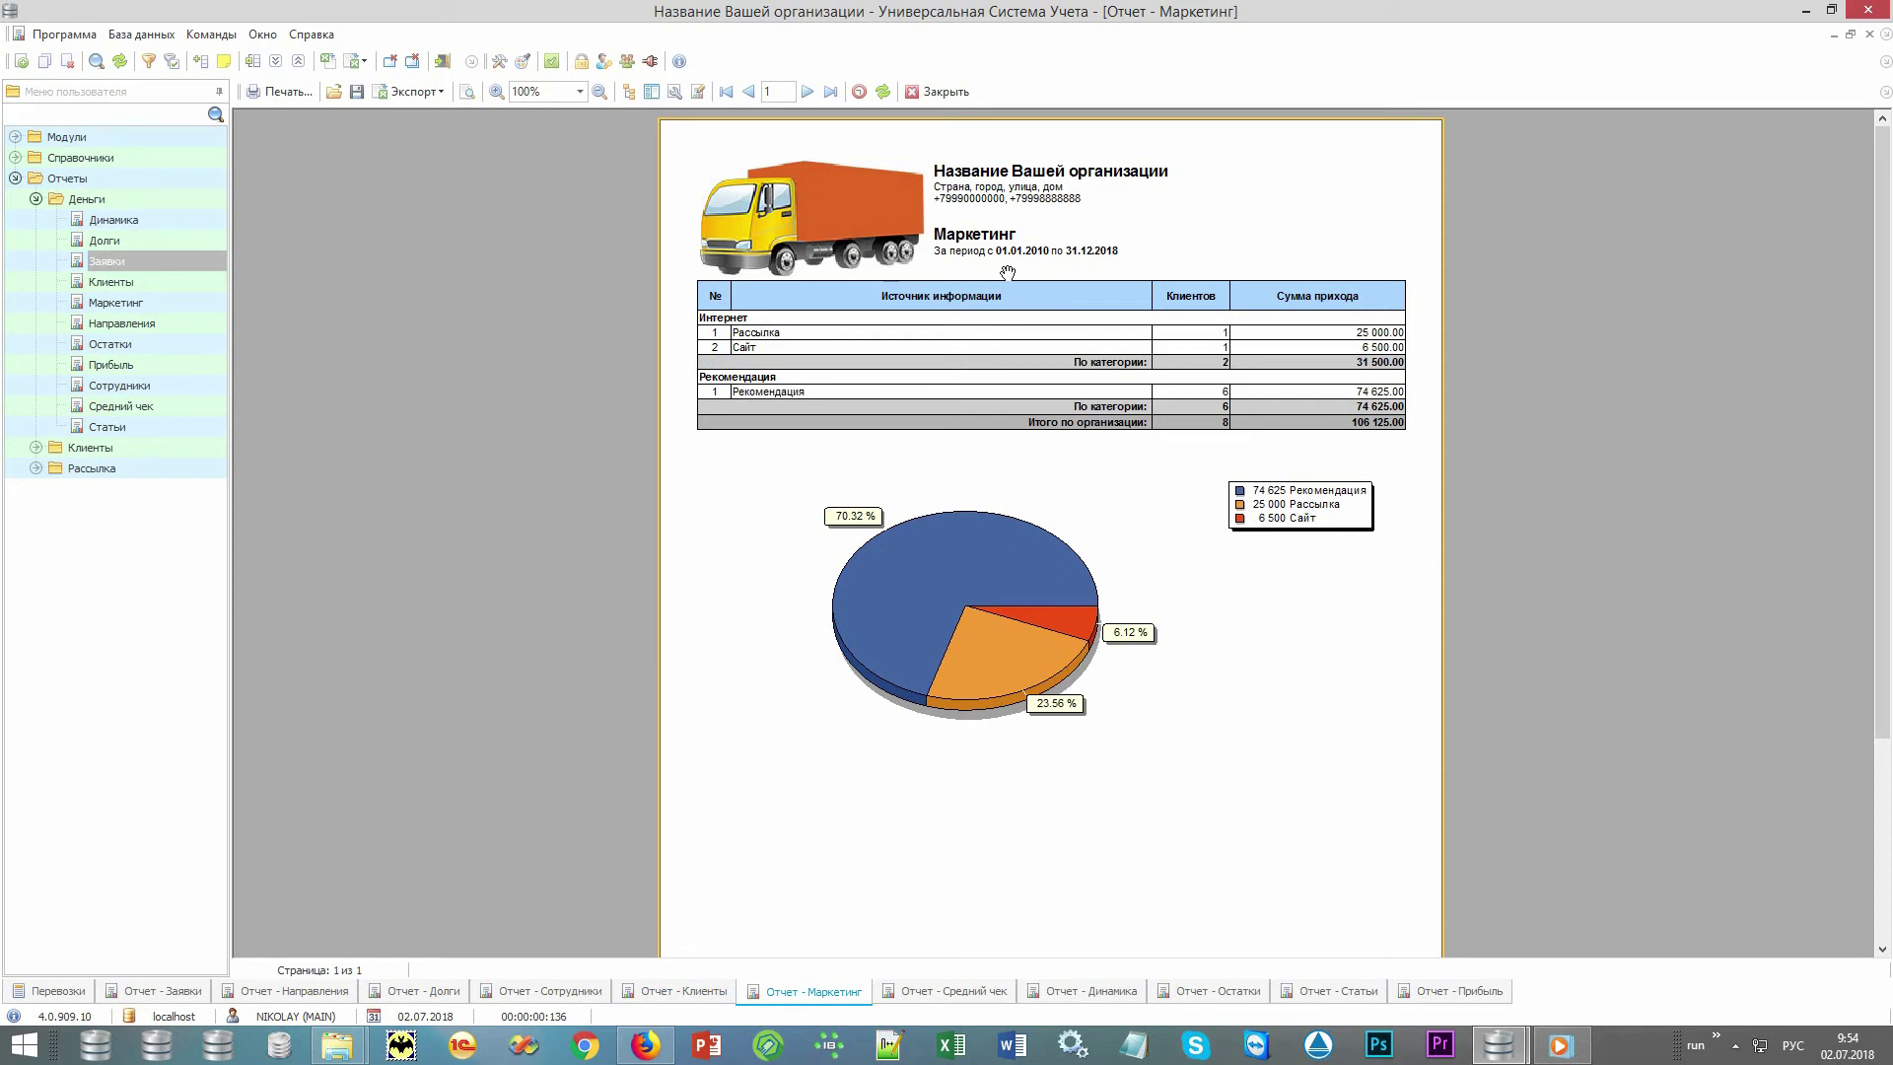
{"action": "left_click", "coordinate": [984, 537]}
{"action": "left_click", "coordinate": [949, 994]}
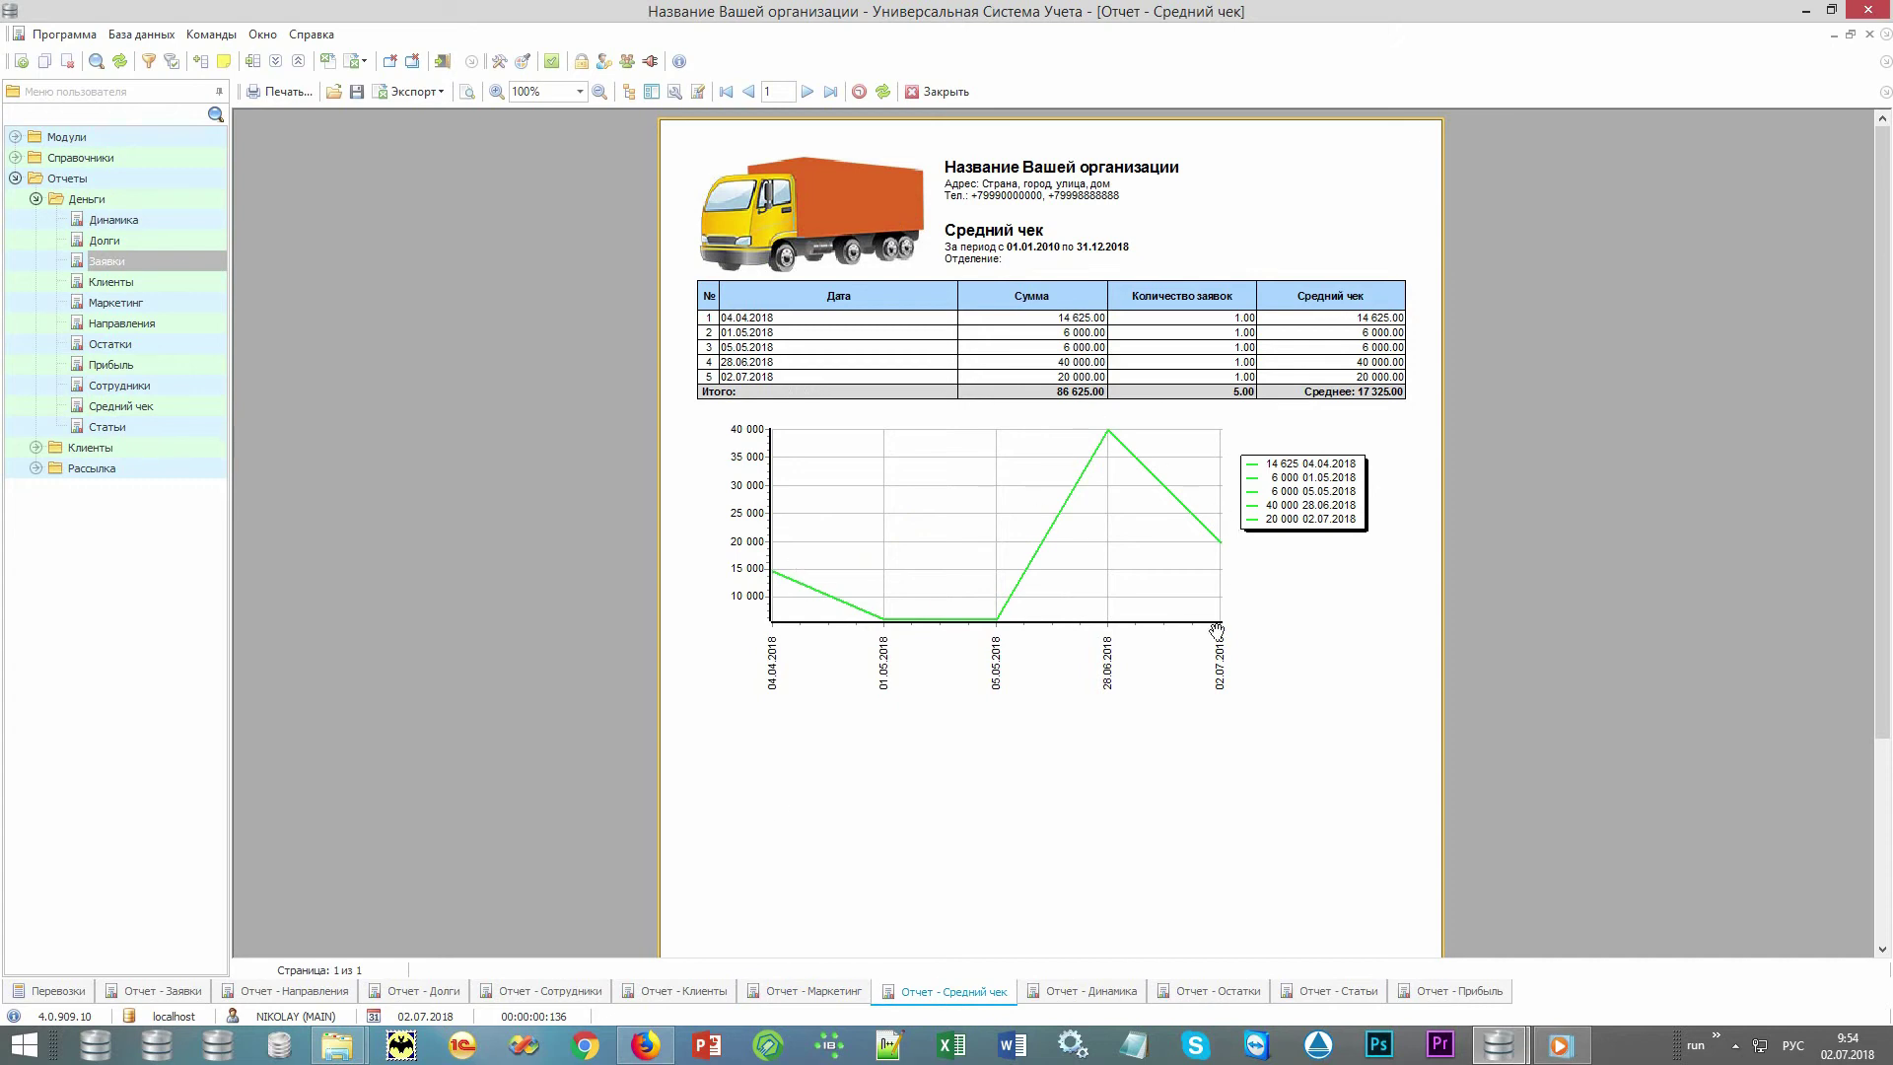
{"action": "left_click", "coordinate": [1078, 994]}
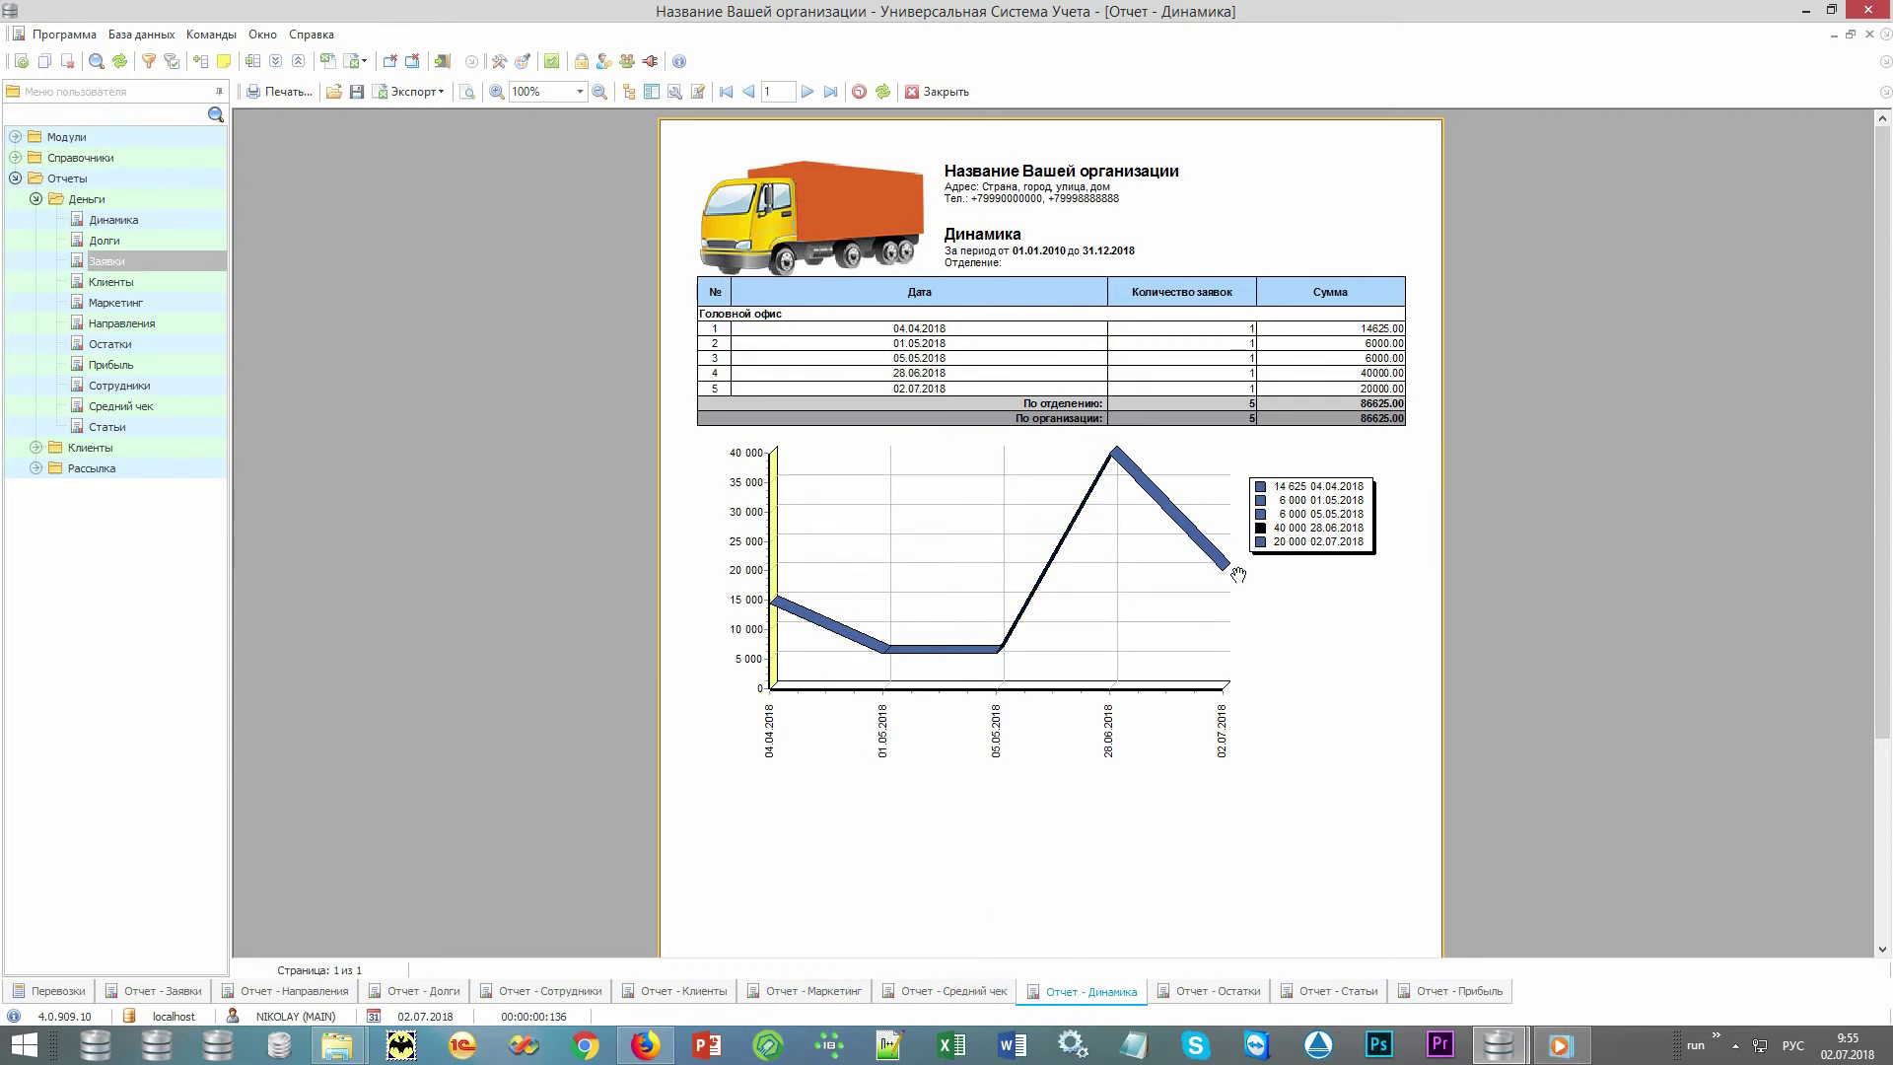
{"action": "left_click", "coordinate": [1201, 996]}
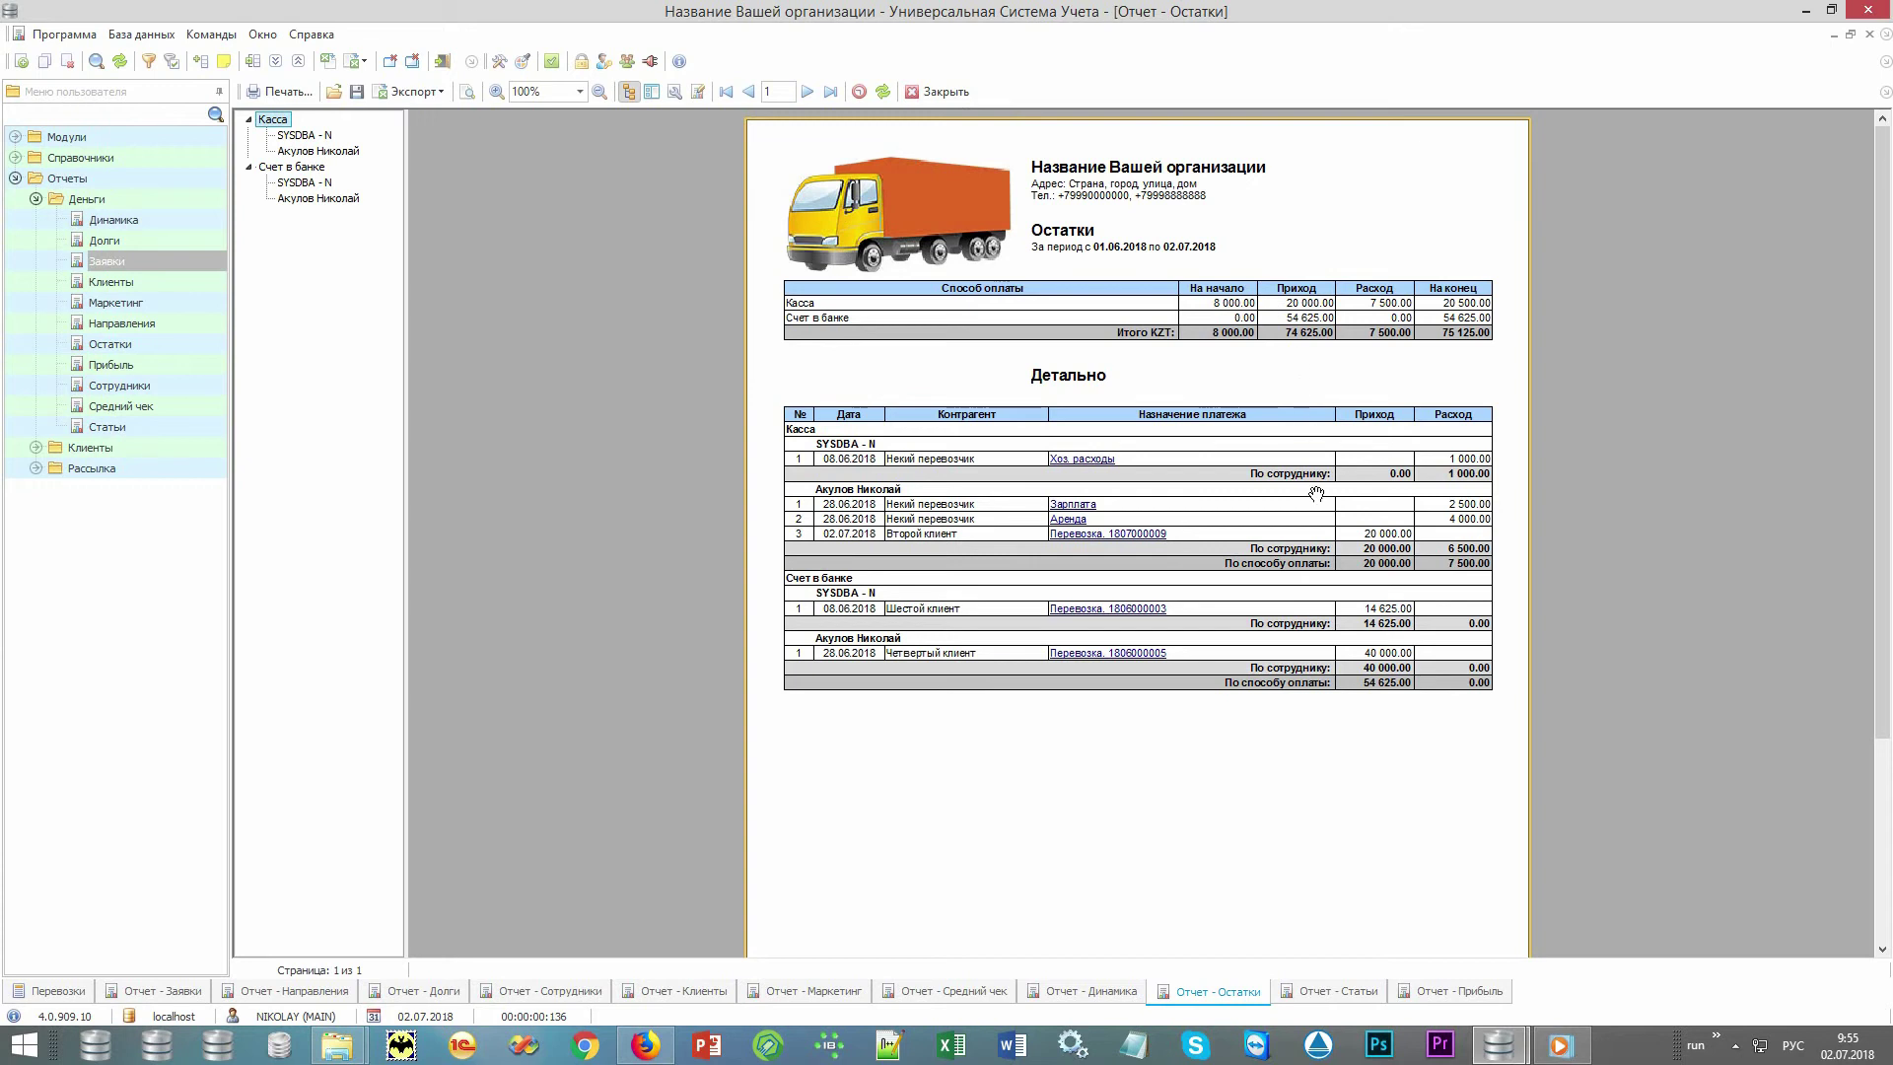
{"action": "left_click", "coordinate": [1331, 1007]}
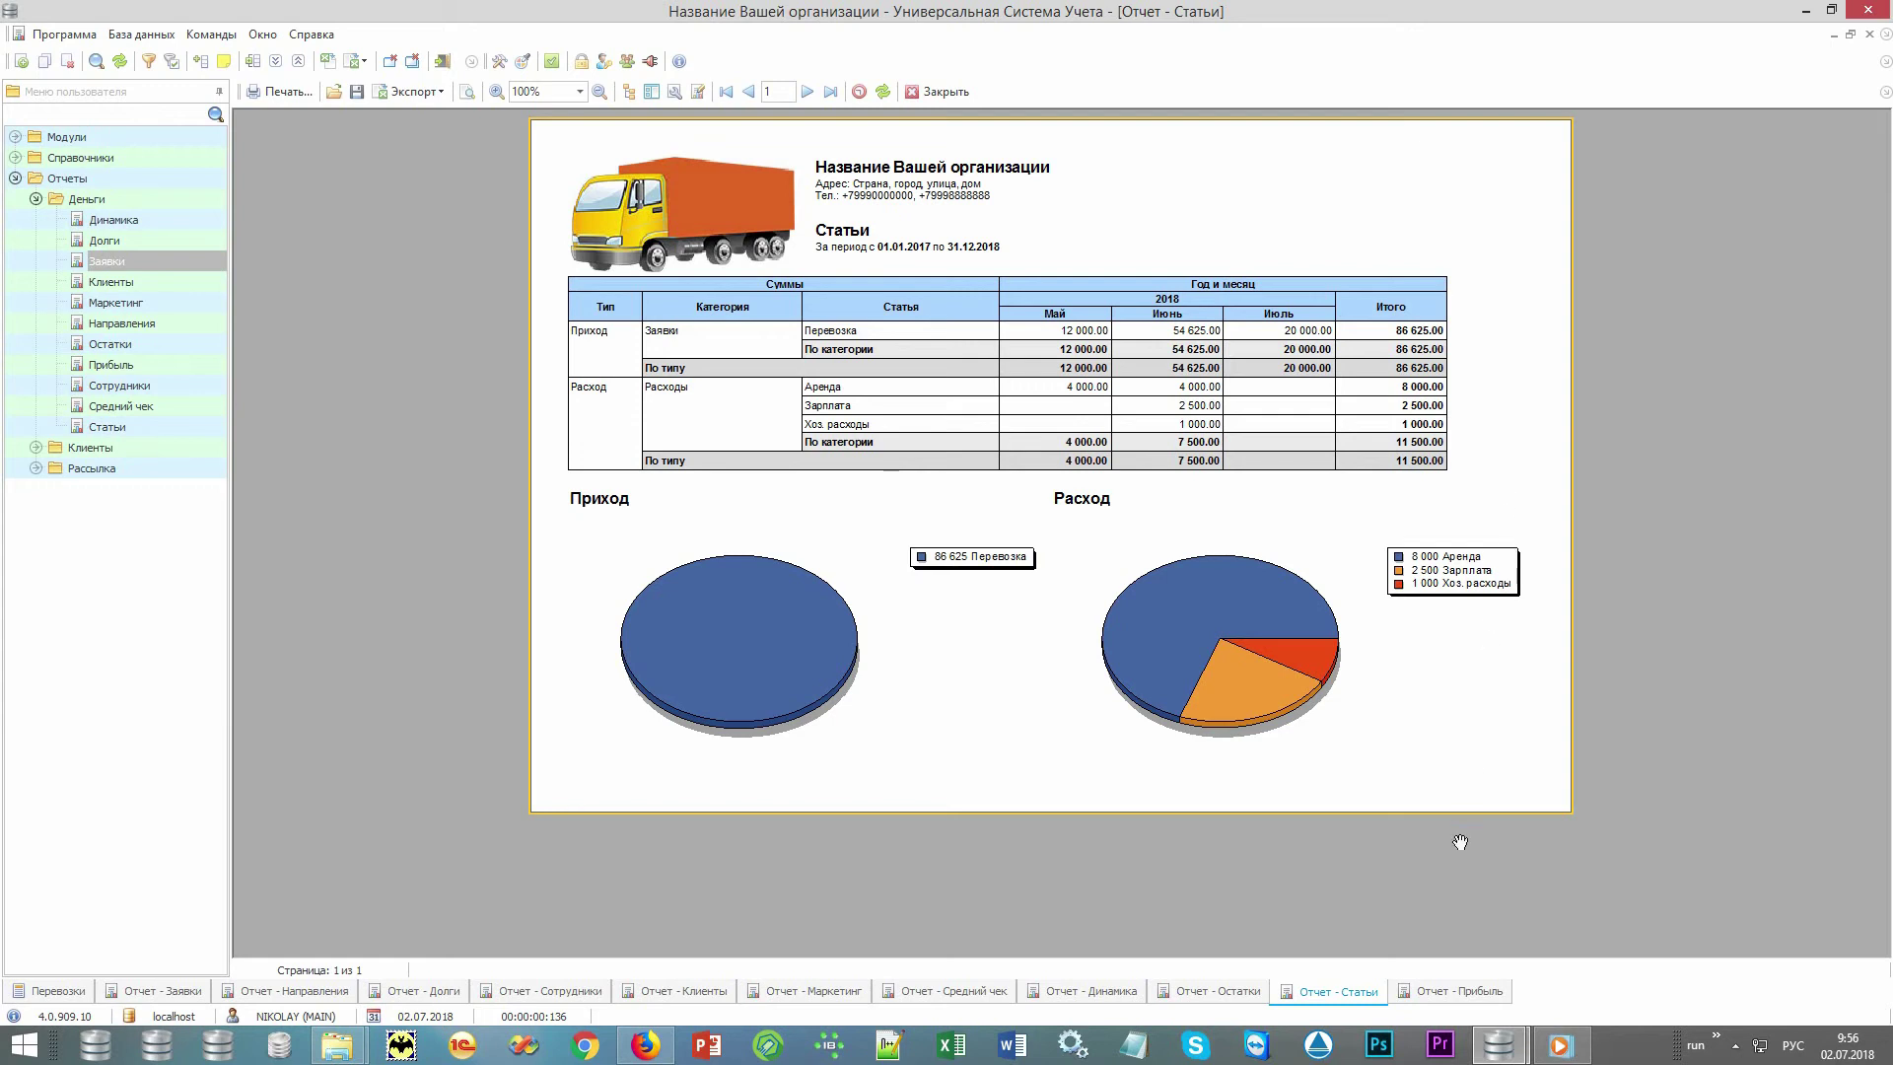
{"action": "left_click", "coordinate": [1432, 998]}
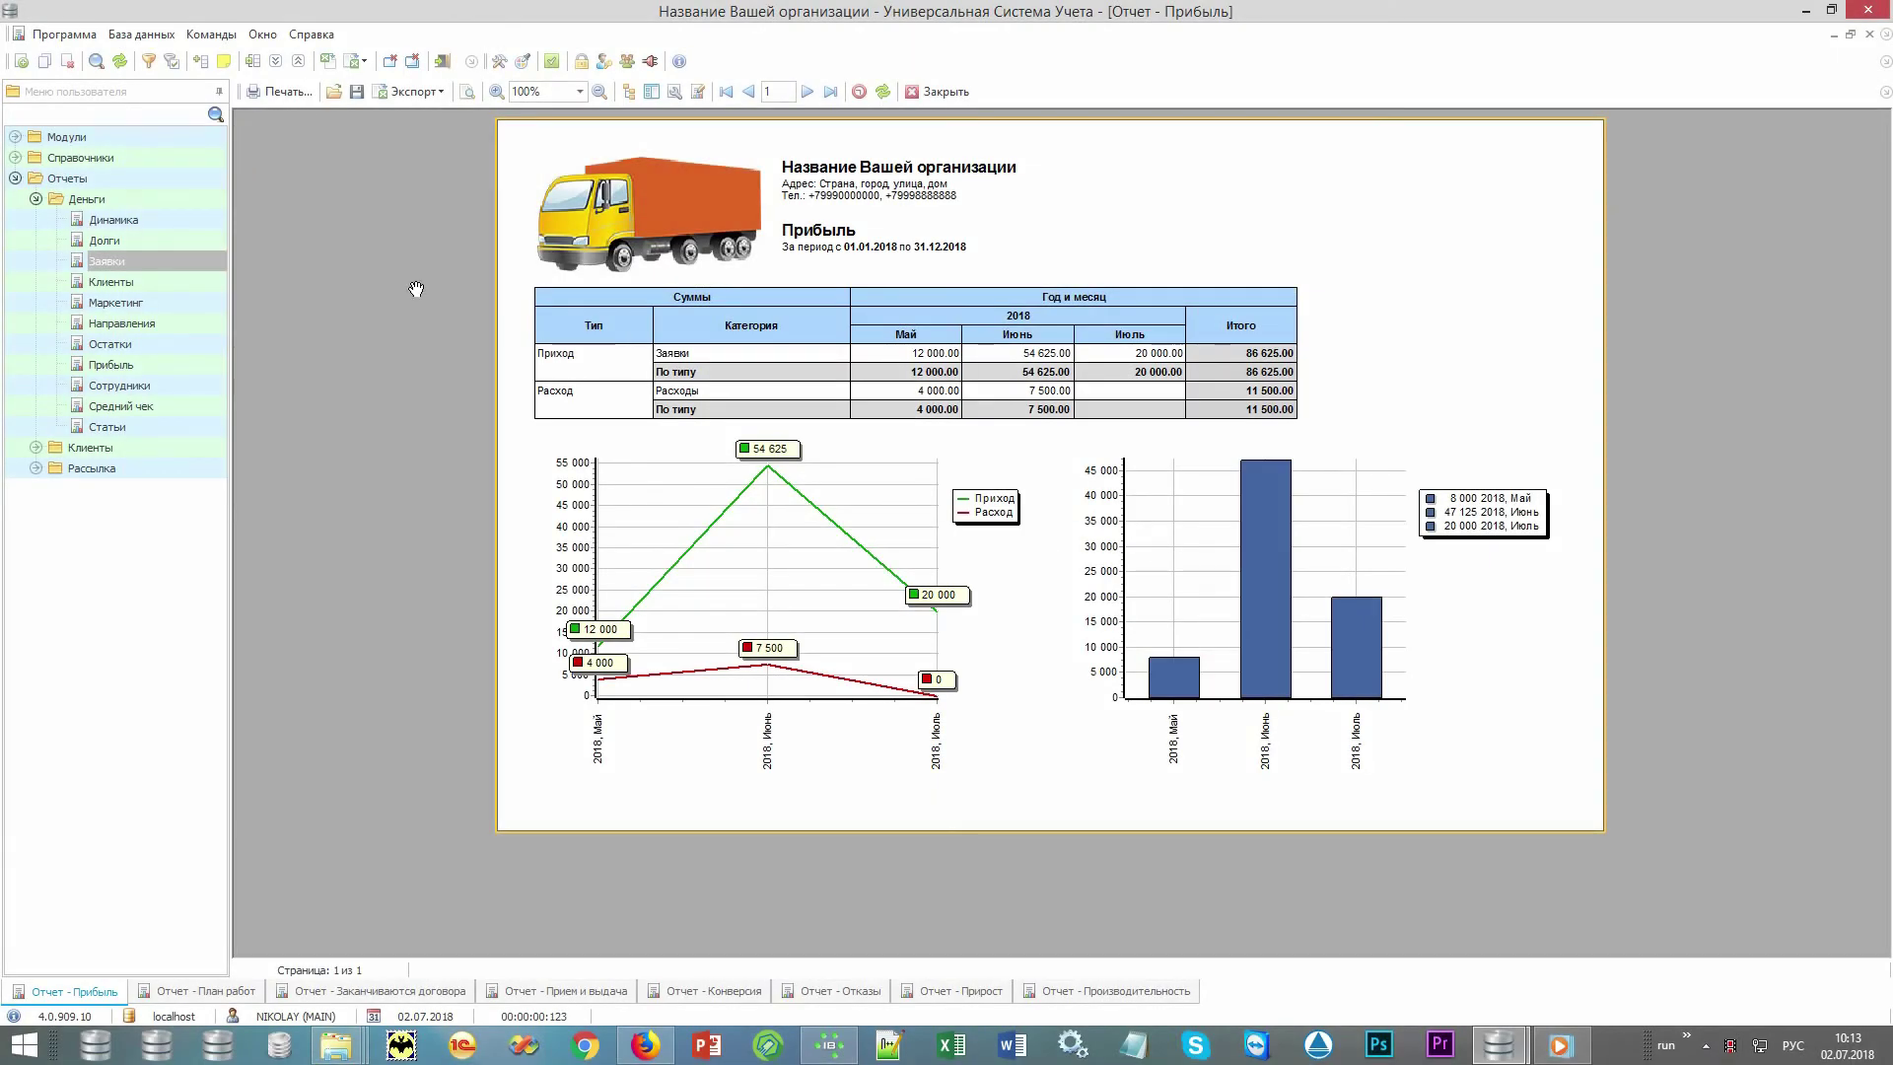
Collapse the Деньги report group, expand the Клиенты group, and select the План работ report
{"action": "left_click", "coordinate": [197, 203]}
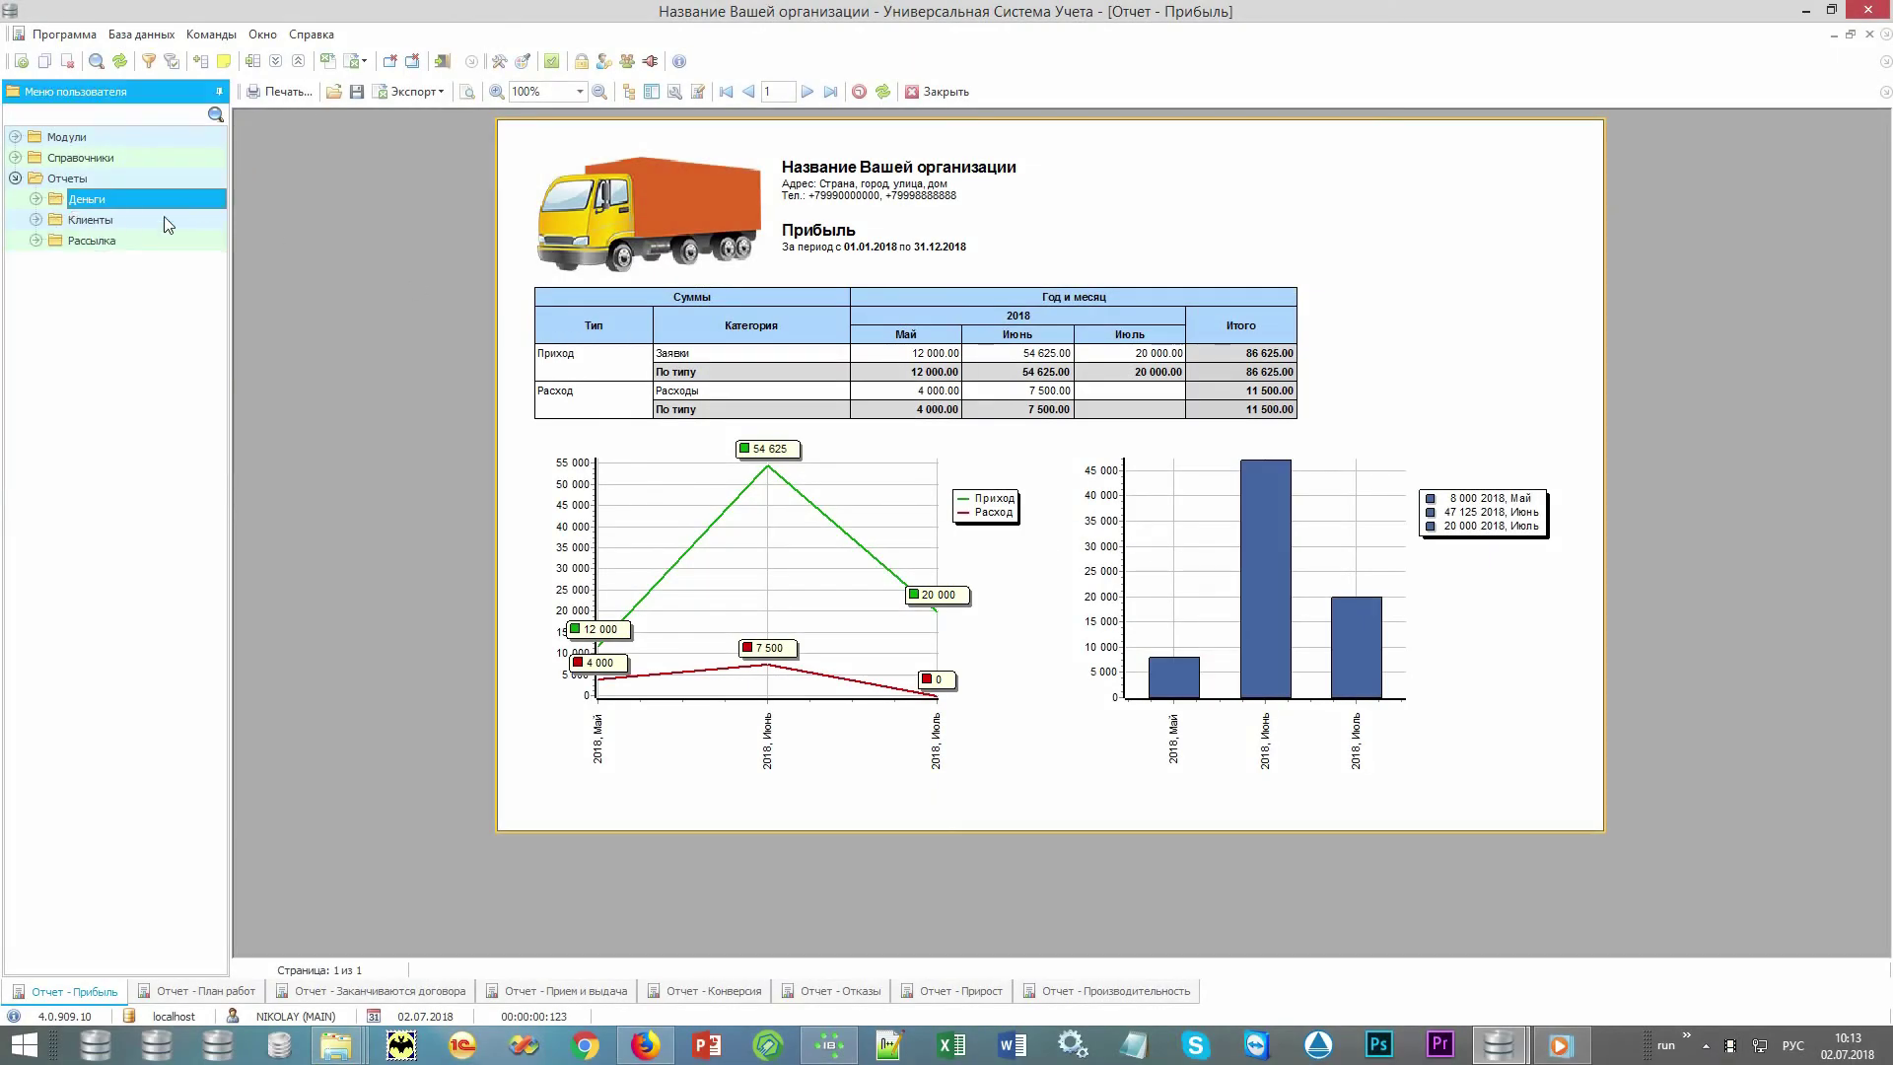
{"action": "left_click", "coordinate": [158, 221]}
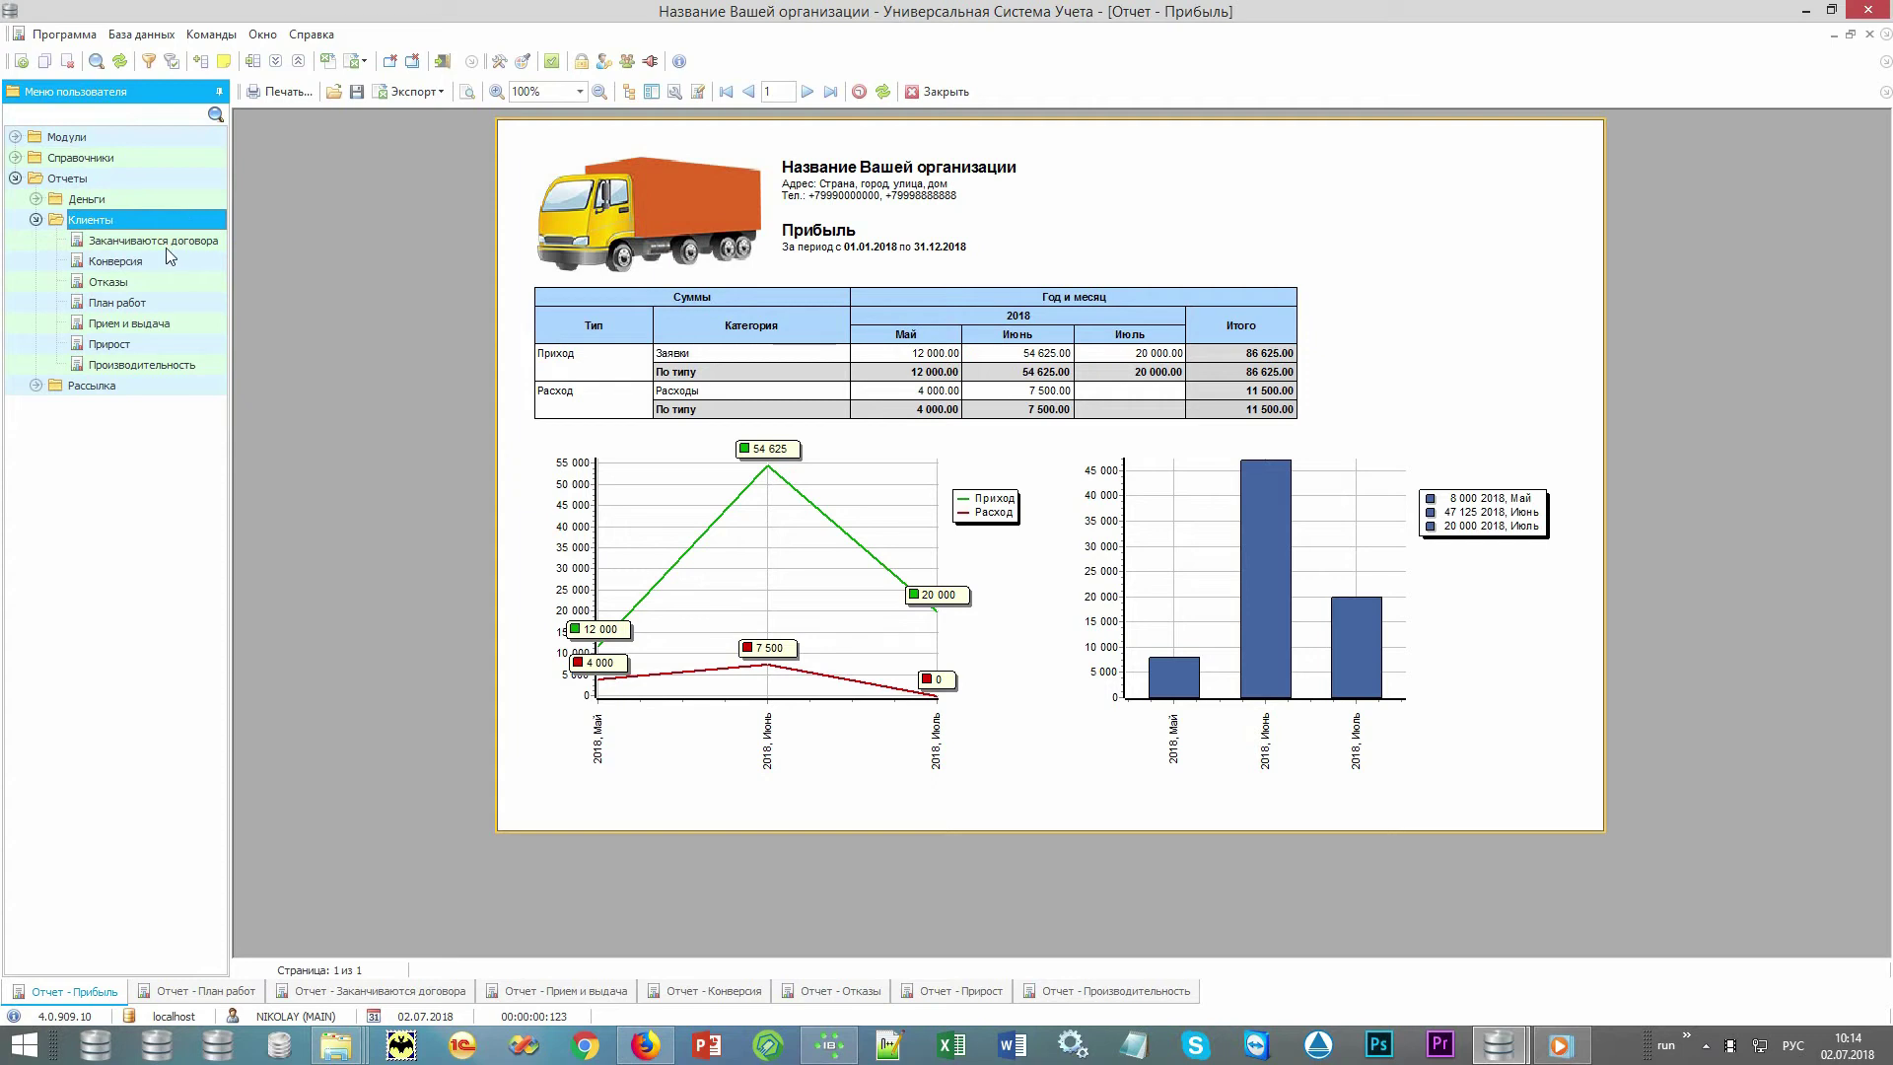
{"action": "left_click", "coordinate": [169, 309]}
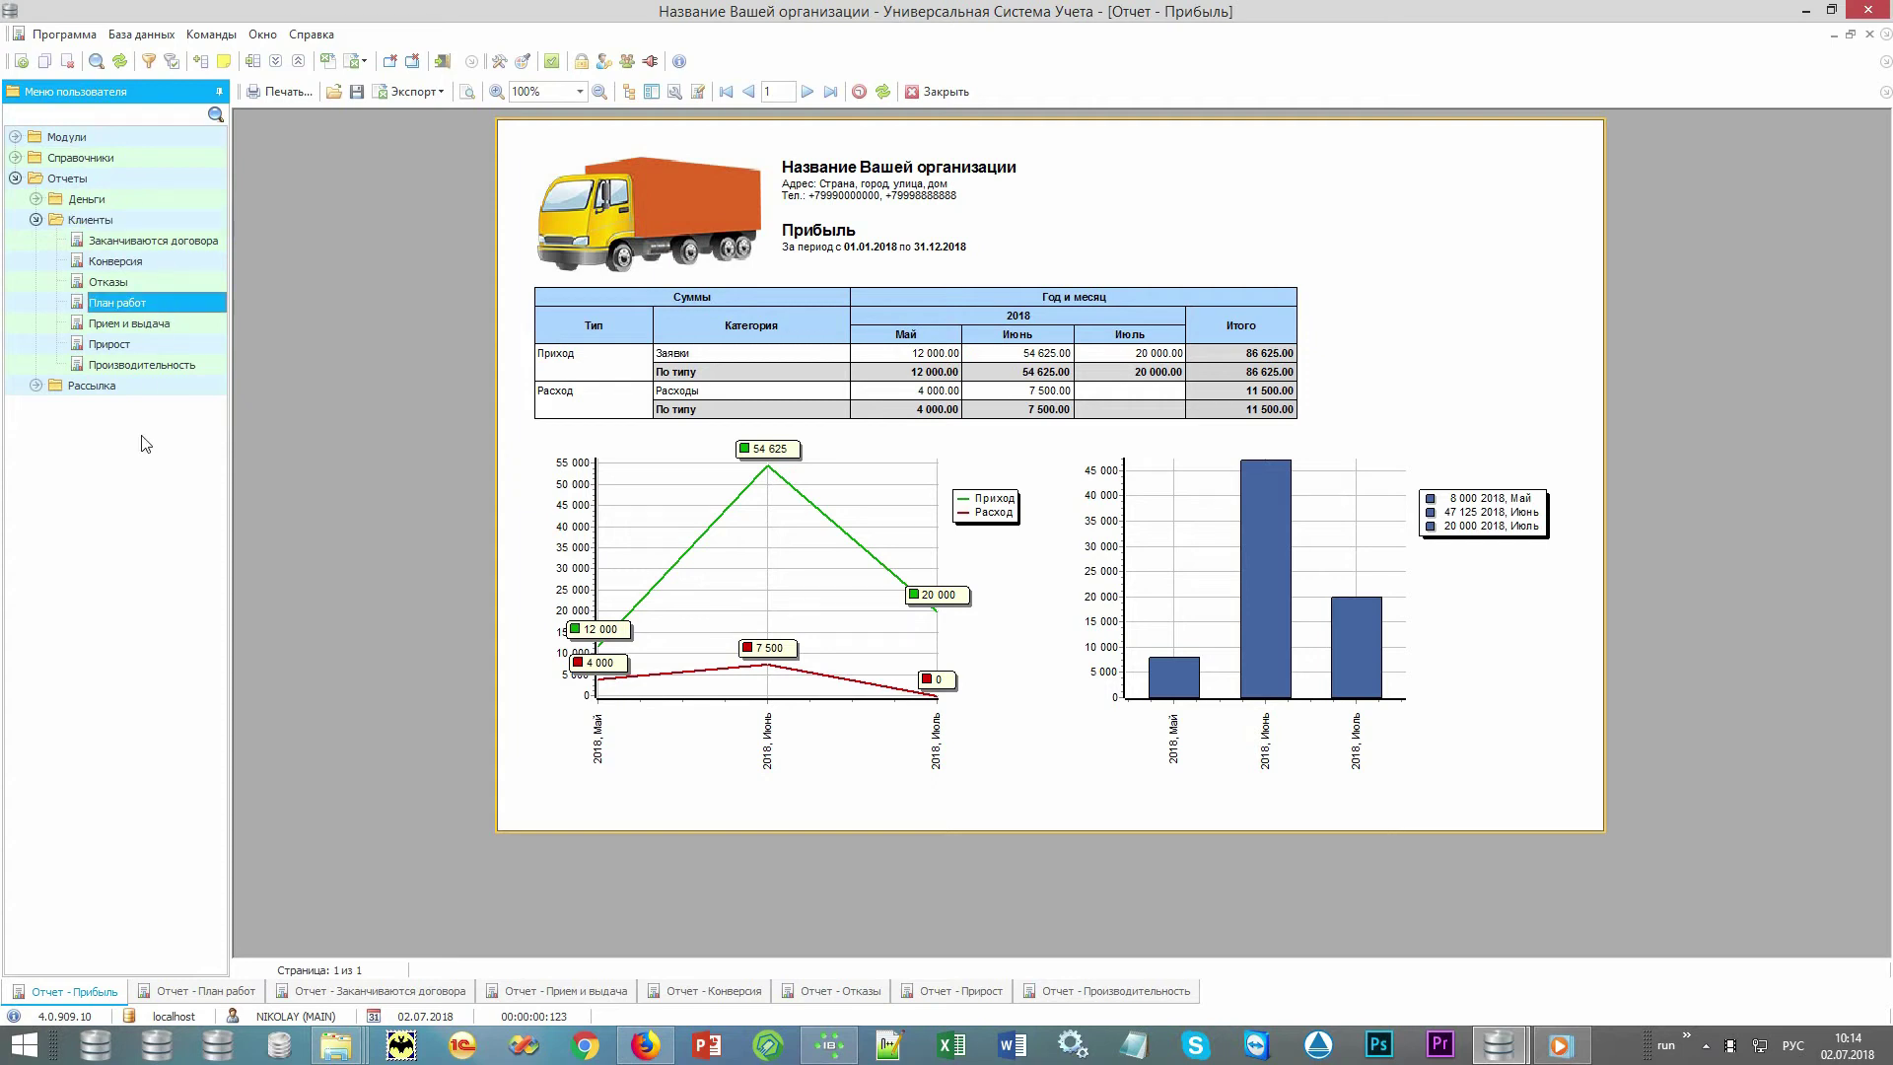
Examine the client reports План работ, Заканчиваются договора, Прием и выдача, Конверсия, Отказы, Прирост and Производительность one after another
{"action": "left_click", "coordinate": [202, 994]}
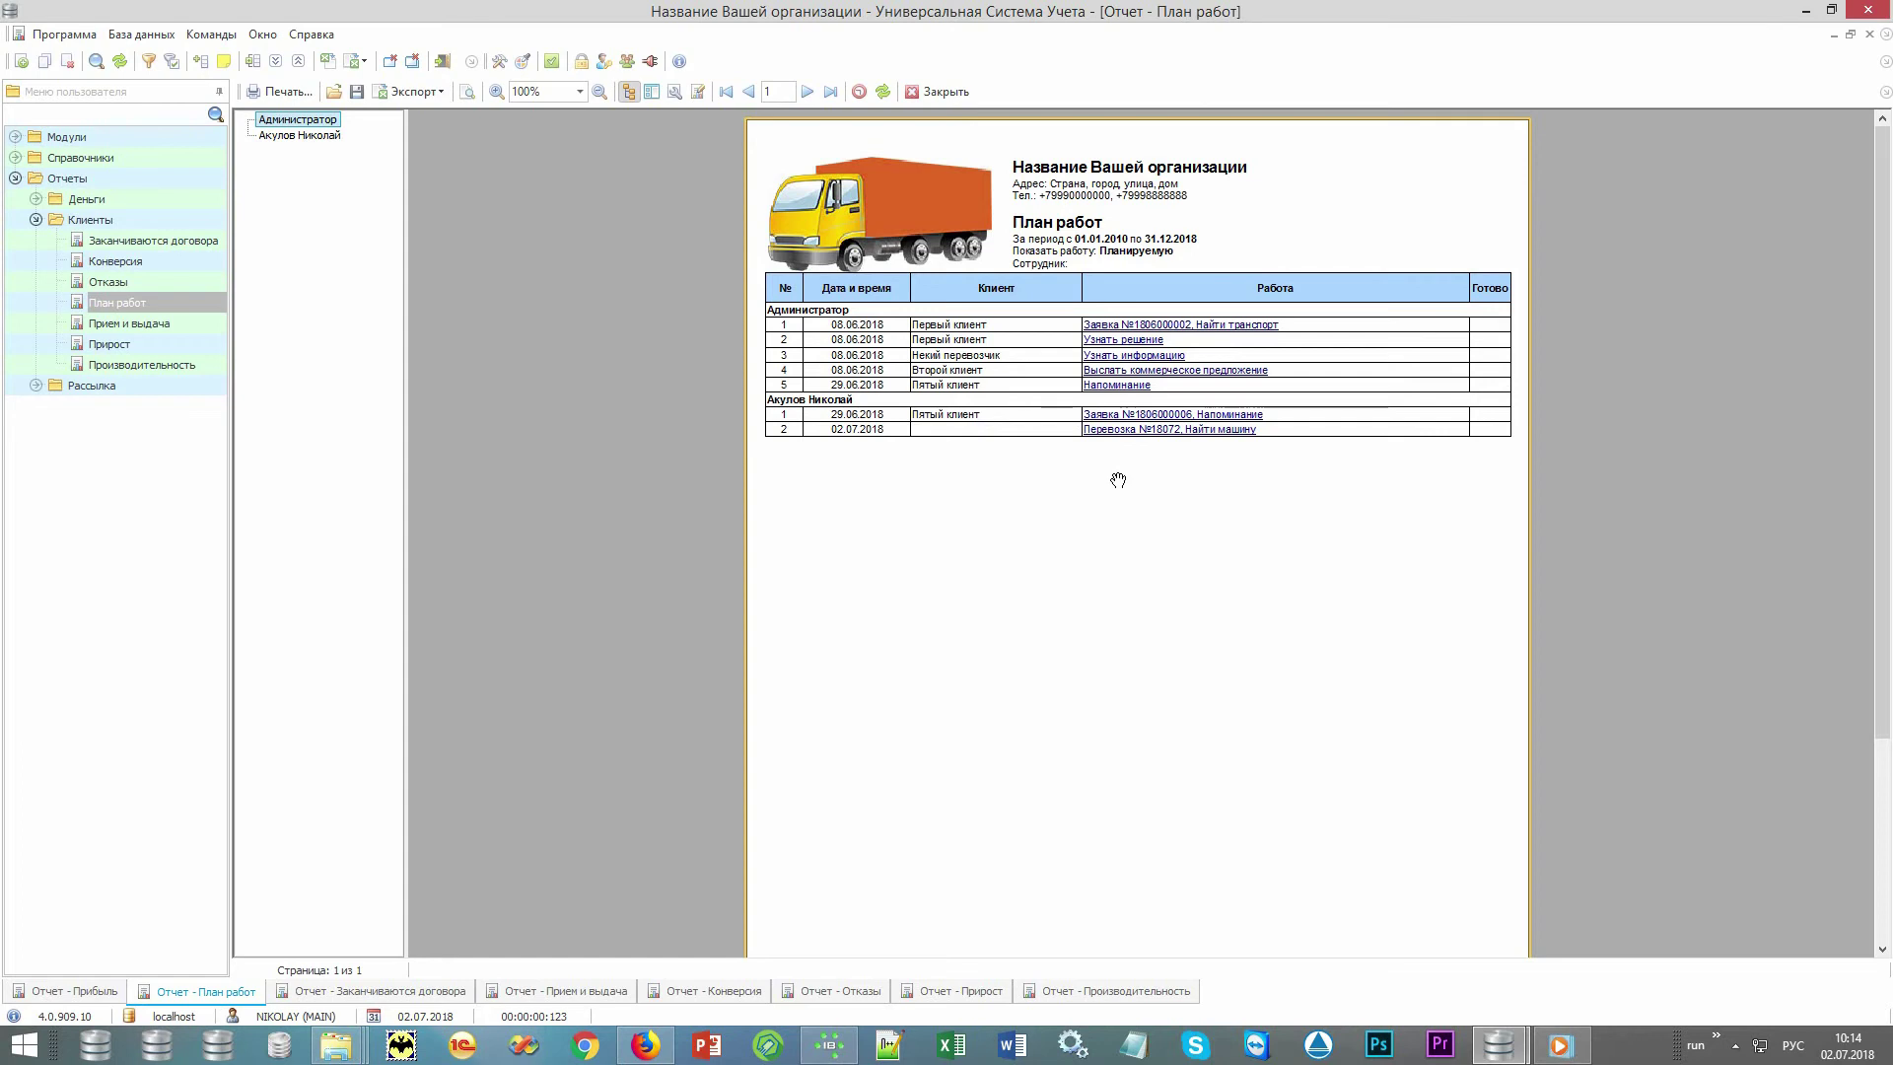
{"action": "left_click", "coordinate": [335, 989]}
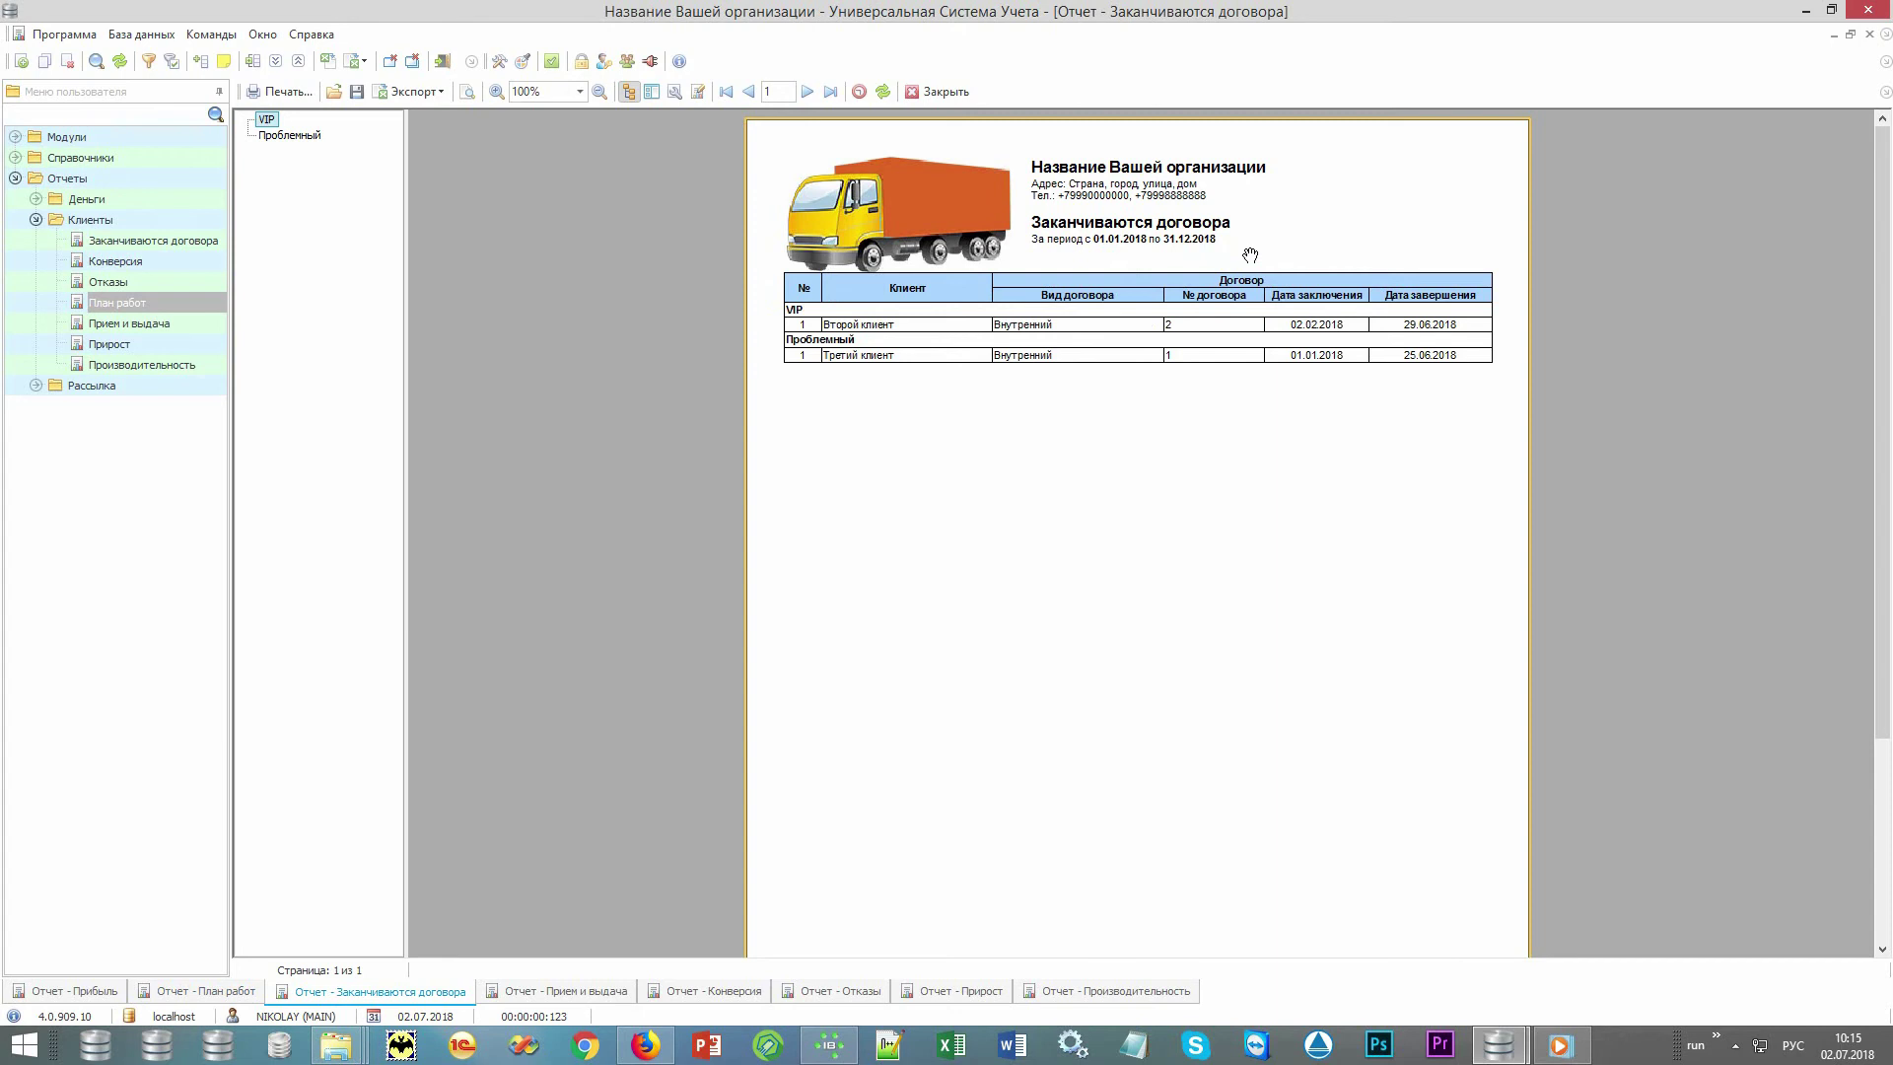
{"action": "left_click", "coordinate": [576, 991]}
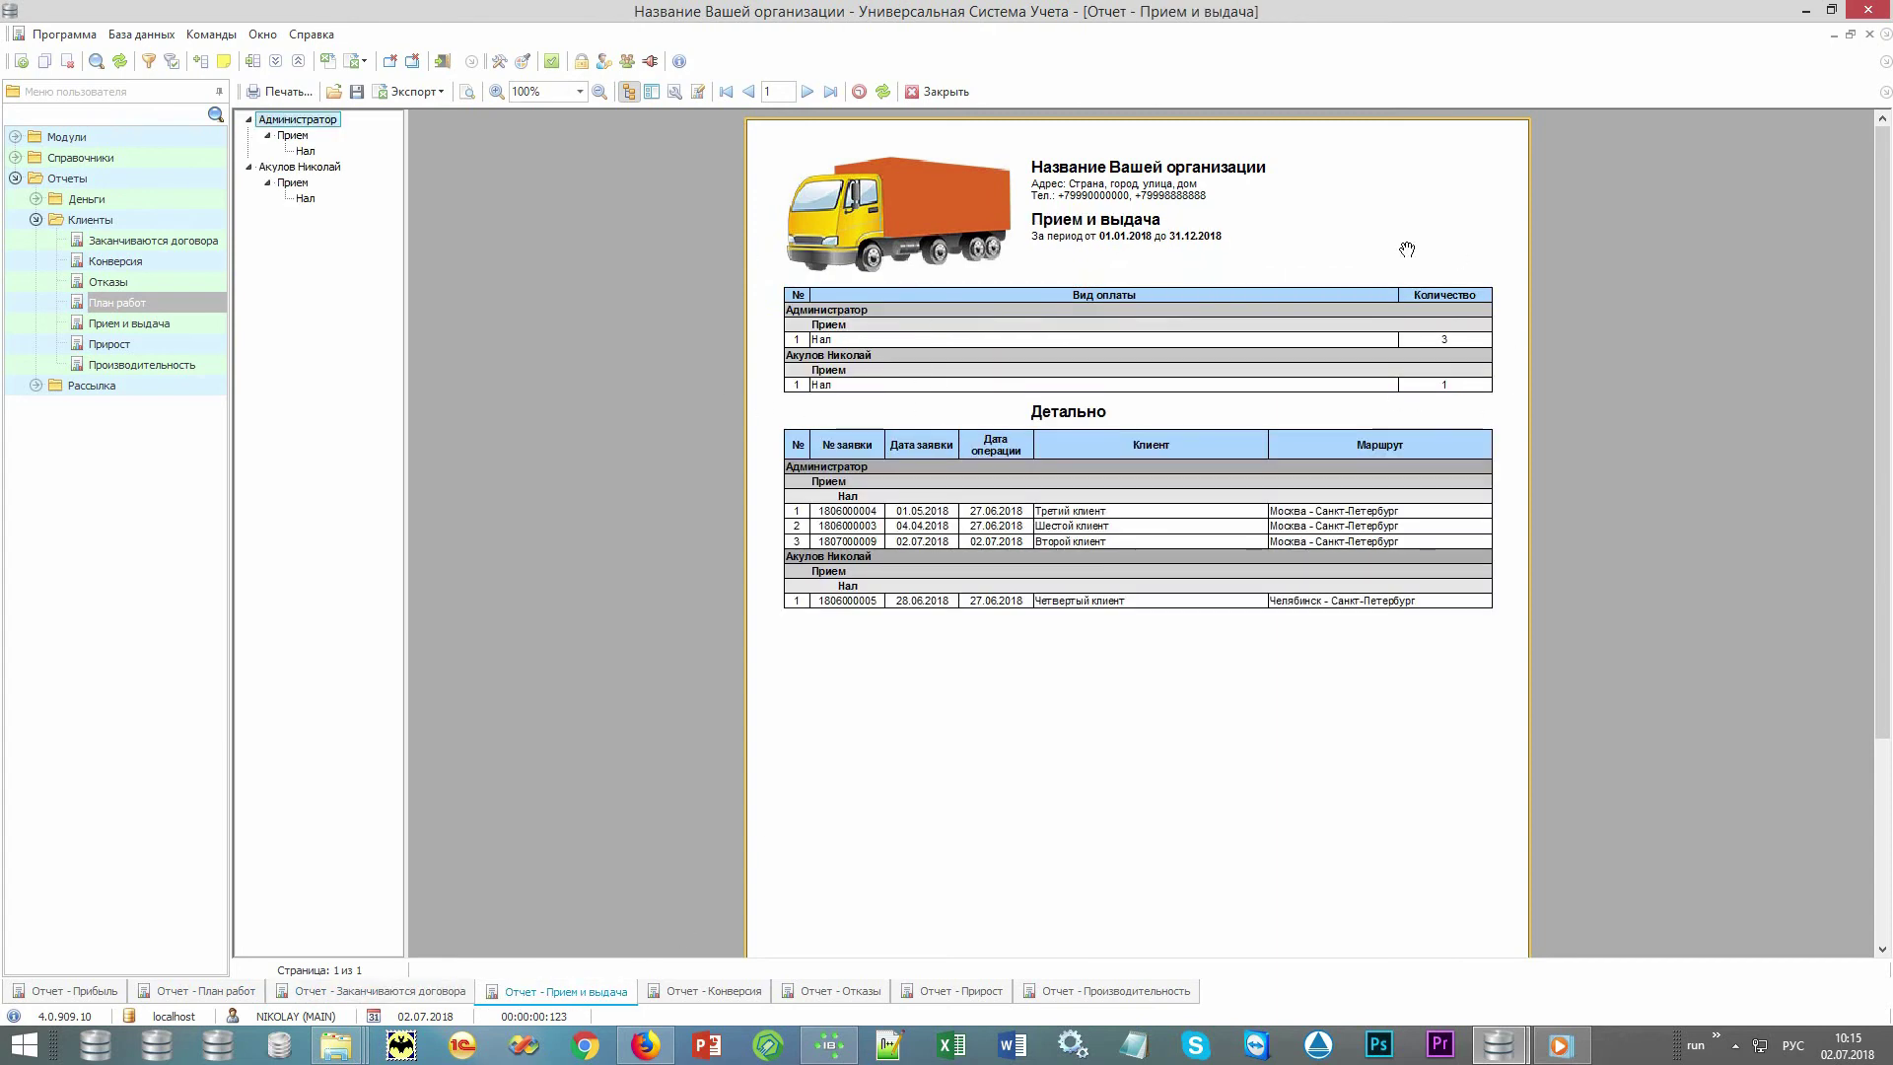
{"action": "left_click", "coordinate": [717, 992]}
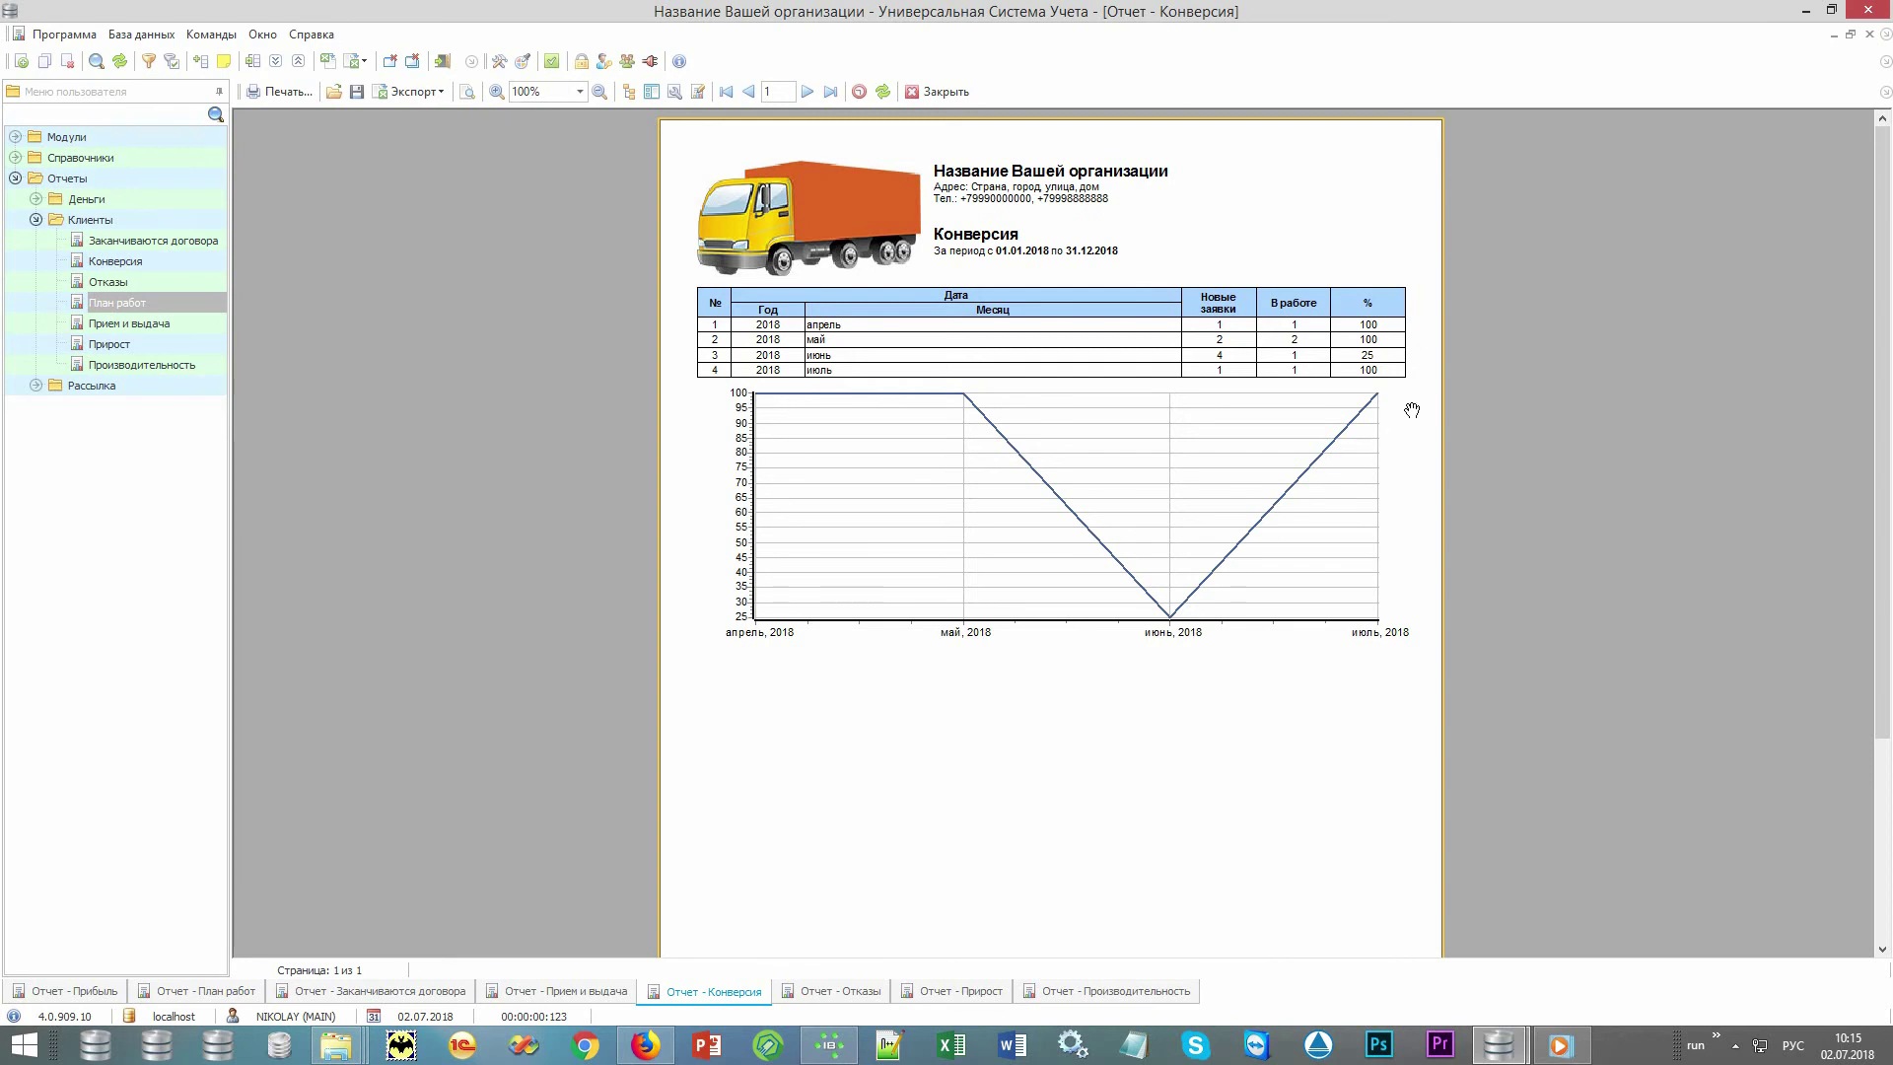
{"action": "left_click", "coordinate": [825, 996]}
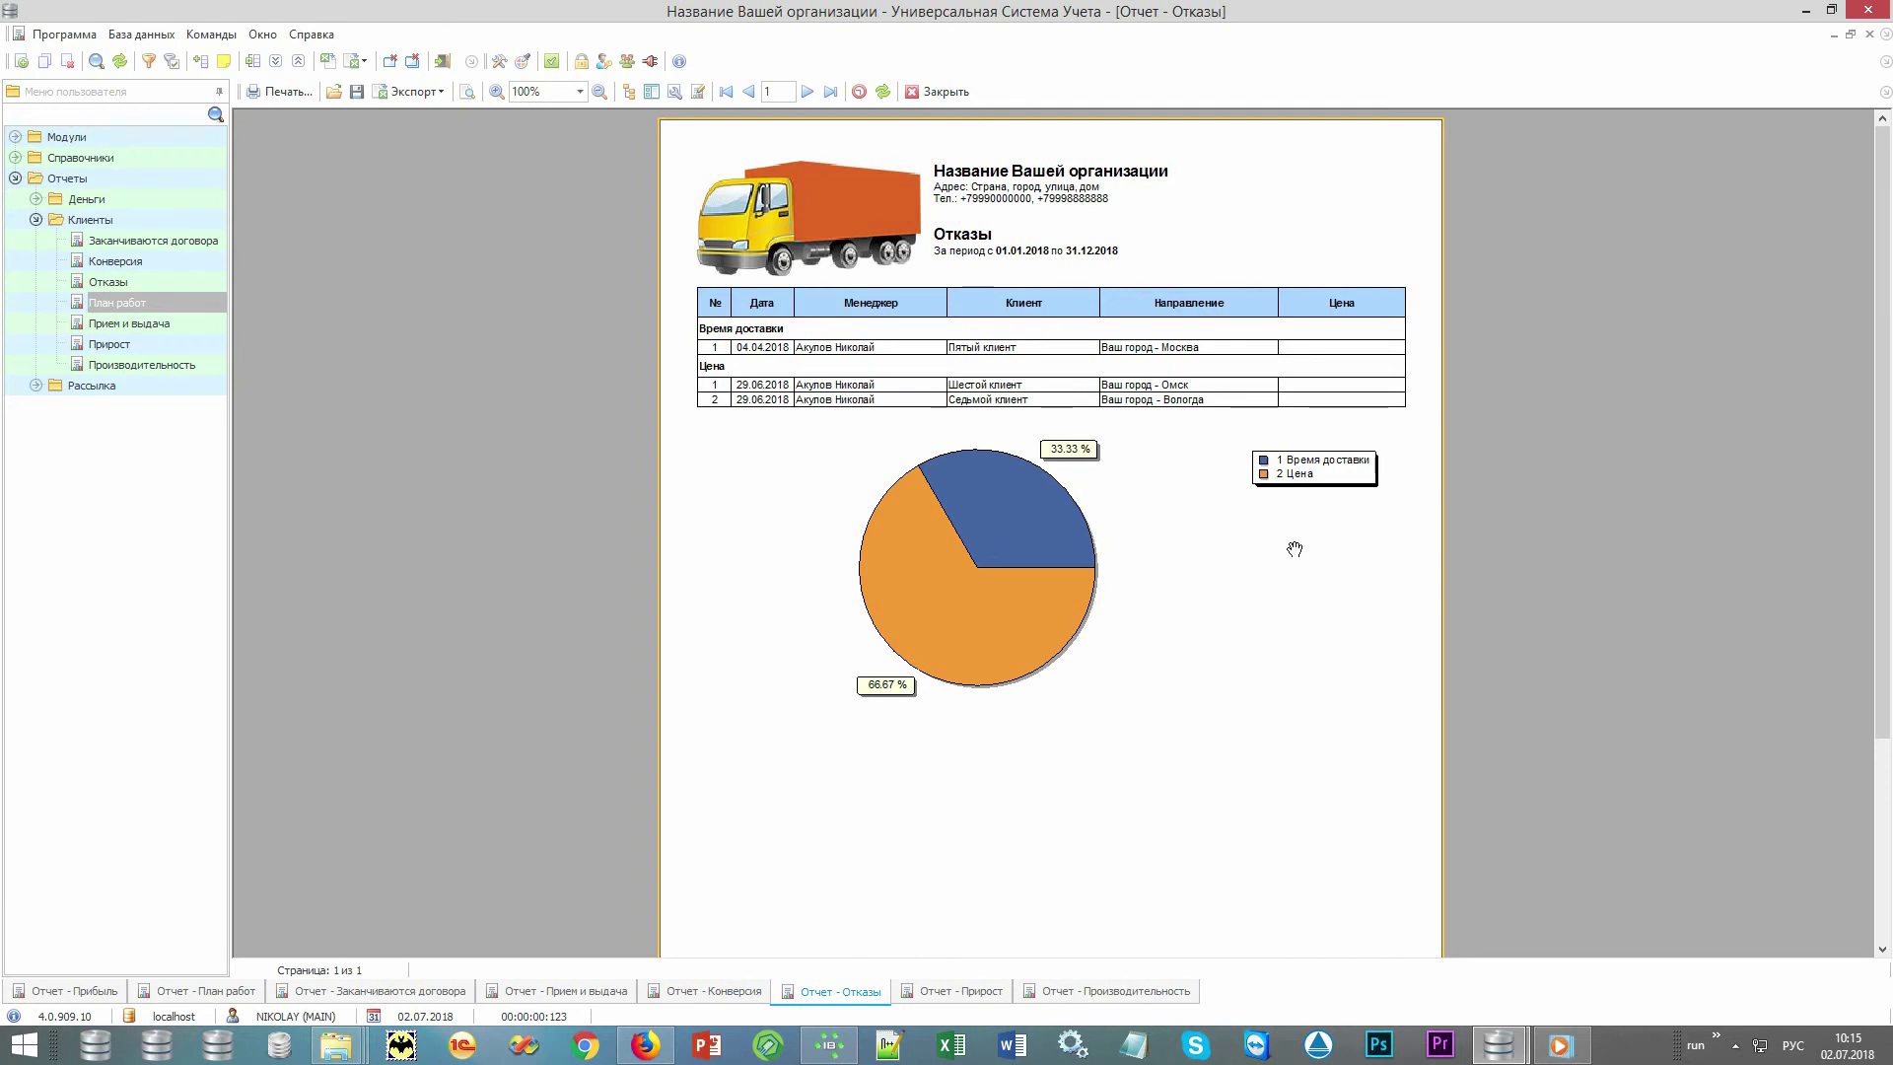
{"action": "left_click", "coordinate": [945, 996]}
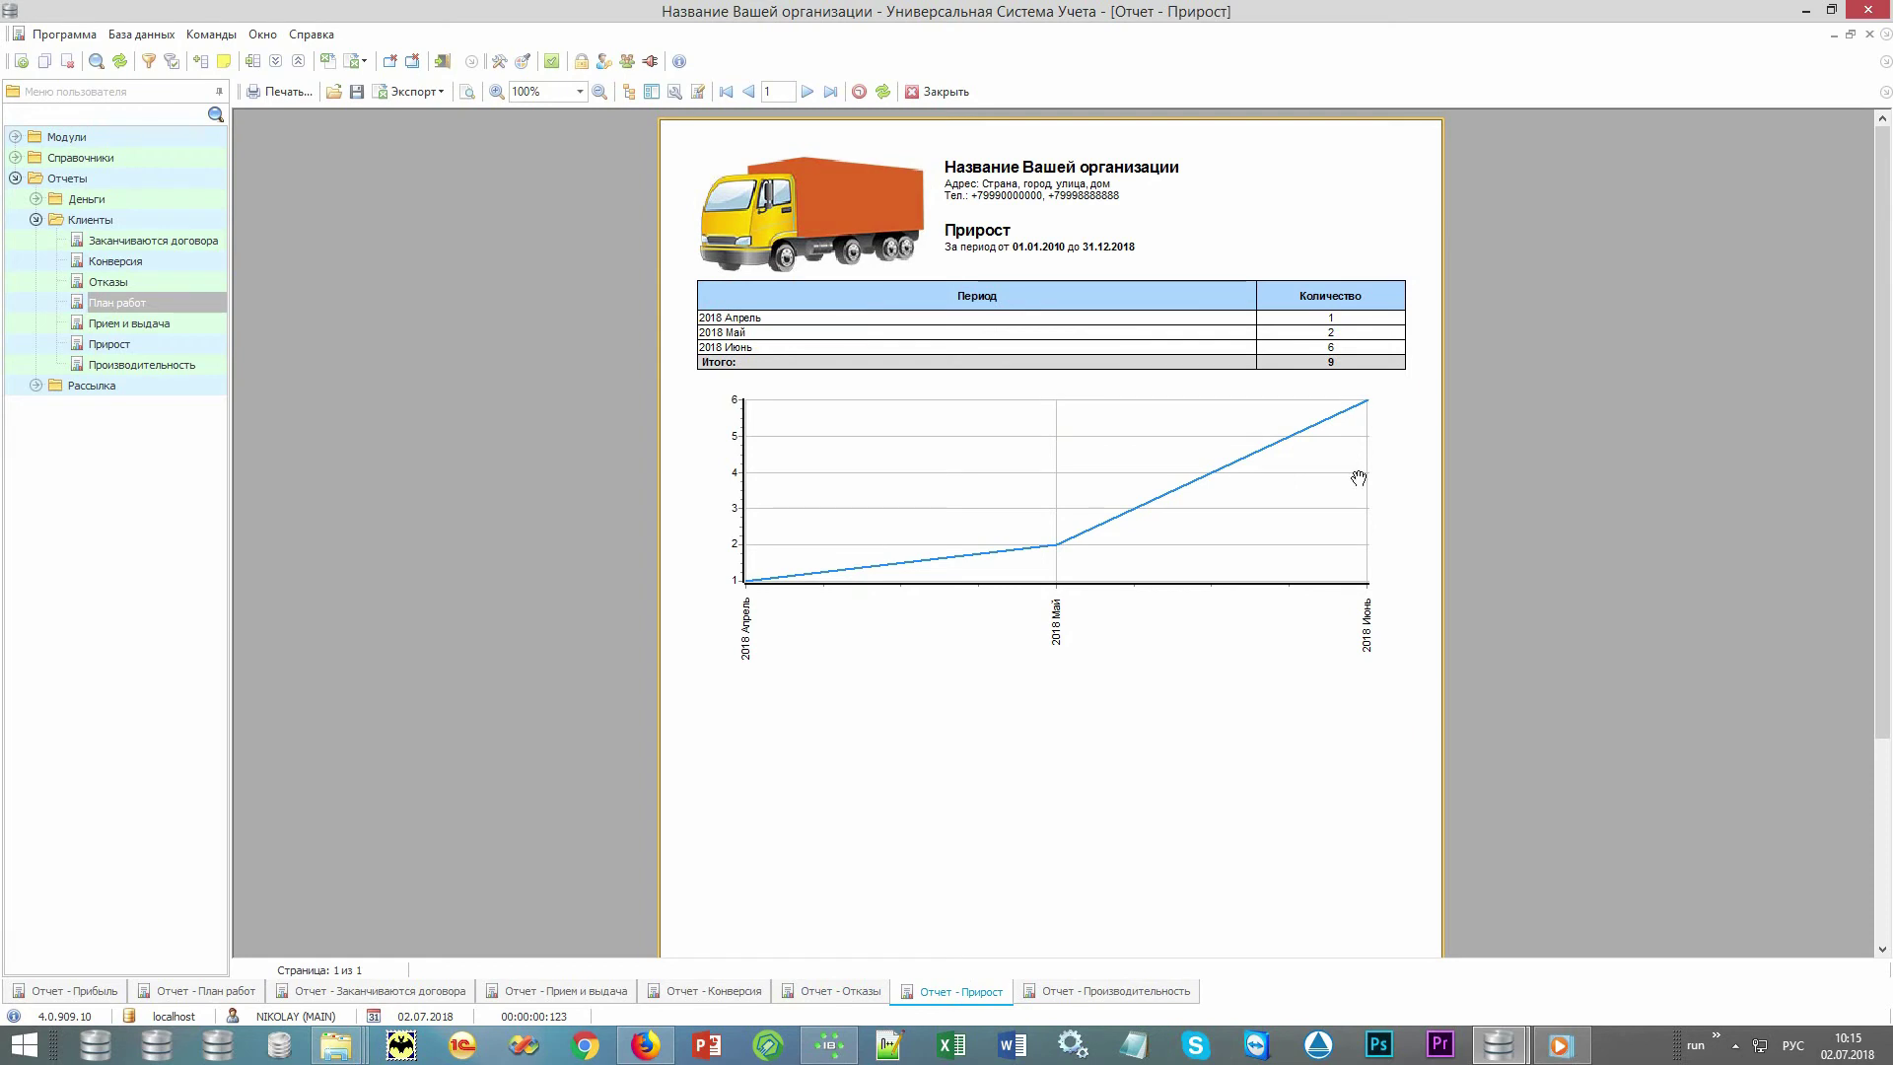
{"action": "left_click", "coordinate": [1088, 996]}
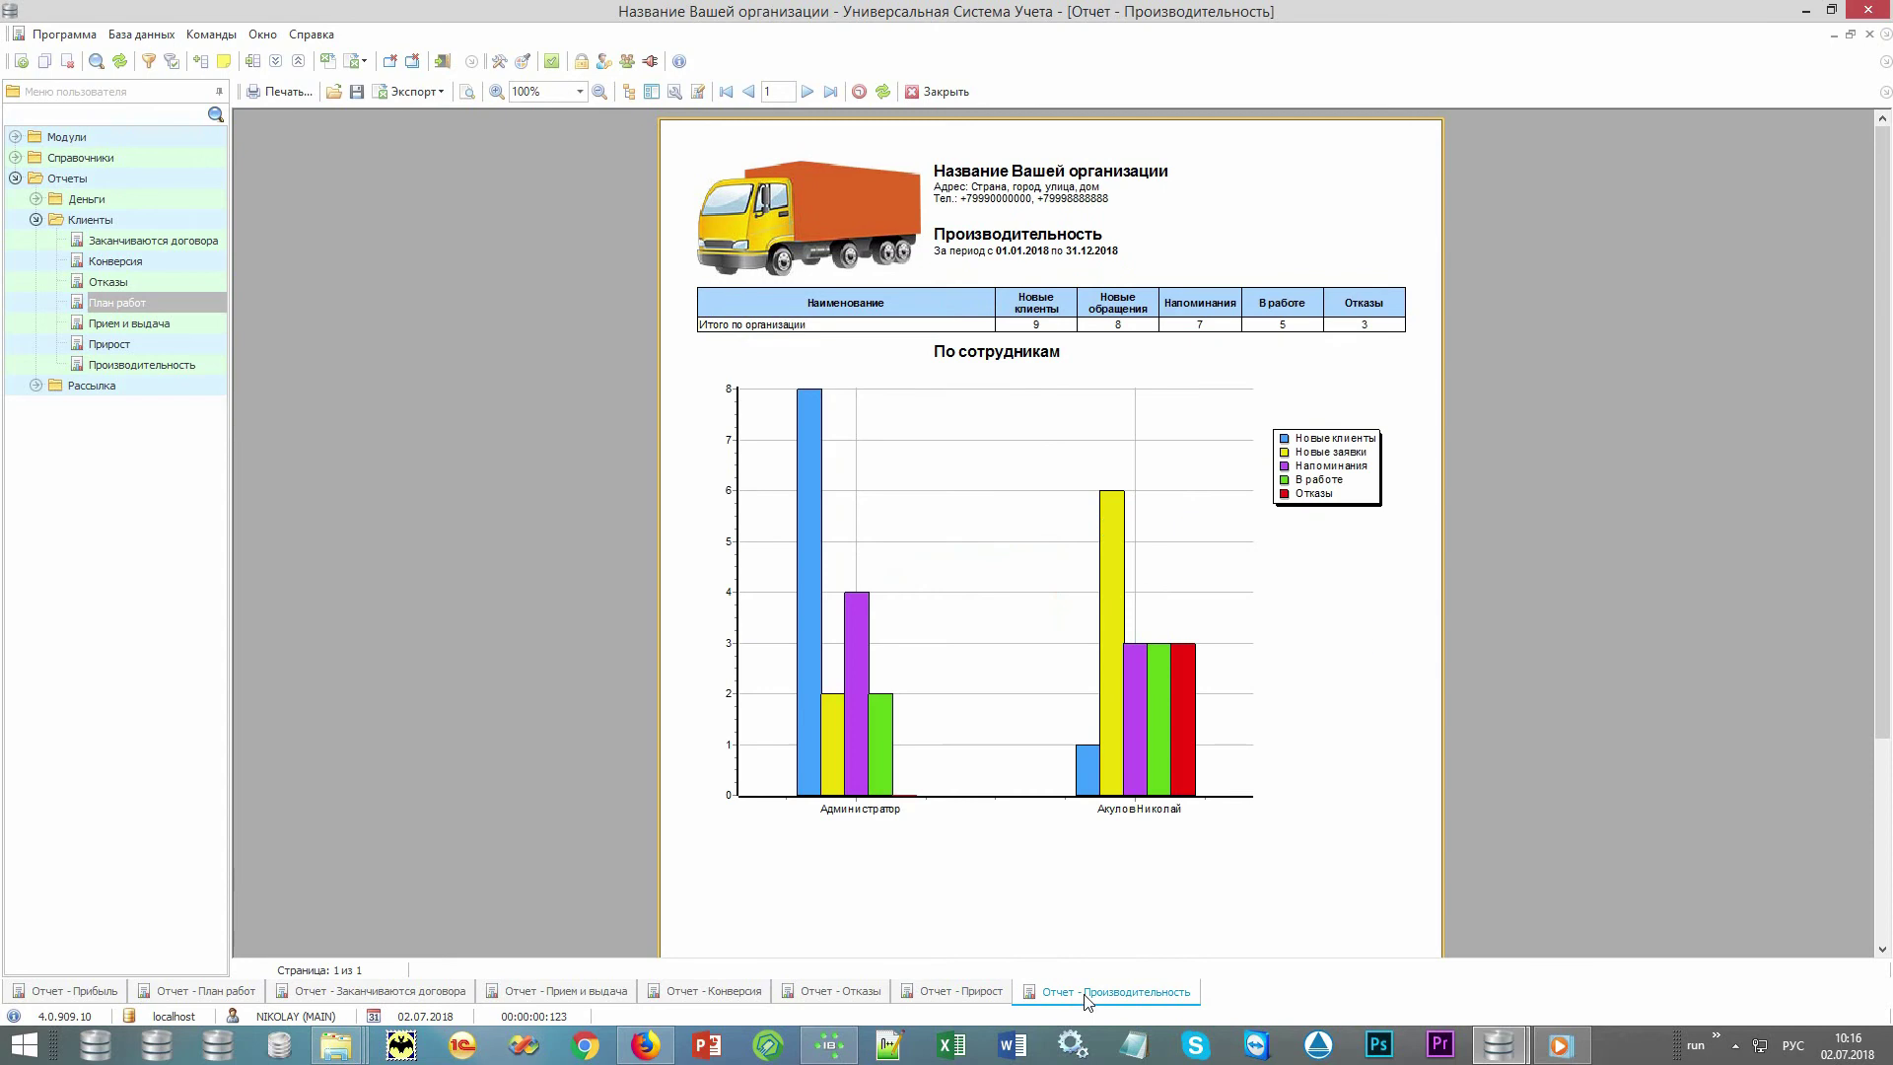